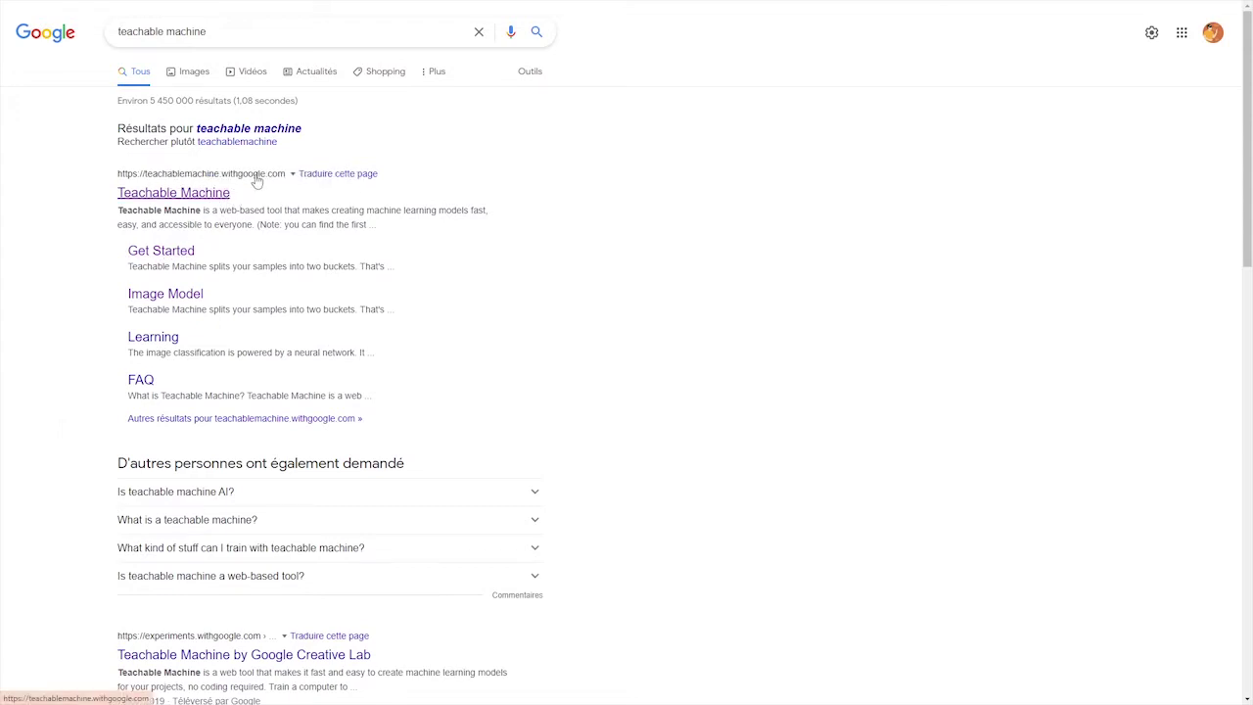
Open the Teachable Machine site (teachablemachine.withgoogle.com) from the Google results.
left_click(200, 195)
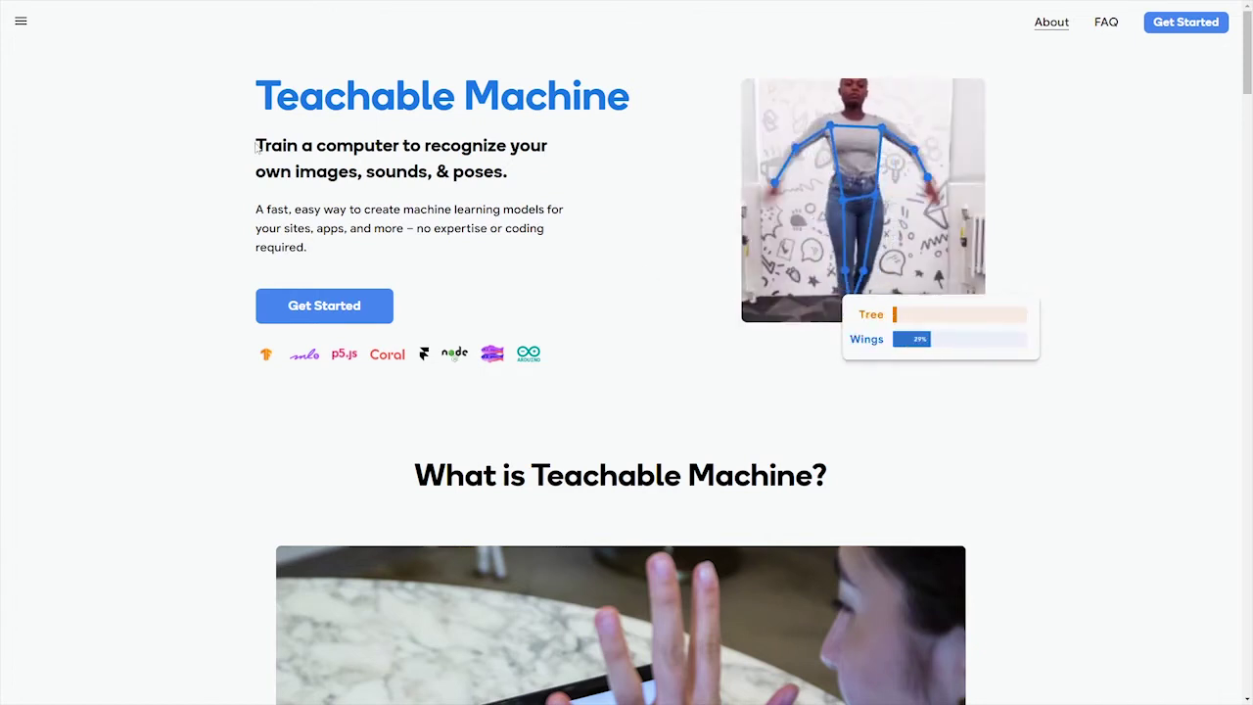
left_click_drag(256, 145, 507, 176)
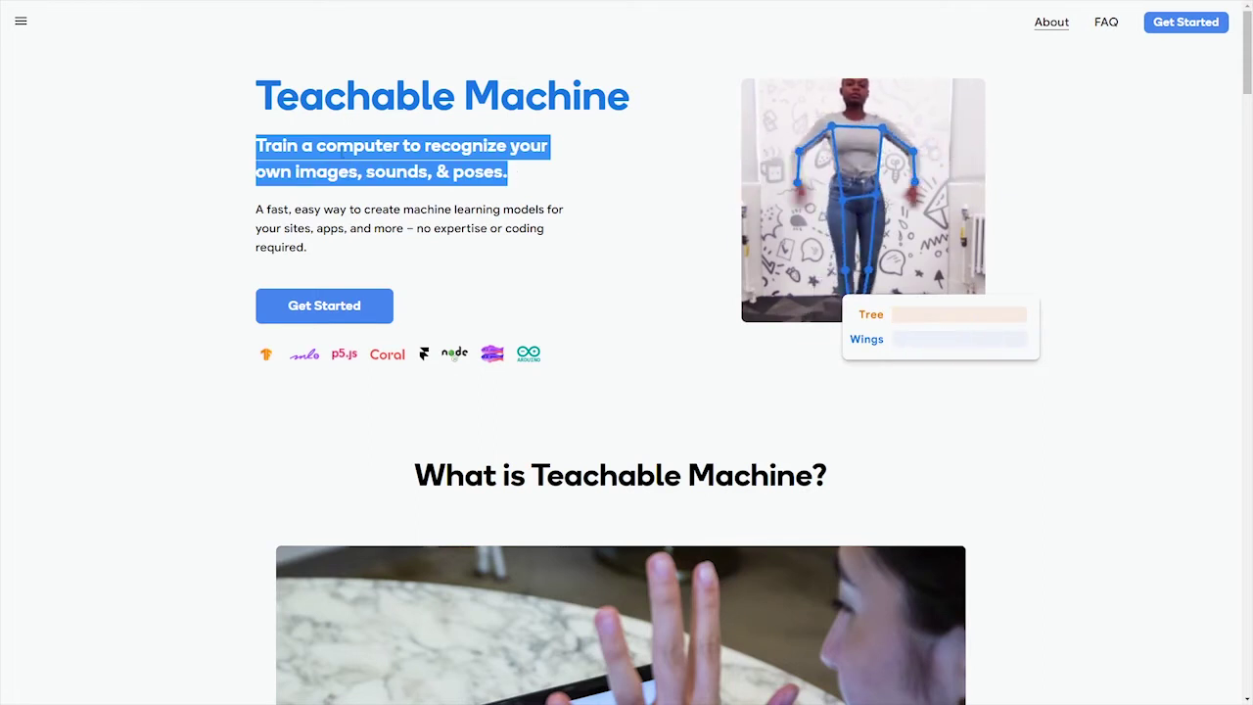
left_click(305, 143)
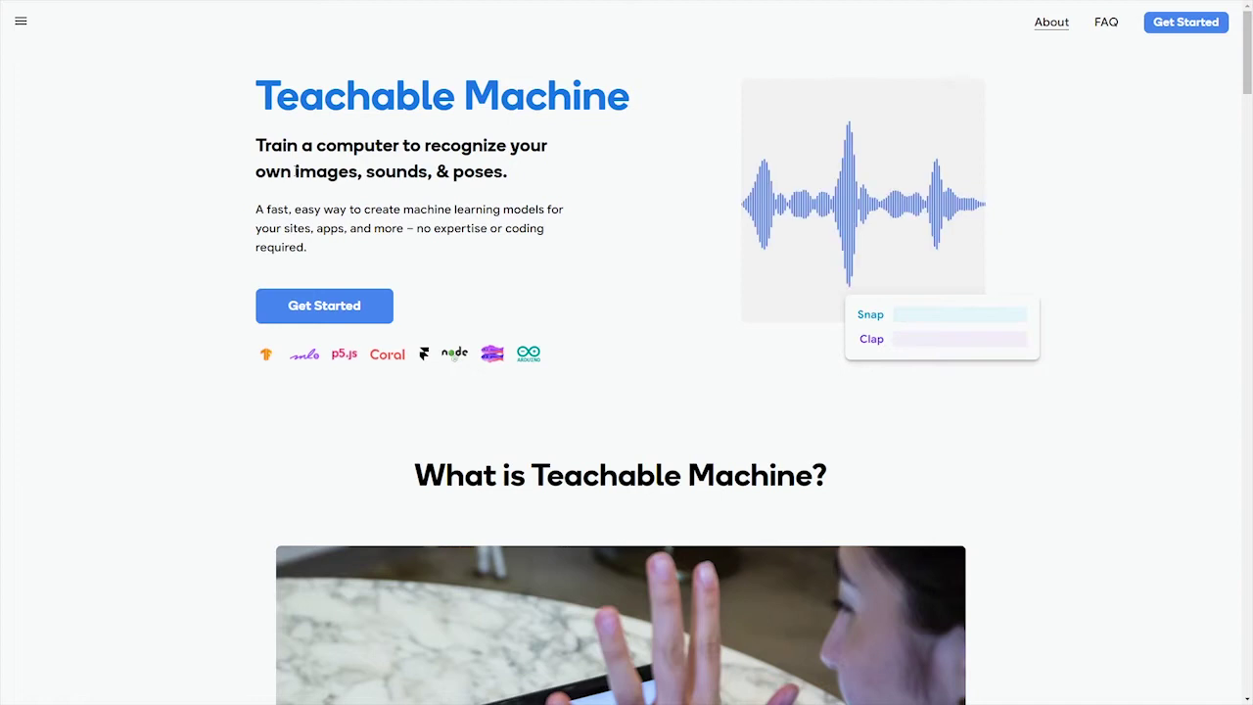
left_click_drag(298, 171, 365, 172)
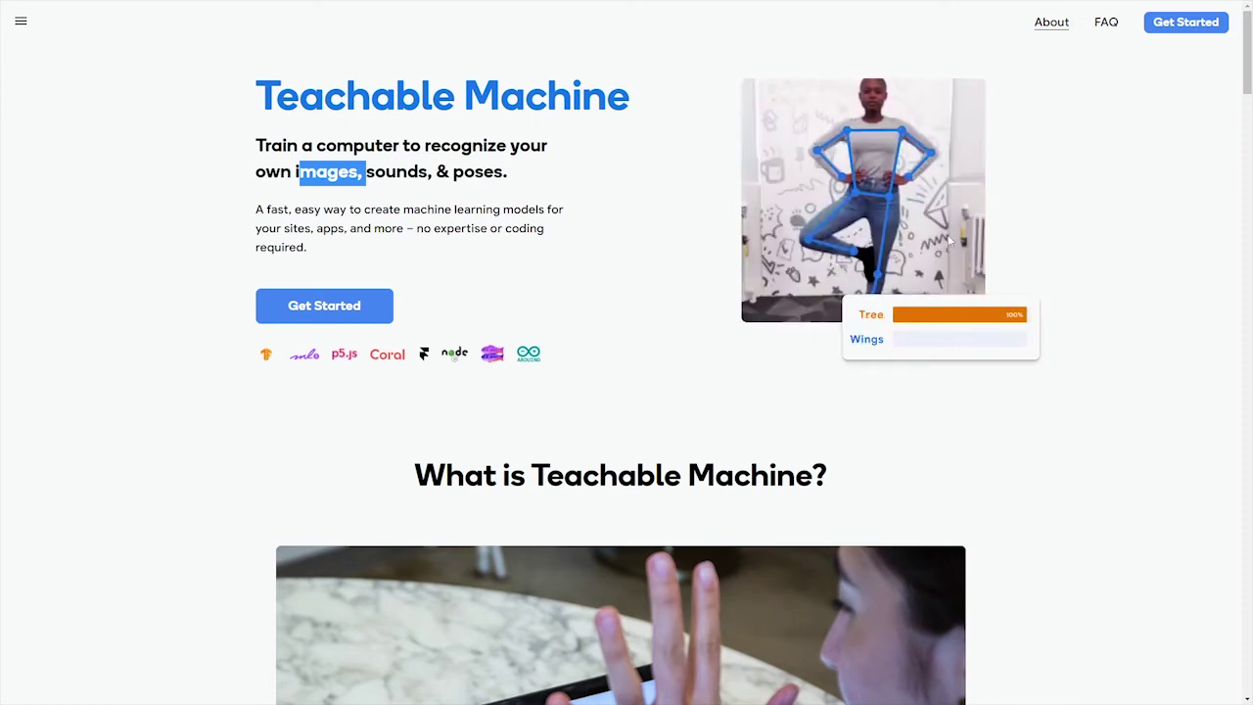
scroll(658, 233, "down", 2)
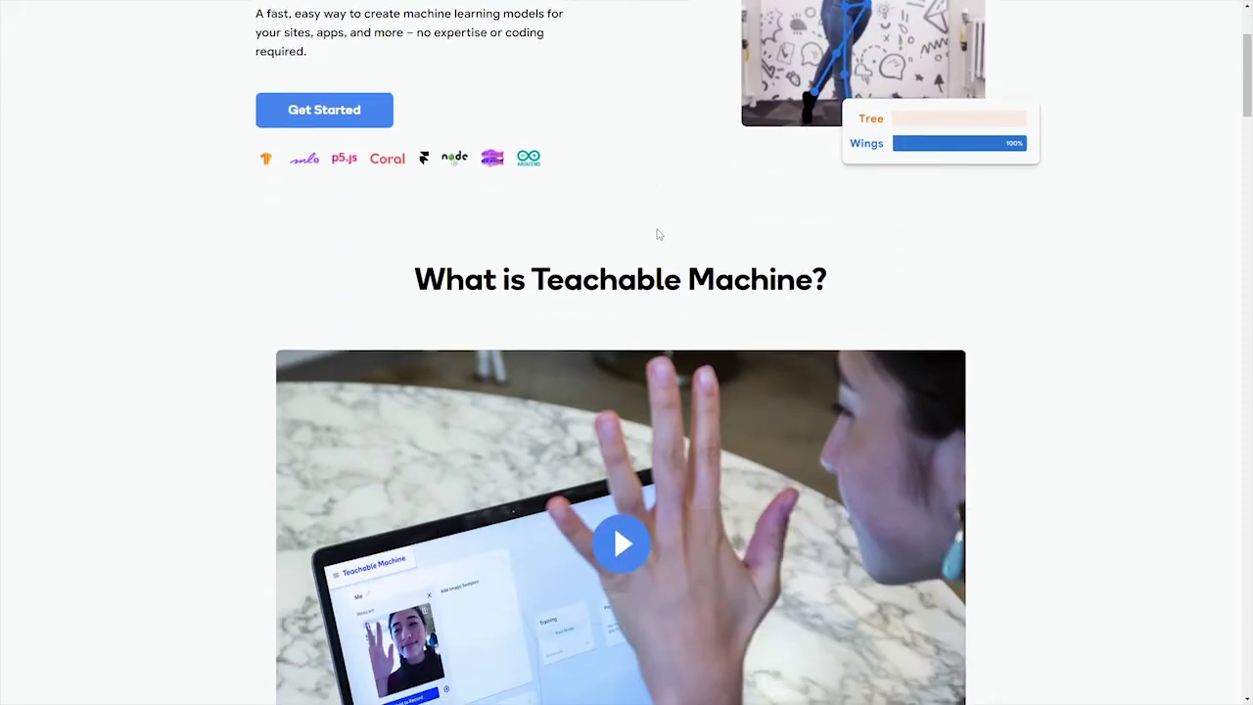
scroll(646, 392, "down", 2)
scroll(574, 397, "down", 2)
scroll(594, 353, "down", 2)
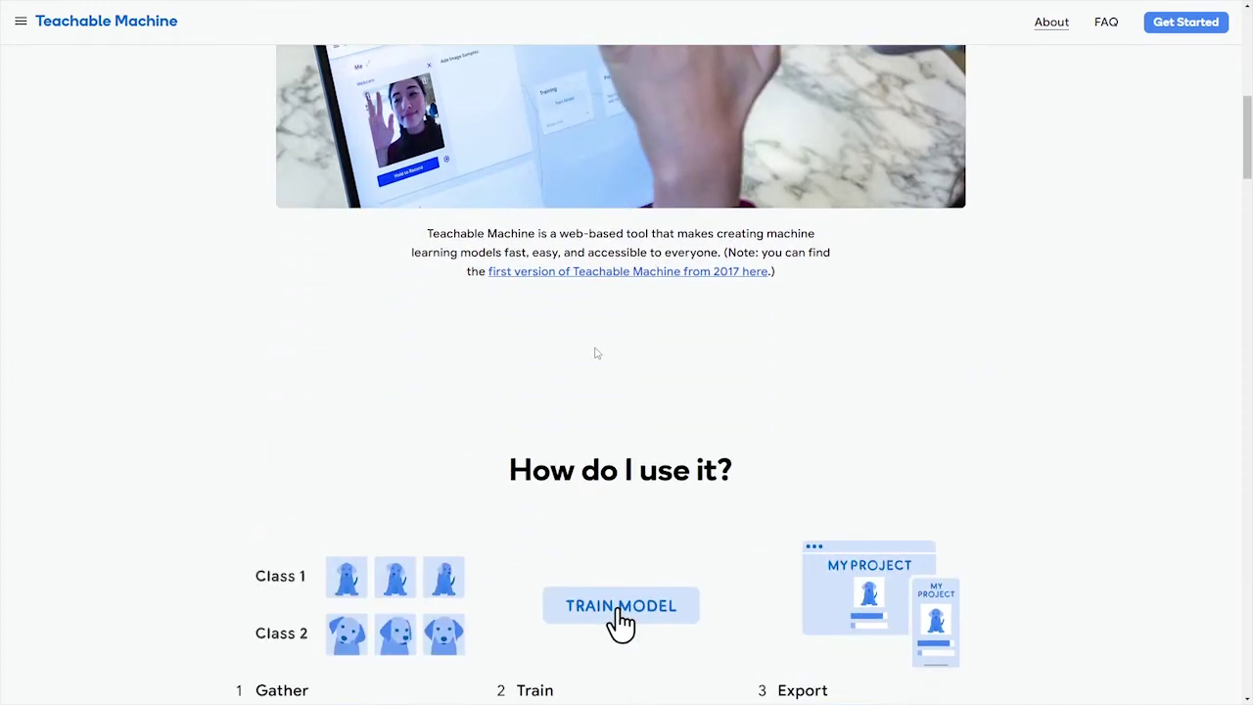
scroll(594, 352, "down", 2)
scroll(437, 313, "down", 2)
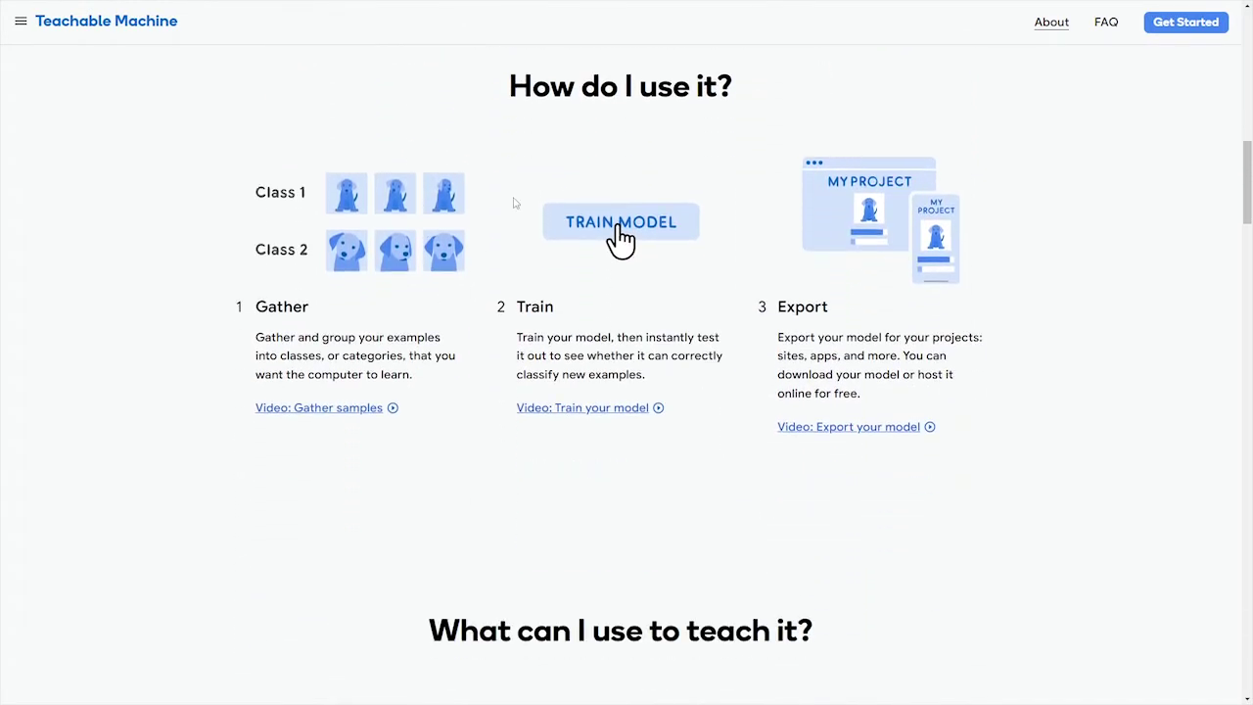
scroll(521, 164, "up", 1)
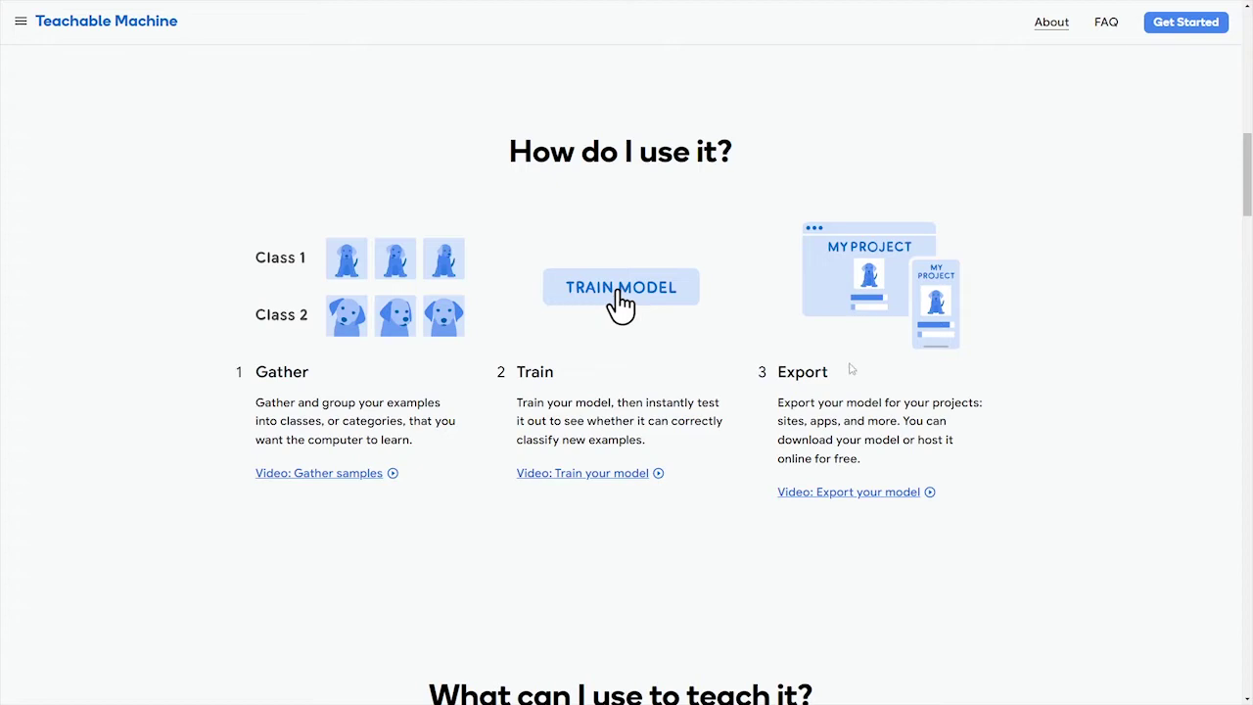
scroll(627, 391, "up", 1)
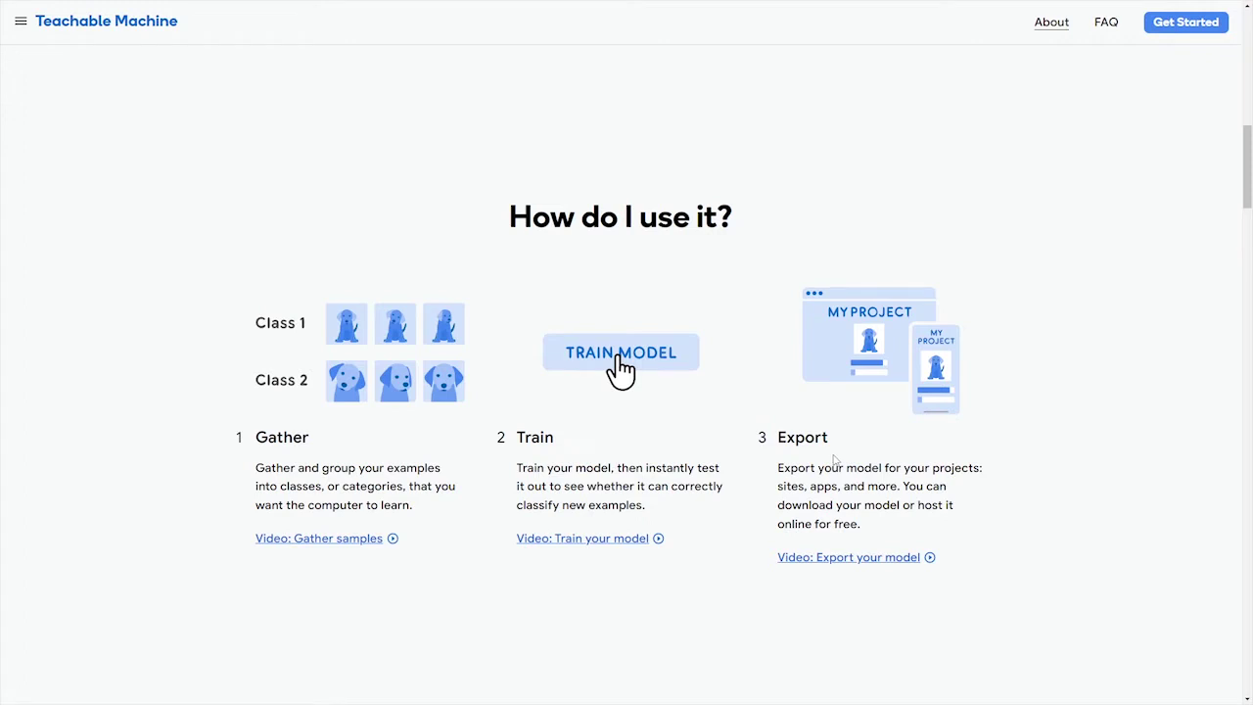
scroll(834, 458, "up", 1)
scroll(812, 420, "up", 4)
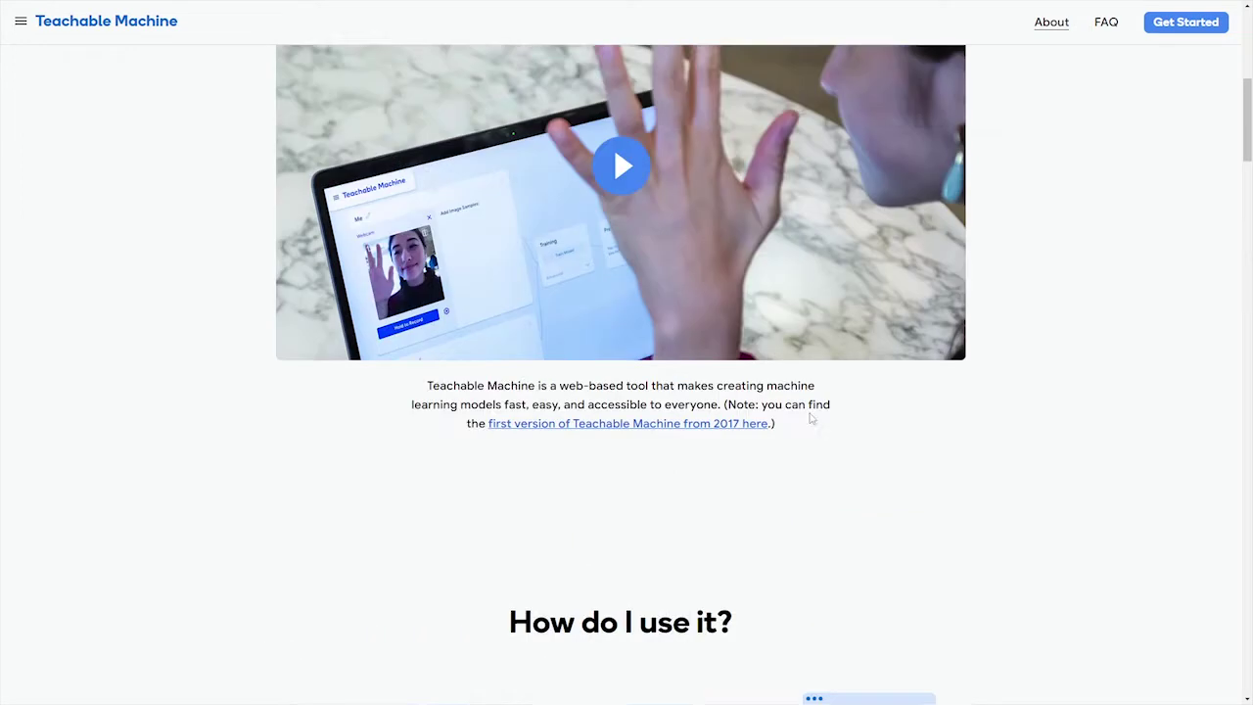
scroll(783, 378, "up", 7)
scroll(609, 364, "up", 2)
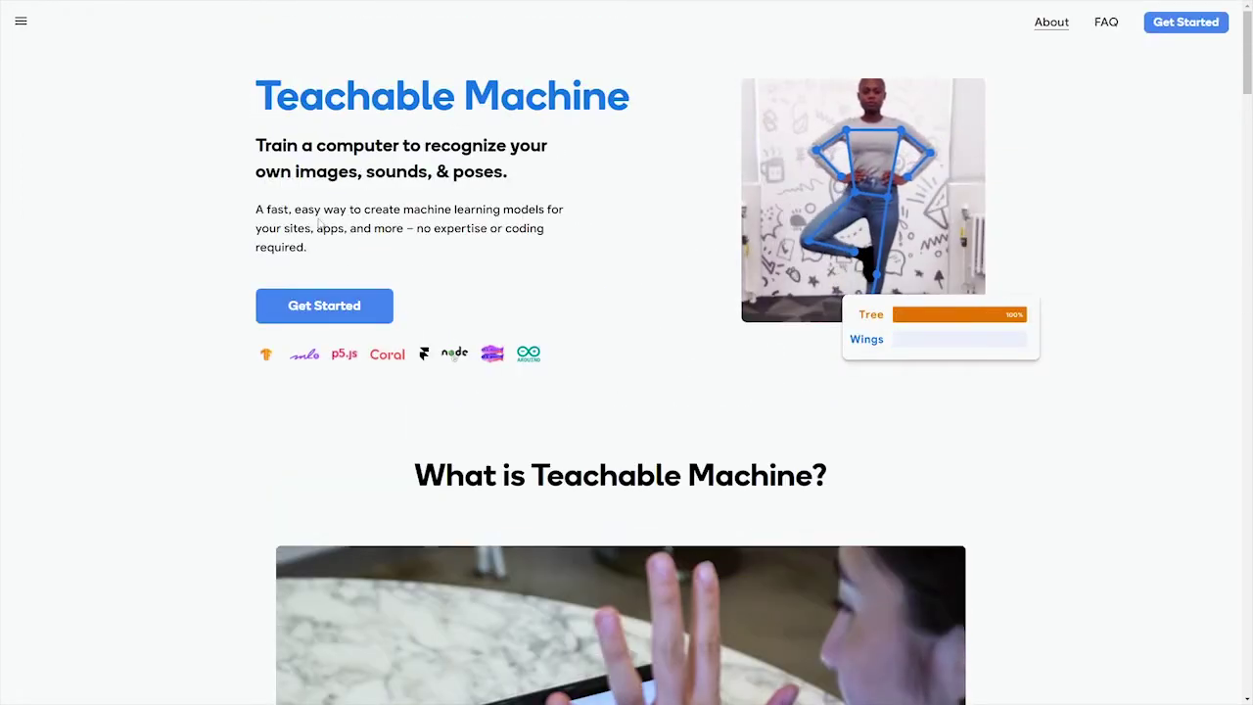
Create a new Image Project using the Standard image model.
left_click(317, 316)
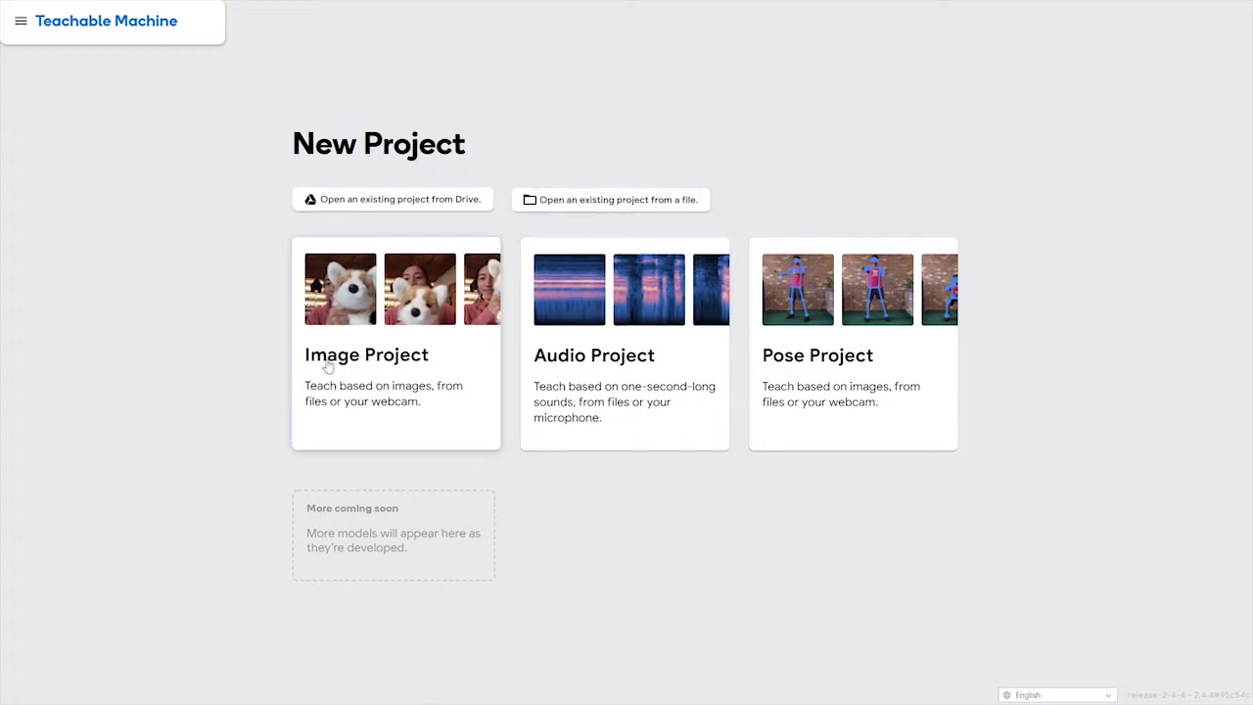
left_click(392, 305)
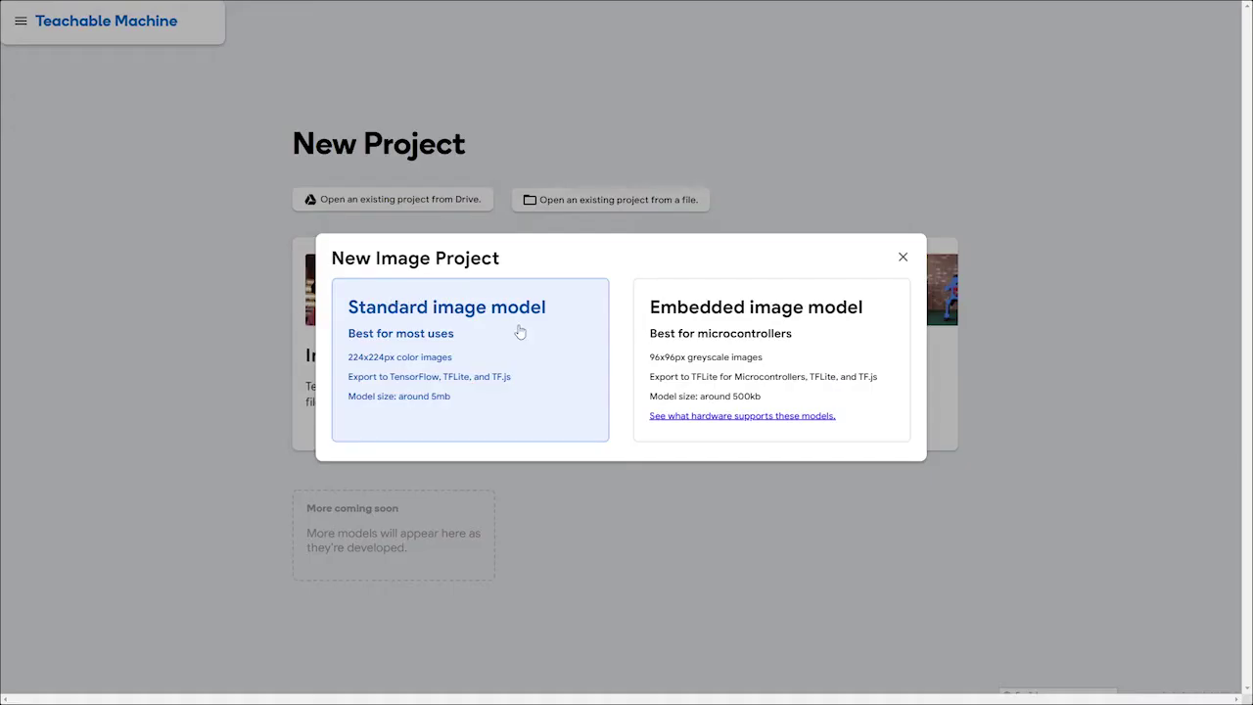
left_click(419, 316)
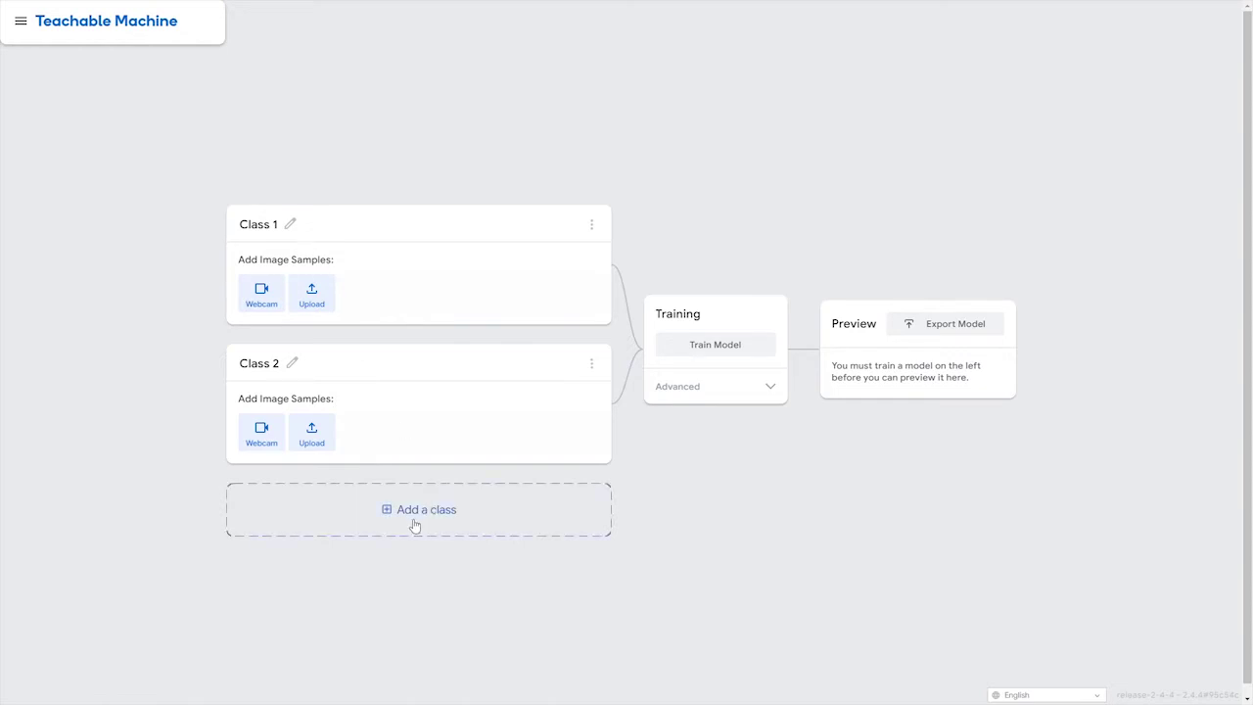
Rename Class 1 to Left and Class 2 to Right.
left_click(292, 227)
type("Left")
left_click(291, 364)
type("Right")
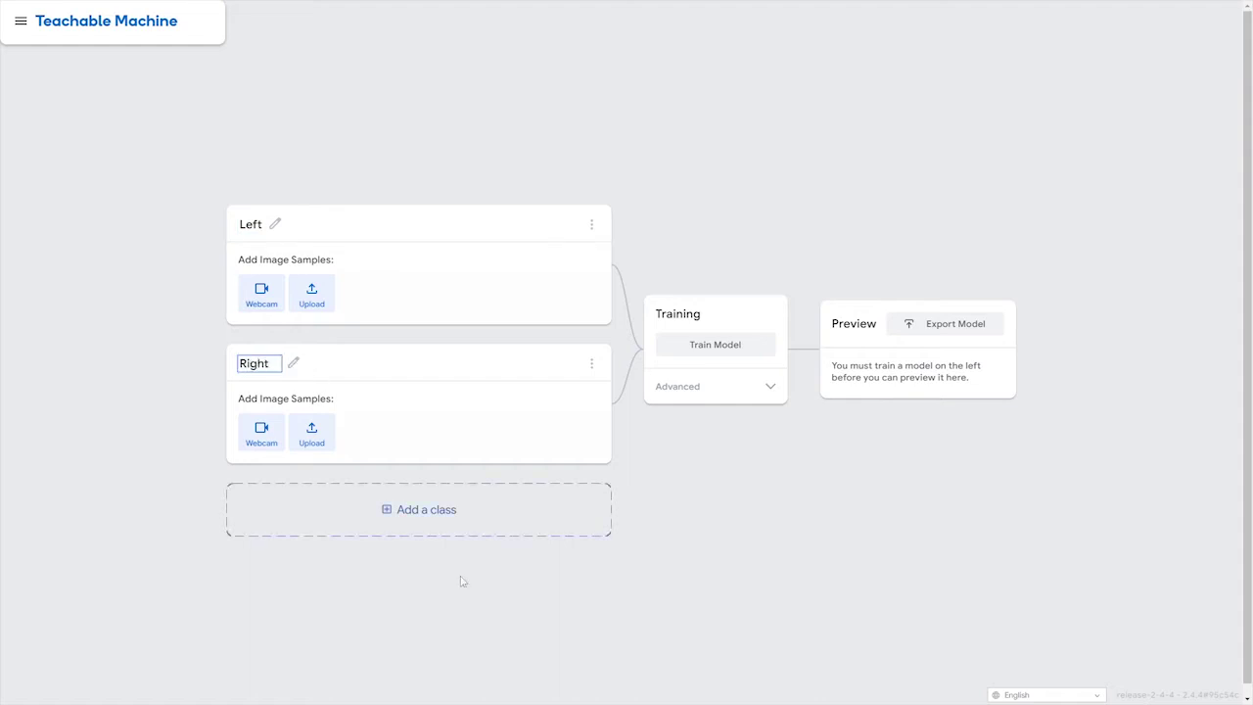
Add two more classes and name them Foward and Back.
left_click(460, 519)
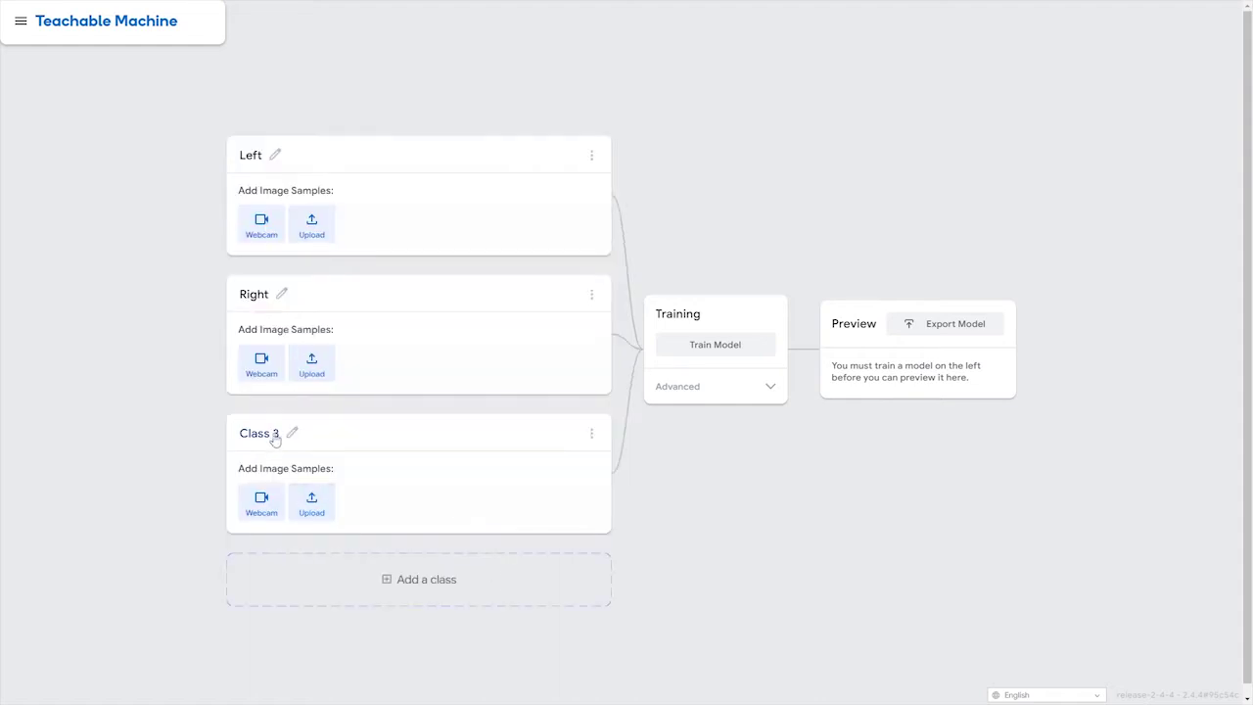
left_click(422, 592)
left_click(292, 364)
type("Foward")
left_click(293, 504)
type("Back")
key("Return")
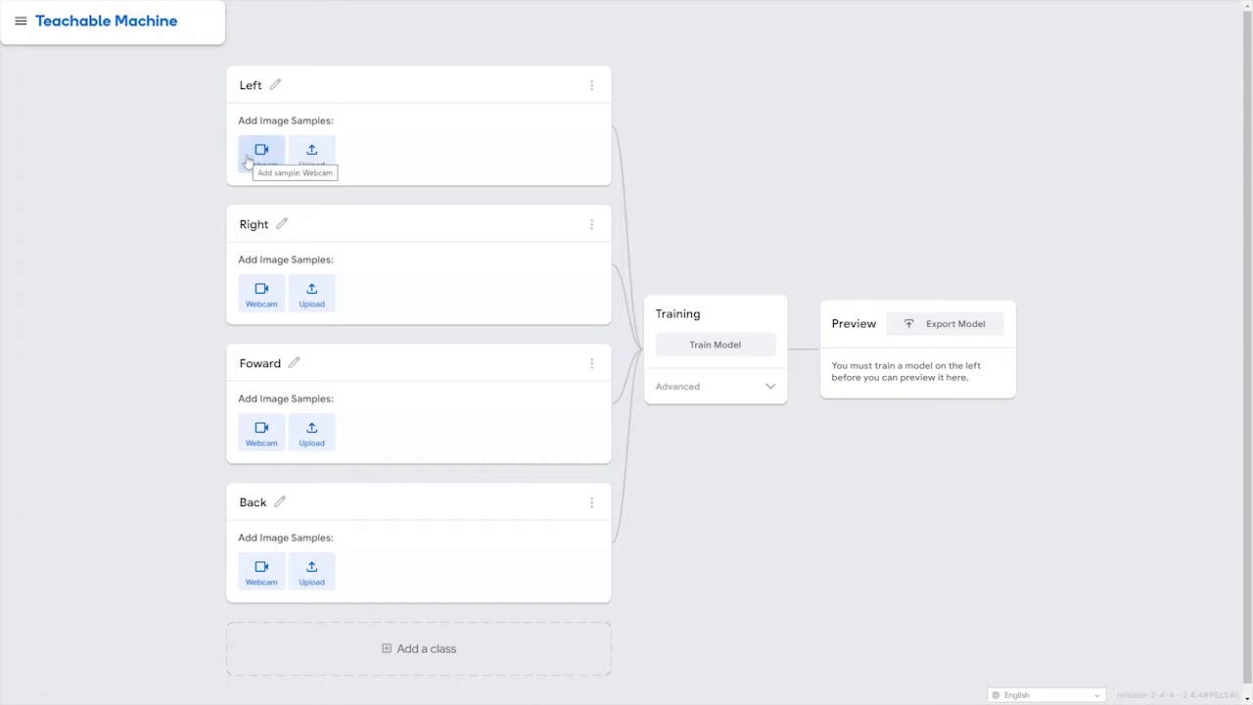
Turn on webcam capture with a live preview for the Left class.
left_click(262, 150)
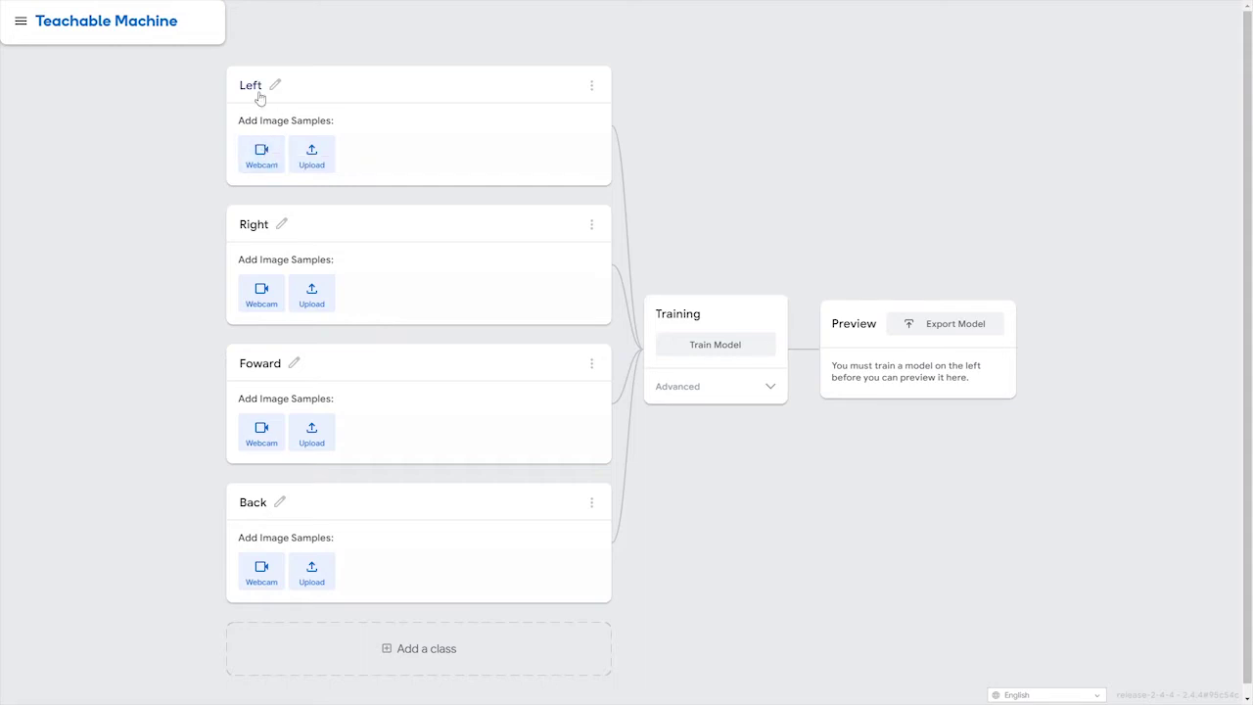
left_click(262, 152)
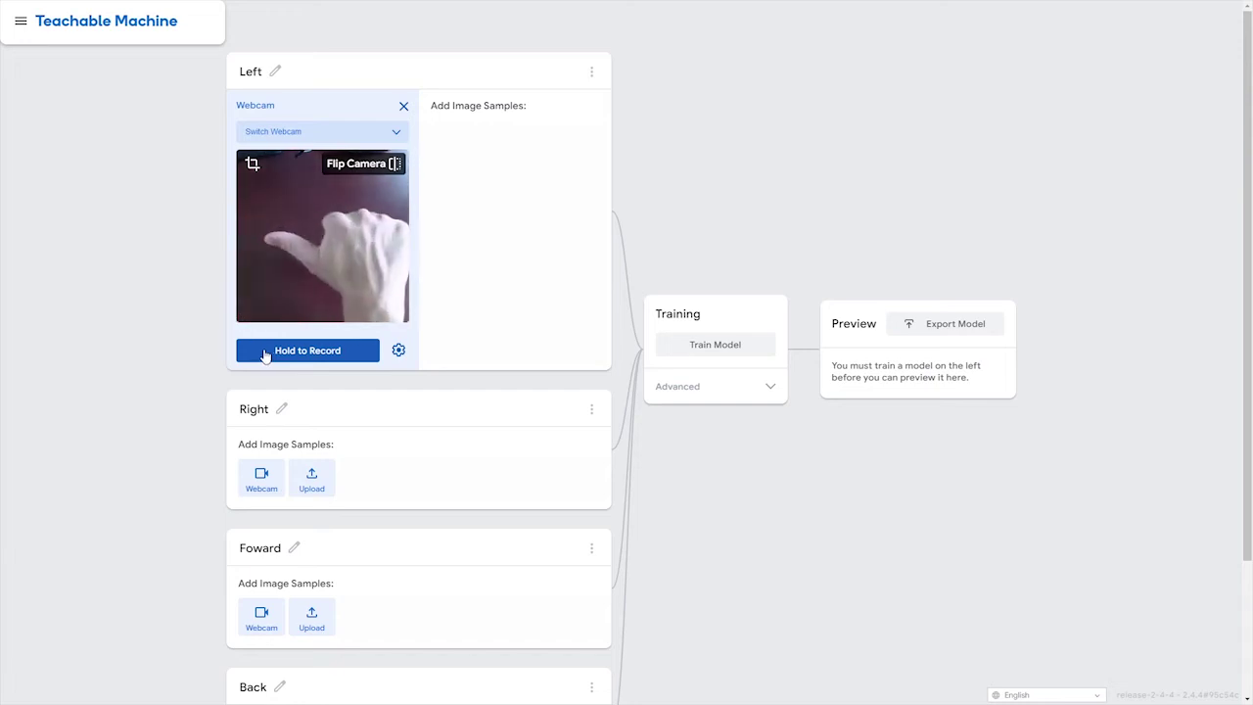
Record 236 webcam samples of the sideways-thumb gesture into the Left class.
left_click(264, 355)
left_click_drag(264, 356, 264, 355)
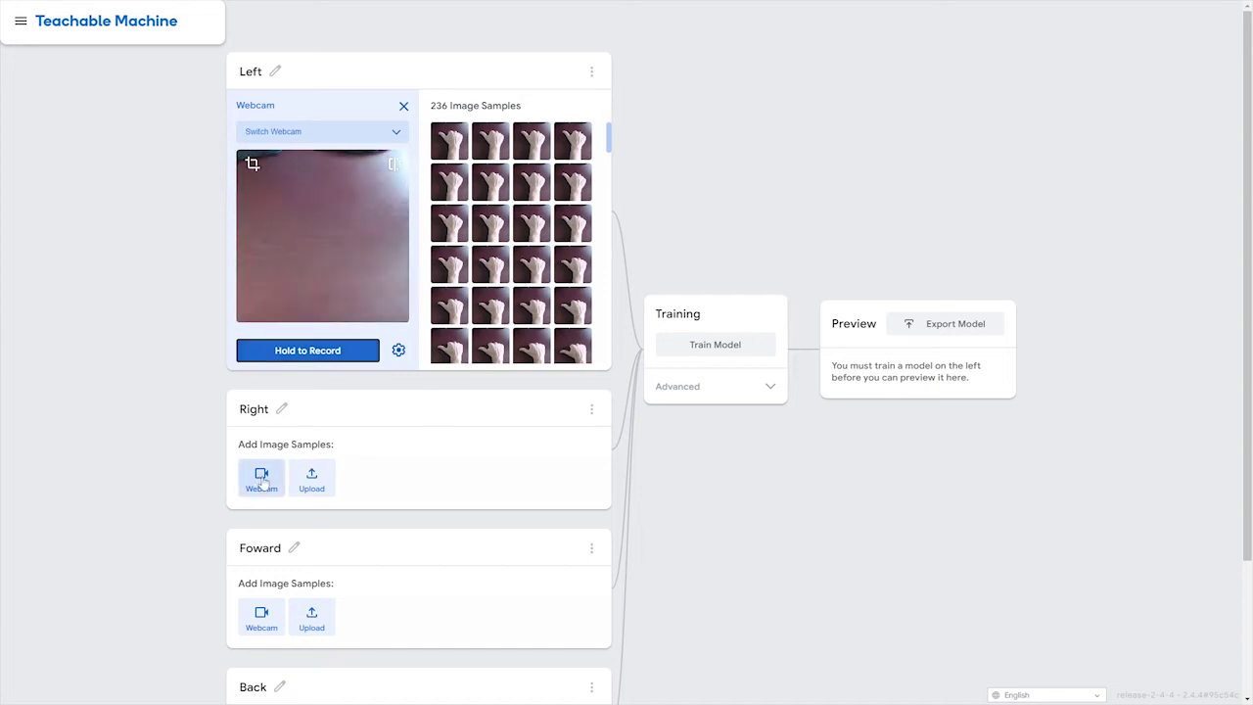
scroll(230, 431, "down", 1)
scroll(240, 406, "down", 1)
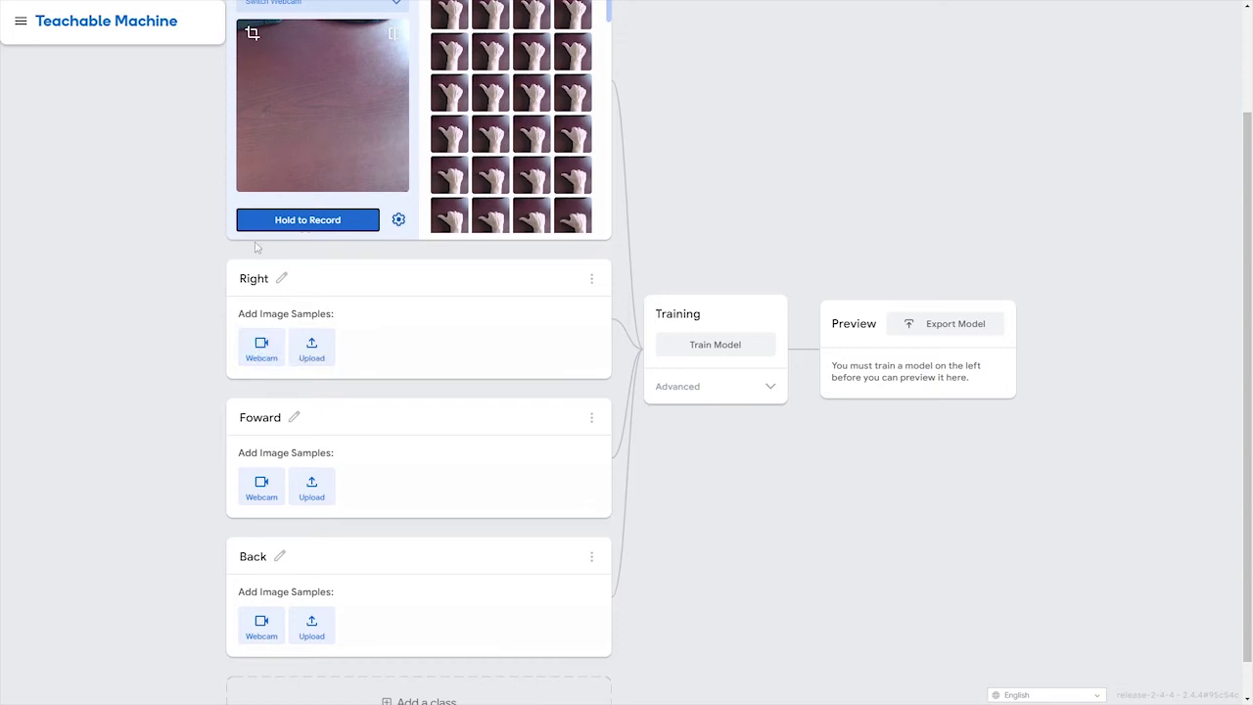
scroll(268, 431, "down", 1)
Record 162 thumb-gesture samples for Right and 222 pointing-finger samples for Foward.
left_click(262, 310)
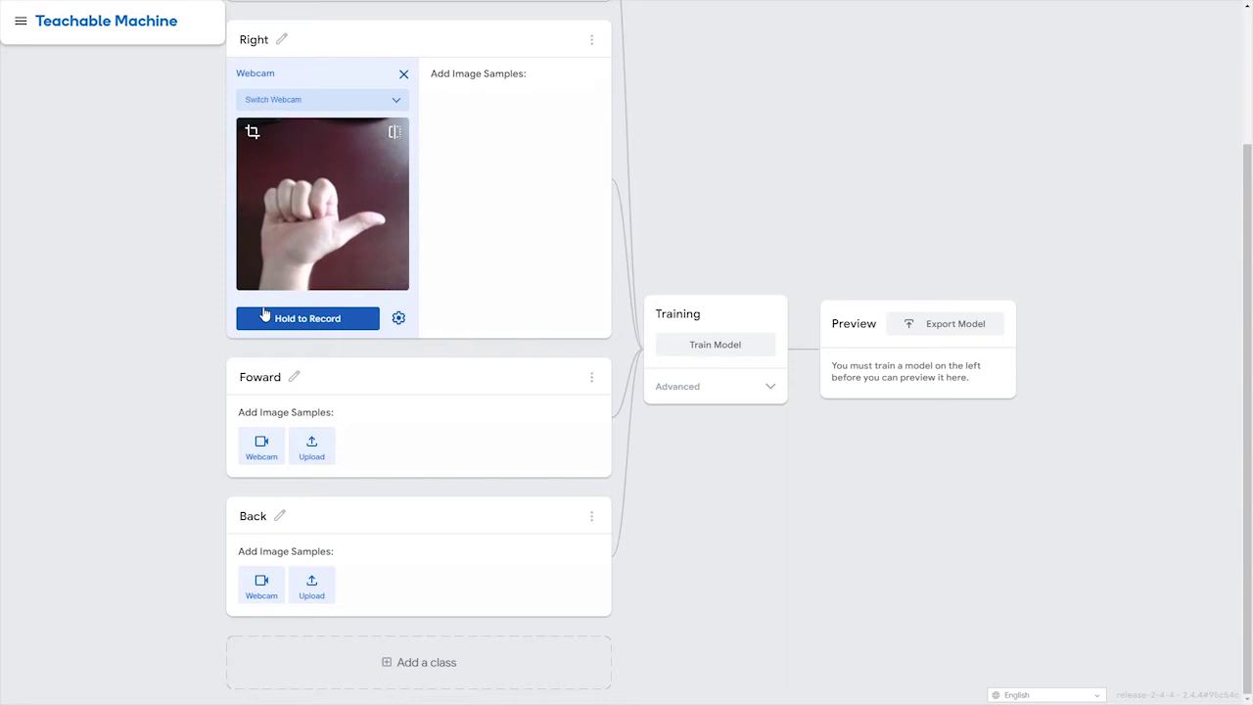
left_click_drag(275, 320, 282, 326)
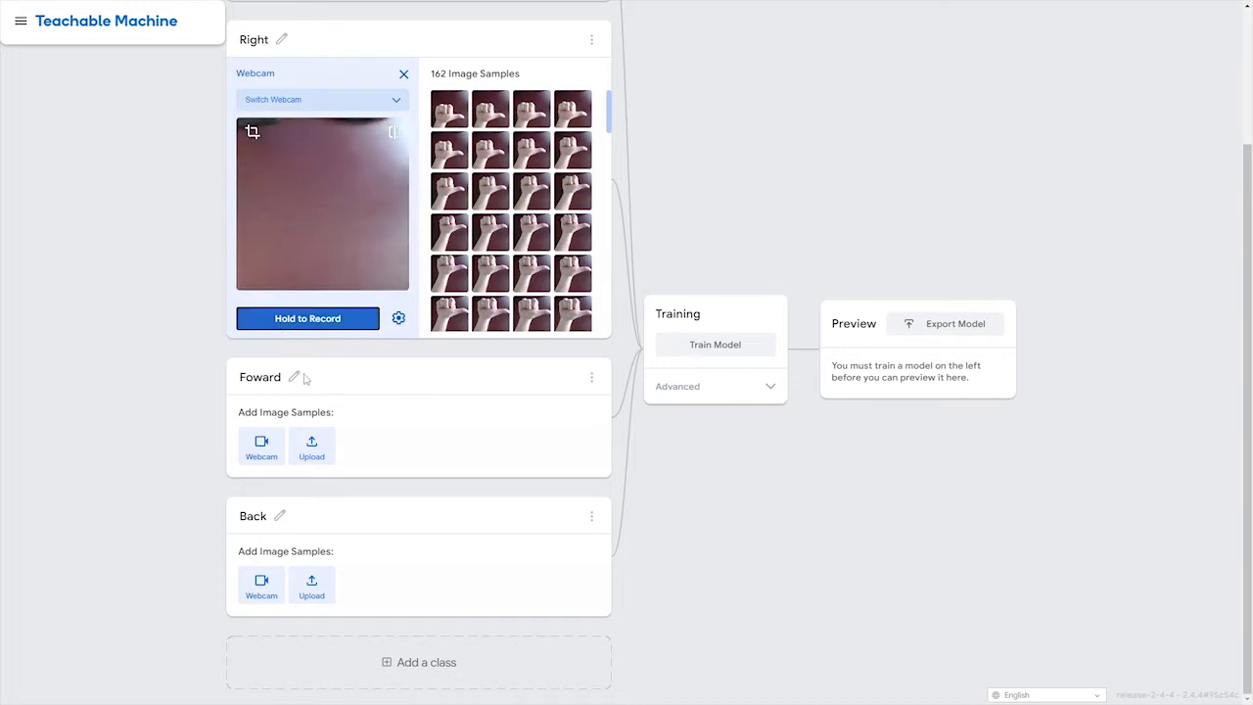
left_click(272, 438)
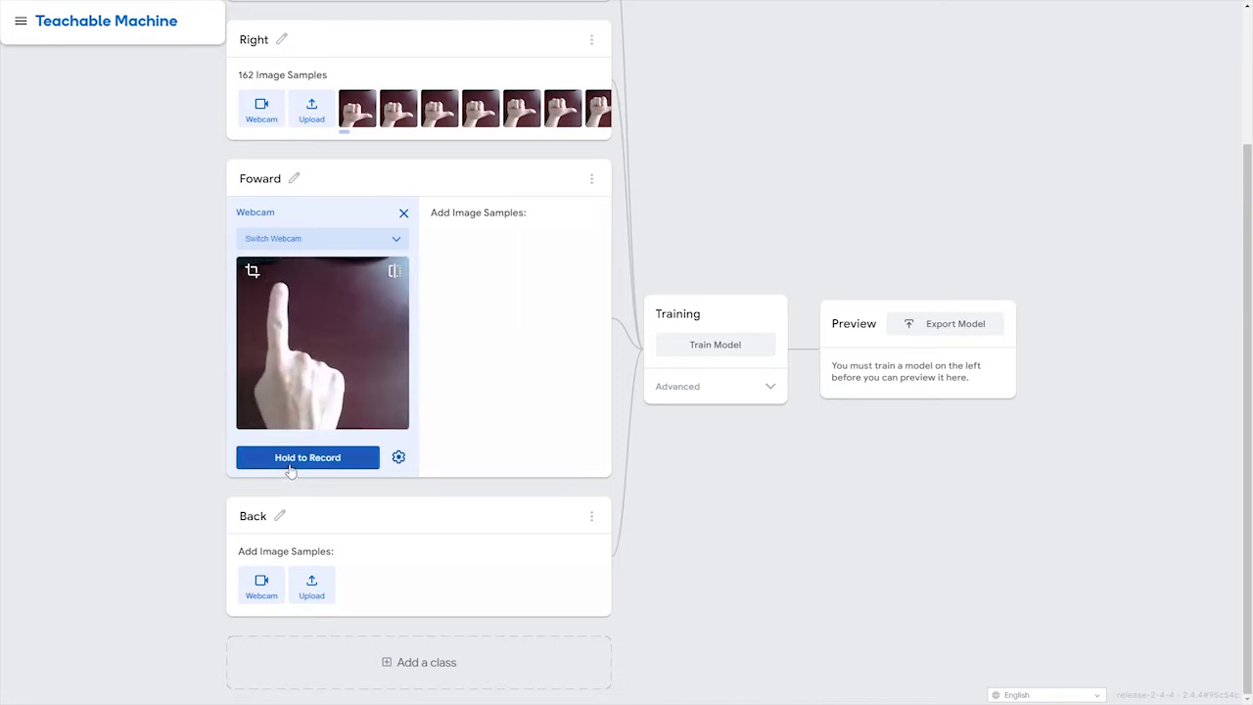
left_click_drag(288, 467, 286, 469)
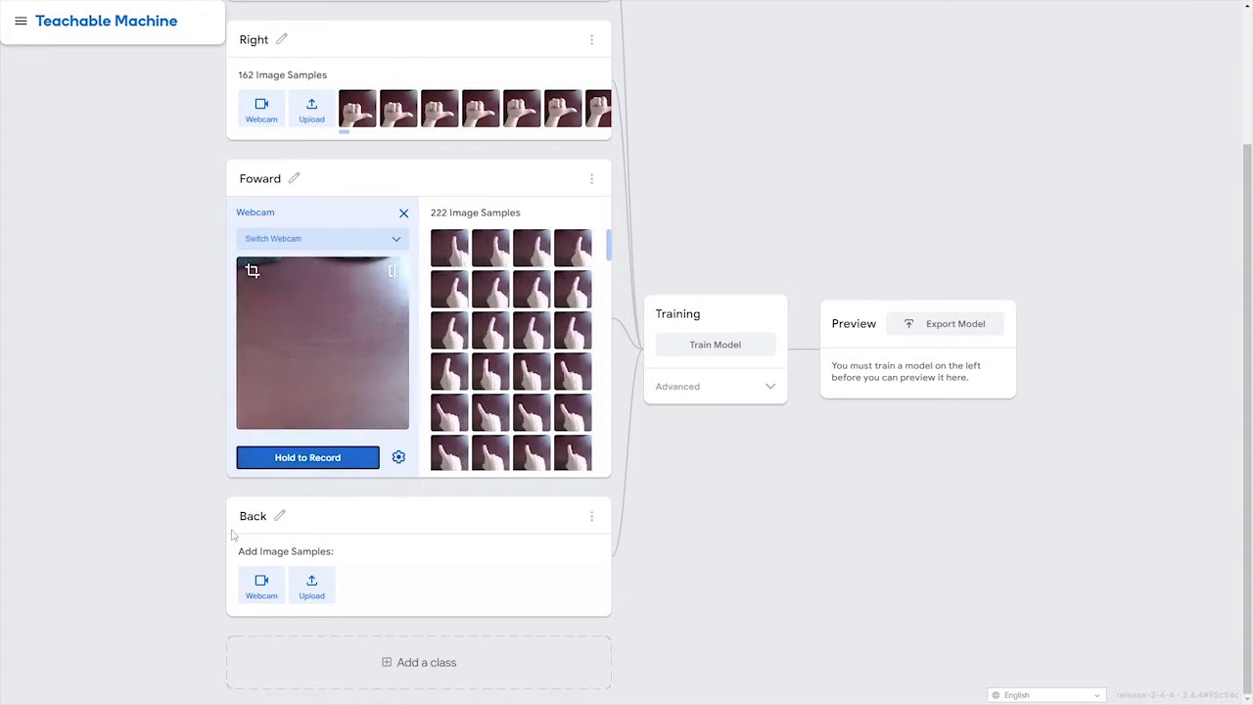
Record 260 open-palm webcam samples into the Back class.
left_click(262, 583)
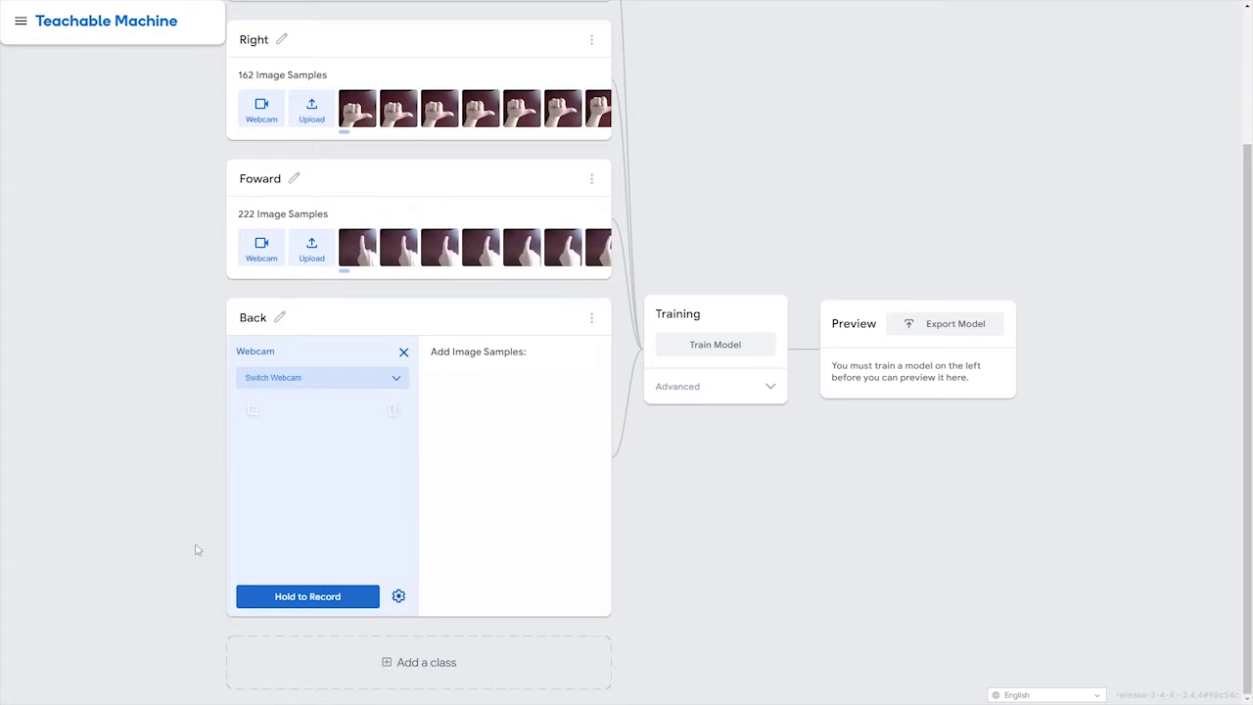
scroll(180, 490, "down", 1)
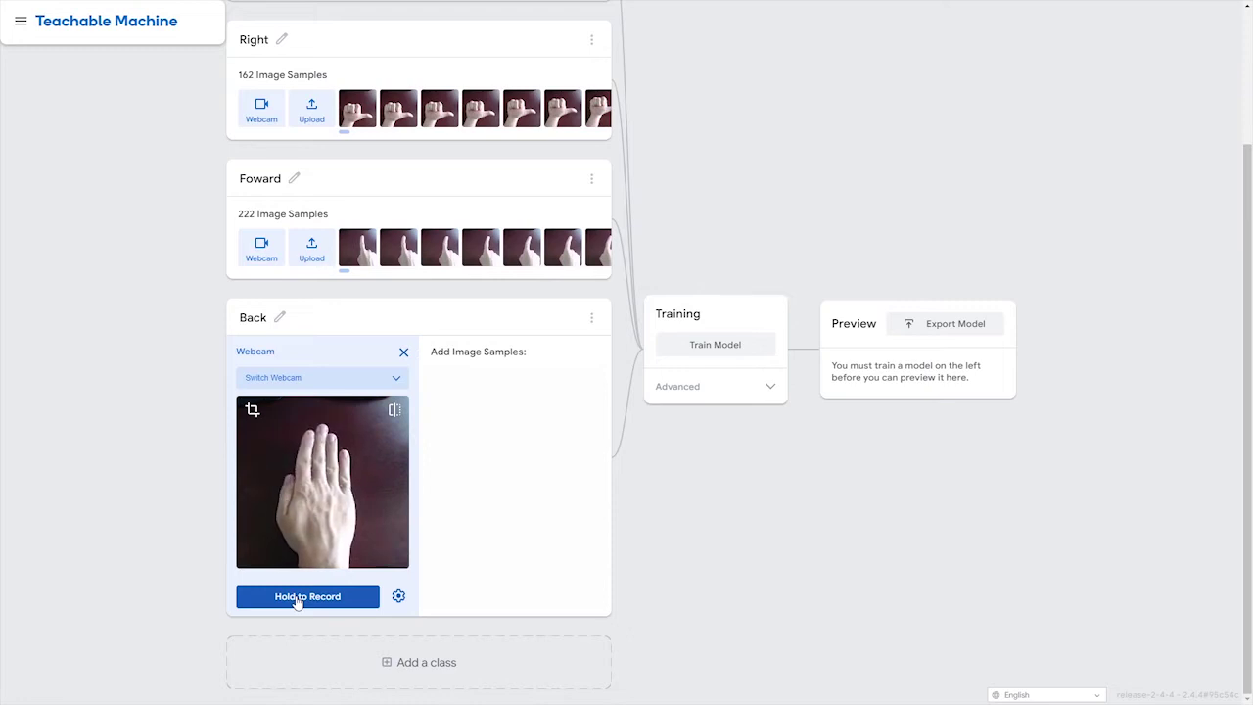
left_click_drag(297, 601, 297, 602)
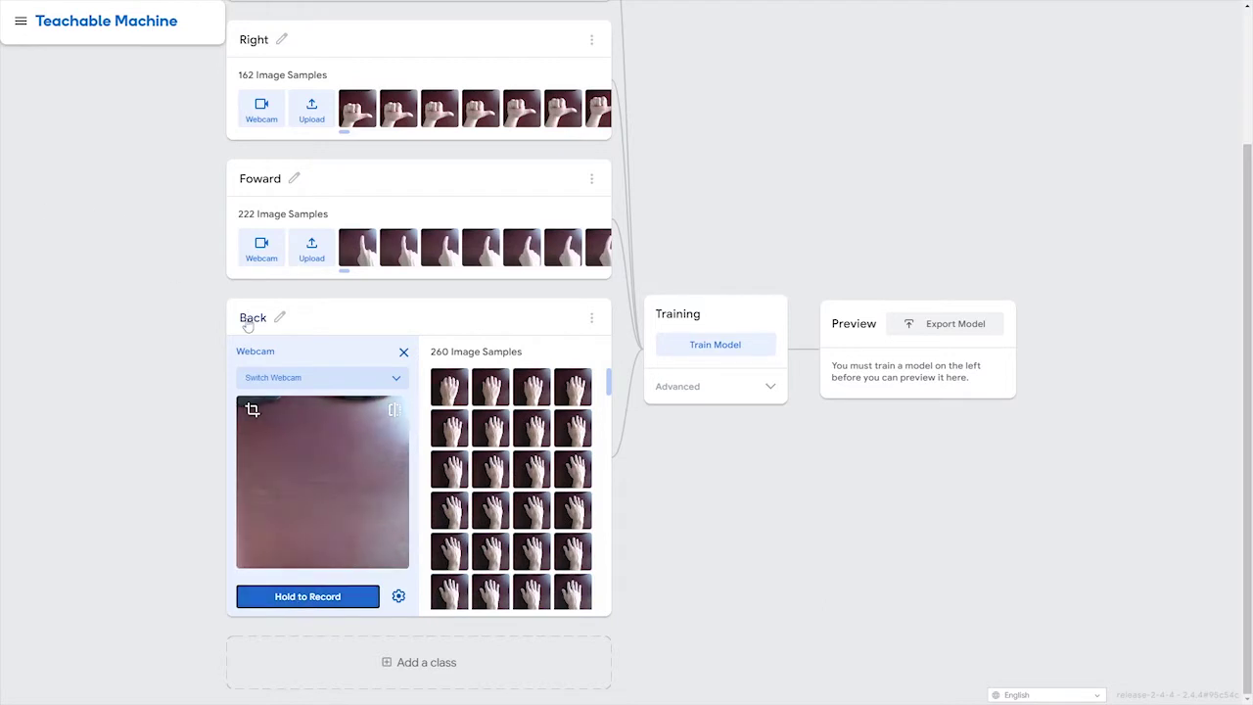
Add a fifth class named Neutral and record about 268 closed-fist webcam samples.
left_click(441, 666)
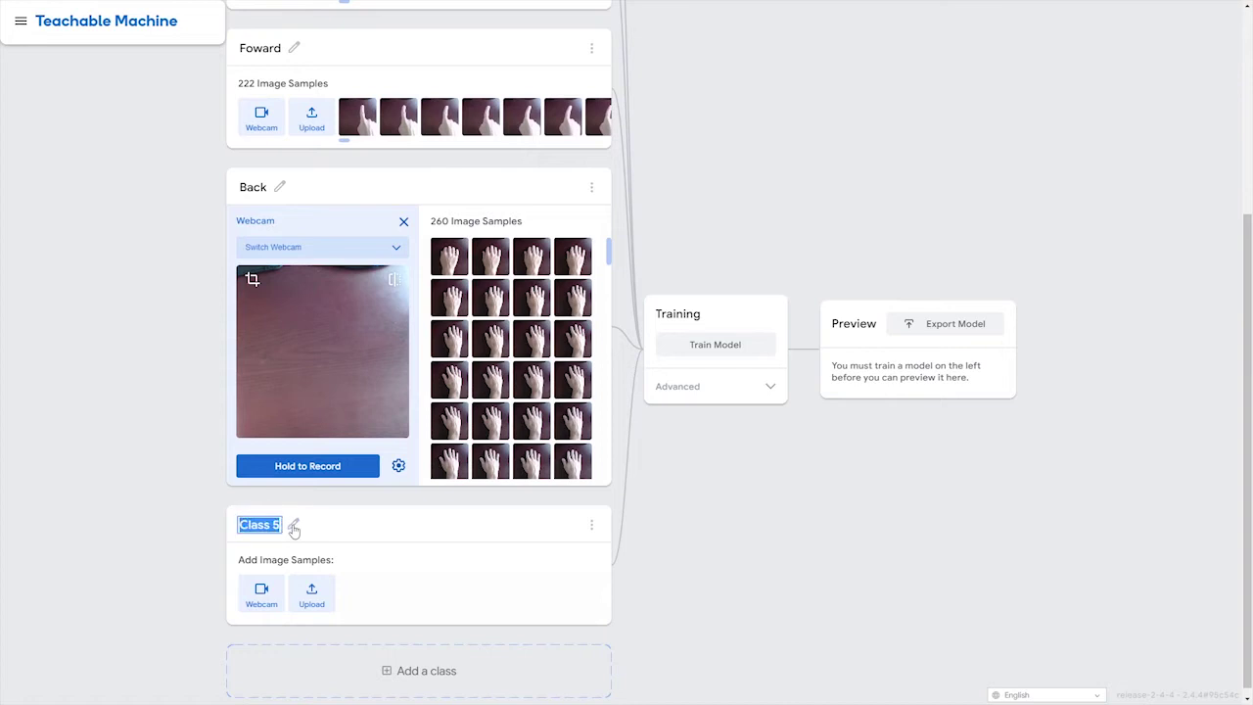
type("Neutral")
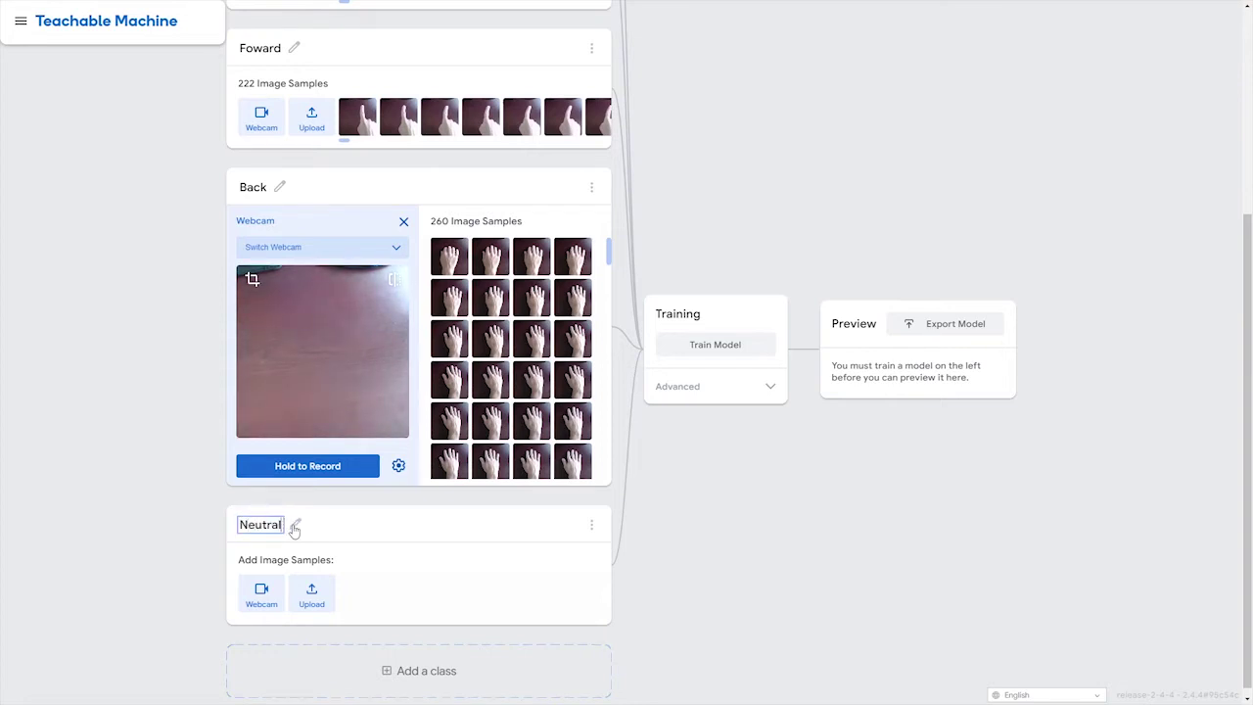
left_click(260, 588)
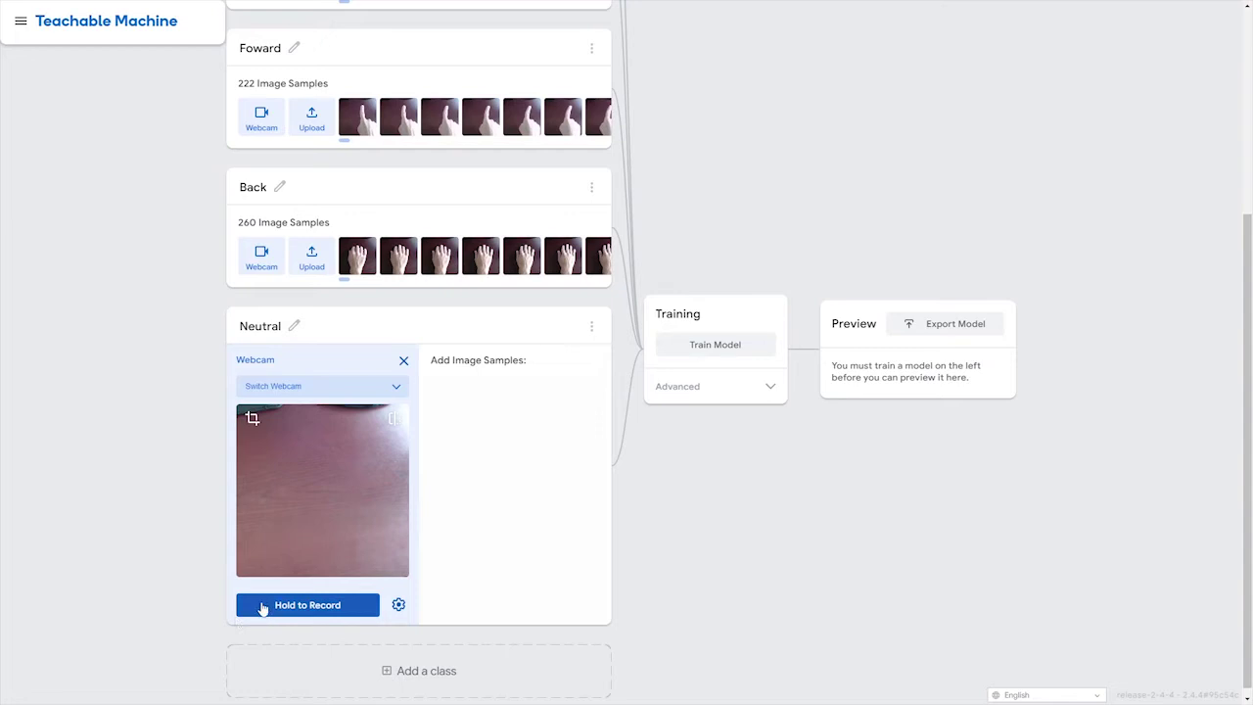
left_click_drag(271, 608, 272, 608)
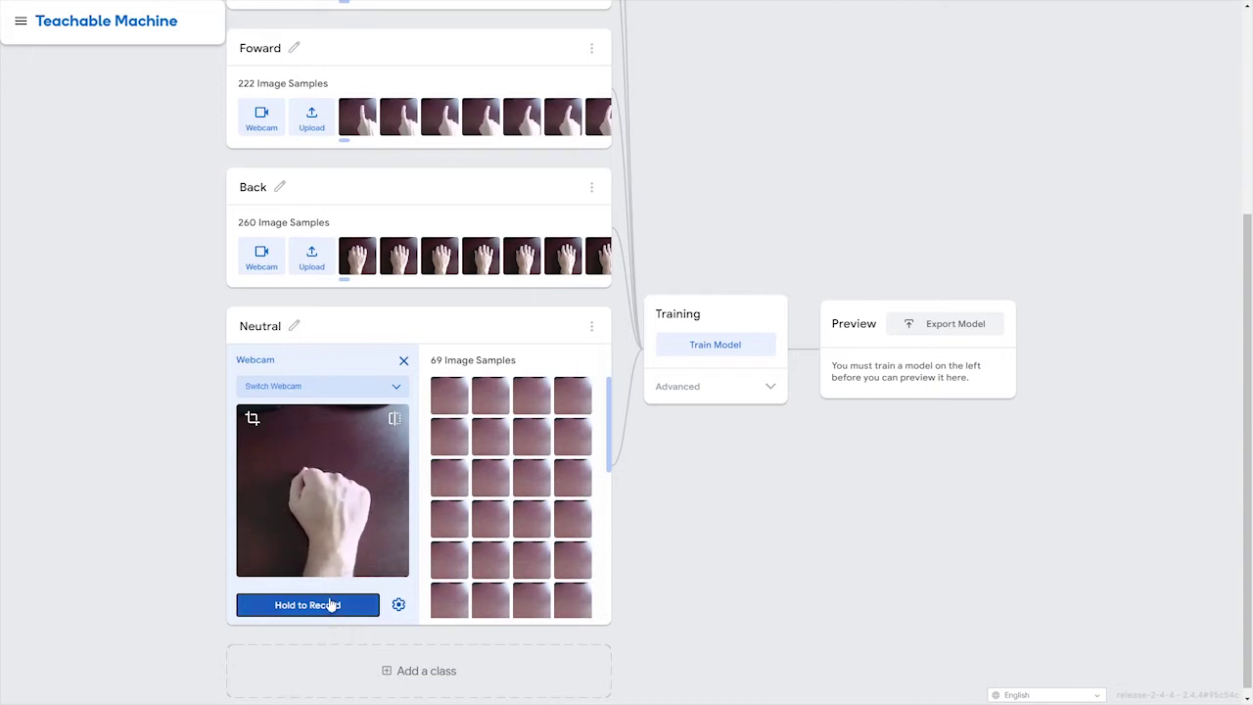
left_click_drag(333, 605, 333, 605)
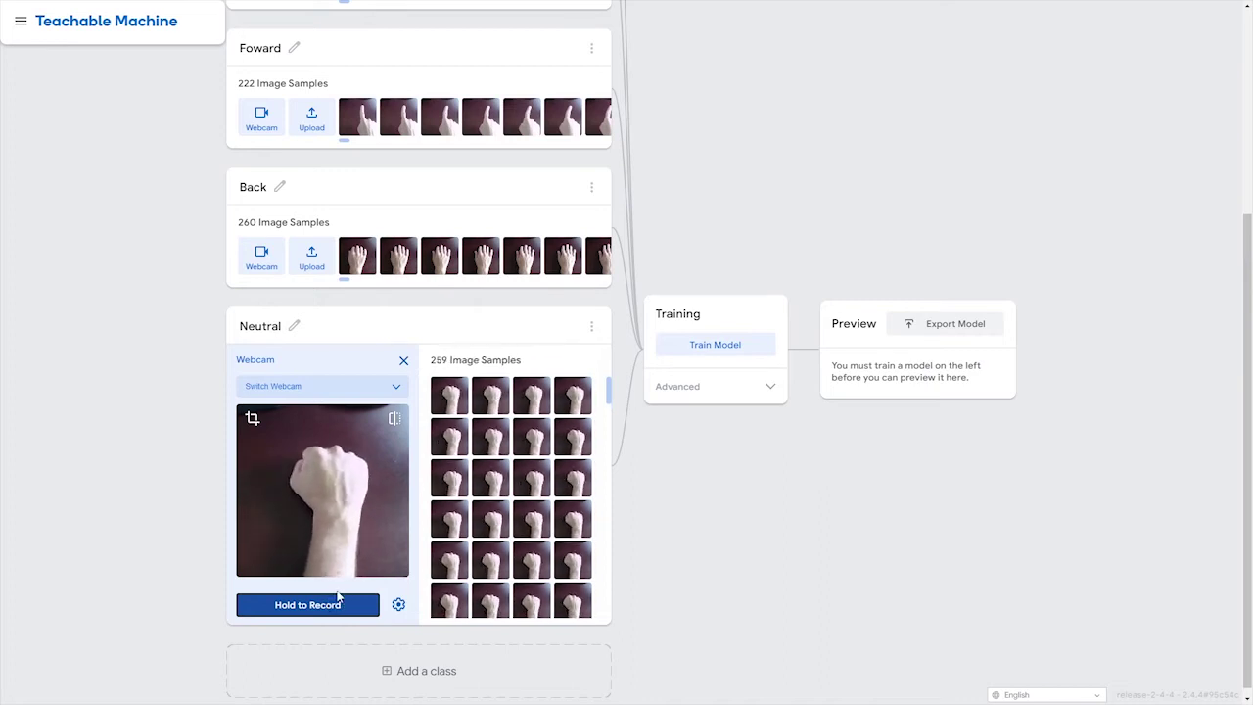
left_click_drag(333, 605, 338, 597)
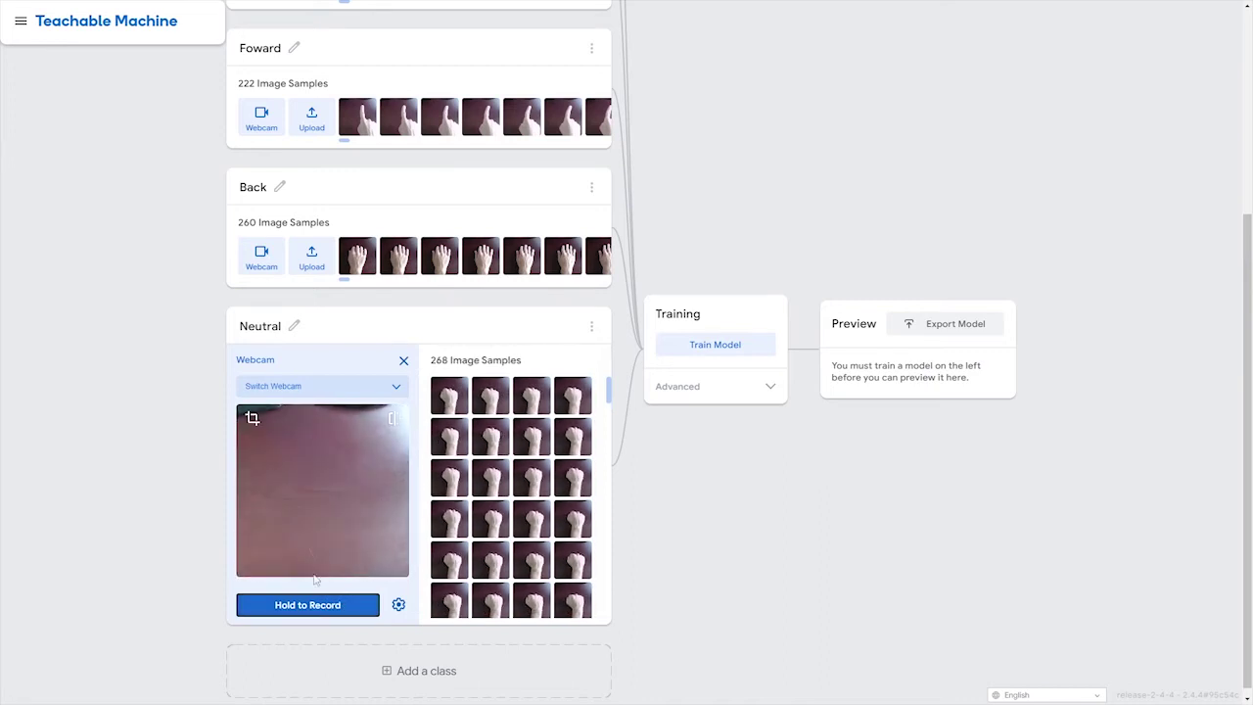
scroll(167, 485, "up", 2)
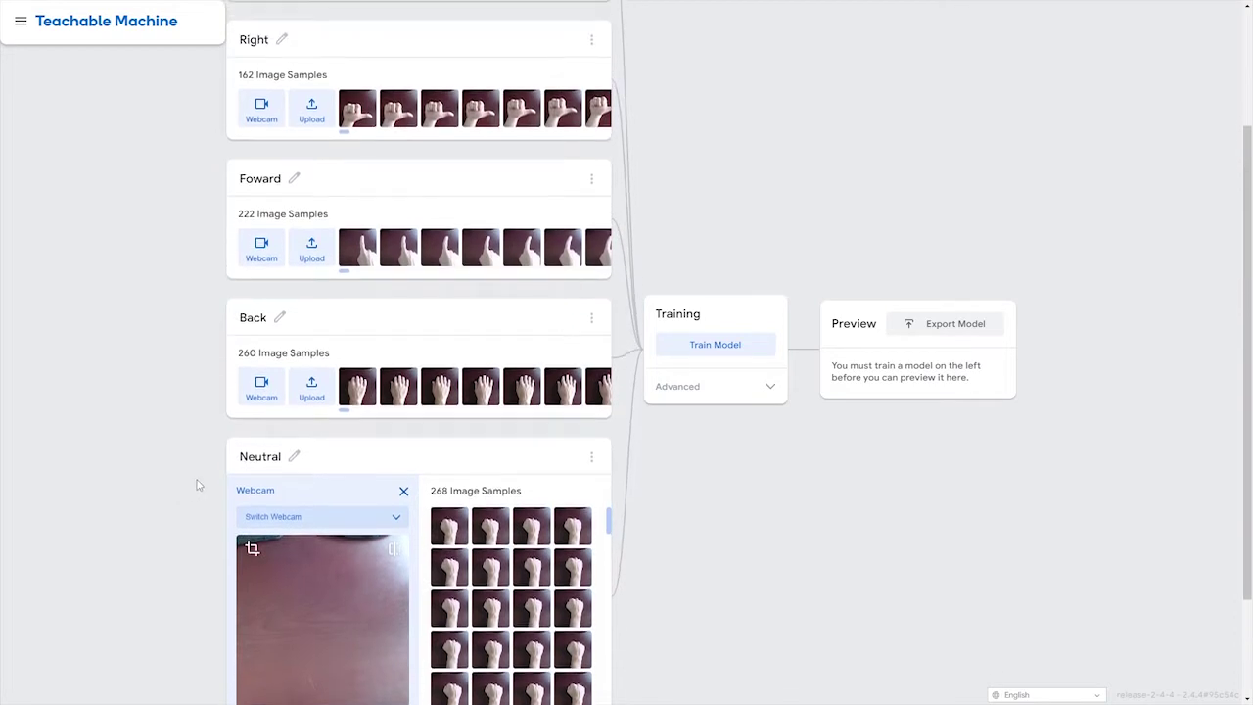
scroll(196, 480, "up", 2)
scroll(652, 462, "down", 1)
scroll(636, 467, "down", 1)
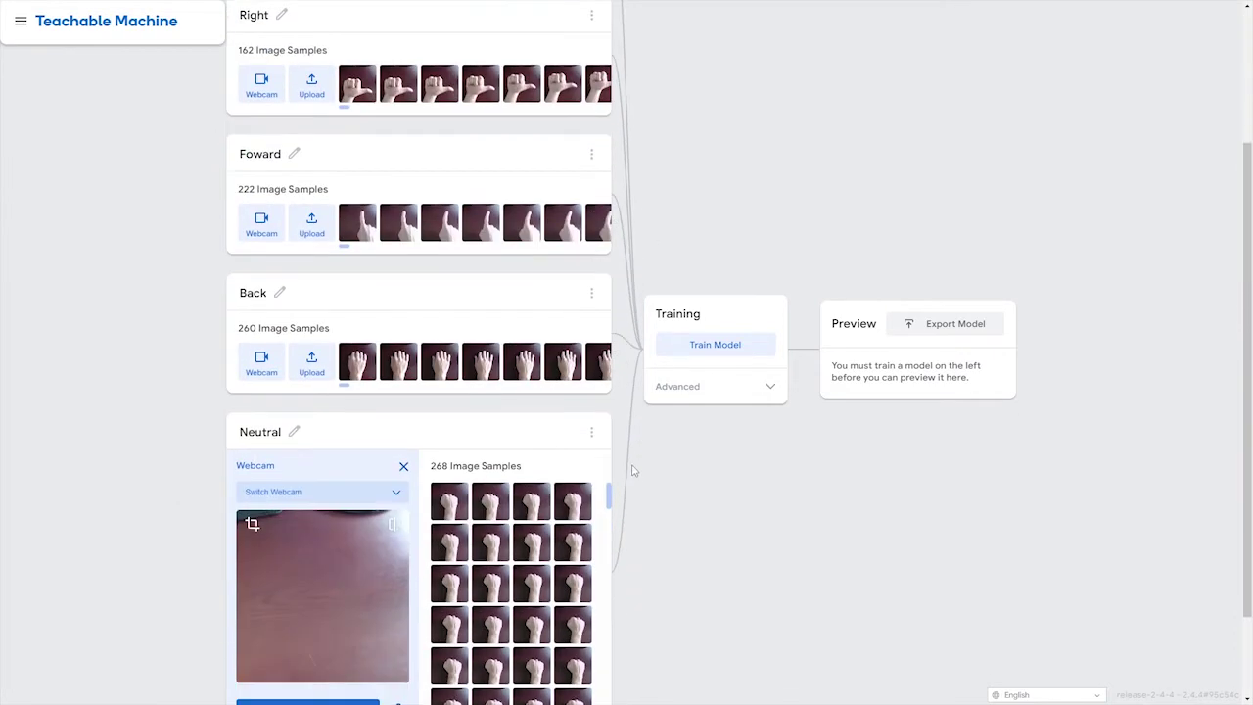
scroll(635, 467, "down", 1)
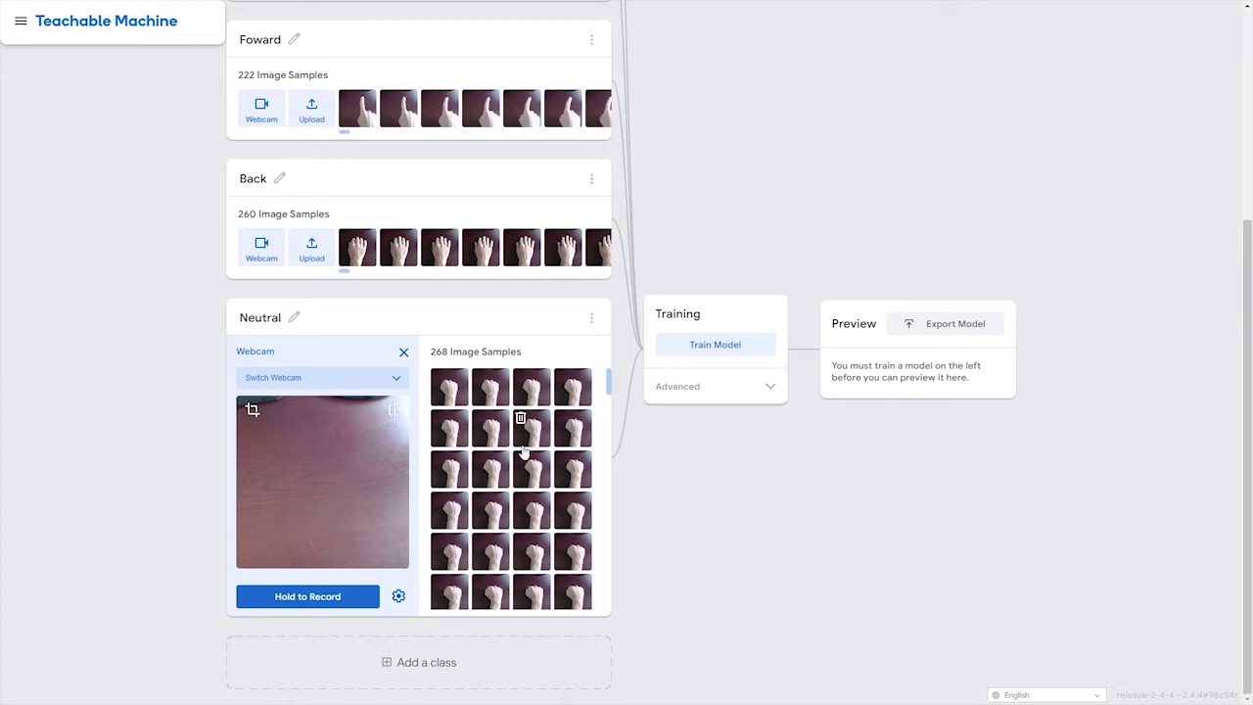
scroll(519, 402, "up", 1)
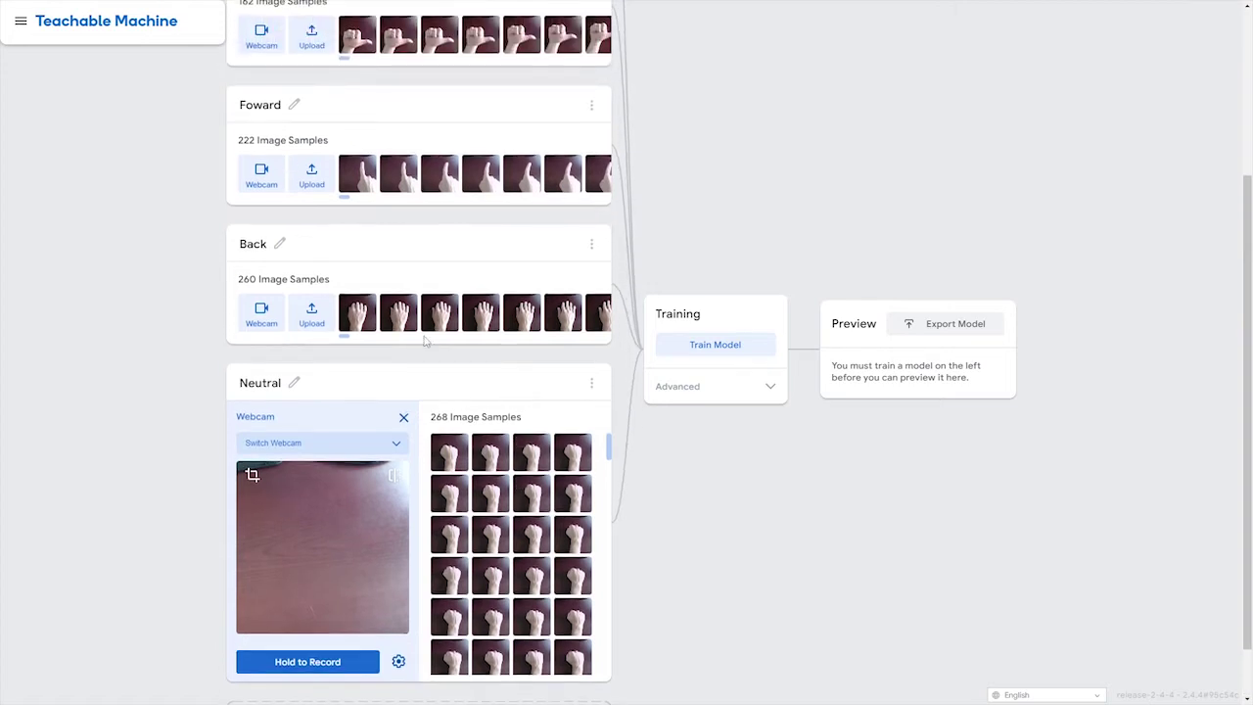
scroll(392, 261, "up", 2)
scroll(405, 266, "up", 1)
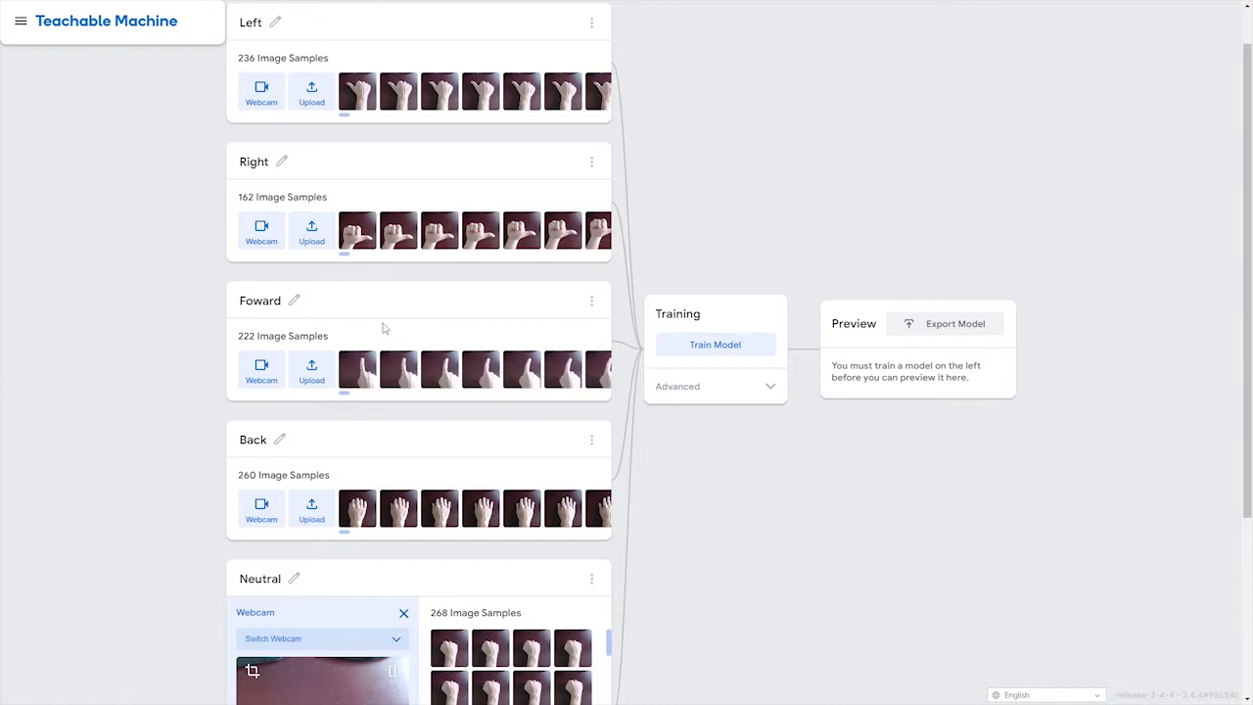
scroll(383, 328, "down", 1)
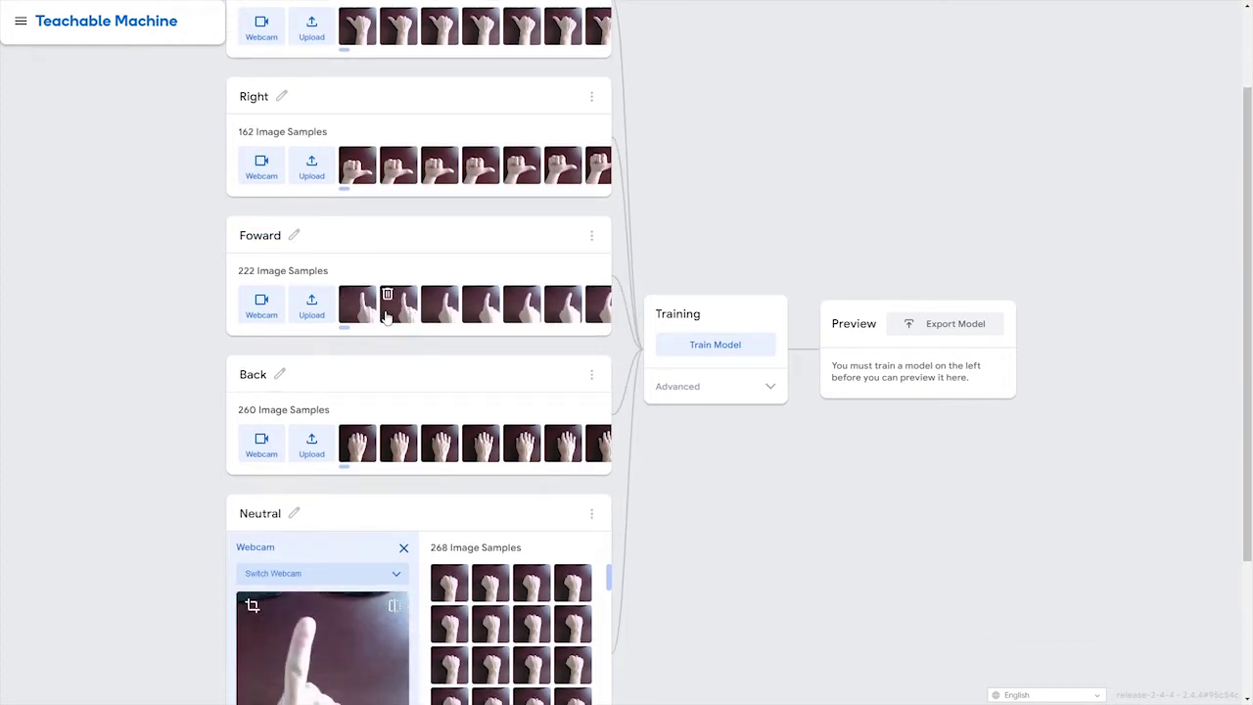
scroll(388, 312, "down", 2)
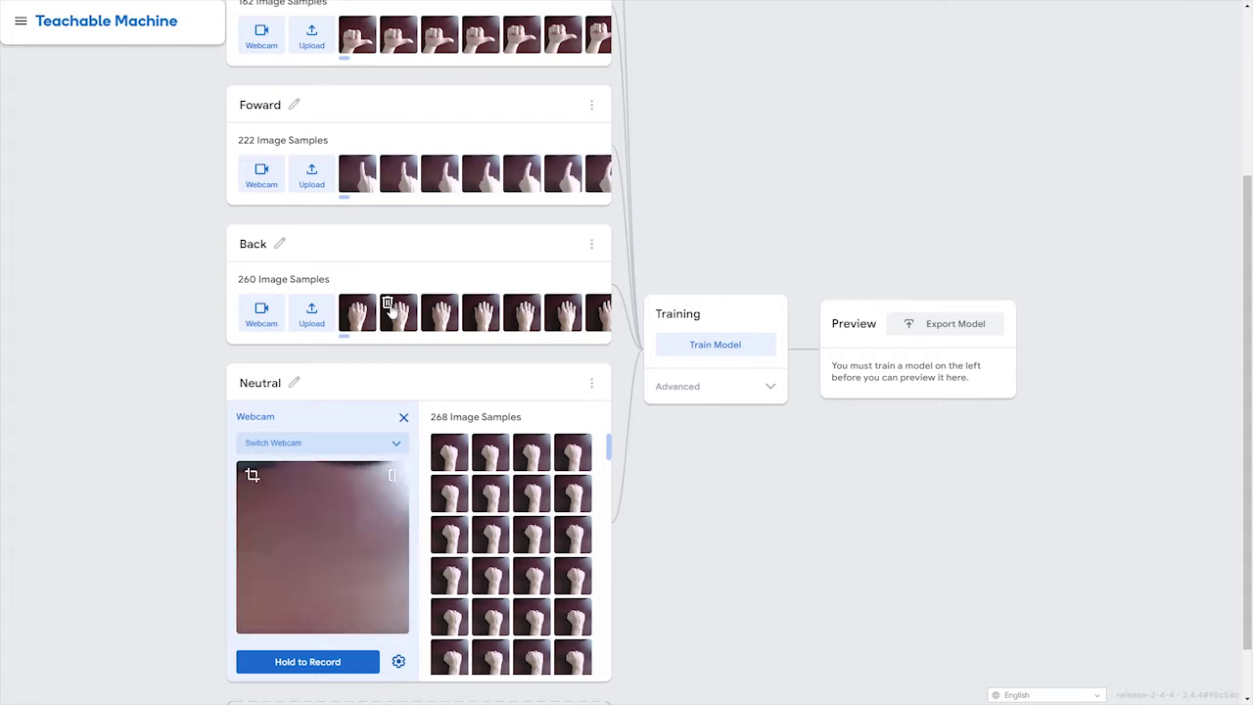
scroll(475, 303, "up", 1)
scroll(506, 349, "up", 1)
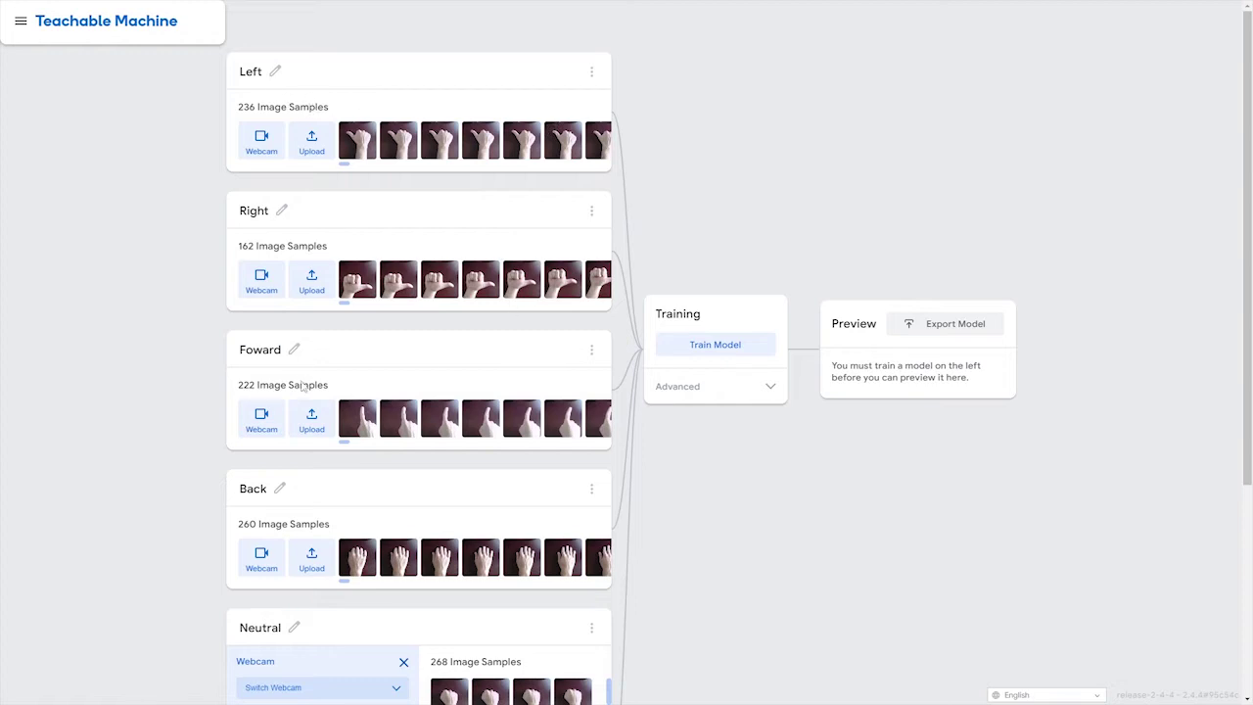
scroll(314, 499, "down", 1)
Train the five-class model for 50 epochs (batch size 16, learning rate 0.001).
left_click(706, 351)
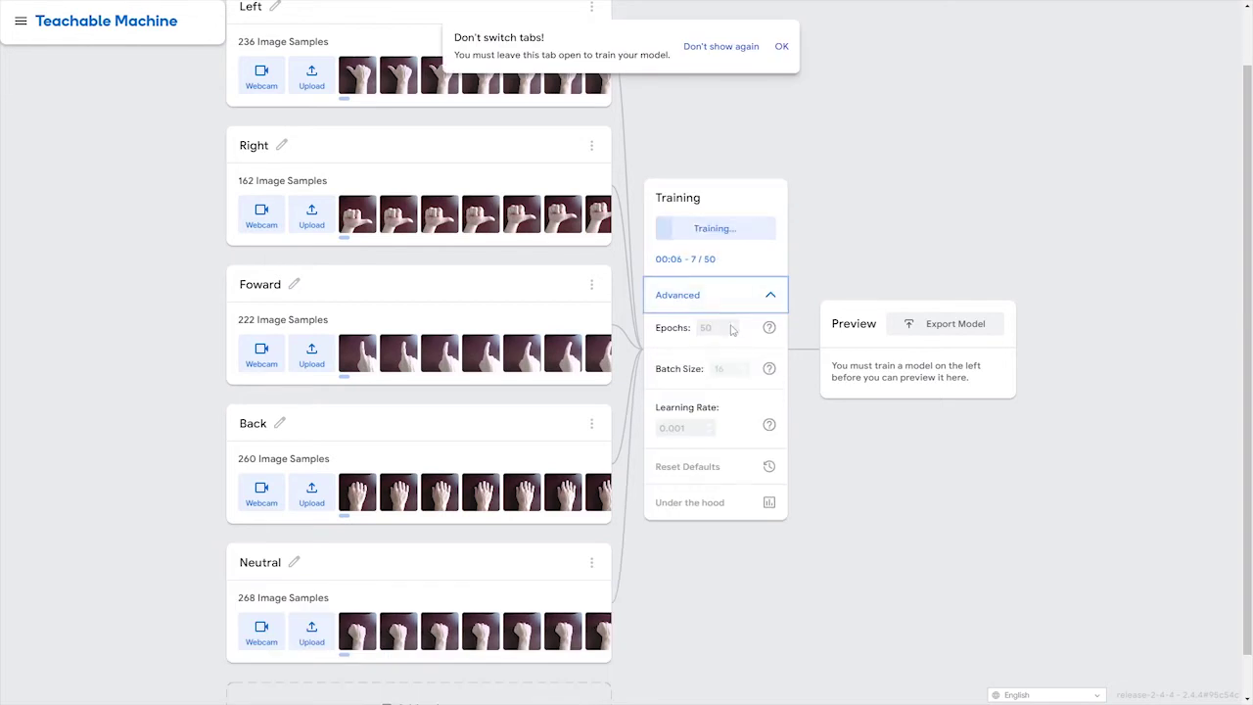
mouse_move(776, 370)
mouse_move(773, 336)
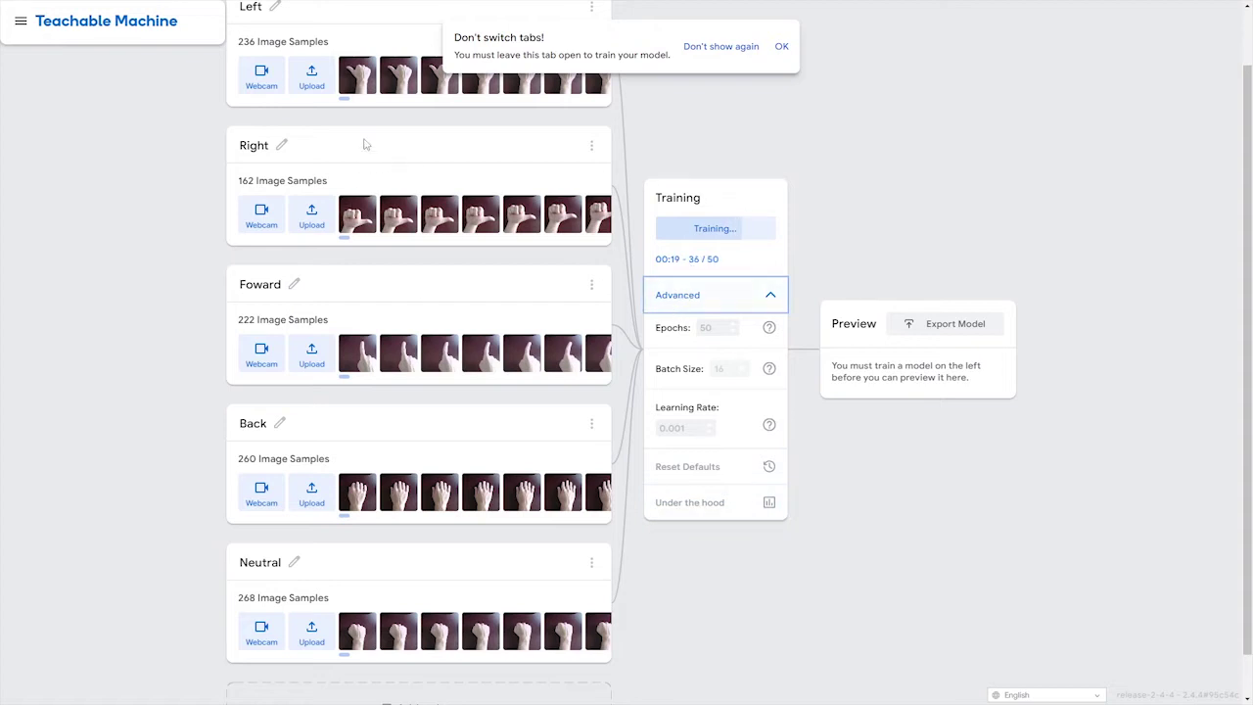
scroll(364, 140, "up", 2)
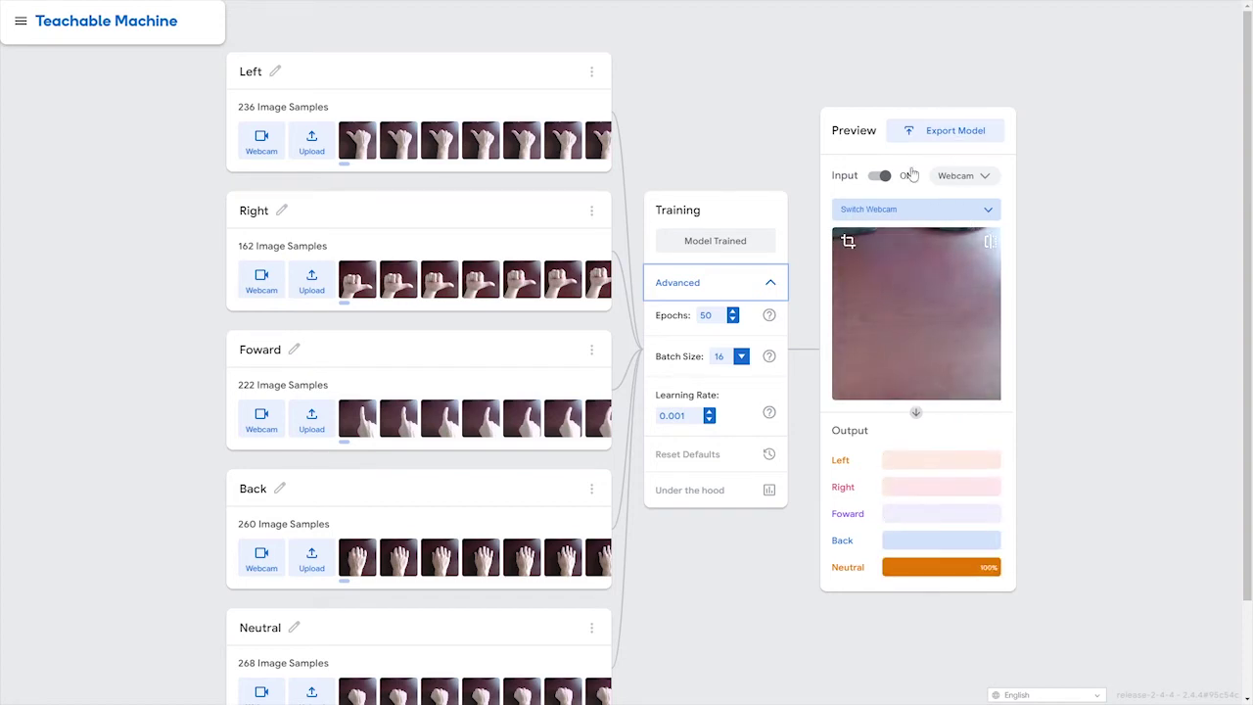
Open the Export Model dialog showing TensorFlow.js shareable-link options.
left_click(949, 140)
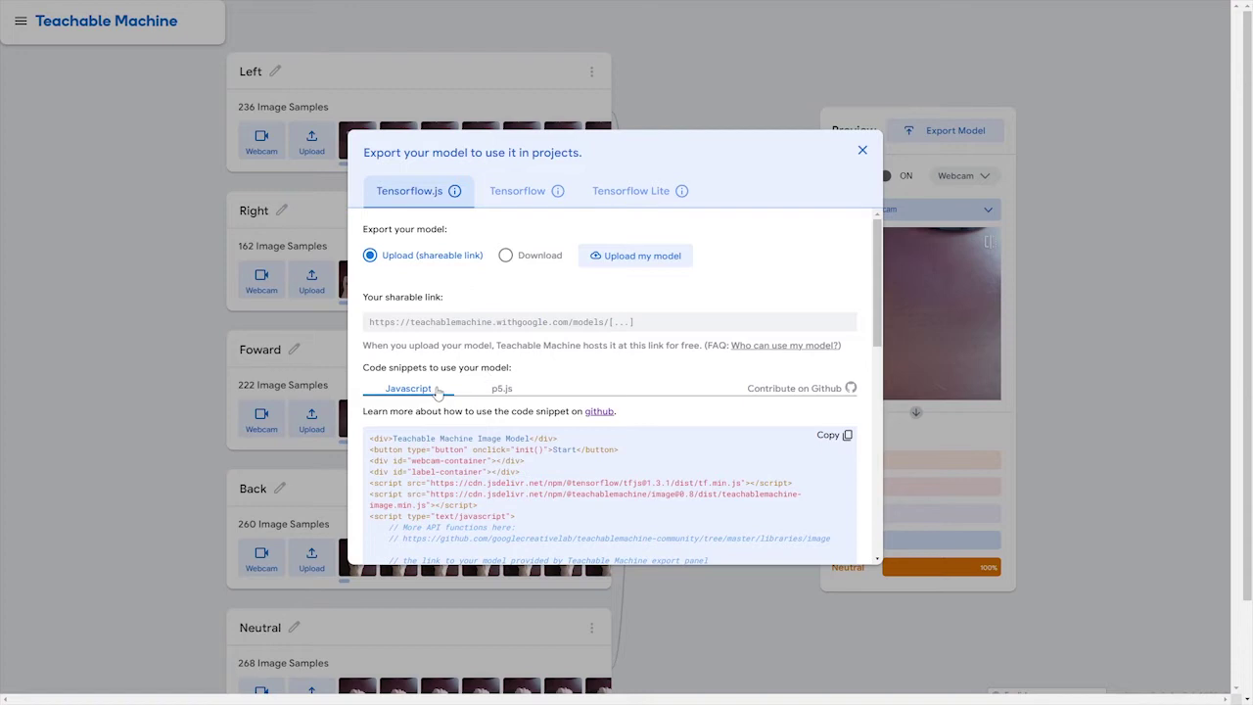
left_click(523, 196)
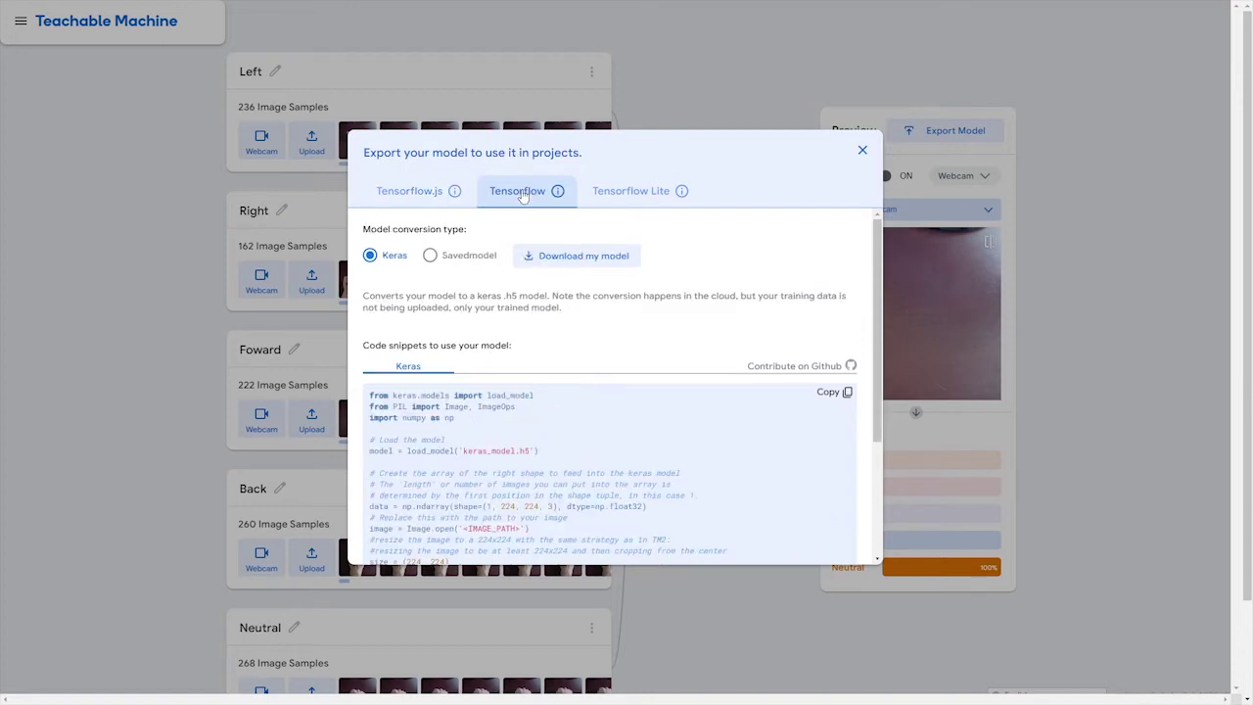
left_click(662, 192)
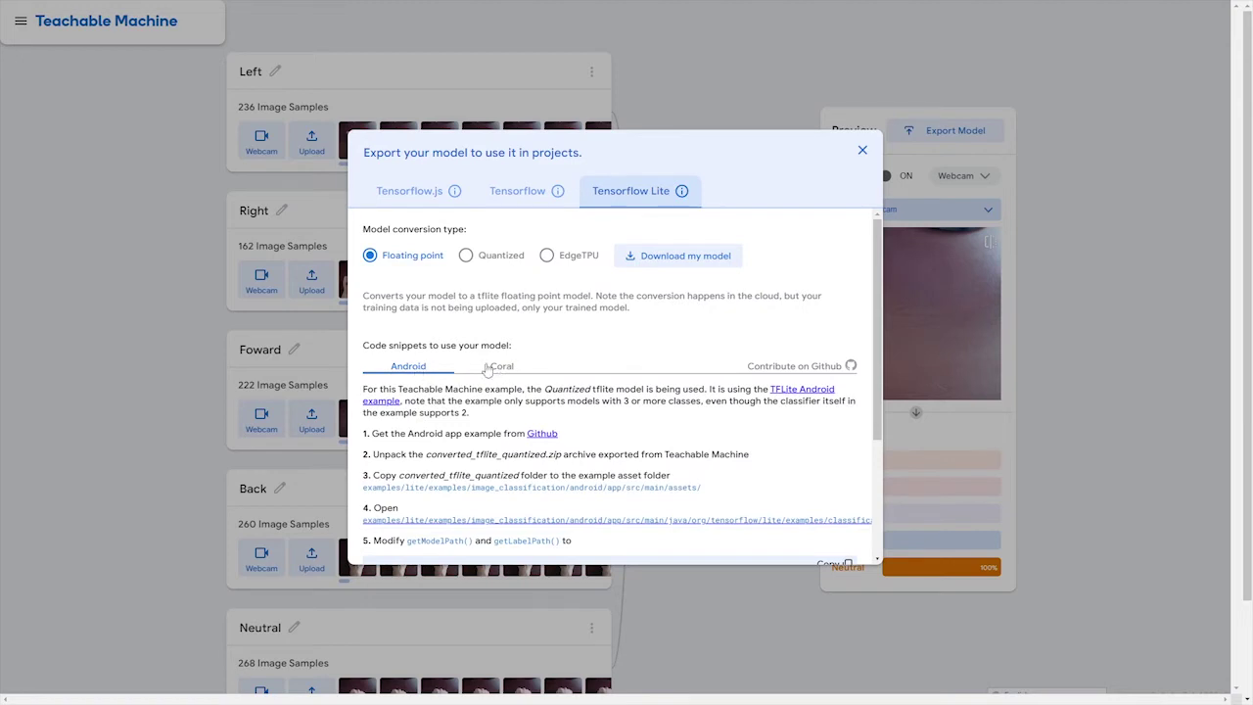
left_click(526, 197)
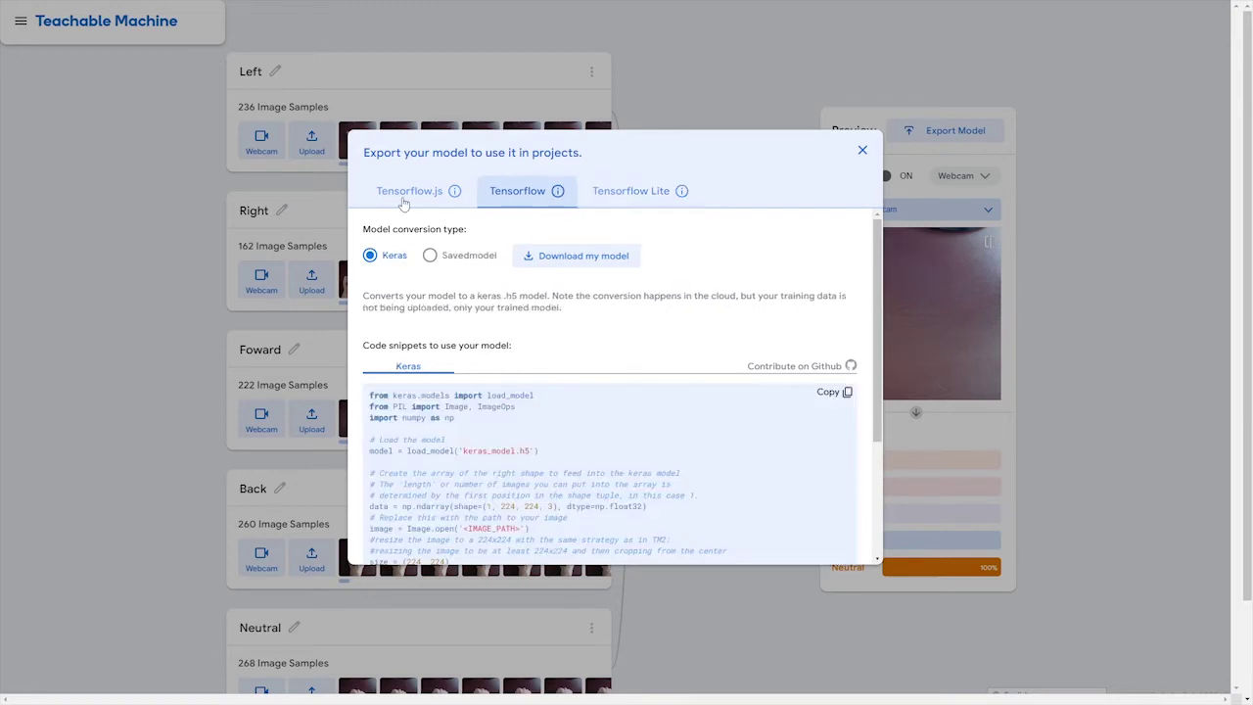
left_click(405, 200)
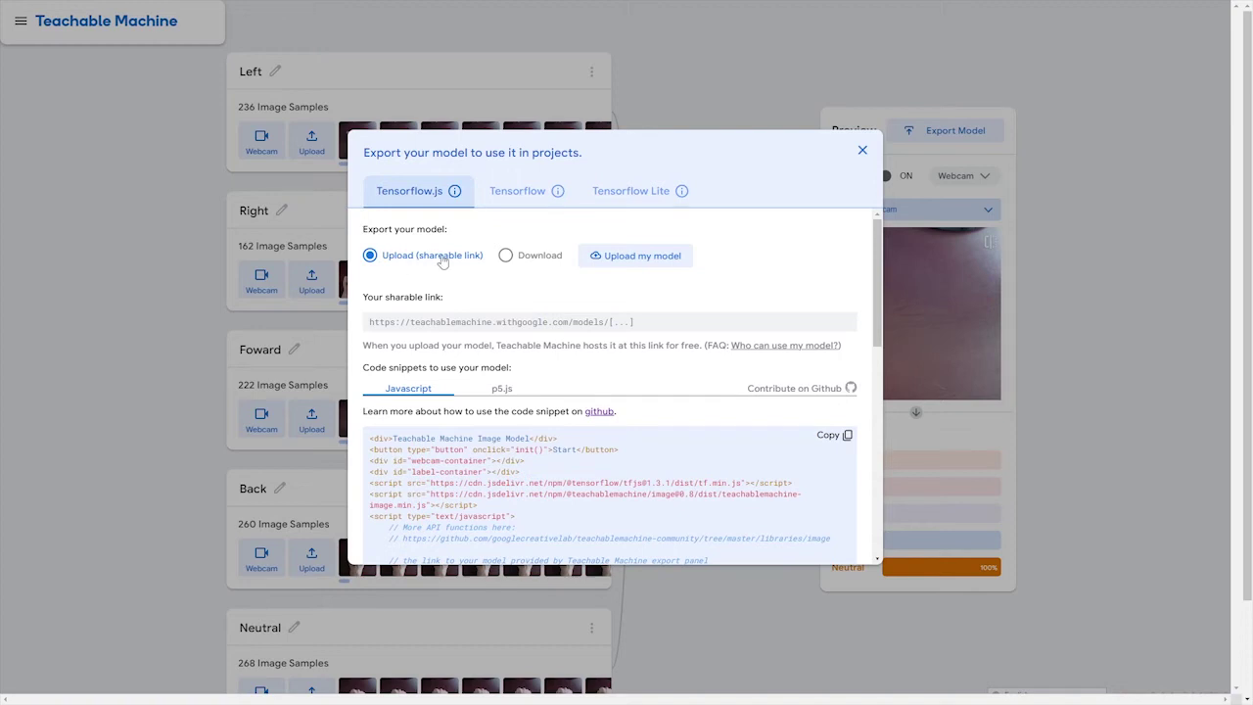
left_click(507, 256)
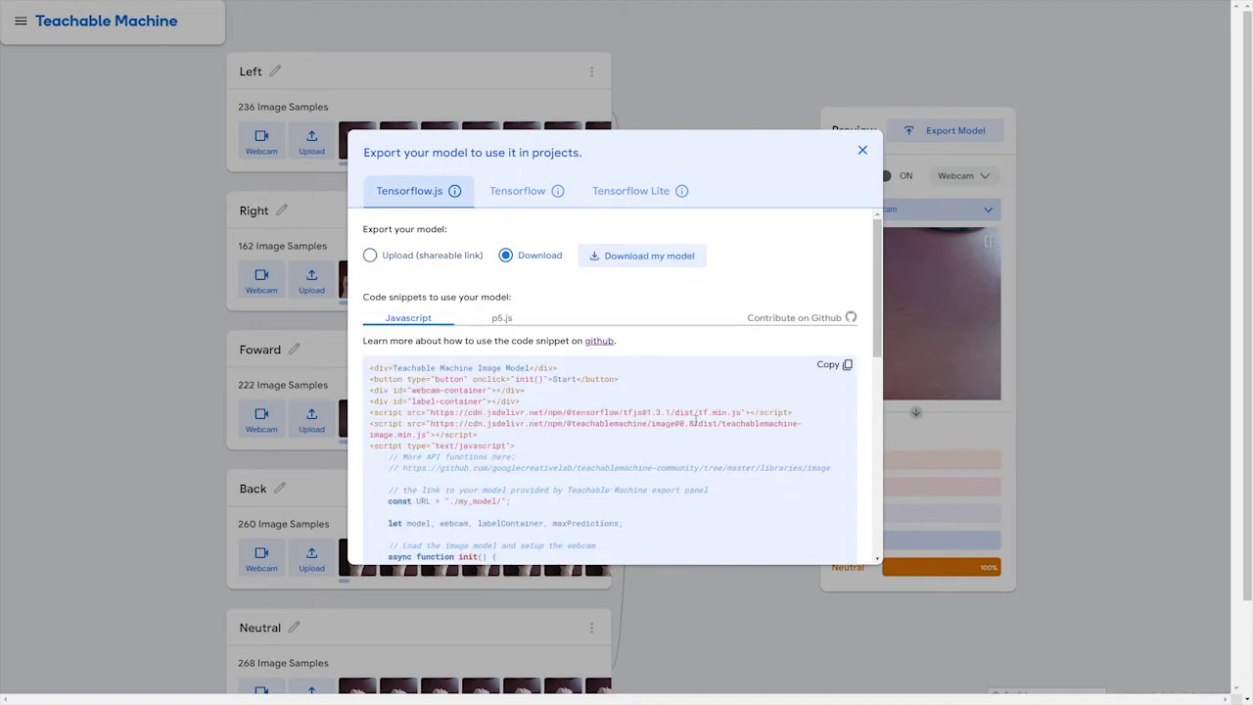
scroll(696, 420, "down", 1)
scroll(636, 435, "up", 1)
scroll(574, 456, "down", 2)
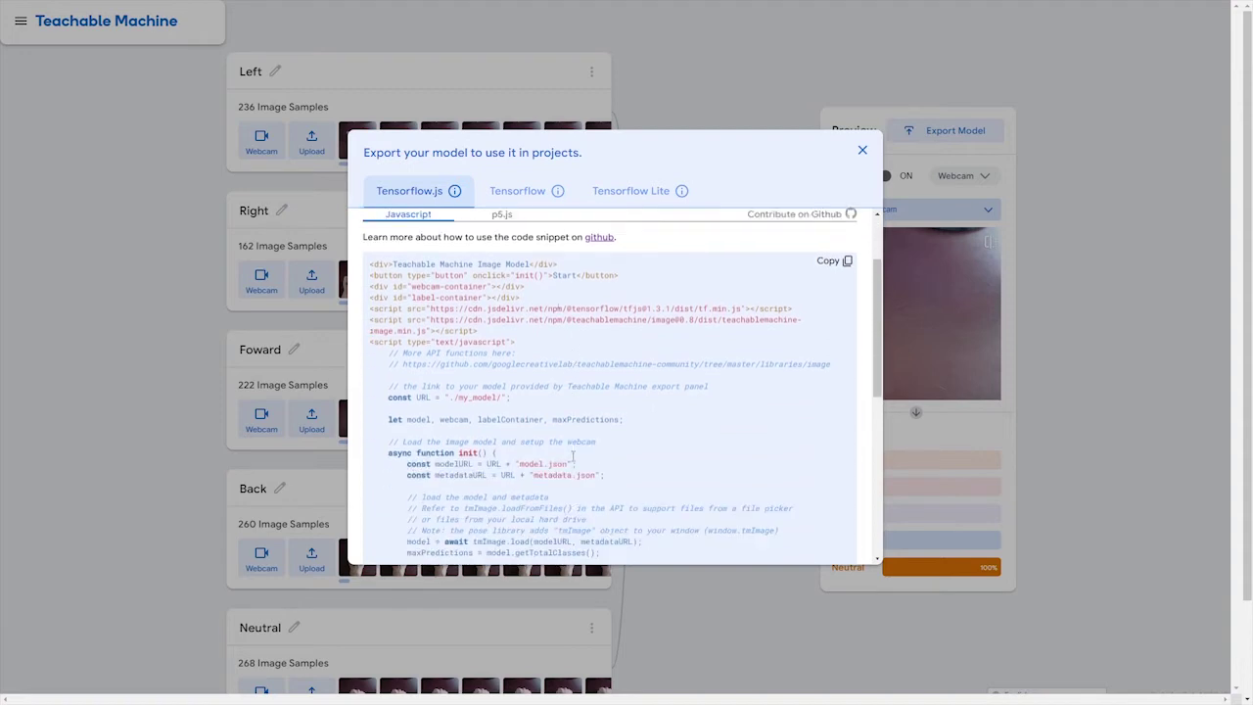
scroll(572, 457, "down", 1)
scroll(509, 382, "down", 2)
scroll(440, 299, "up", 1)
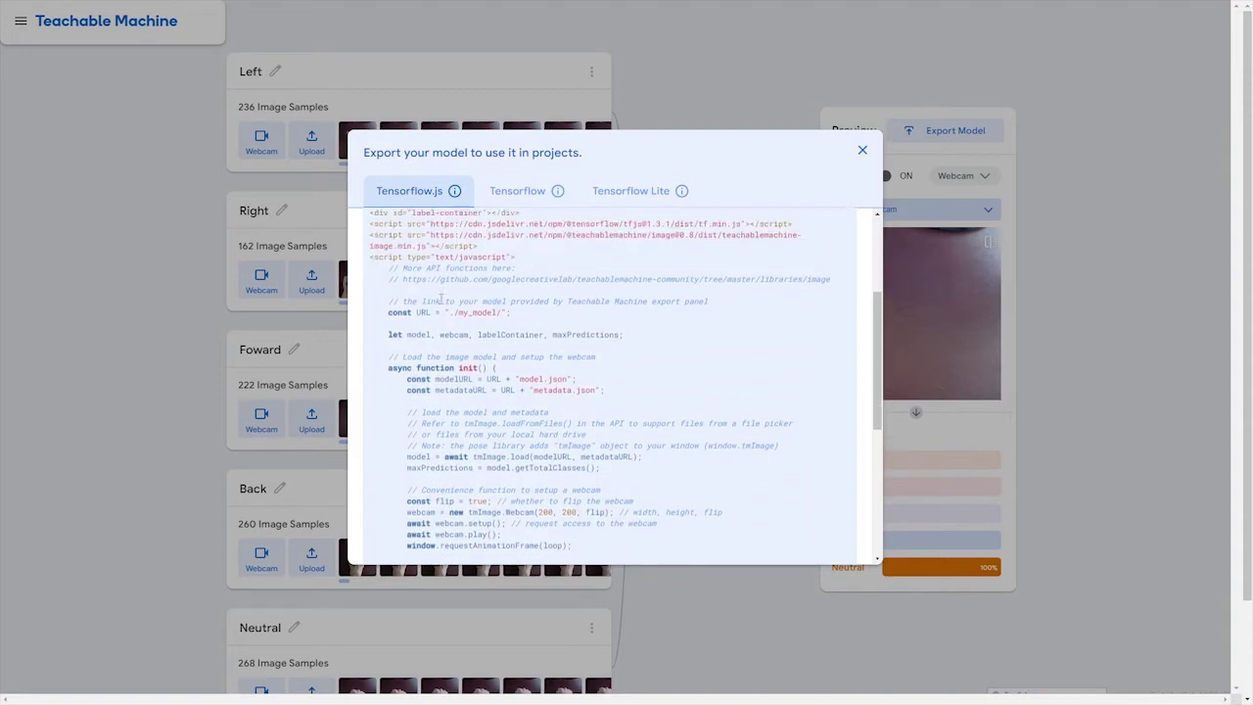
scroll(480, 362, "up", 4)
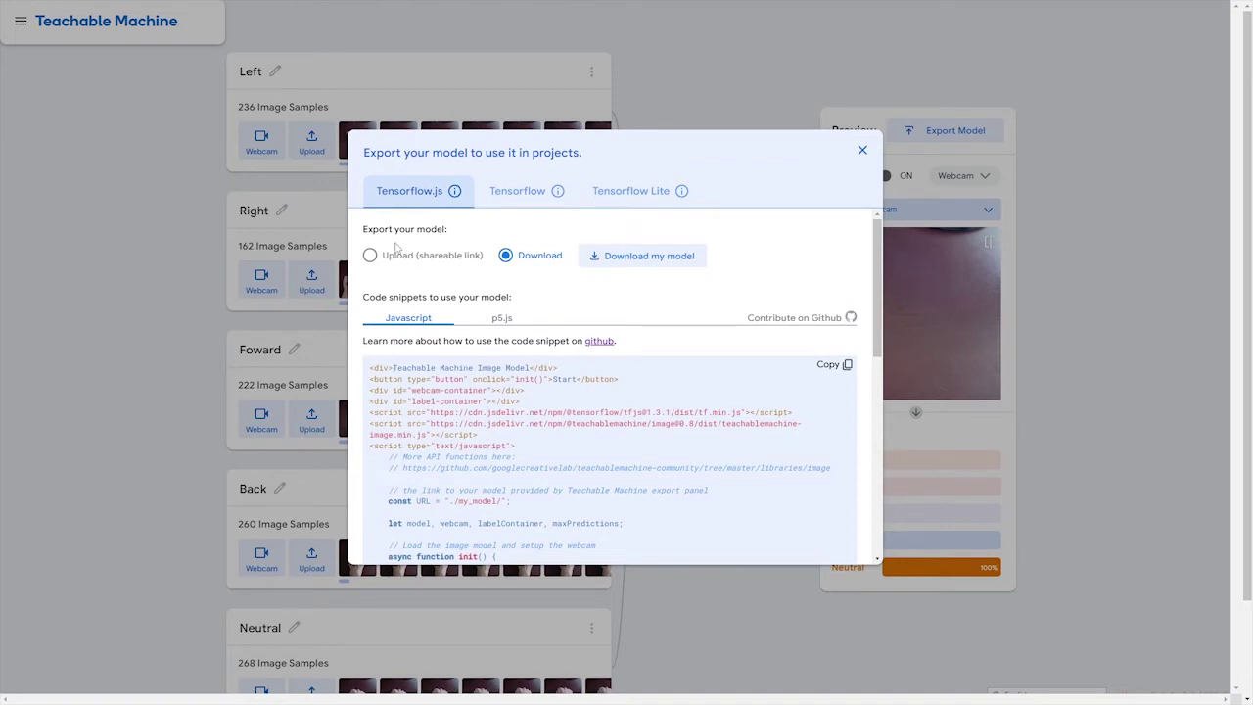
left_click(392, 258)
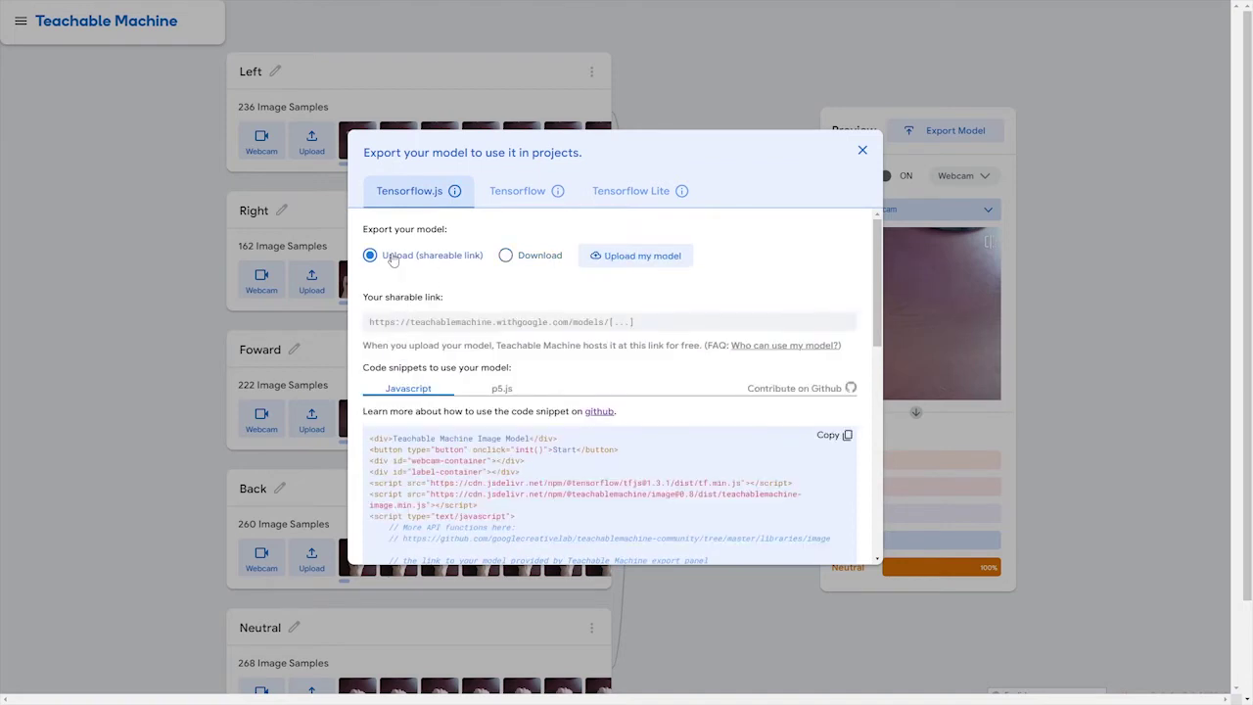
left_click(610, 267)
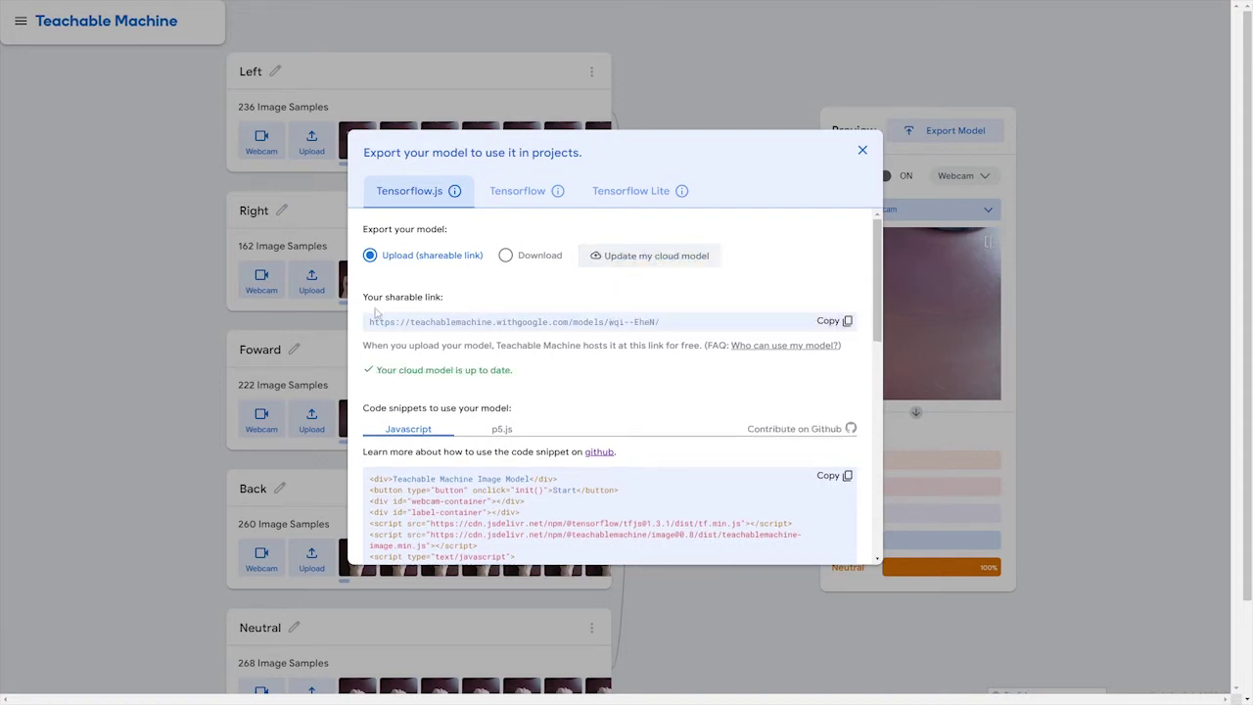
left_click_drag(370, 321, 659, 320)
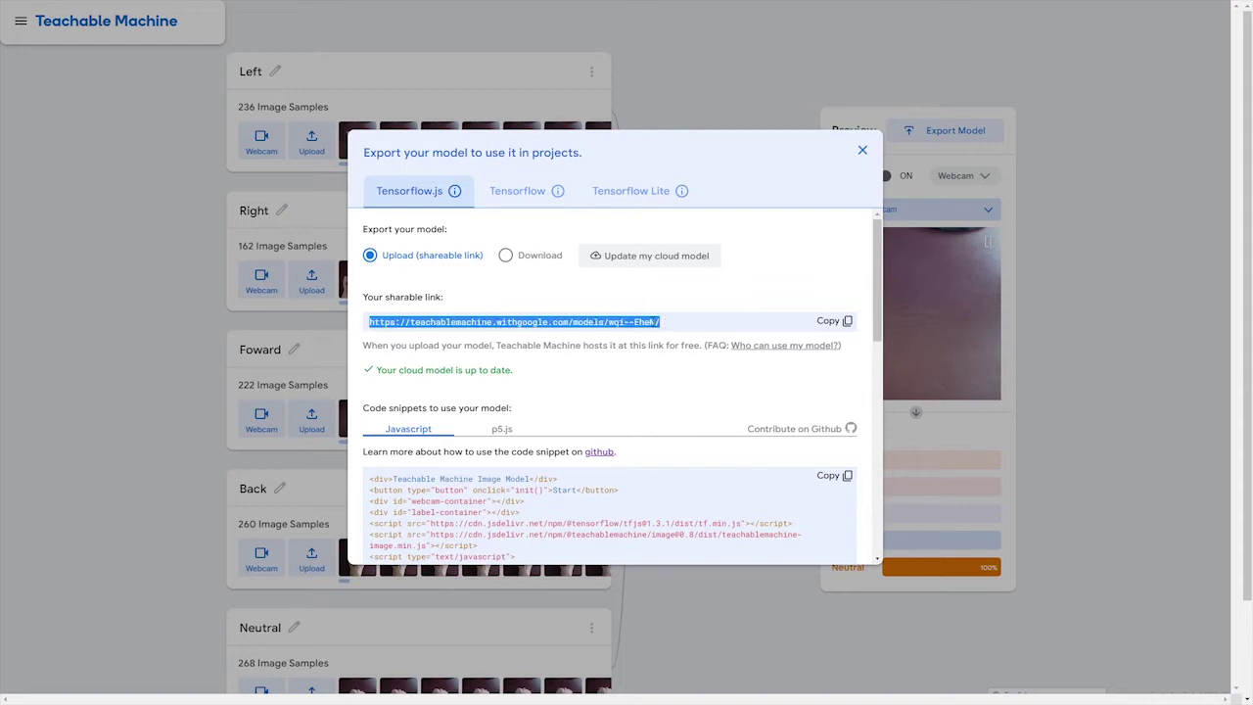
scroll(654, 333, "down", 1)
scroll(588, 294, "down", 1)
scroll(548, 333, "up", 1)
left_click(500, 363)
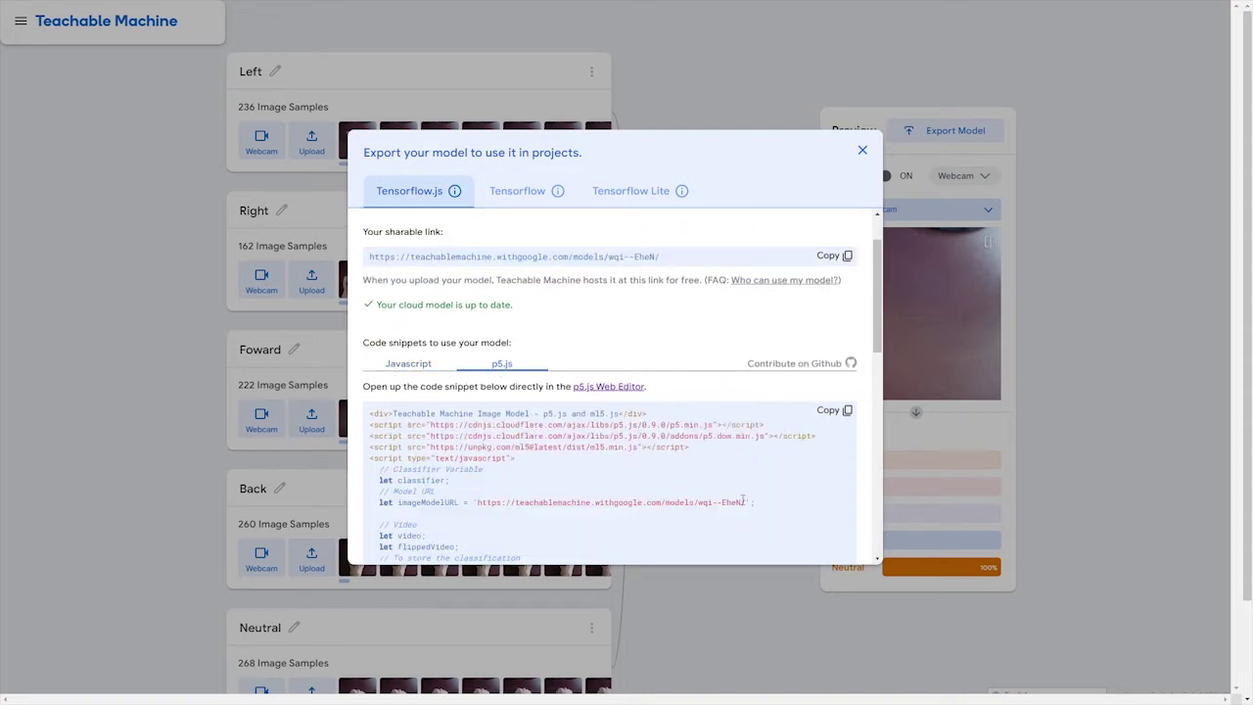
left_click_drag(746, 500, 479, 503)
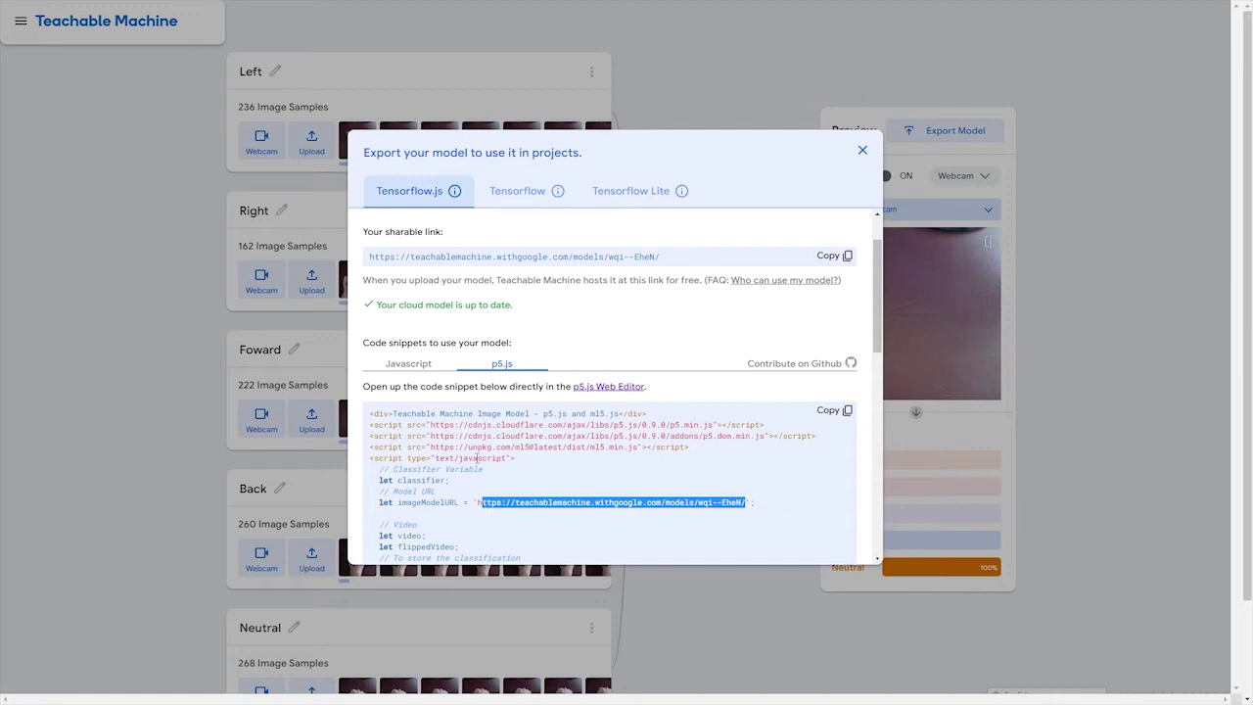
scroll(517, 423, "down", 1)
scroll(517, 423, "down", 1)
scroll(517, 423, "up", 1)
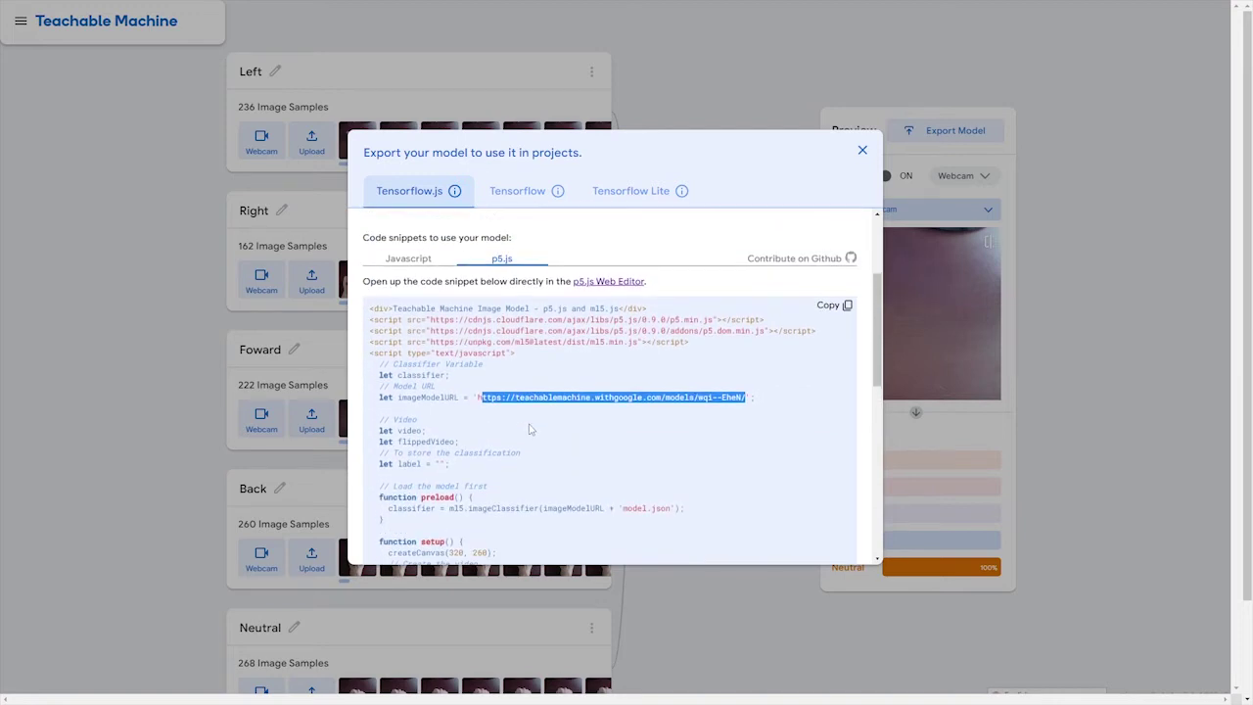
scroll(479, 372, "up", 3)
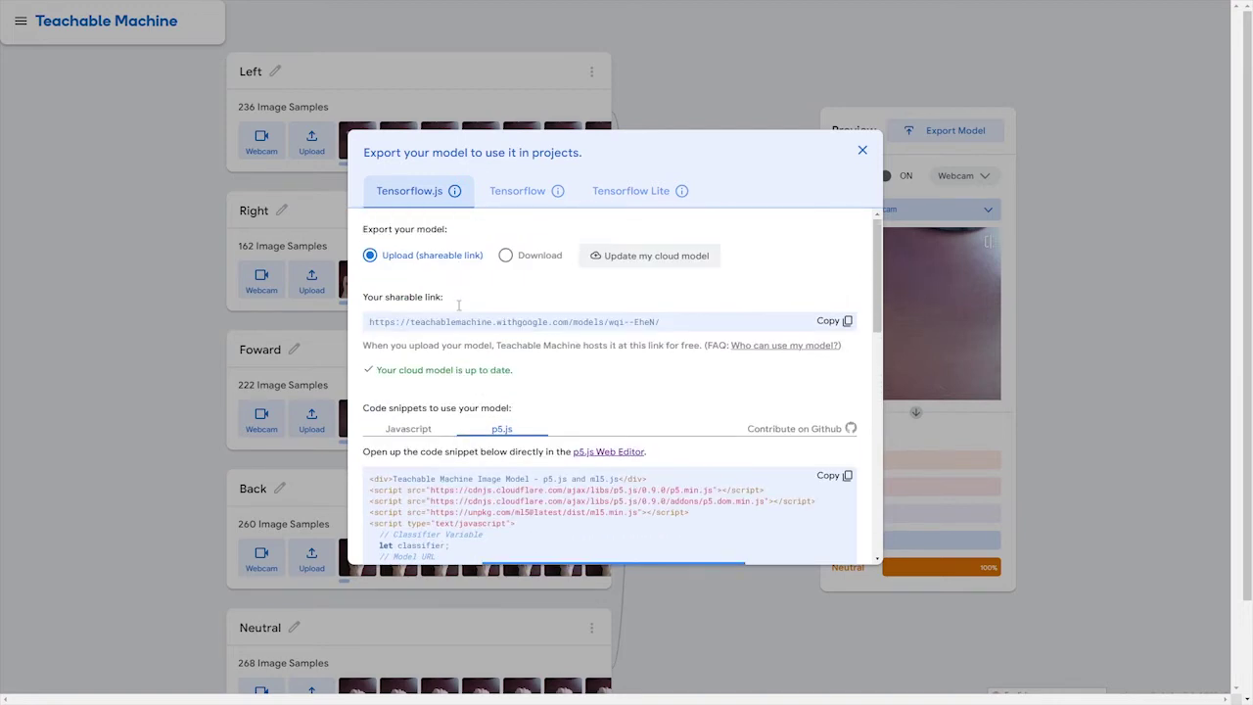
left_click(413, 433)
scroll(419, 421, "down", 1)
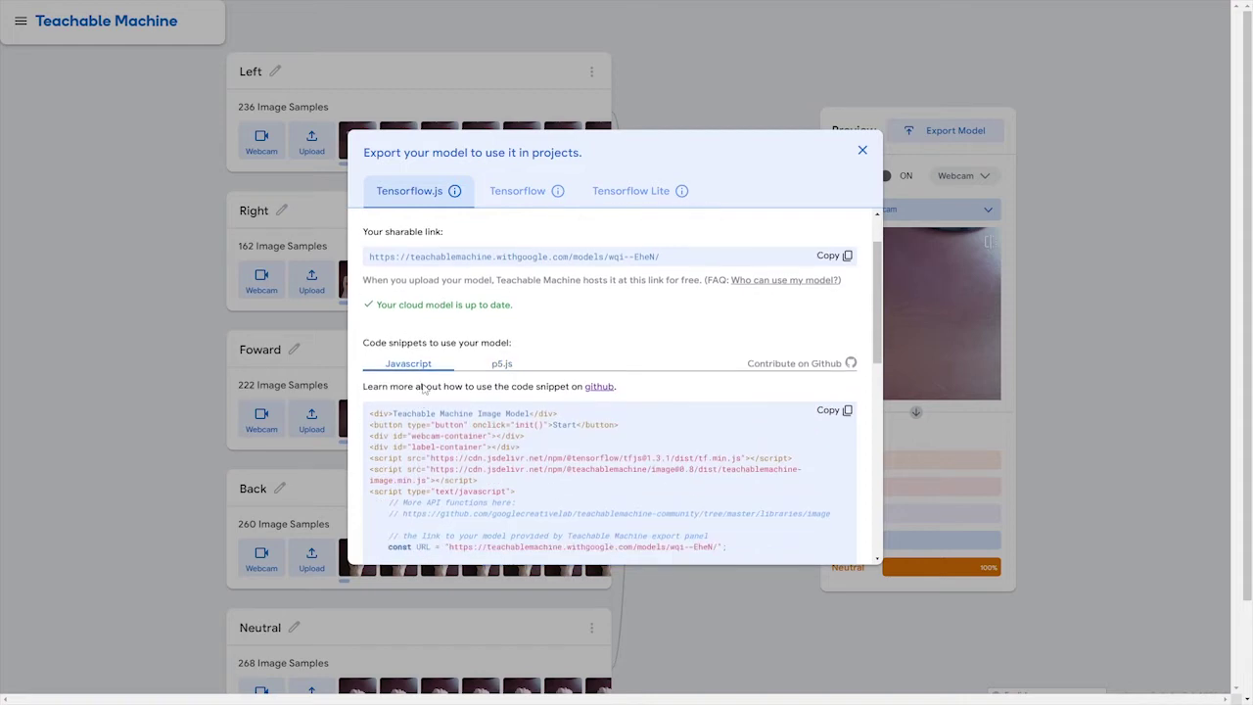
scroll(427, 367, "down", 1)
scroll(430, 362, "down", 1)
scroll(440, 382, "down", 3)
scroll(450, 401, "down", 3)
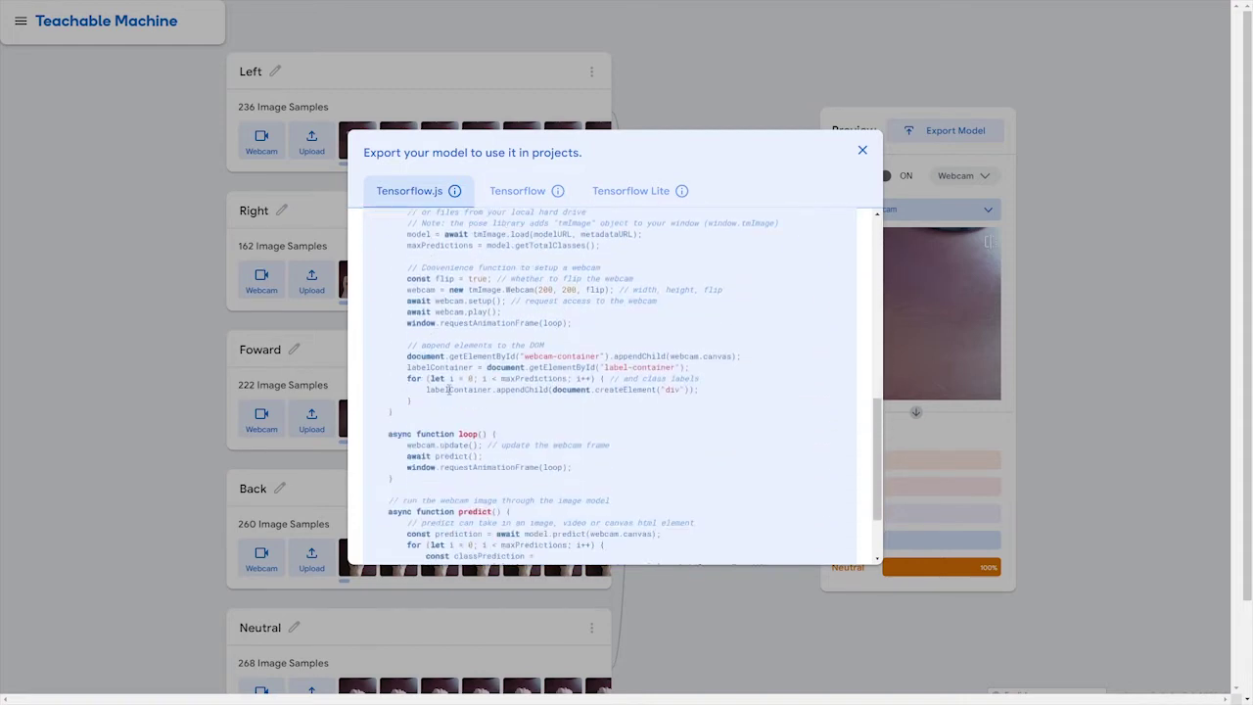
scroll(459, 416, "down", 2)
scroll(460, 413, "down", 1)
scroll(470, 411, "up", 3)
scroll(484, 409, "up", 5)
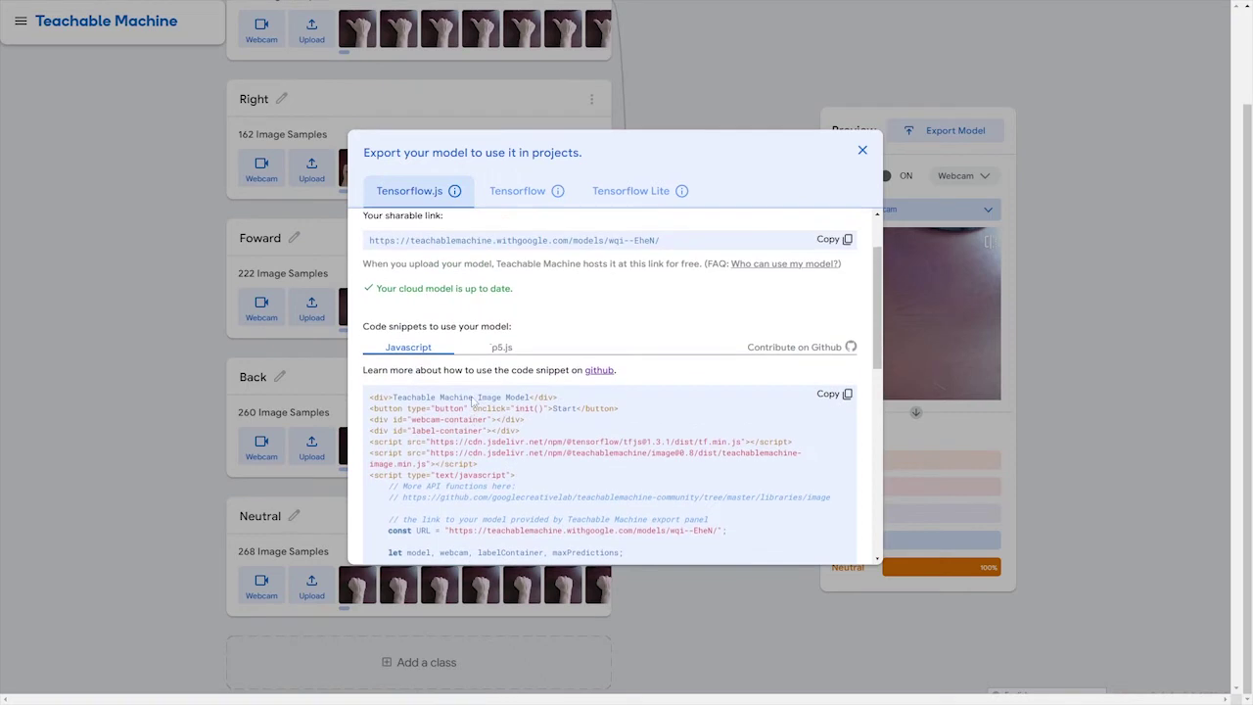
scroll(495, 408, "up", 2)
left_click(499, 404)
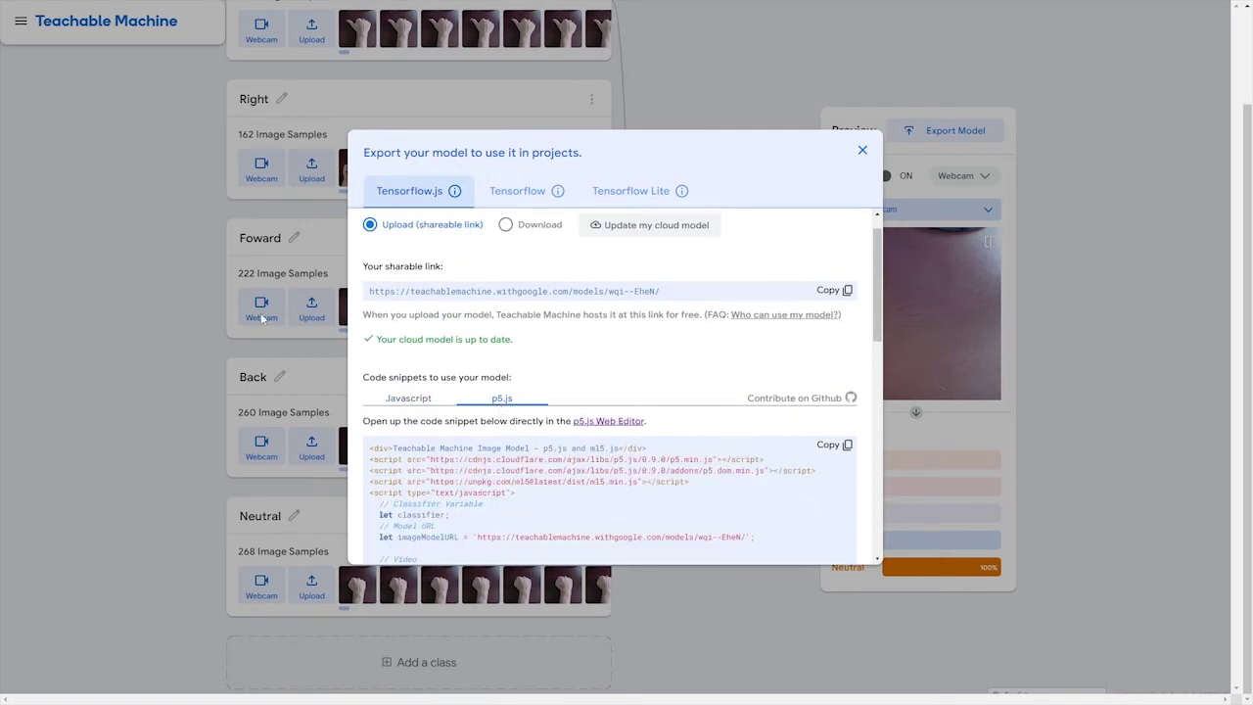
scroll(235, 343, "up", 1)
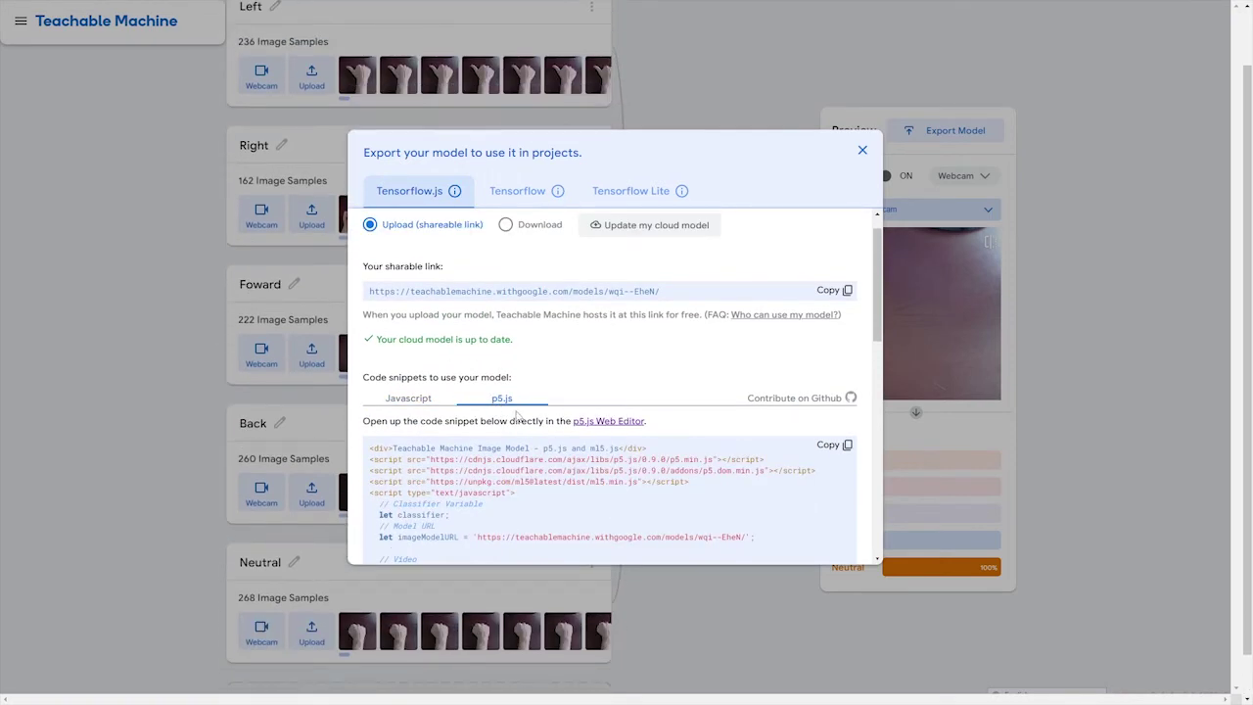
scroll(496, 423, "down", 1)
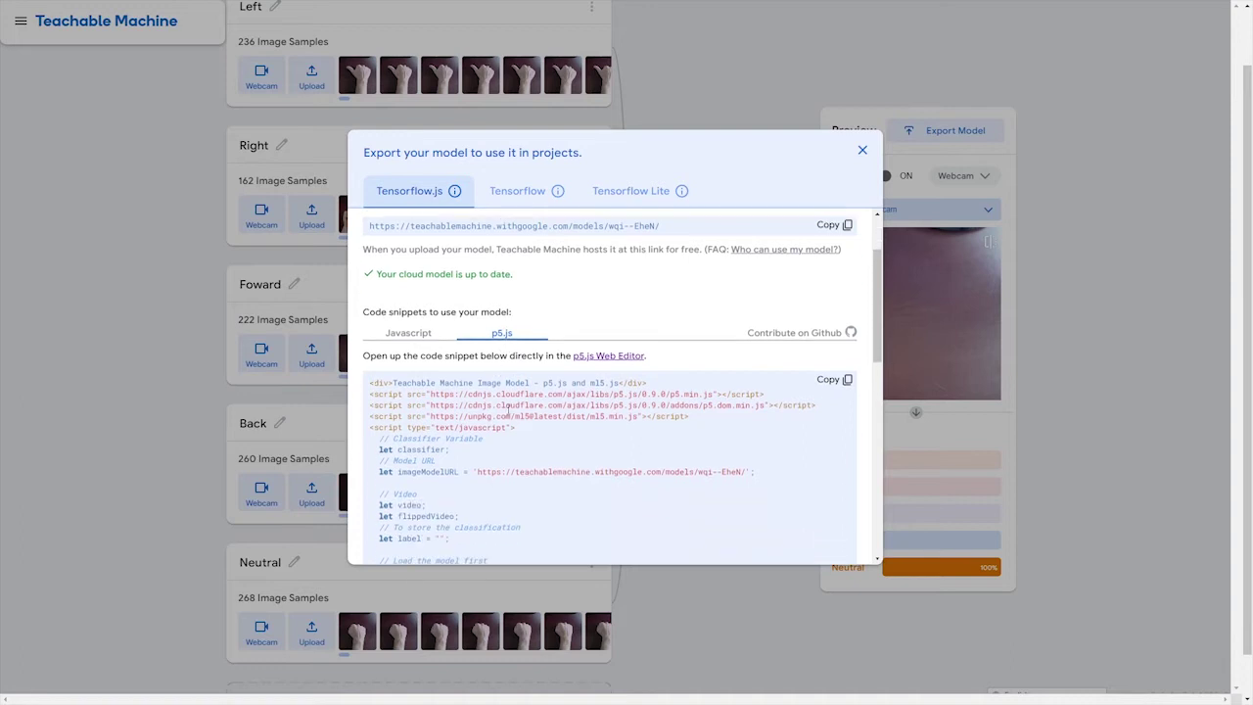
scroll(496, 423, "down", 1)
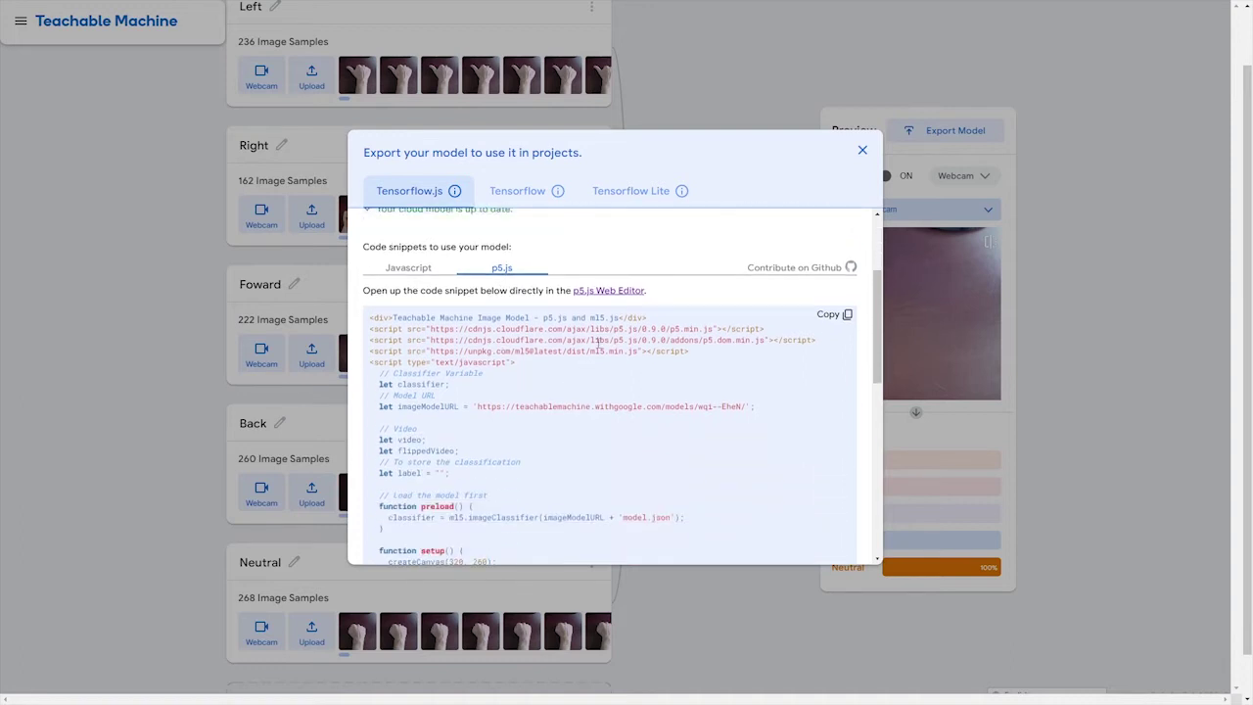
scroll(556, 290, "up", 2)
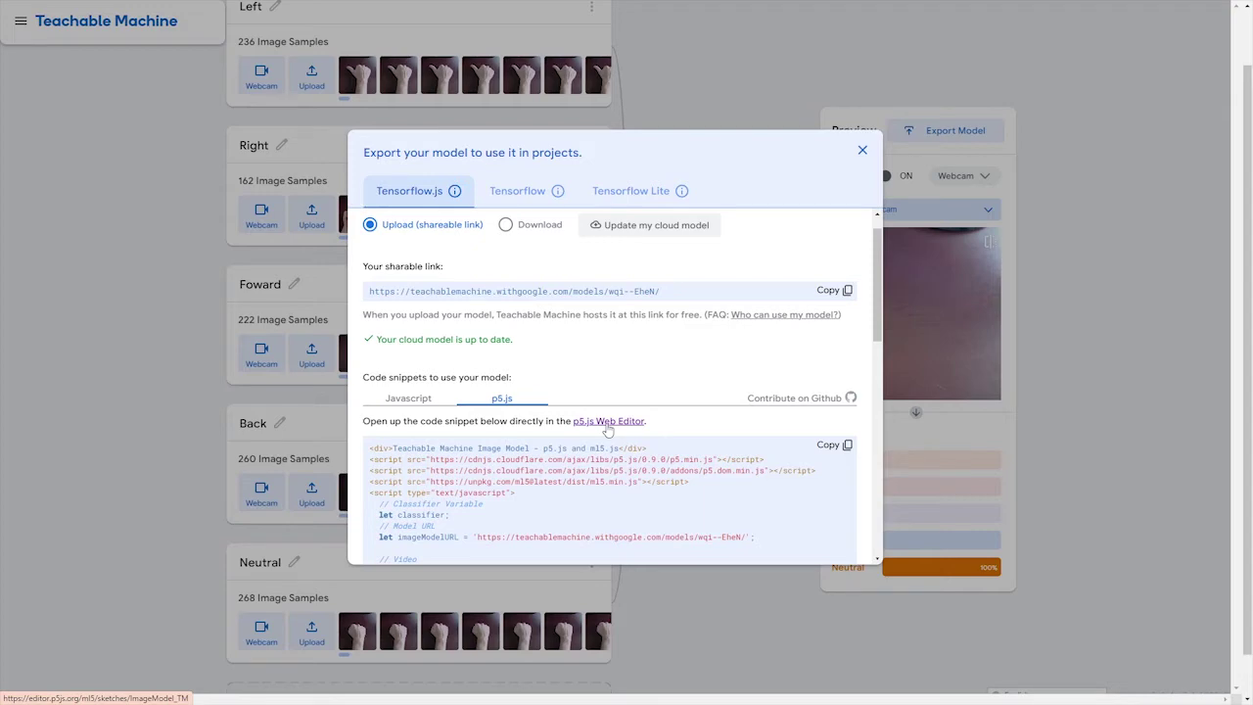
Open and run the ImageModel_TM example in the p5.js Web Editor, then select line 15's old model ID.
left_click(607, 422)
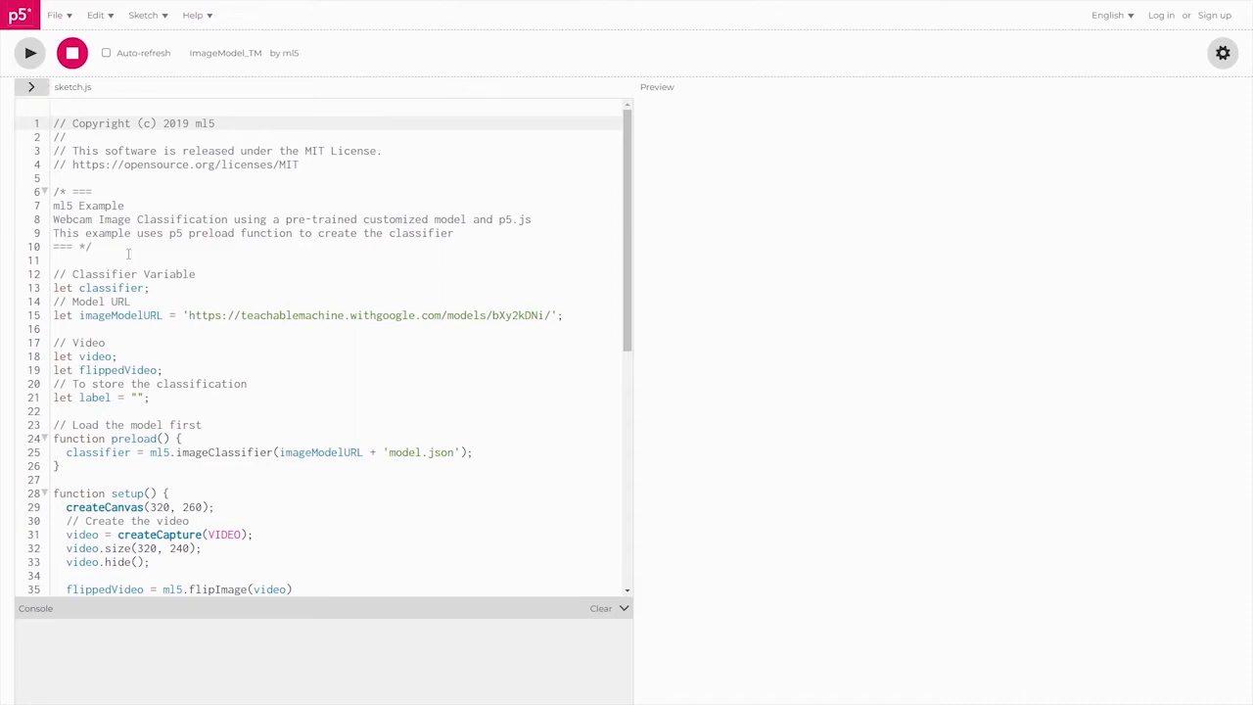
scroll(138, 225, "down", 1)
scroll(157, 264, "down", 1)
scroll(181, 304, "down", 2)
scroll(192, 354, "down", 2)
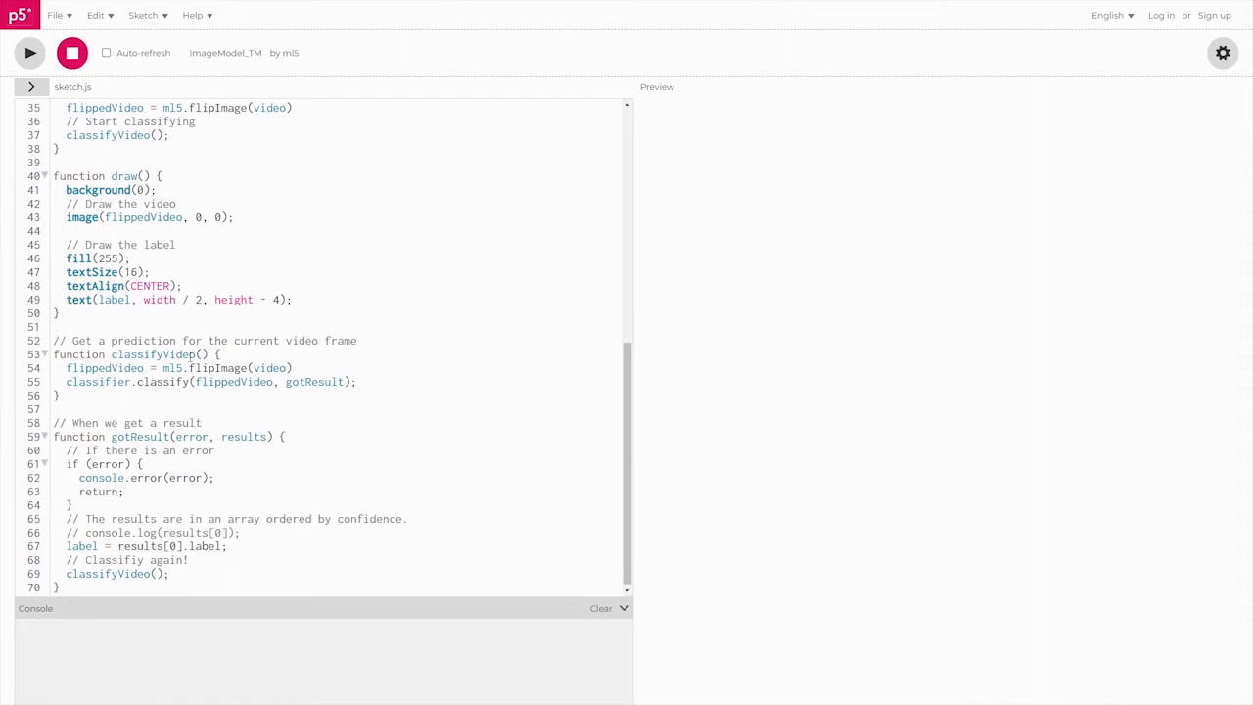
scroll(225, 460, "up", 2)
scroll(223, 333, "up", 3)
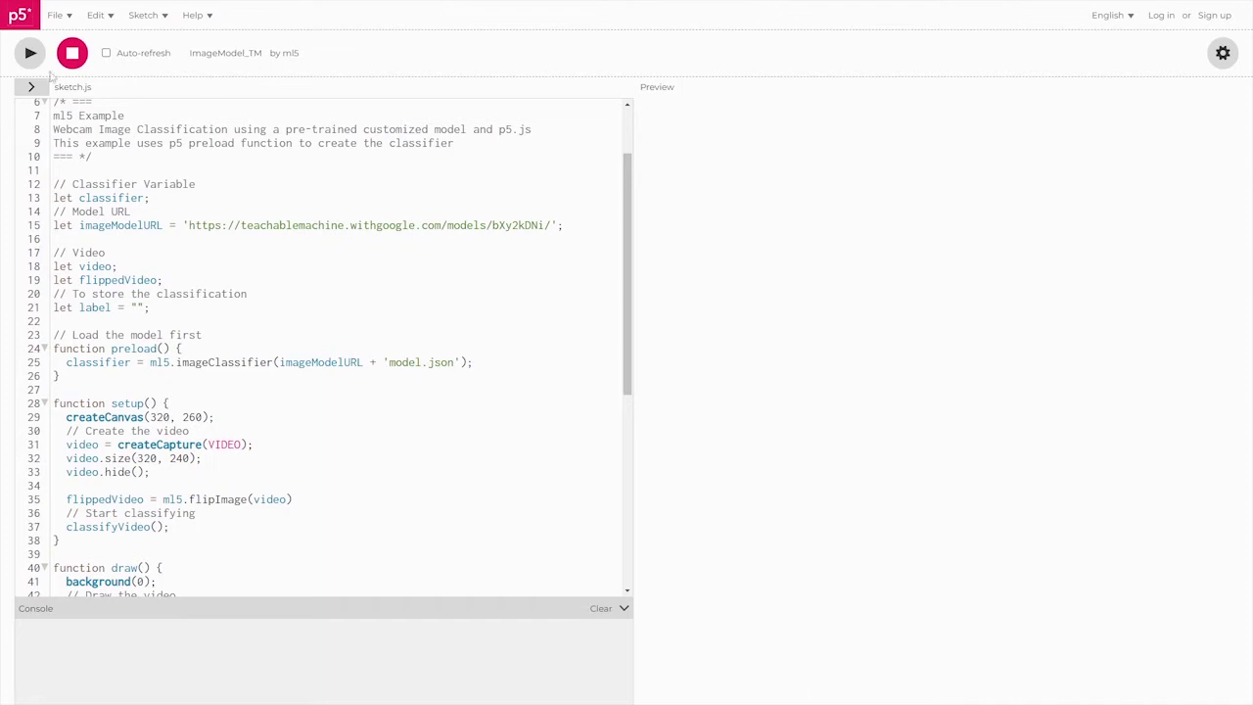
scroll(210, 174, "up", 2)
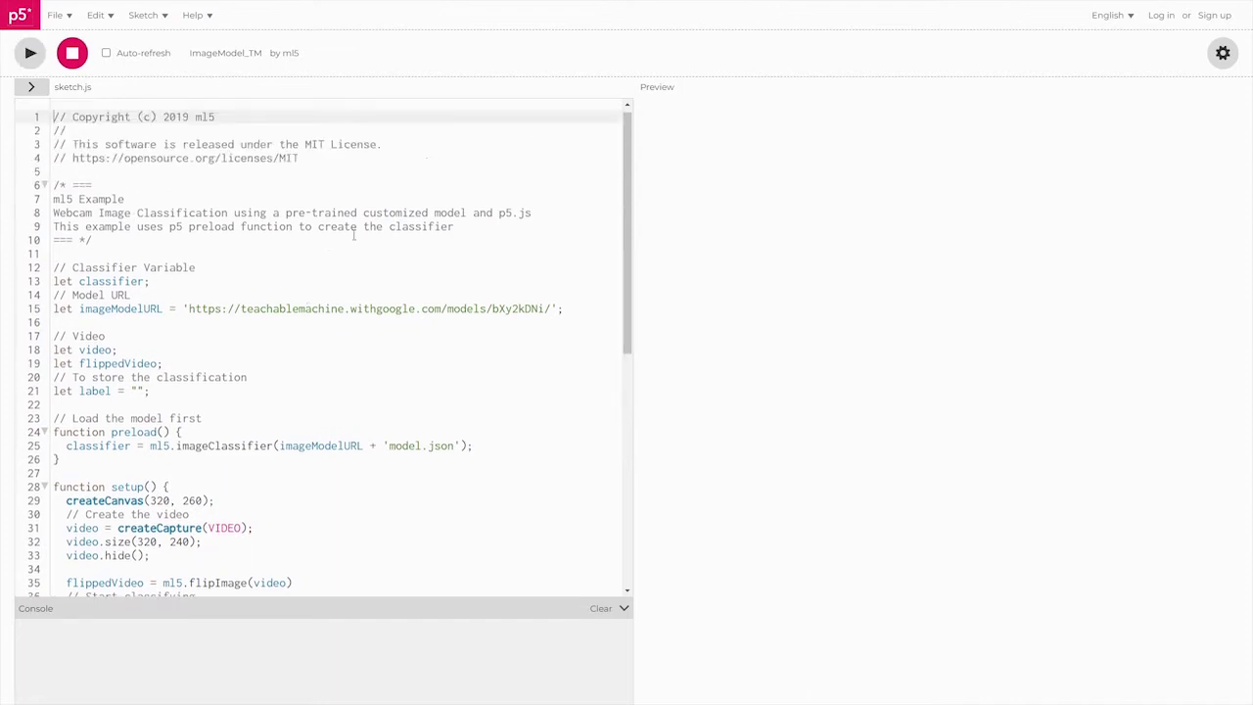
left_click(30, 56)
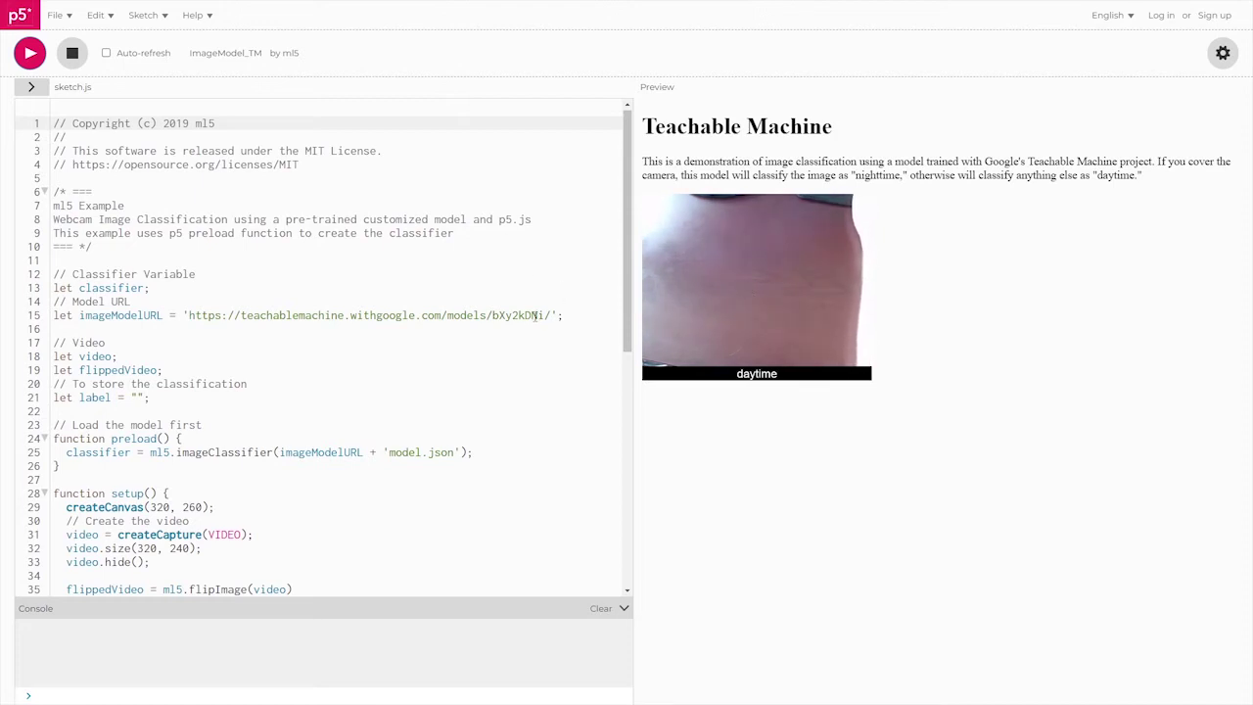
left_click_drag(552, 315, 492, 315)
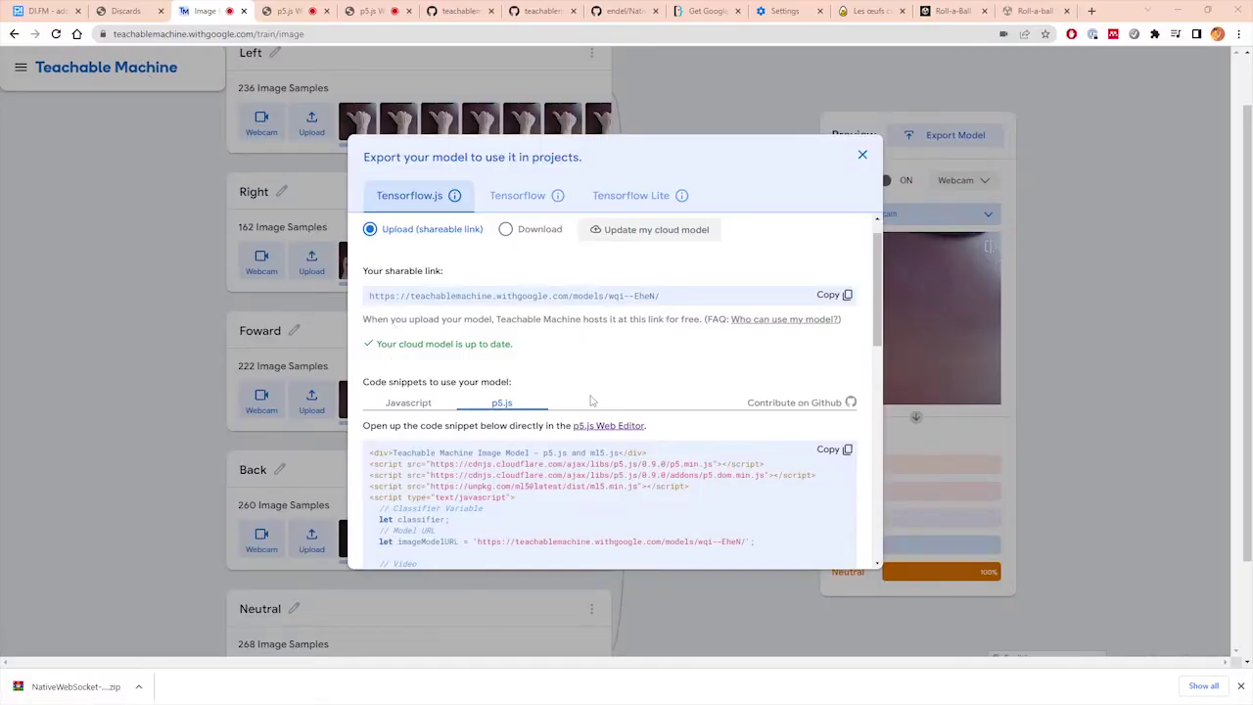
Select the uploaded model's entire sharable link in Teachable Machine's export dialog.
left_click_drag(667, 298, 343, 297)
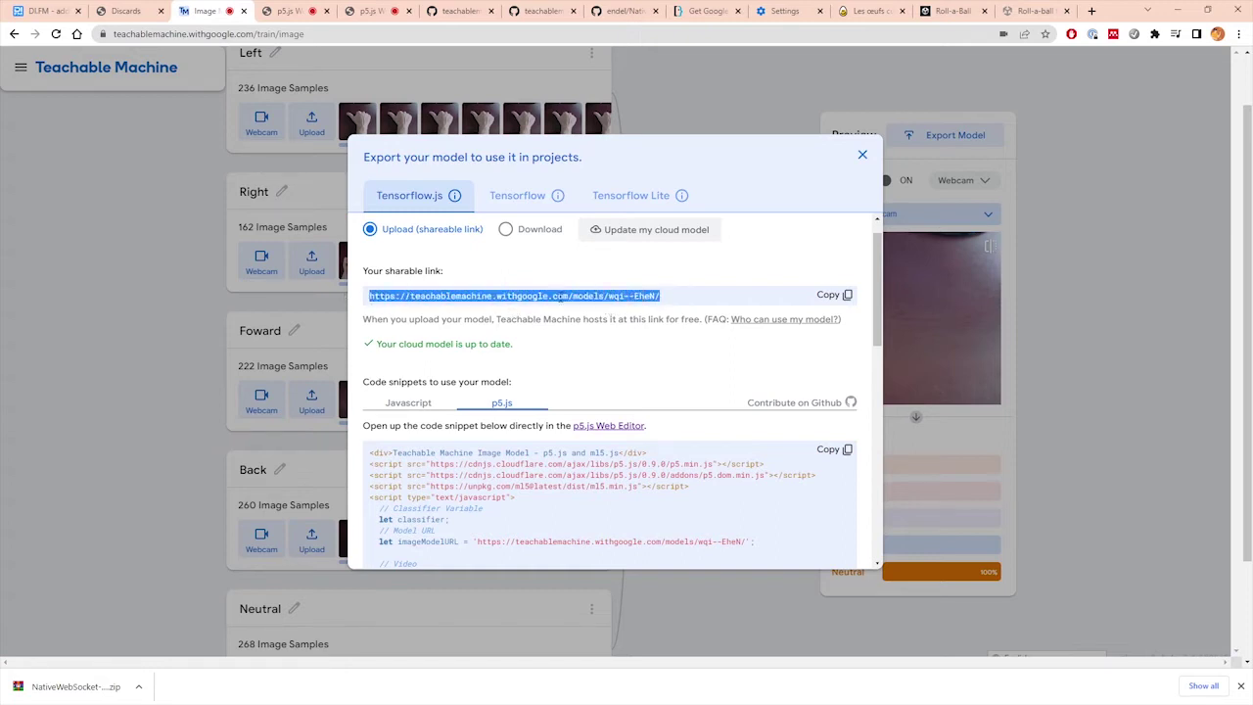
triple_click(560, 297)
key("ctrl+c")
scroll(495, 260, "up", 1)
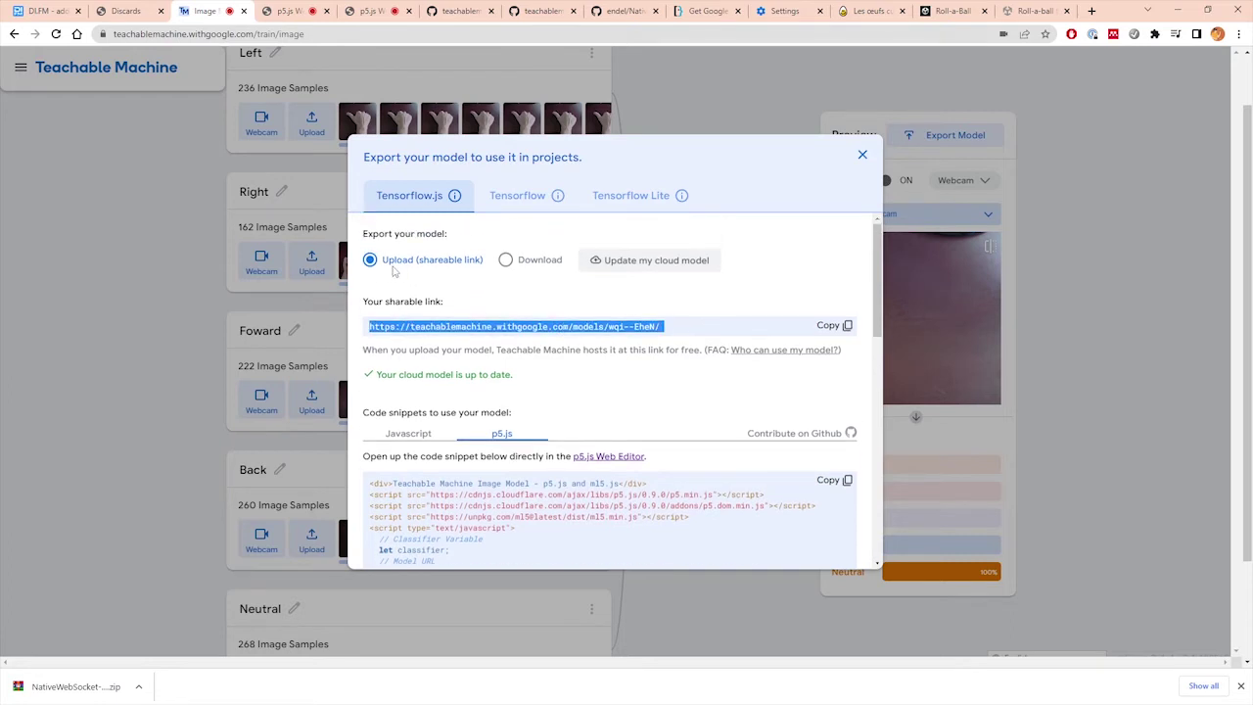
triple_click(583, 326)
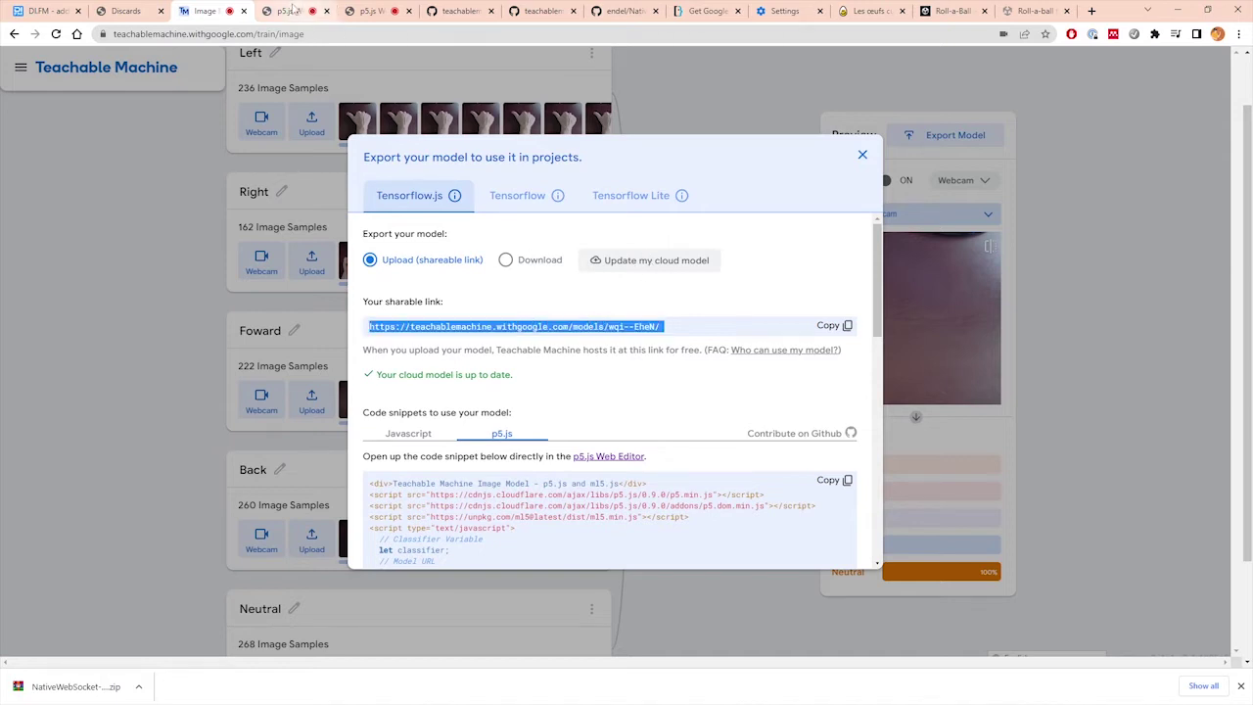
Paste the new model link ending wqi--EheN/ over line 15's imageModelURL, then stop the sketch.
left_click(294, 10)
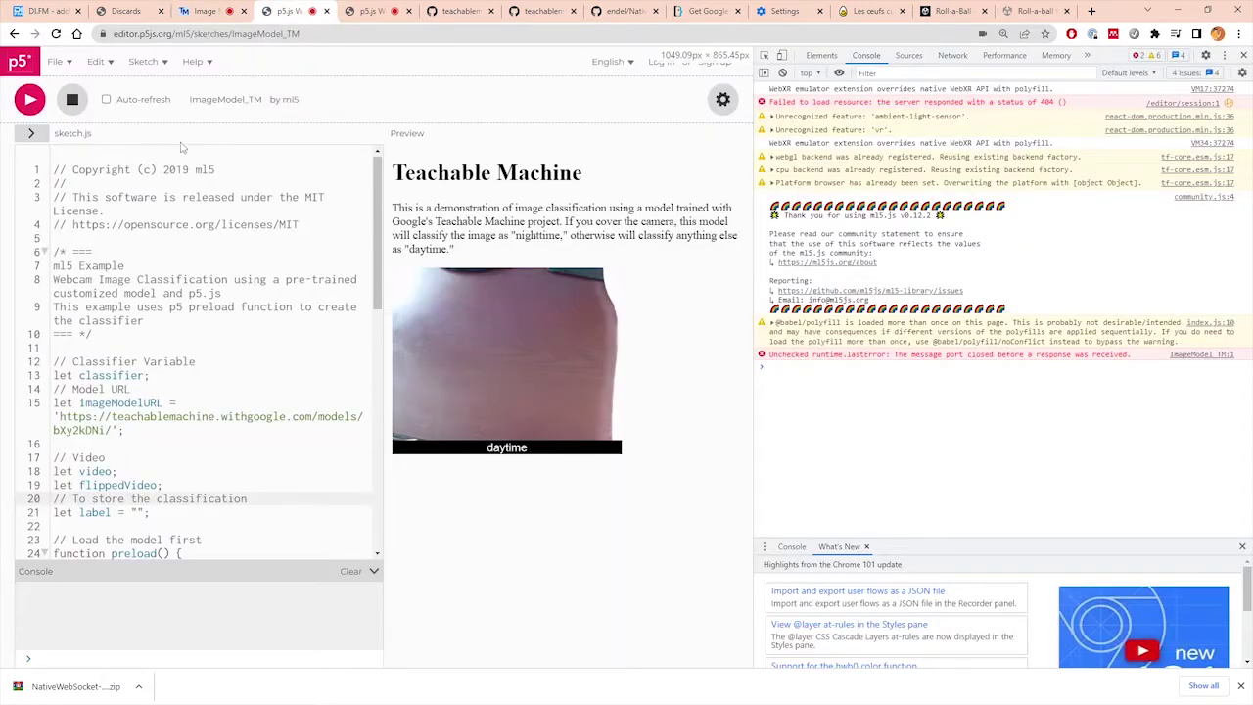
key("F11")
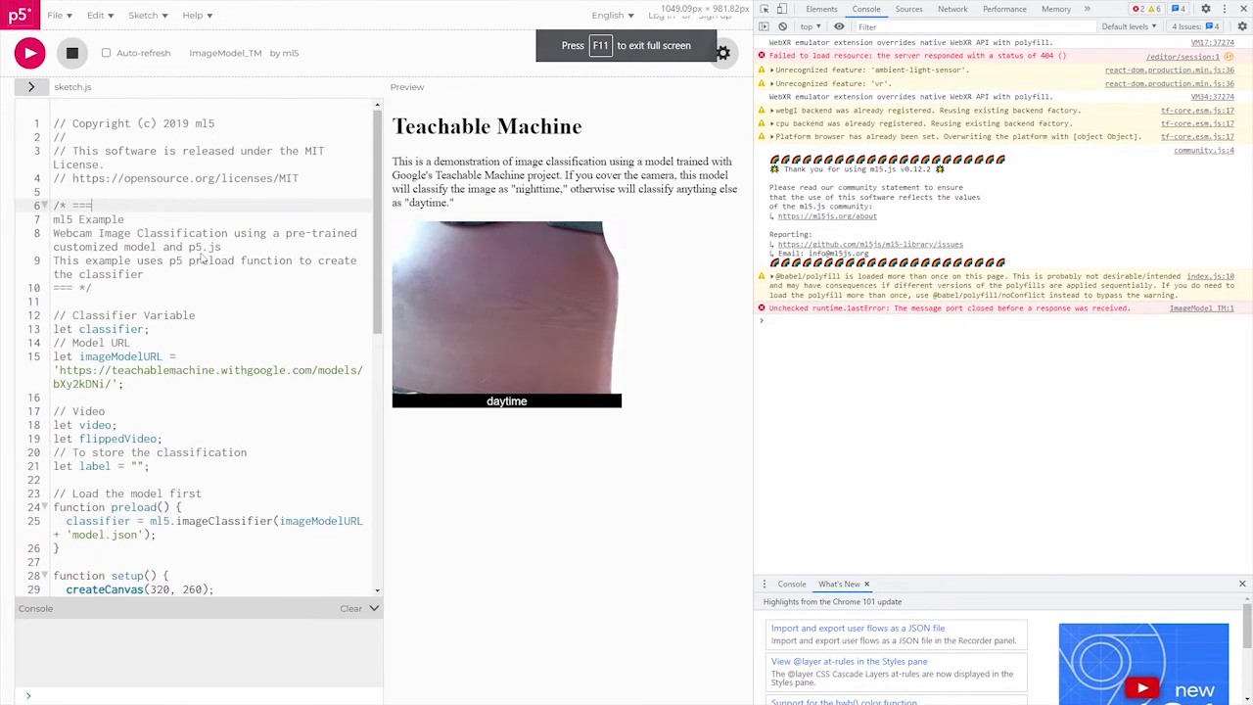
left_click(1243, 9)
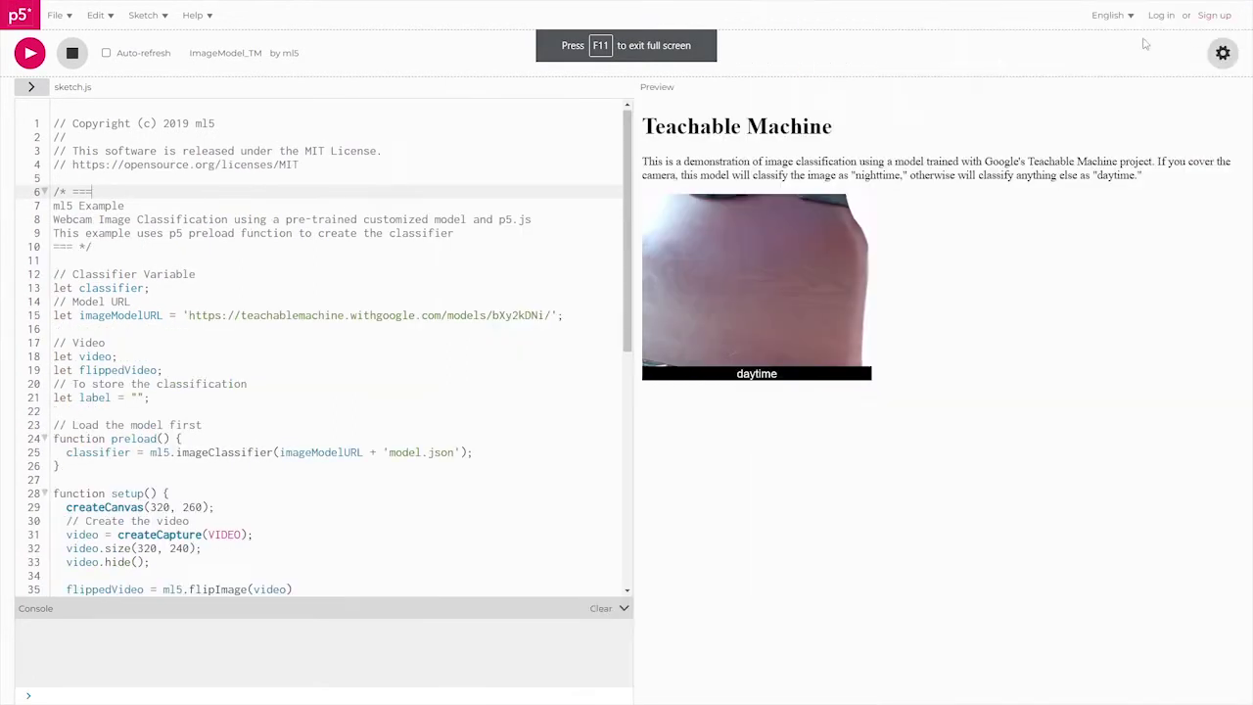
left_click(551, 315)
left_click_drag(551, 315, 188, 315)
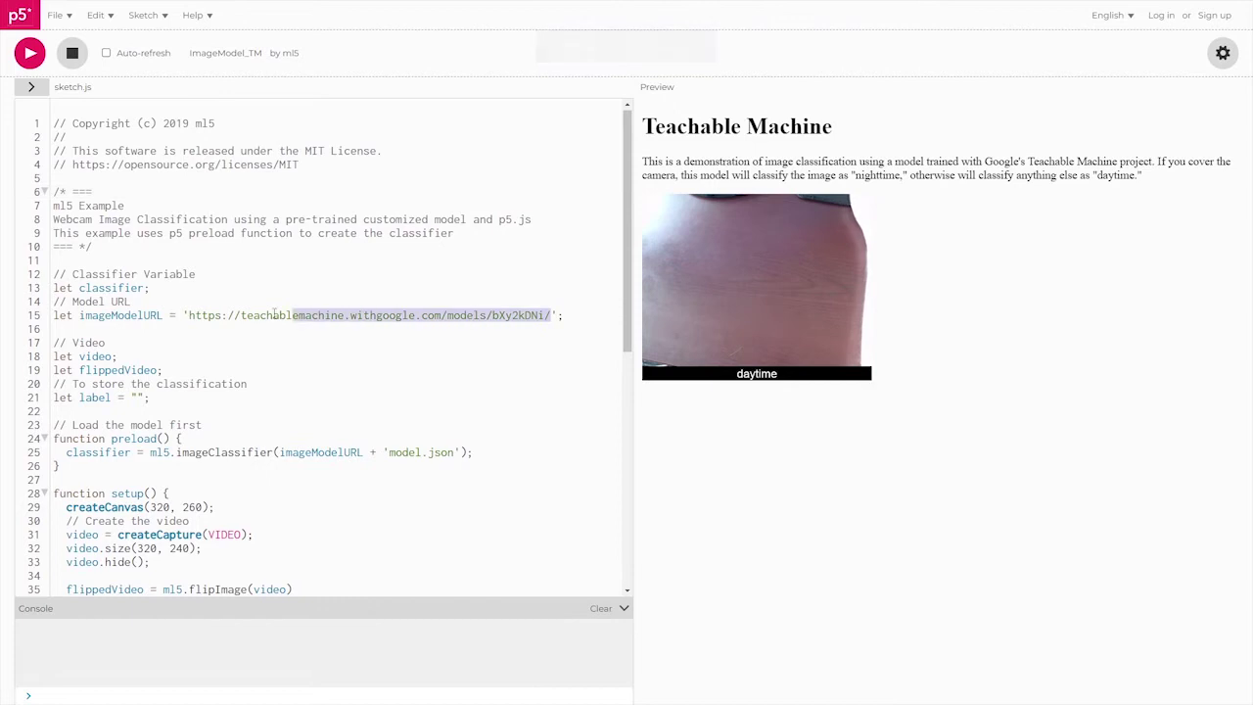
key("ctrl+v")
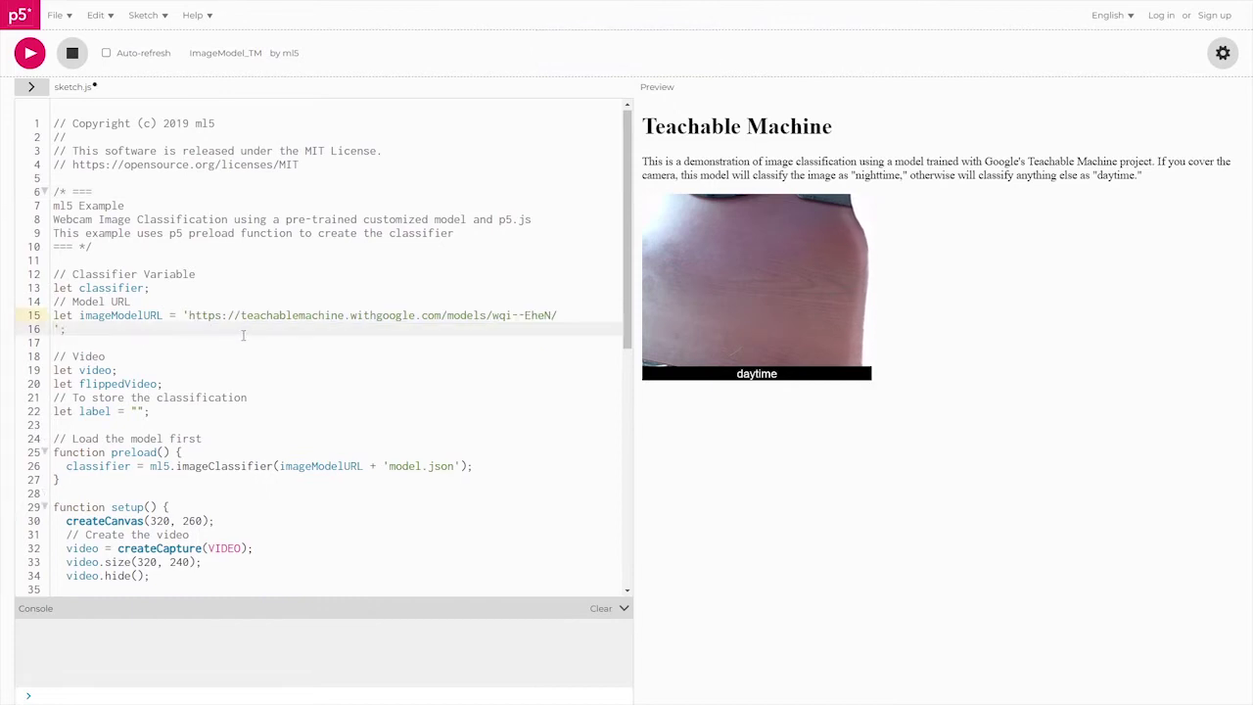
key("BackSpace")
left_click(346, 344)
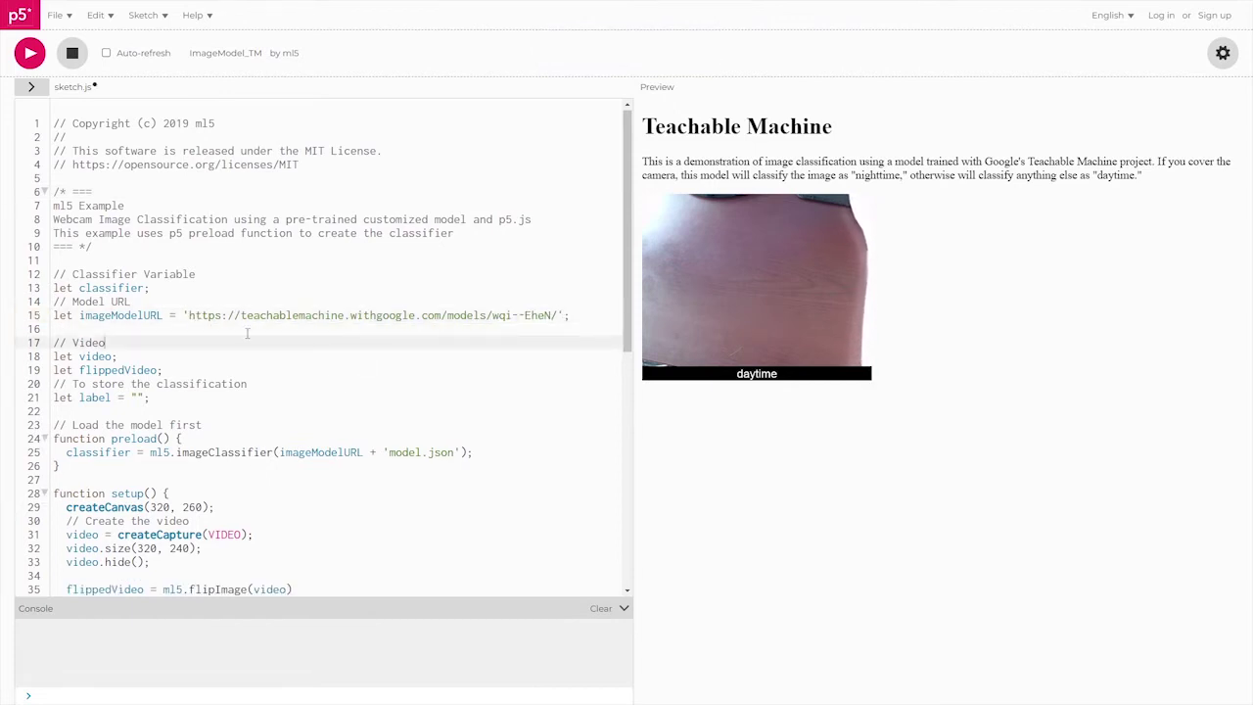
left_click(71, 53)
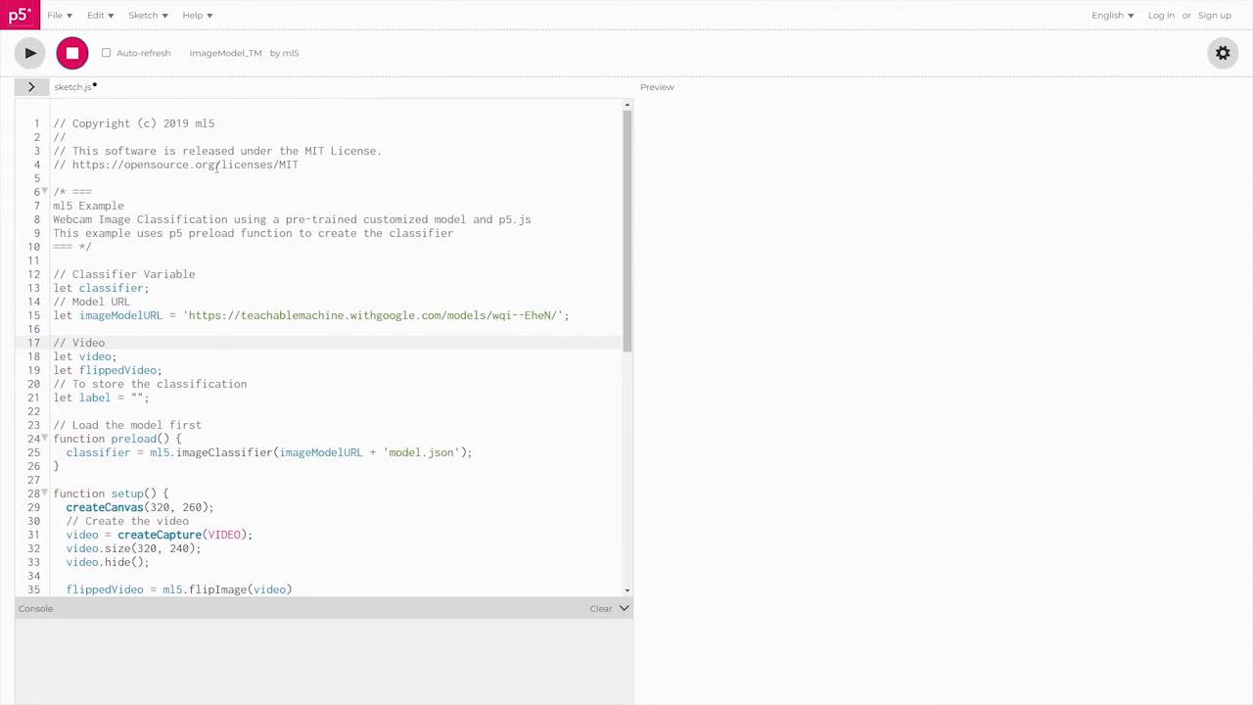
left_click(30, 87)
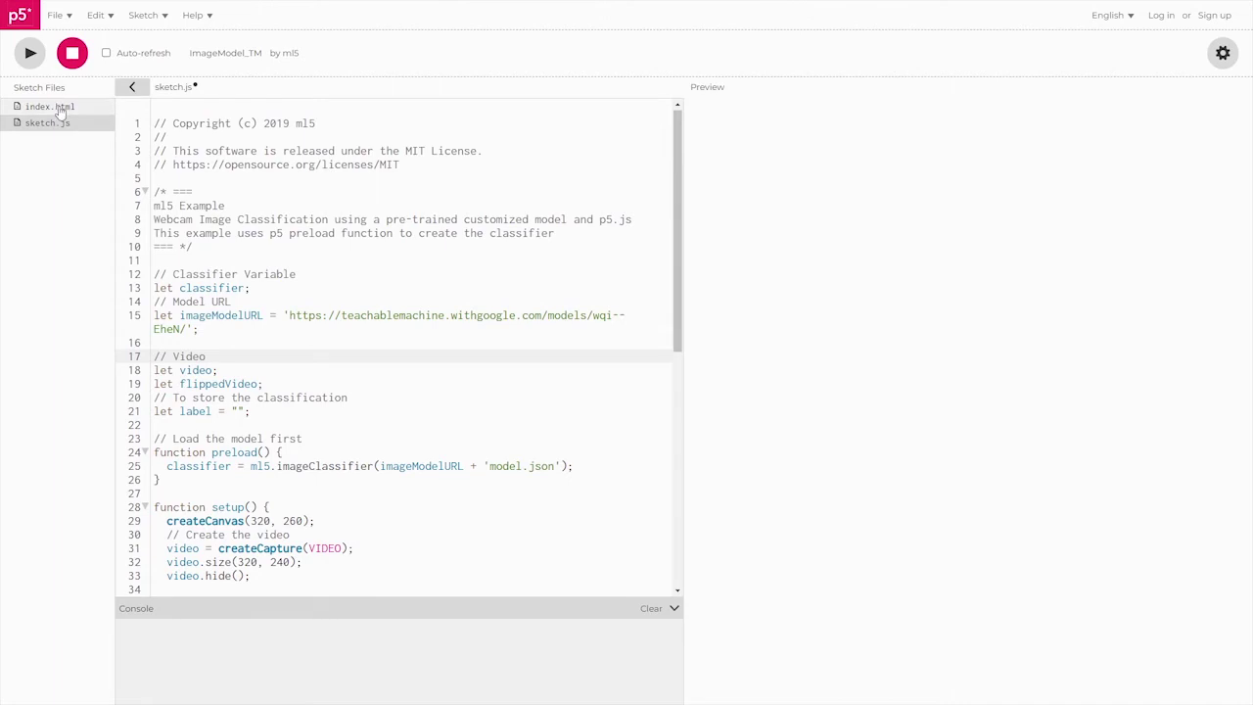
Delete index.html's daytime/nighttime description paragraph, keeping the heading and script tag.
left_click(59, 110)
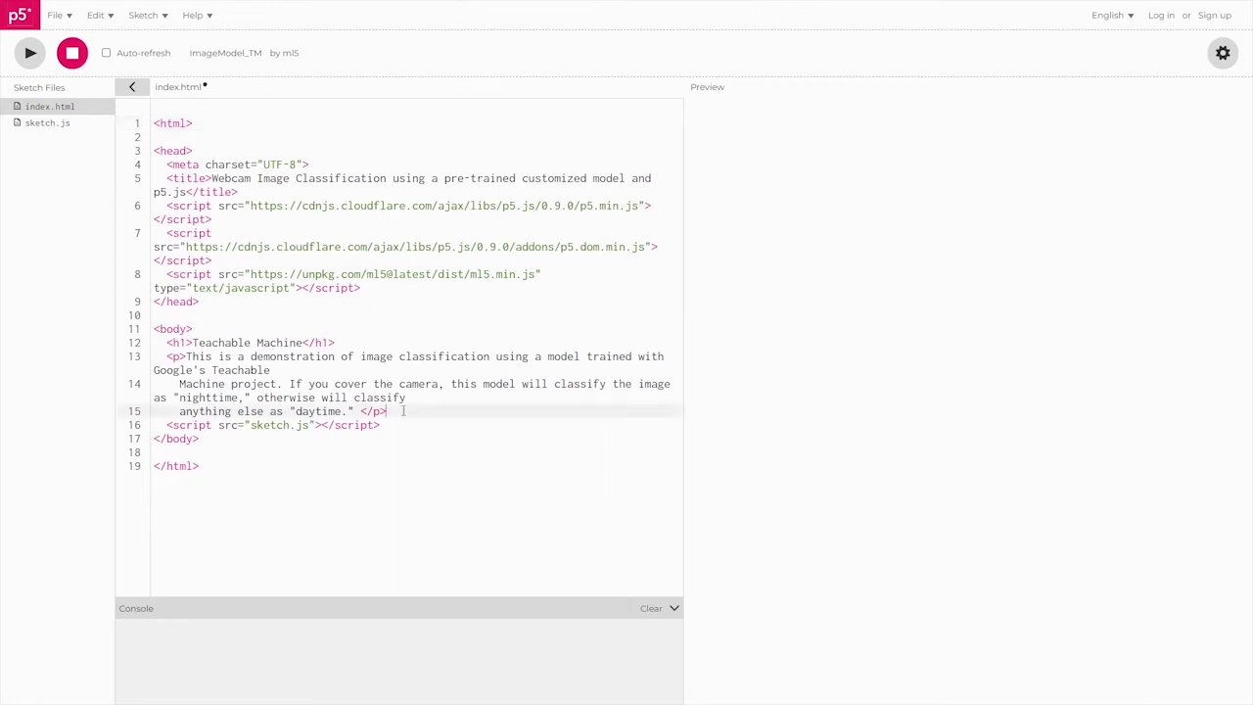
left_click_drag(403, 411, 130, 359)
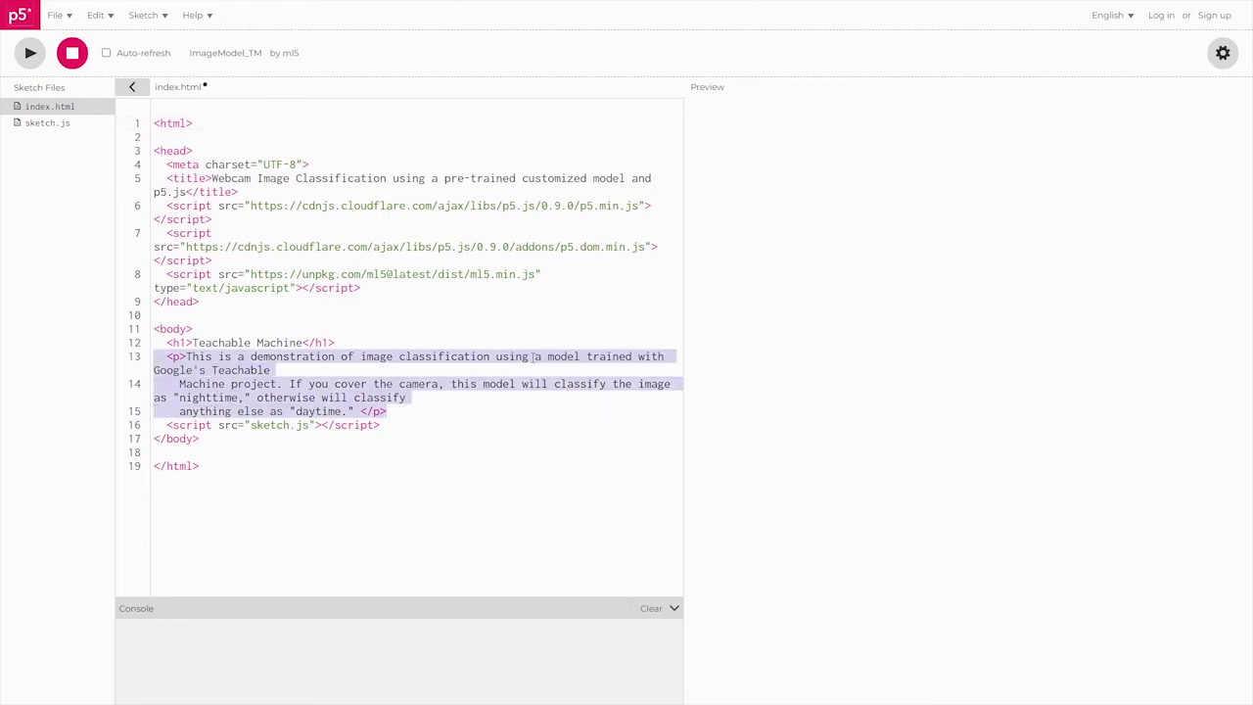
left_click(307, 384)
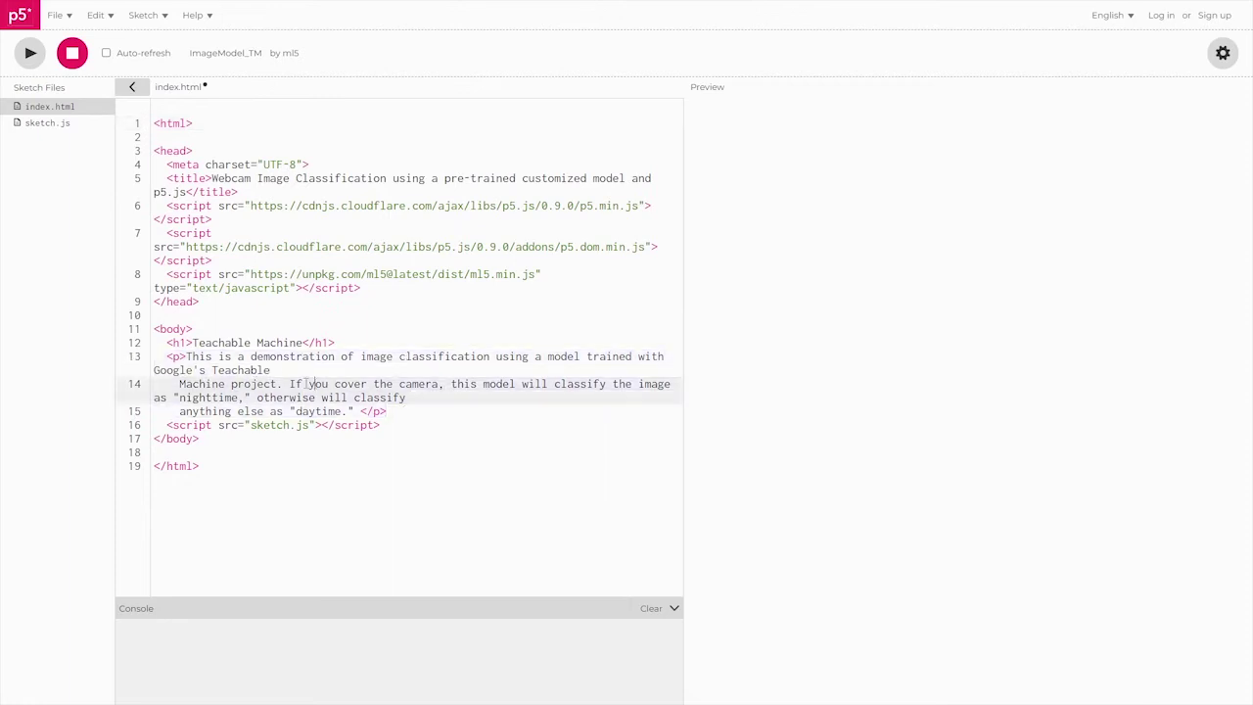
left_click_drag(289, 384, 438, 384)
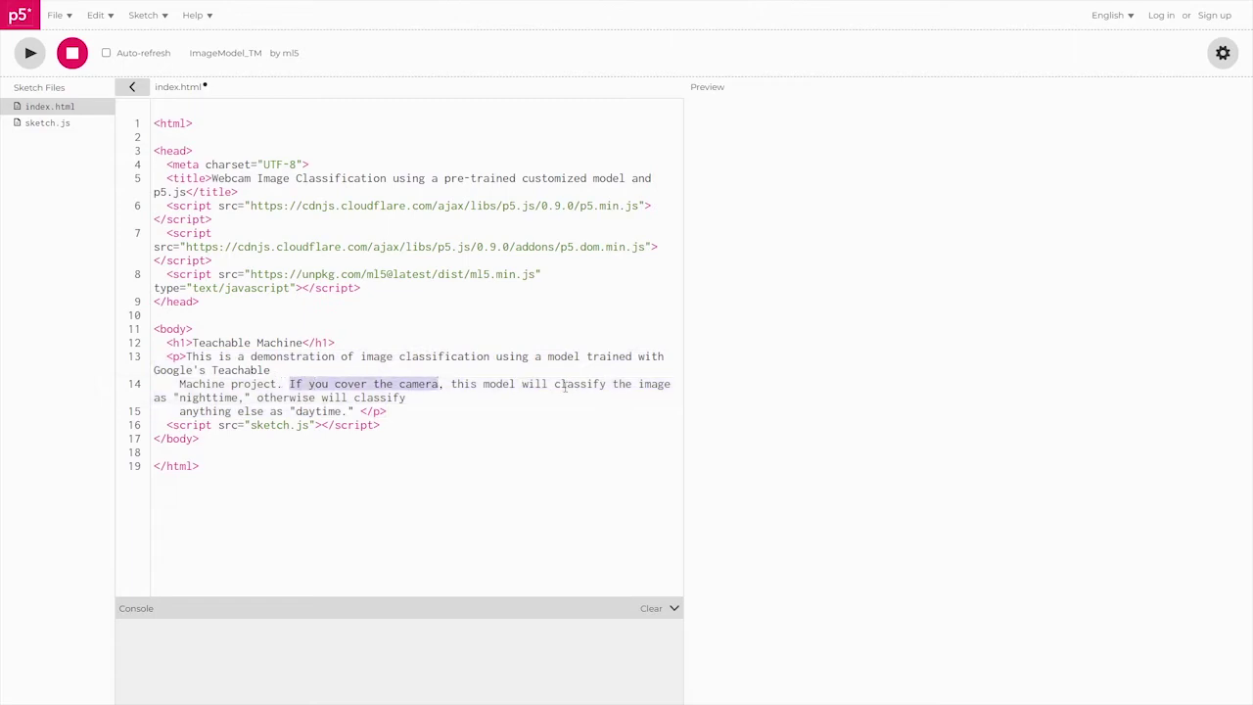
double_click(193, 396)
left_click_drag(386, 411, 140, 364)
key("BackSpace")
key("BackSpace")
left_click(313, 372)
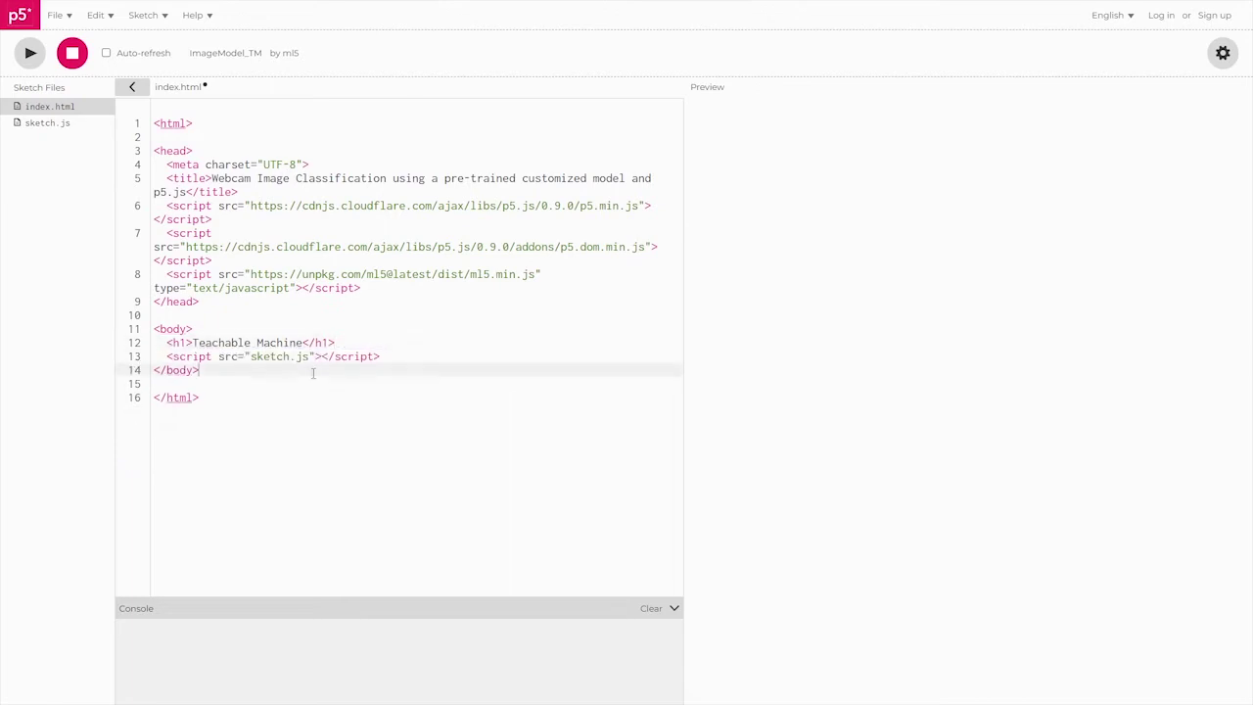
left_click(61, 128)
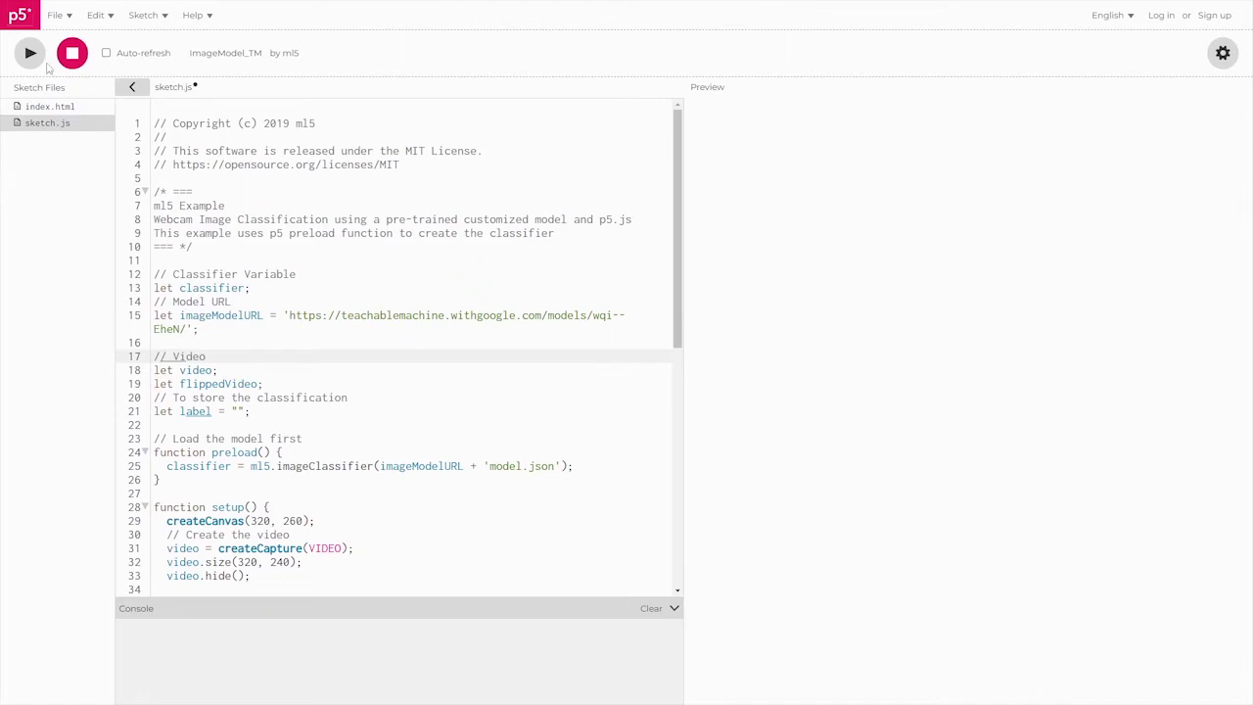
Run the sketch to see the live webcam labelled Neutral under the Teachable Machine heading.
left_click(40, 59)
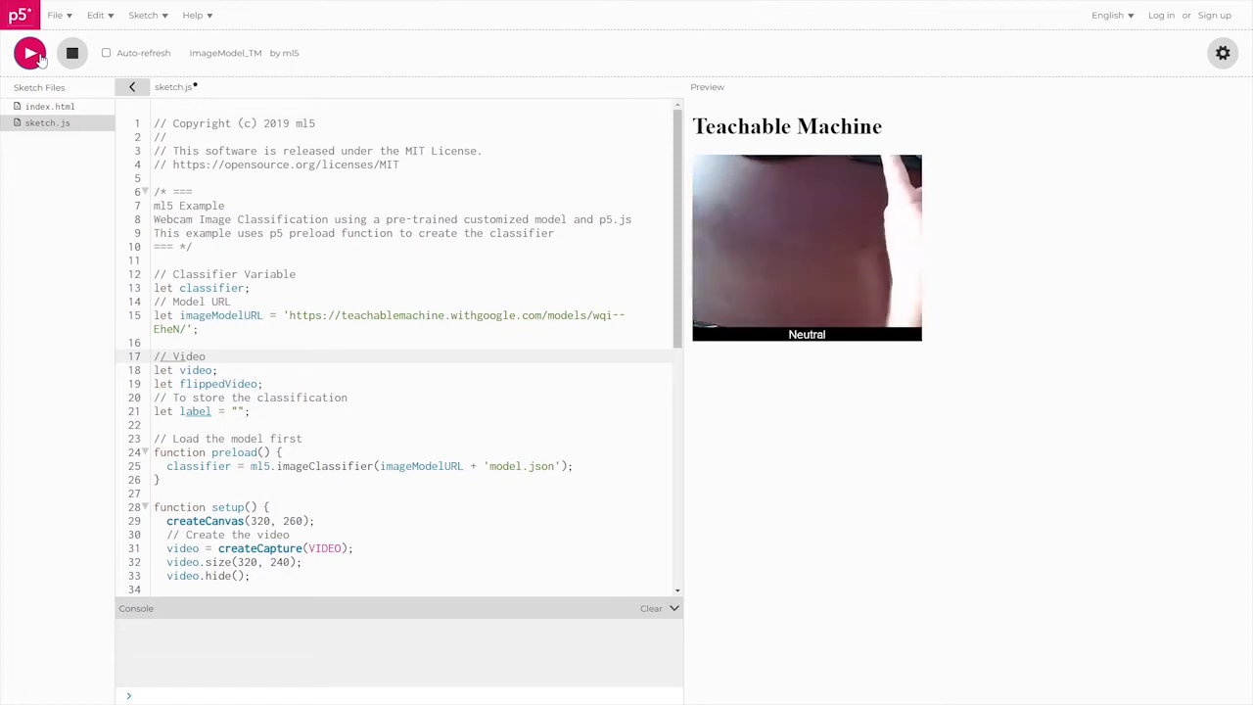
Replace flippedVideo with video in the image drawing line 43 and the classify call on line 55.
scroll(576, 327, "down", 2)
scroll(501, 310, "down", 3)
scroll(404, 299, "down", 3)
scroll(309, 282, "down", 1)
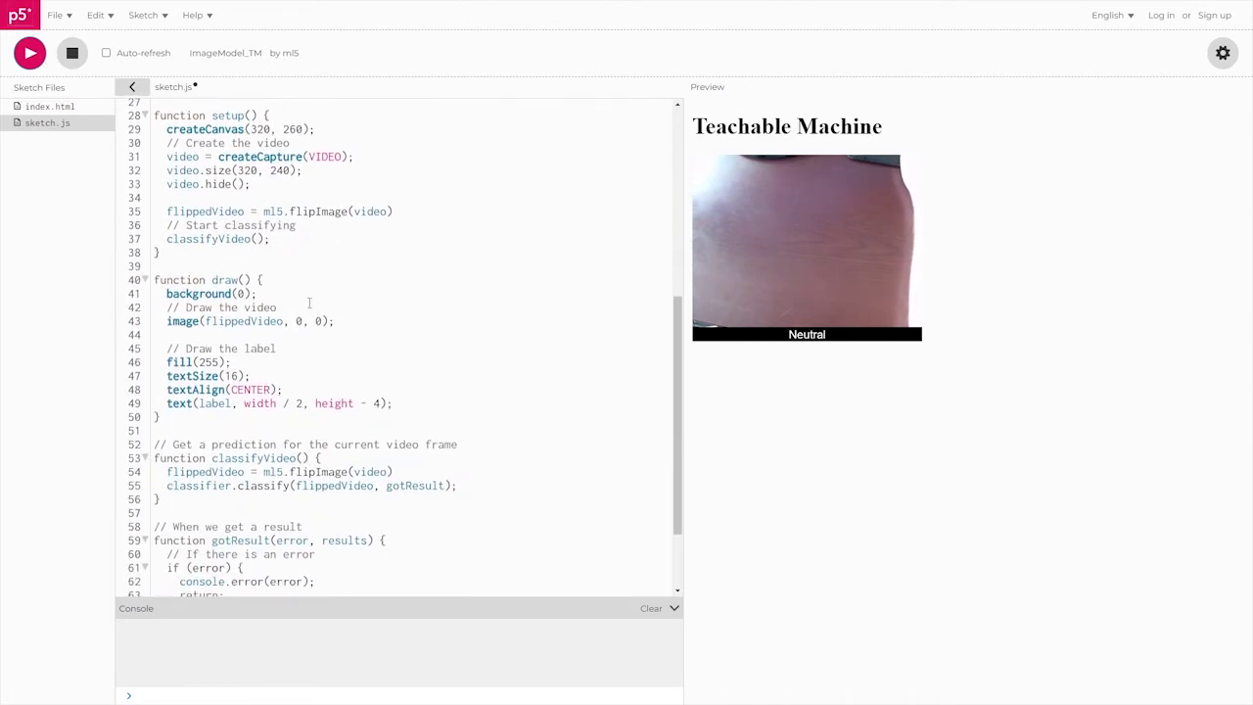
scroll(343, 393, "down", 2)
double_click(338, 383)
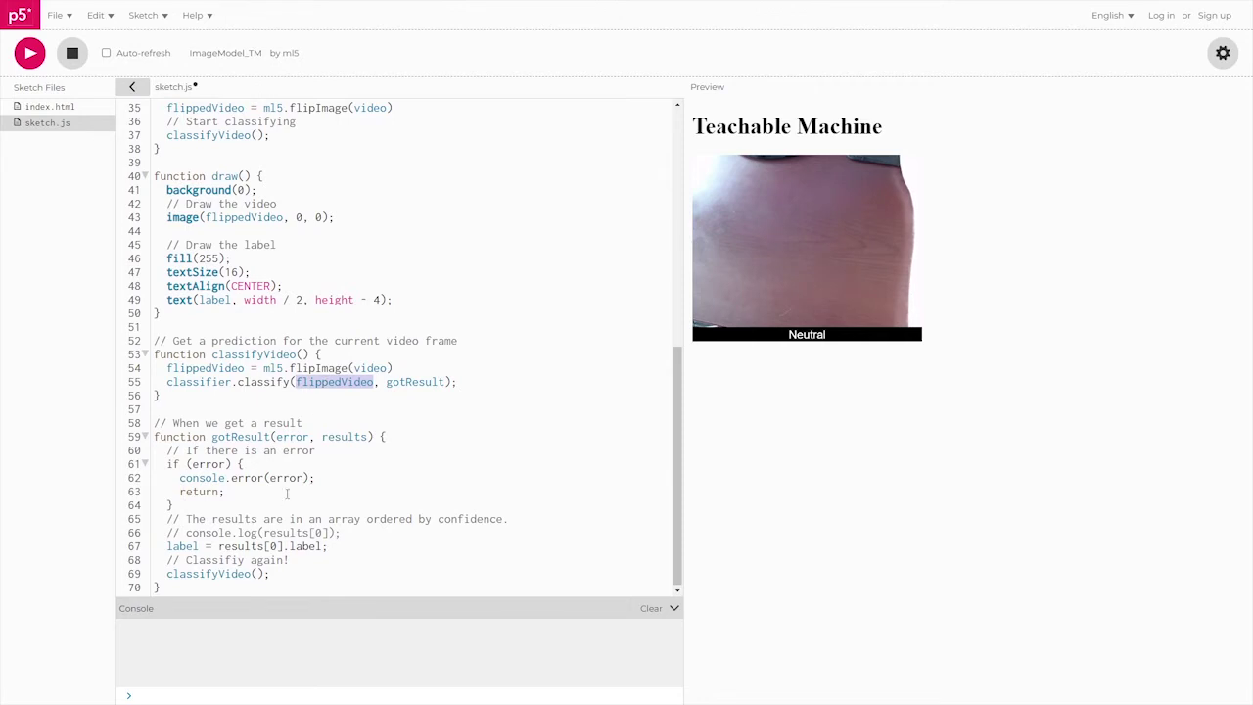
scroll(287, 493, "up", 1)
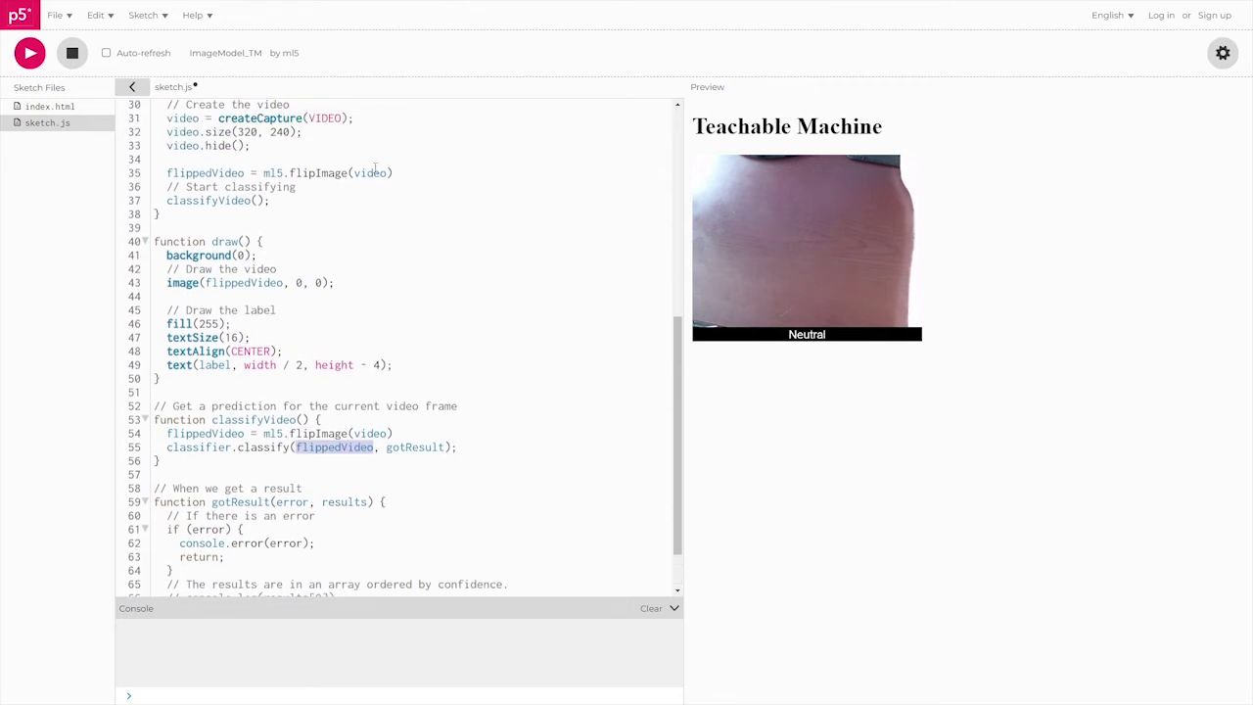
double_click(375, 172)
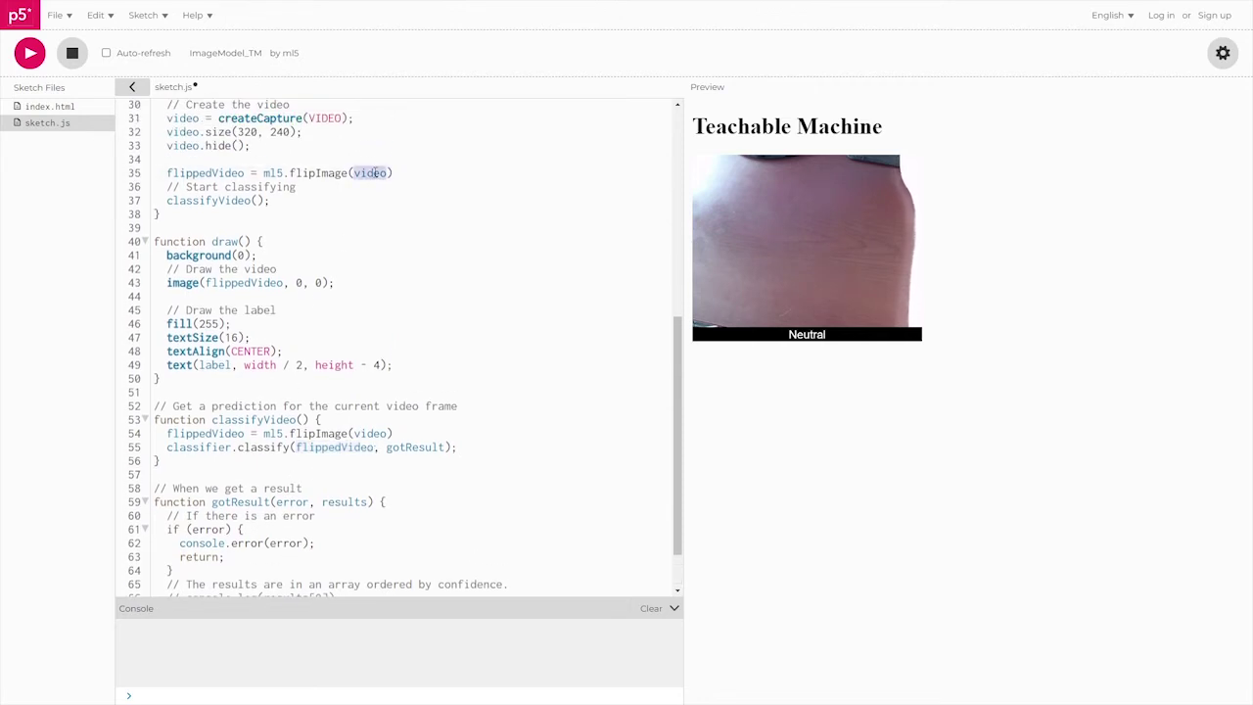
double_click(251, 283)
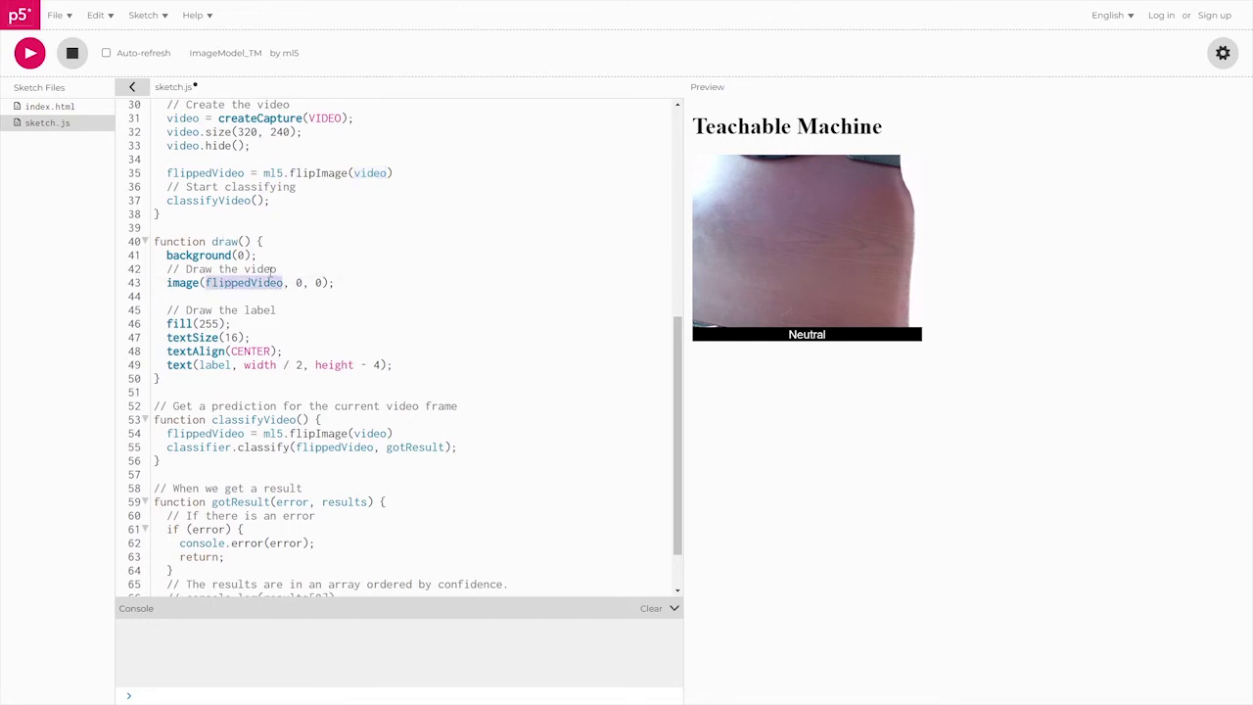
type("video")
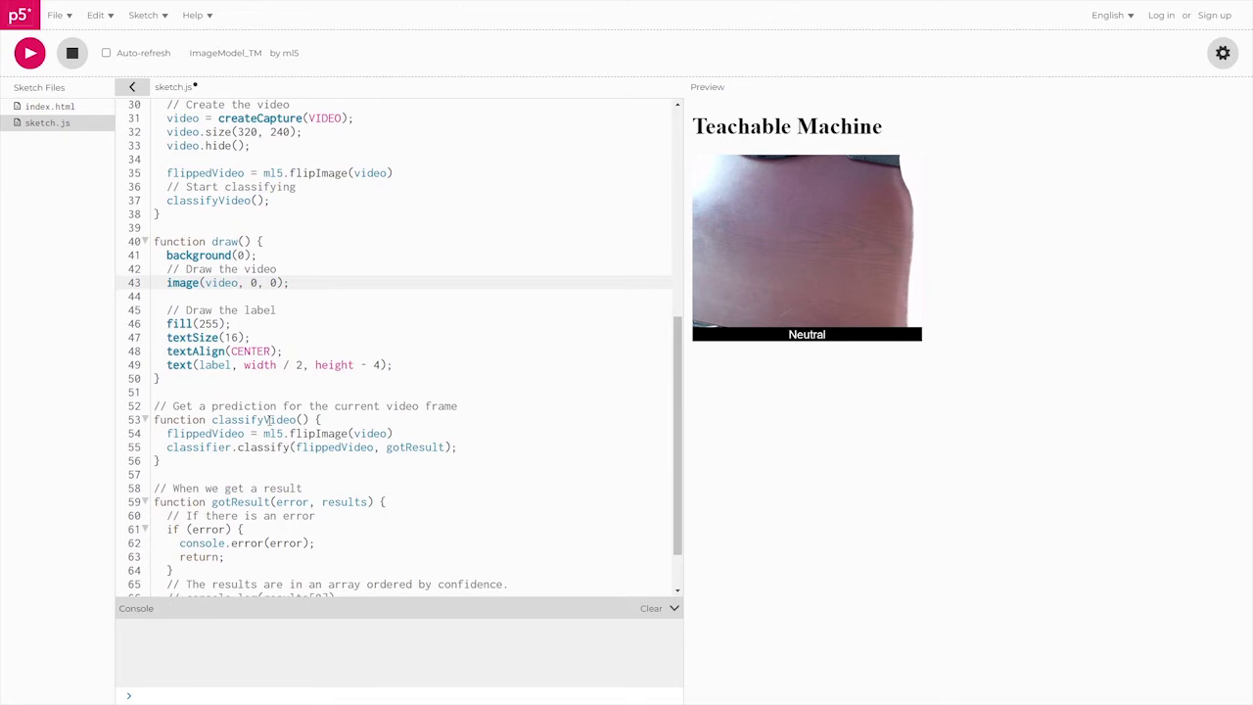
double_click(338, 448)
type("video")
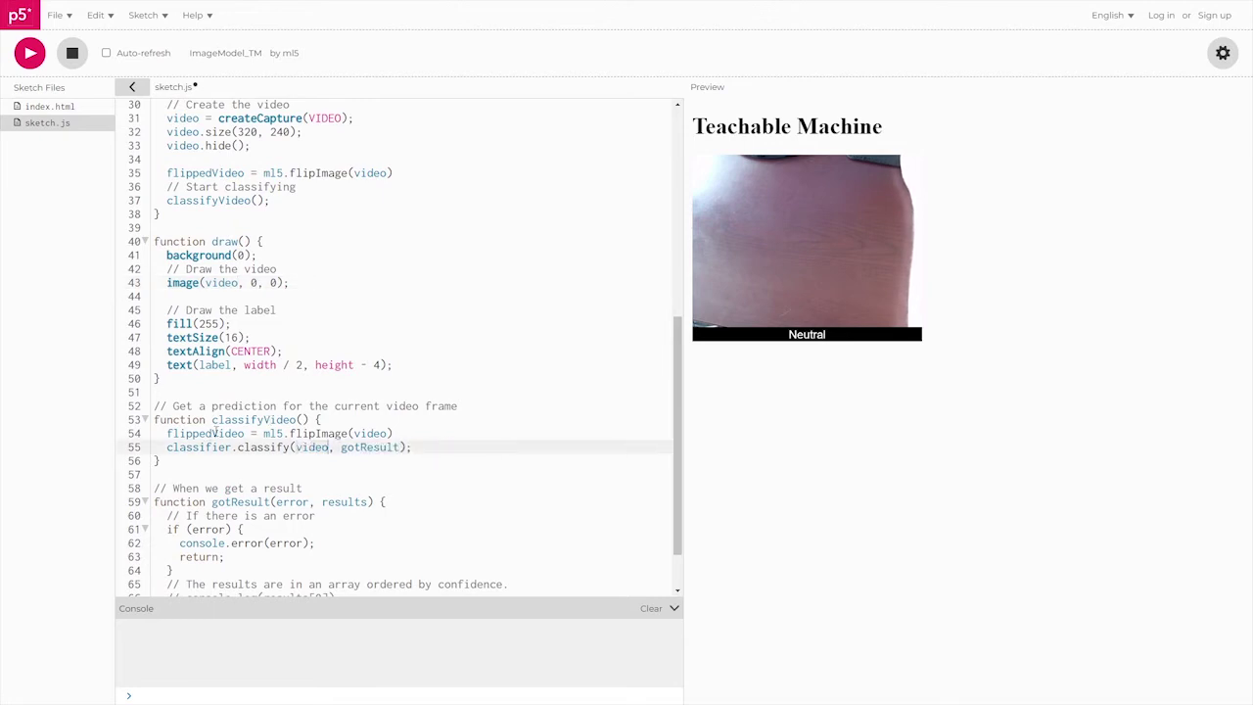
Comment out the flipImage lines 54 and 35 with //, then stop the sketch.
double_click(215, 433)
left_click(168, 434)
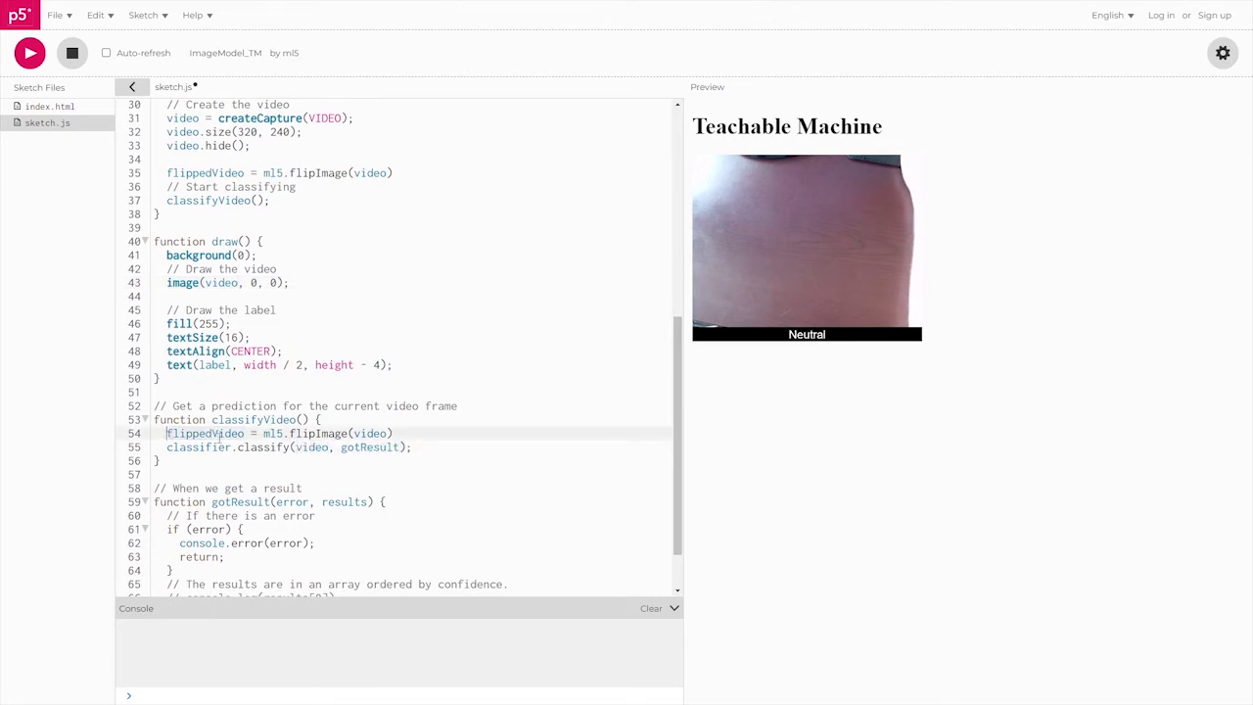
type("//")
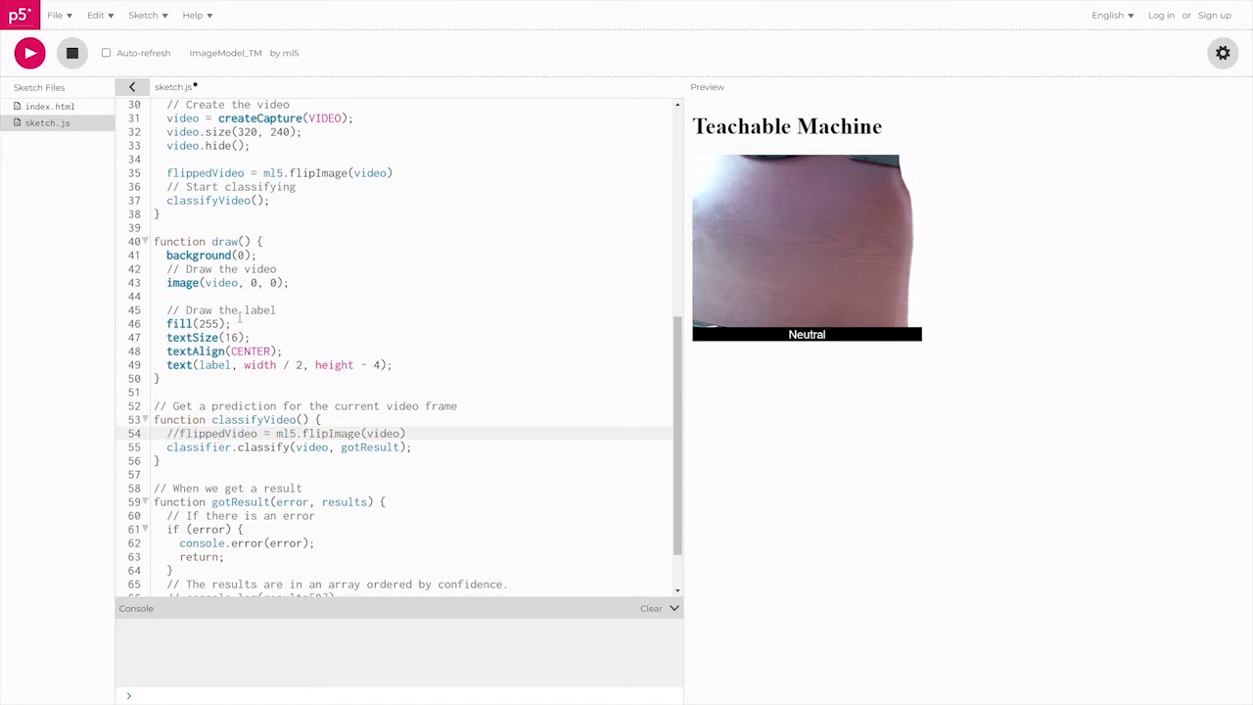
scroll(201, 215, "up", 3)
left_click(168, 238)
type("//")
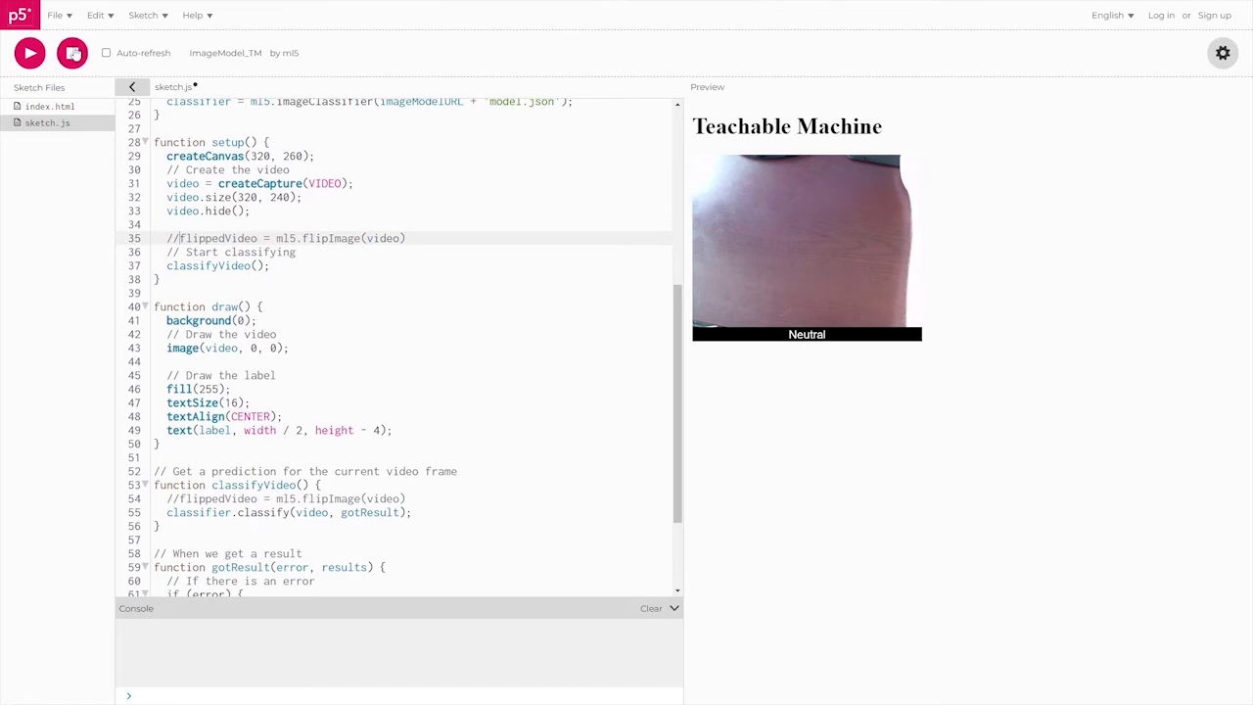
left_click(72, 53)
Run the unflipped sketch, test gestures in front of the webcam, then stop it.
left_click(31, 56)
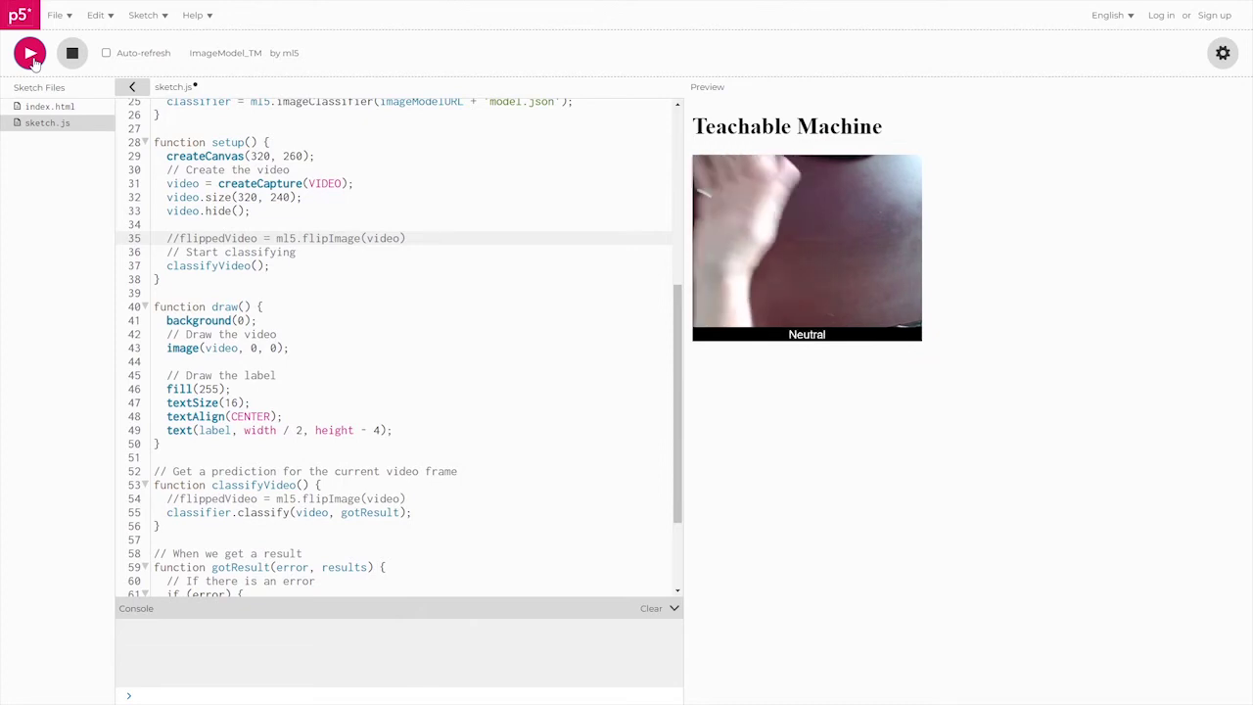
left_click(72, 53)
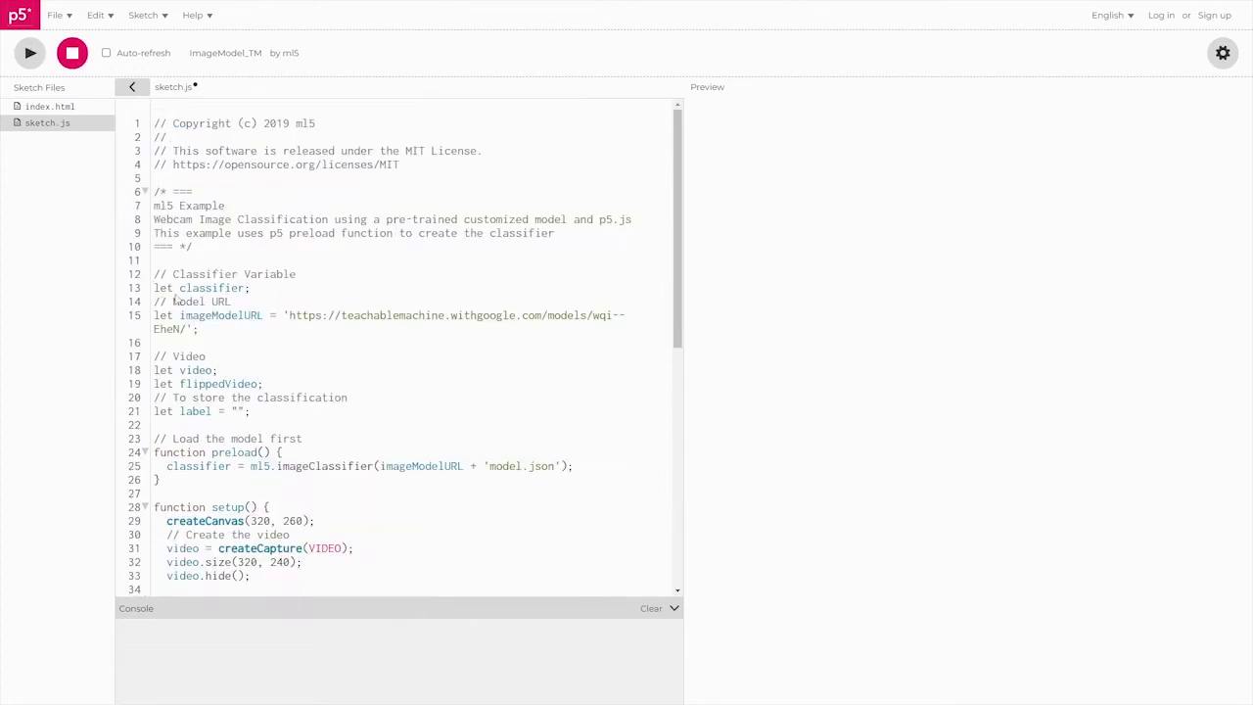
Insert let ws = new WebSocket('ws://localhost:8080'); on a new line after the model URL.
left_click(223, 329)
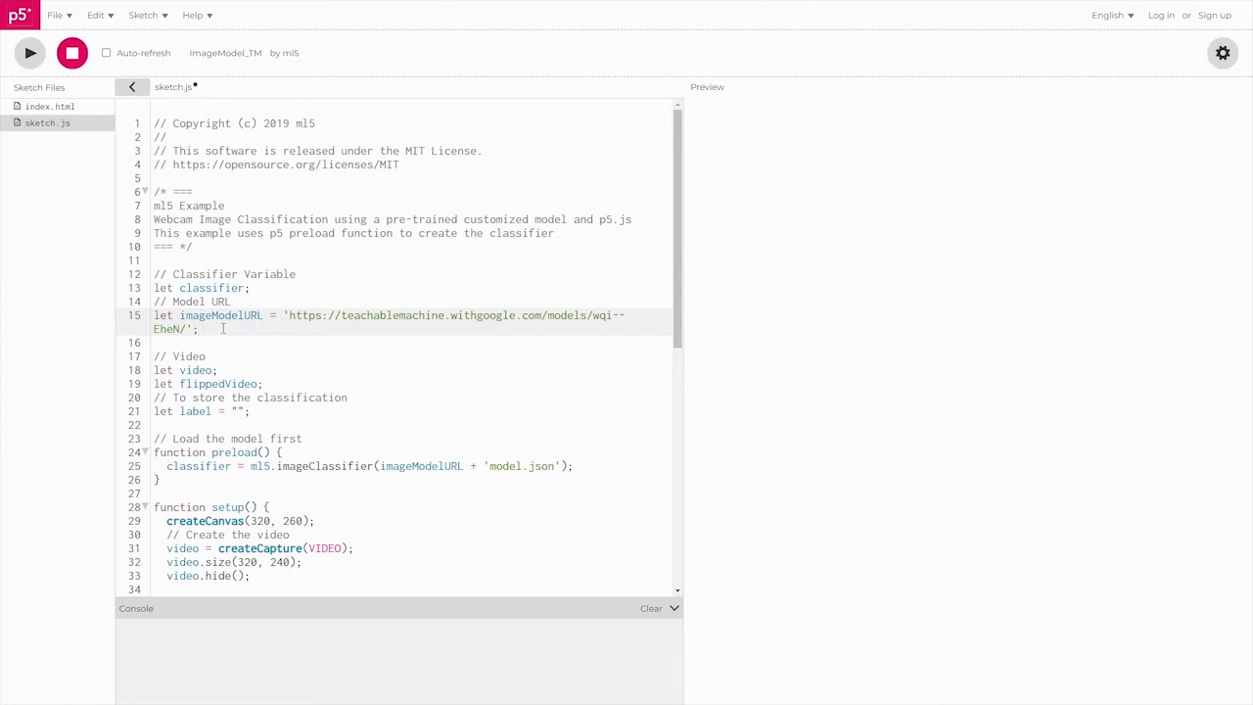
key("Return")
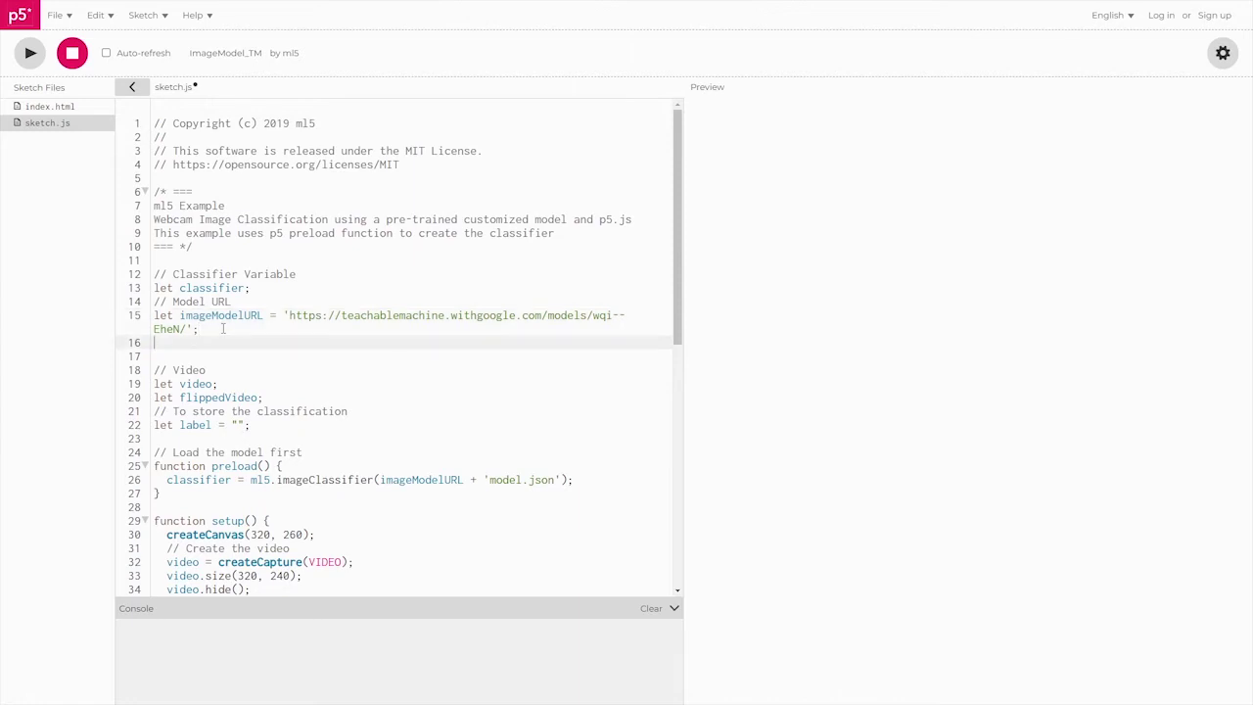
type("let ws =")
type("new We")
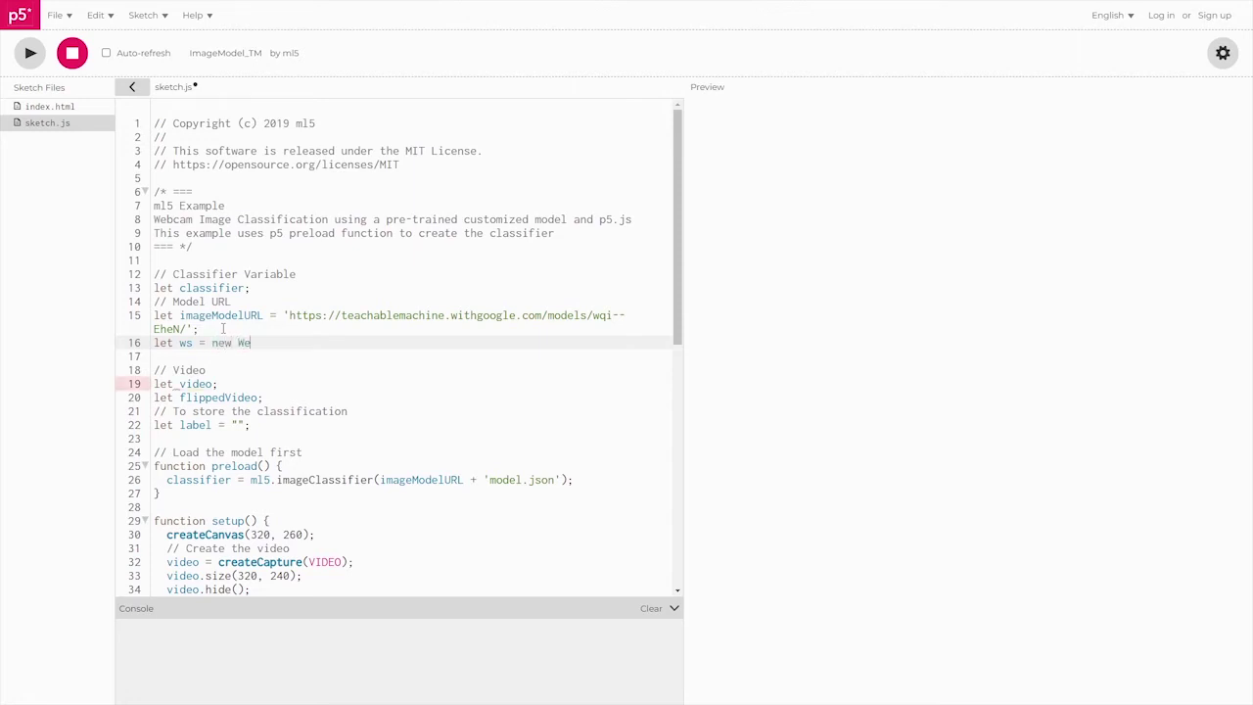
type("bSocke")
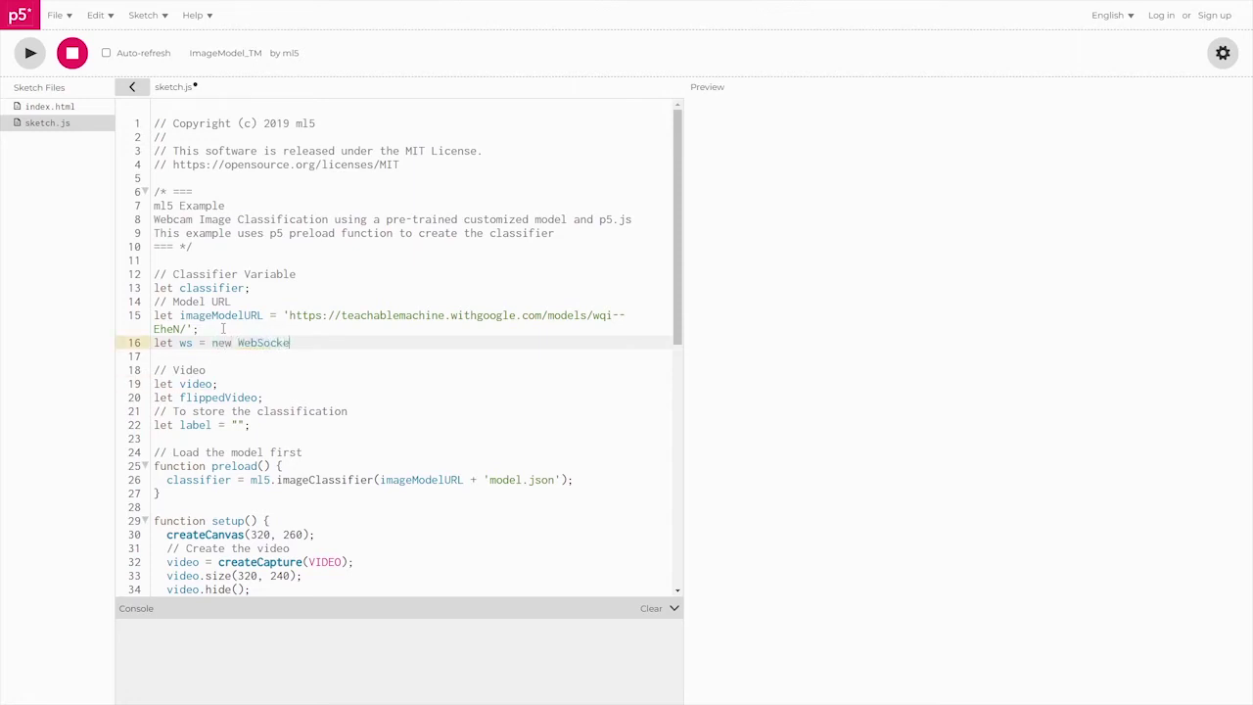
type("t('w")
type("s:")
type("//l")
type("ocalhost:")
type("8080")
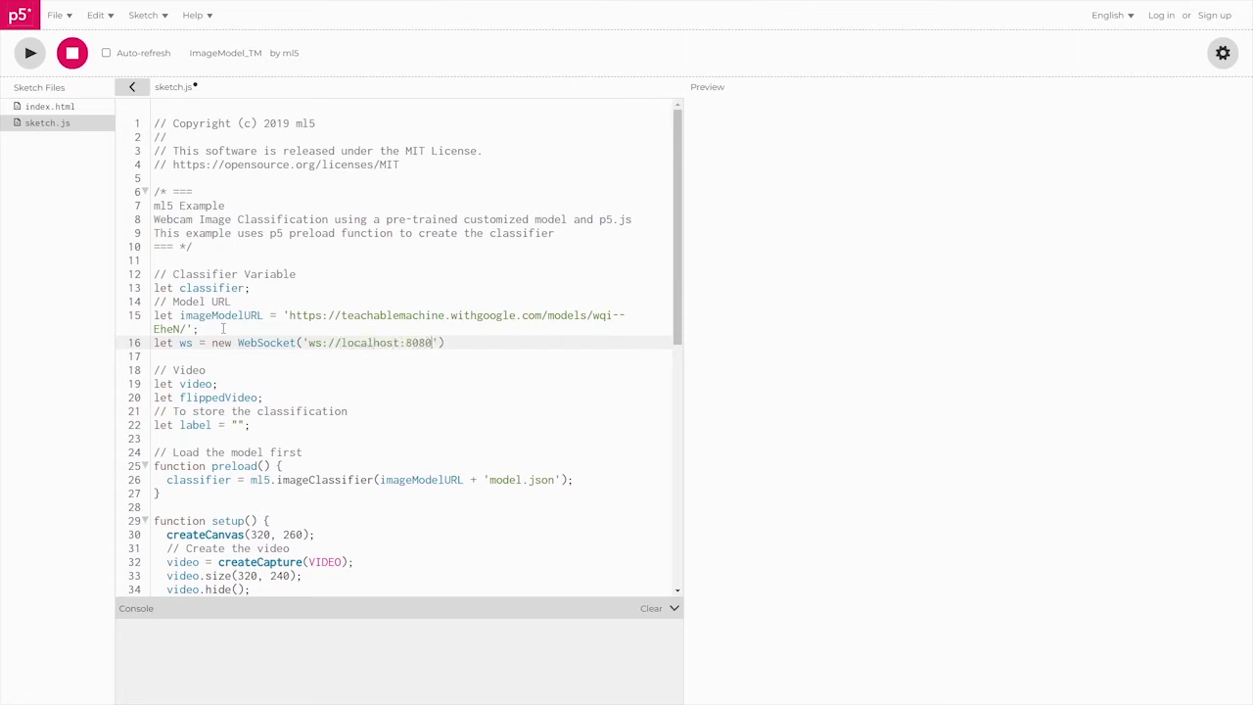
key("End")
type(";")
Try saving the sketch with Ctrl+S and dismiss the login-required error.
key("ctrl+s")
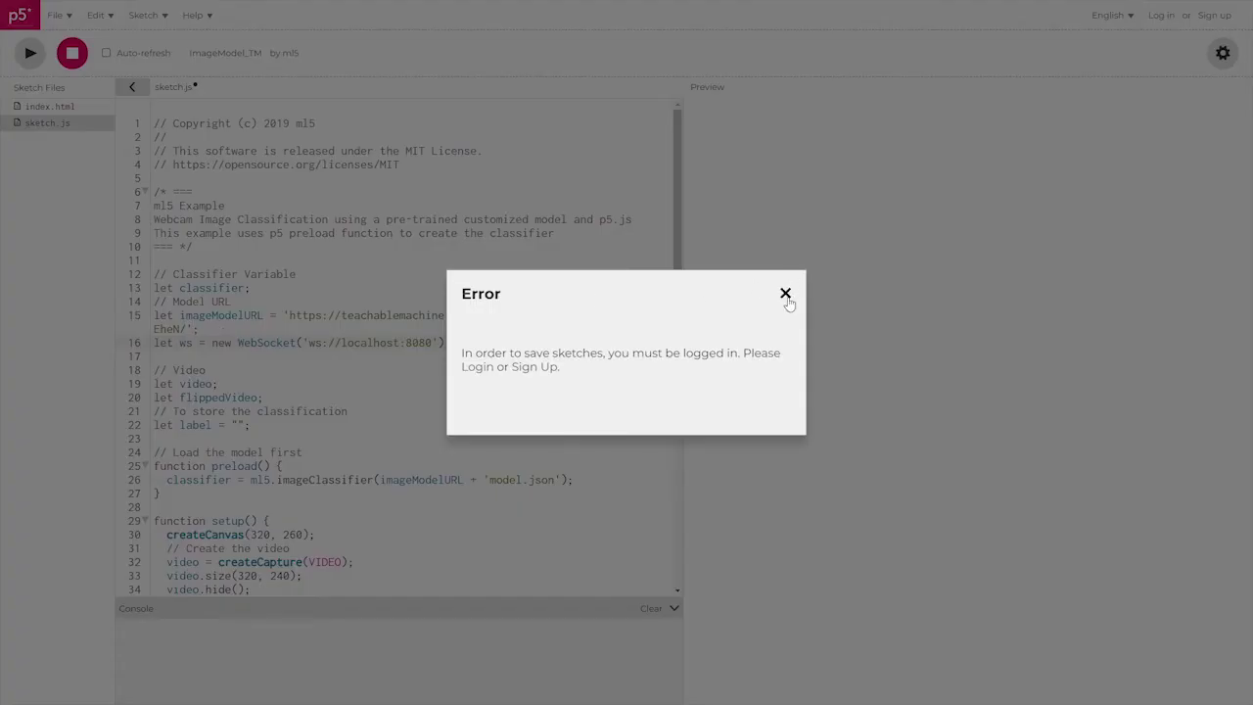
left_click_drag(665, 353, 724, 353)
left_click(784, 294)
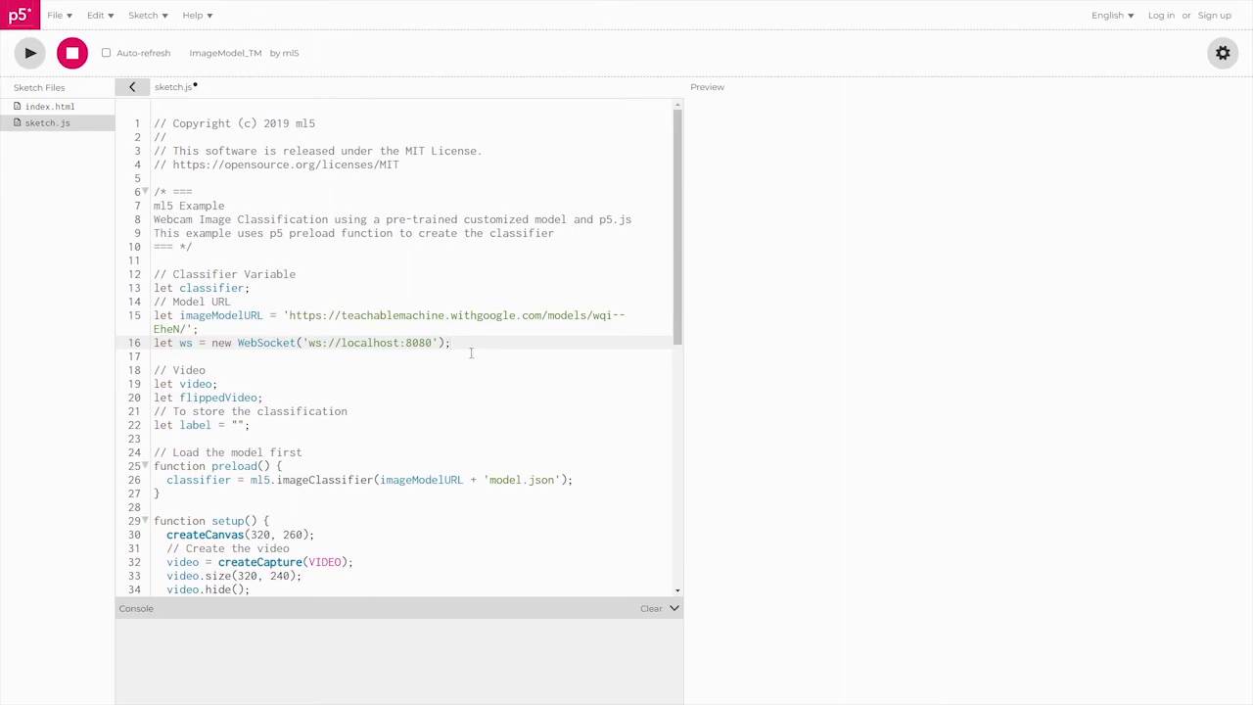
left_click_drag(451, 342, 154, 345)
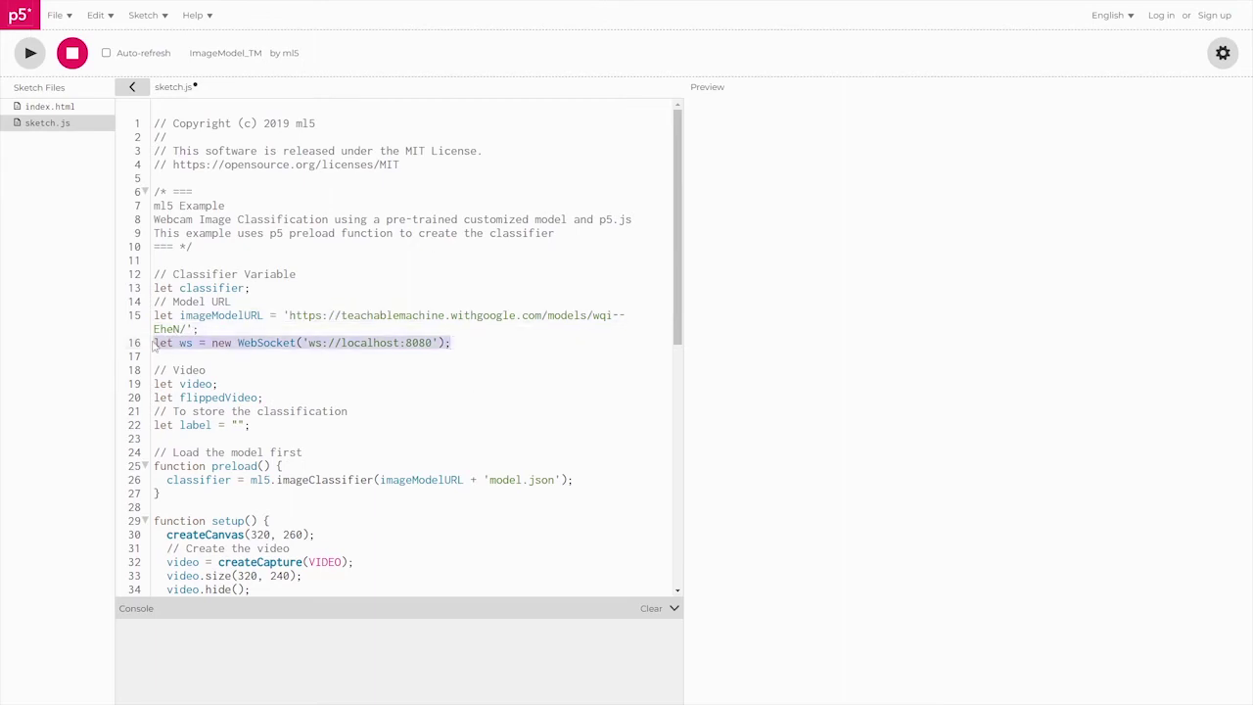
double_click(272, 342)
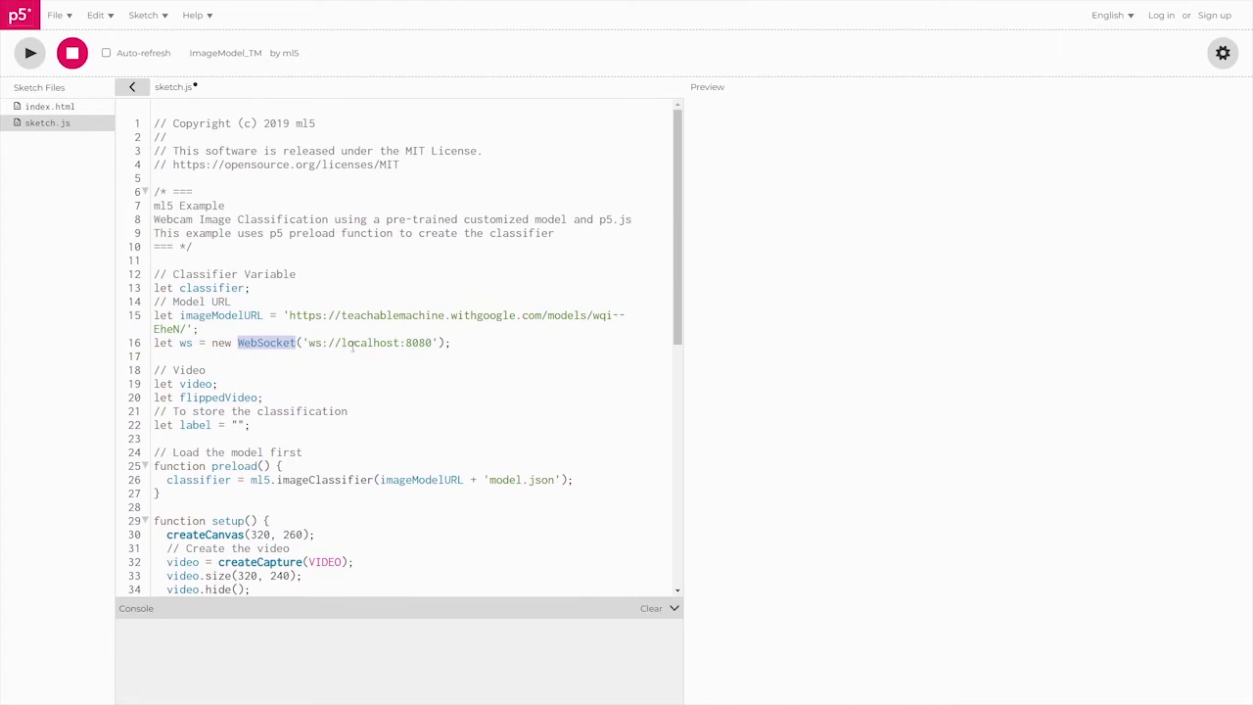
left_click(256, 343)
left_click_drag(330, 344, 432, 343)
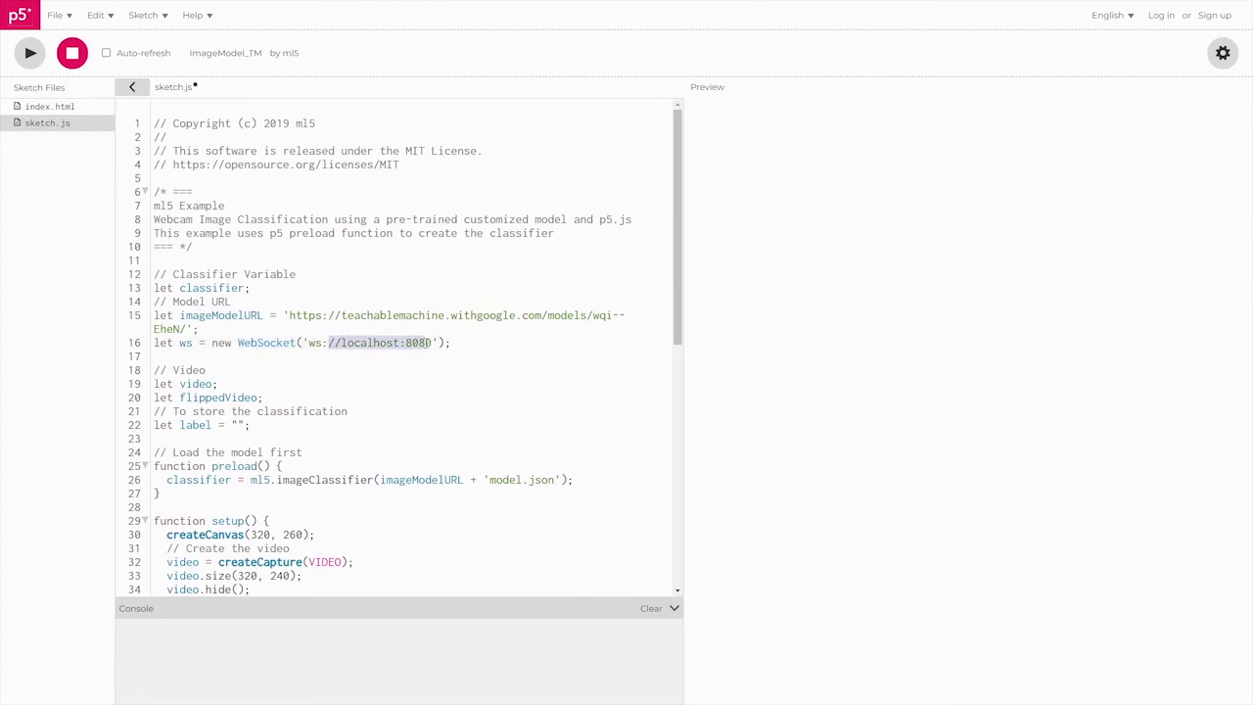
double_click(412, 342)
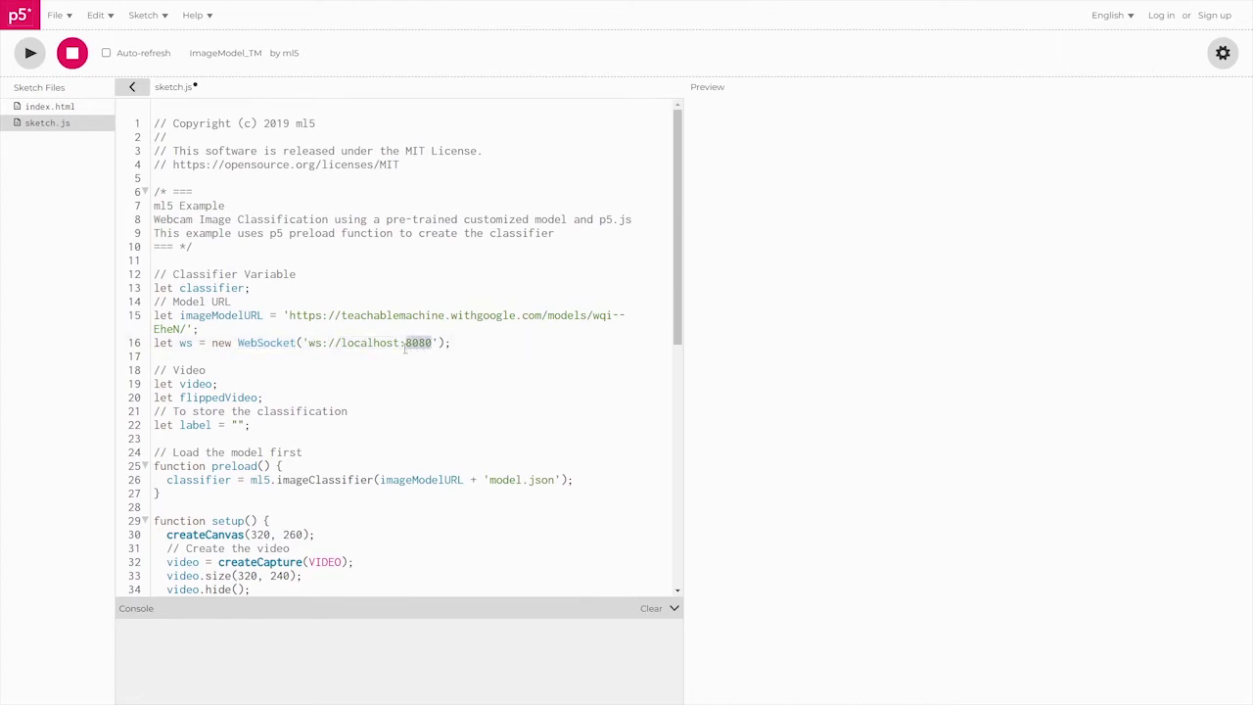
left_click_drag(343, 343, 432, 343)
left_click(403, 343)
left_click_drag(474, 342, 152, 342)
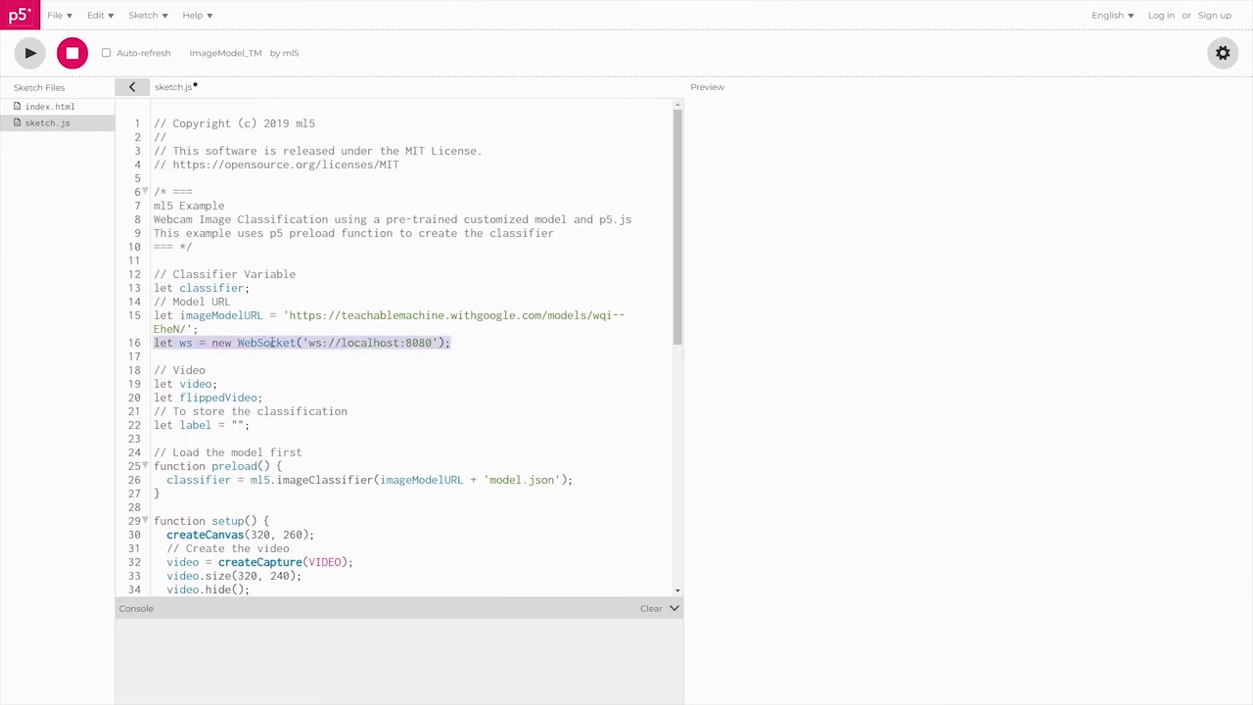
scroll(271, 343, "down", 1)
scroll(272, 338, "down", 3)
scroll(272, 333, "down", 1)
scroll(273, 328, "down", 1)
scroll(273, 328, "down", 2)
scroll(273, 328, "down", 2)
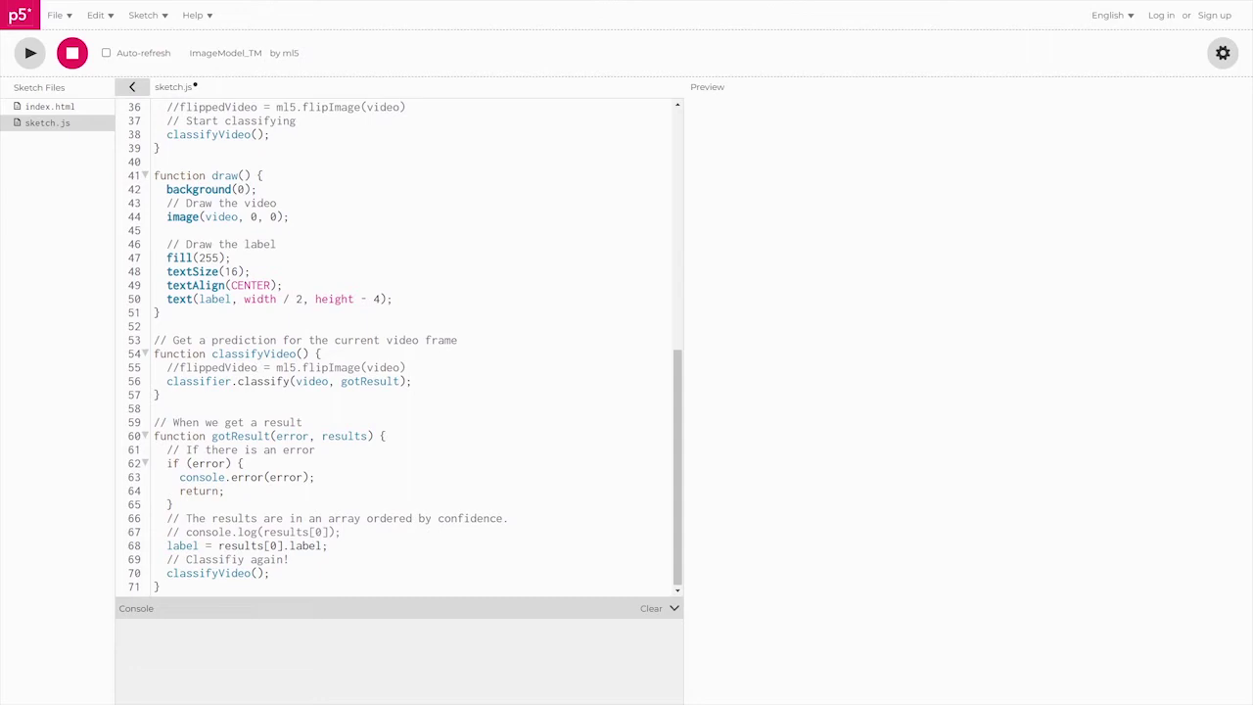
double_click(183, 548)
left_click(345, 545)
left_click_drag(344, 545, 168, 548)
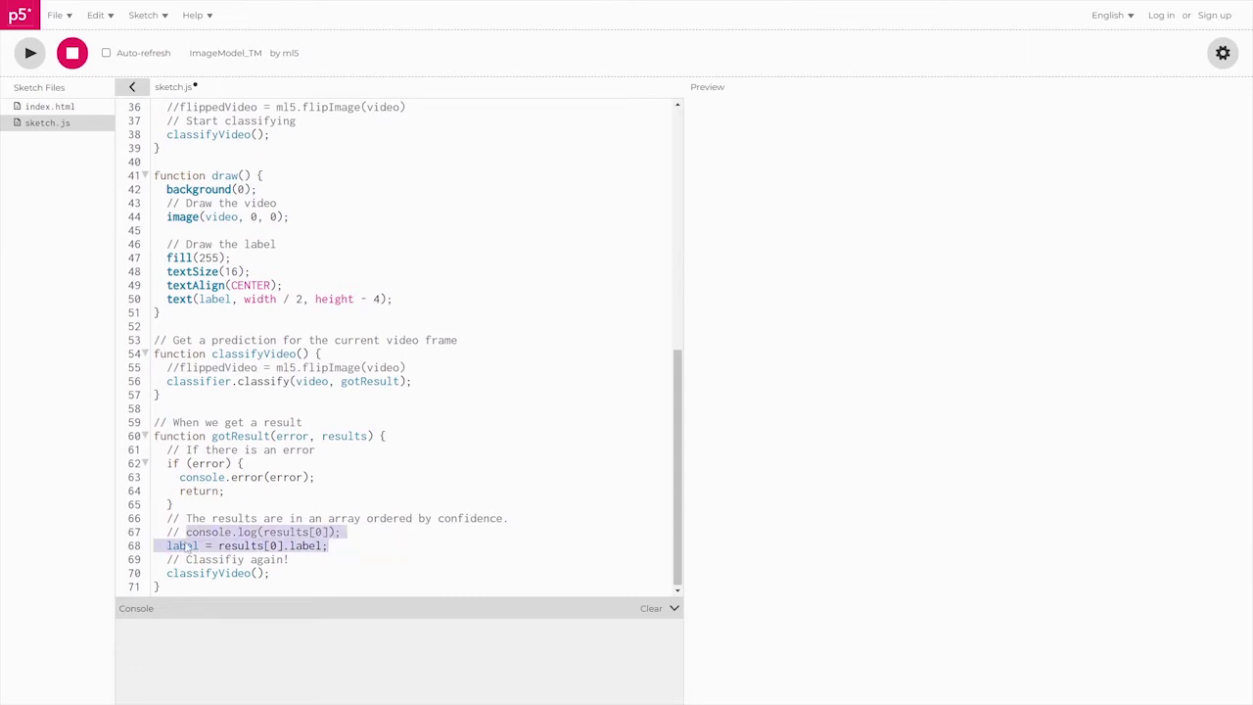
left_click(337, 553)
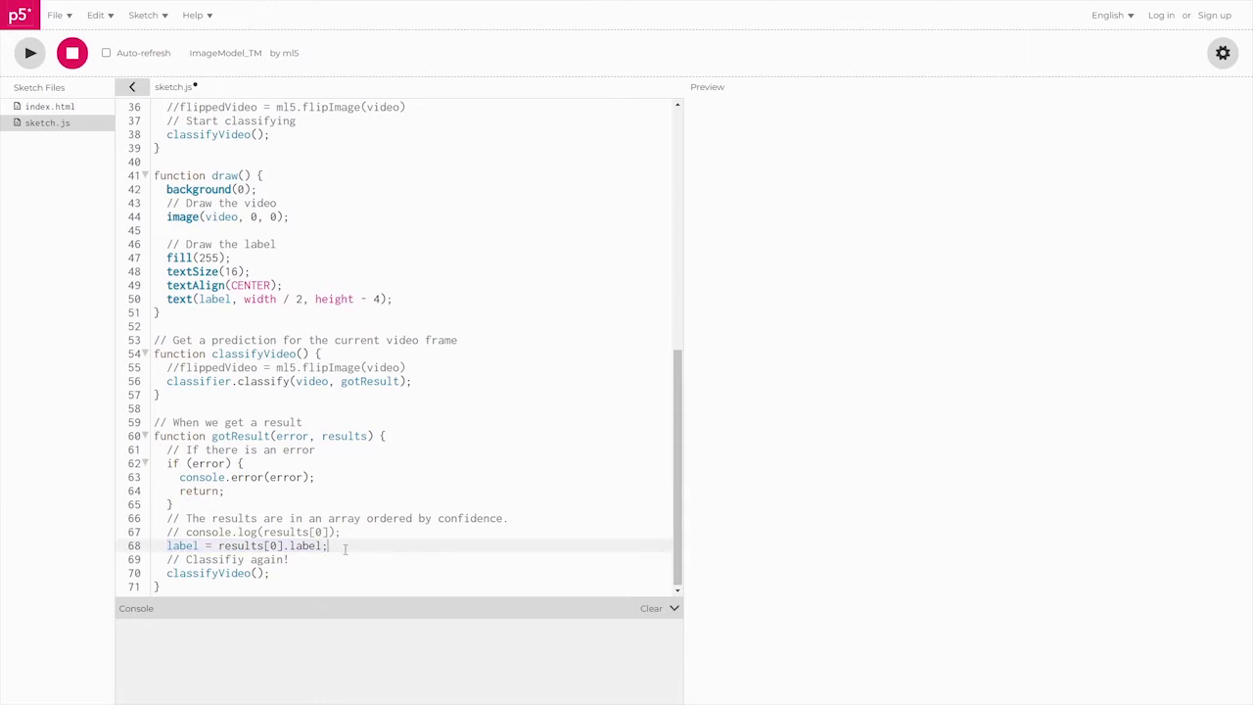
Add ws.send(label); after label = results[0].label; in gotResult, then run the sketch.
double_click(188, 546)
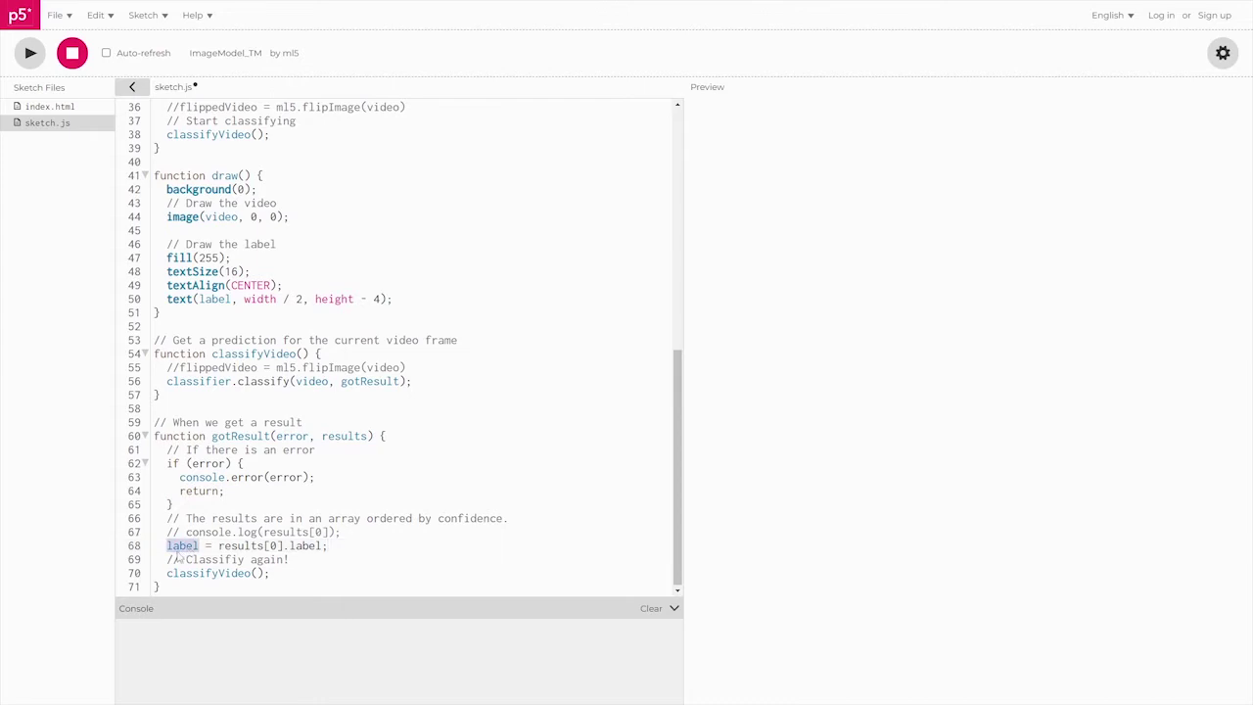
left_click(379, 545)
key("Return")
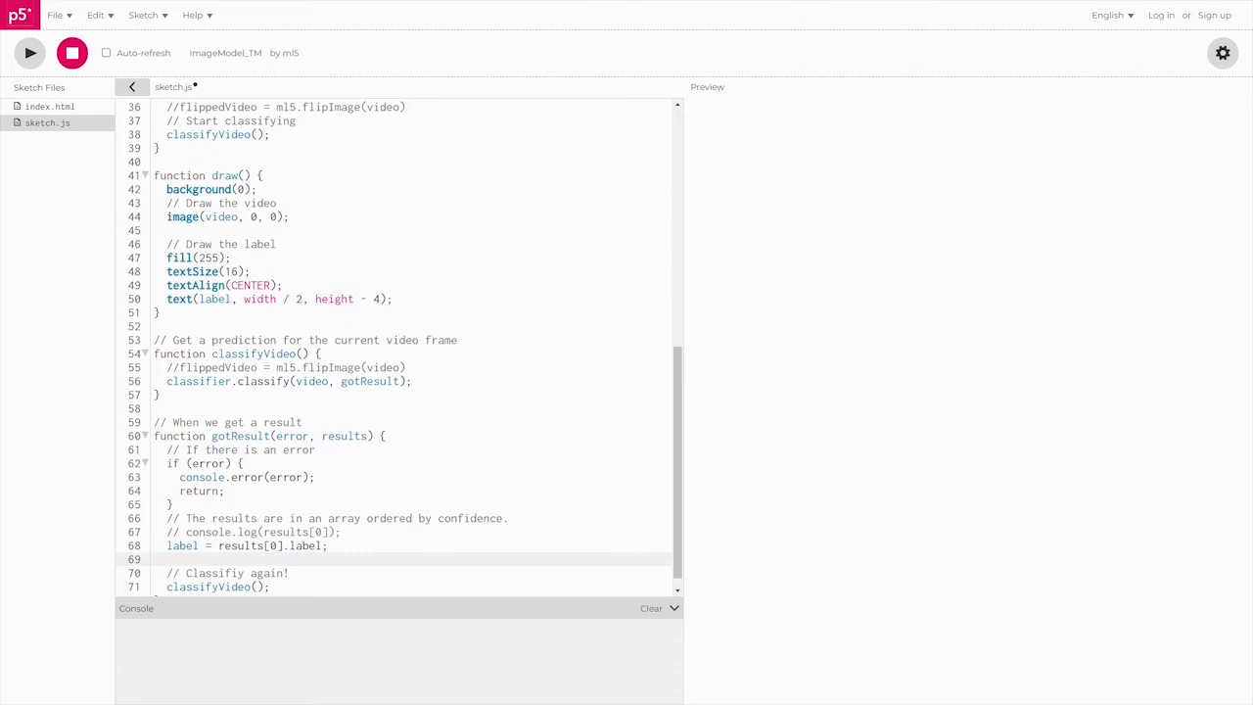
type("w")
type("s.send(")
type("label)")
type(";")
left_click_drag(265, 559, 170, 565)
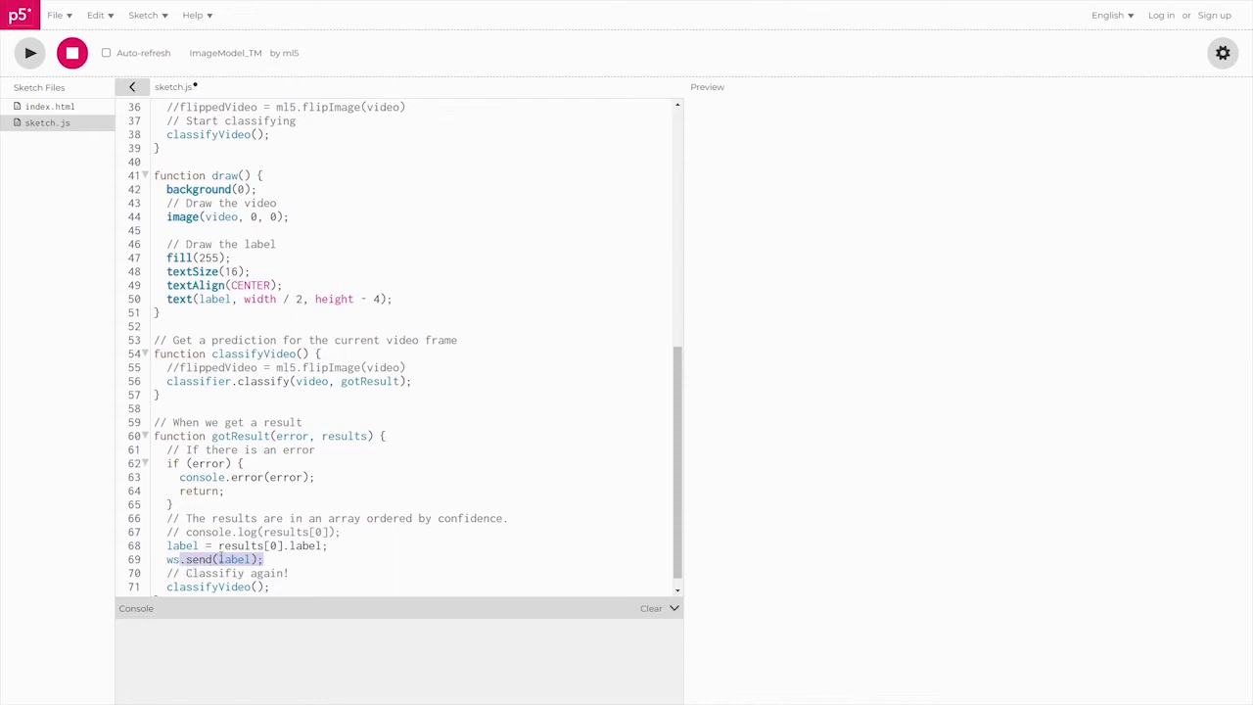
left_click(279, 562)
key("Return")
scroll(426, 525, "down", 1)
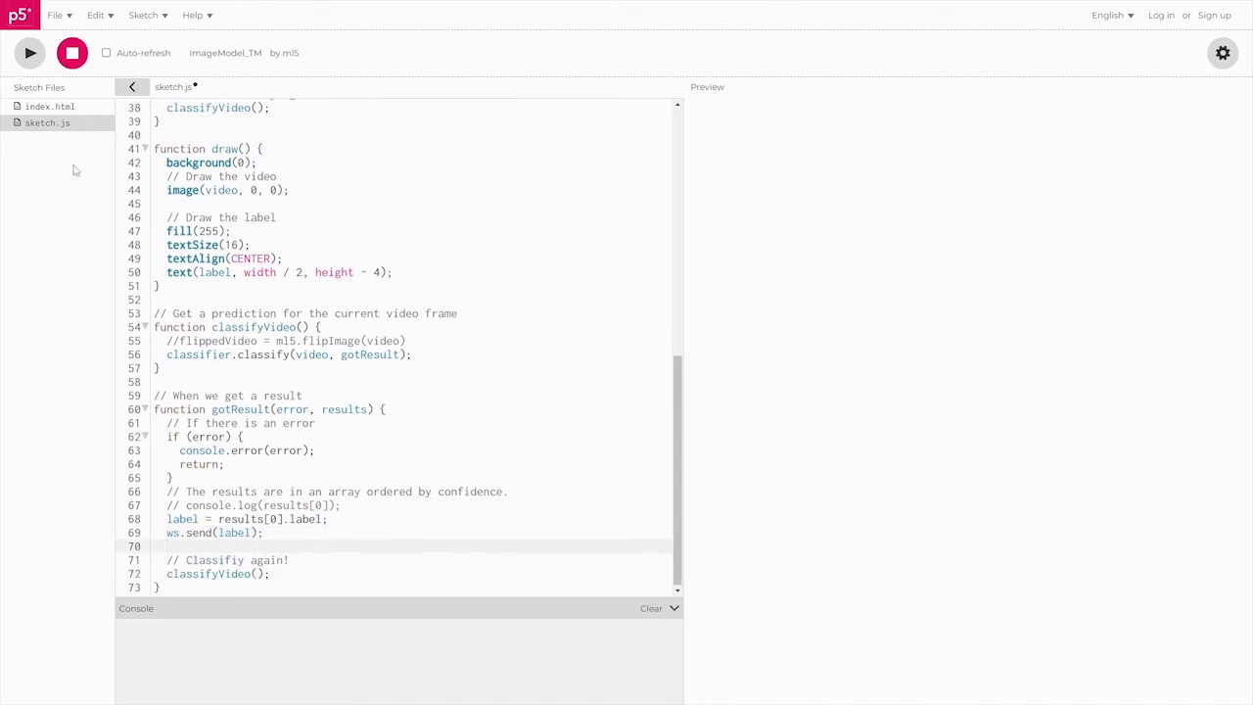
left_click(32, 56)
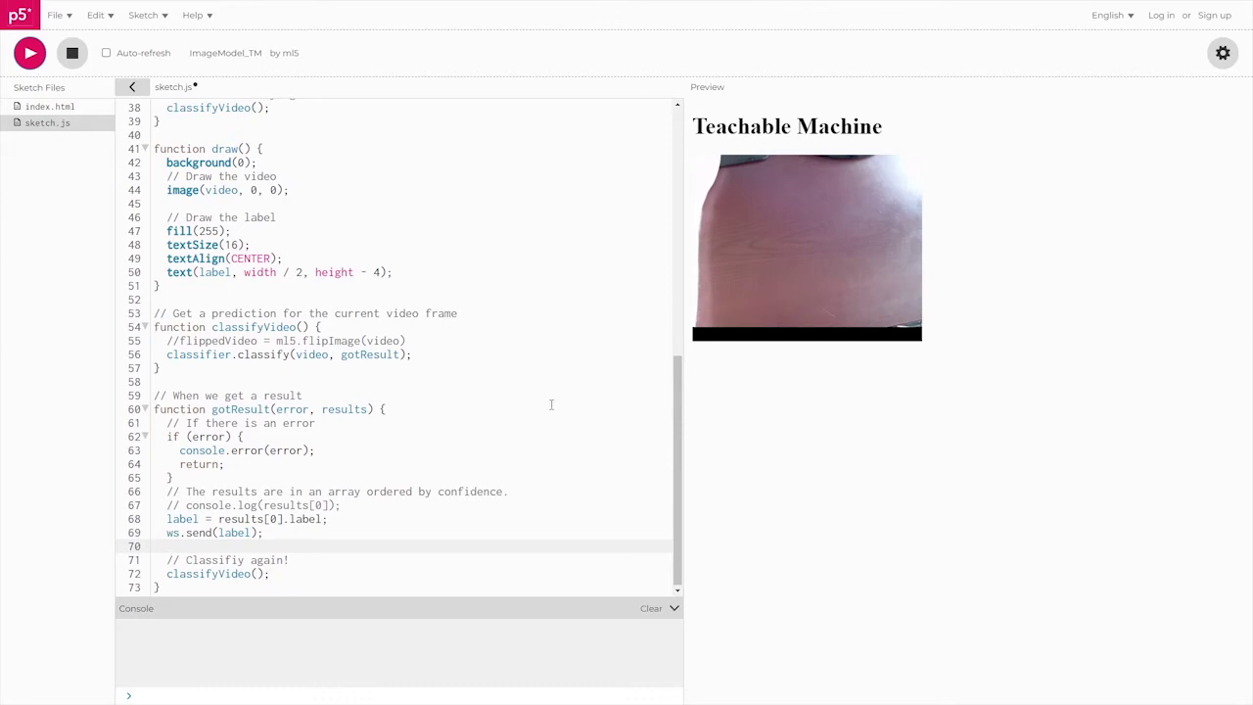
Open the developer console, stop the sketch, clear the console and run the sketch again.
key("ctrl+shift+i")
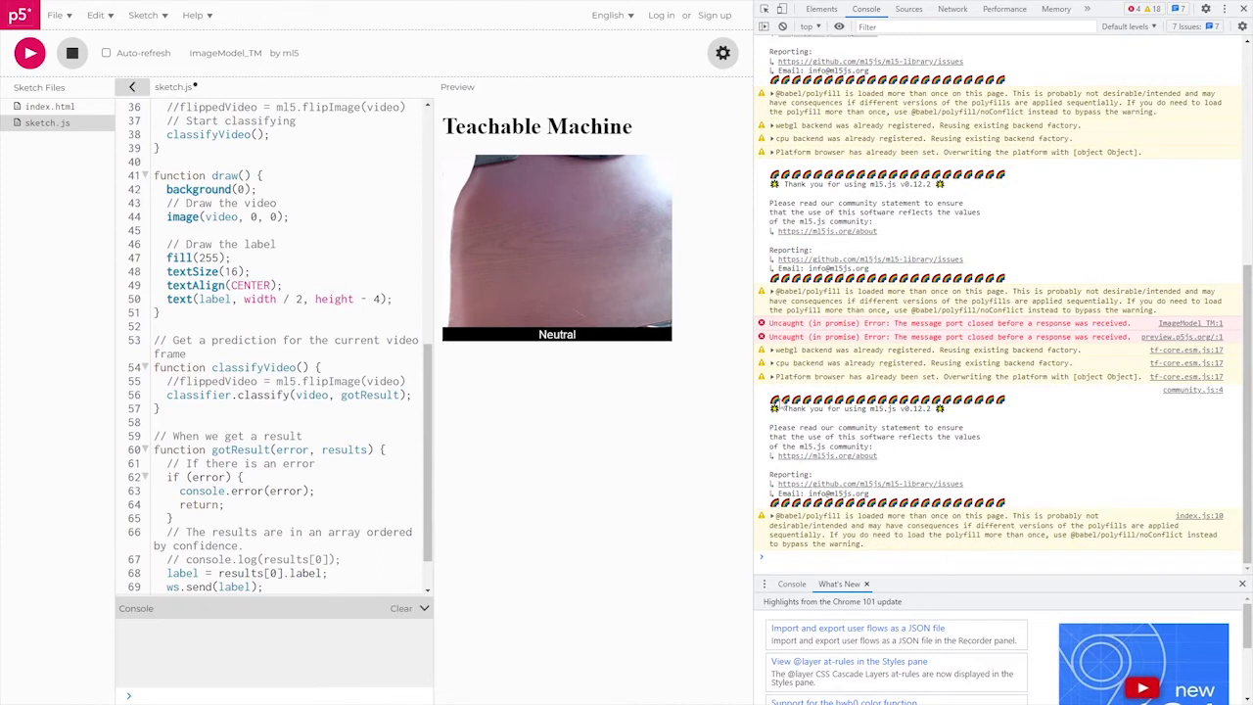
left_click(71, 53)
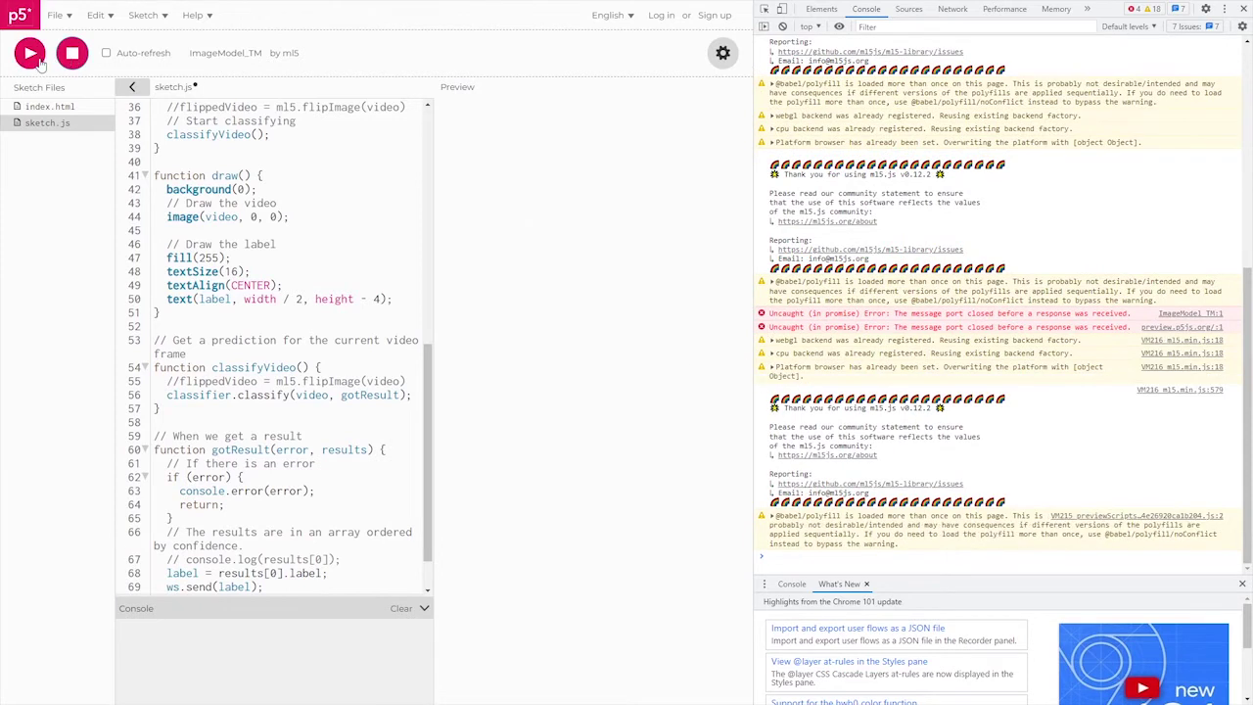
left_click(782, 27)
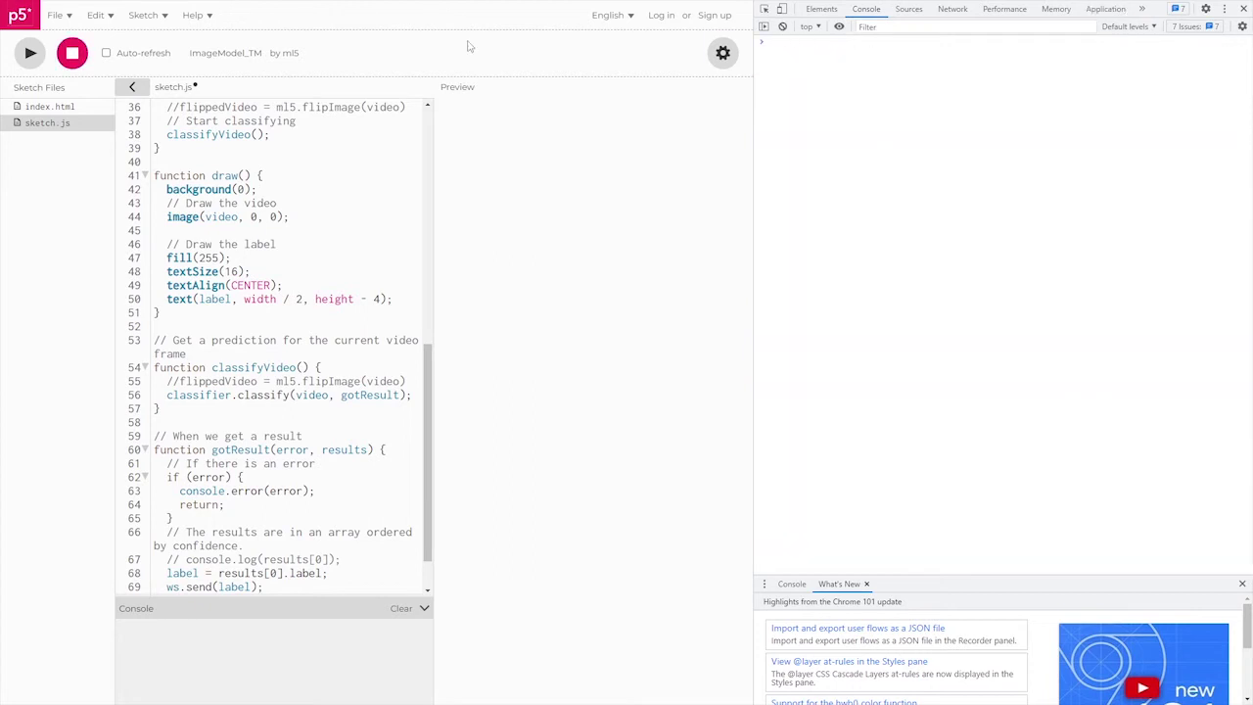
left_click(31, 55)
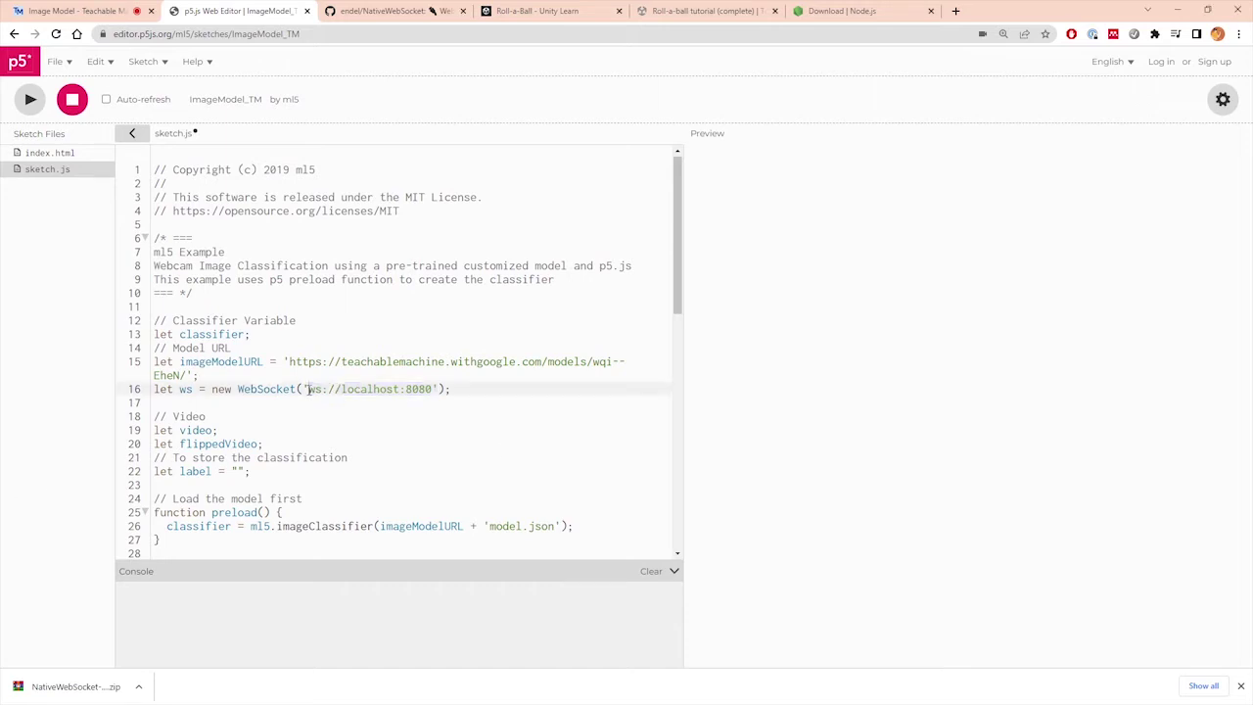
left_click_drag(310, 389, 434, 388)
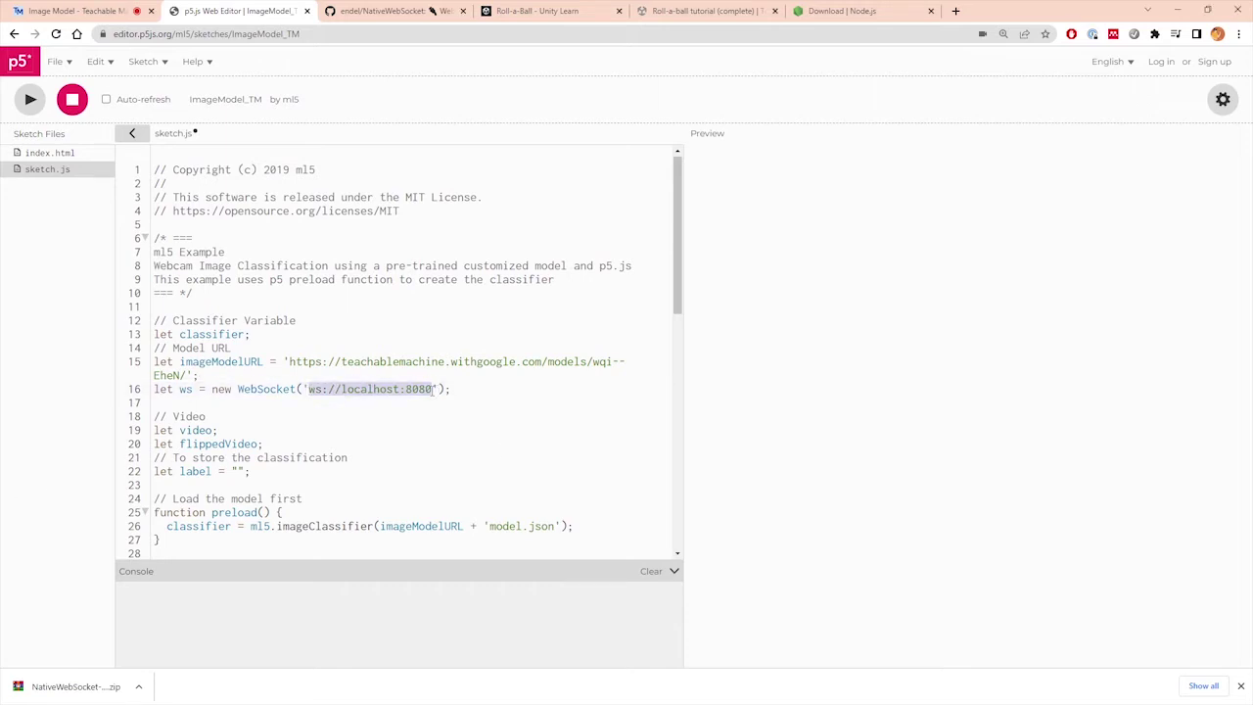
double_click(382, 390)
left_click_drag(406, 389, 434, 388)
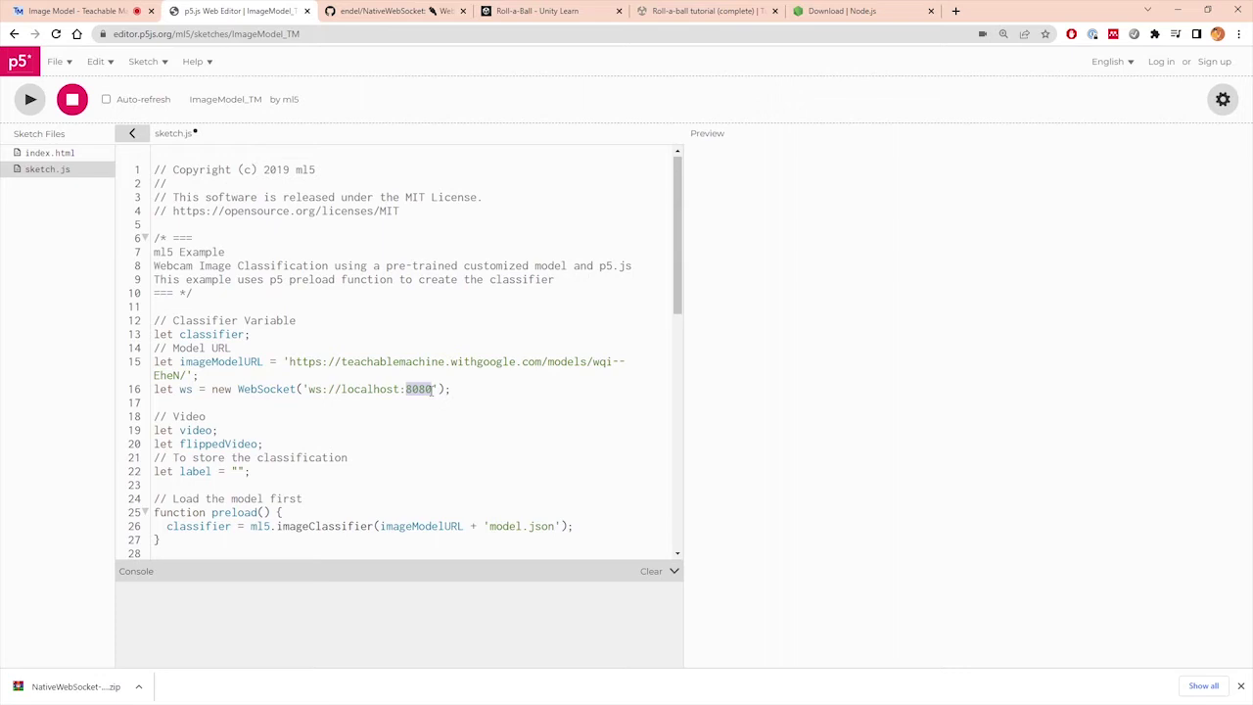
left_click(433, 390)
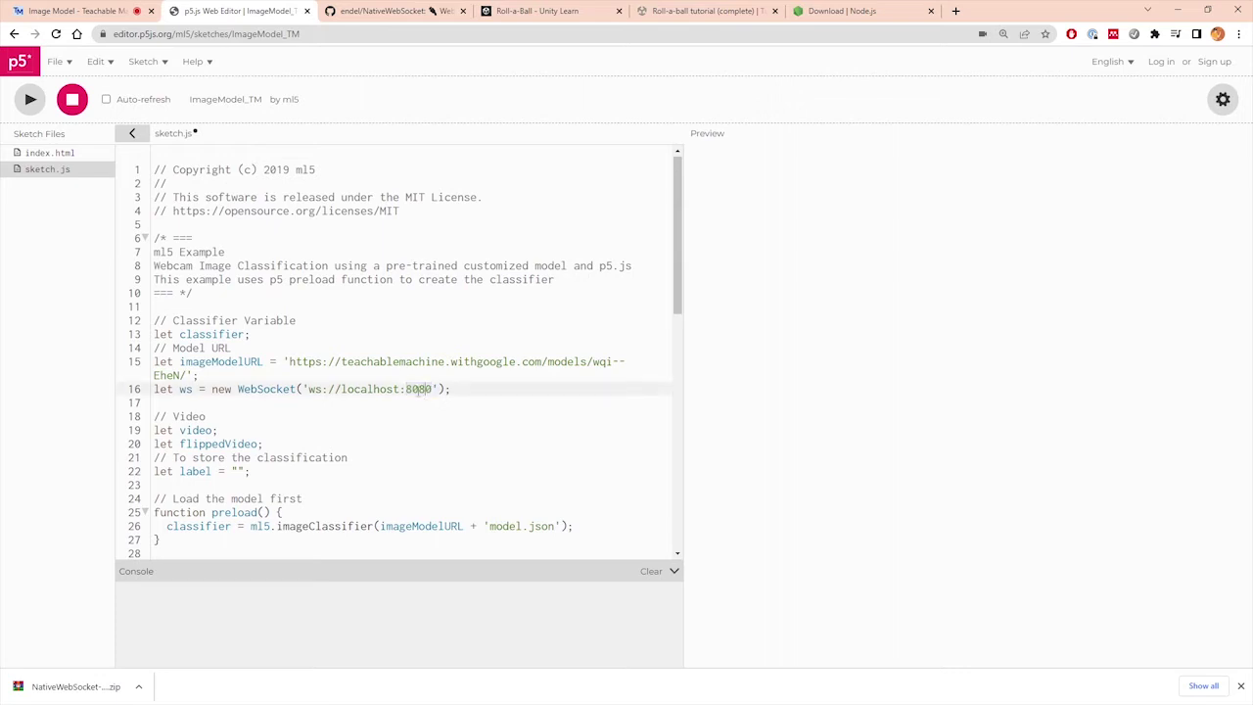
left_click_drag(405, 390, 433, 390)
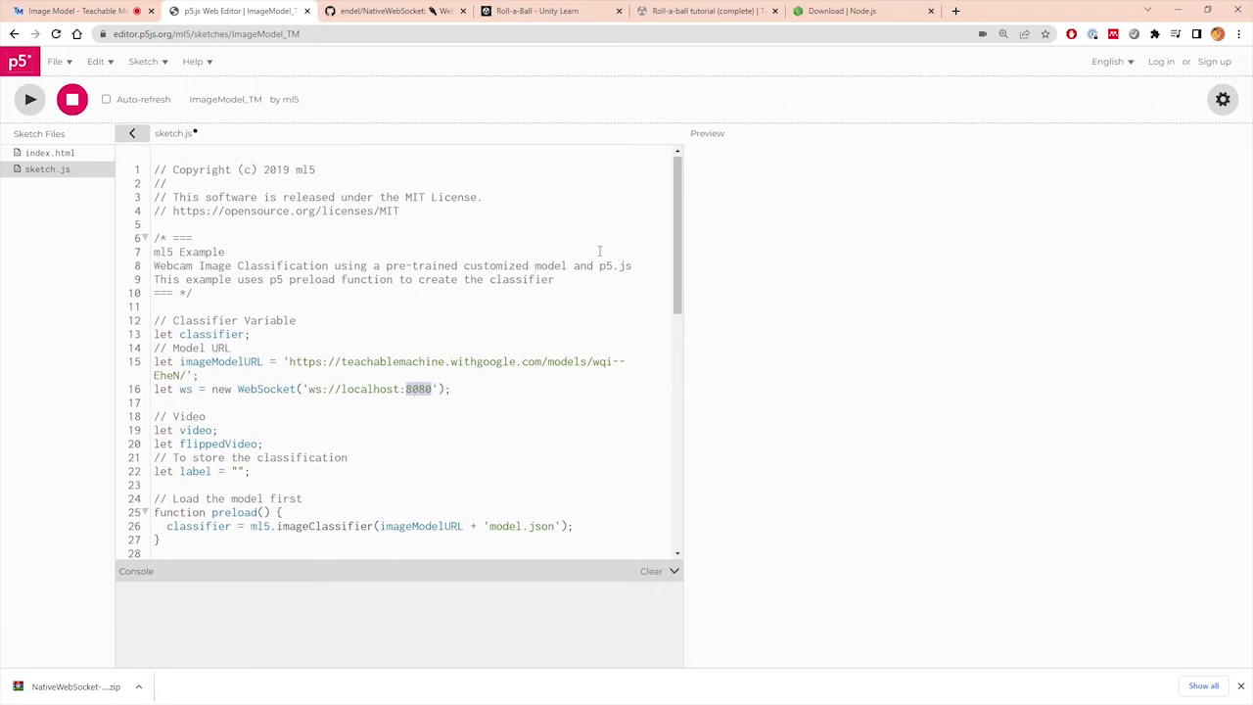
Review the Node.js downloads page offering the LTS 16.15.0 Windows installer and close the downloads bar.
left_click(830, 11)
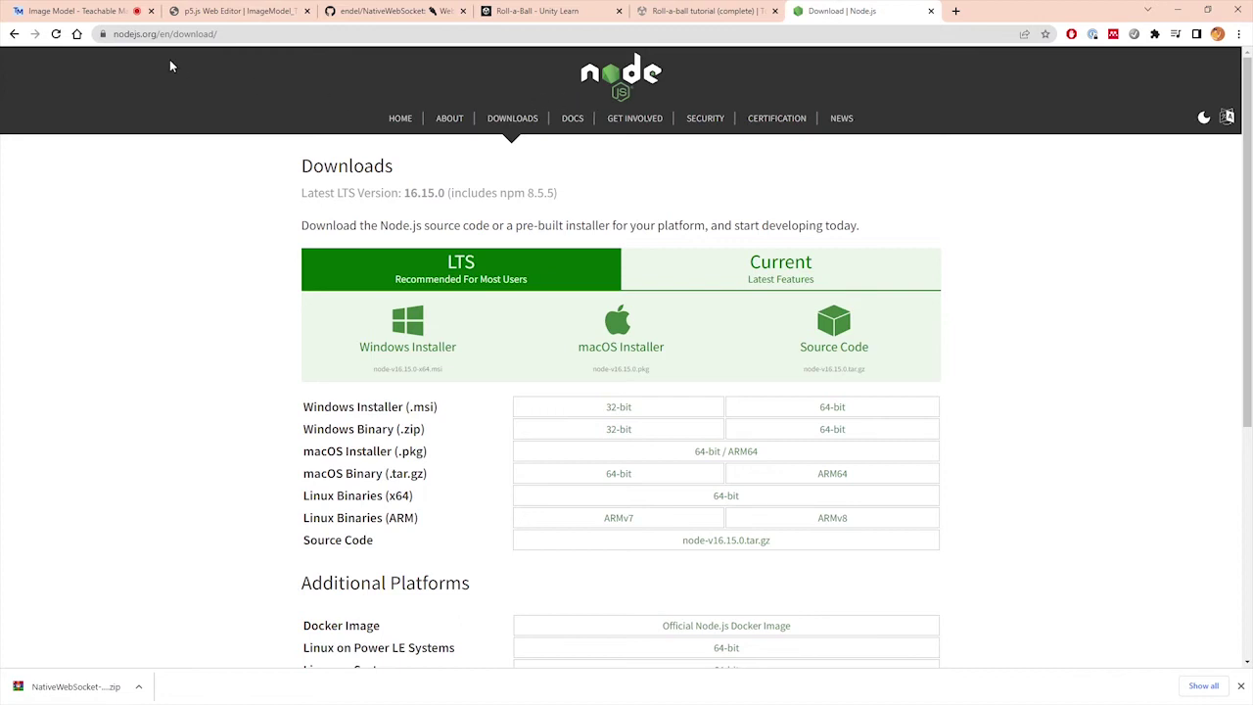
left_click(125, 35)
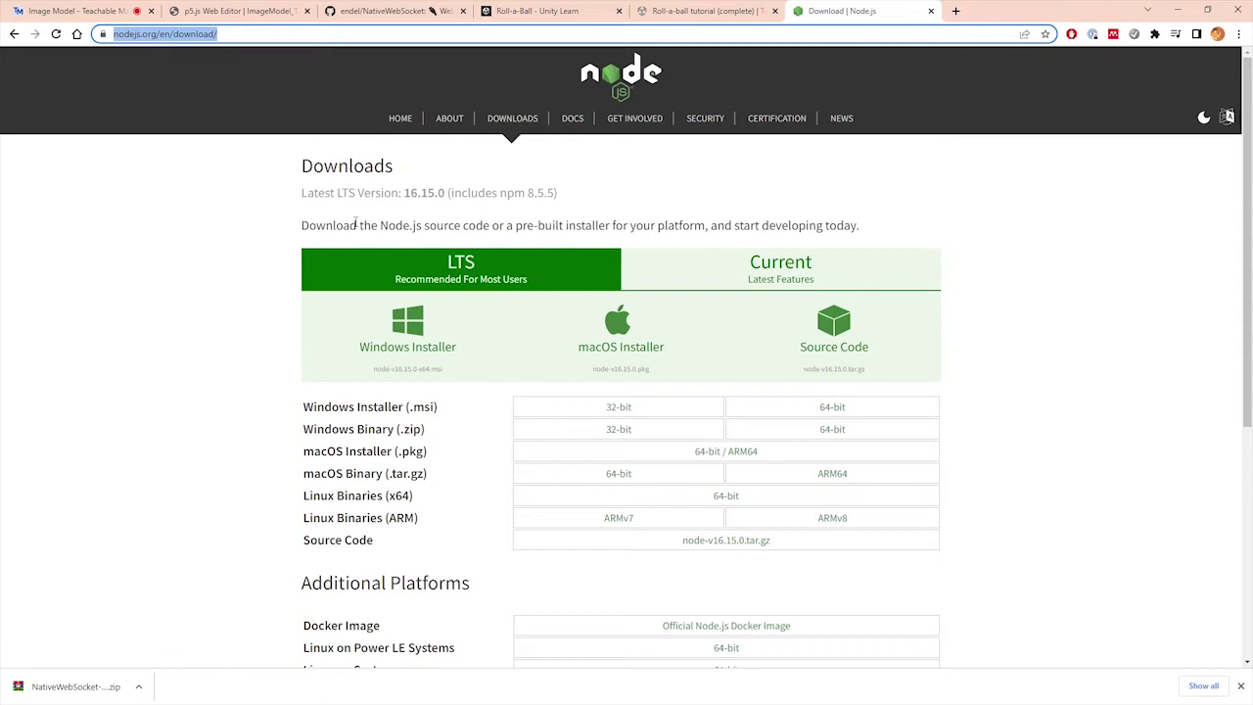
scroll(355, 221, "down", 1)
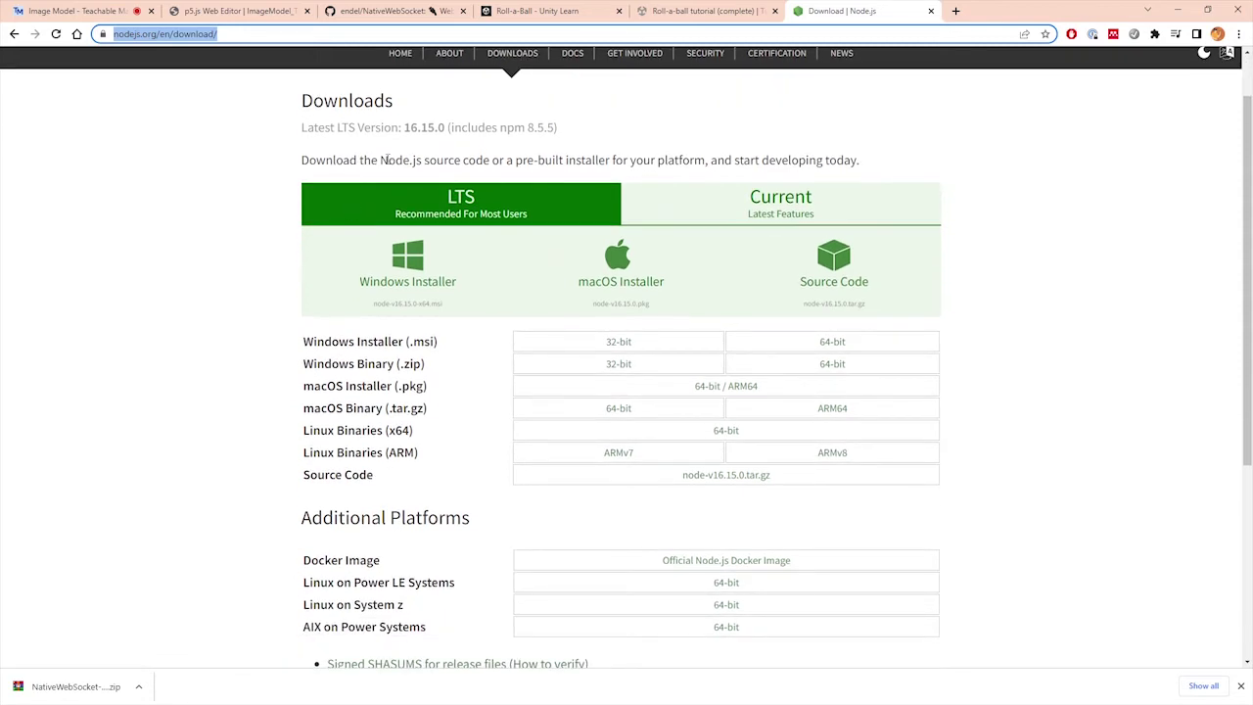
left_click_drag(381, 160, 422, 160)
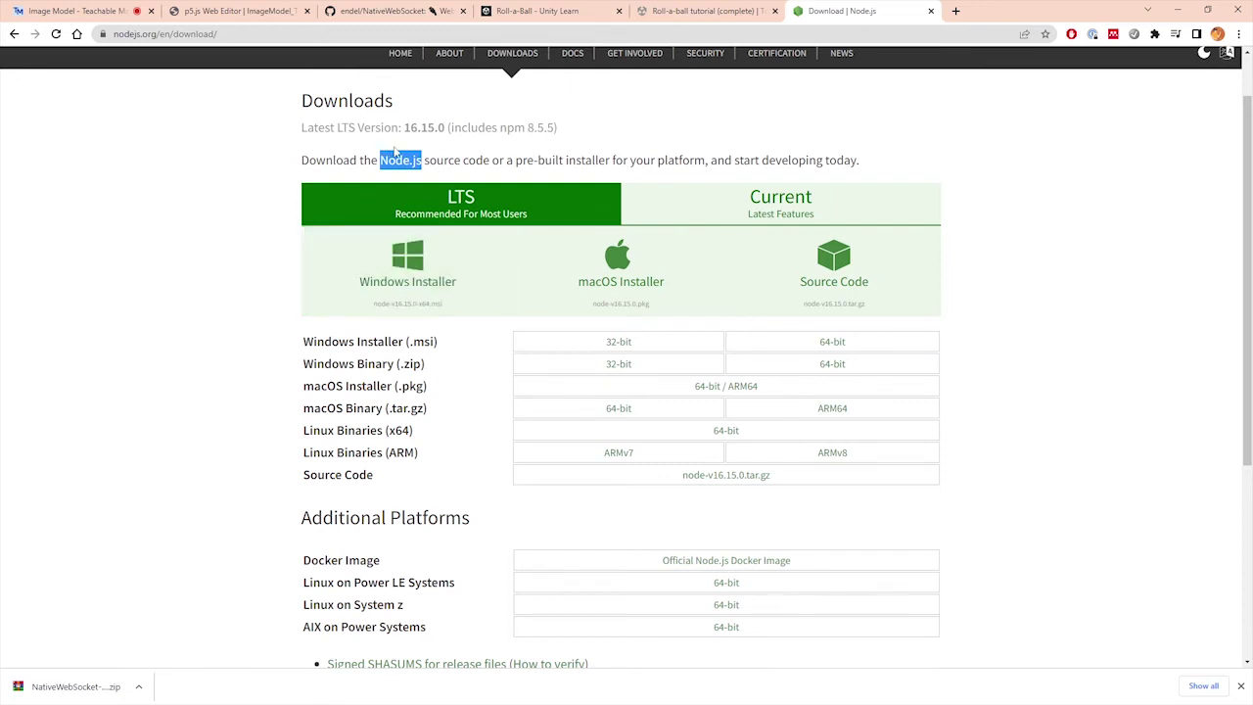
scroll(395, 152, "up", 1)
scroll(400, 230, "down", 2)
scroll(323, 211, "up", 1)
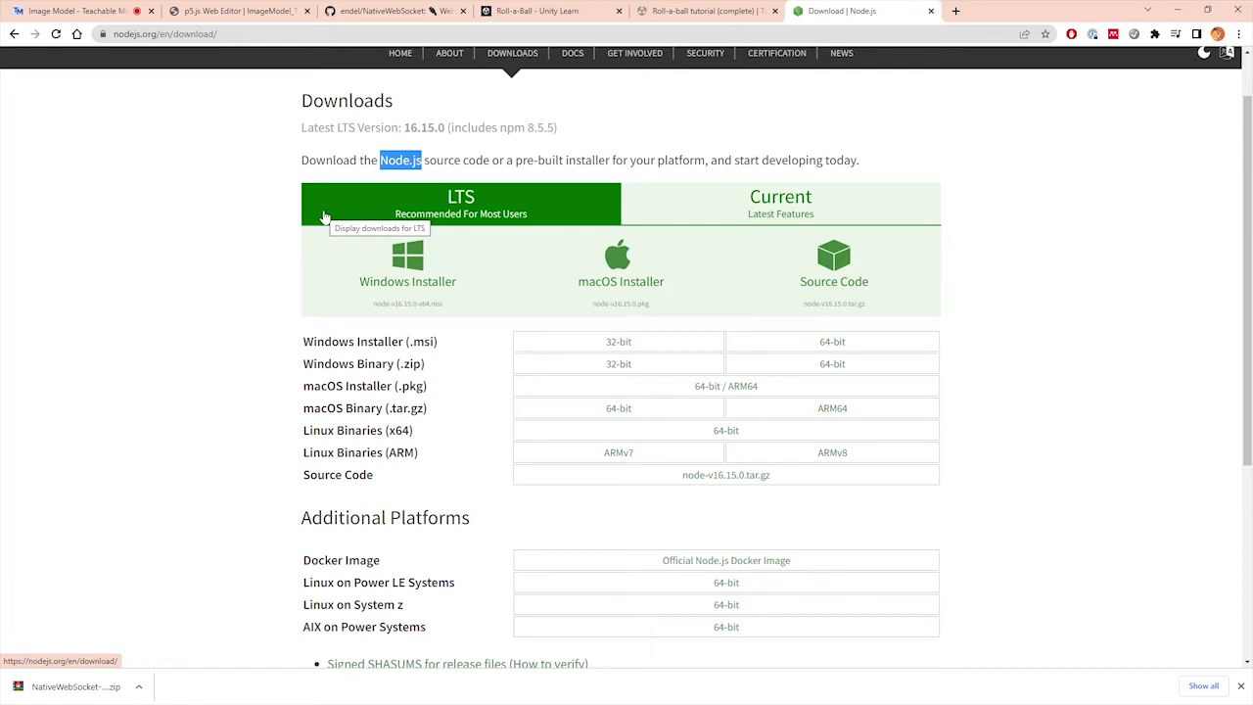
left_click(1240, 686)
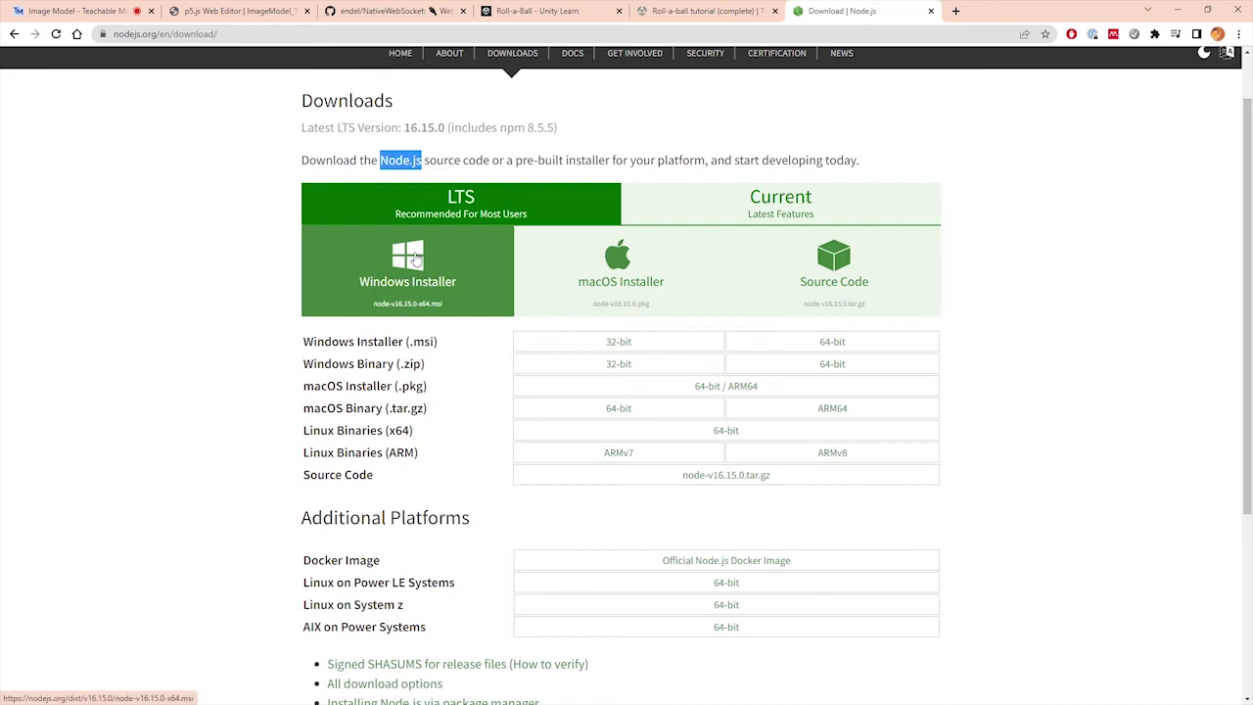
scroll(320, 249, "up", 1)
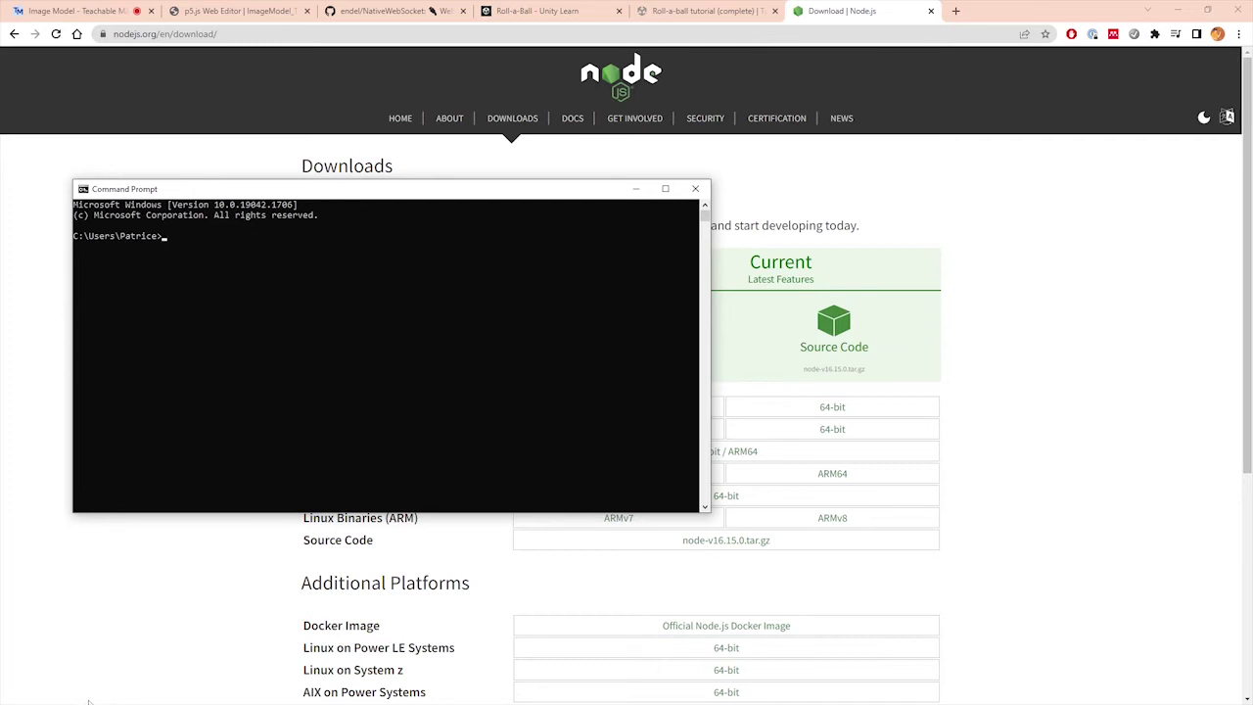
Run node -v to confirm v16.14.2 is installed, and compare it with the site's npm 8.5.5.
left_click_drag(186, 191, 240, 196)
type("node -v")
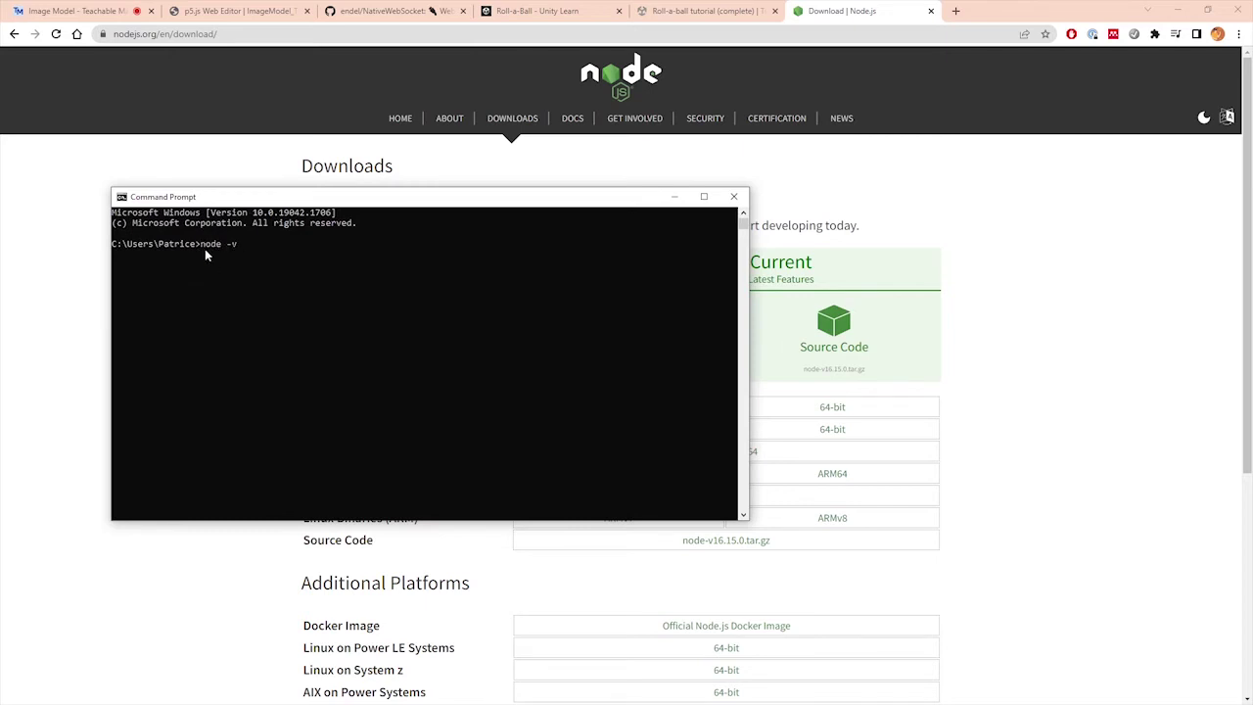
key("Return")
left_click_drag(157, 254, 110, 254)
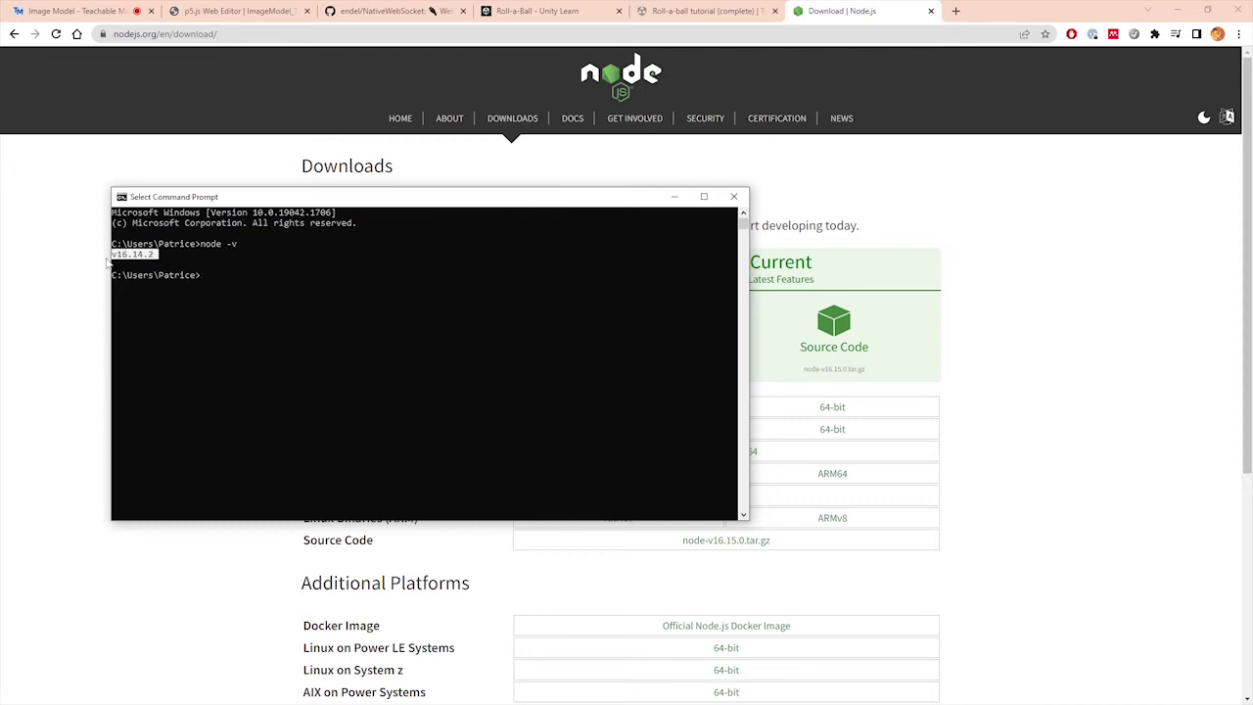
mouse_move(222, 198)
left_mouse_down()
mouse_move(250, 357)
mouse_move(361, 232)
left_mouse_up()
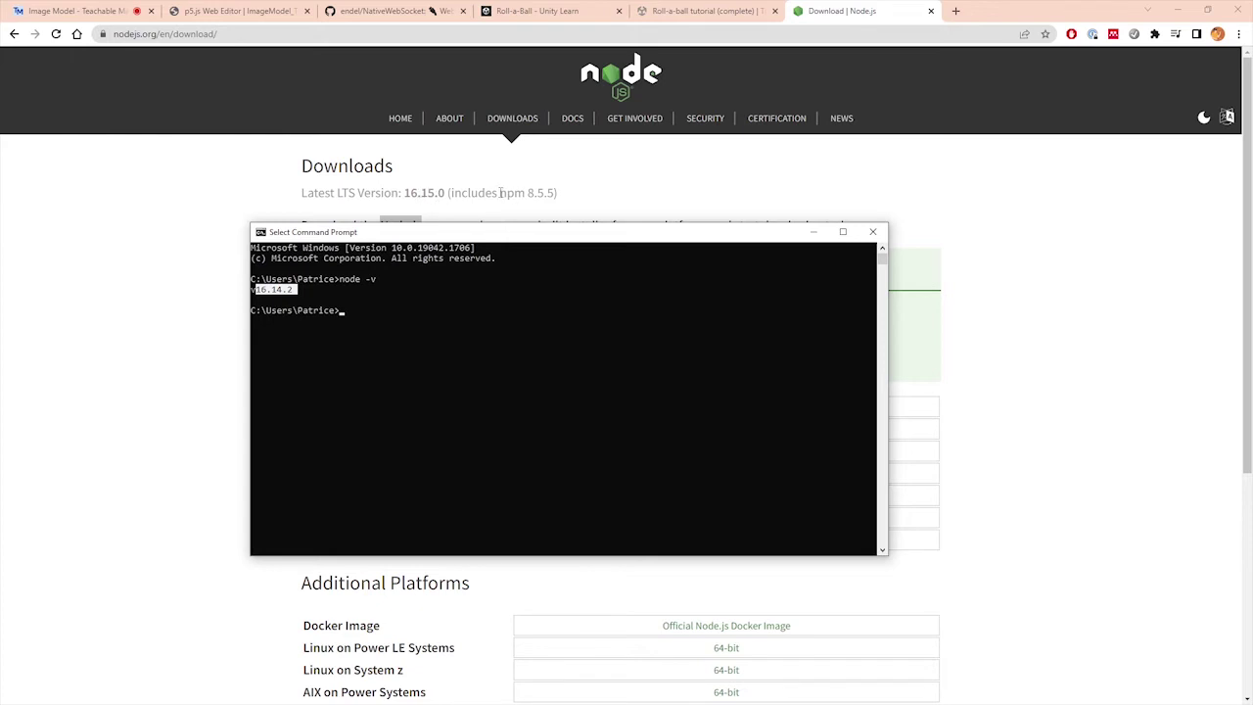
mouse_move(502, 193)
left_mouse_down()
mouse_move(556, 193)
mouse_move(499, 194)
left_mouse_up()
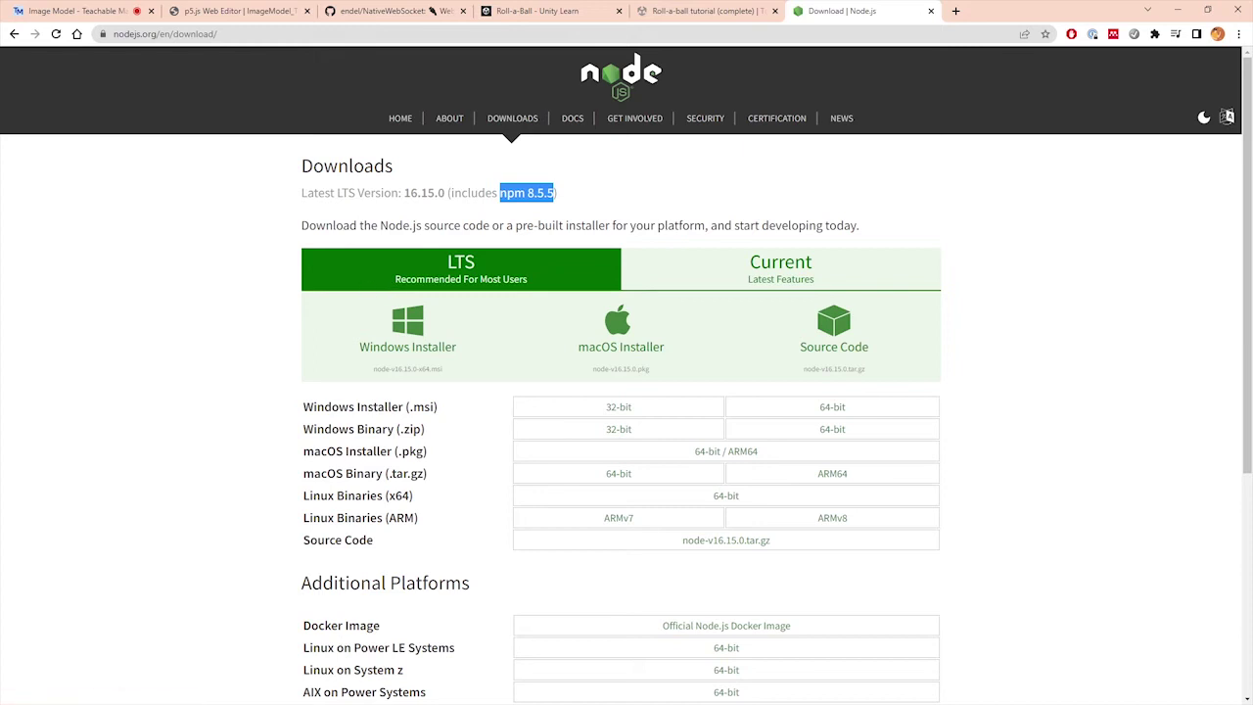
Recheck the reported v16.14.2 in Command Prompt and bring up the empty Serveur_Node folder.
key("alt+Tab")
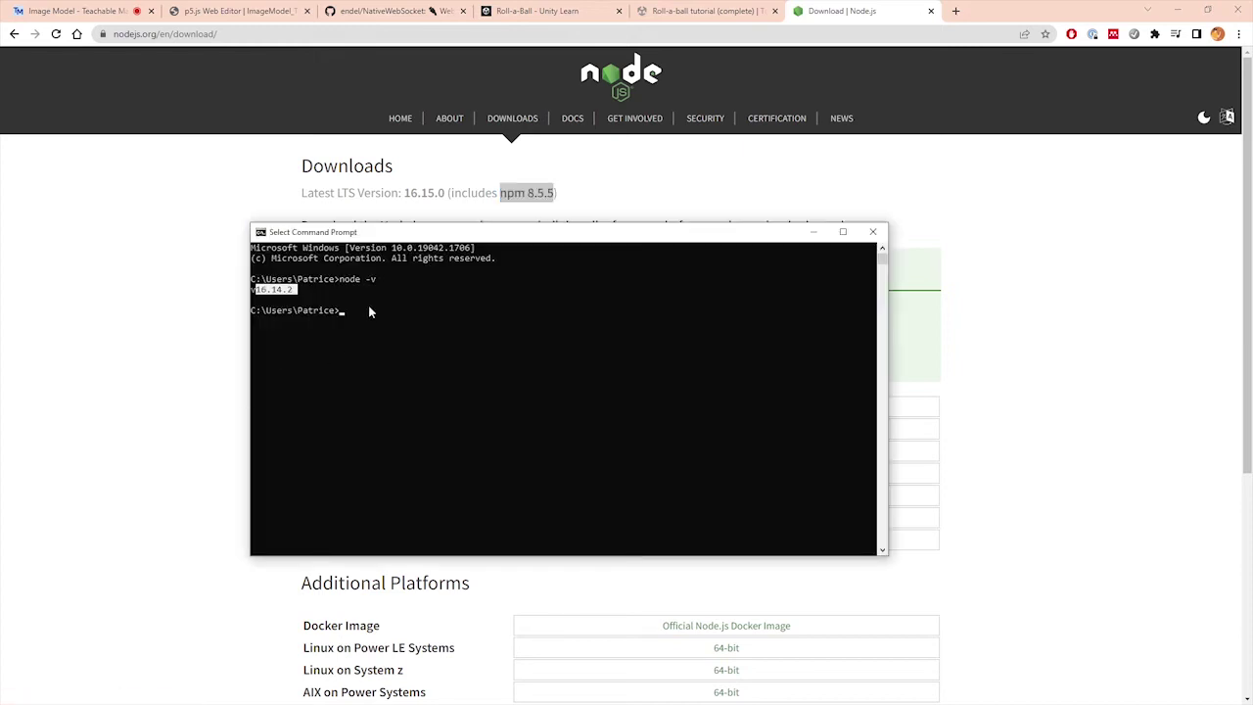
left_click(369, 308)
left_click_drag(309, 289, 252, 289)
left_click(311, 289)
double_click(343, 280)
left_click(338, 290)
left_click_drag(333, 235, 338, 164)
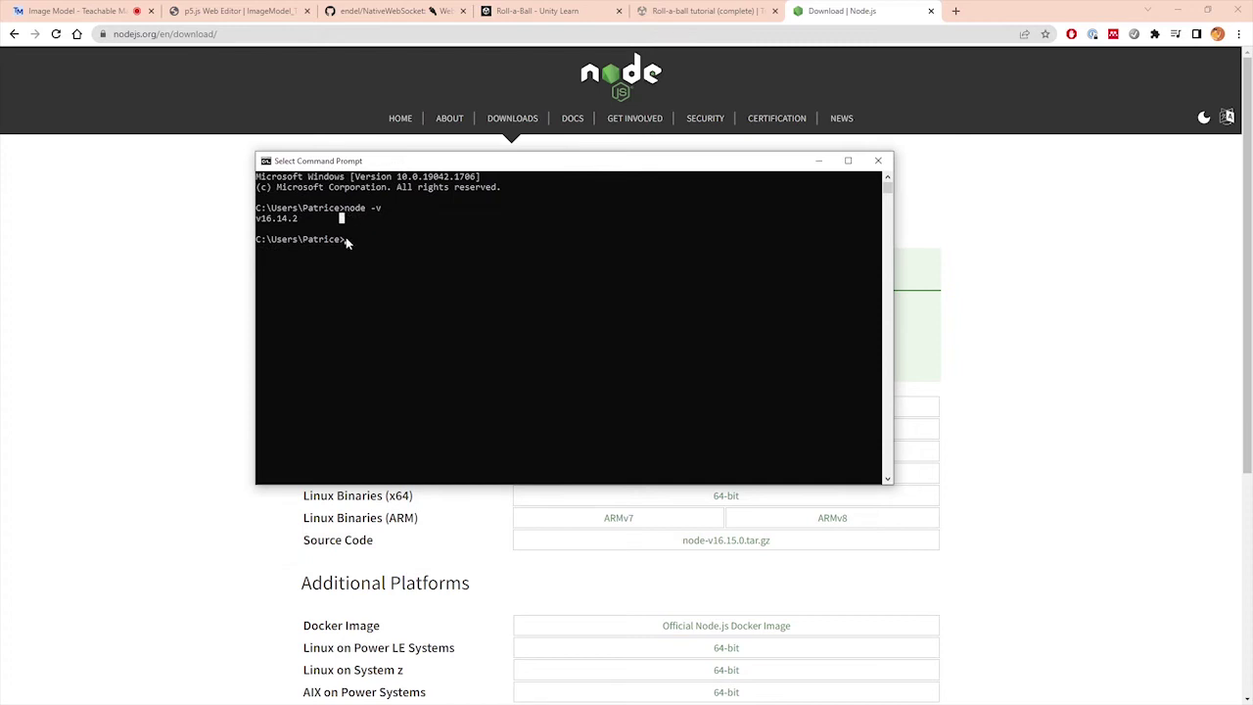
key("super+Left")
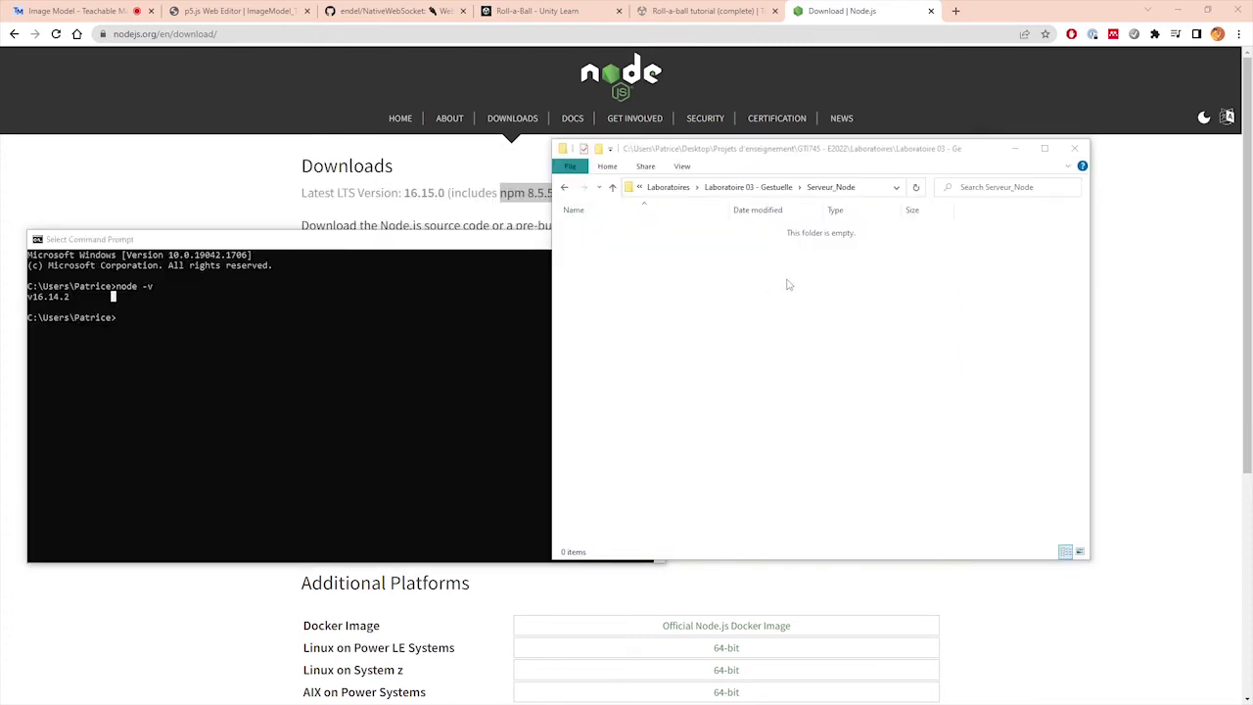
Create a new text document in Serveur_Node, rename it index.js and accept the extension change.
left_click_drag(697, 152, 686, 150)
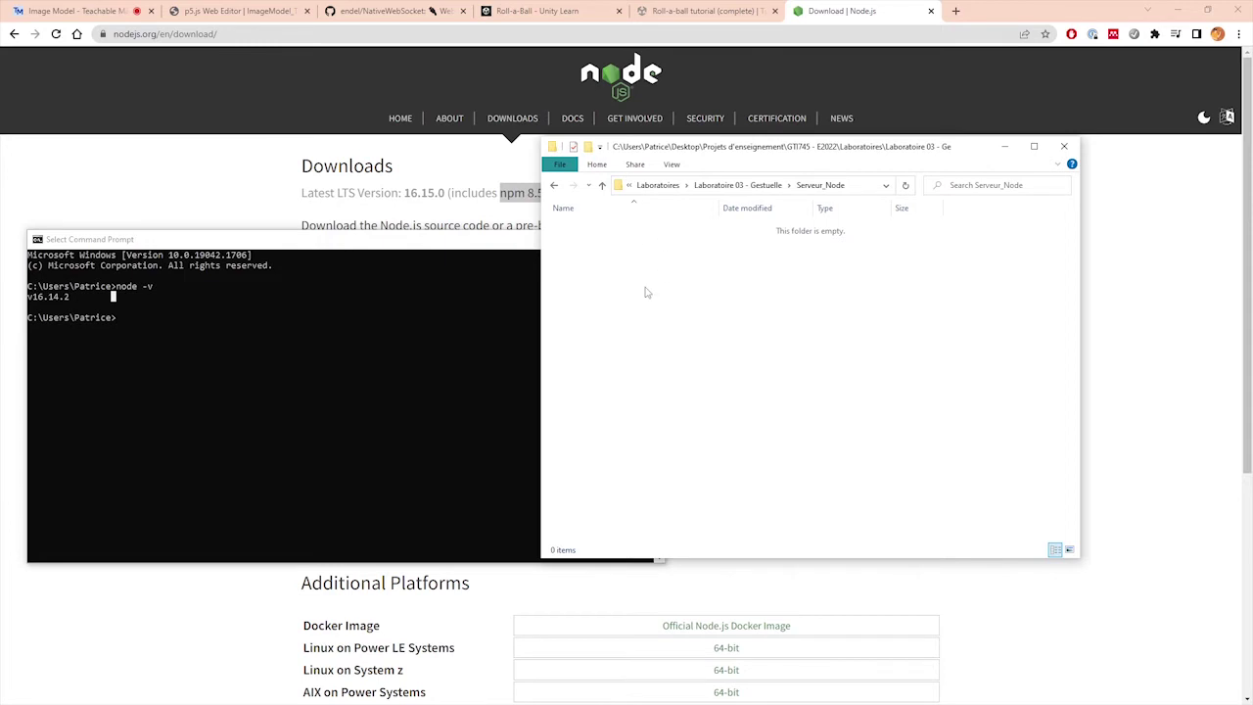
right_click(645, 289)
mouse_move(708, 477)
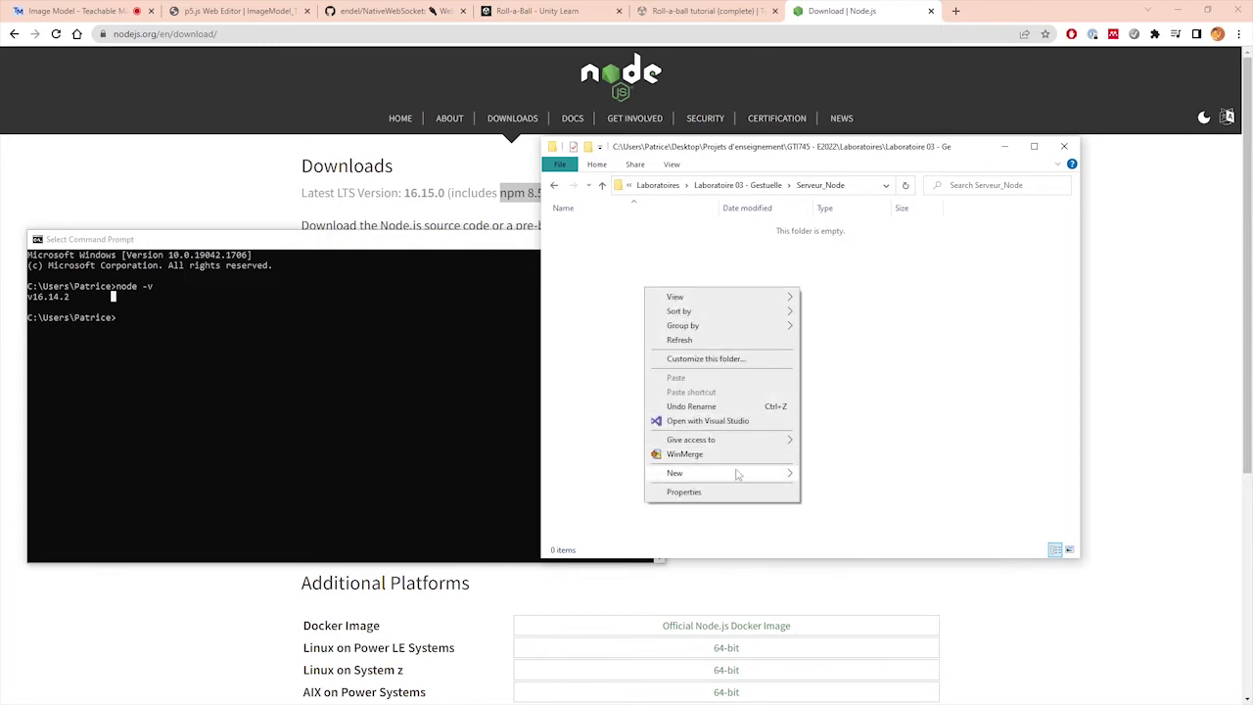
left_click(848, 611)
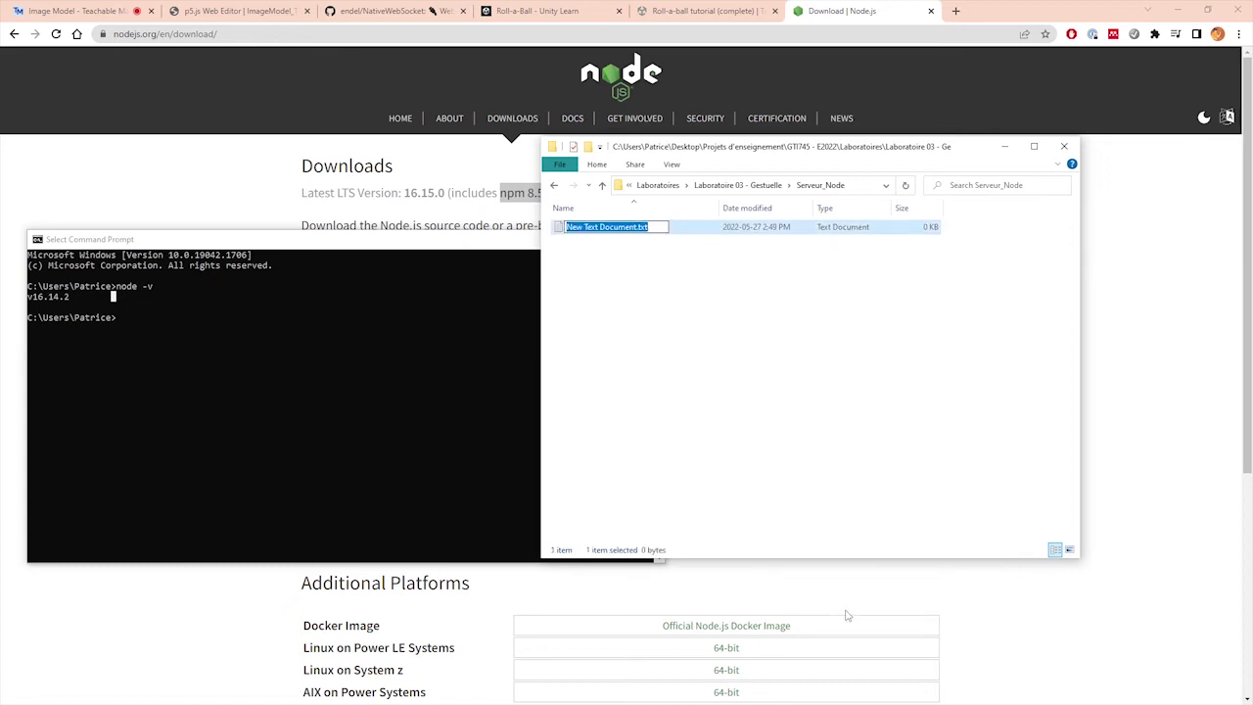
type("index.js")
key("Return")
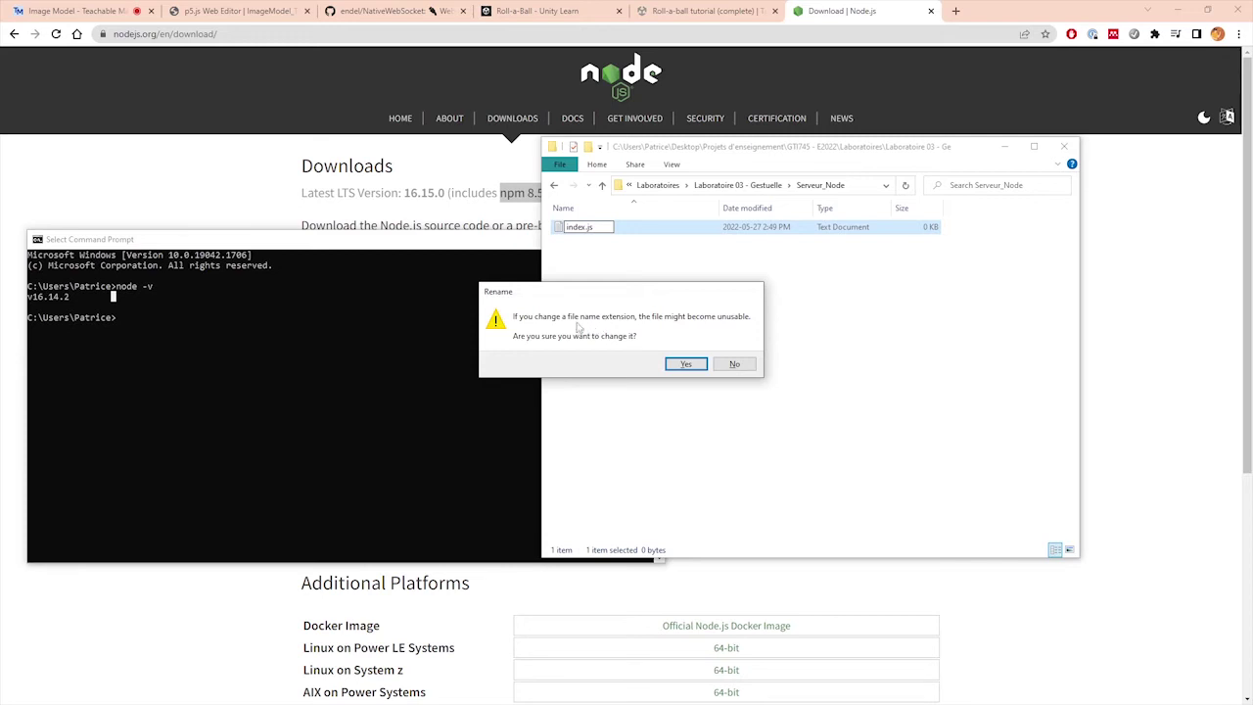
left_click(687, 364)
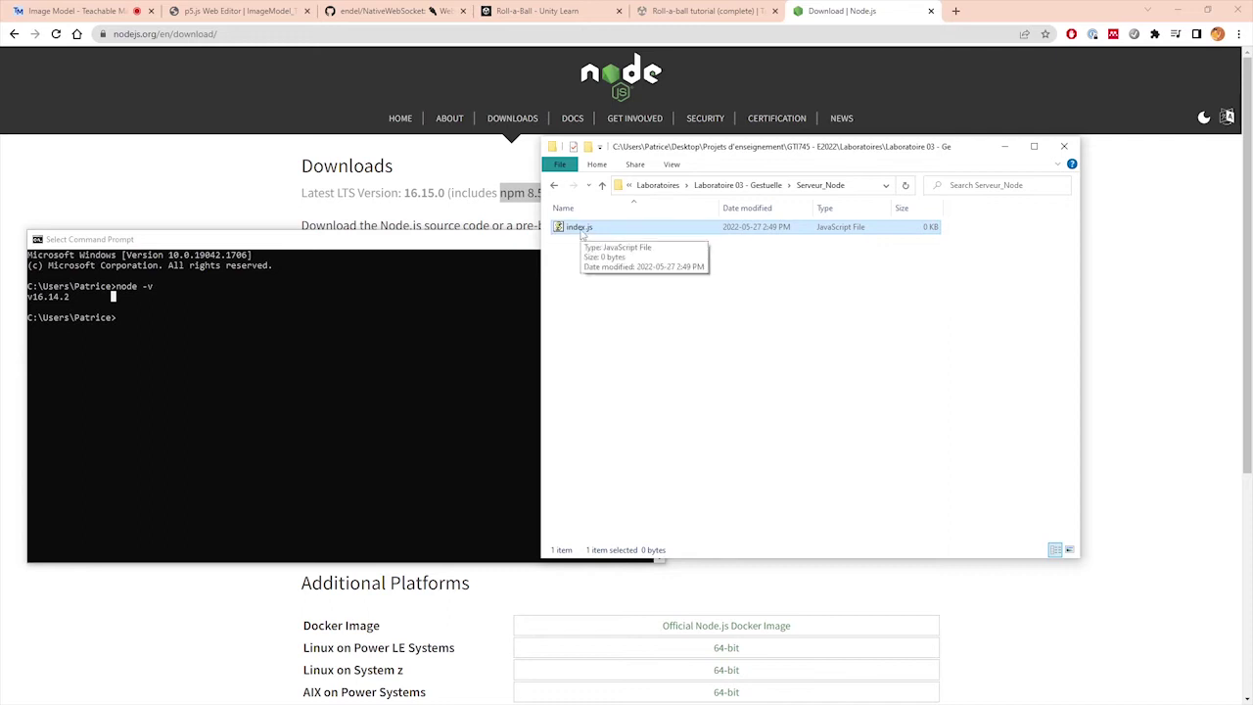
left_click(862, 190)
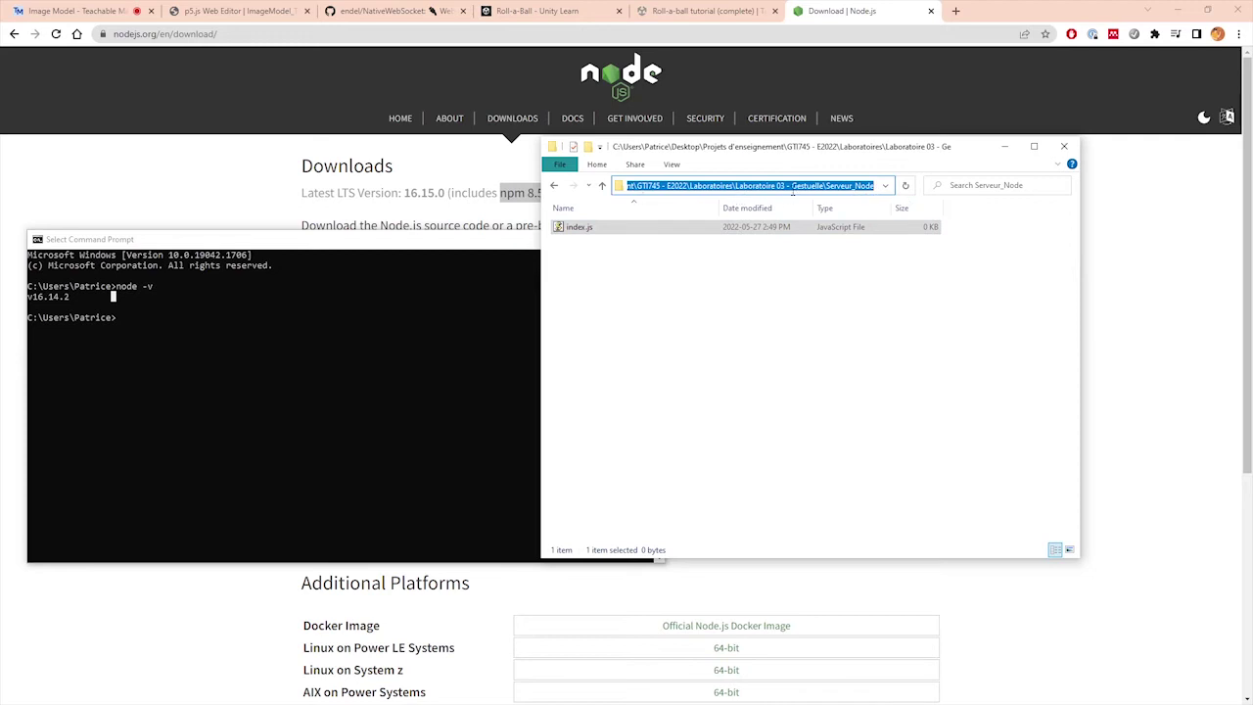
Copy the Serveur_Node folder path and cd into it in Command Prompt.
left_click(788, 185)
key("ctrl+a")
left_click(333, 339)
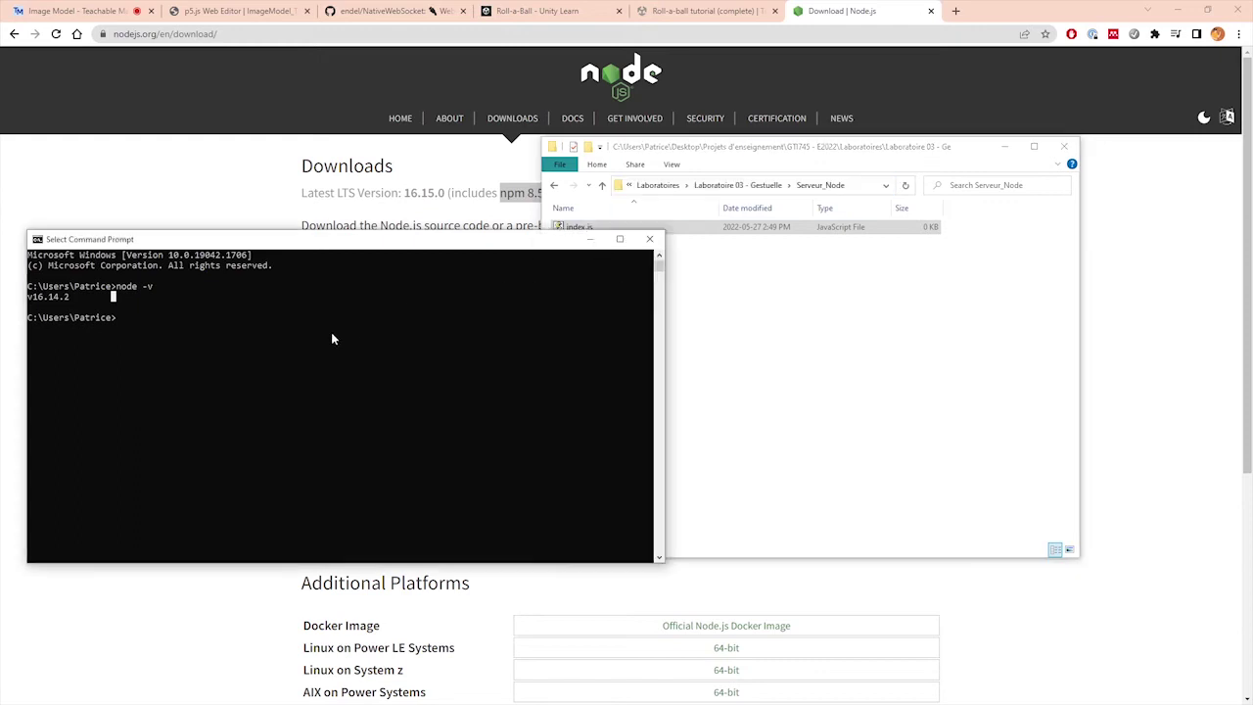
left_click_drag(208, 241, 230, 193)
left_click(165, 282)
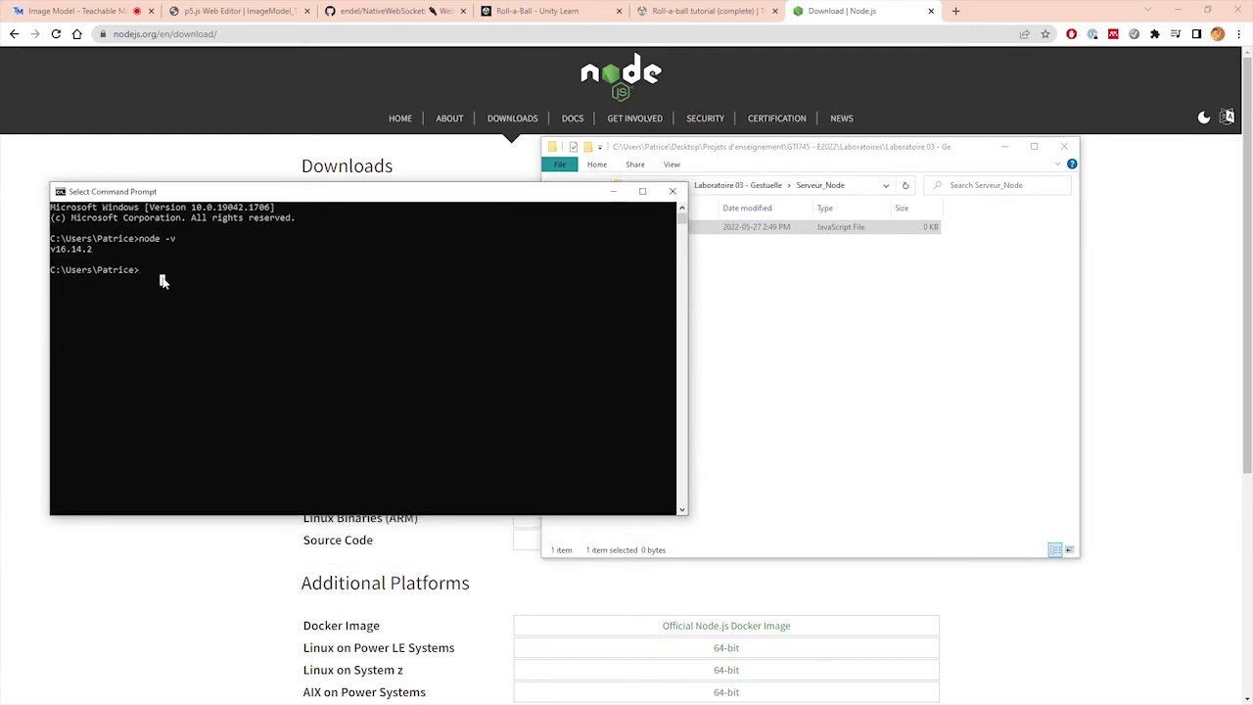
type("cd")
type(" C:\\Users\\Patrice\\Desktop\\Projets d'enseignement\\GTI745 - E2022\\Laboratoires\\Laboratoire 03 - Gestuelle\\Serveur_Node")
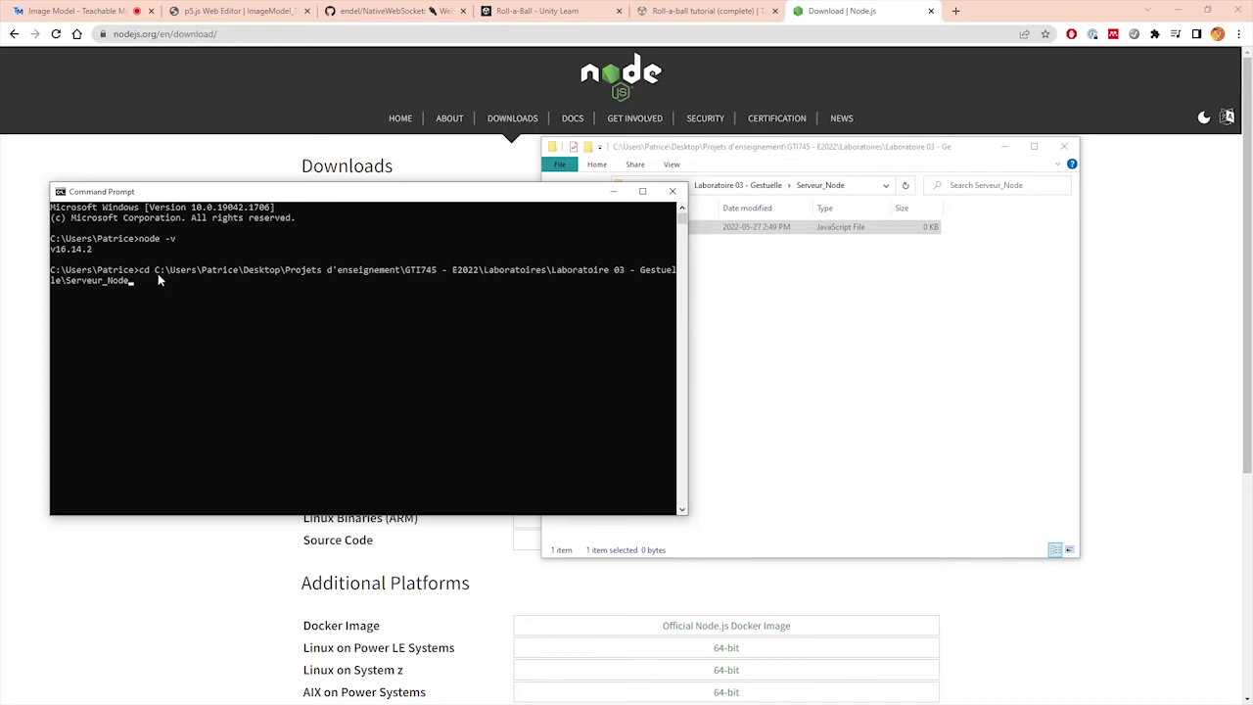
key("Return")
Run npm init with default name serveur_node and empty description, writing package.json.
left_click_drag(366, 191, 329, 159)
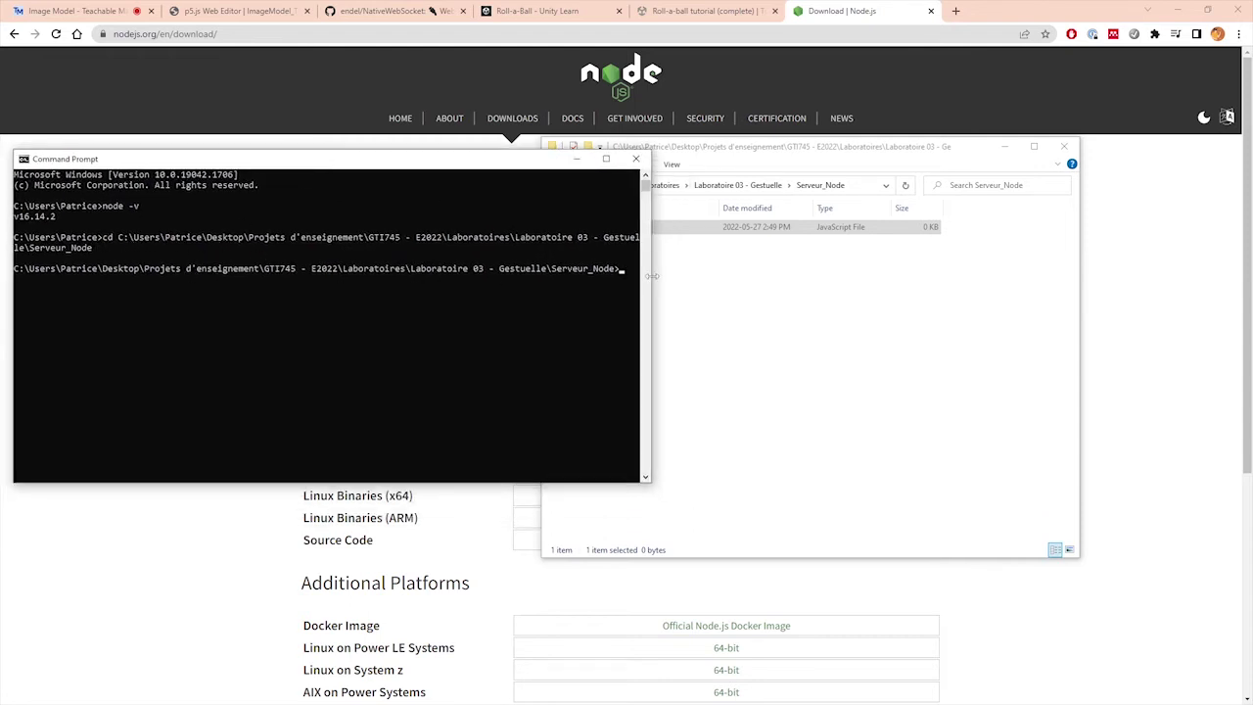
left_click_drag(652, 276, 766, 275)
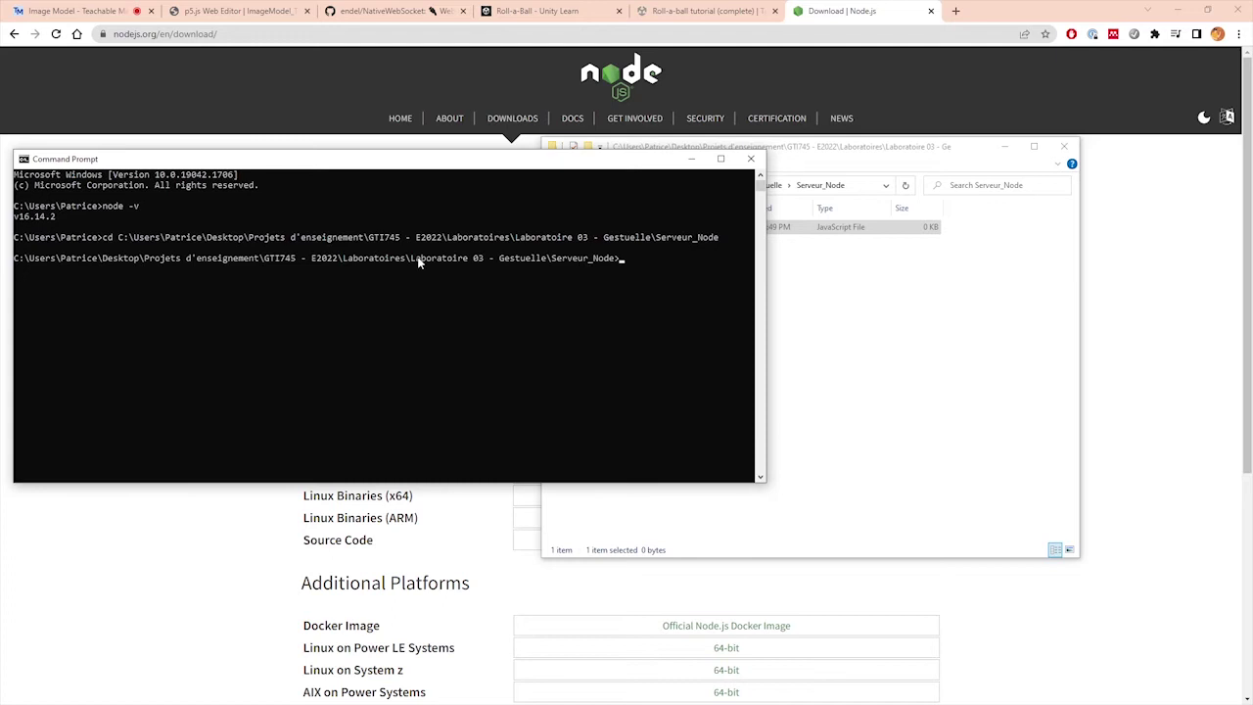
mouse_move(370, 163)
left_mouse_down()
mouse_move(368, 185)
mouse_move(358, 181)
left_mouse_up()
type("npm init")
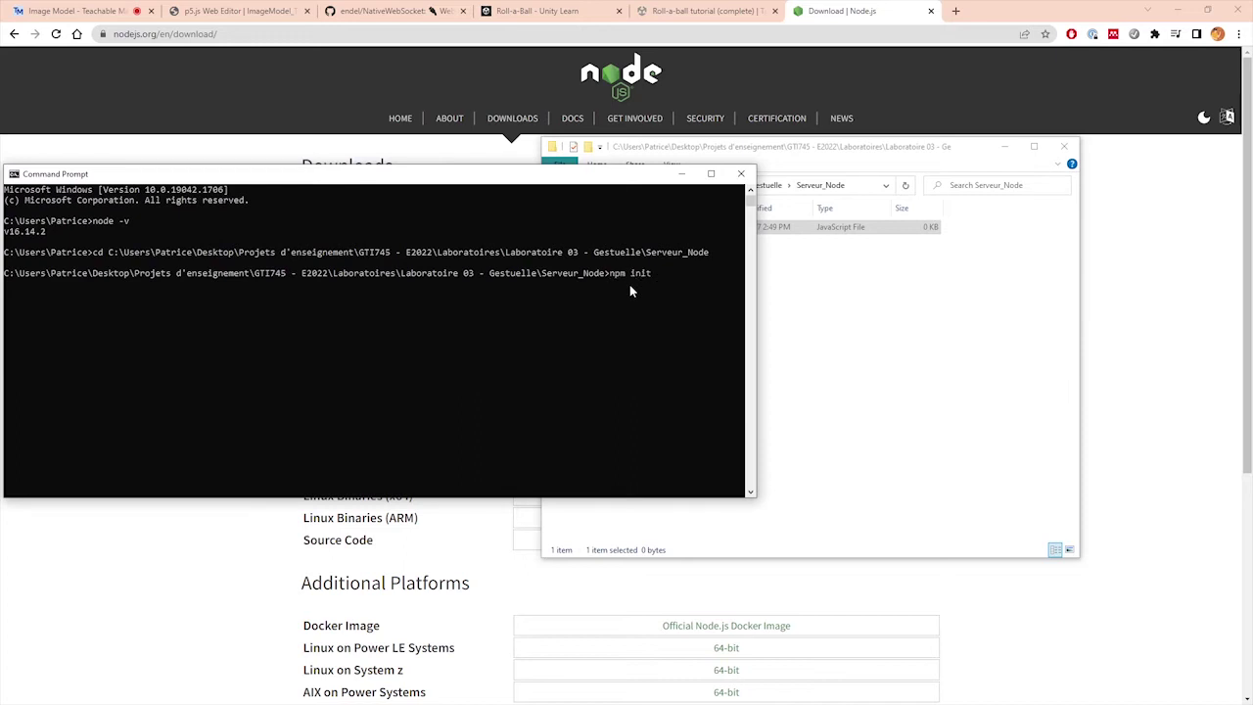
key("Return")
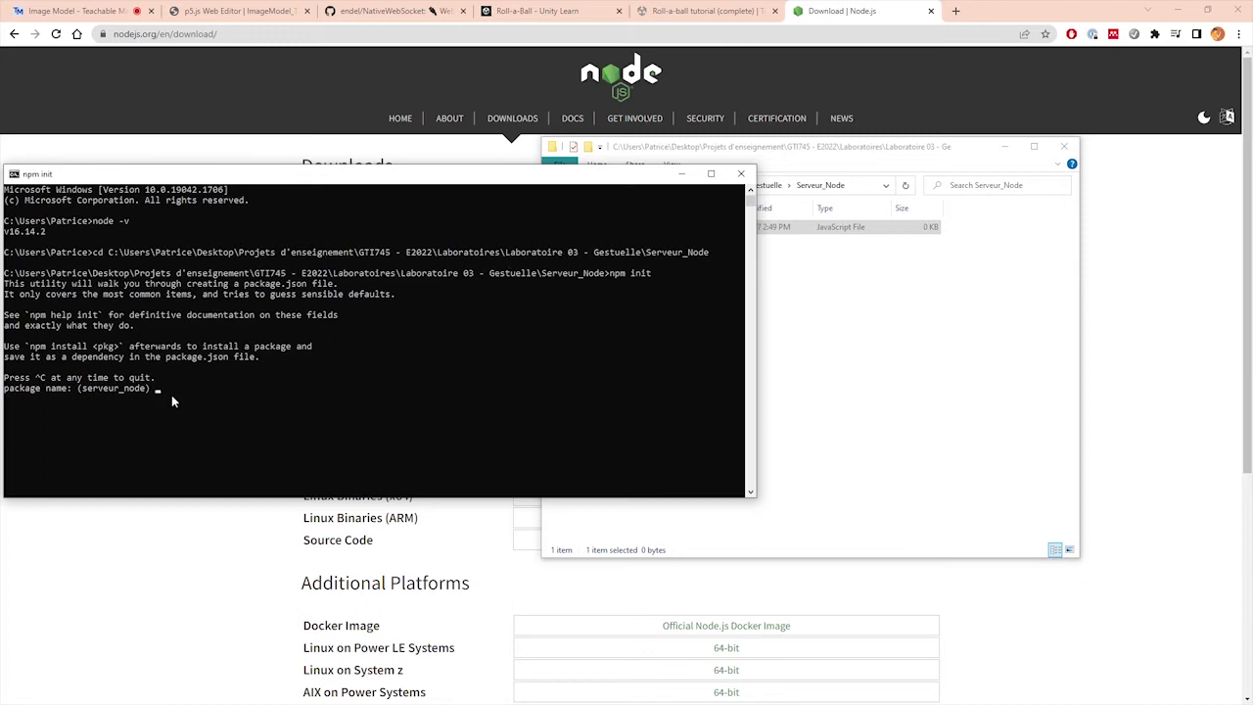
key("Return")
key("Return")
key("Return")
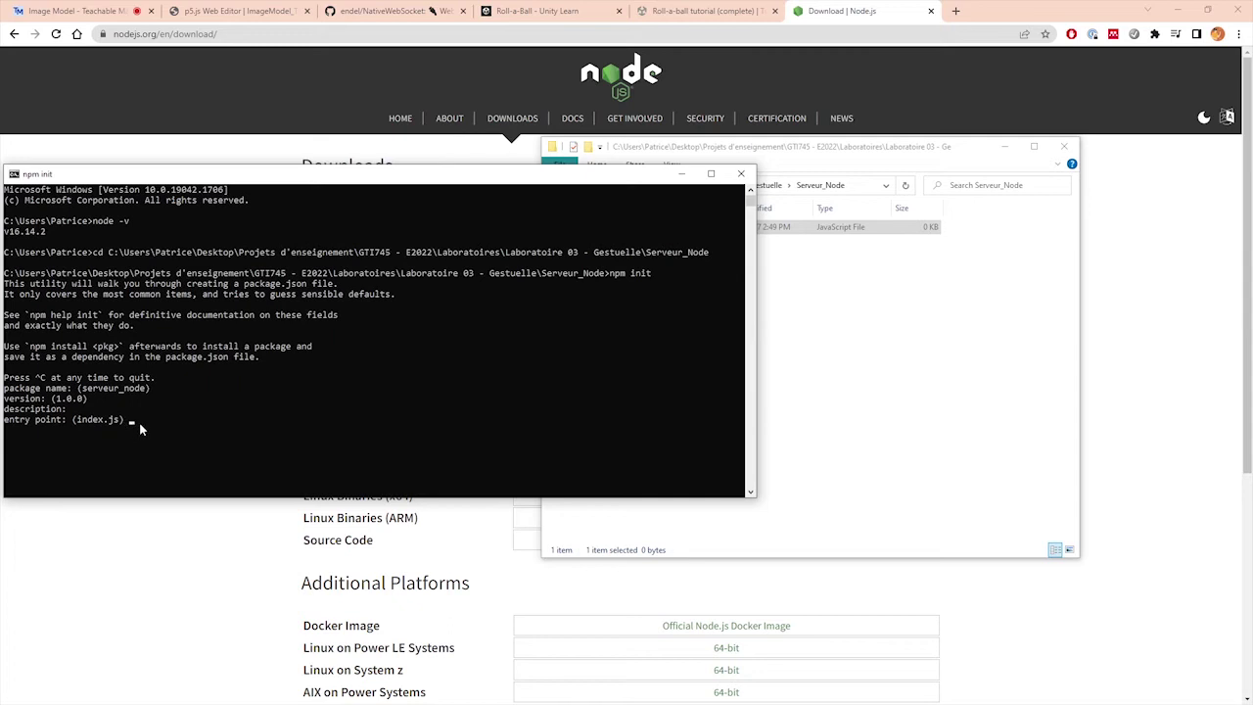
key("Return")
key("Return")
key("Return")
key("Return")
key("Return")
key("Return")
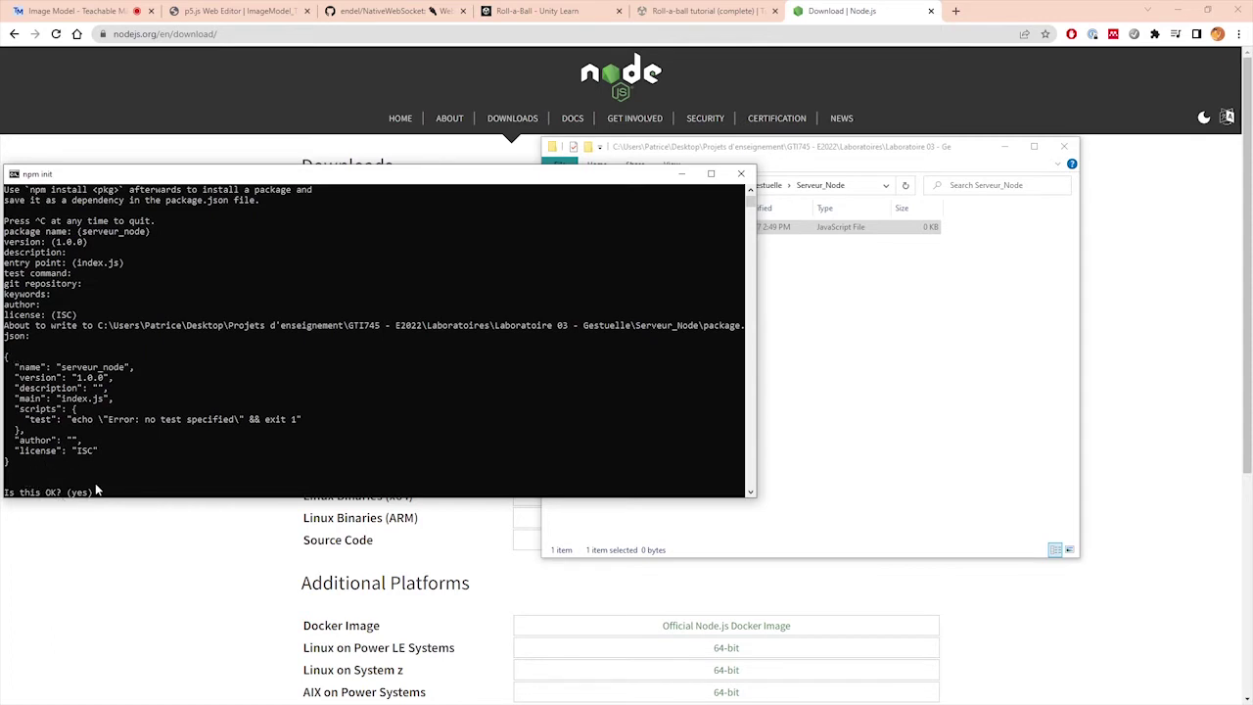
key("Return")
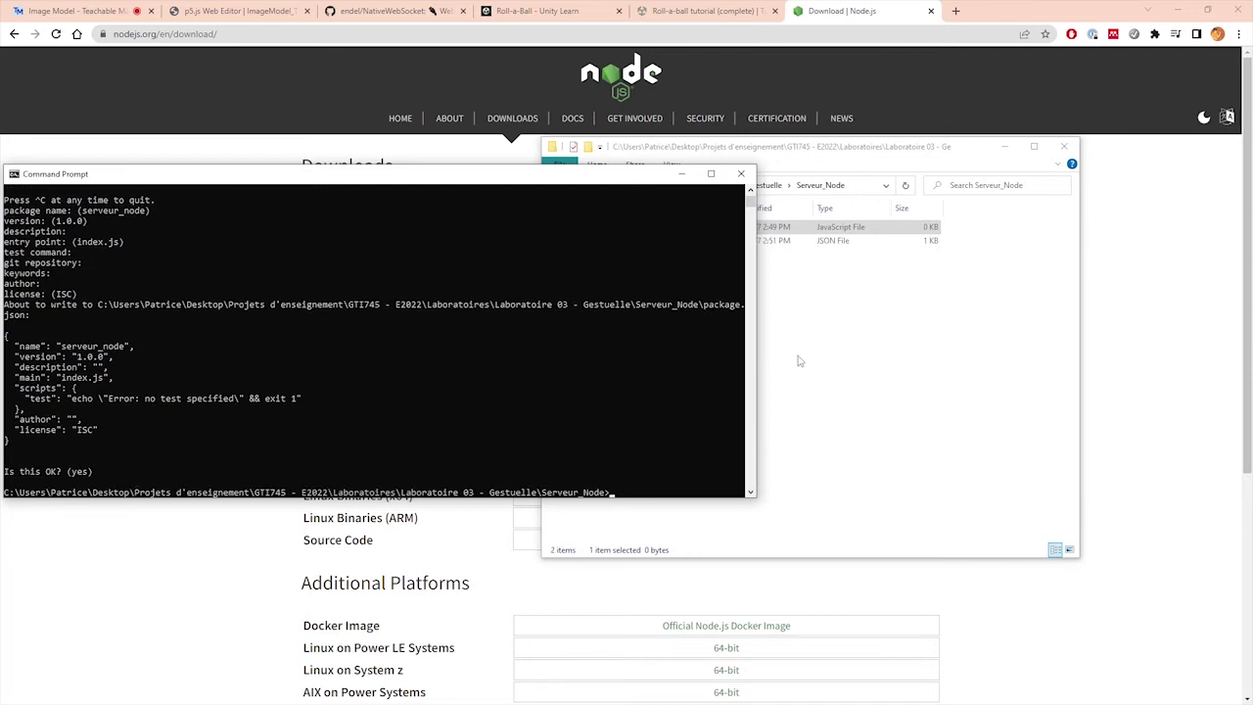
Open package.json from the Serveur_Node folder in Notepad++.
left_click(685, 148)
left_click_drag(685, 149, 619, 142)
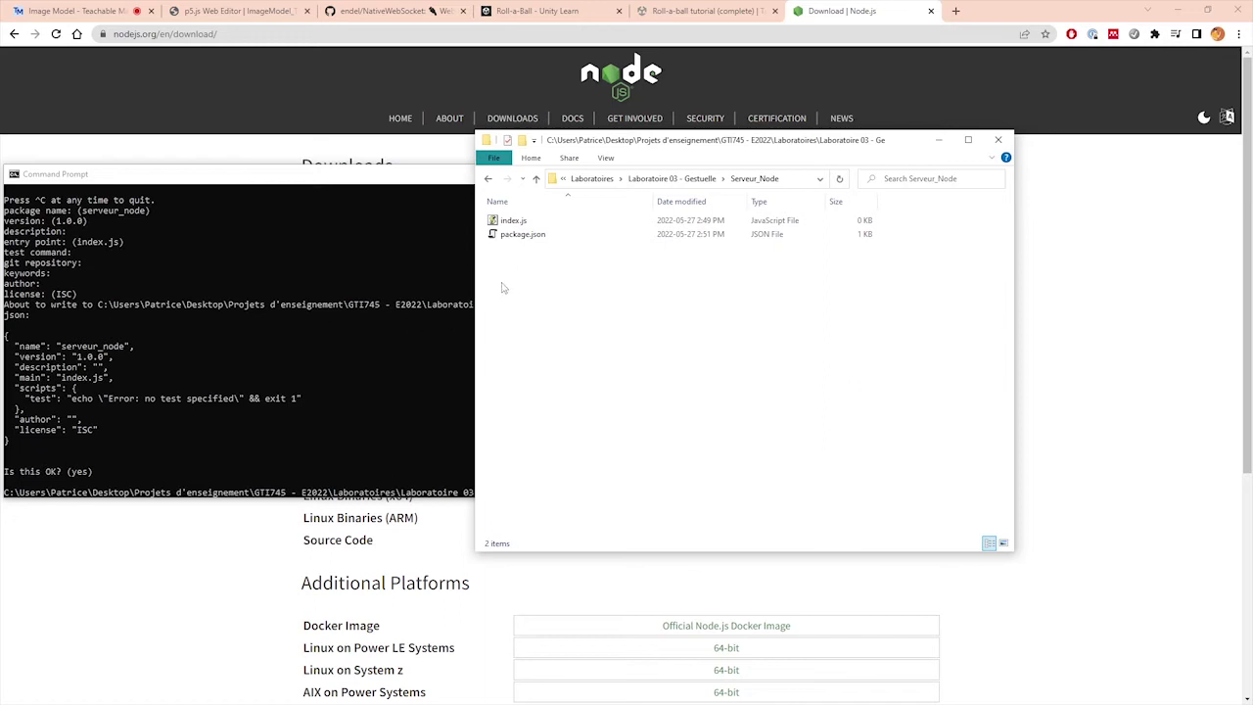
right_click(511, 238)
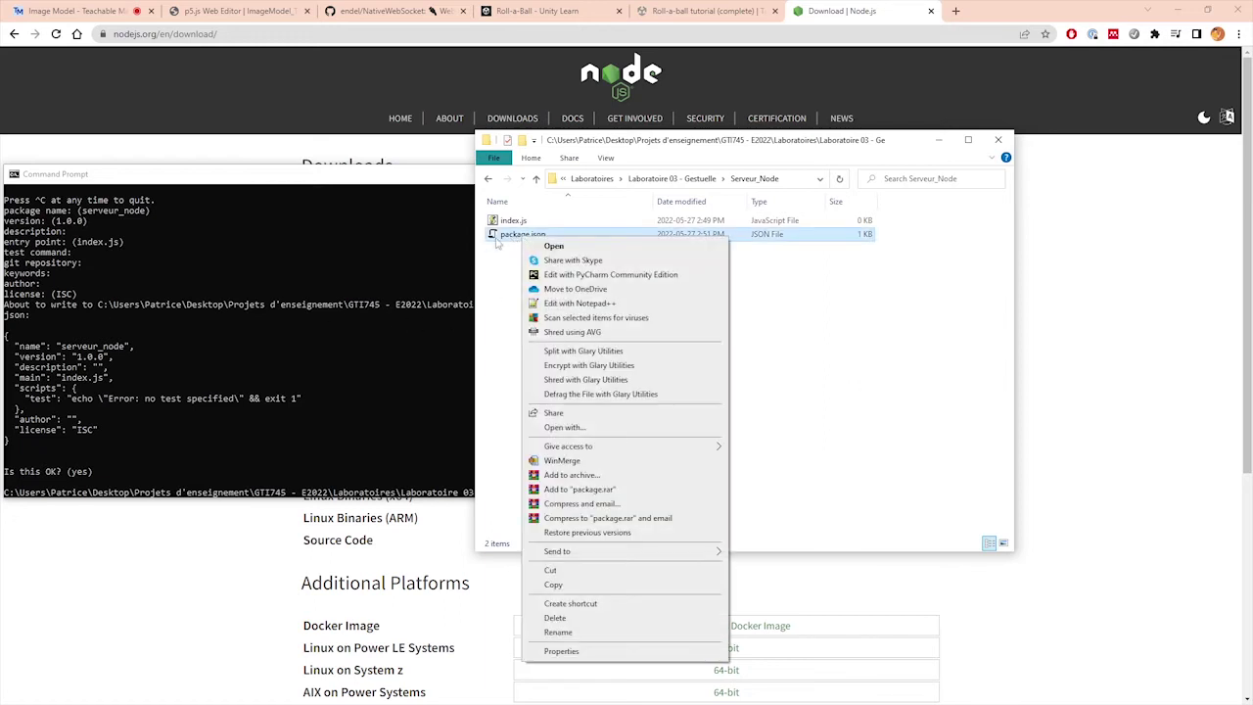
left_click(574, 305)
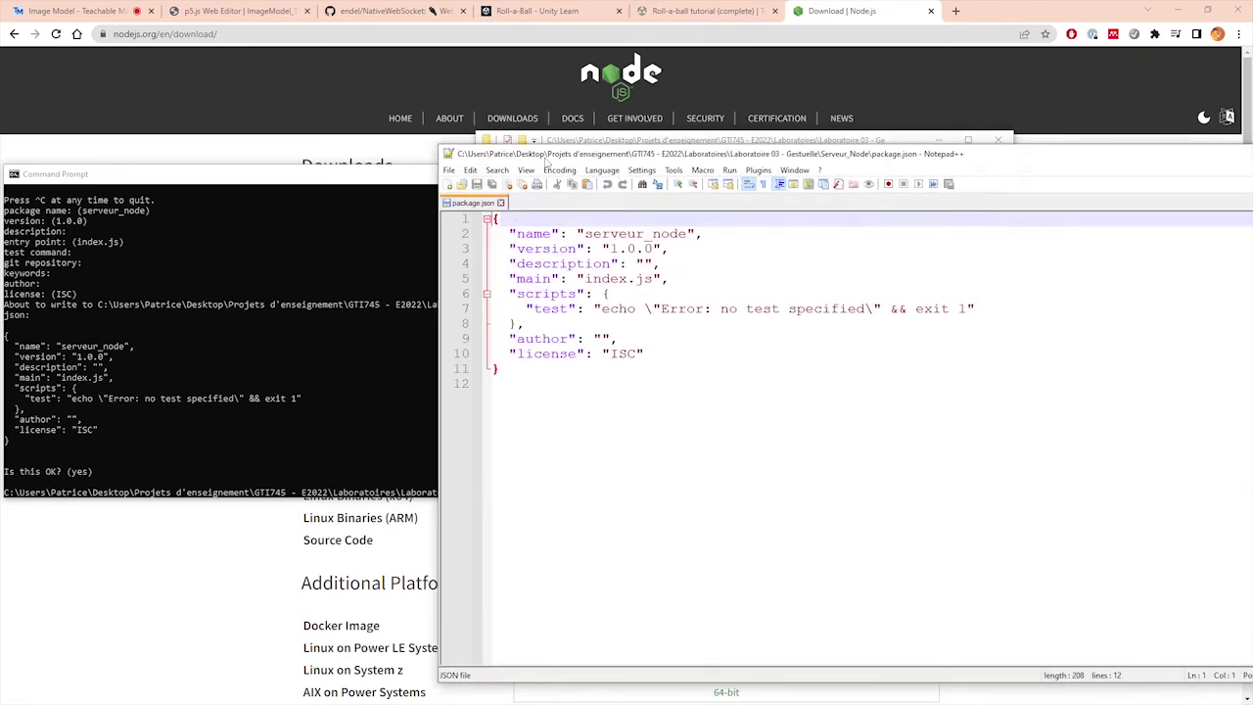
left_click_drag(545, 158, 264, 99)
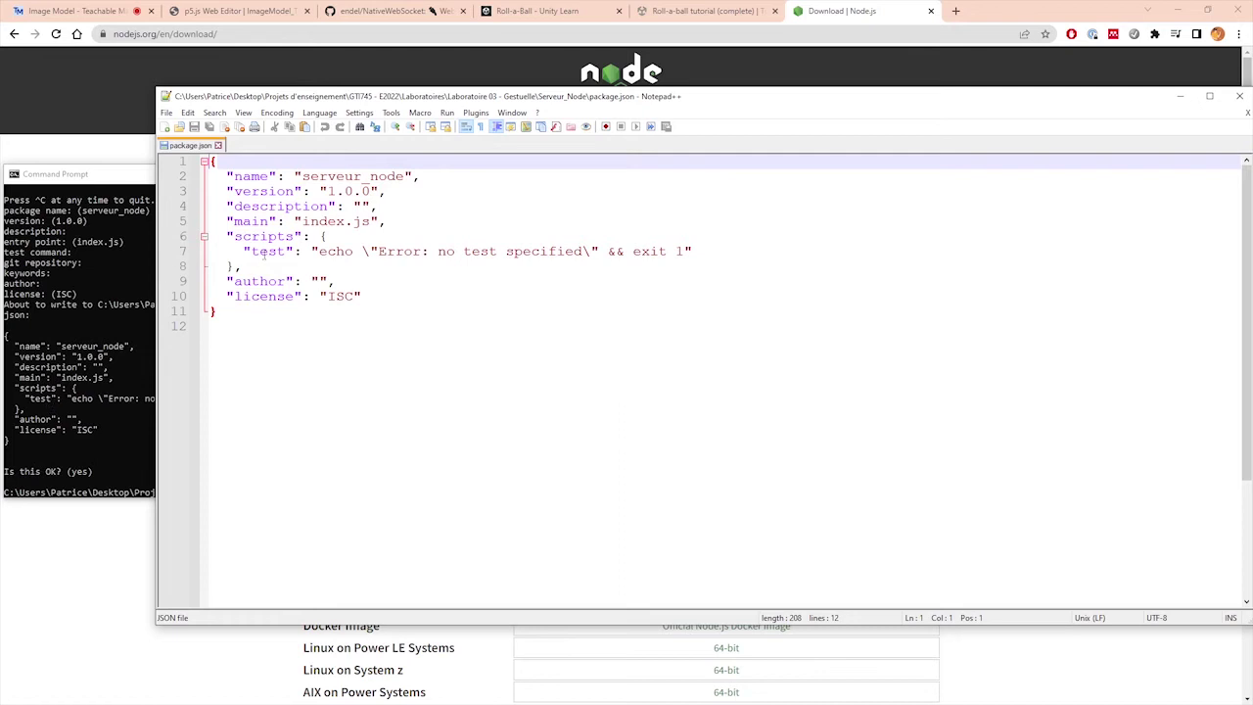
Rename the test script to start and set its command to node index.js.
double_click(264, 252)
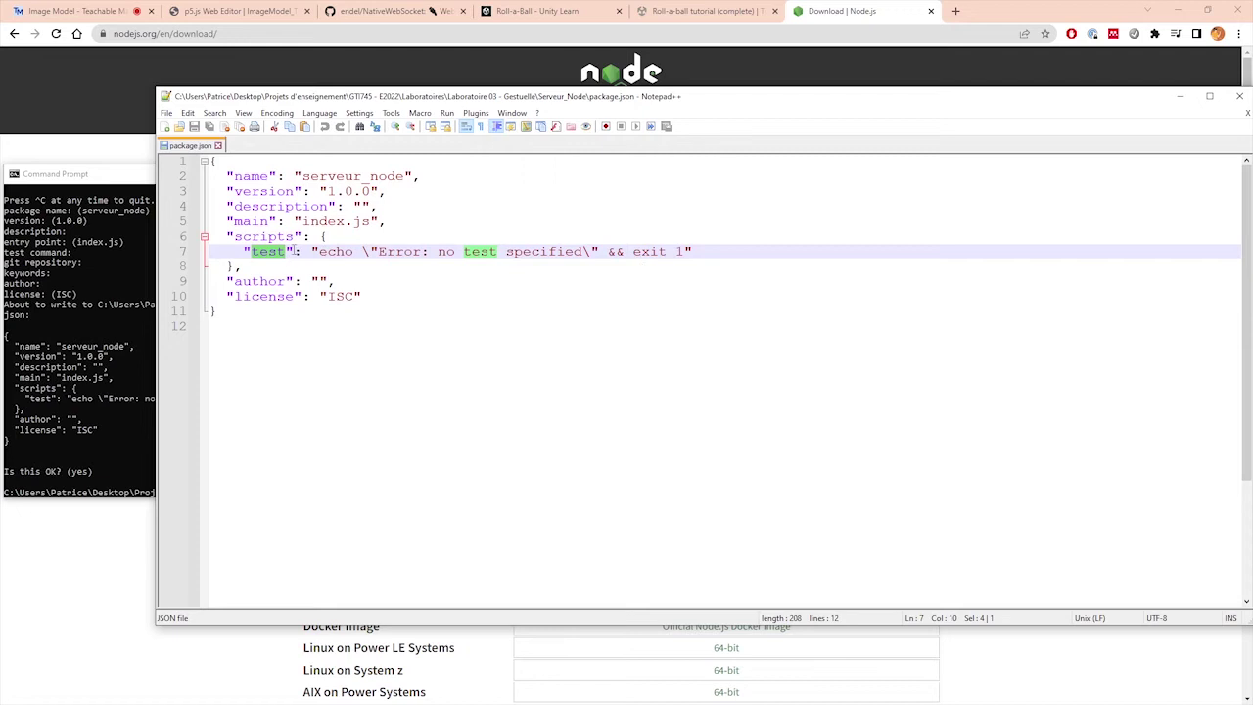
type("start")
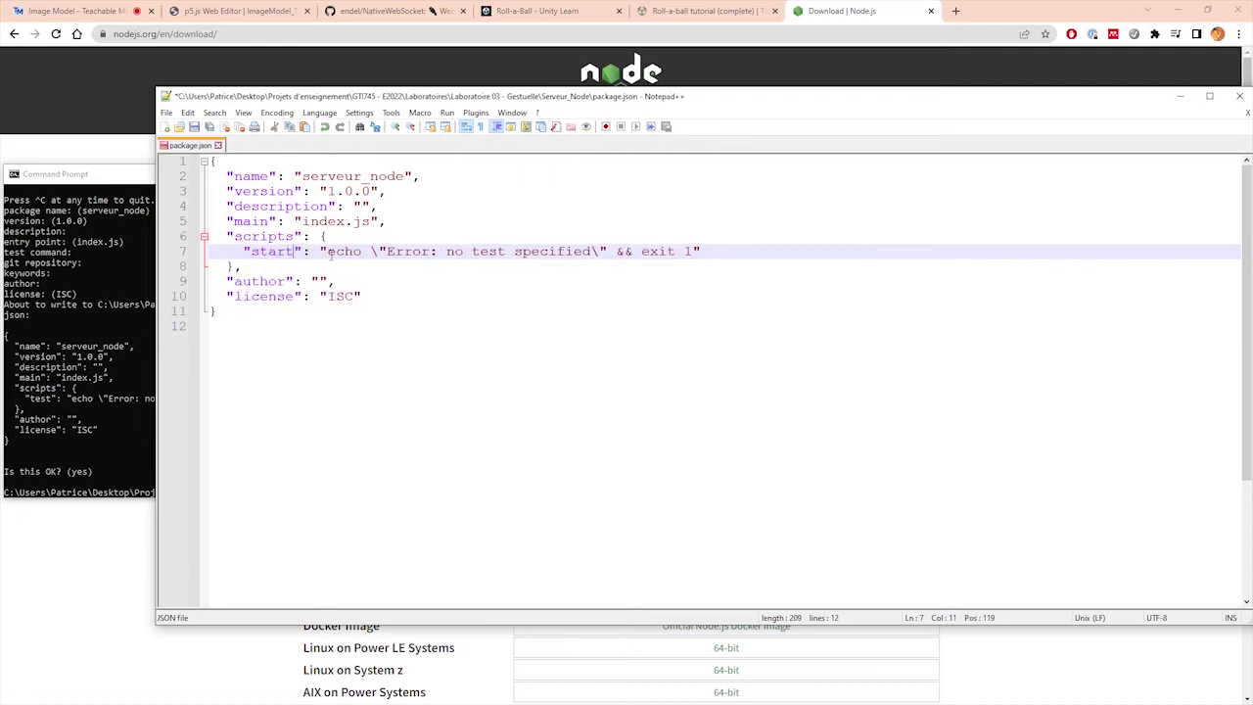
left_click_drag(329, 252, 692, 251)
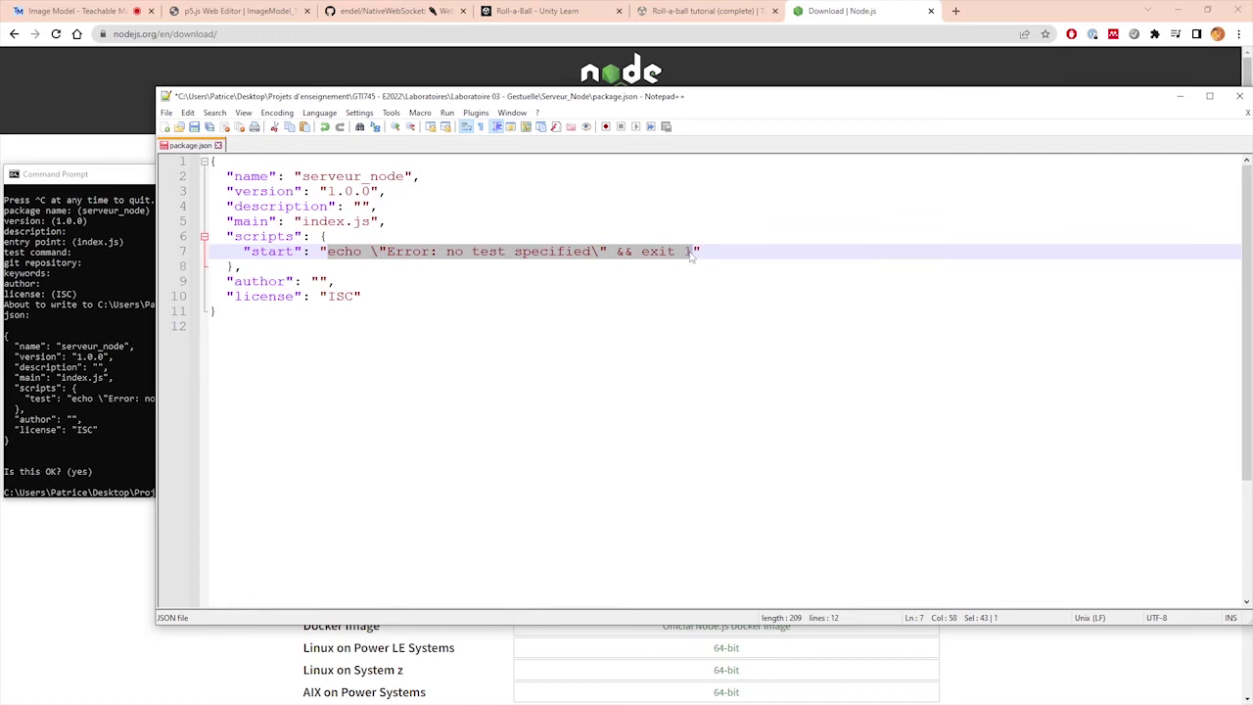
type("nidex")
key("BackSpace")
key("BackSpace")
key("BackSpace")
key("BackSpace")
key("BackSpace")
type("index")
key("BackSpace")
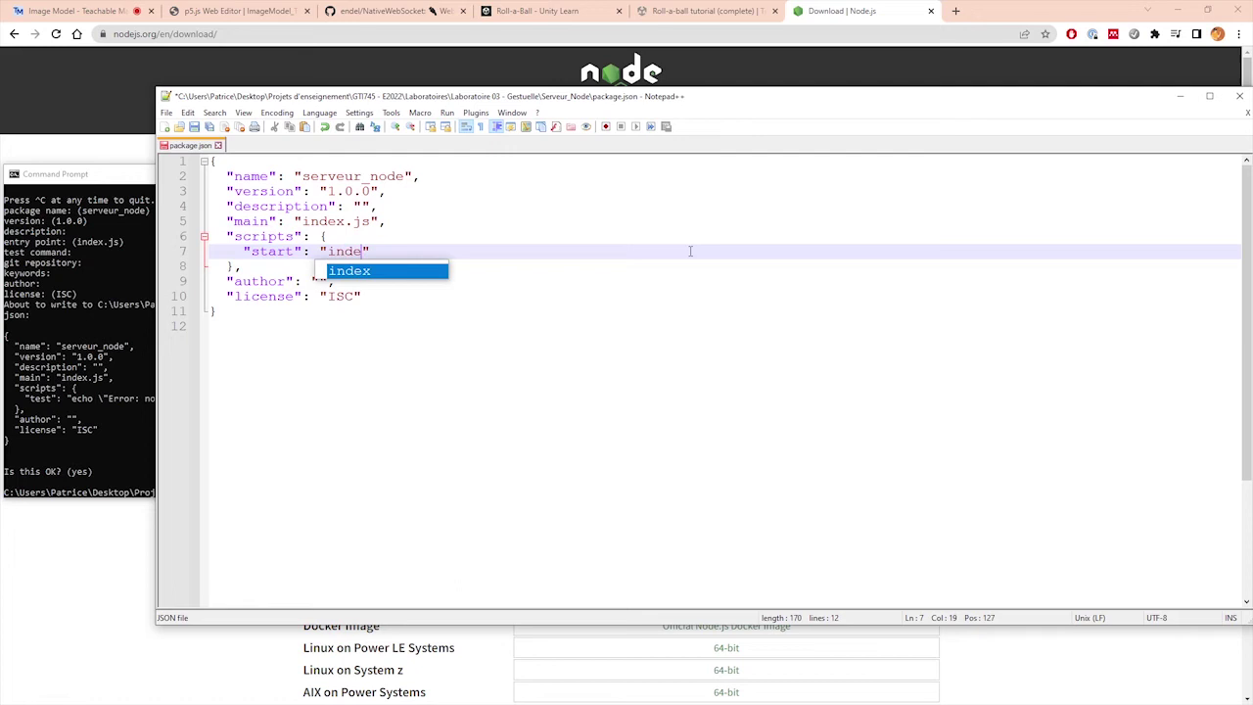
key("BackSpace")
key("BackSpace")
key("BackSpace")
key("BackSpace")
type("n")
type("ode ")
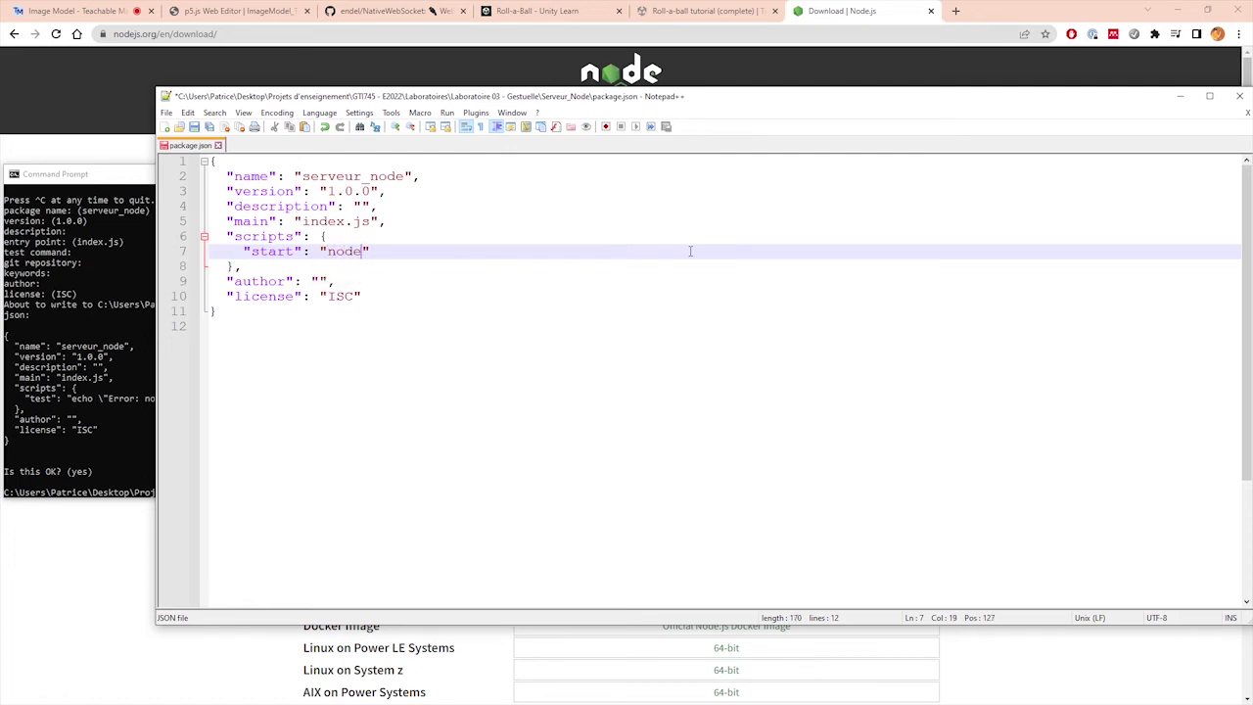
type("index.js")
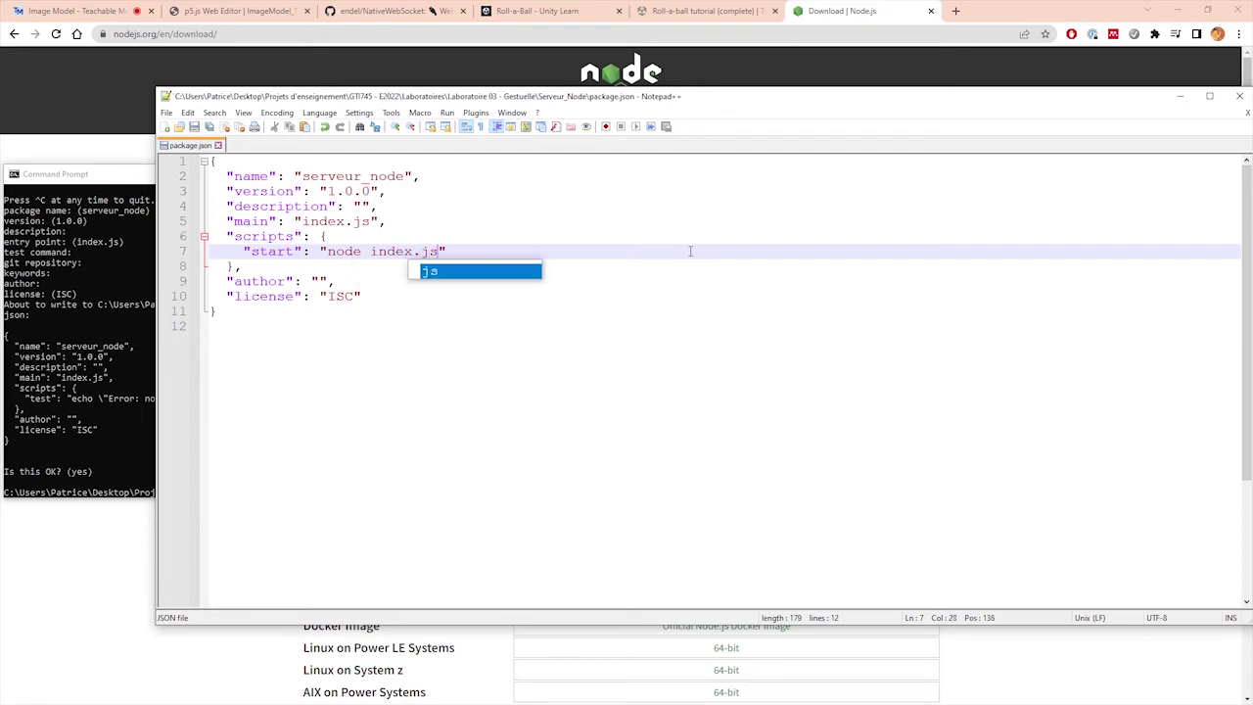
key("Escape")
key("shift+Left")
key("shift+Left")
key("shift+Left")
key("shift+Left")
key("shift+Left")
key("shift+Left")
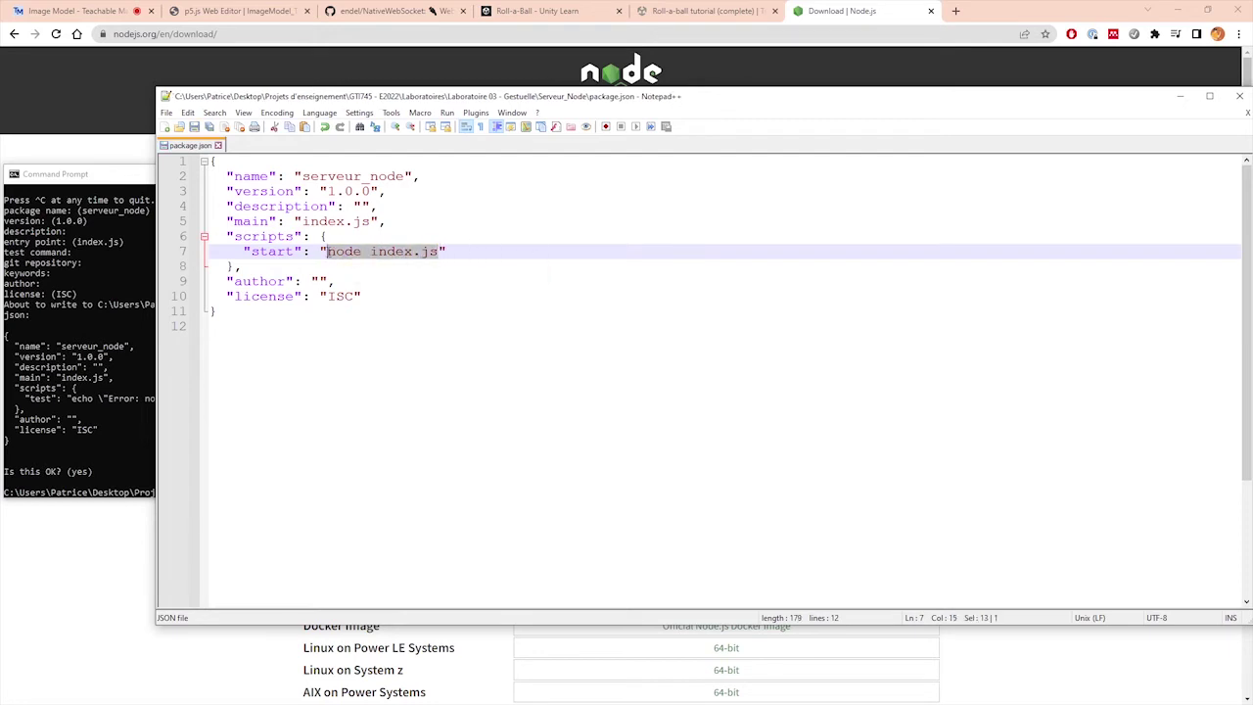
Check the new start script entry, then select index.js in the Serveur_Node folder.
double_click(279, 252)
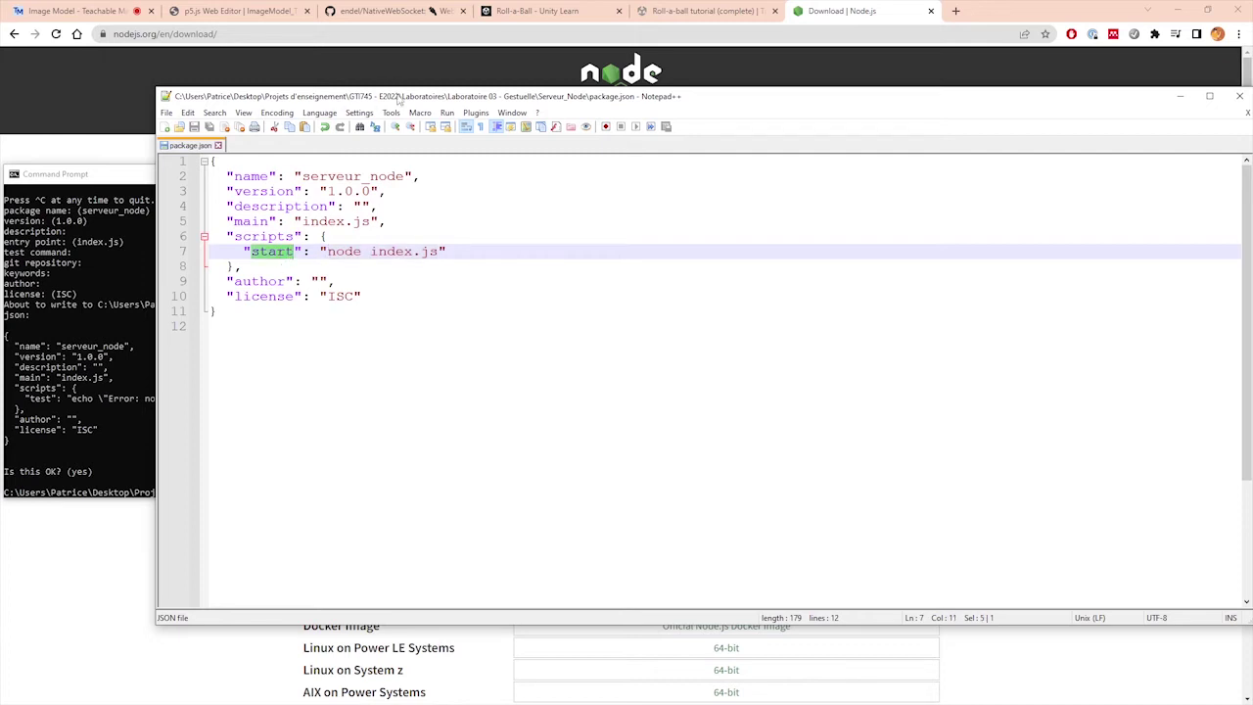
left_click_drag(401, 97, 352, 151)
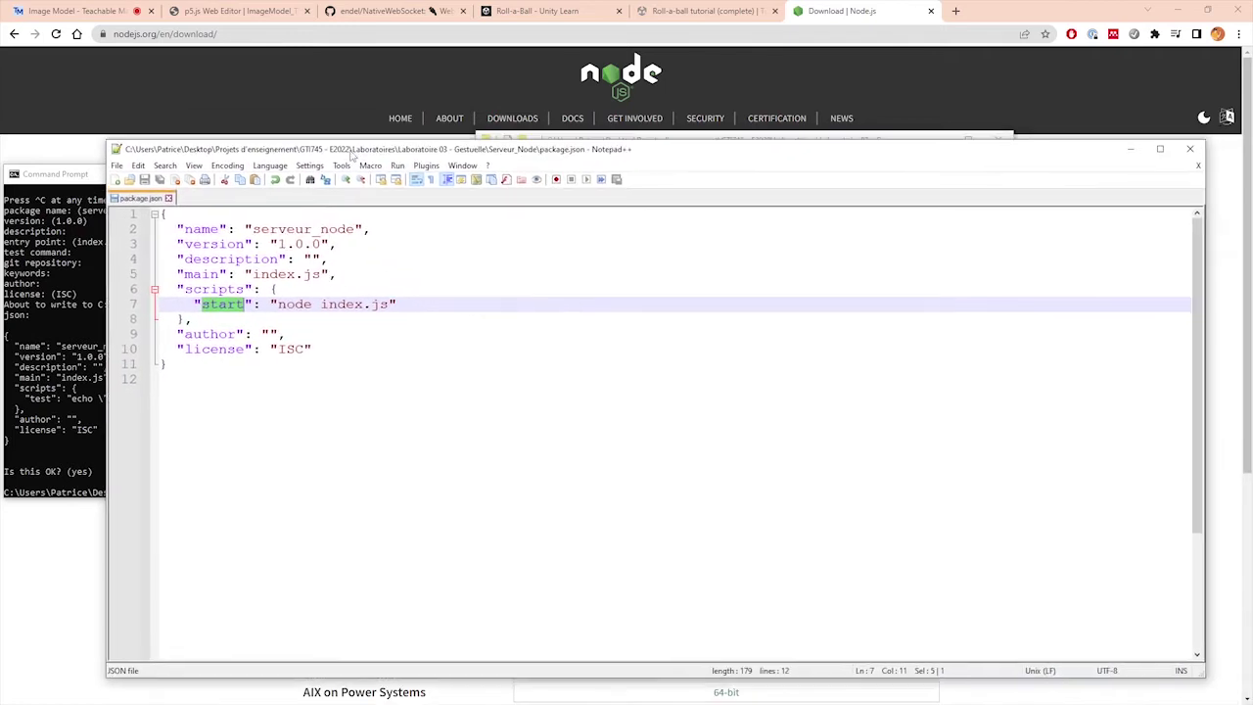
double_click(293, 305)
mouse_move(573, 150)
left_mouse_down()
mouse_move(564, 165)
mouse_move(589, 84)
left_mouse_up()
left_click(497, 161)
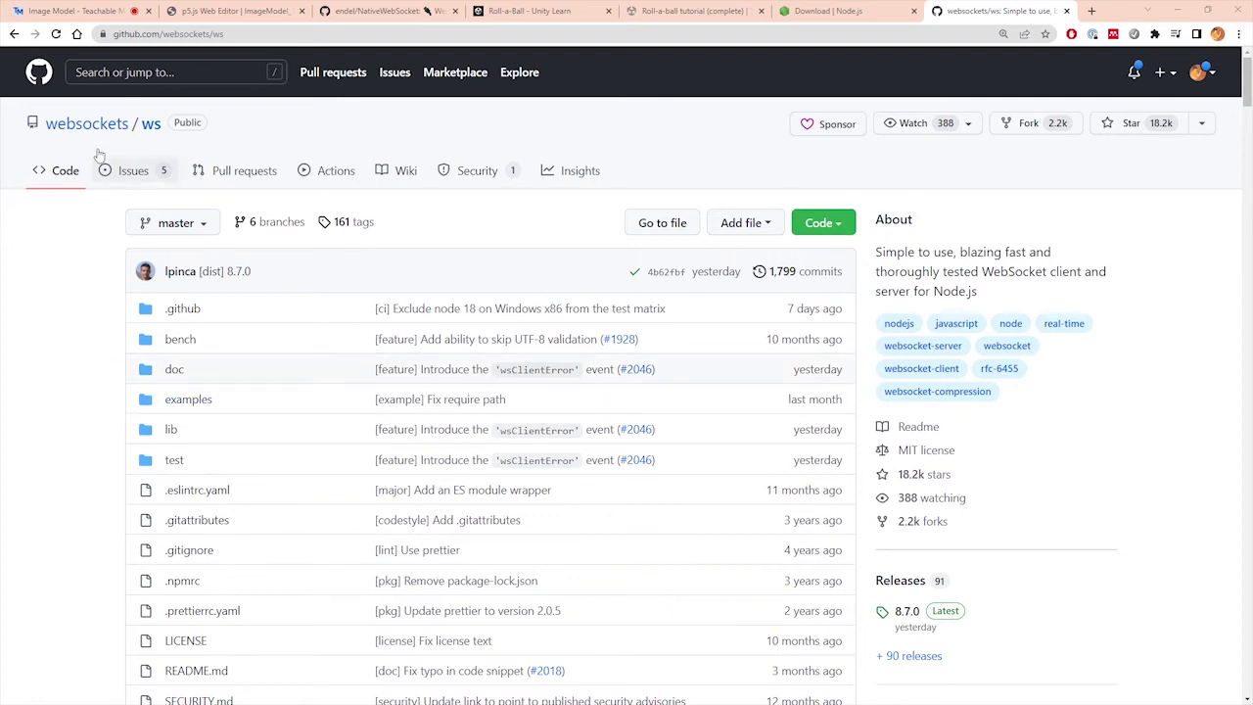
Scroll the websockets/ws README and highlight WebSocket and Node.js in its heading.
mouse_move(82, 134)
scroll(127, 176, "down", 3)
scroll(127, 176, "down", 3)
scroll(127, 176, "down", 2)
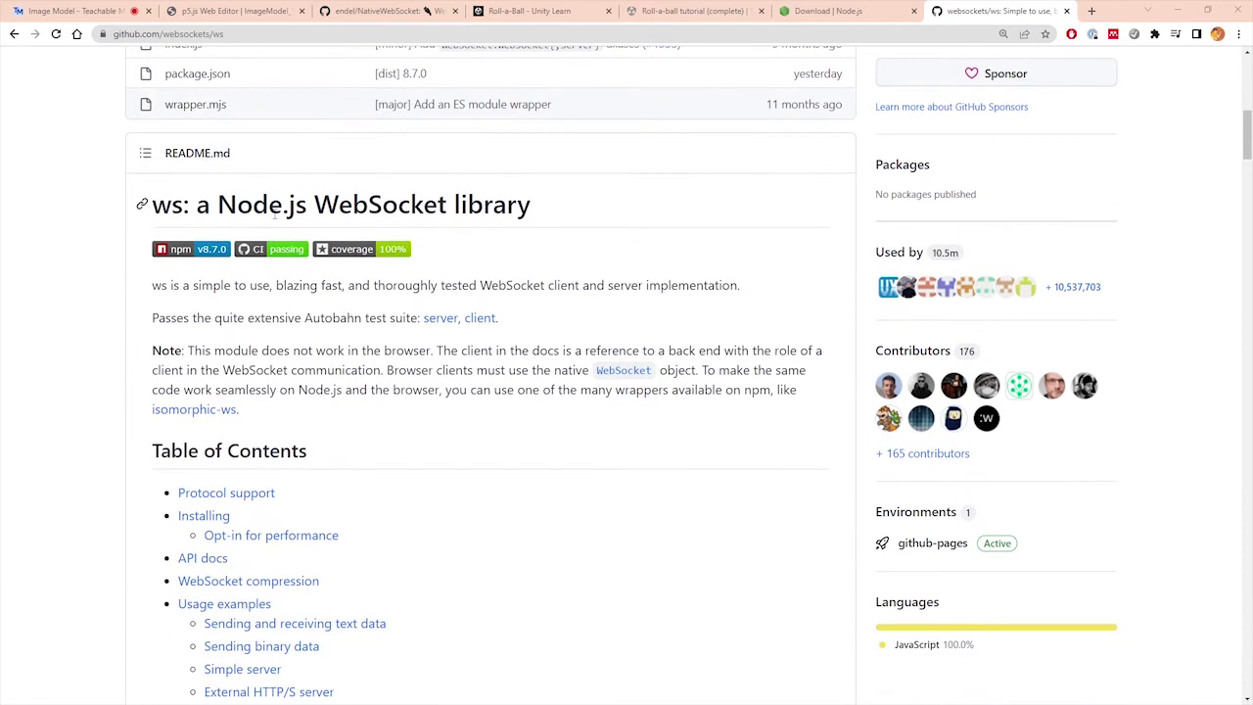
scroll(245, 148, "down", 1)
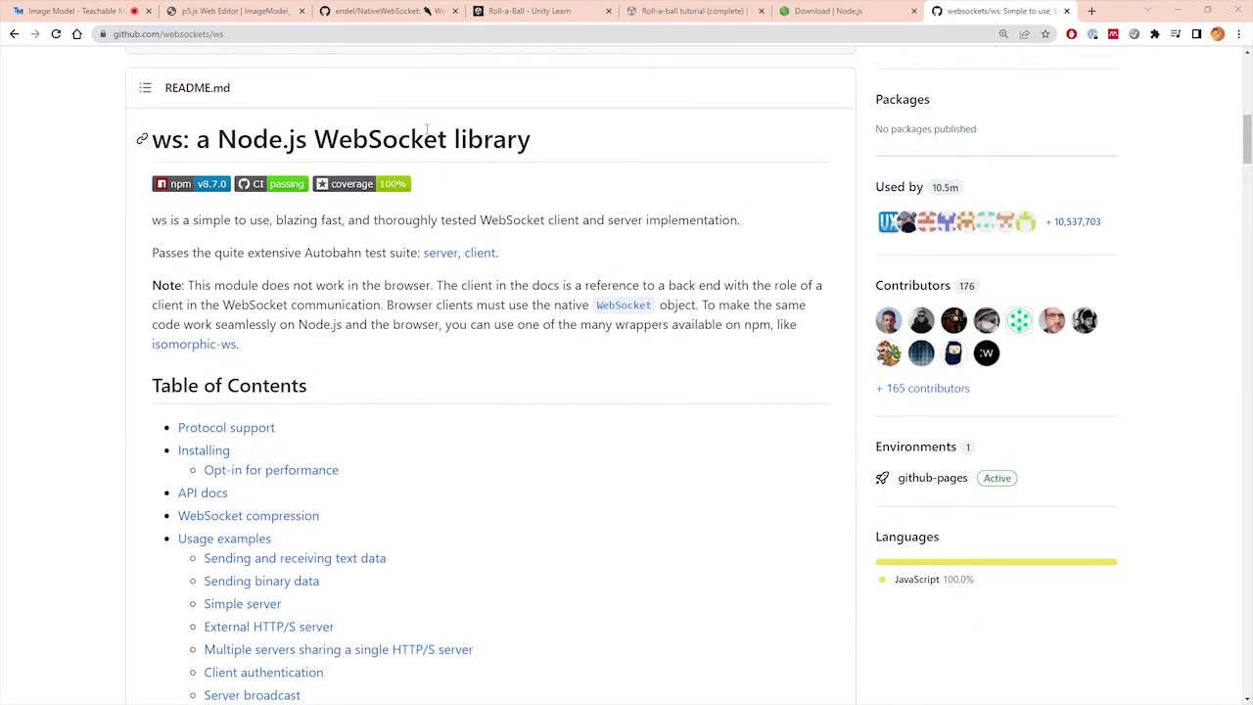
left_click_drag(313, 139, 447, 139)
left_click_drag(307, 139, 218, 139)
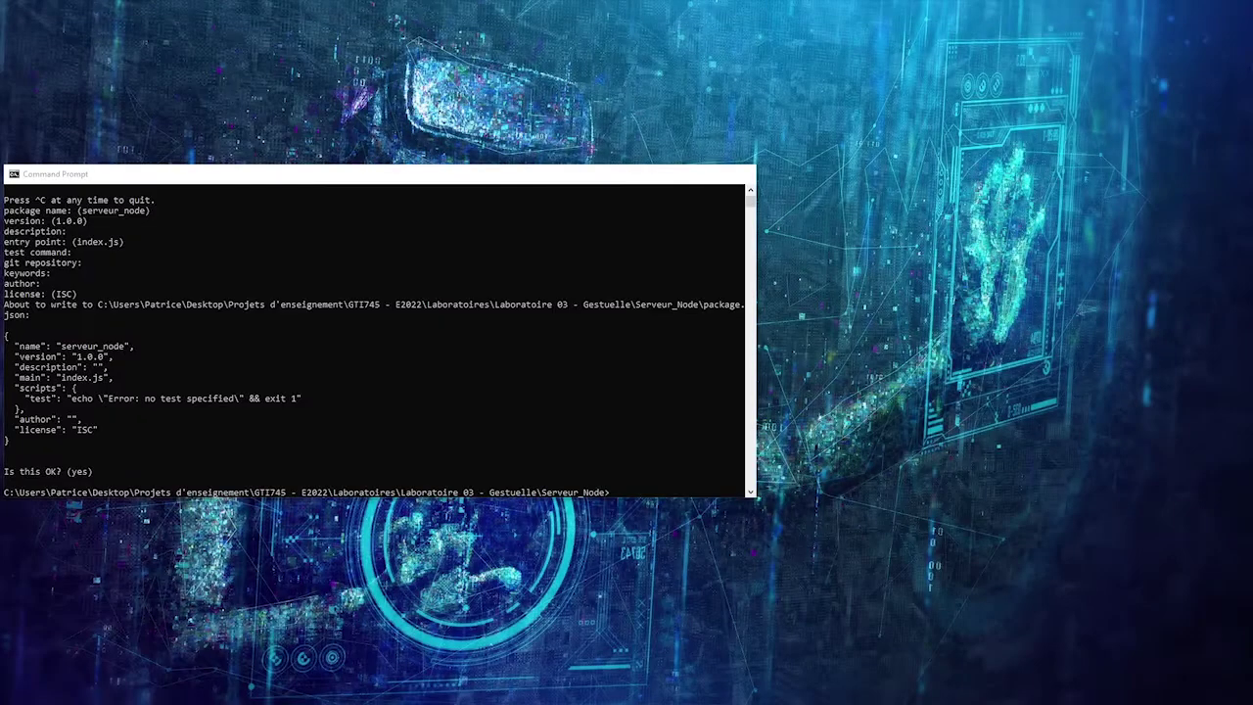
Accept the npm init summary and run npm install ws, adding 1 package with 0 vulnerabilities.
key("Return")
type("npm")
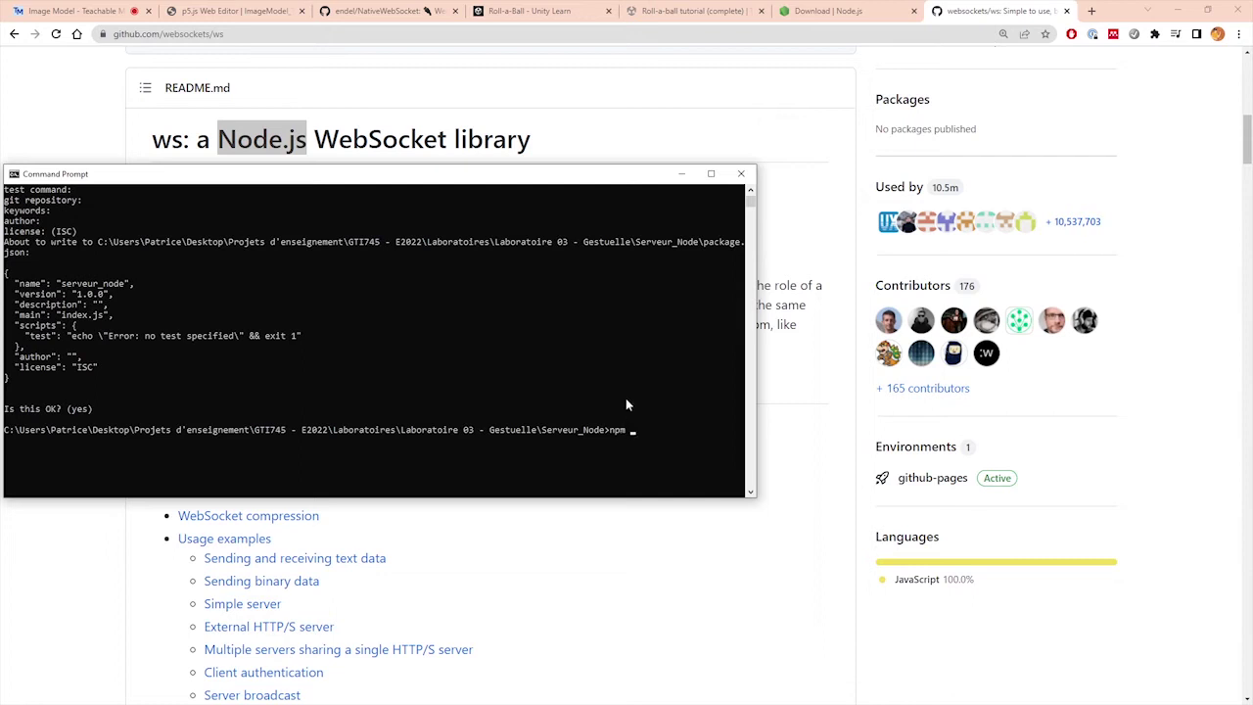
type("install ")
type("ws")
key("Return")
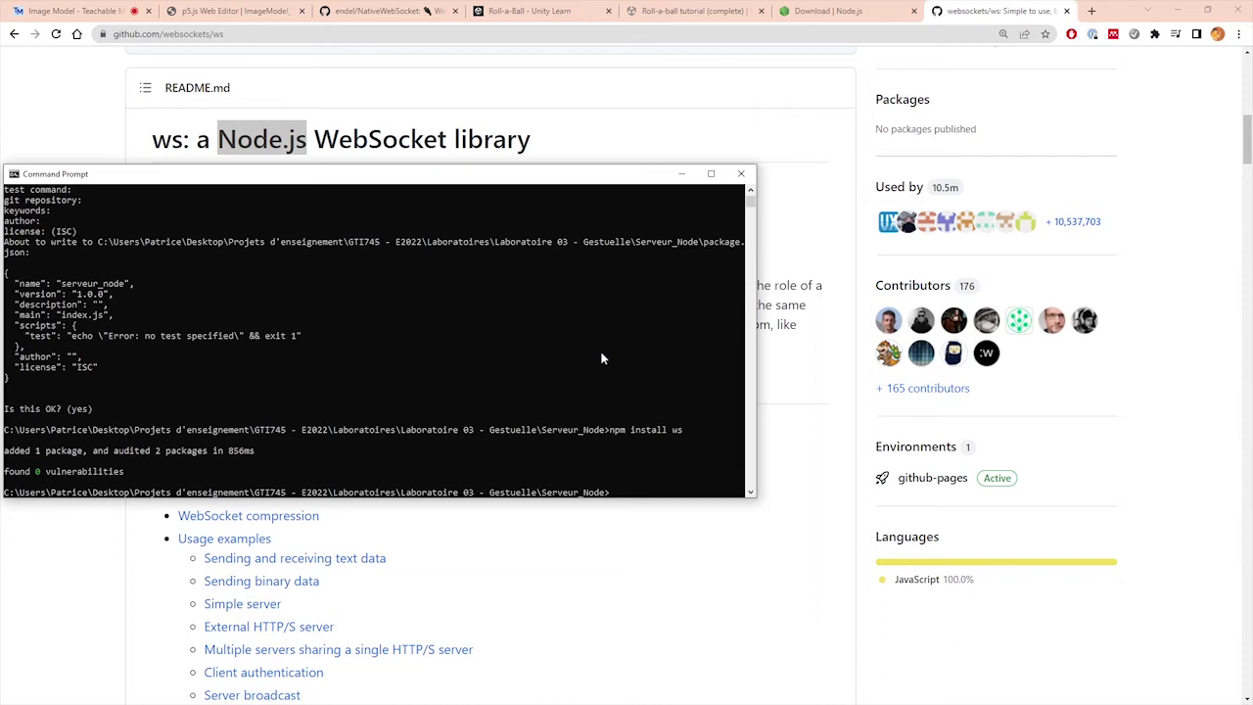
left_click_drag(18, 451, 90, 454)
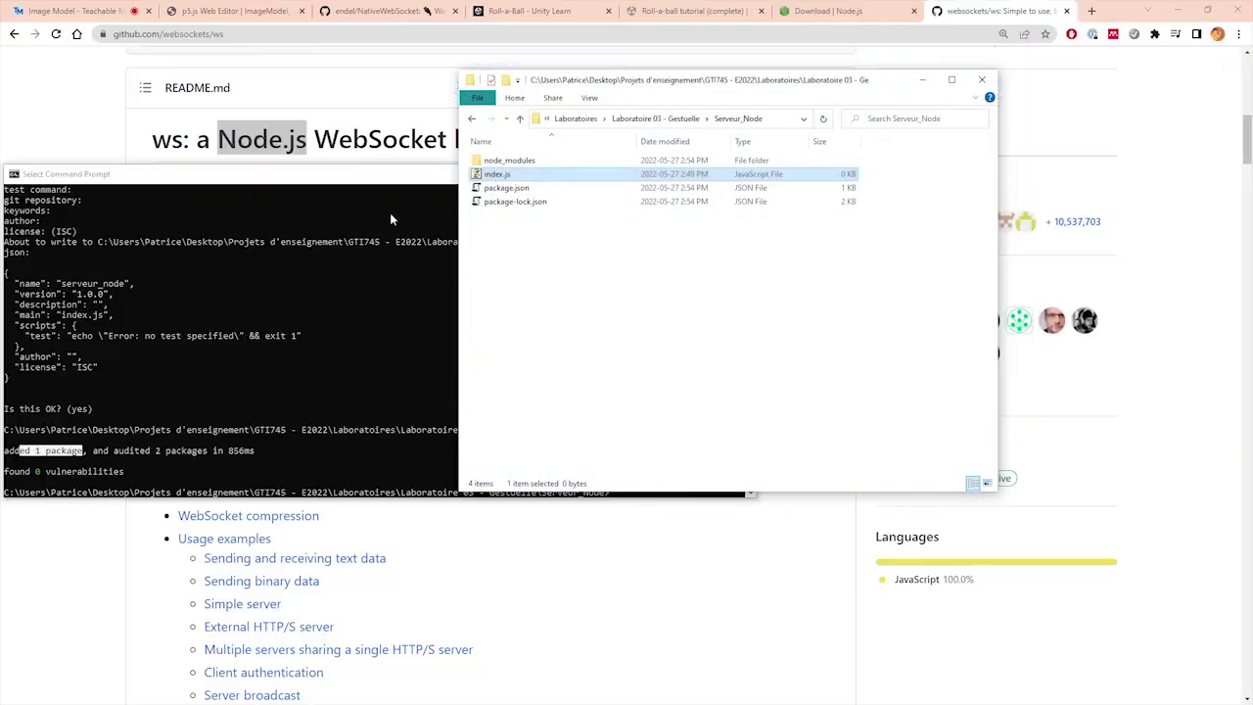
Reopen and reload package.json in Notepad++, then inspect the new "ws": "^8.7.0" dependency.
right_click(513, 189)
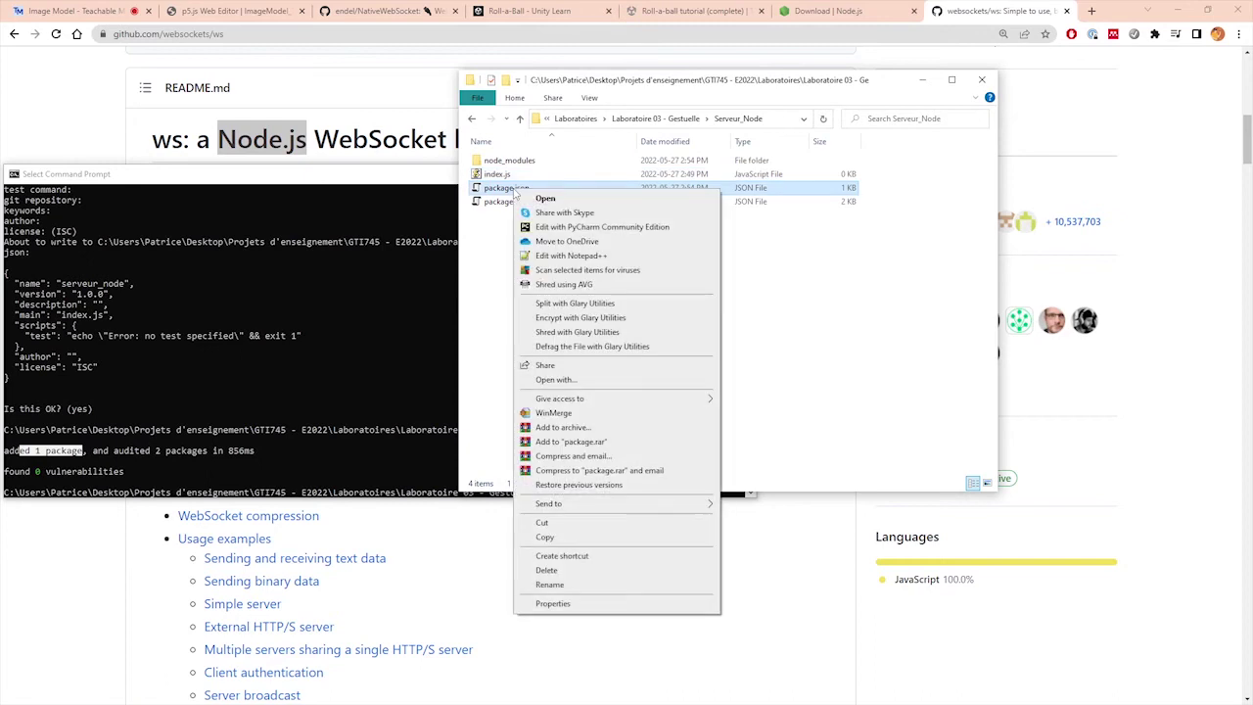
left_click(575, 256)
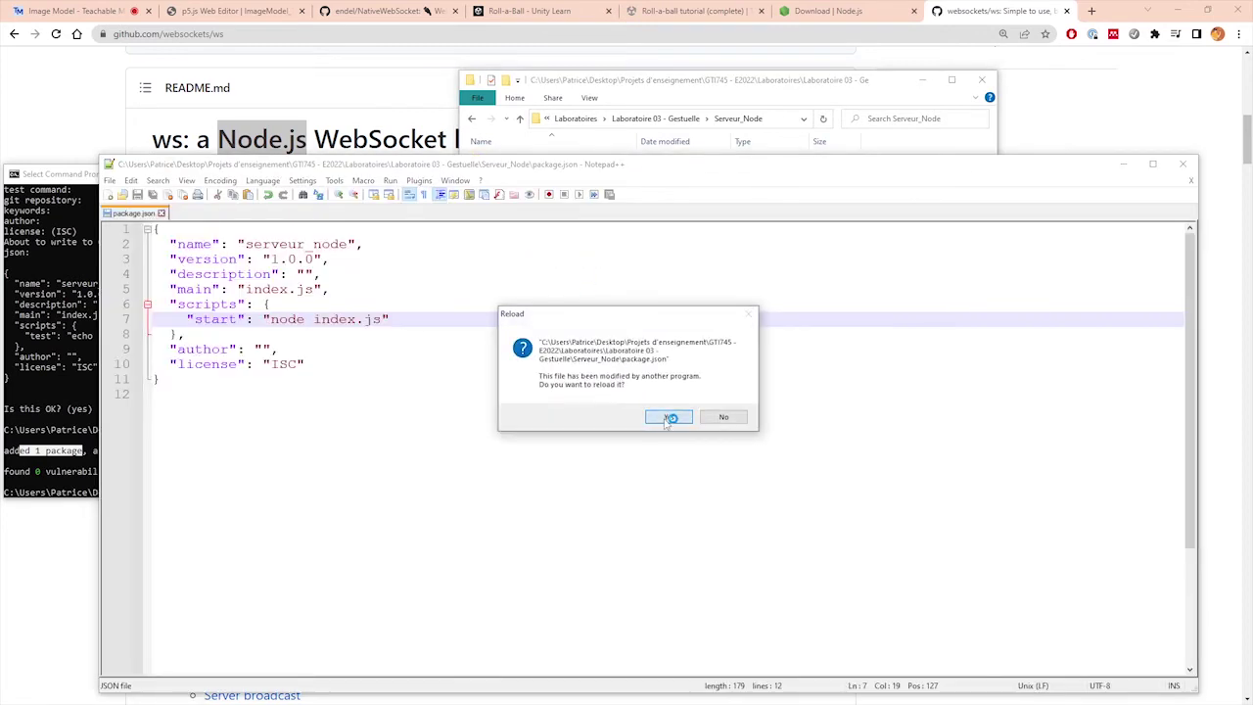
left_click(667, 418)
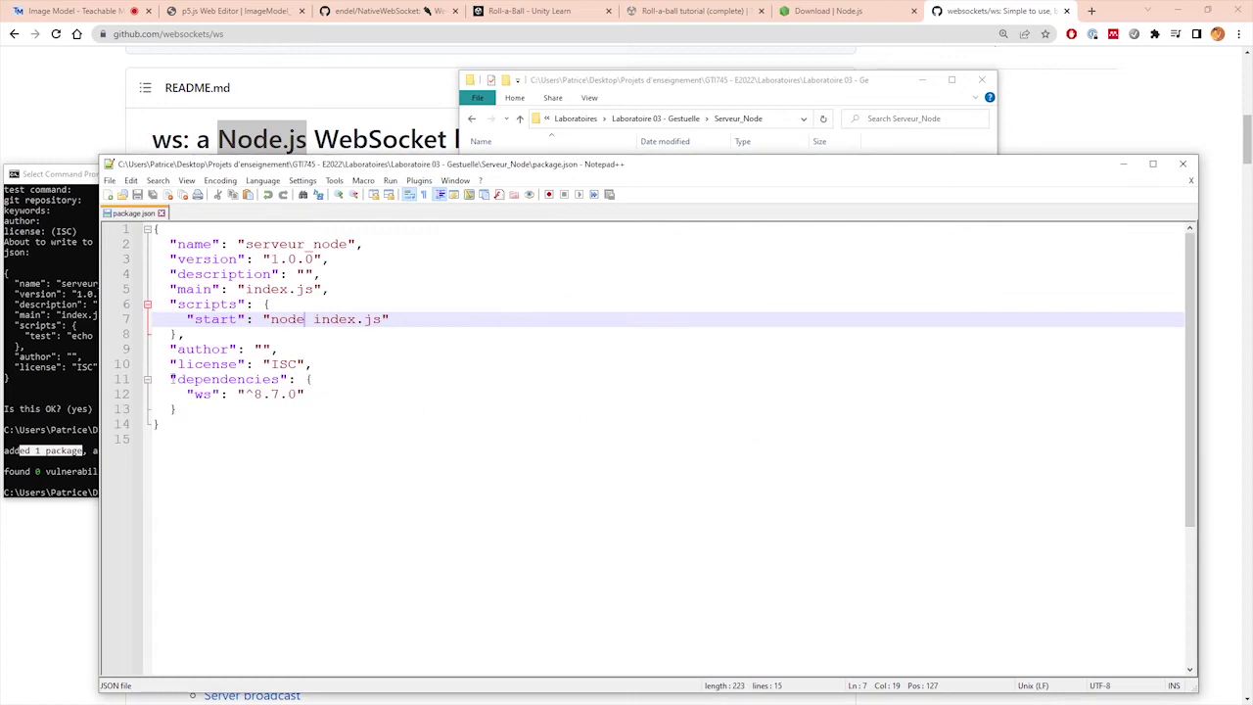
left_click_drag(170, 379, 226, 407)
double_click(239, 380)
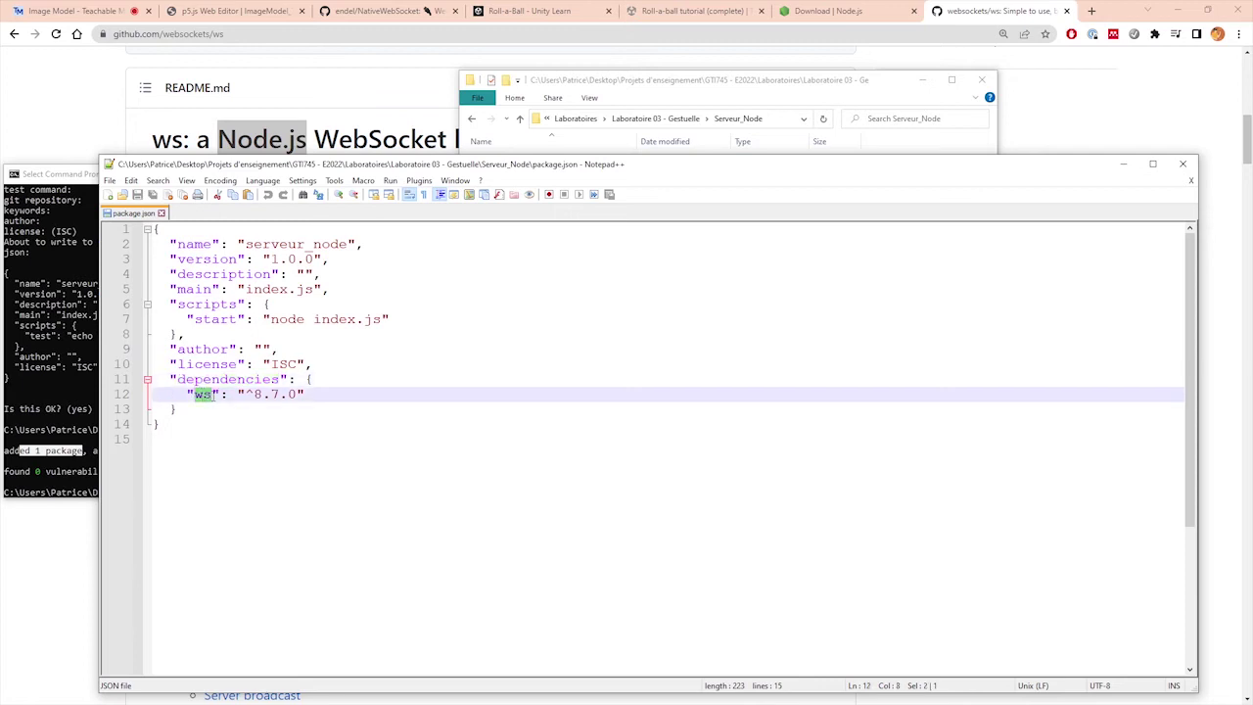
left_click_drag(254, 394, 297, 393)
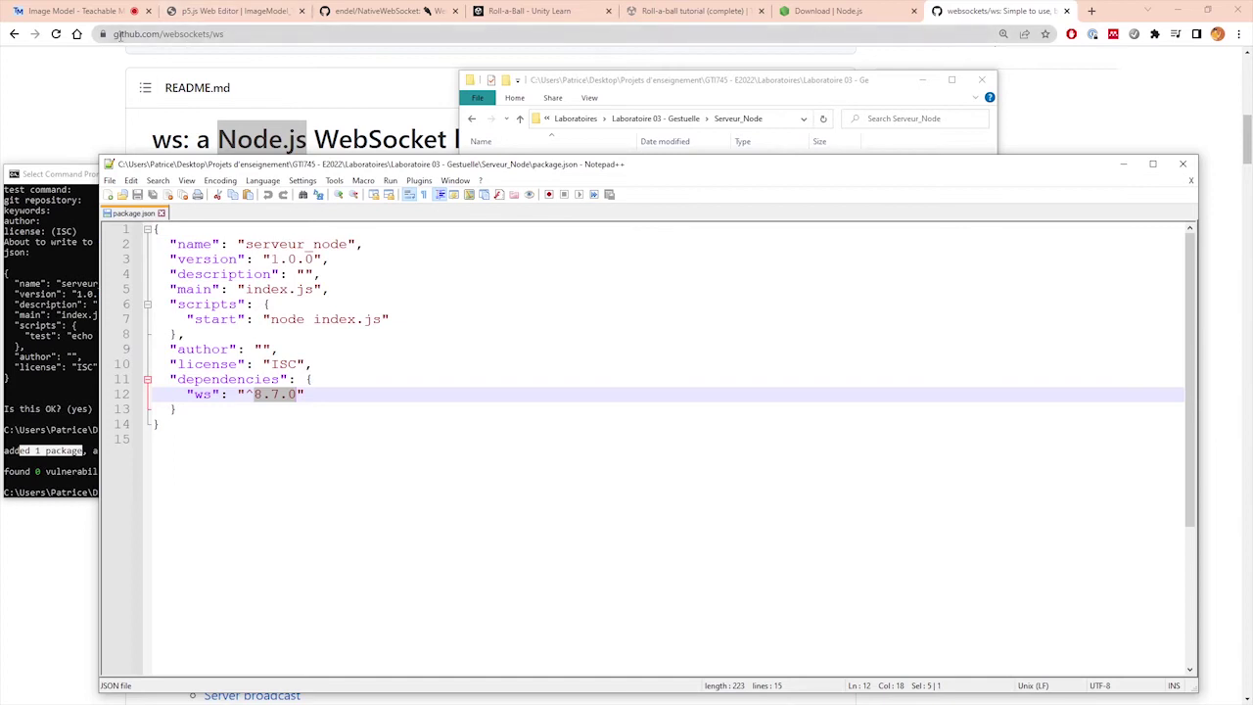
Return to the ws README and jump to its Server broadcast section.
left_click(227, 35)
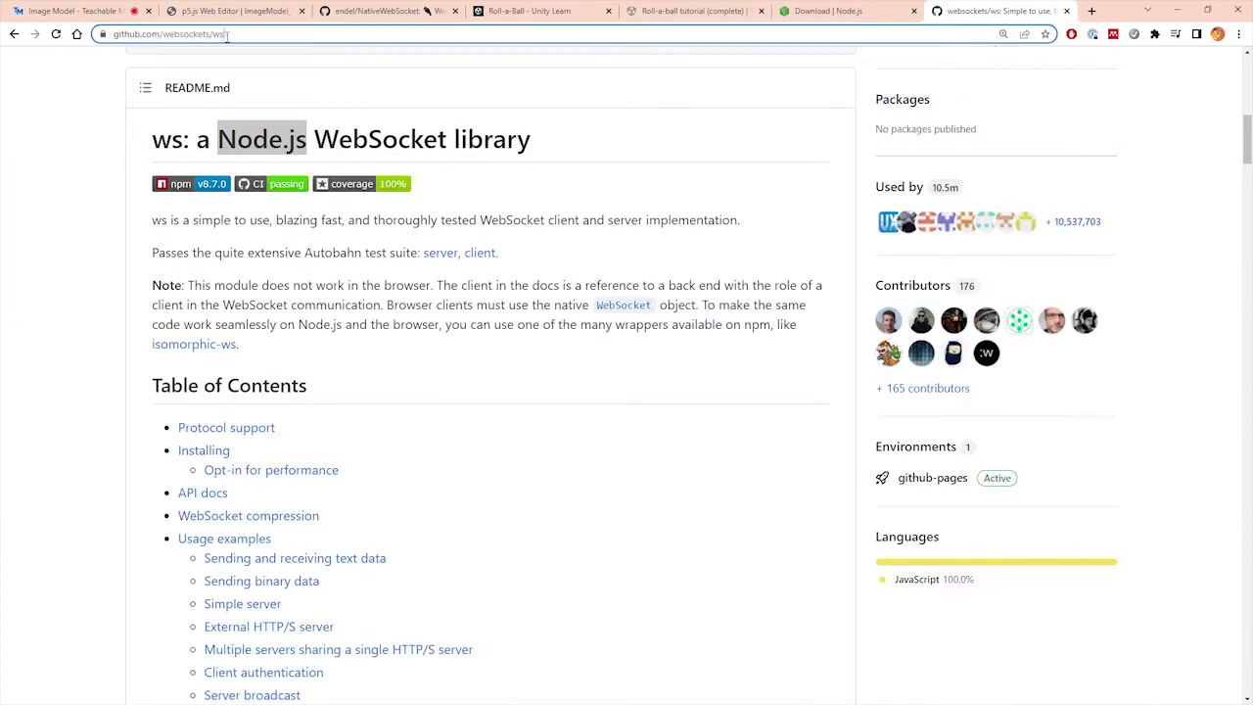
left_click(117, 239)
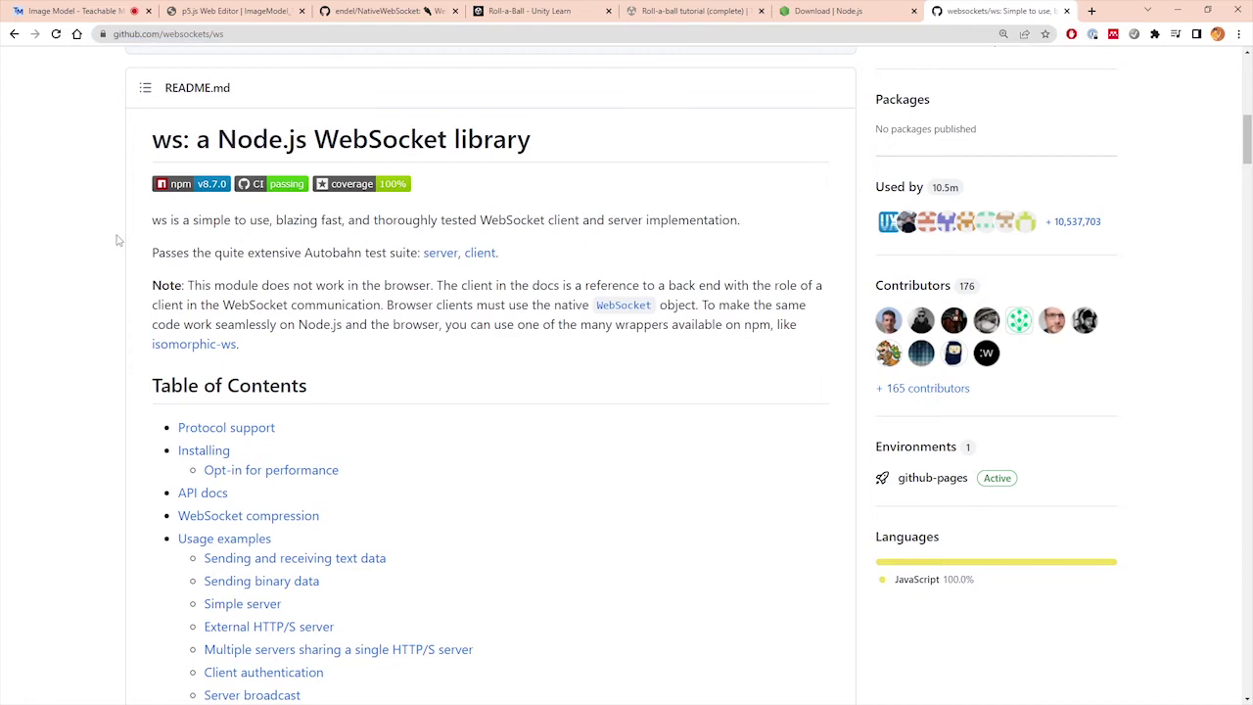
scroll(122, 233, "down", 2)
scroll(130, 221, "down", 1)
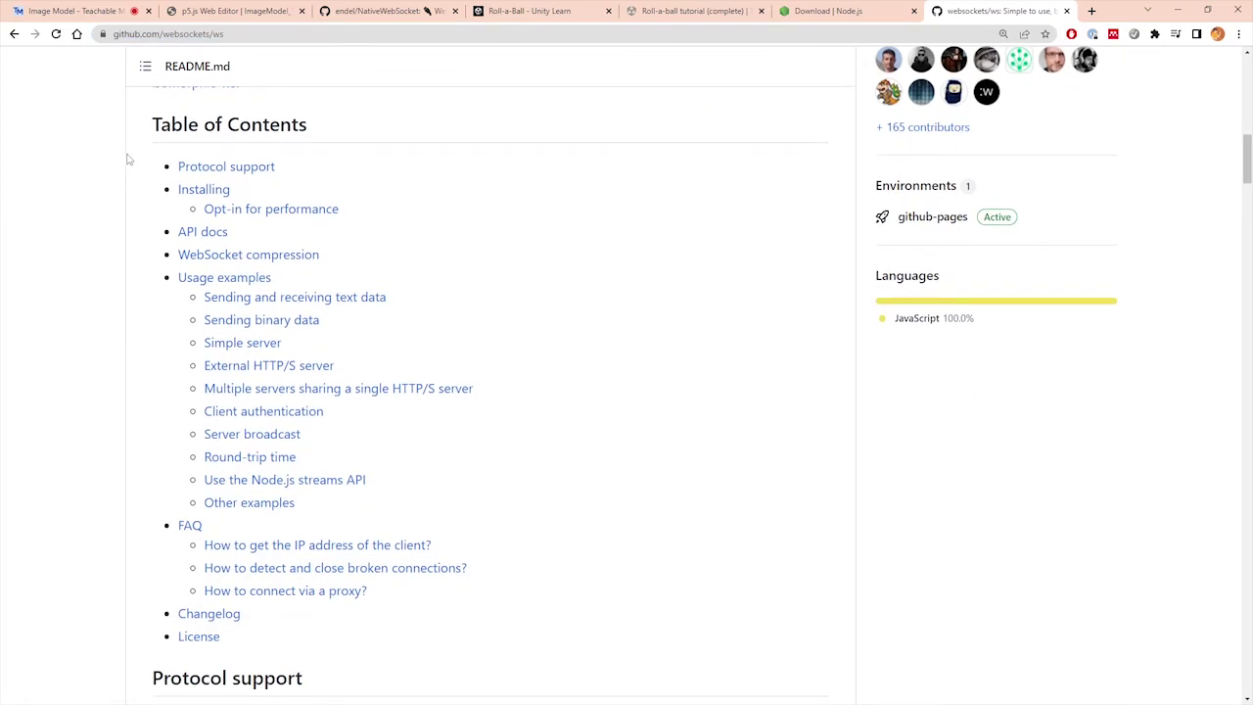
scroll(128, 159, "down", 1)
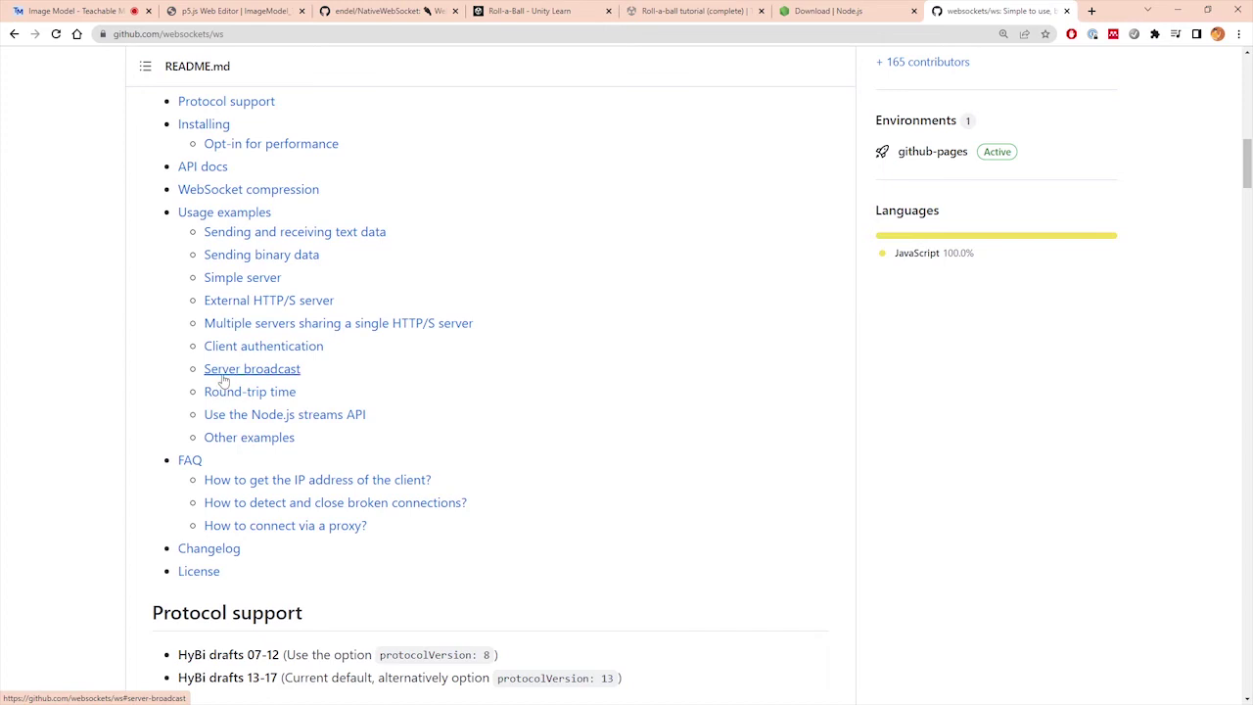
left_click(272, 377)
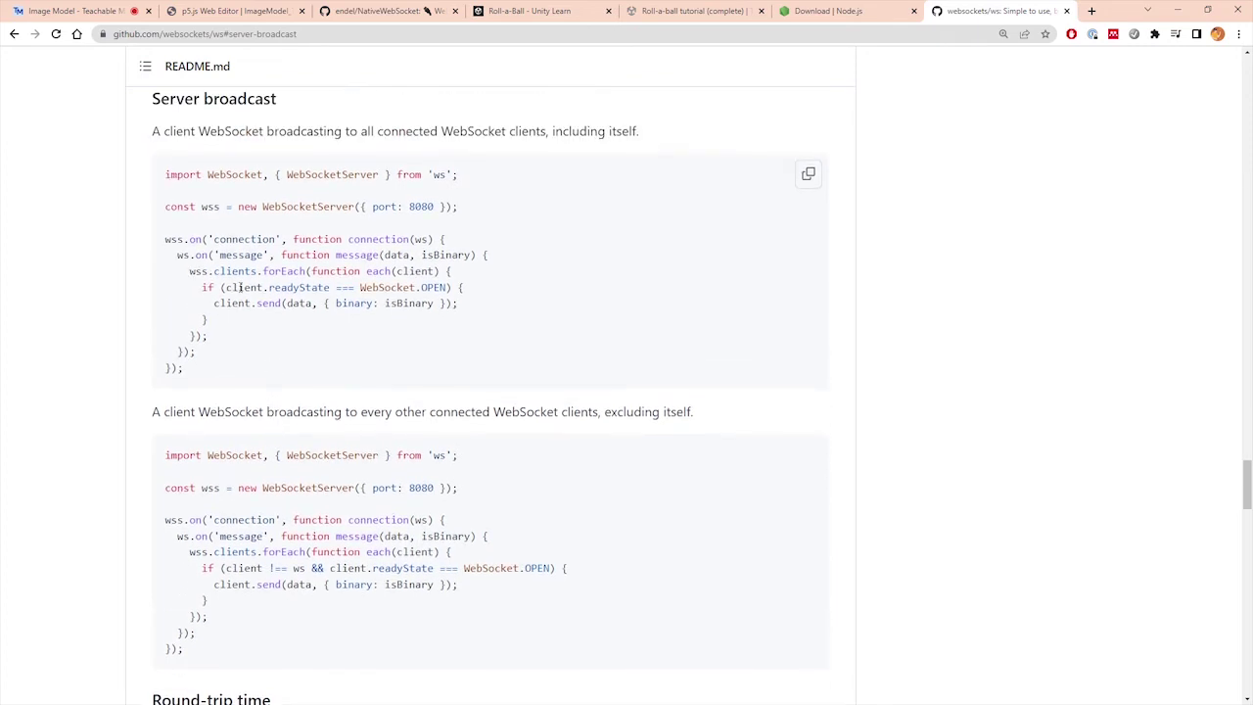
scroll(169, 157, "down", 1)
scroll(170, 164, "down", 1)
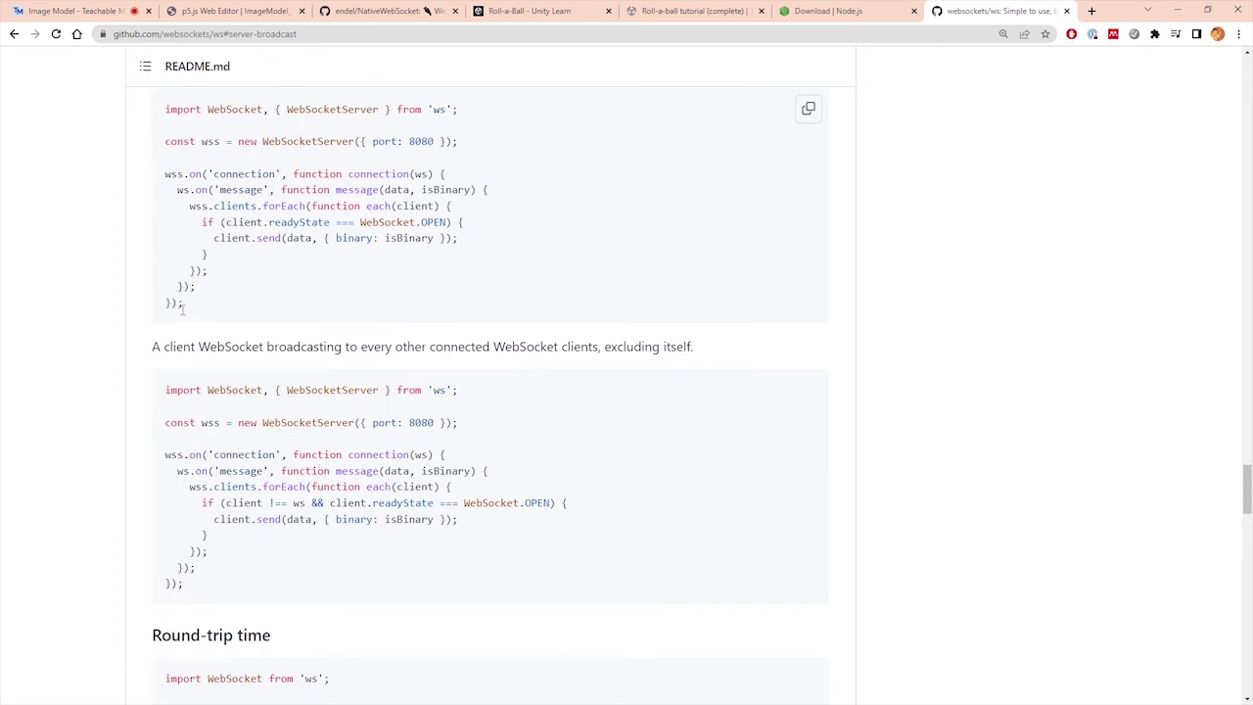
Copy the second broadcast code block, which excludes the sender and uses port 8080.
left_click_drag(151, 349, 654, 346)
left_click(262, 351)
left_click_drag(266, 346, 693, 347)
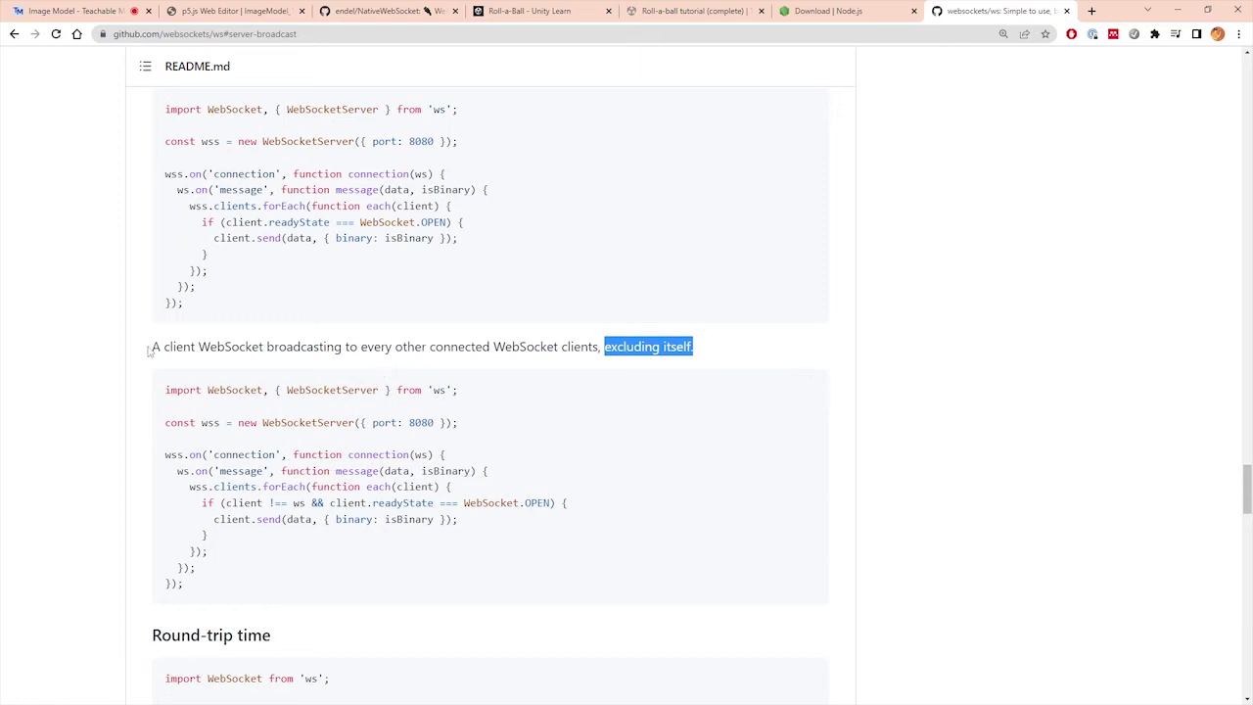
left_click_drag(148, 350, 705, 349)
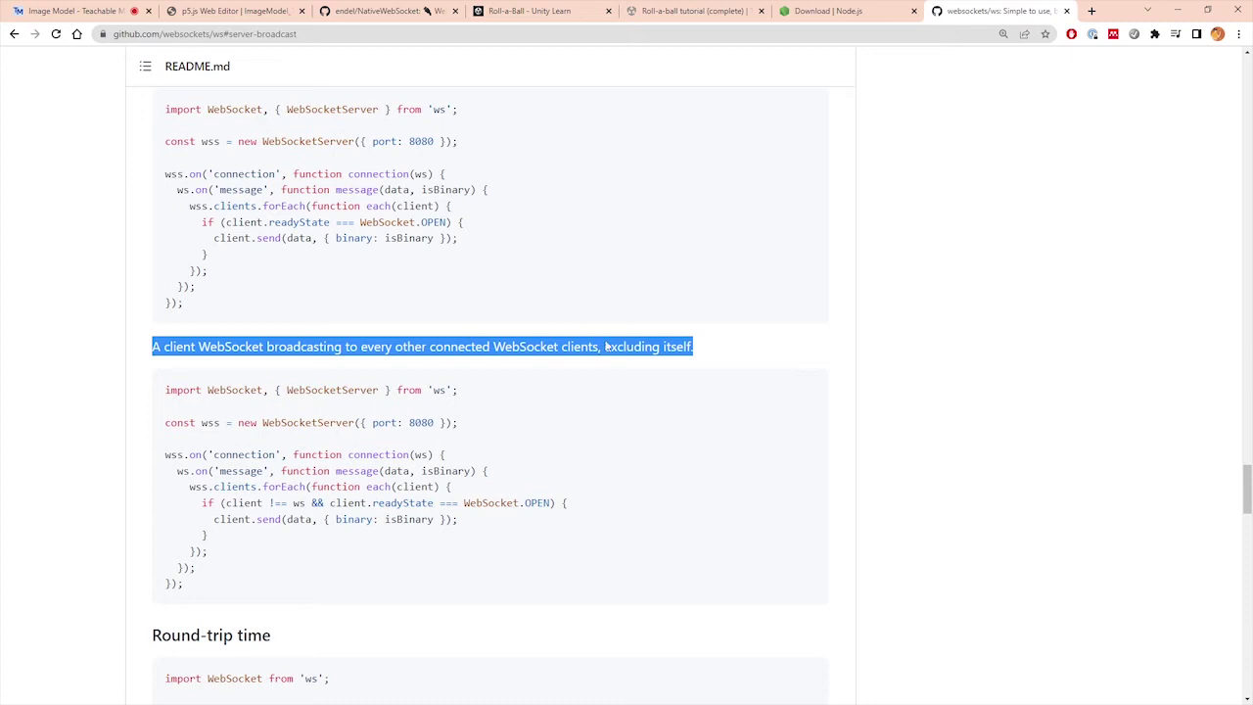
double_click(421, 422)
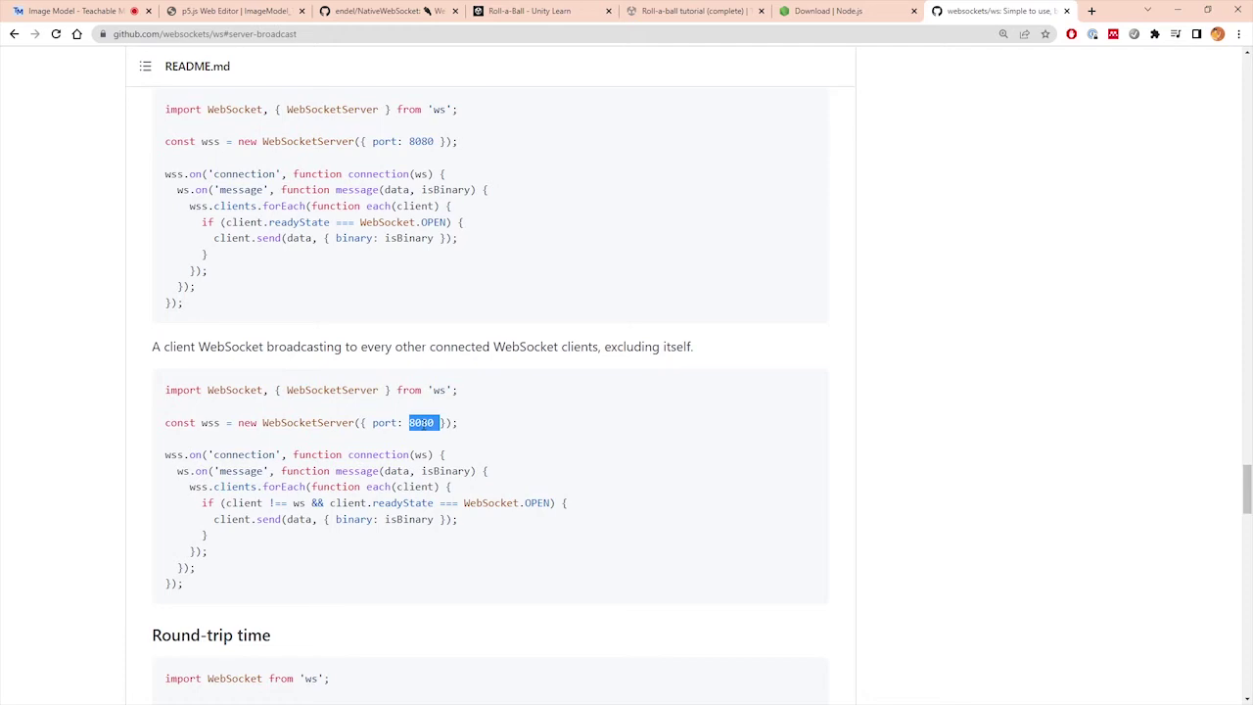
left_click_drag(208, 582, 157, 394)
key("ctrl+c")
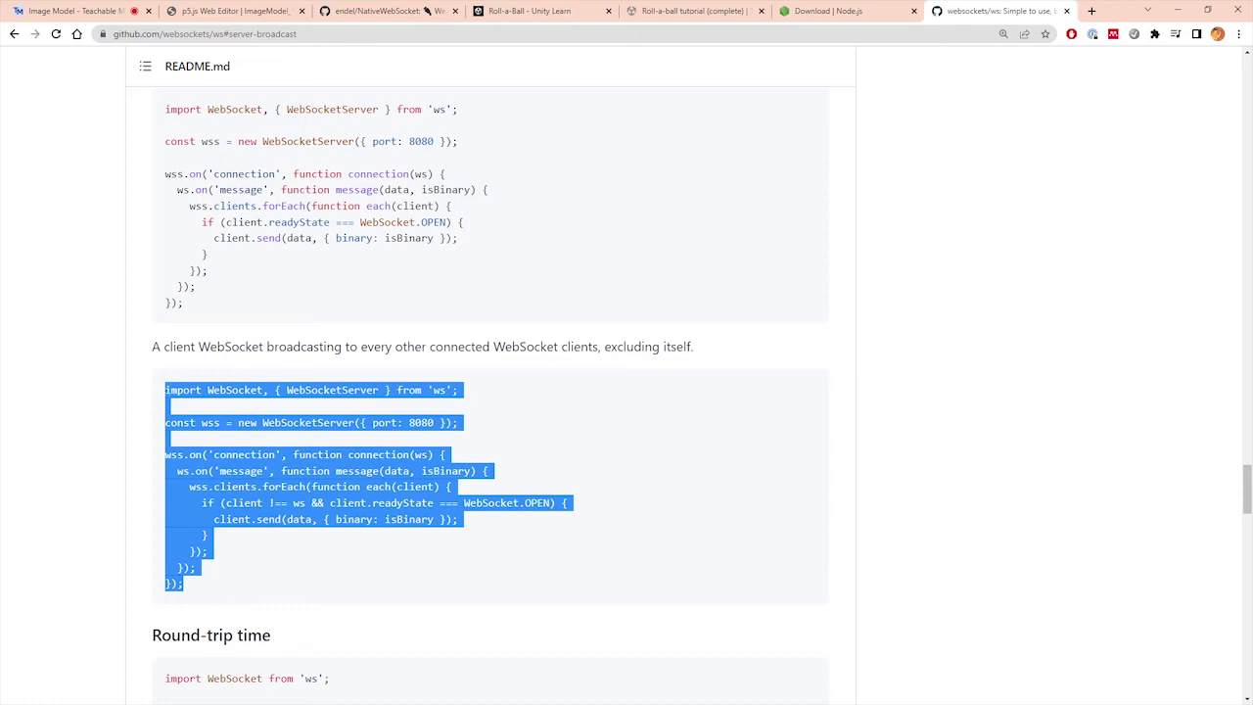
key("alt+Tab")
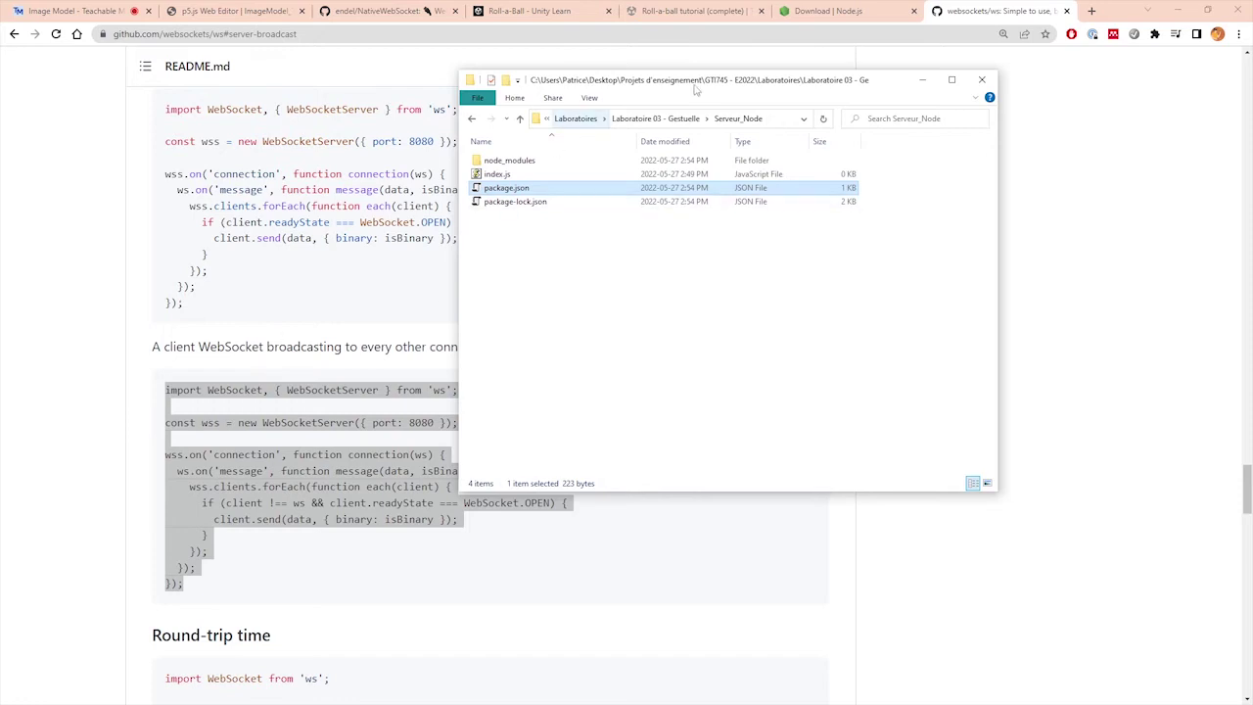
left_click_drag(701, 88, 718, 105)
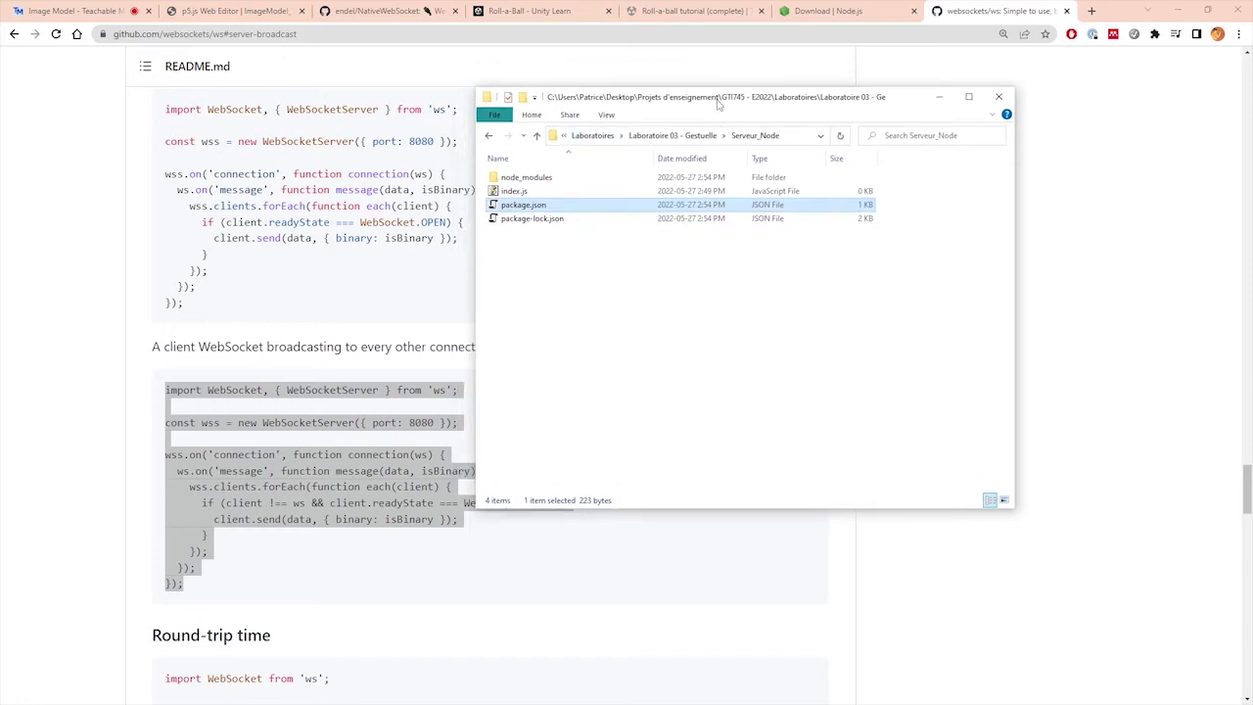
Peek into node_modules, then open index.js from Serveur_Node in Notepad++.
left_click(518, 182)
double_click(518, 180)
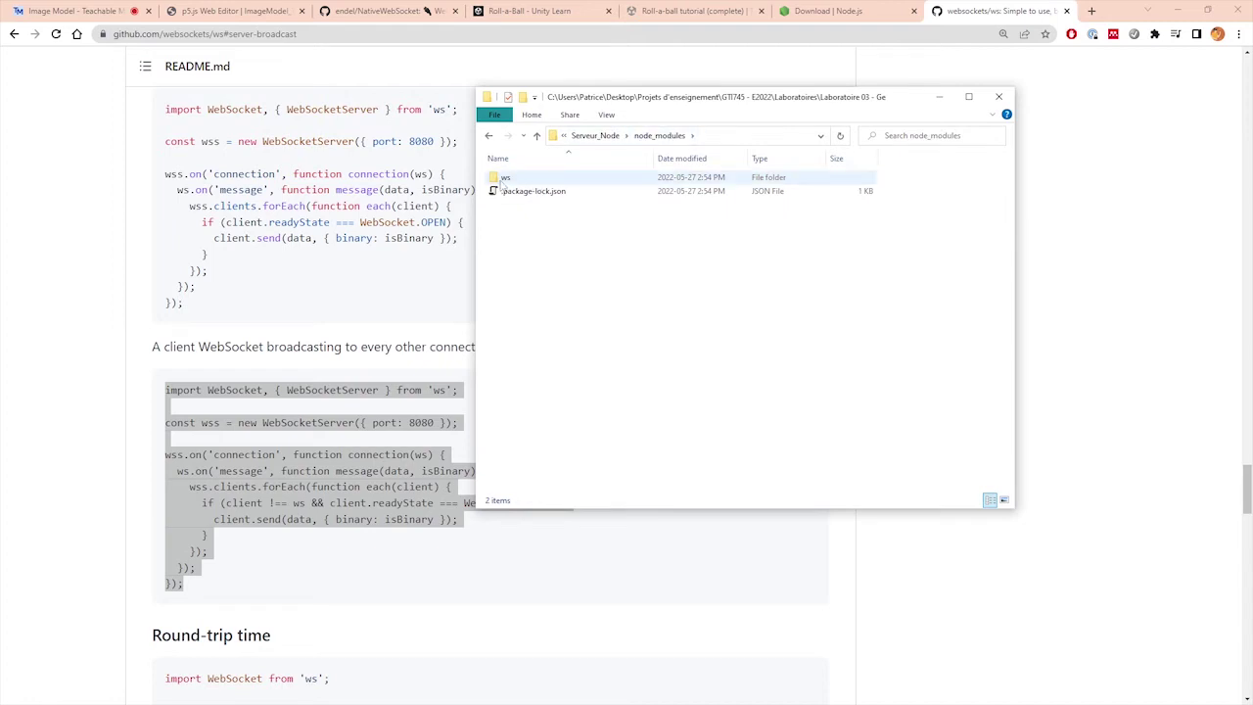
left_click(506, 182)
key("BackSpace")
left_click(515, 192)
right_click(516, 195)
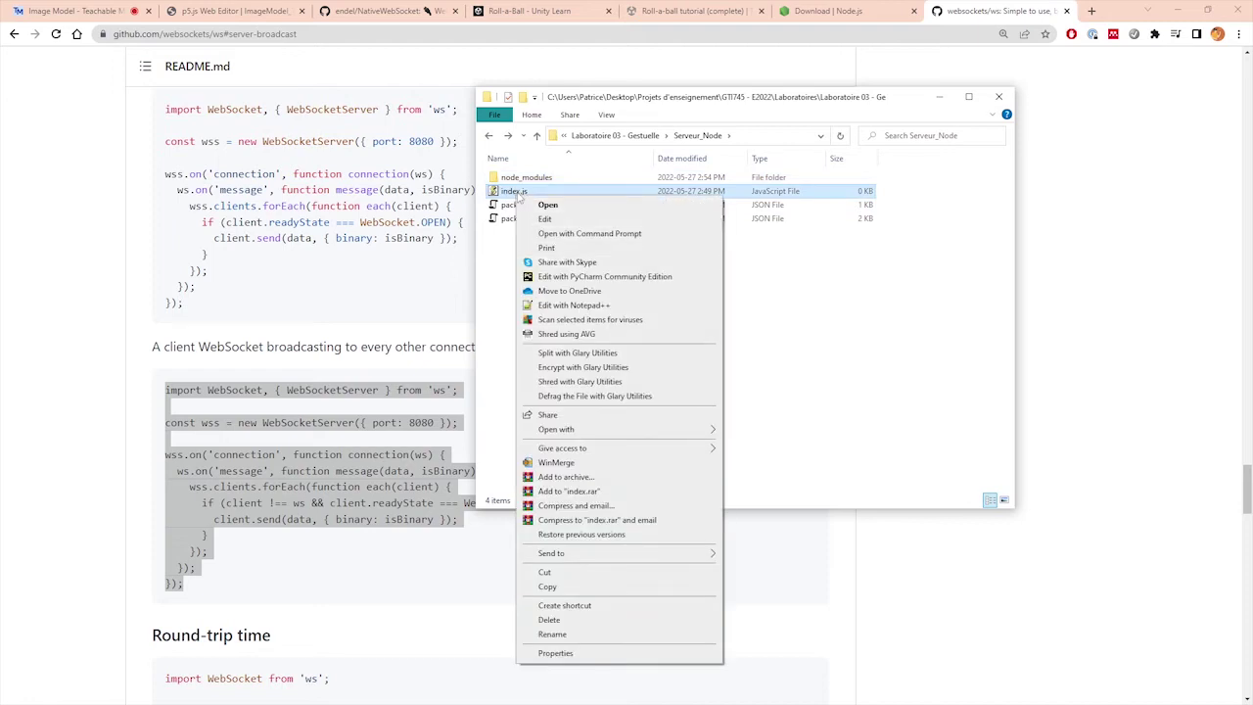
left_click(571, 306)
Paste the broadcast server code into index.js and save it.
left_click_drag(407, 159, 416, 82)
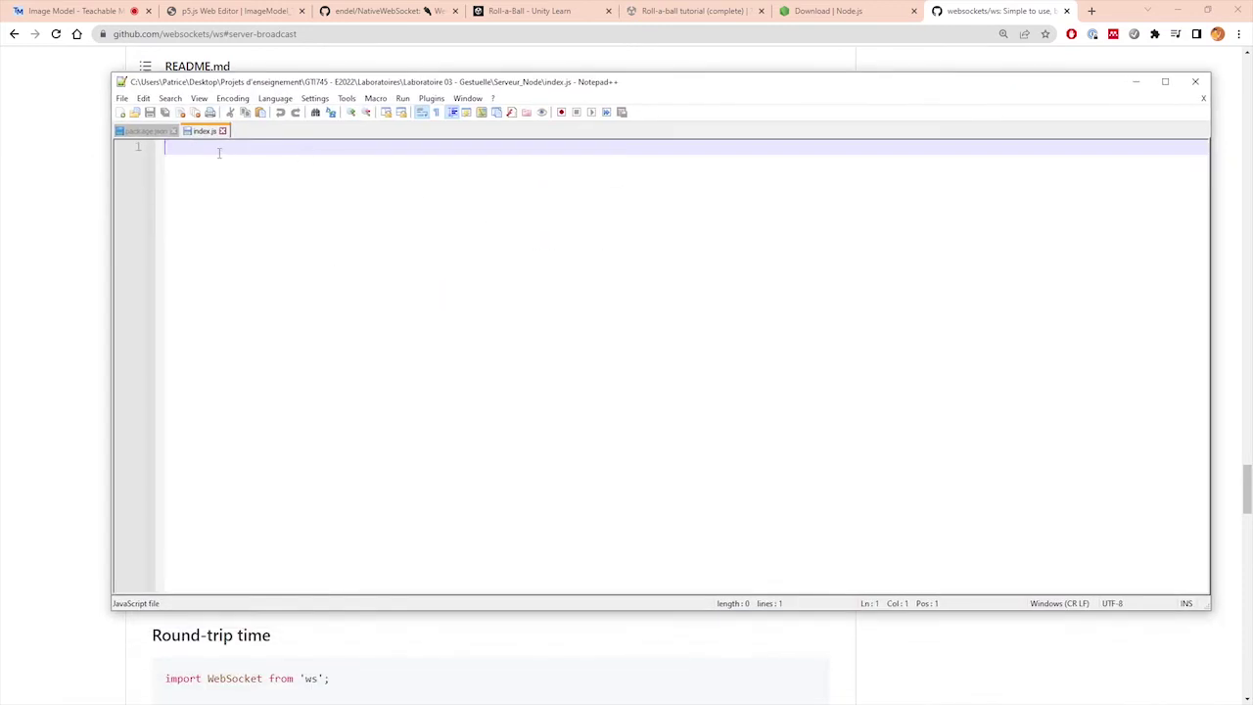
key("ctrl+v")
key("ctrl+s")
mouse_move(359, 83)
left_mouse_down()
mouse_move(402, 187)
mouse_move(633, 182)
left_mouse_up()
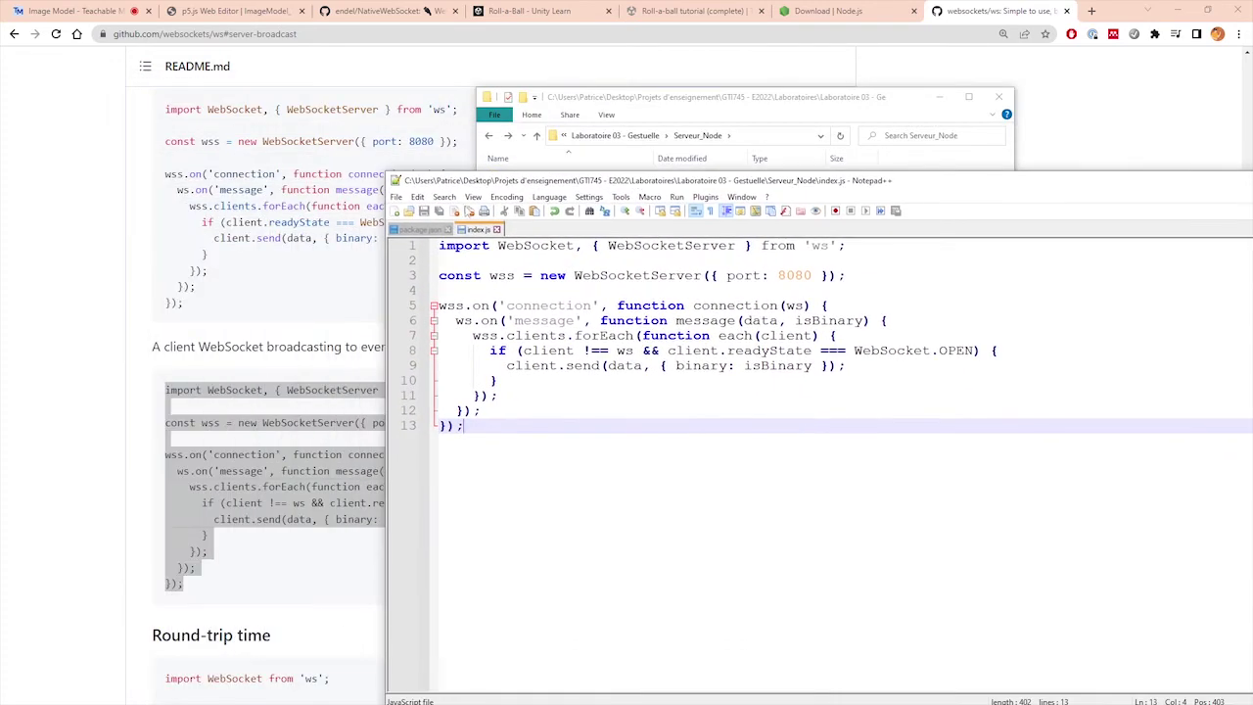
mouse_move(470, 182)
left_mouse_down()
mouse_move(445, 106)
mouse_move(308, 78)
left_mouse_up()
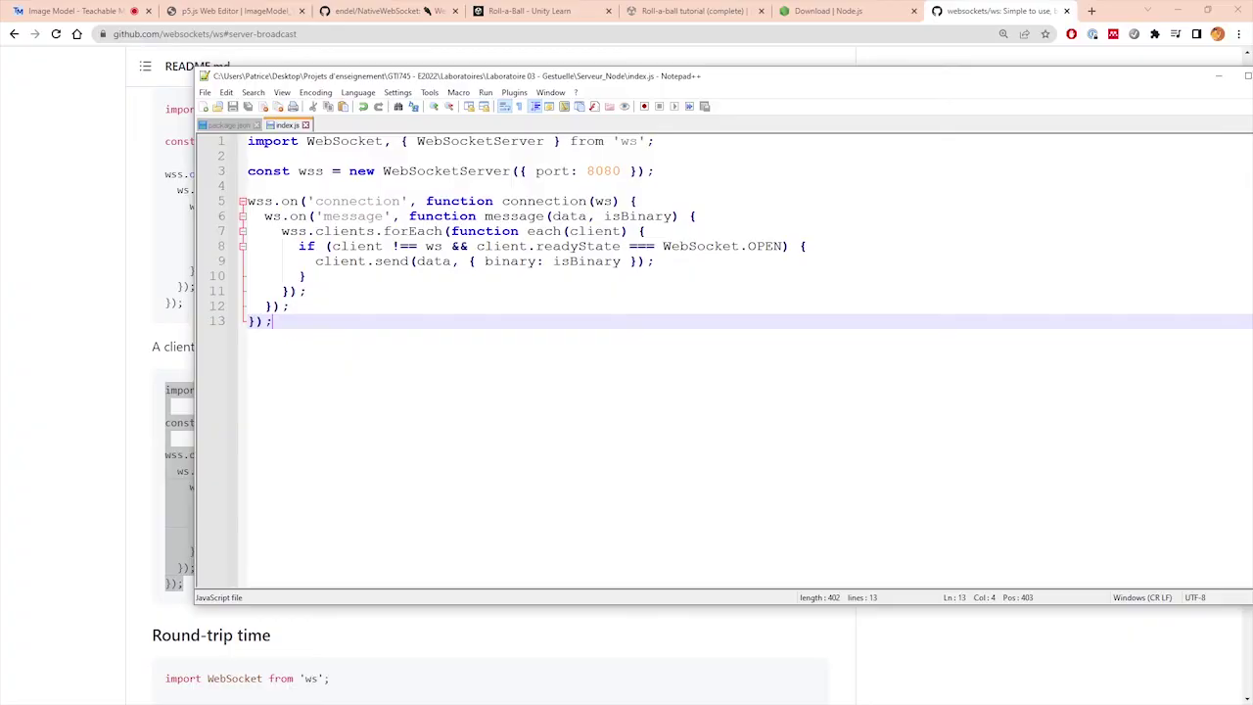
key("alt+Tab")
scroll(610, 426, "down", 1)
scroll(610, 426, "down", 1)
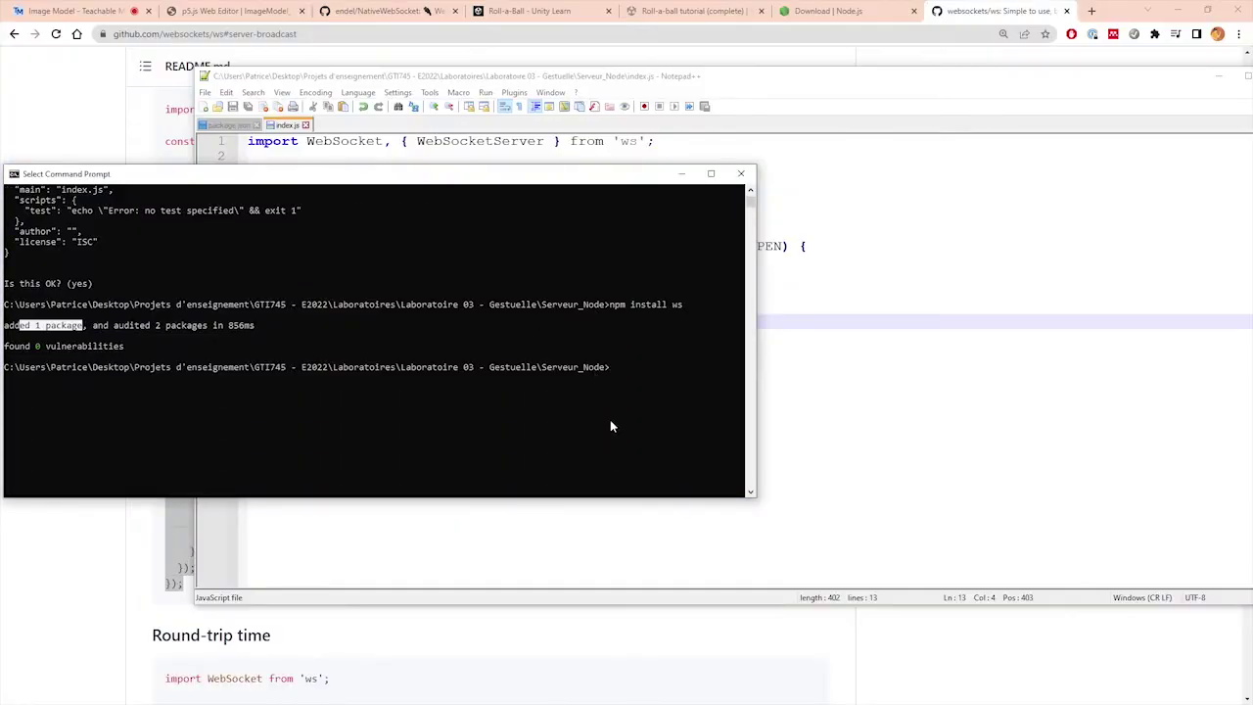
type("npm start")
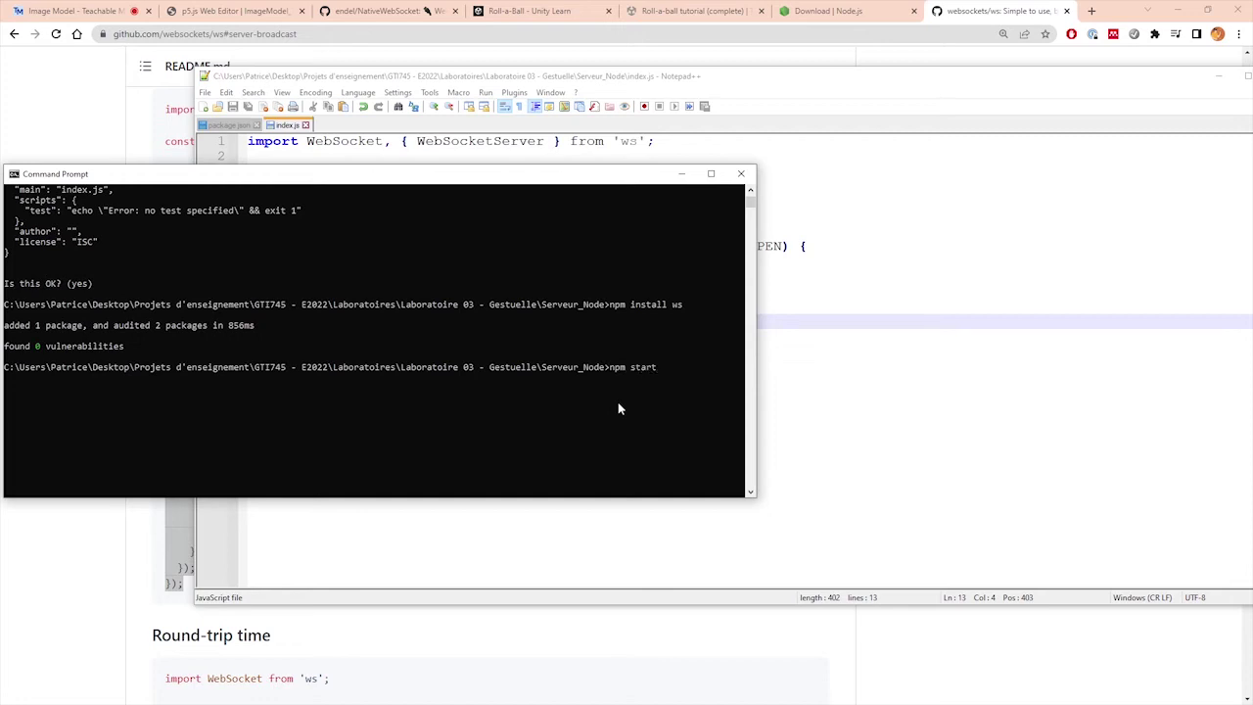
key("Return")
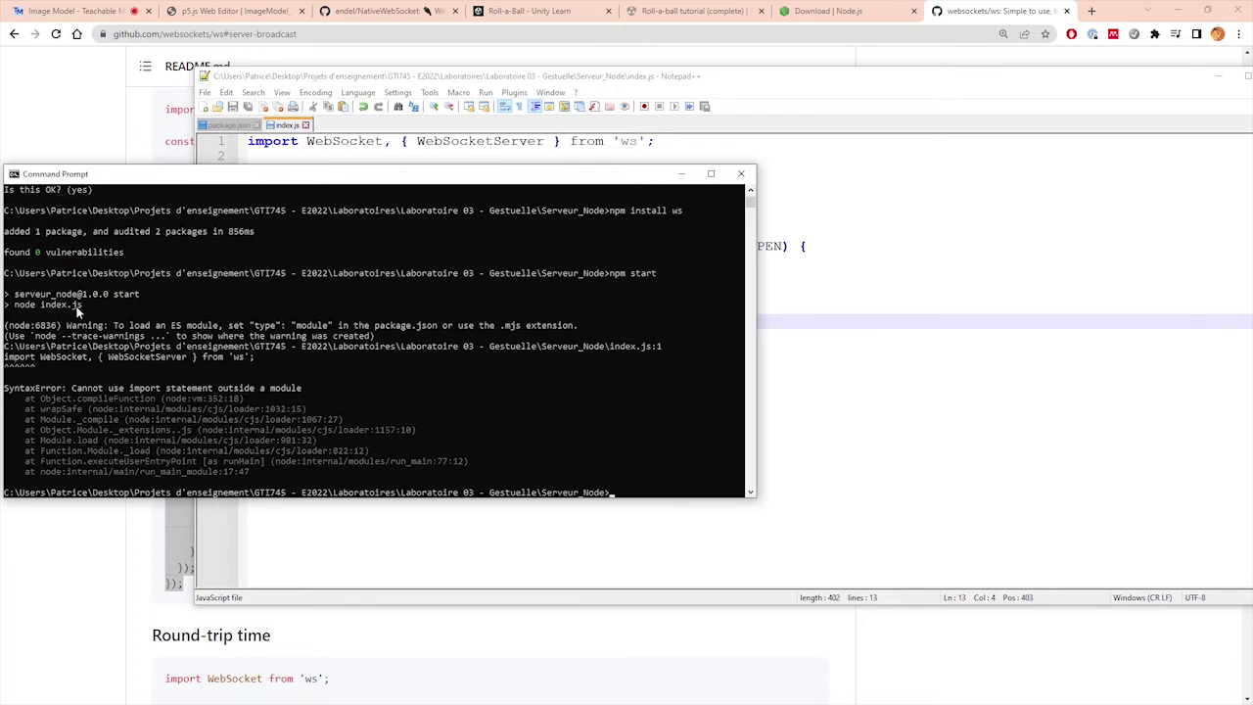
left_click_drag(30, 305, 85, 306)
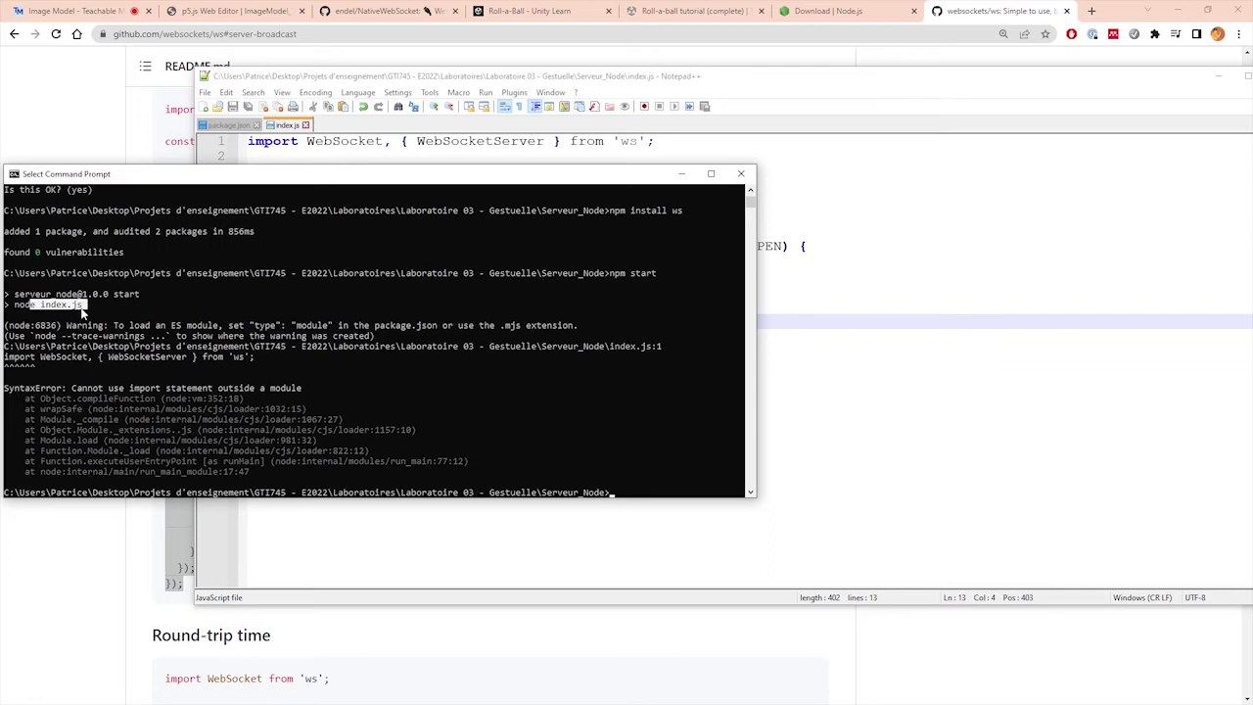
left_click_drag(15, 304, 86, 307)
mouse_move(5, 324)
left_mouse_down()
mouse_move(103, 339)
mouse_move(317, 460)
mouse_move(328, 489)
left_mouse_up()
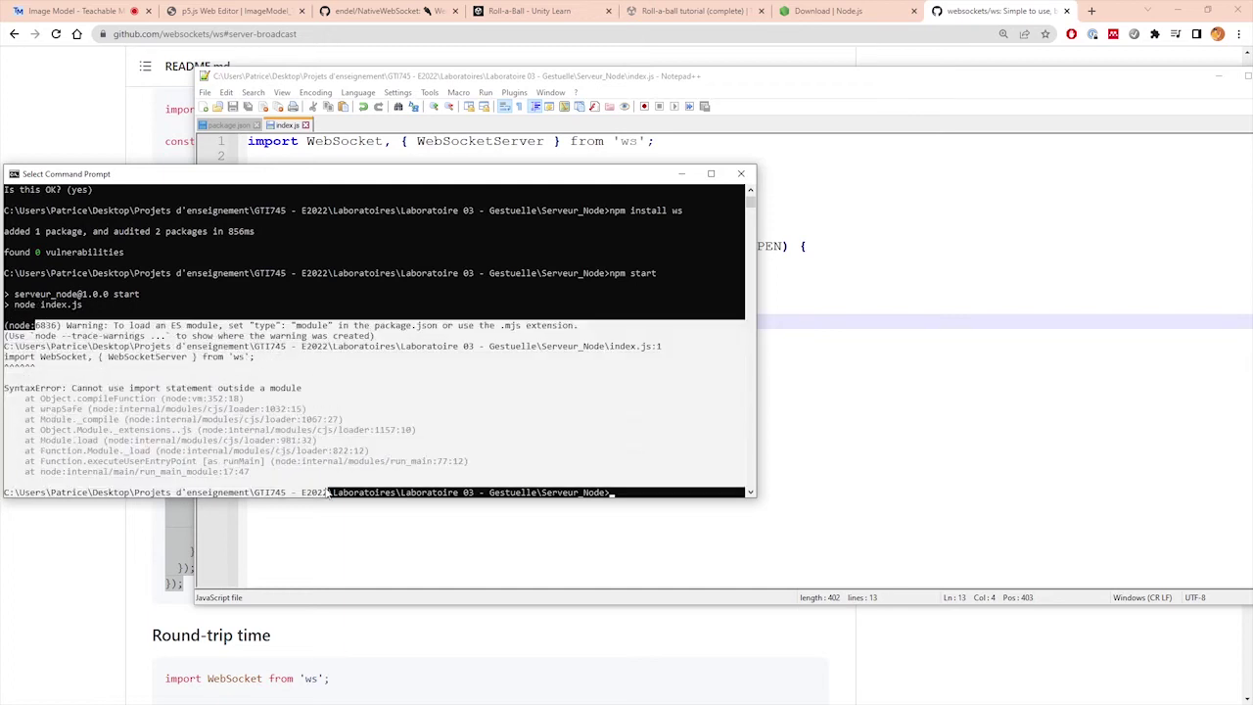
left_click(197, 389)
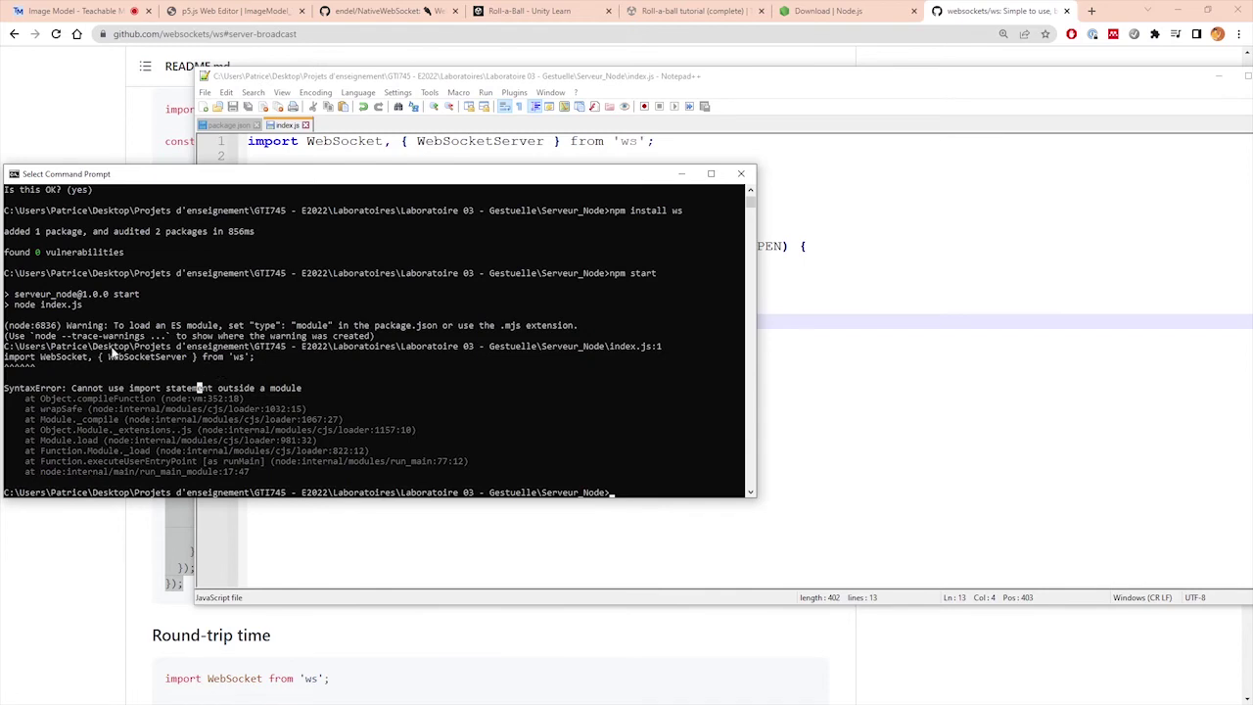
left_click_drag(5, 356, 88, 359)
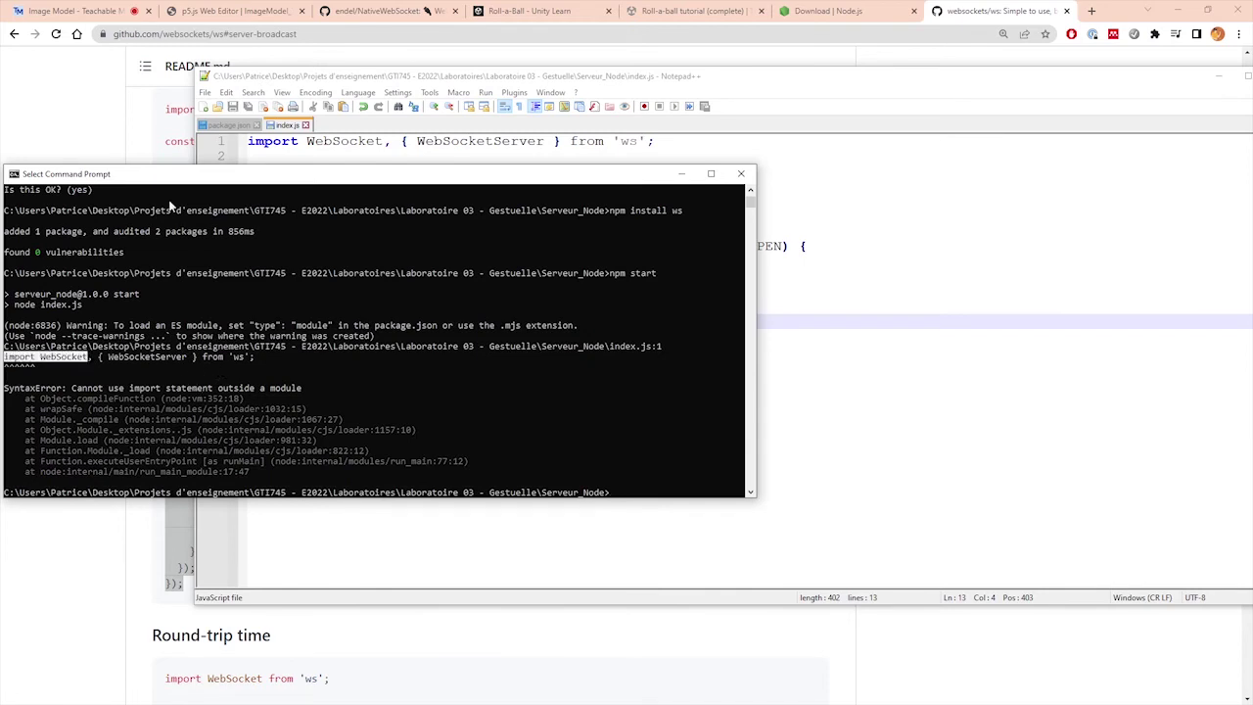
left_click_drag(193, 181, 248, 228)
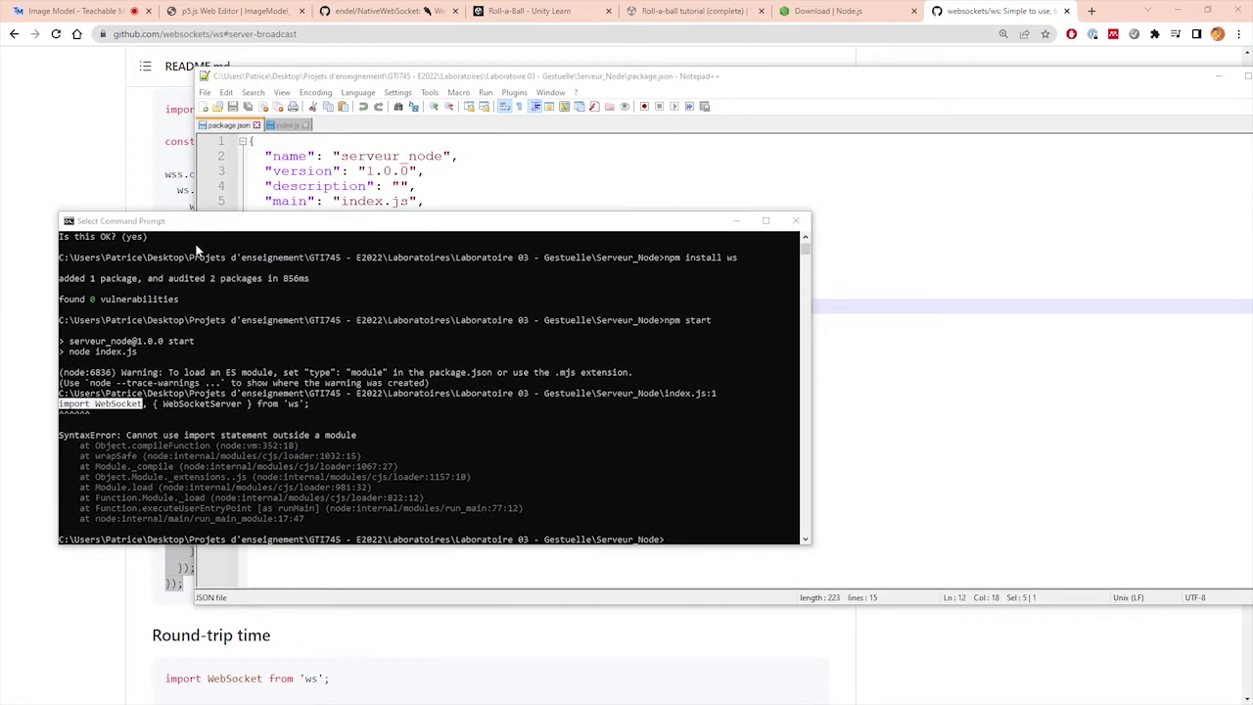
Insert "type": "module", on a new line after "main" in package.json and save it.
left_click_drag(338, 78, 386, 66)
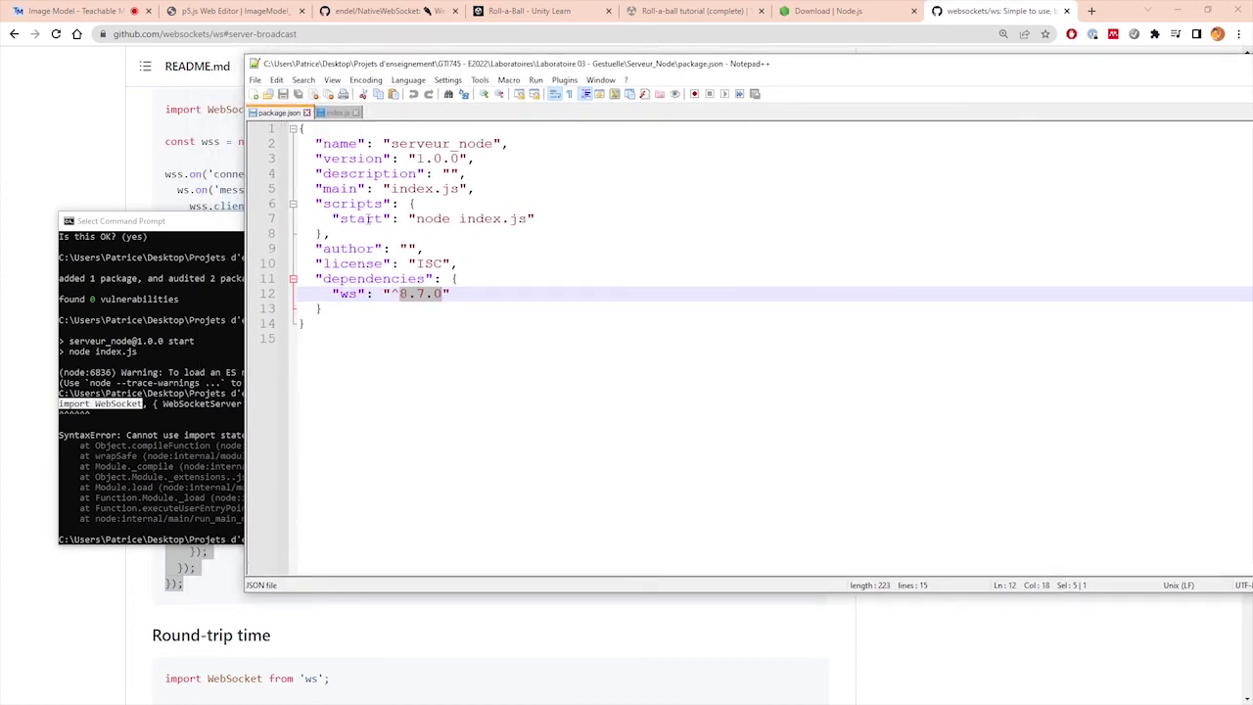
left_click(525, 186)
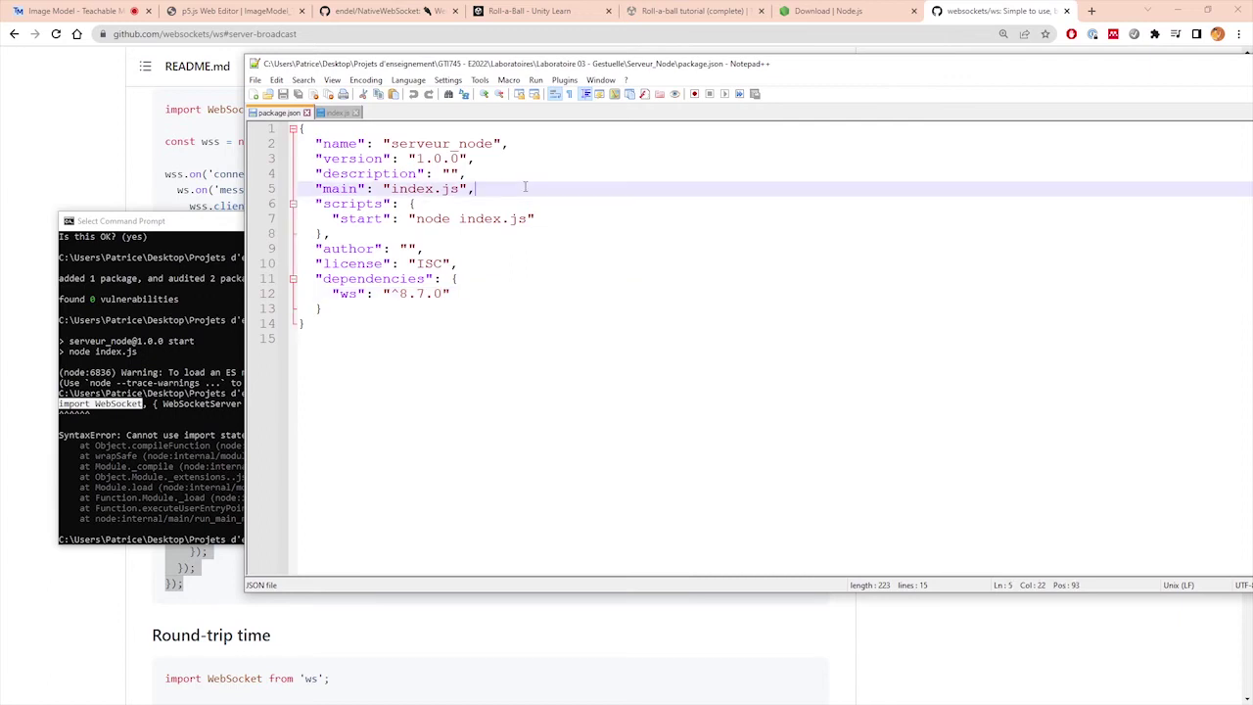
key("Return")
type("\"type\"")
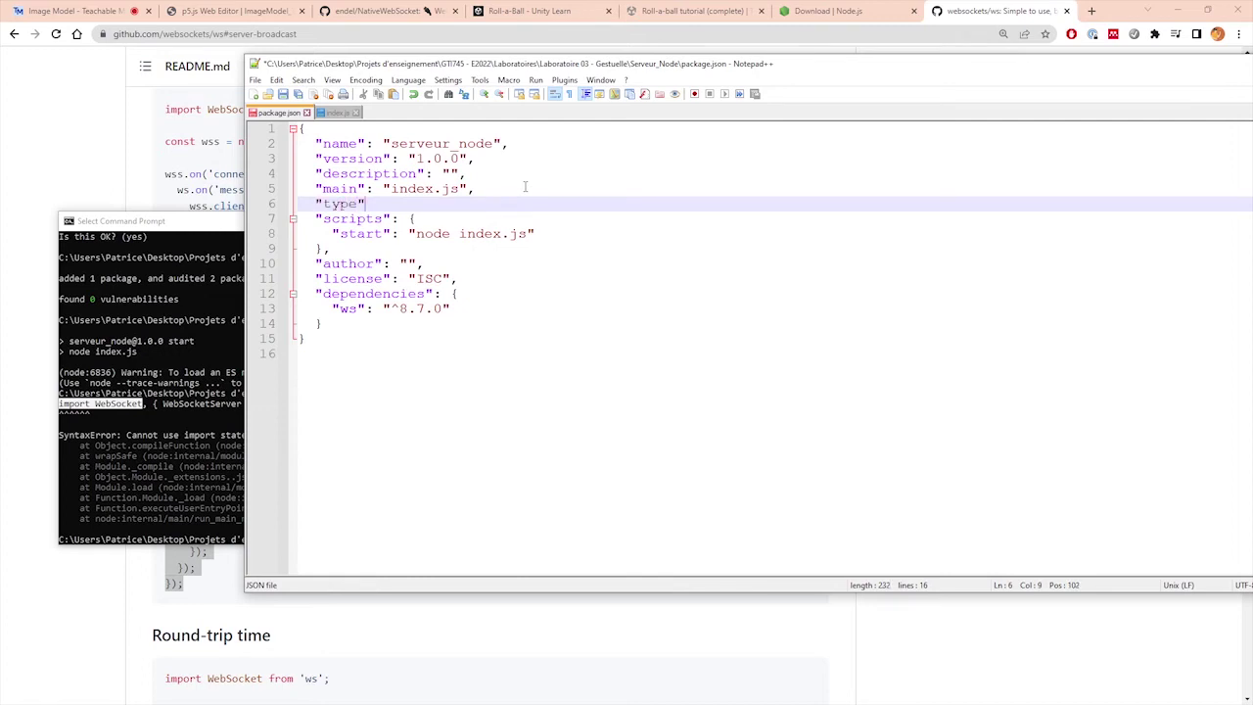
type(": \"module\",")
key("ctrl+s")
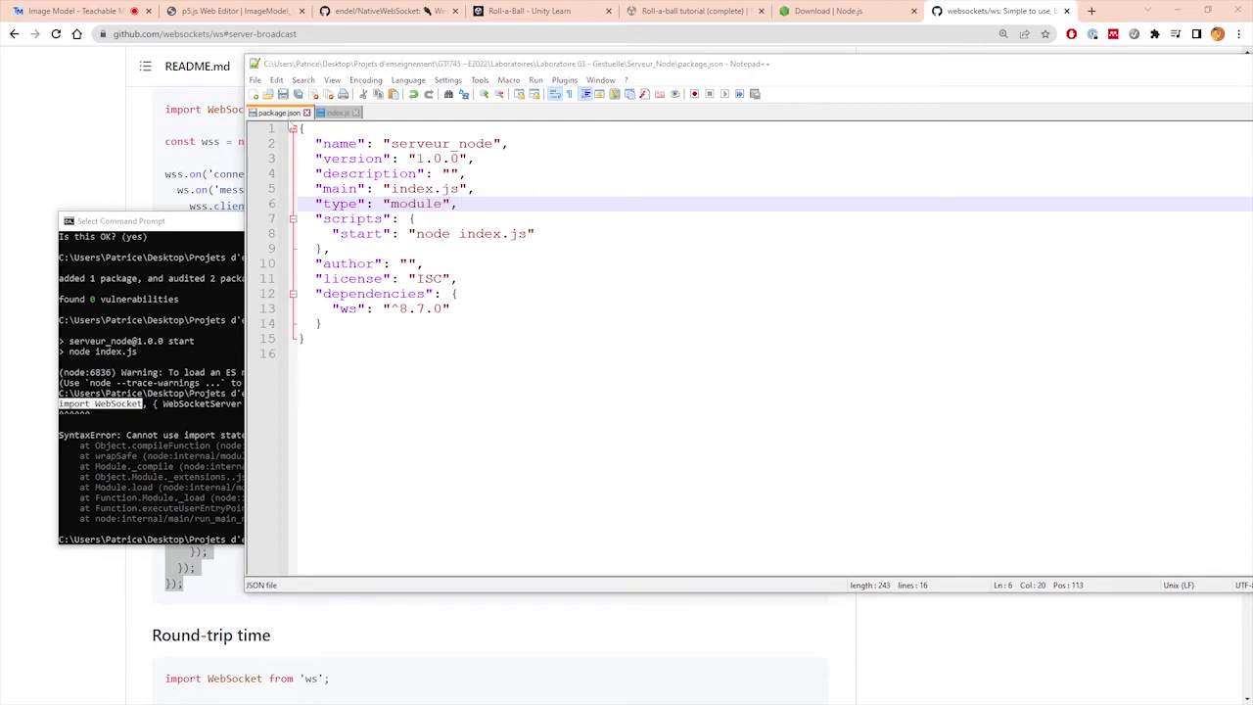
Rerun npm start in the console, which reports port 8080 already in use (EADDRINUSE).
left_click(203, 239)
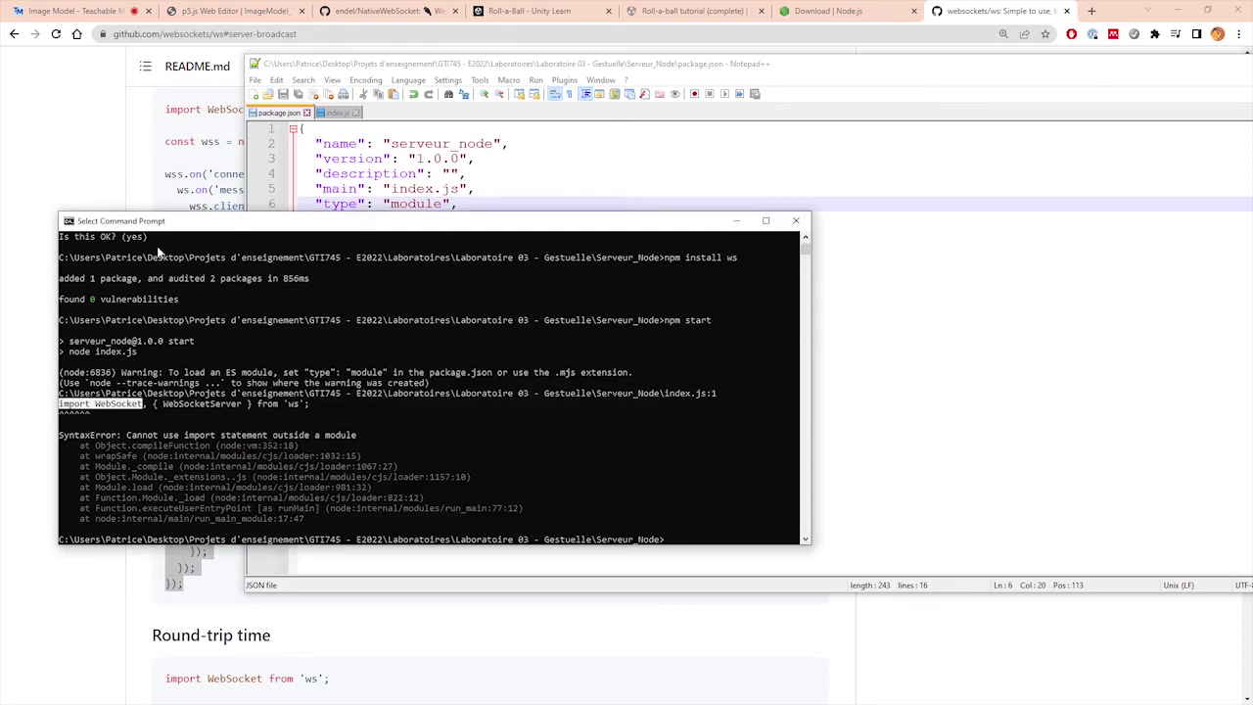
left_click_drag(160, 225, 161, 211)
left_click(692, 495)
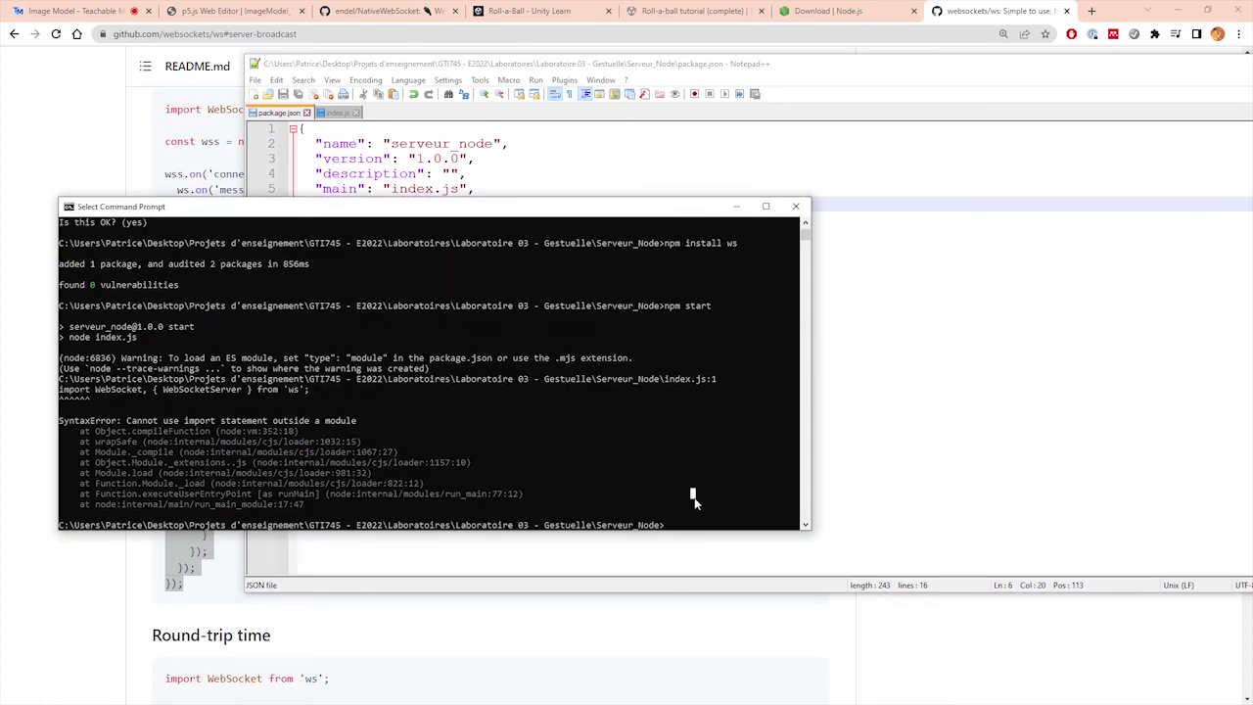
key("Escape")
key("Up")
key("Return")
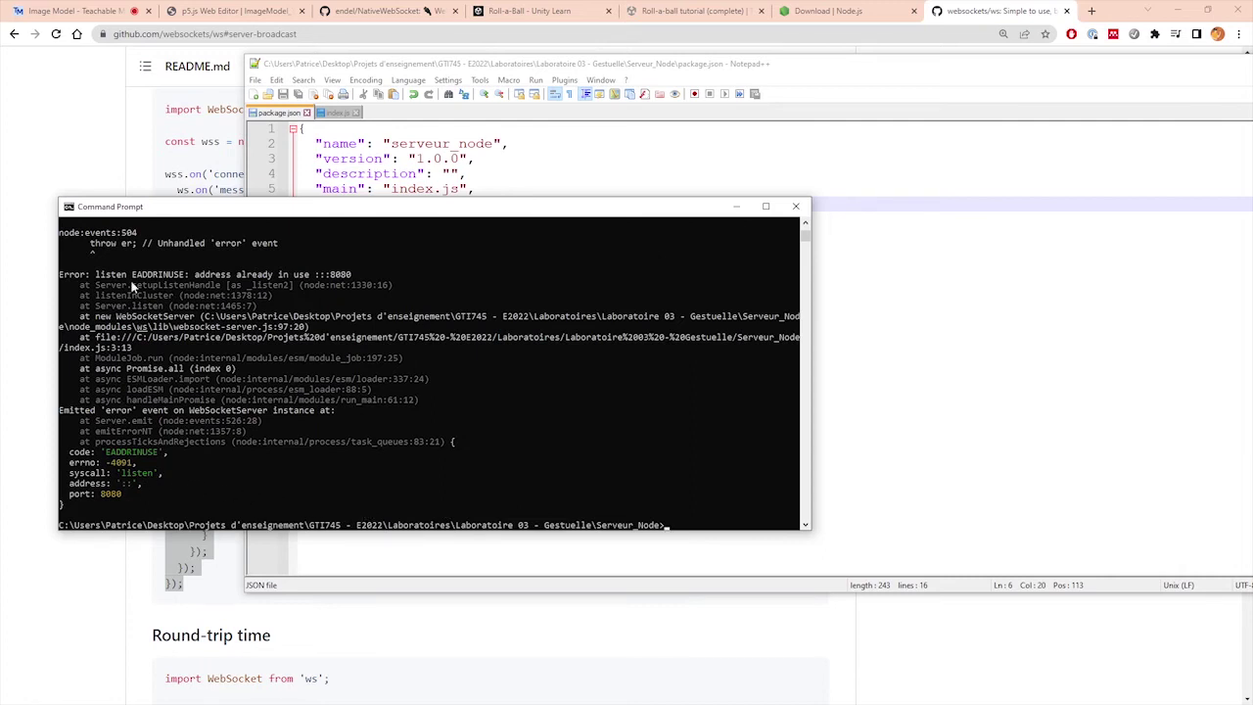
scroll(123, 269, "up", 2)
scroll(135, 292, "down", 2)
left_click_drag(131, 277, 355, 281)
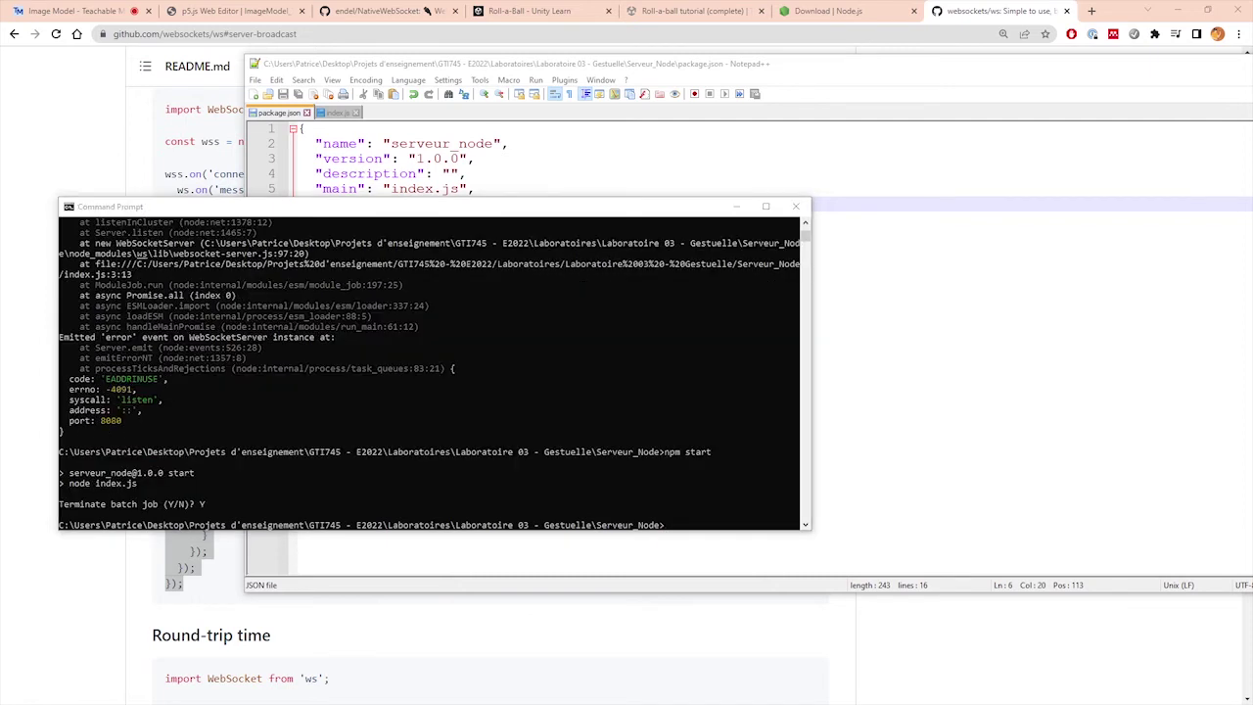
Run npm start once more so the server launches node index.js.
left_click_drag(195, 206, 217, 189)
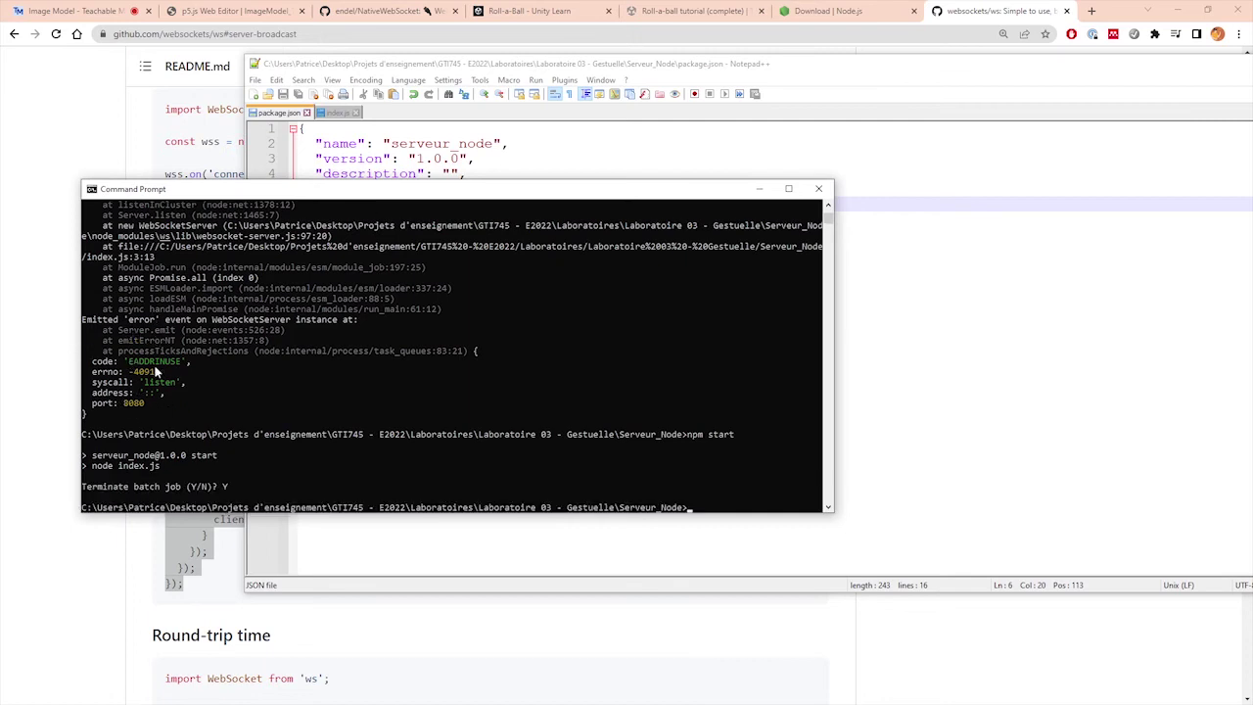
scroll(194, 382, "down", 1)
scroll(211, 375, "up", 1)
scroll(172, 384, "up", 1)
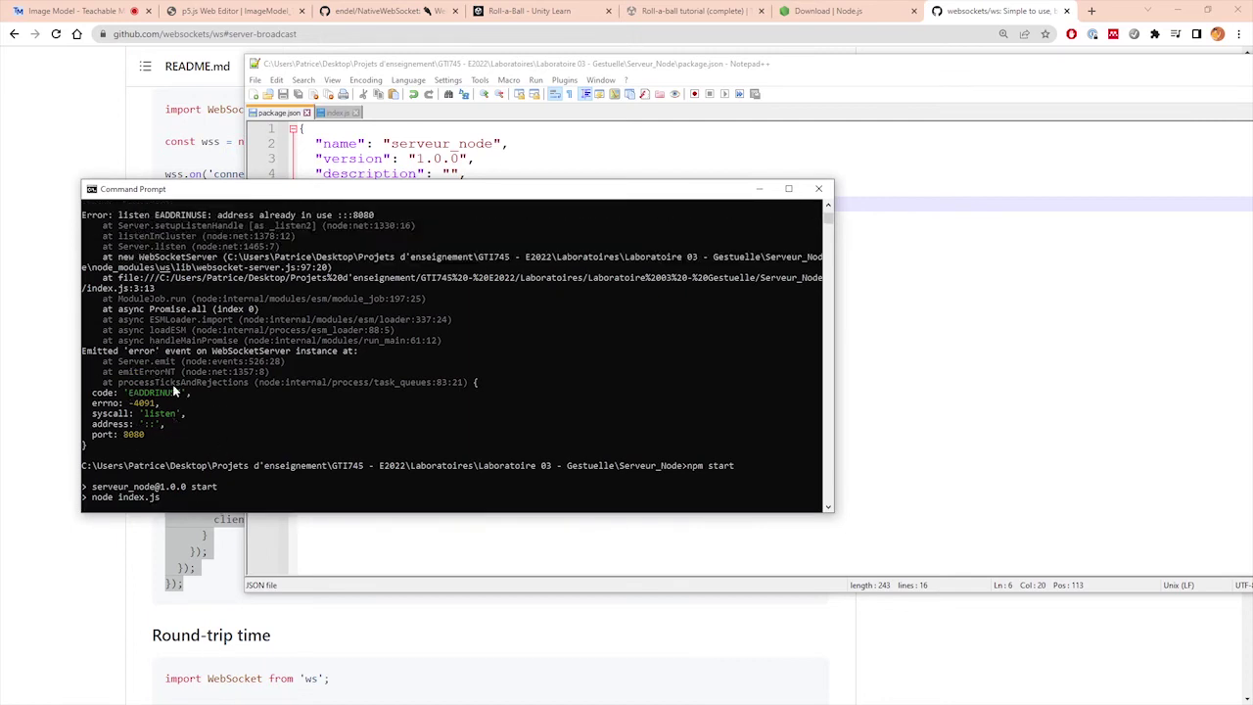
scroll(172, 384, "down", 2)
scroll(197, 407, "up", 1)
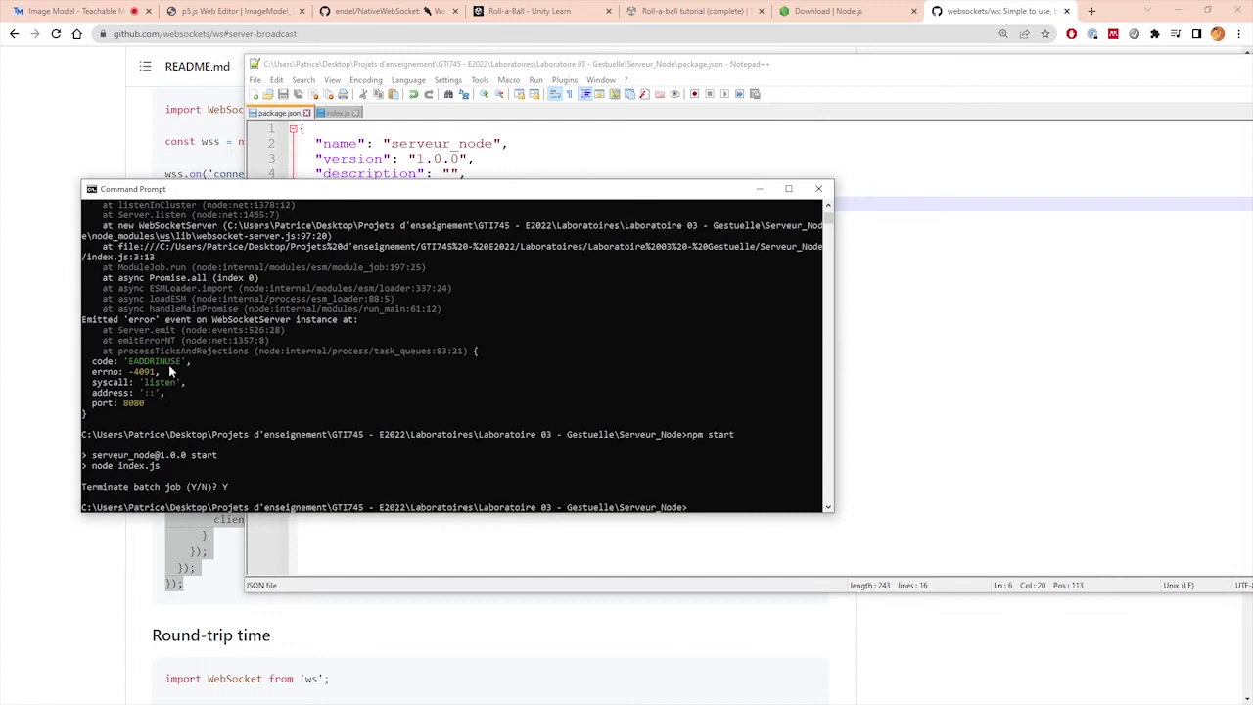
scroll(189, 336, "down", 2)
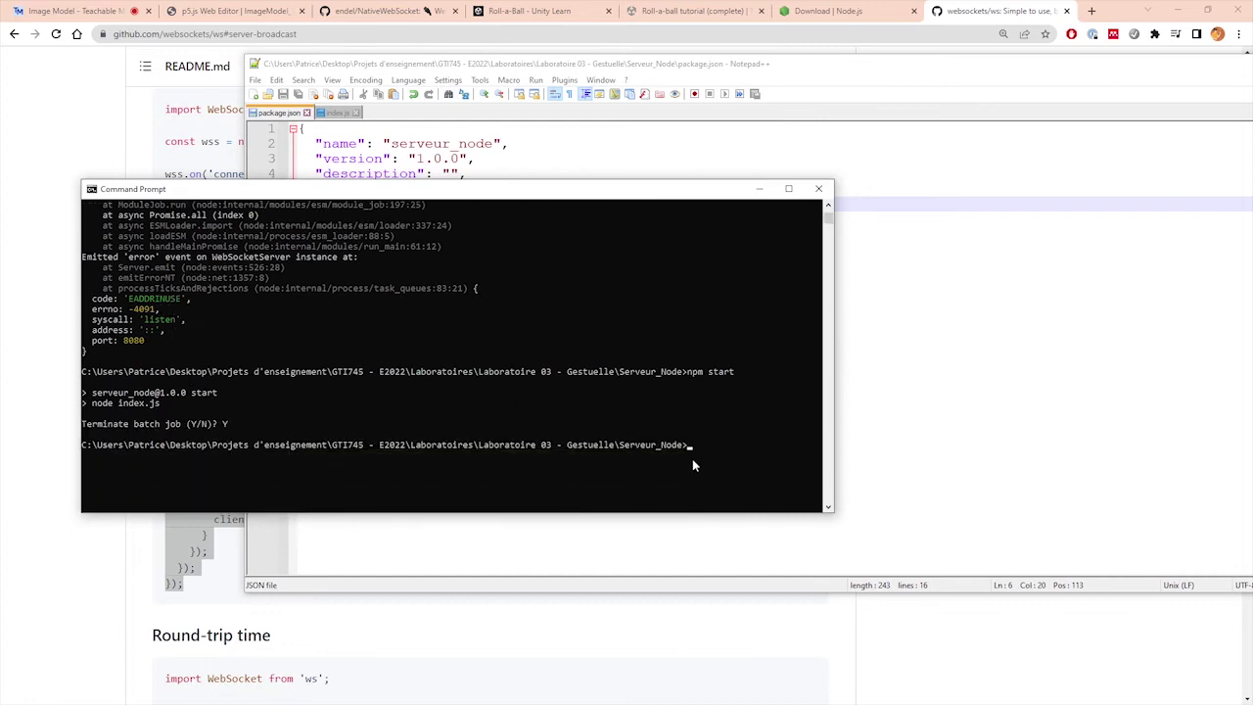
key("Up")
key("Return")
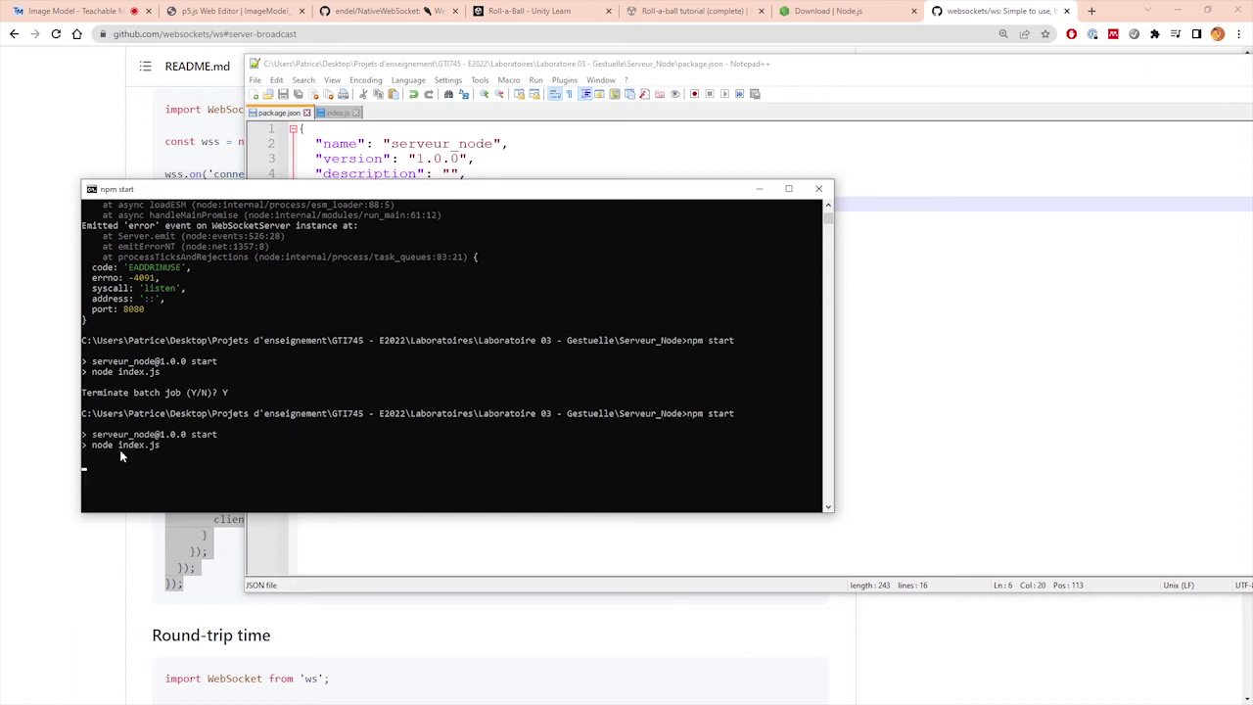
Check the node index.js output leaves the server running, and return to the p5.js editor.
left_click_drag(165, 448, 92, 453)
left_click_drag(84, 466, 186, 496)
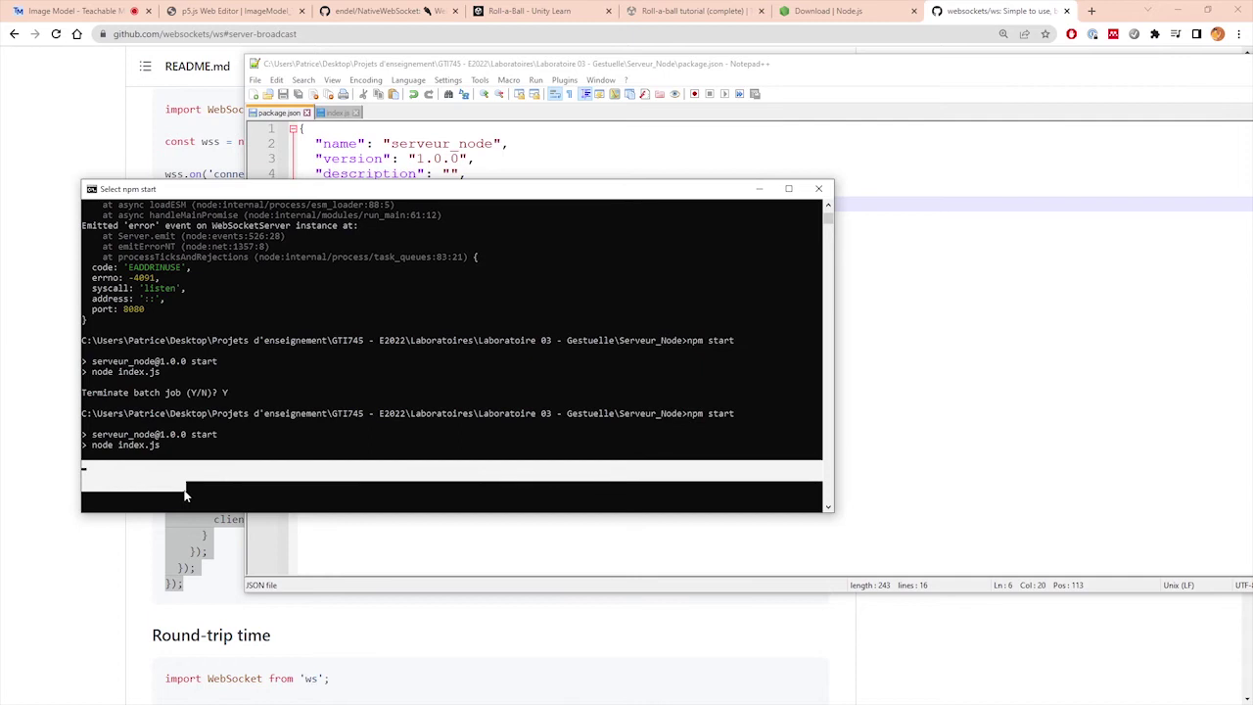
left_click(88, 469)
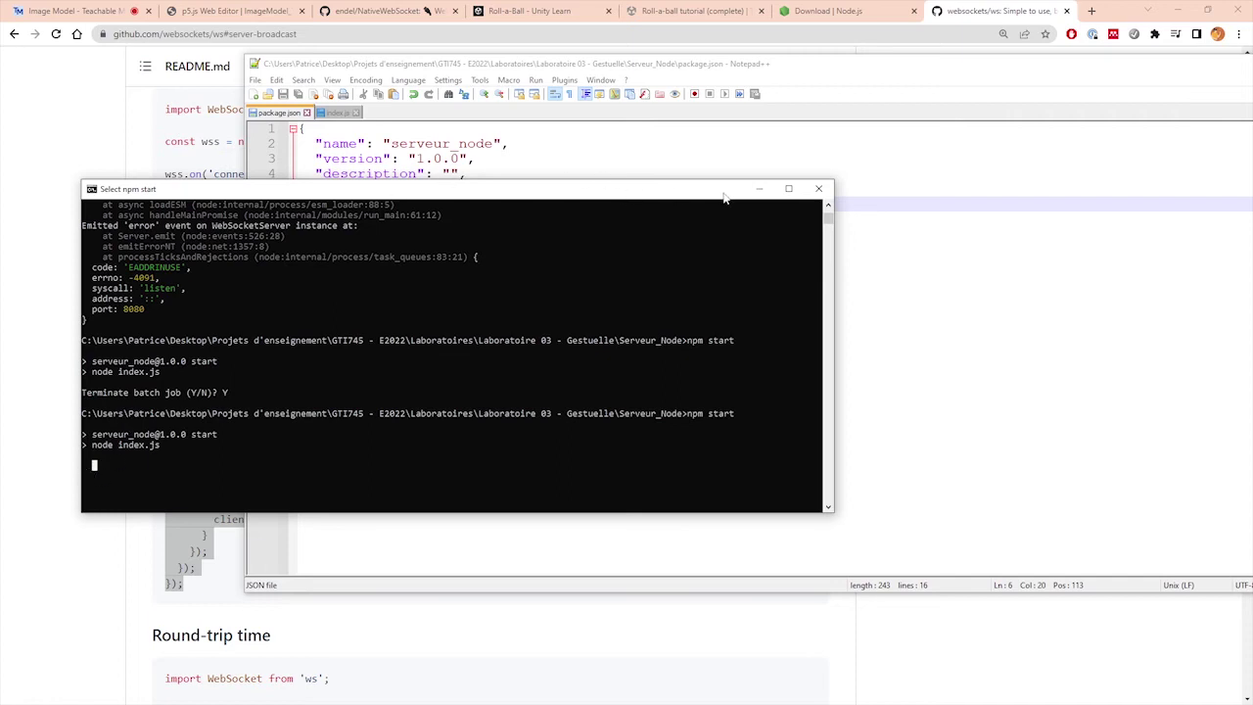
left_click_drag(725, 196, 735, 223)
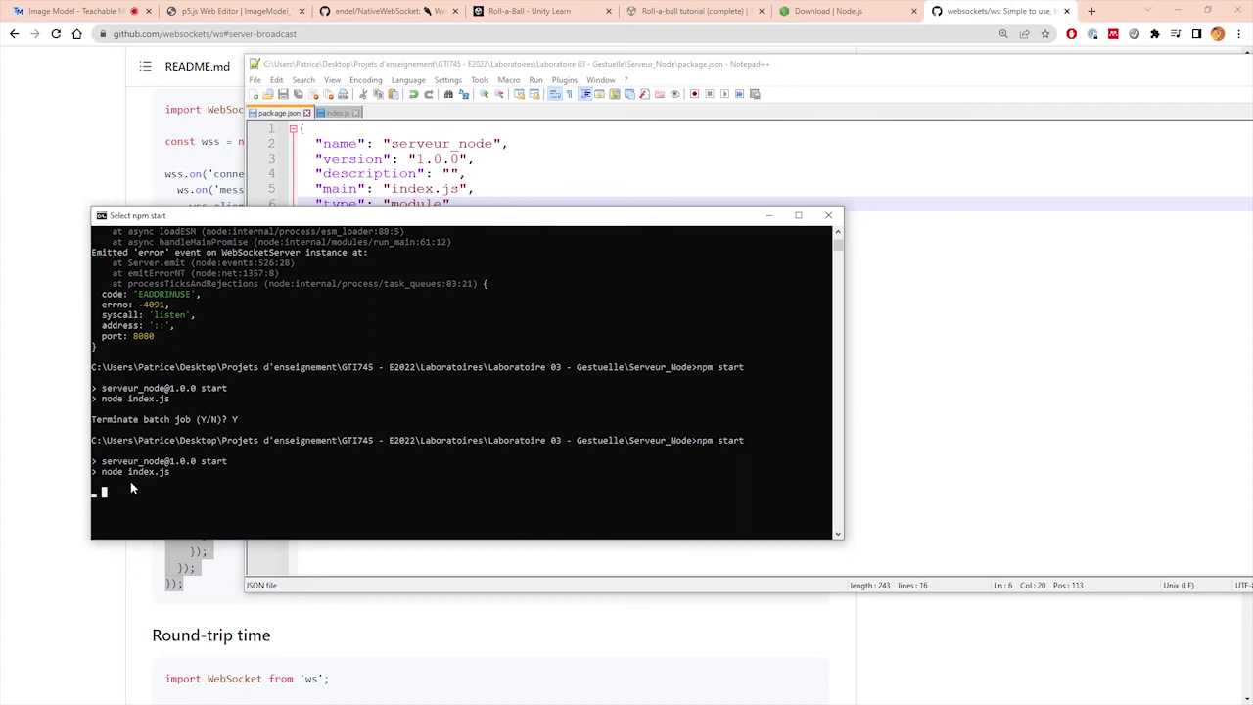
left_click(258, 13)
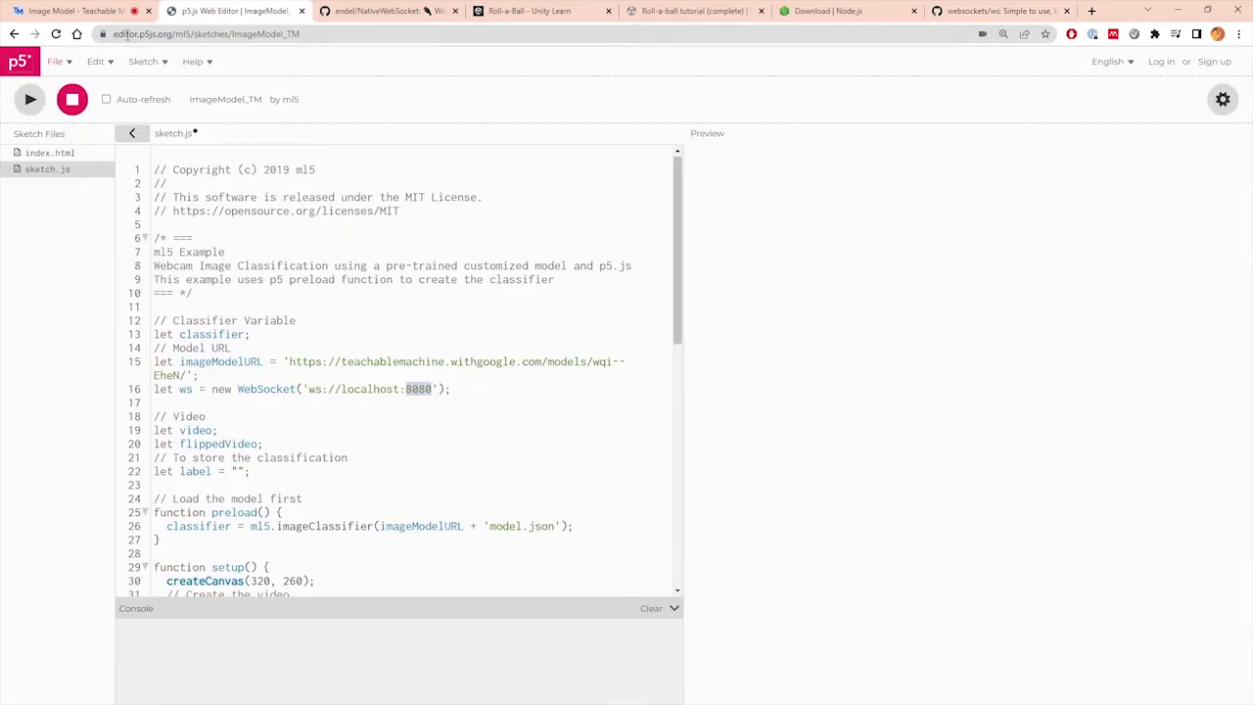
Run the ImageModel_TM sketch, open and clear the DevTools console, and restart the sketch.
left_click(30, 102)
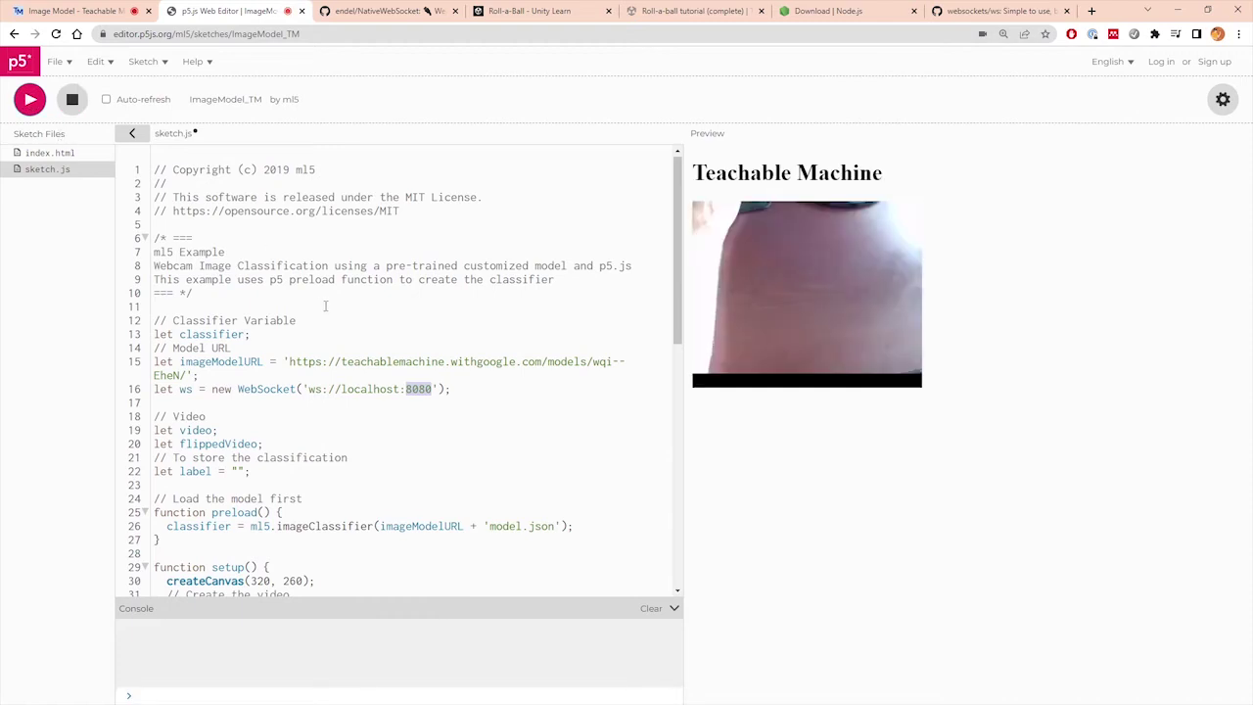
key("ctrl+shift+i")
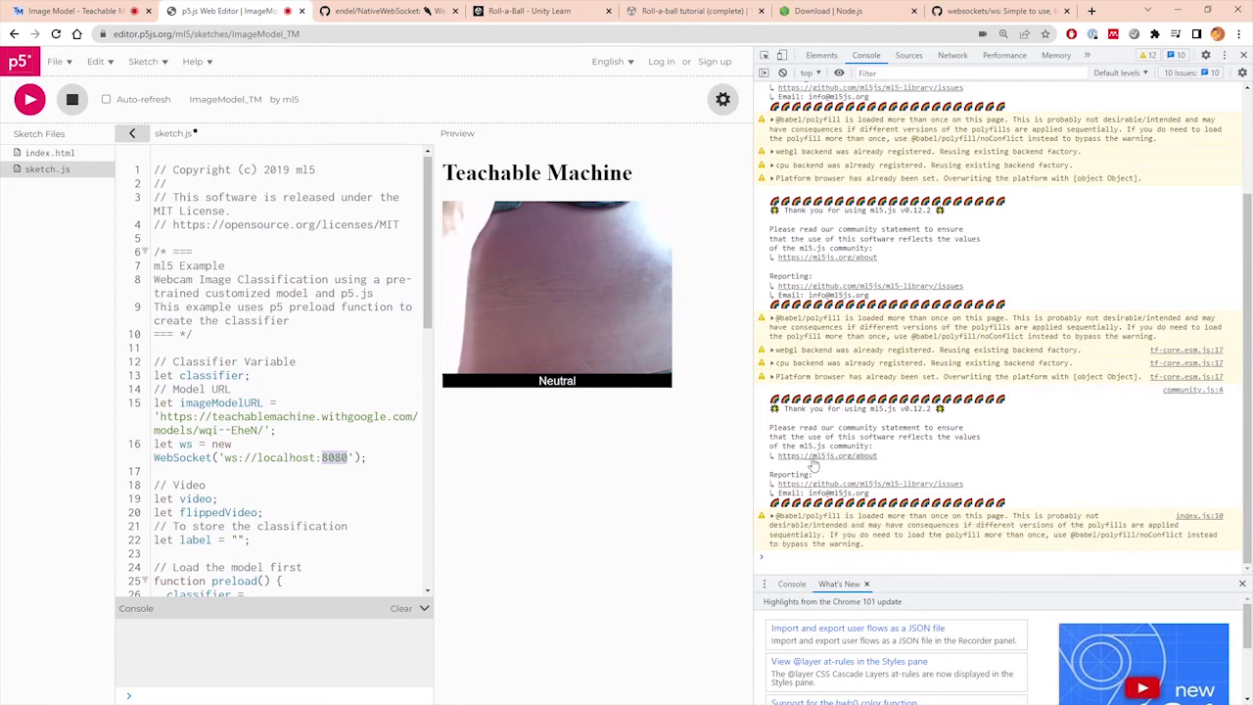
left_click(783, 73)
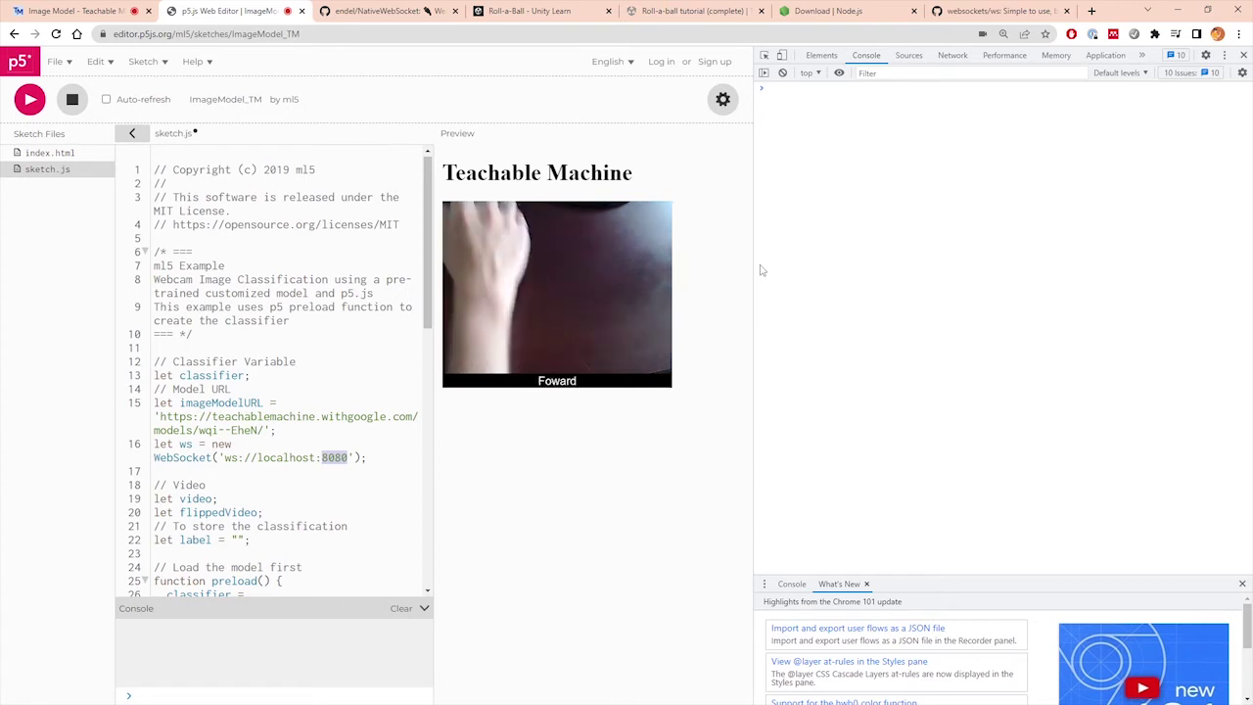
left_click(39, 103)
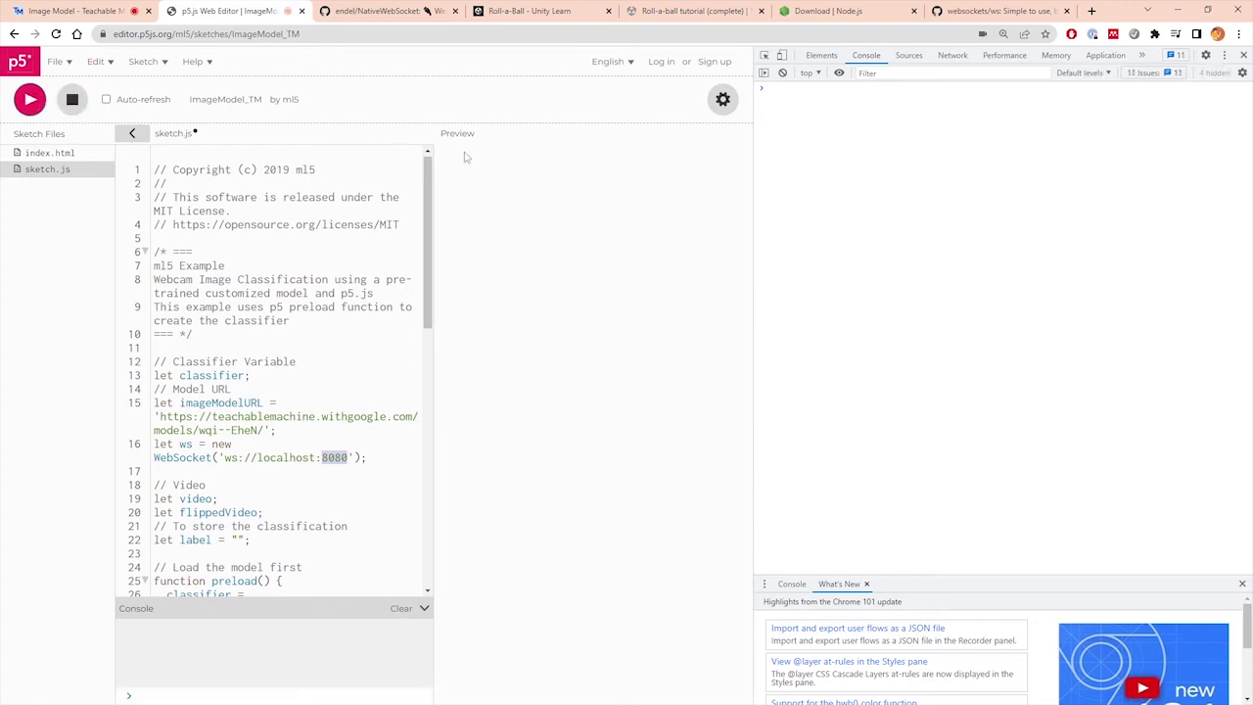
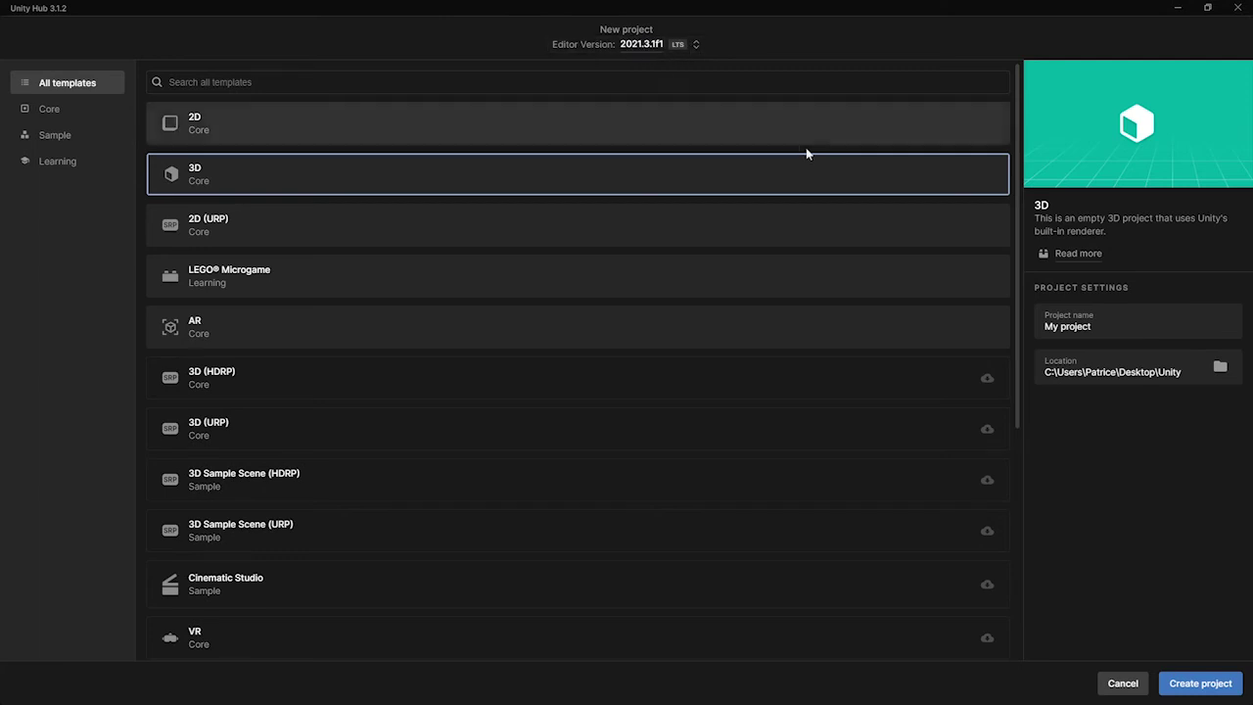
Name the new 3D Core project TeachableMachineBall and create it.
left_click(1092, 323)
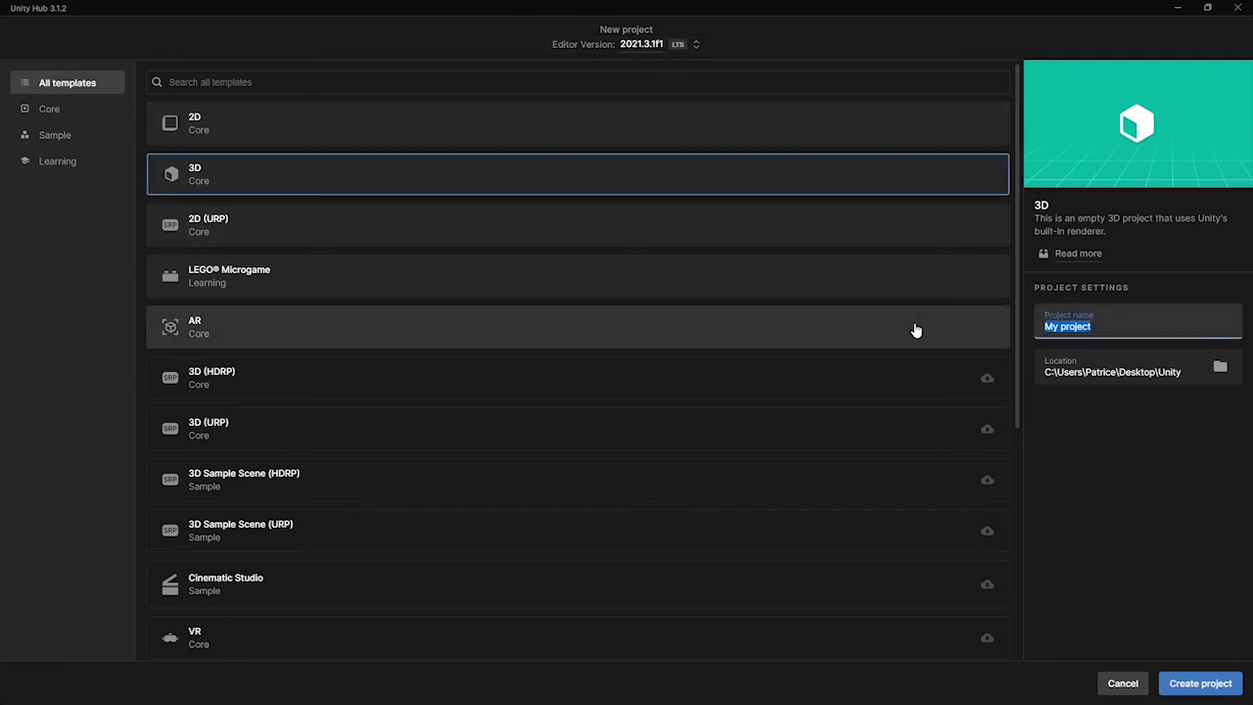
type("T")
key("BackSpace")
type("TeachableMachineBall")
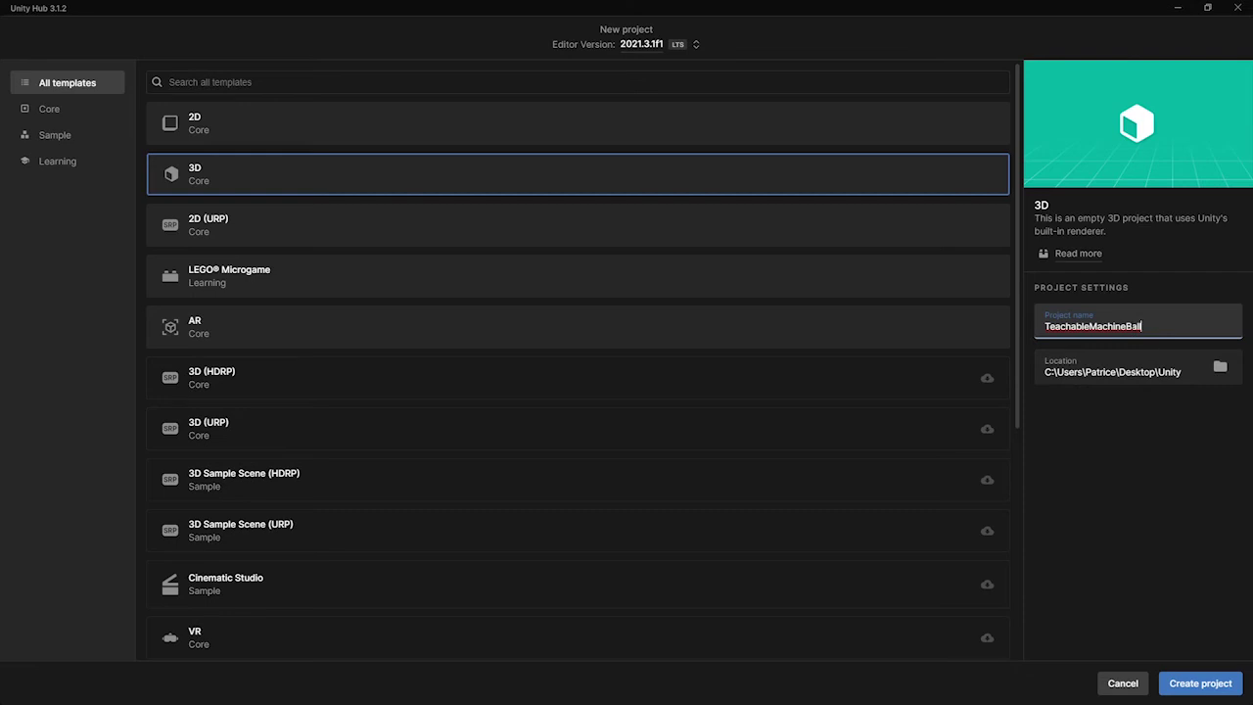
left_click(1218, 692)
left_click(1218, 693)
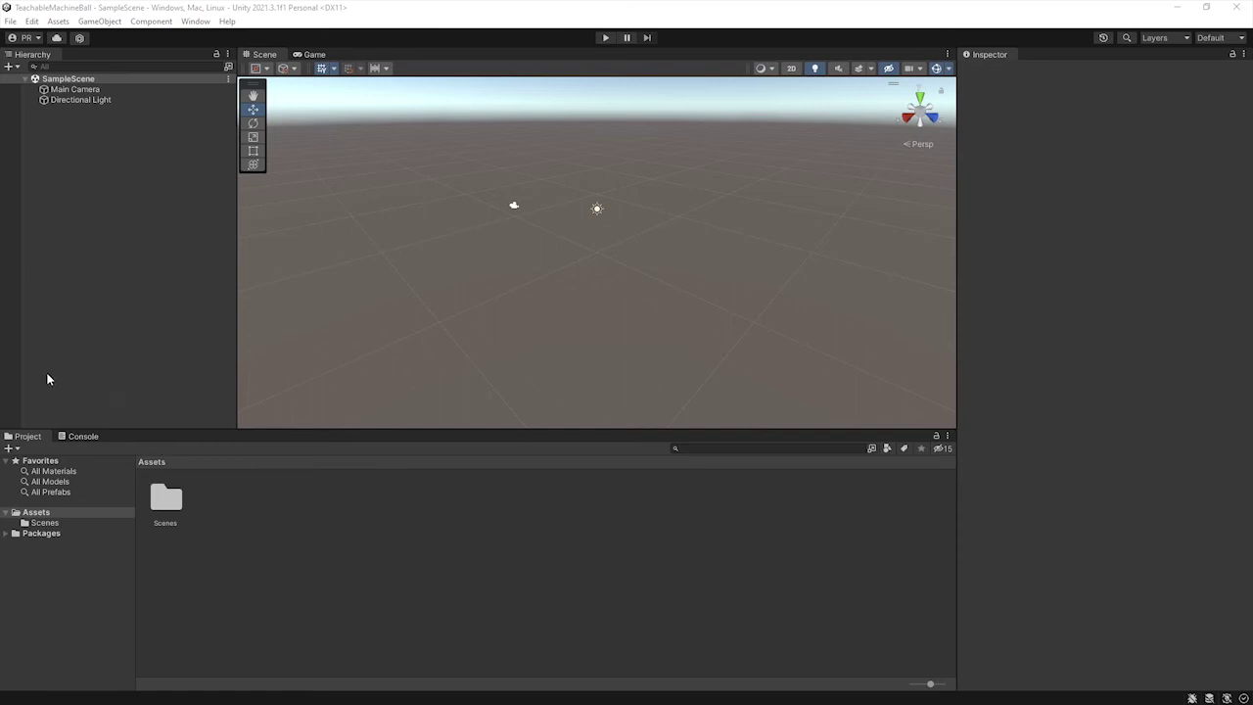
Look around the scene and frame the default Main Camera and Directional Light.
mouse_move(517, 248)
right_mouse_down()
mouse_move(563, 195)
mouse_move(544, 295)
right_mouse_up()
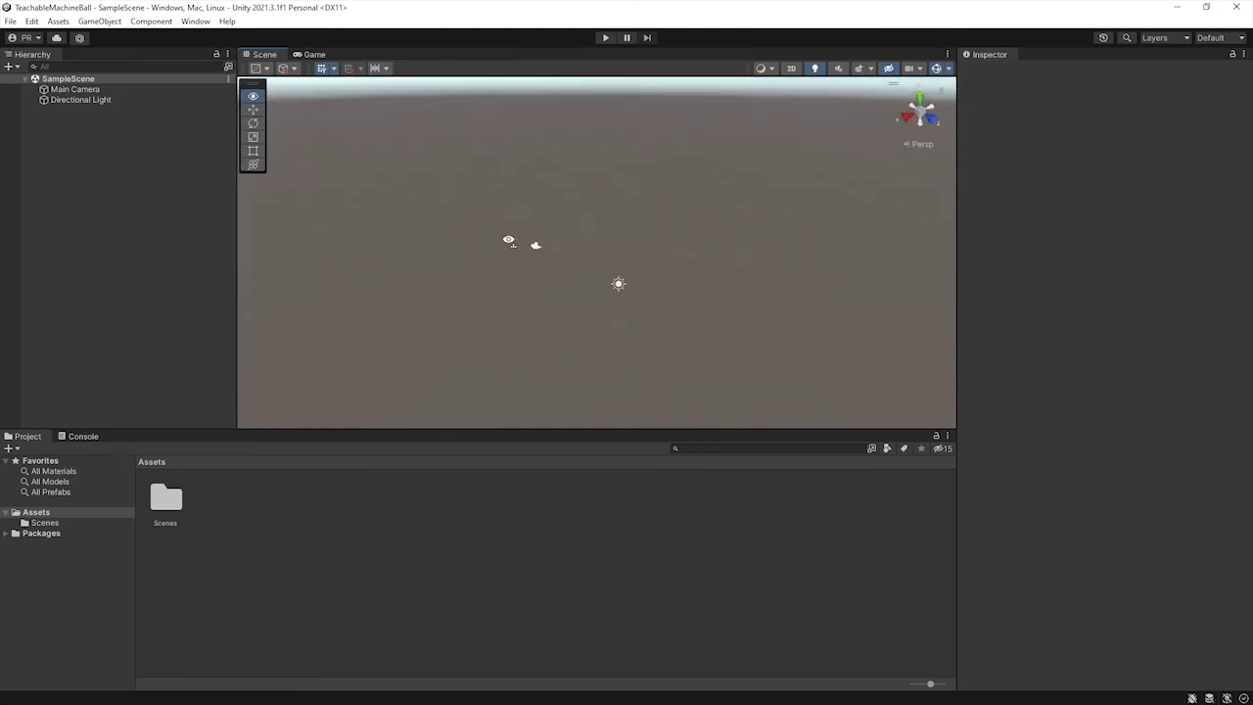
right_click_drag(543, 295, 568, 302)
double_click(92, 90)
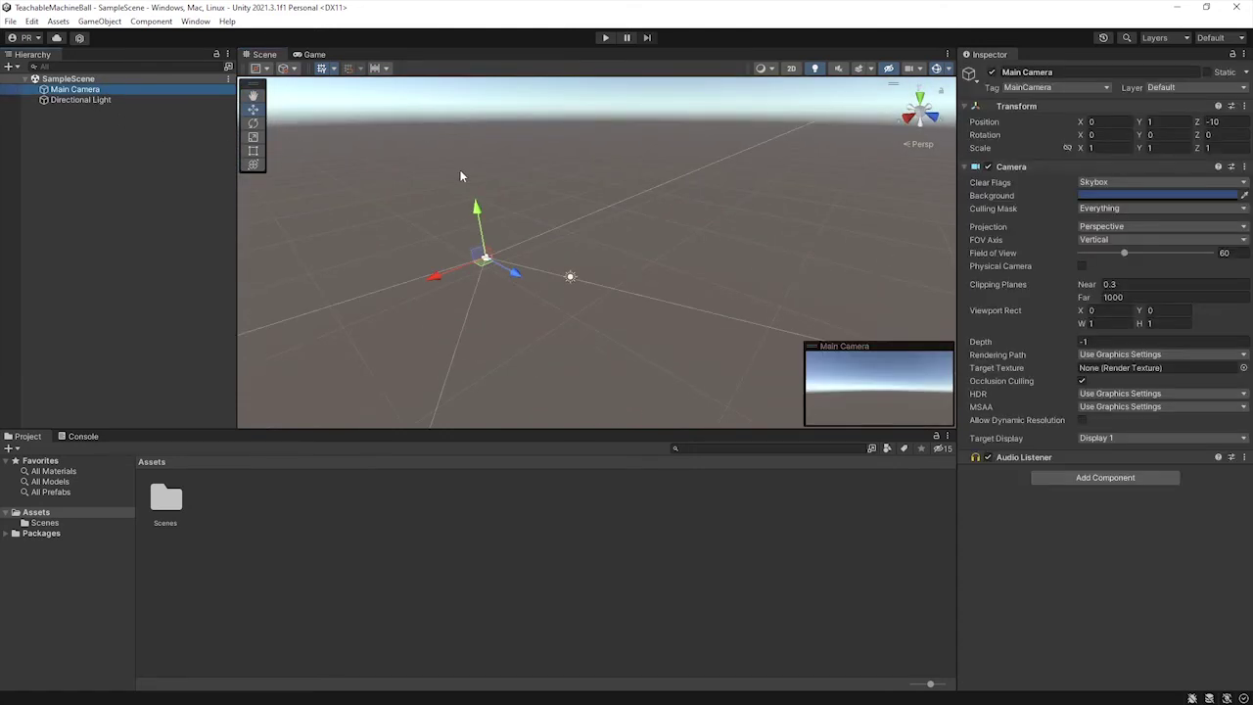
double_click(92, 100)
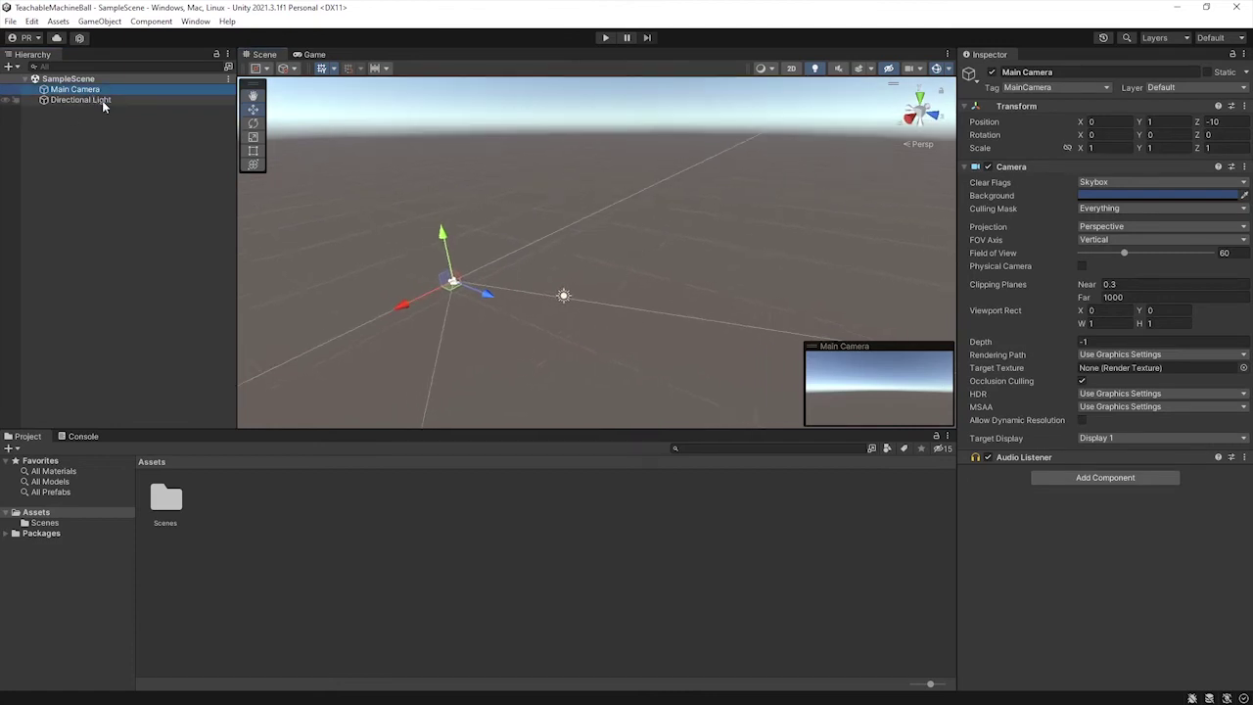
Tilt the view, deselect the light, and bring up the Hierarchy's add-object menu.
right_click_drag(478, 335, 467, 377)
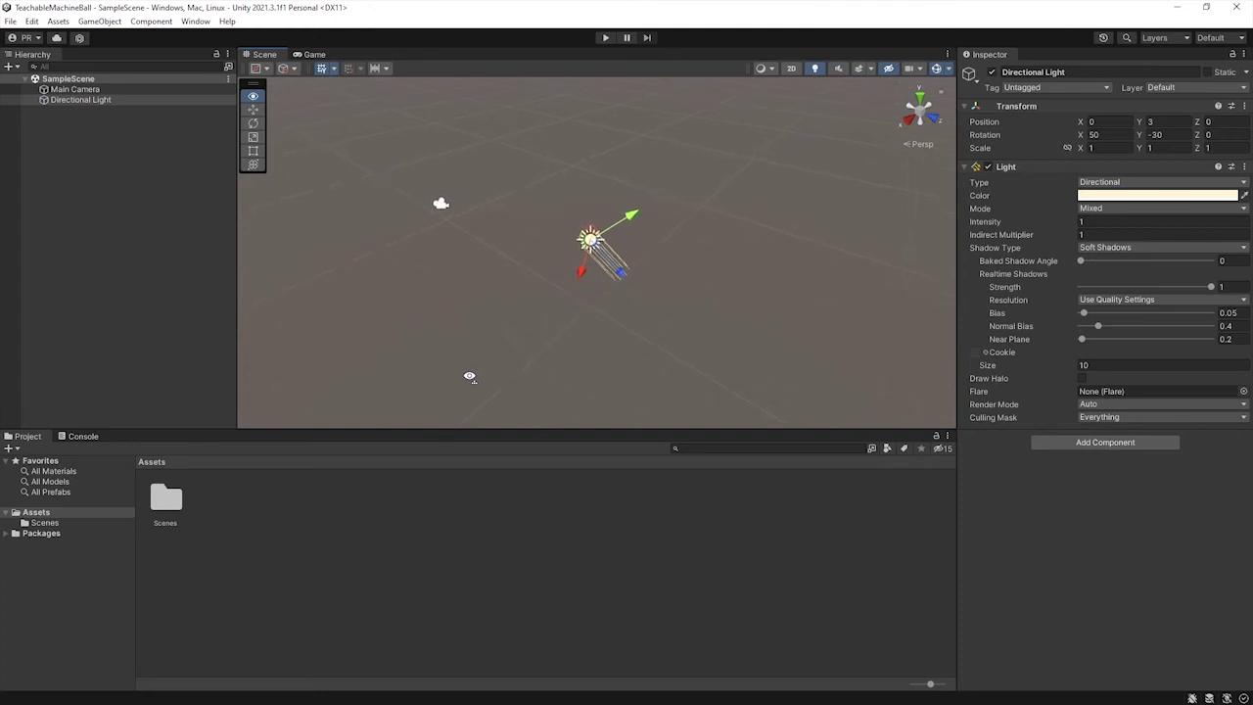
right_click_drag(467, 376, 498, 363)
left_click(98, 165)
right_click(83, 131)
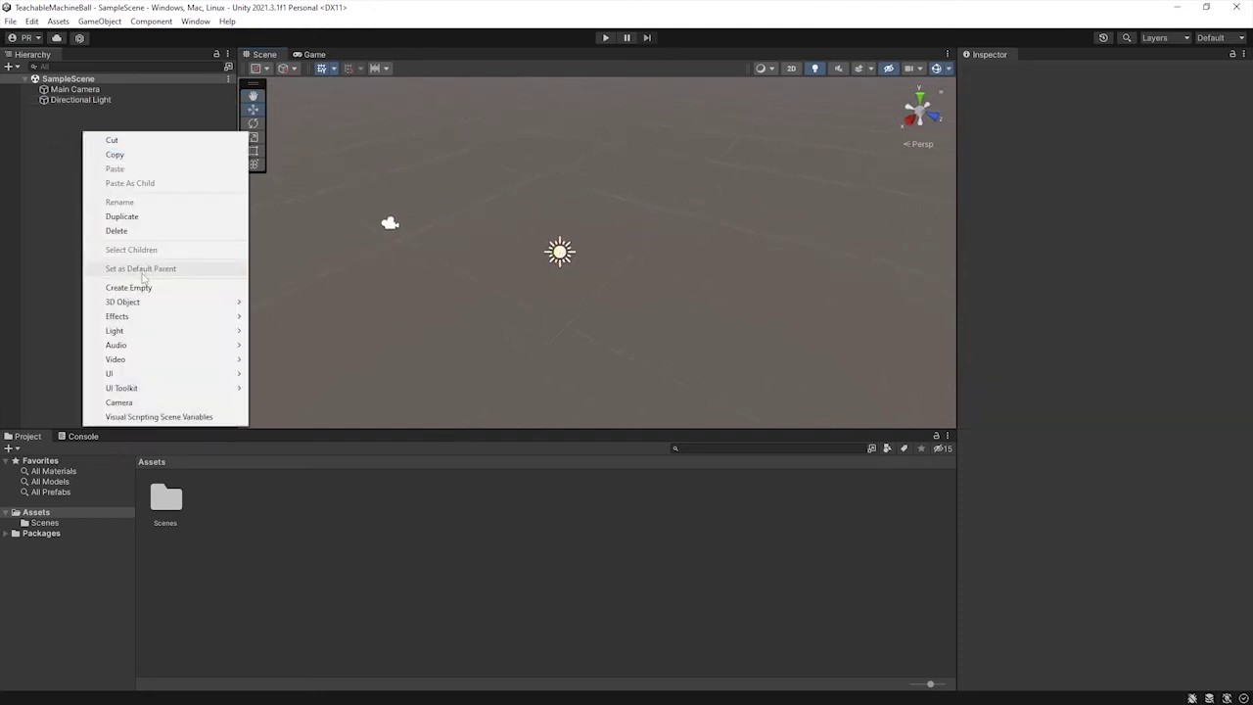
Add a 3D Plane and reset its Transform to position 0, 0, 0.
mouse_move(147, 309)
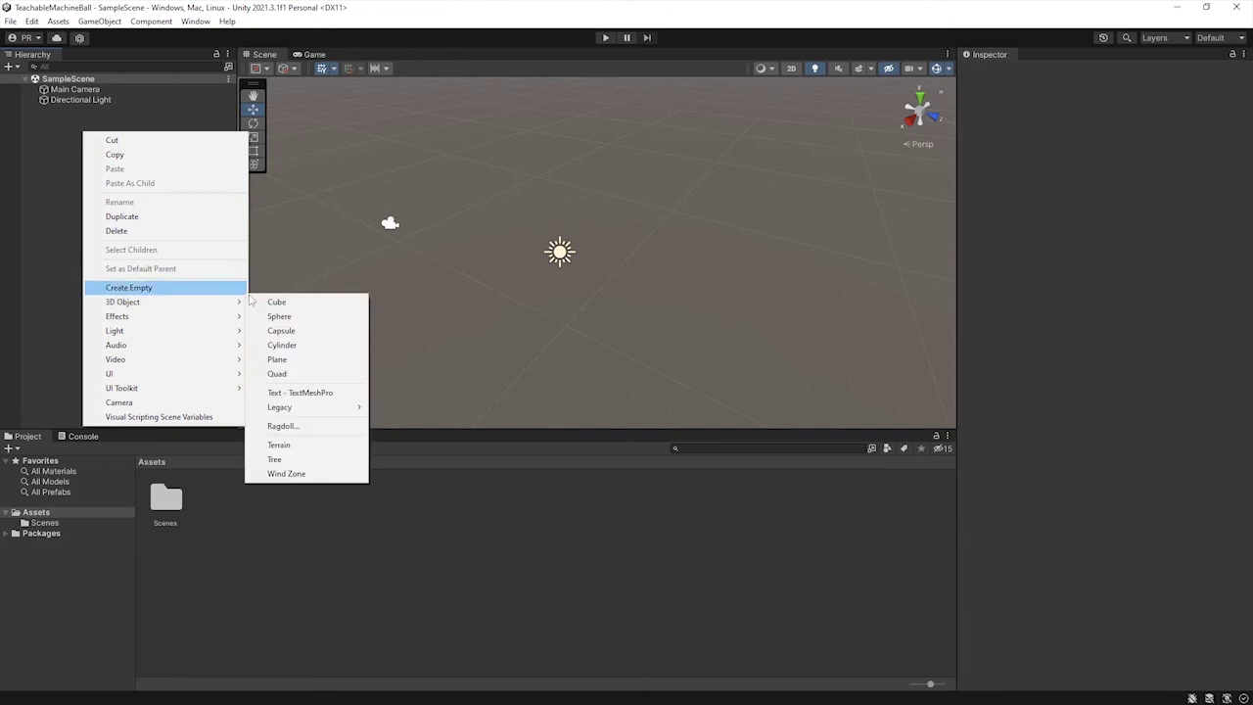
left_click(291, 360)
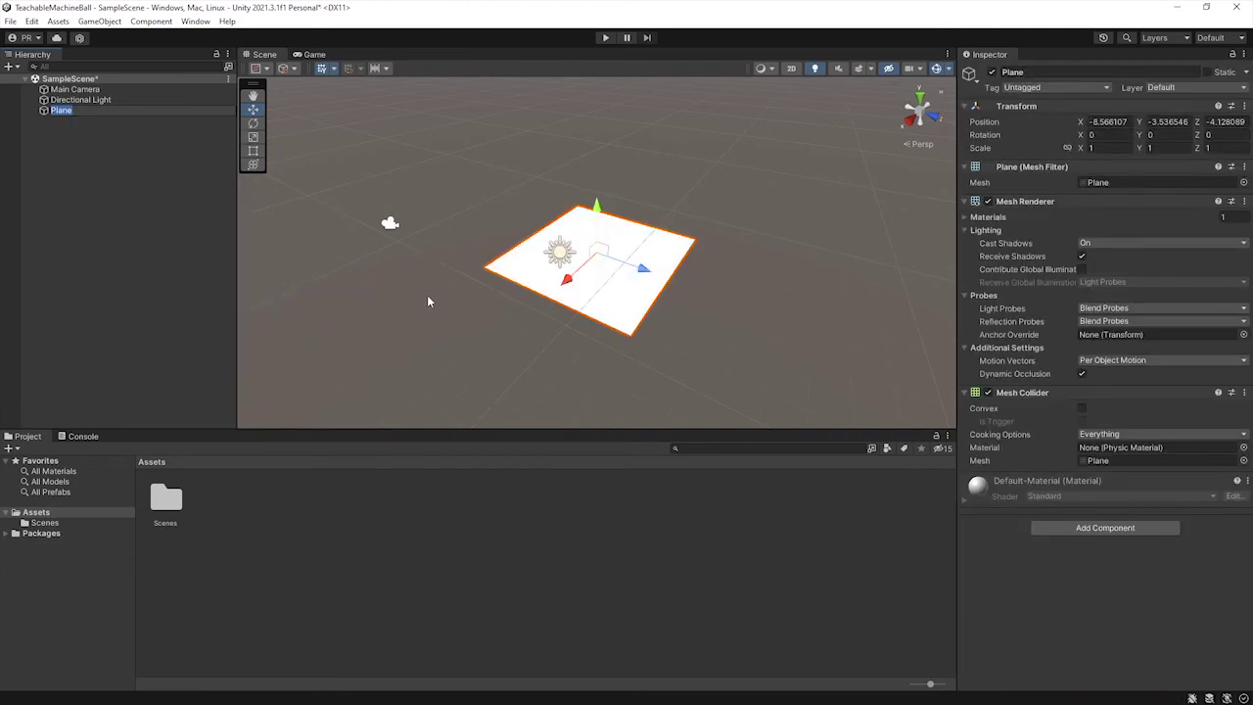
mouse_move(427, 295)
left_mouse_down("alt")
mouse_move(507, 197)
mouse_move(548, 196)
left_mouse_up("alt")
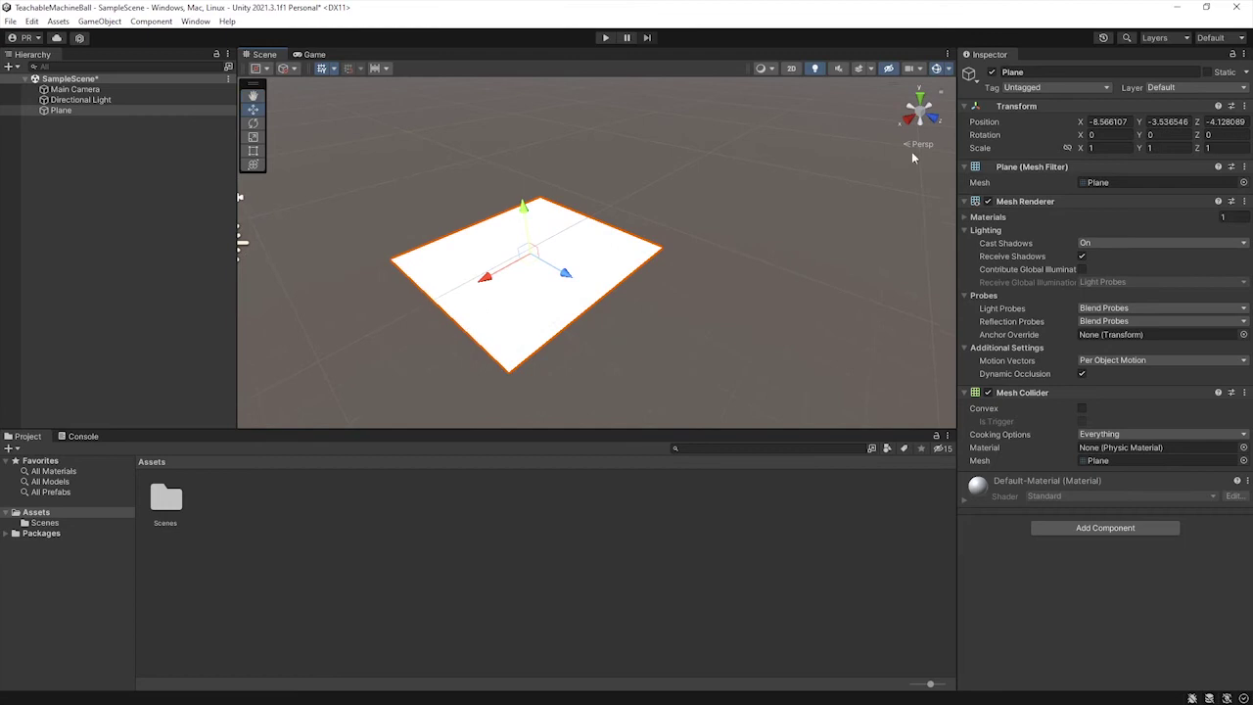
left_click(1245, 106)
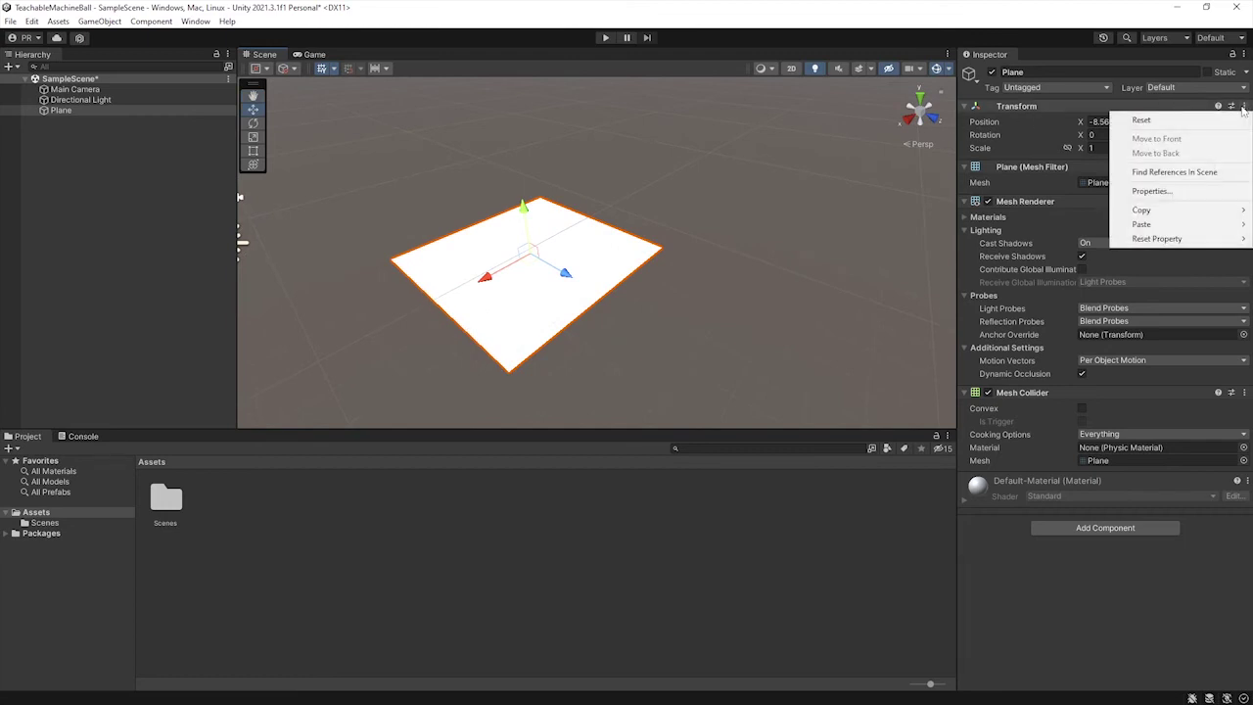
left_click(1193, 122)
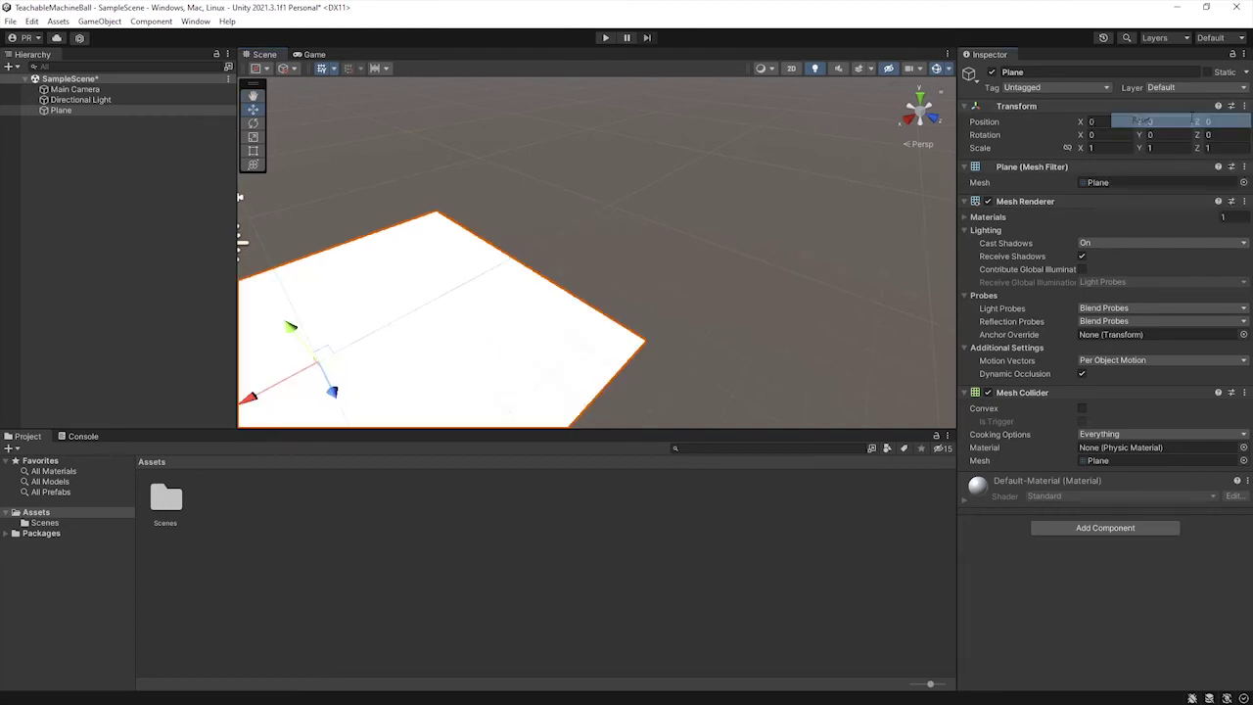
mouse_move(421, 196)
left_mouse_down("alt")
mouse_move(482, 191)
mouse_move(486, 173)
left_mouse_up("alt")
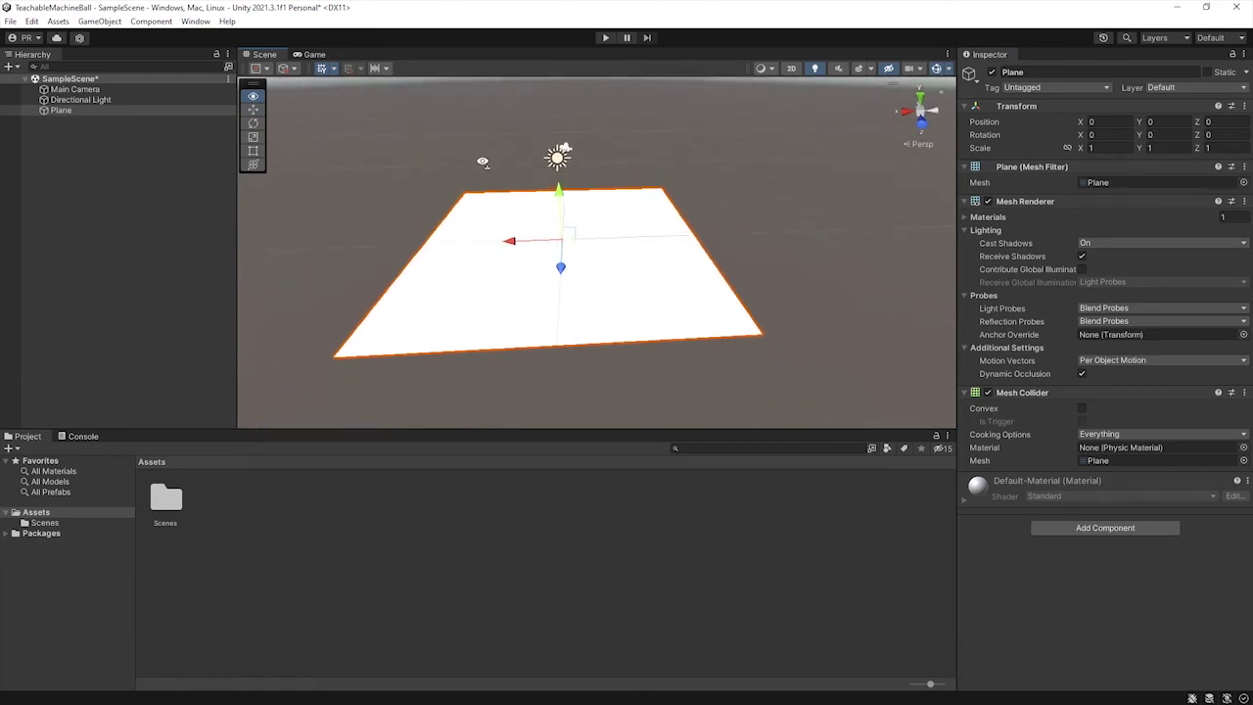
mouse_move(895, 166)
left_mouse_down("alt")
mouse_move(705, 145)
mouse_move(397, 181)
mouse_move(293, 178)
left_mouse_up("alt")
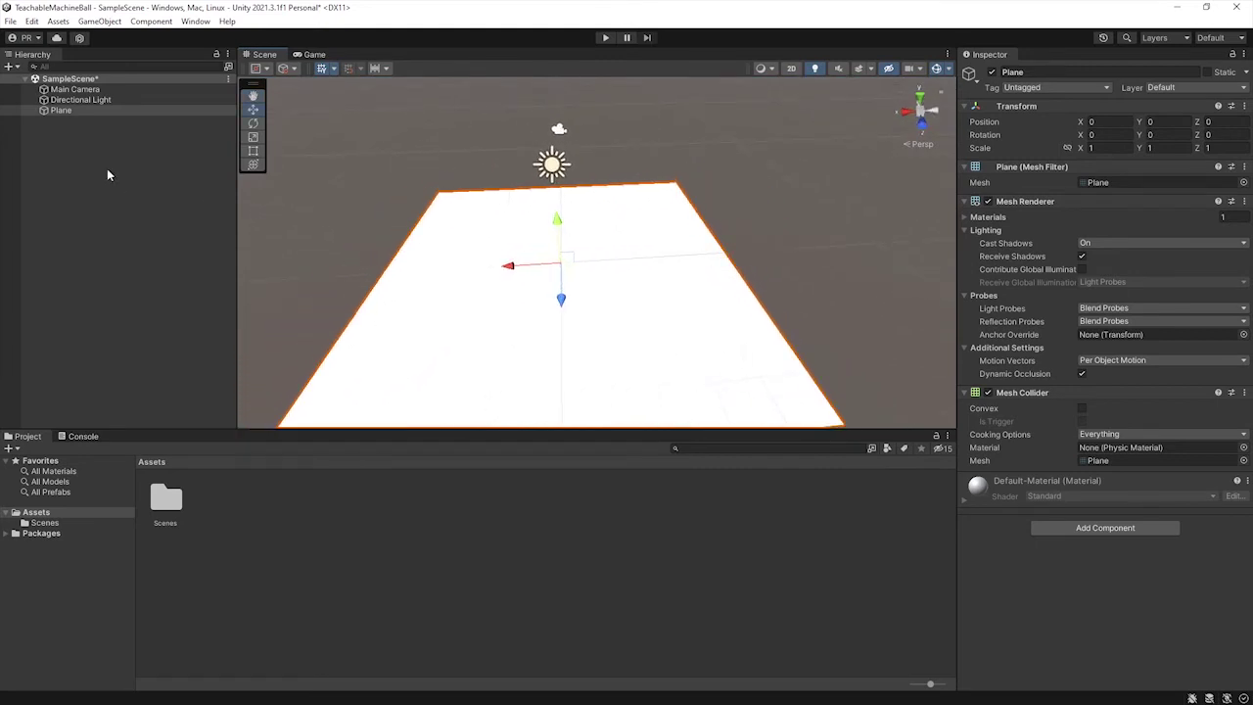
left_click(89, 163)
Add a 3D Sphere and reset its Transform to the origin.
right_click(66, 154)
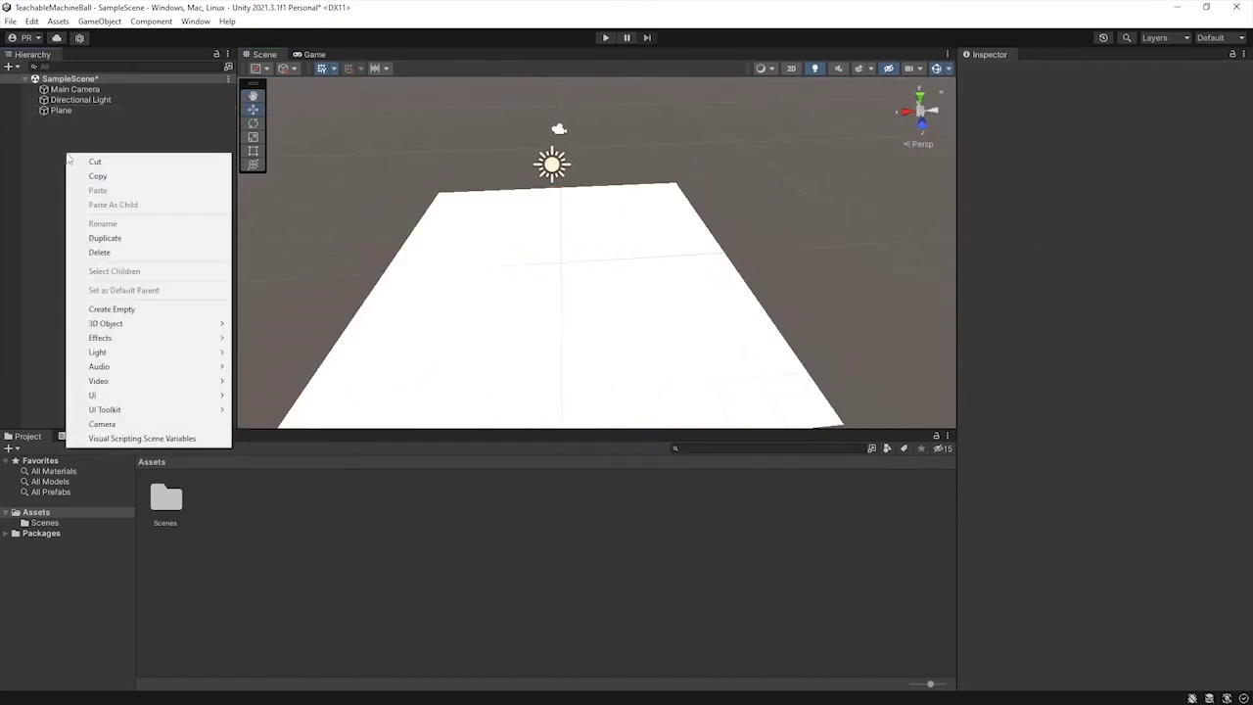
mouse_move(127, 324)
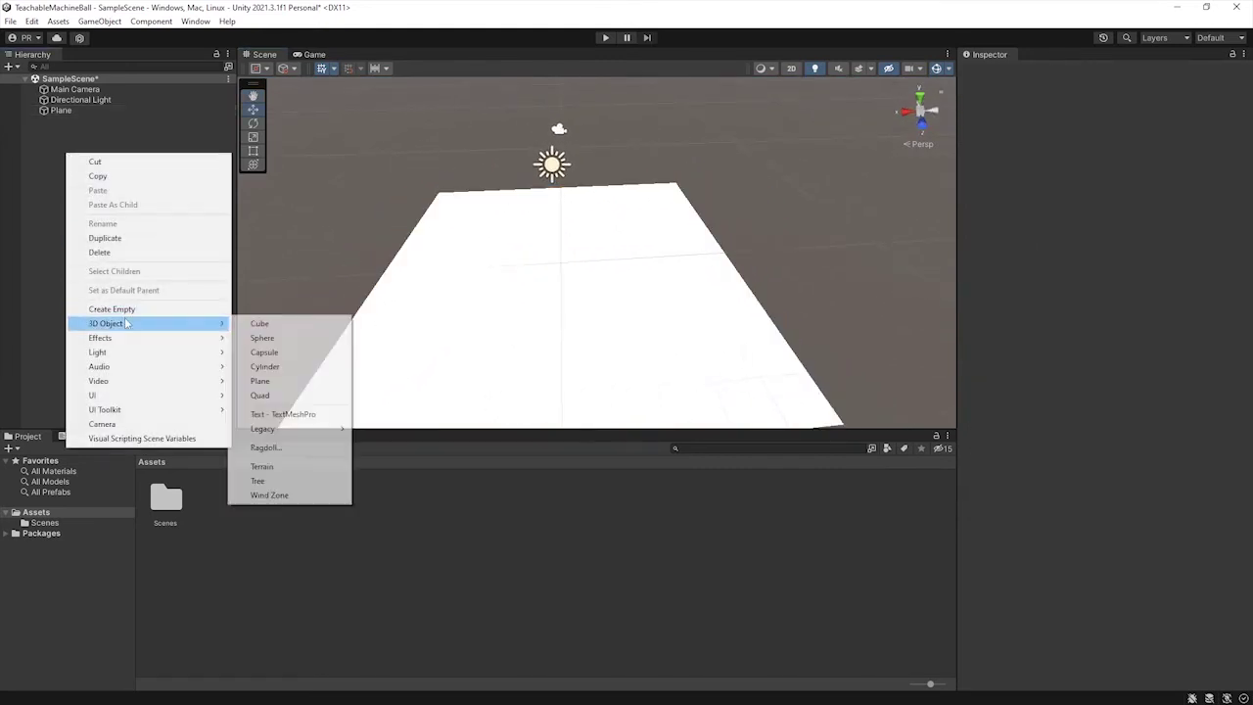
left_click(263, 338)
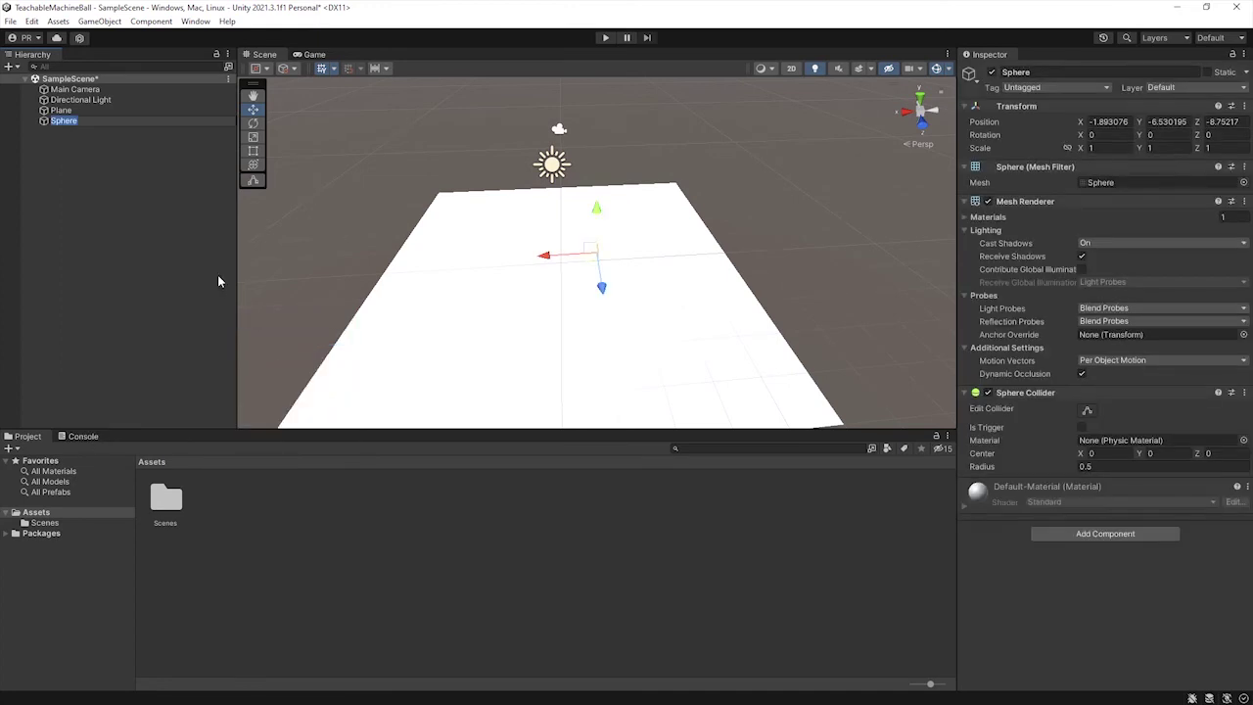
left_click(1243, 106)
left_click(1126, 115)
left_click_drag(719, 253, 739, 242, "alt")
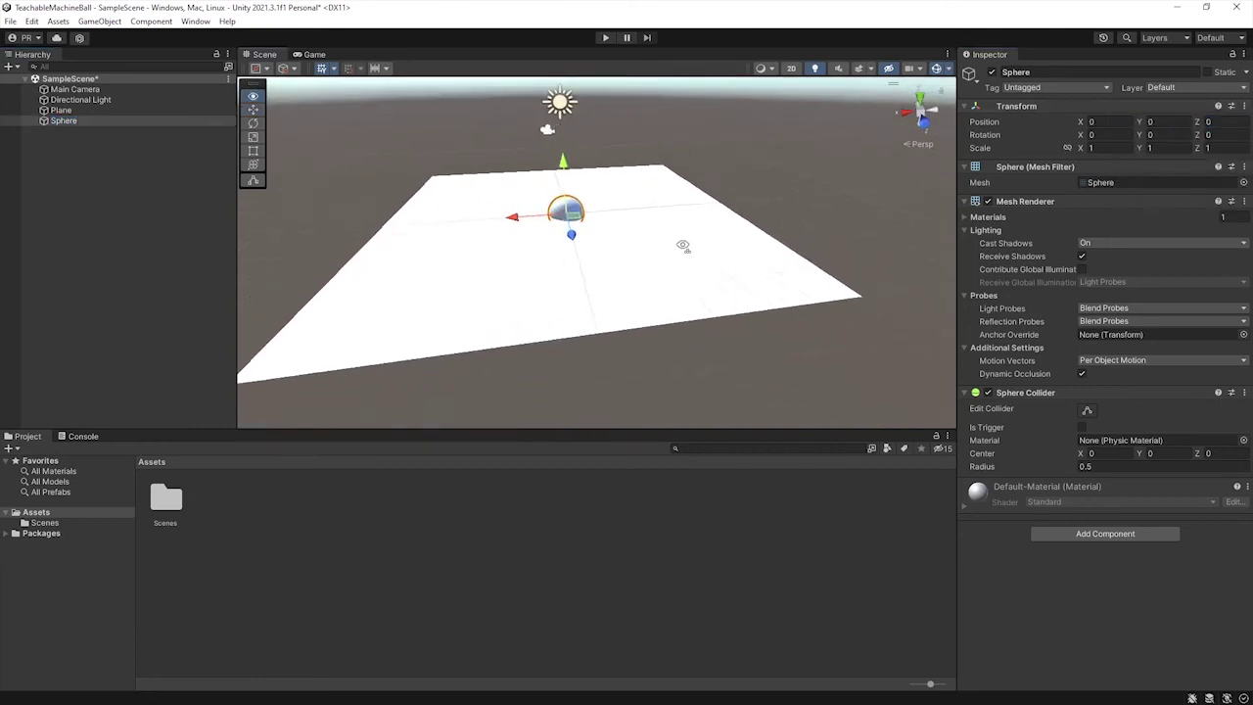
left_click_drag(738, 242, 773, 246, "alt")
Raise the sphere to Y 0.725 and search the component list for Rigidbody.
left_click_drag(644, 188, 650, 146)
mouse_move(715, 225)
left_mouse_down("alt")
mouse_move(718, 161)
mouse_move(693, 166)
left_mouse_up("alt")
left_click_drag(607, 131, 669, 185)
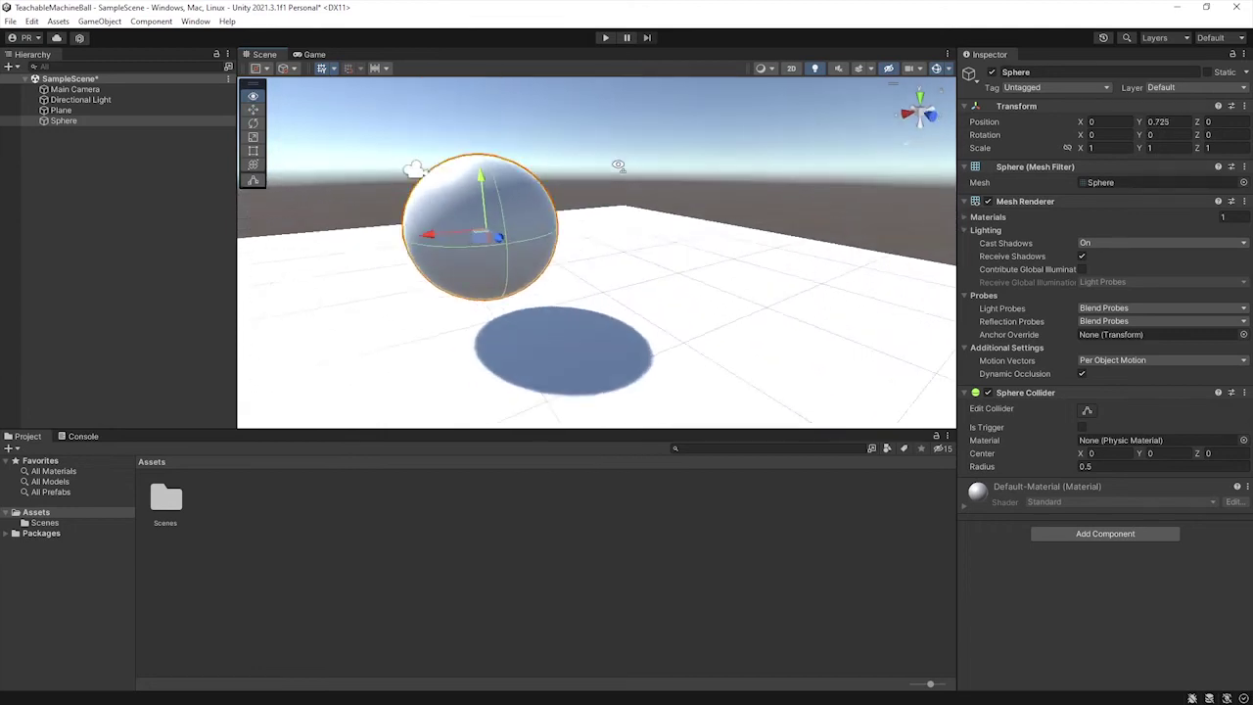
left_click(1055, 536)
type("Ri")
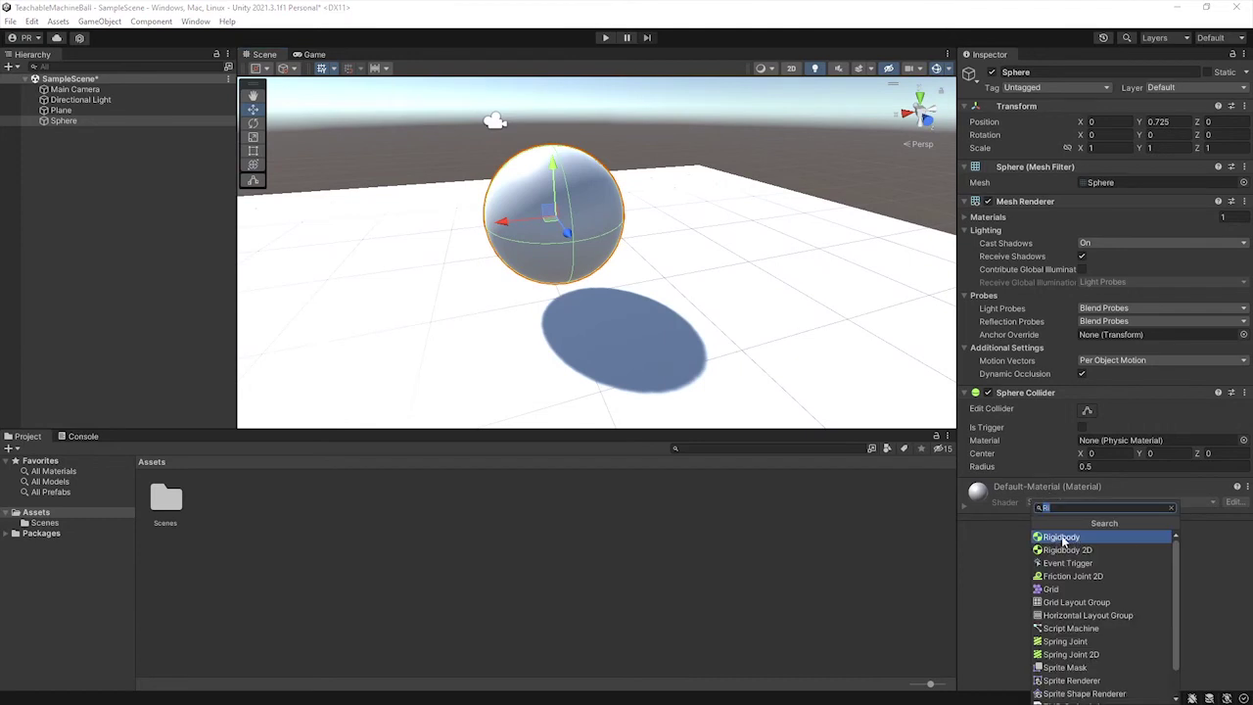
Add a Rigidbody component to the Sphere.
left_click(1060, 537)
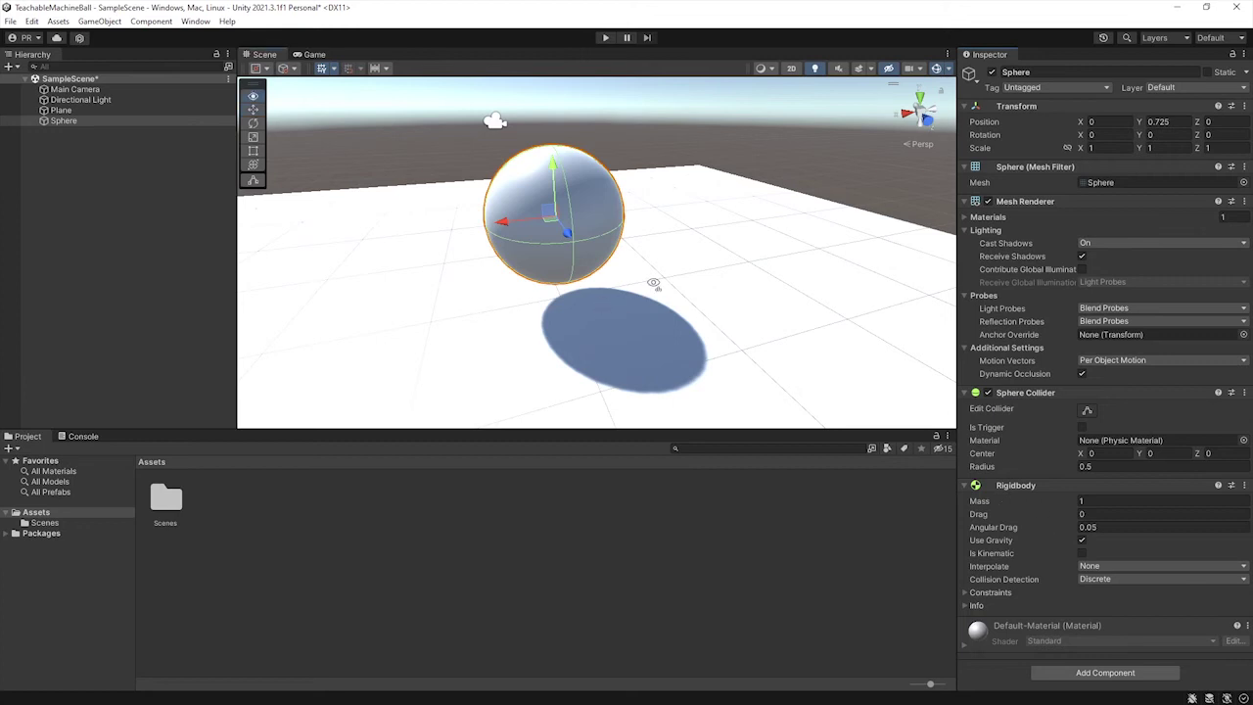
middle_click_drag(657, 280, 653, 288)
left_click_drag(752, 307, 721, 307, "alt")
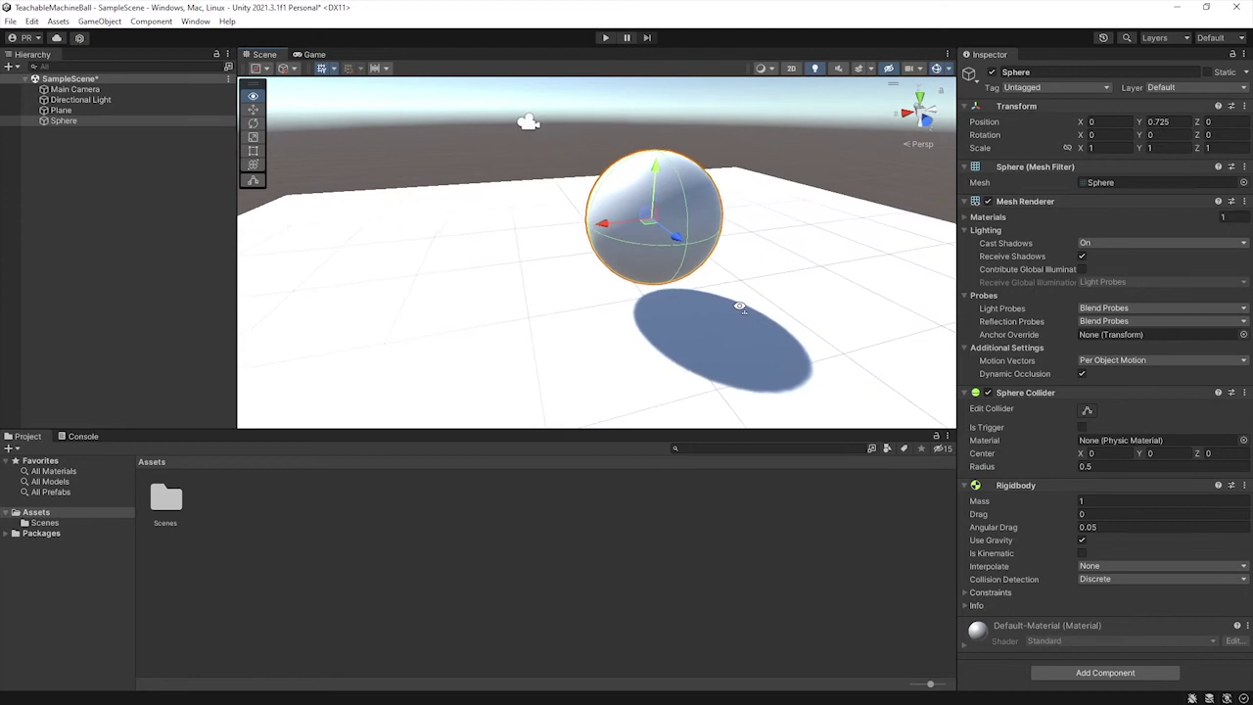
left_click_drag(720, 307, 733, 308, "alt")
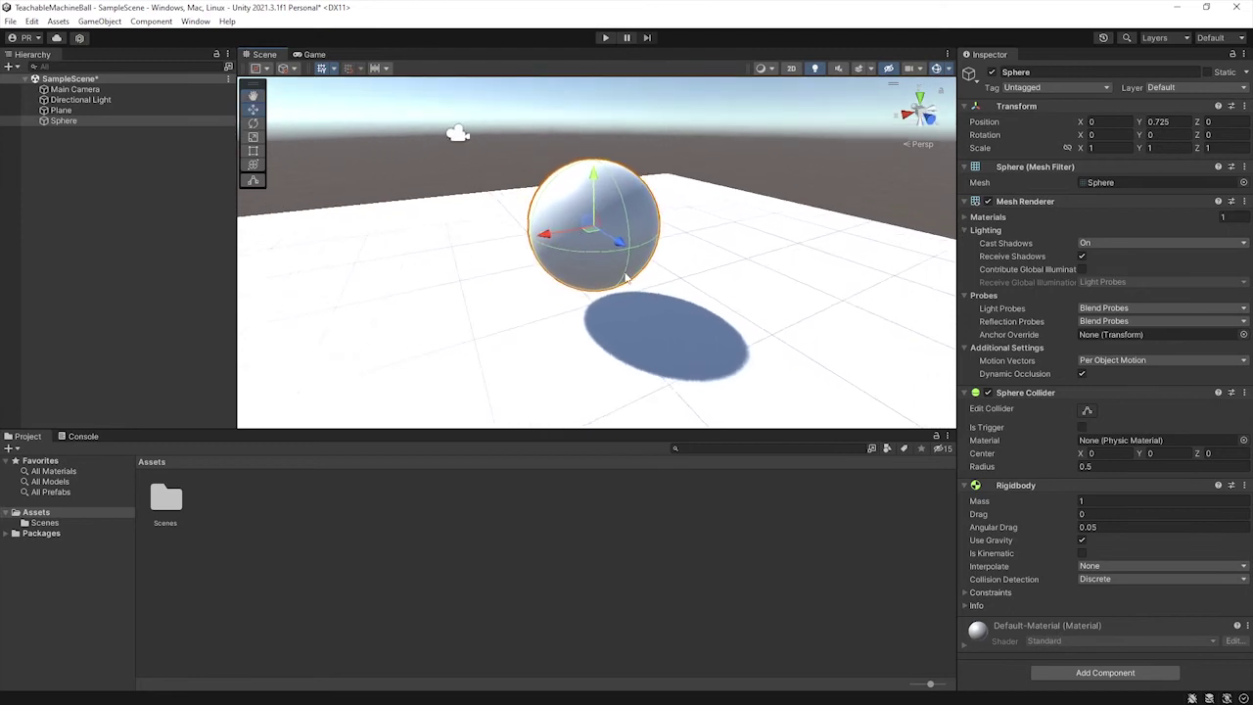
right_click_drag(683, 283, 884, 382)
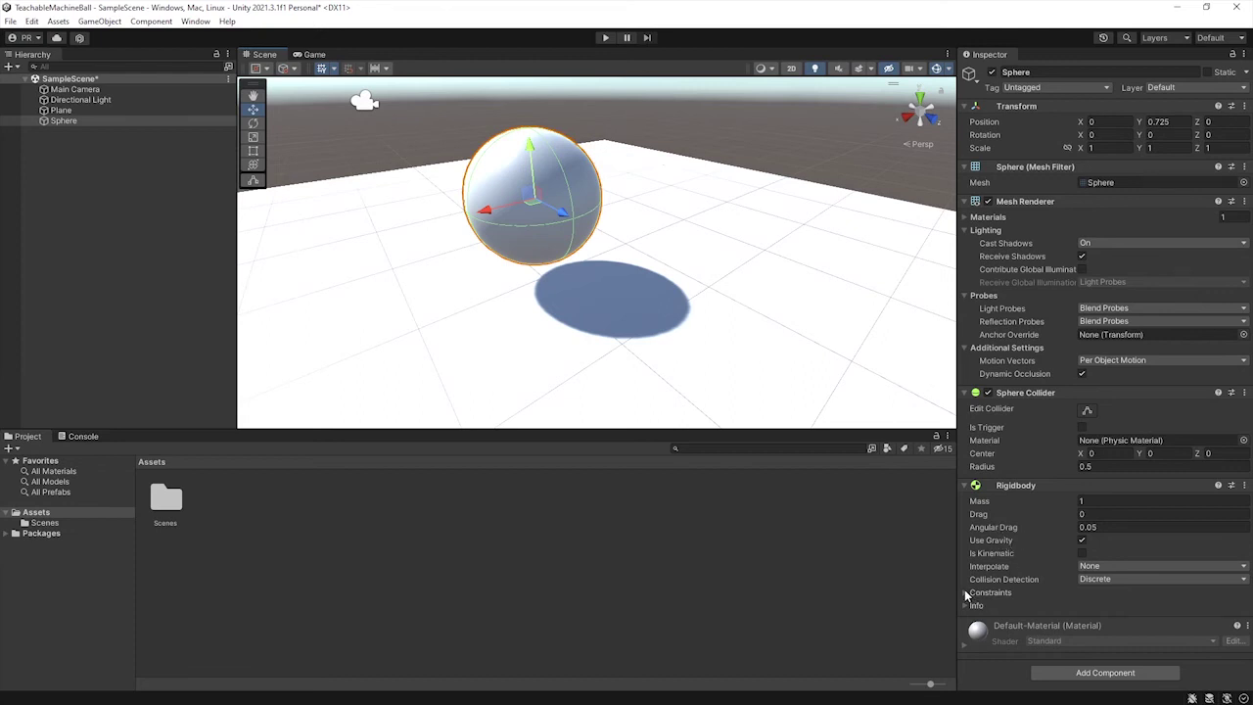
mouse_move(470, 175)
right_mouse_down()
mouse_move(503, 208)
mouse_move(471, 197)
right_mouse_up()
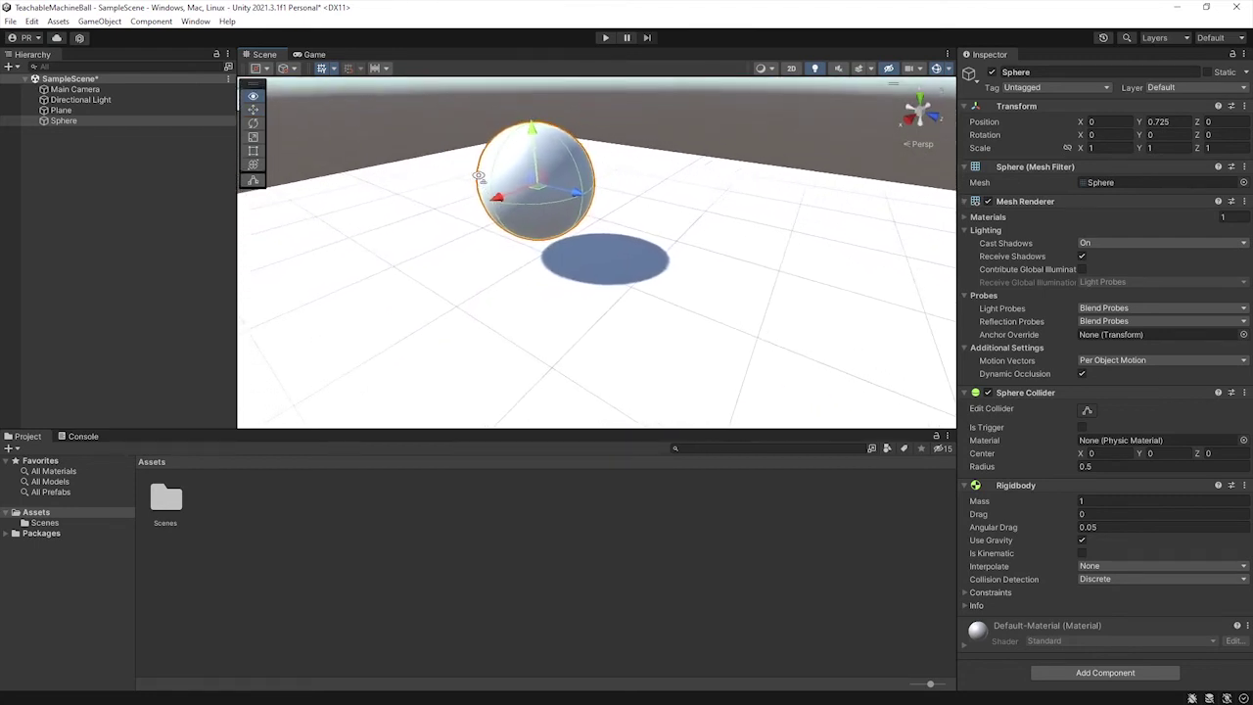
Play the scene to watch the sphere fall onto the plane, then stop playback.
left_click(603, 39)
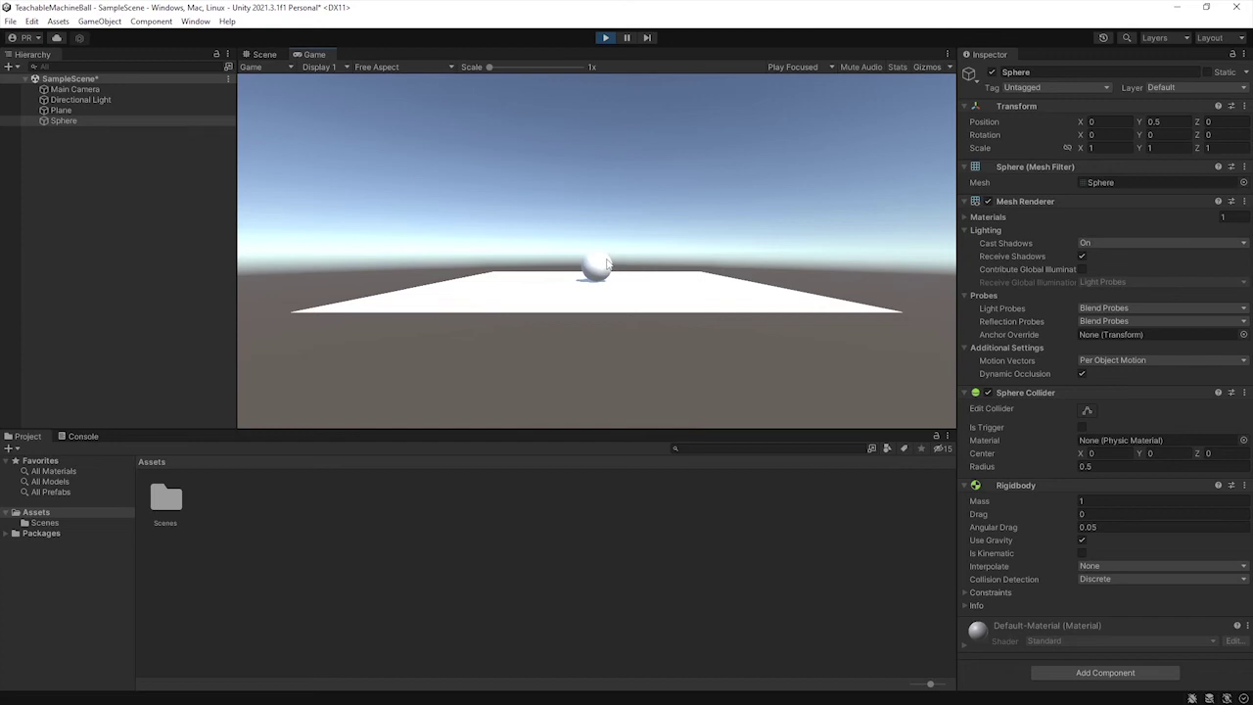
left_click(601, 39)
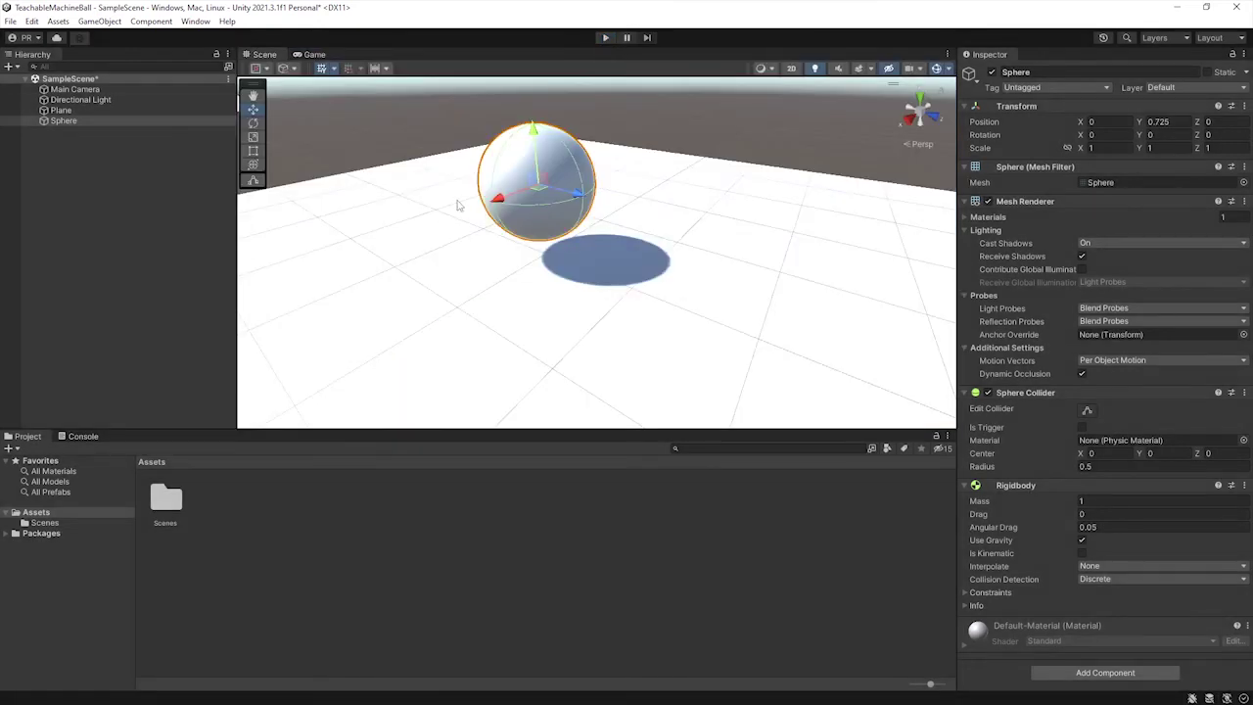
scroll(456, 205, "down", 8)
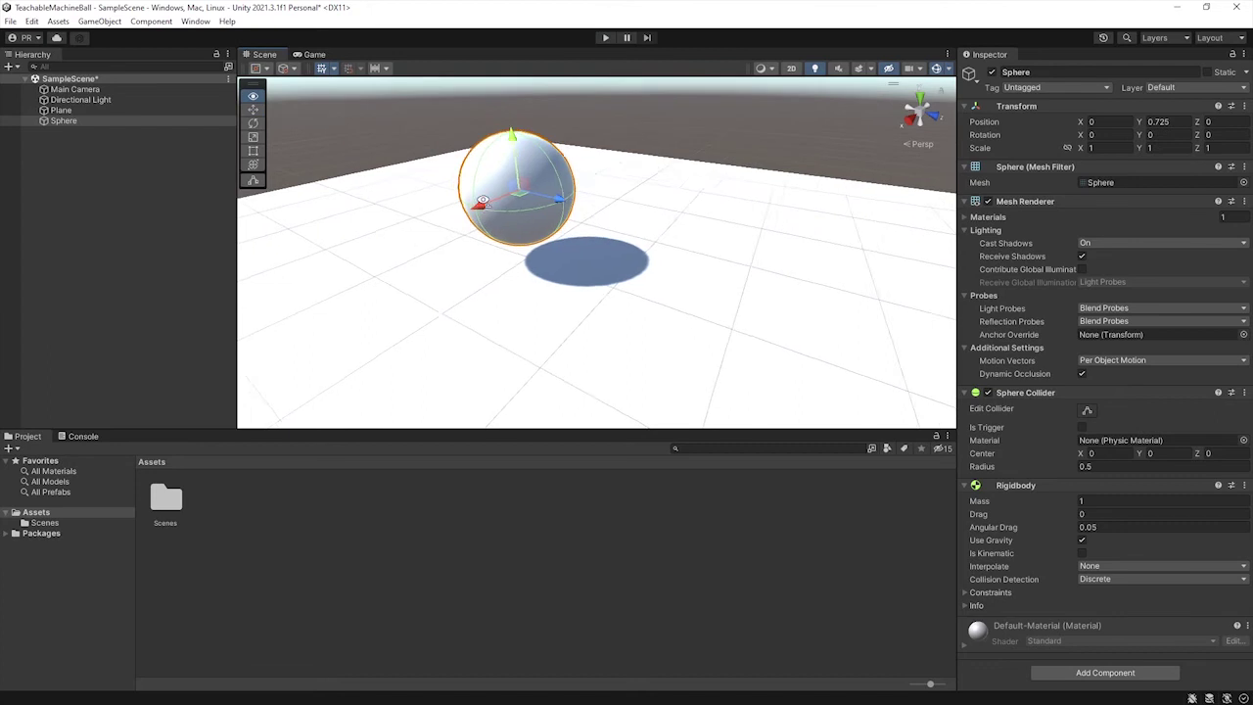
Raise the Main Camera to a height of about 3.23.
left_click(90, 90)
left_click_drag(479, 253, 619, 263, "alt")
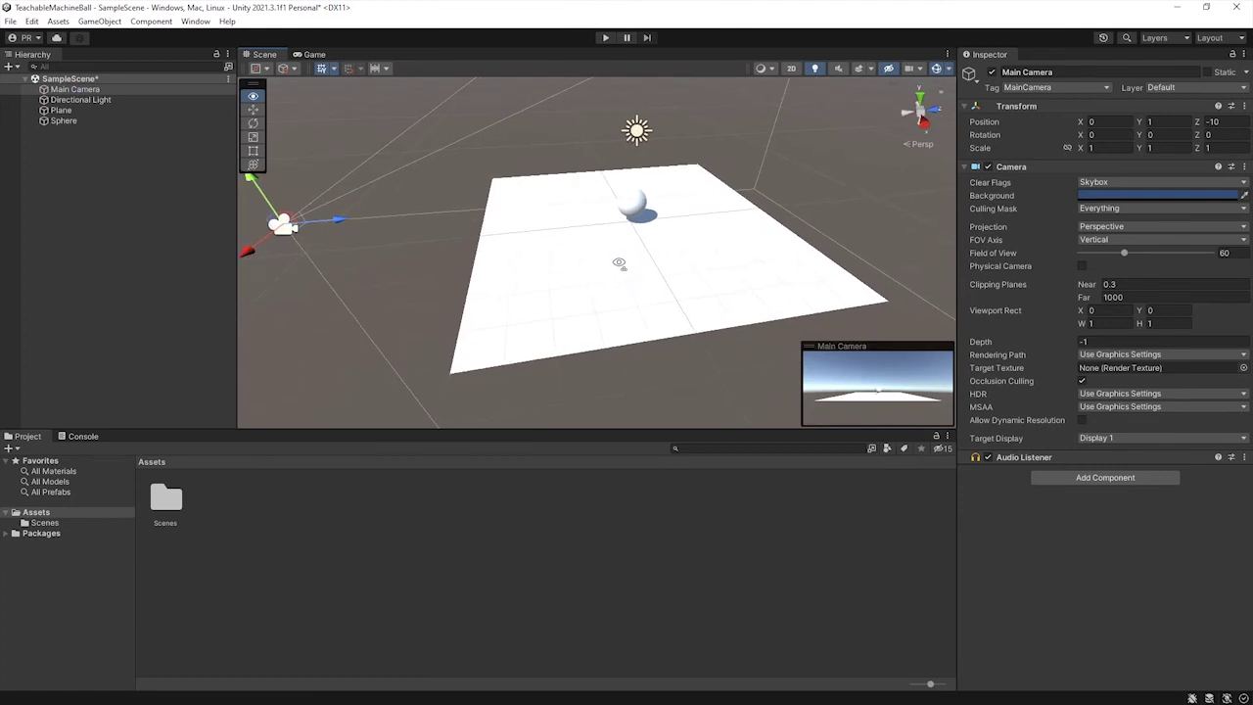
left_click_drag(594, 330, 401, 284, "alt")
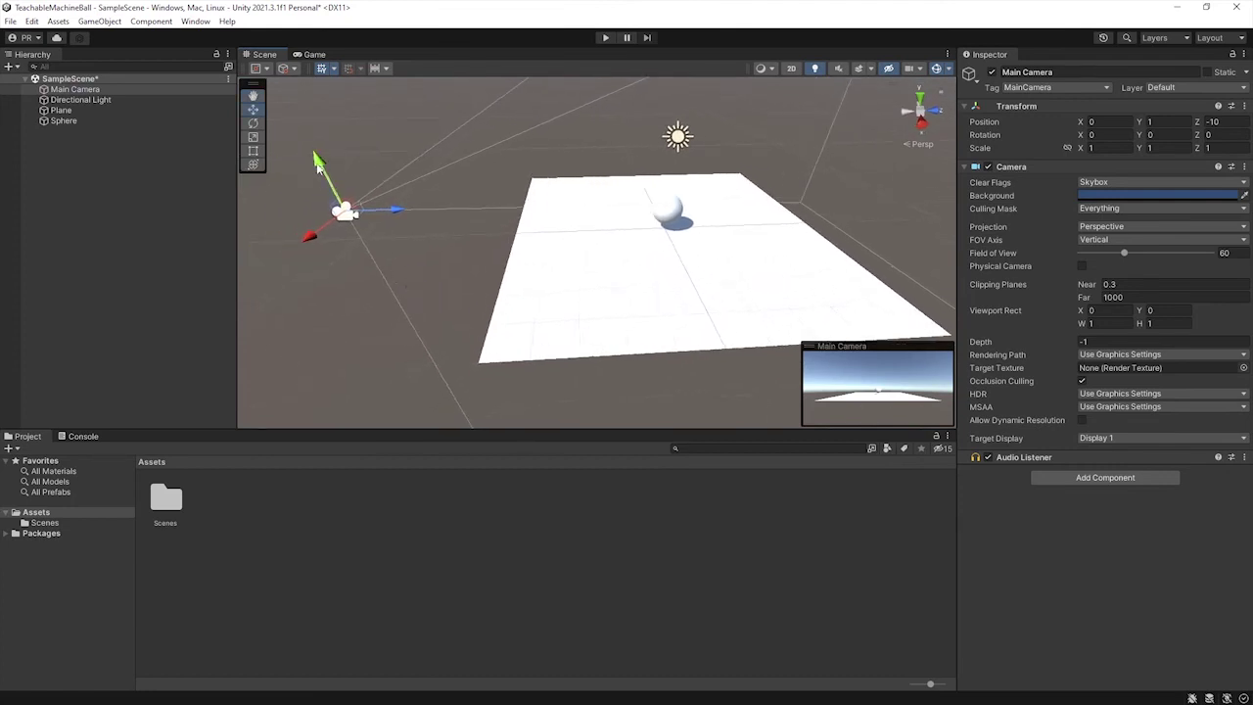
left_click(94, 89)
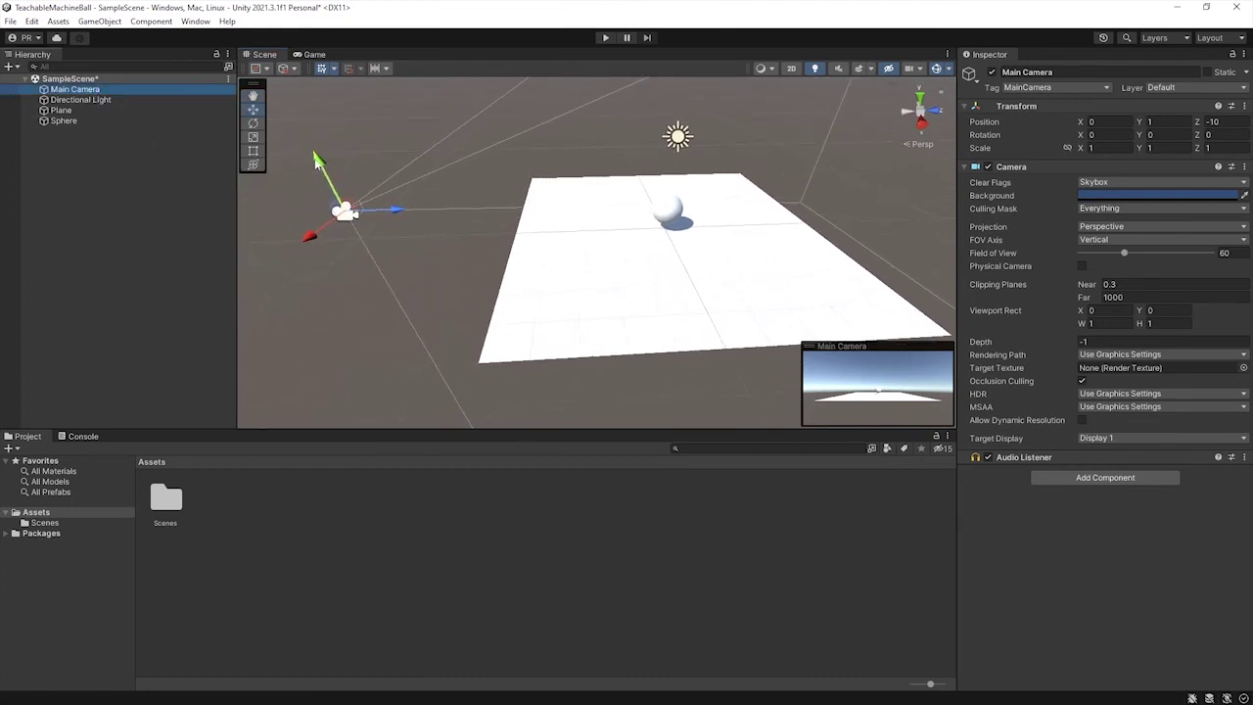
left_click(252, 109)
left_click_drag(319, 163, 294, 82)
left_click_drag(361, 201, 392, 226, "alt")
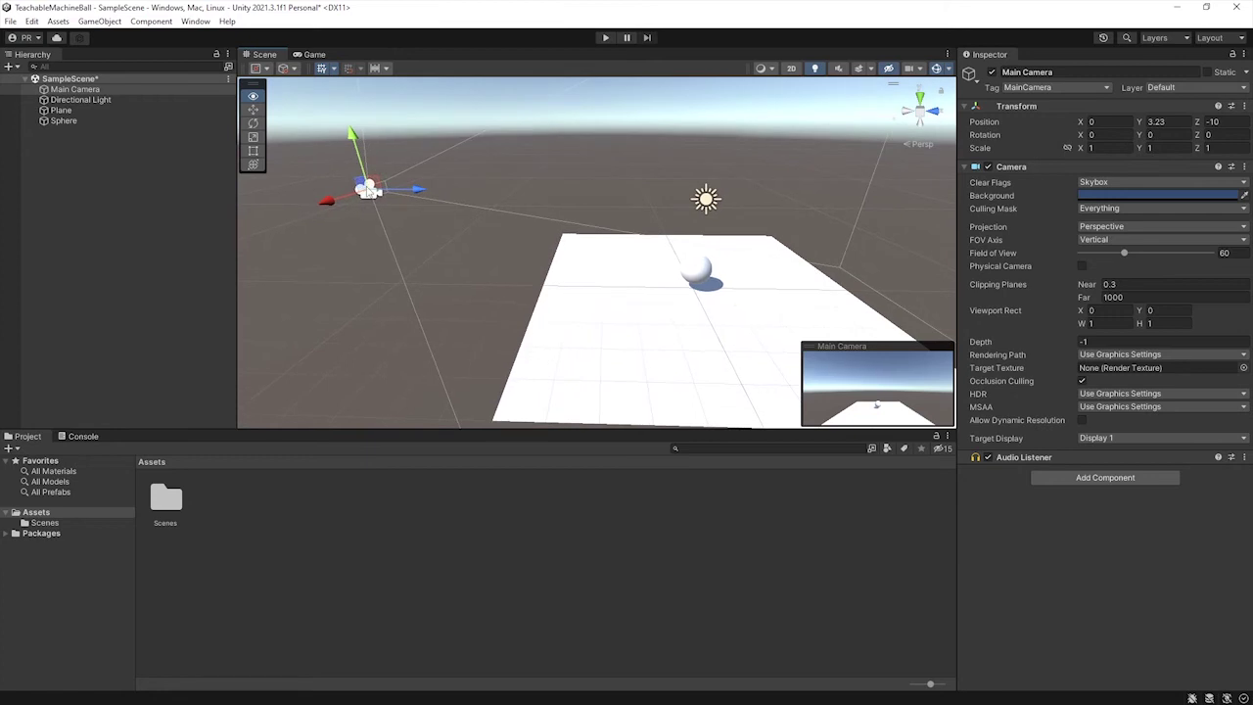
Tilt the camera down about 17 degrees and move it forward toward the plane.
left_click(252, 123)
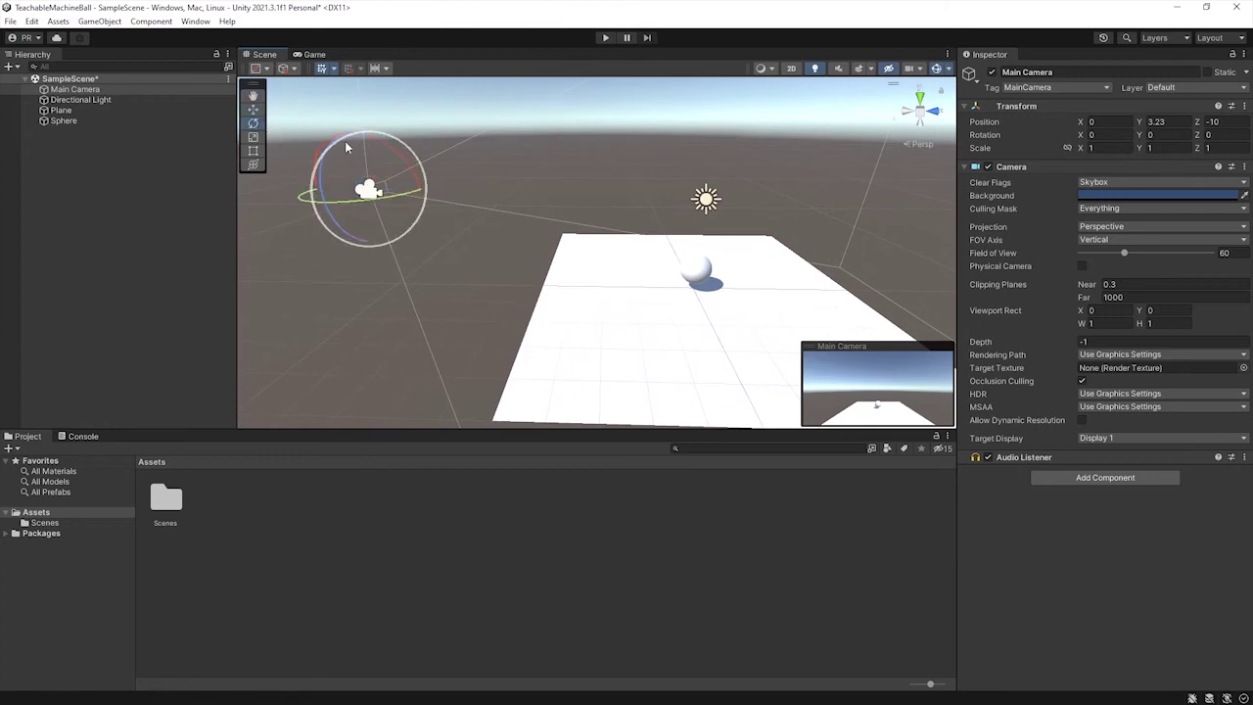
left_click_drag(392, 155, 414, 172)
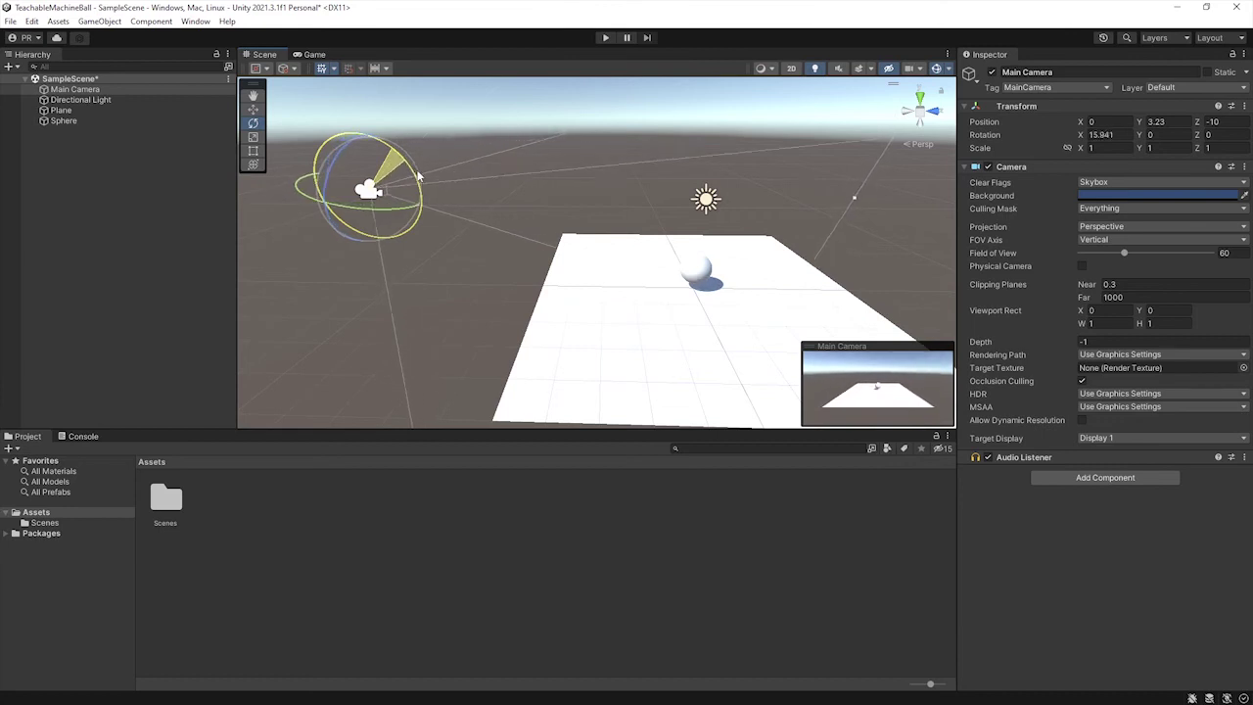
left_click_drag(415, 172, 422, 179)
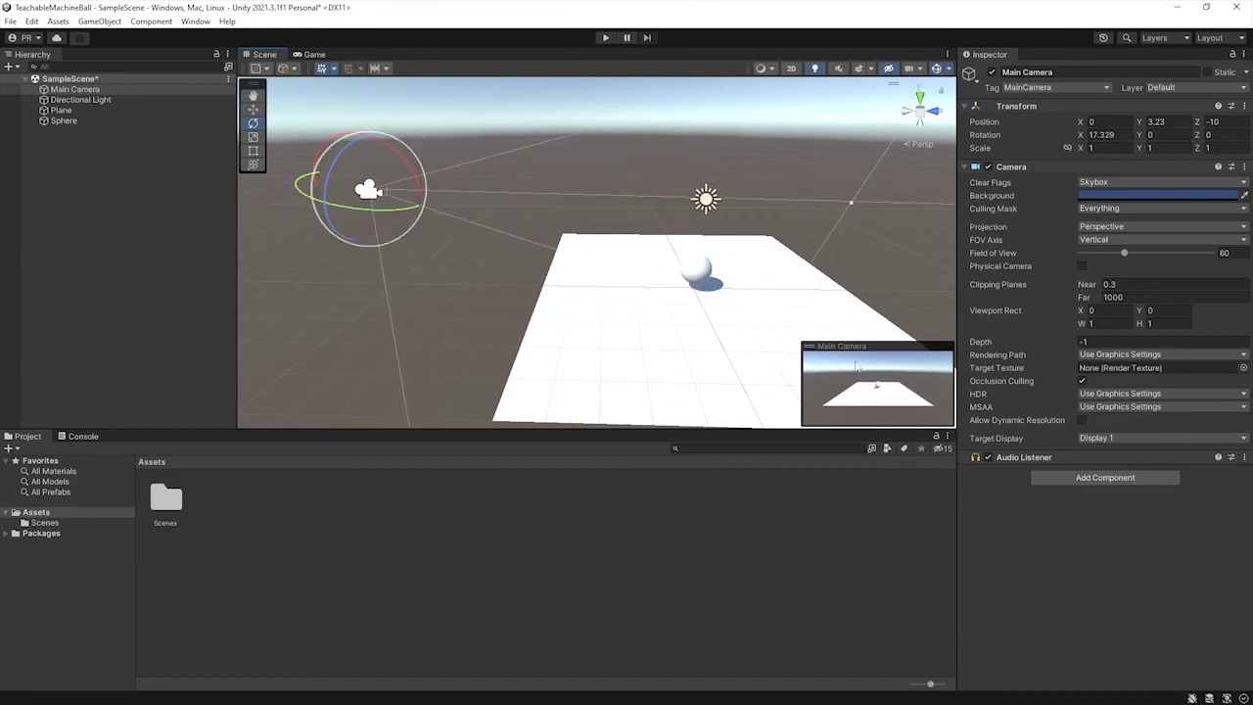
left_click(257, 109)
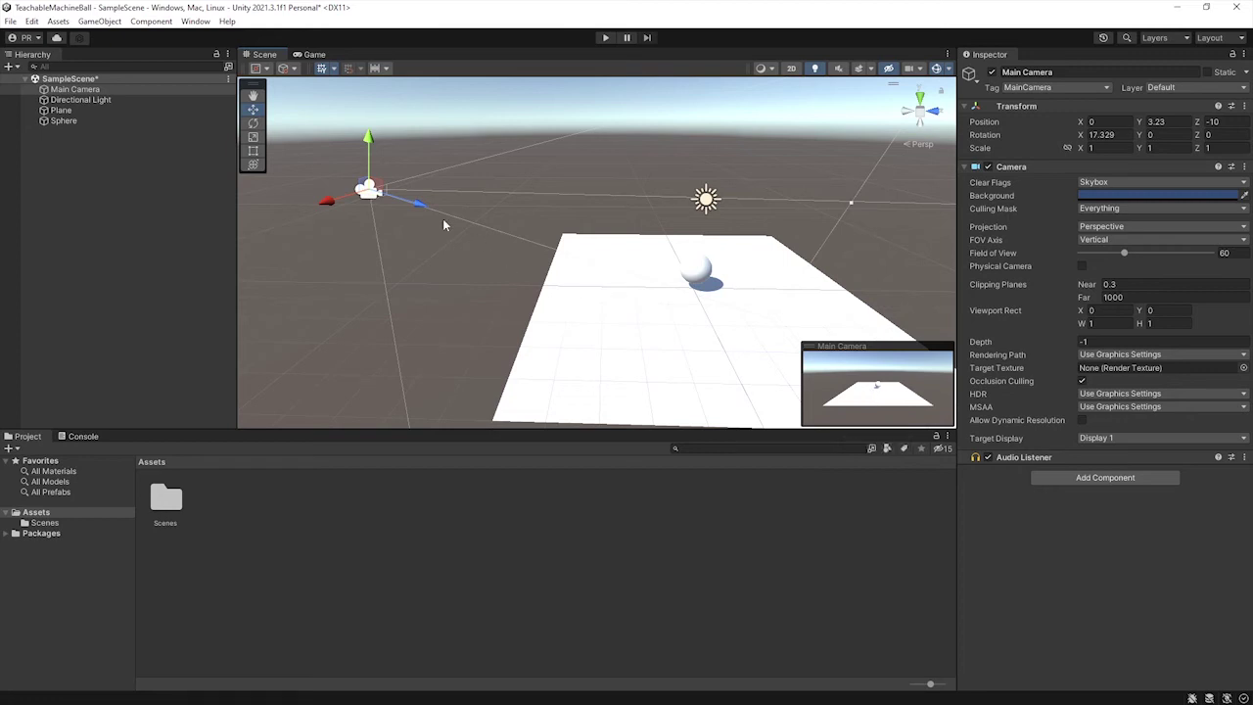
left_click_drag(418, 201, 489, 228)
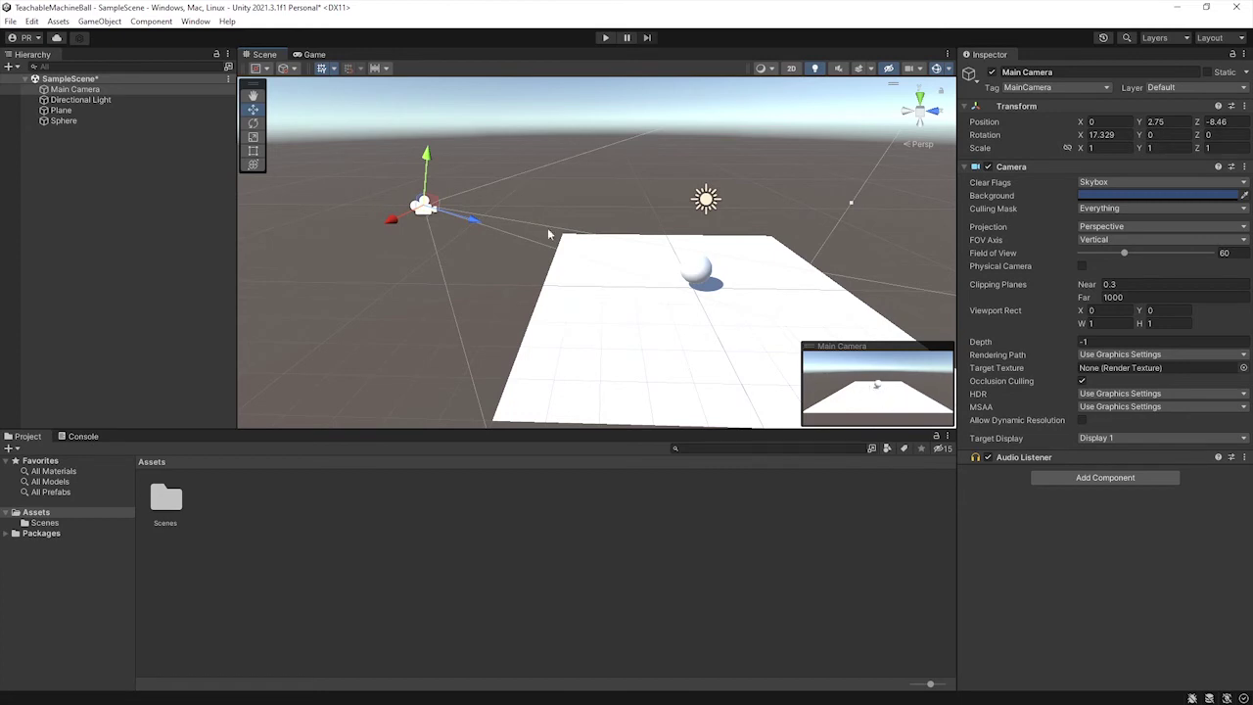
left_click(150, 165)
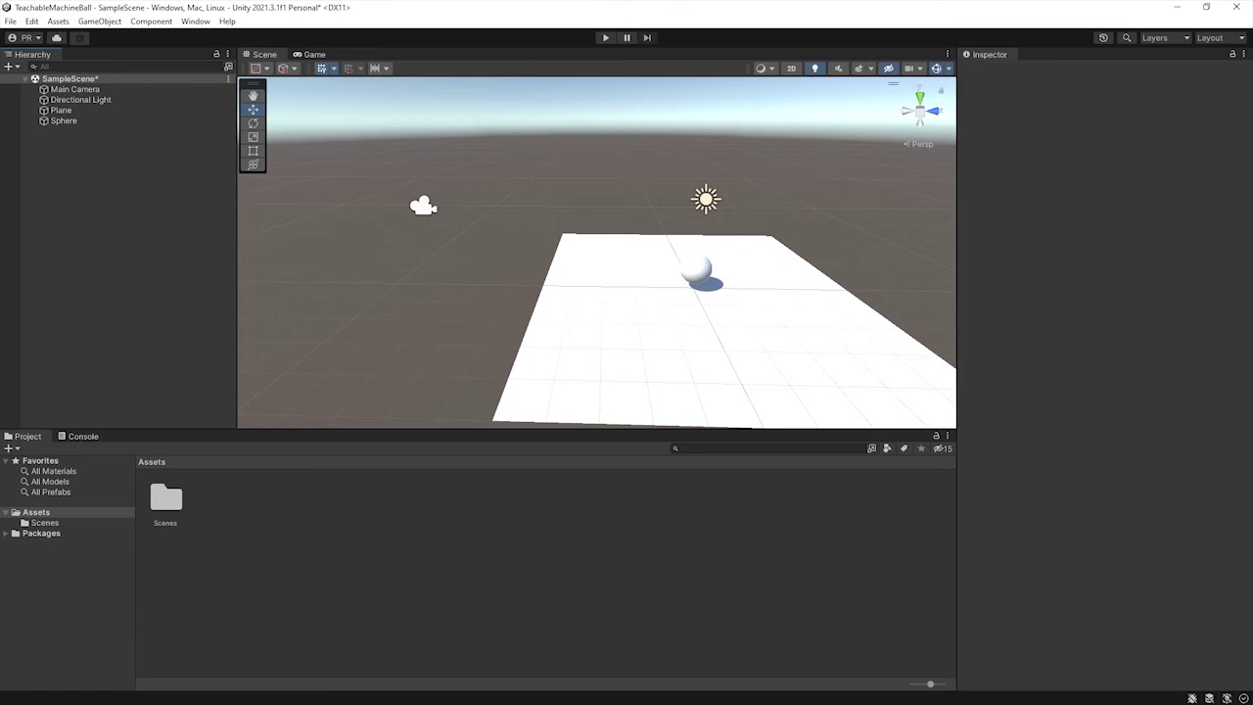
key("alt+Tab")
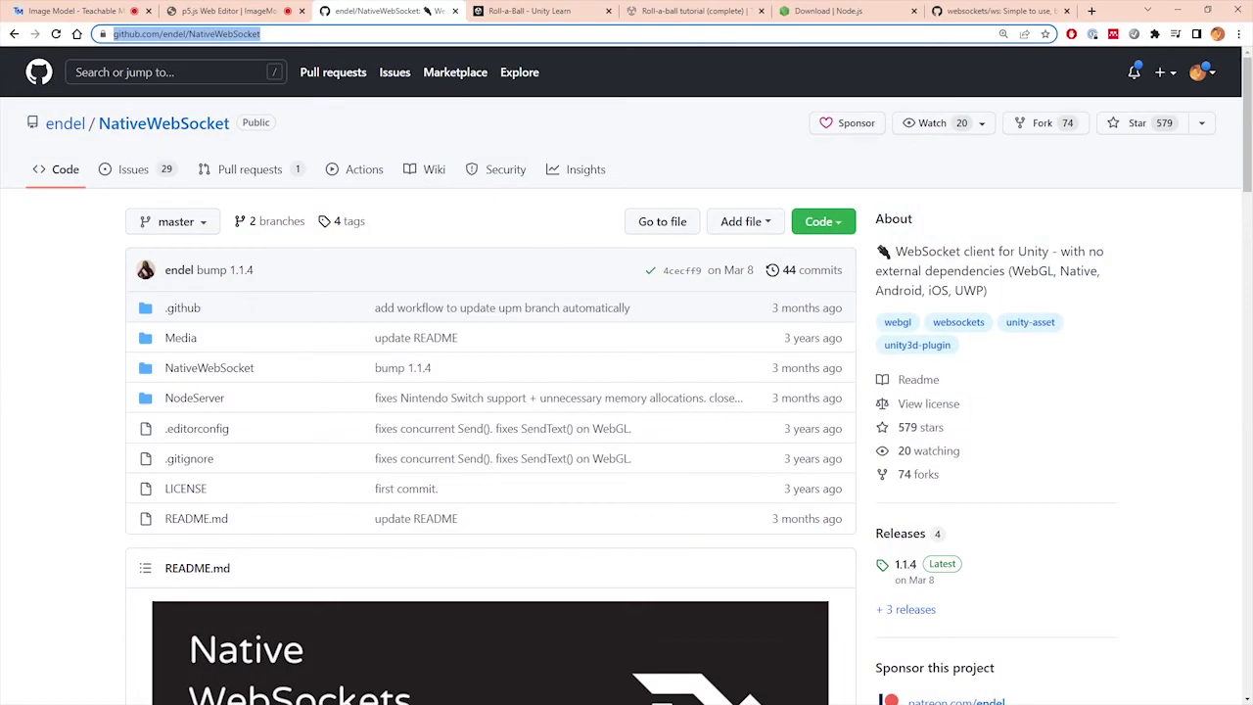
Review the endel/NativeWebSocket repository address and its WebSocket-for-Unity description.
left_click(134, 36)
double_click(134, 36)
double_click(202, 35)
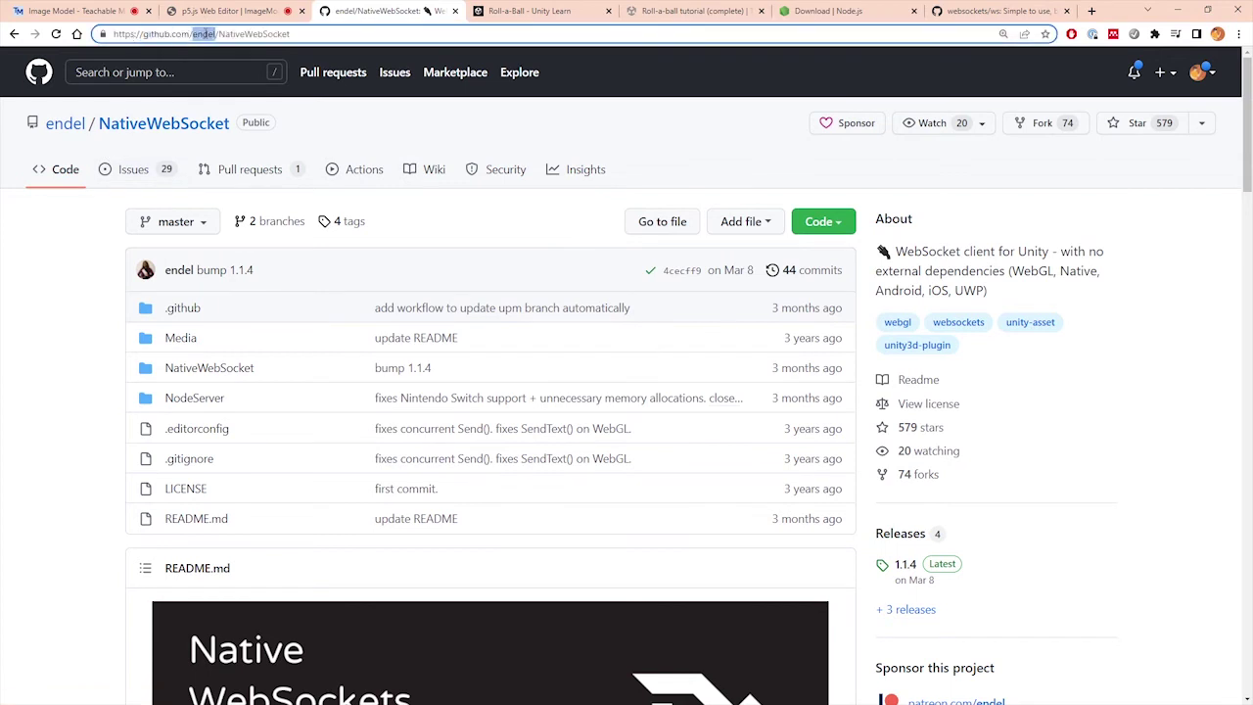
mouse_move(65, 123)
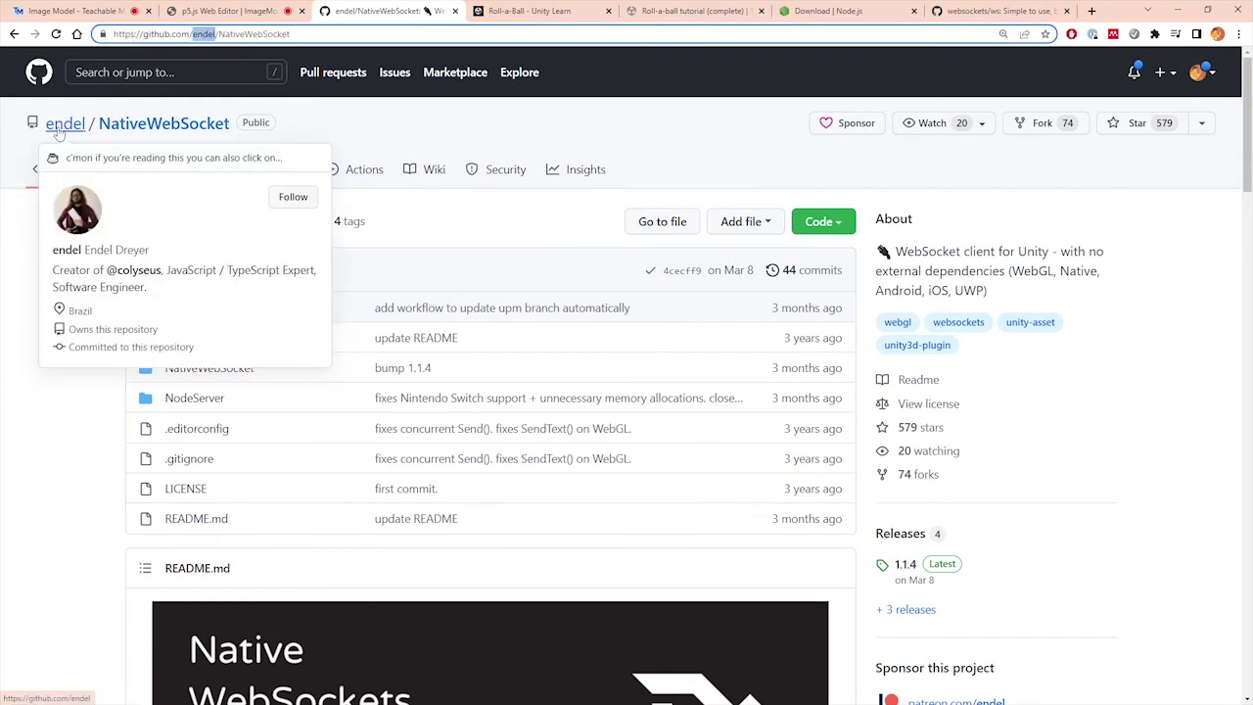
double_click(272, 34)
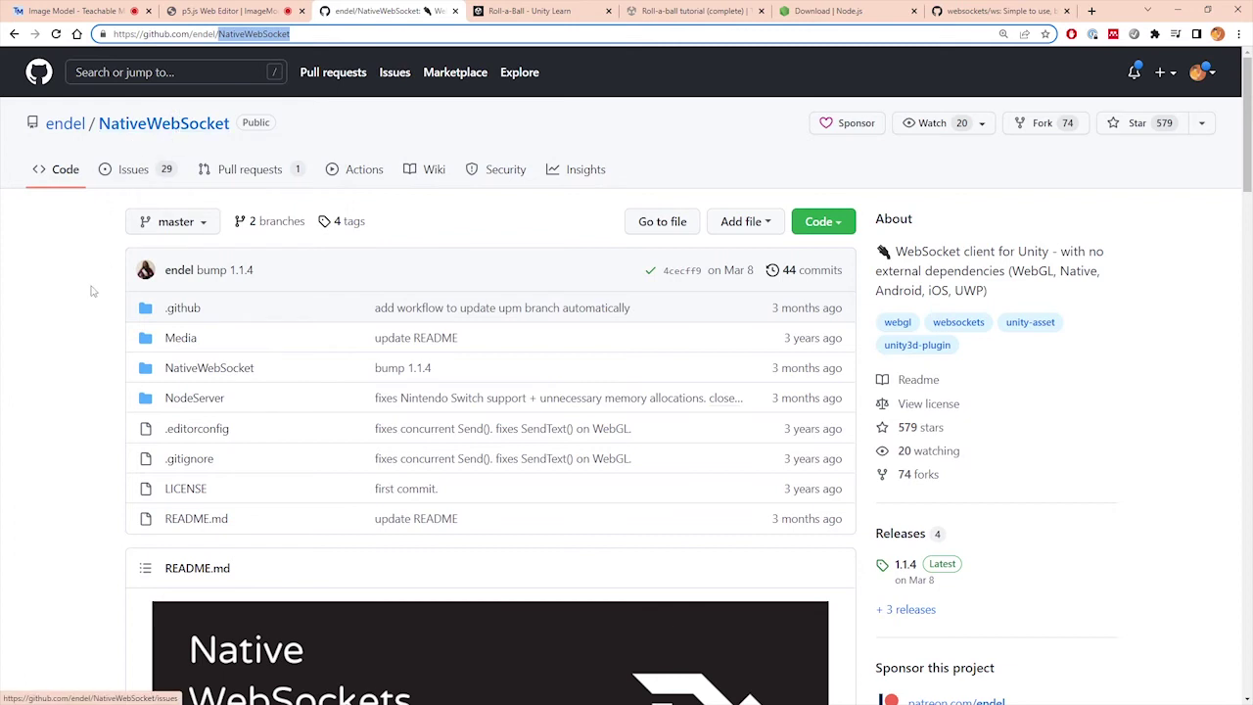
scroll(78, 300, "down", 3)
scroll(79, 299, "down", 2)
scroll(80, 299, "down", 2)
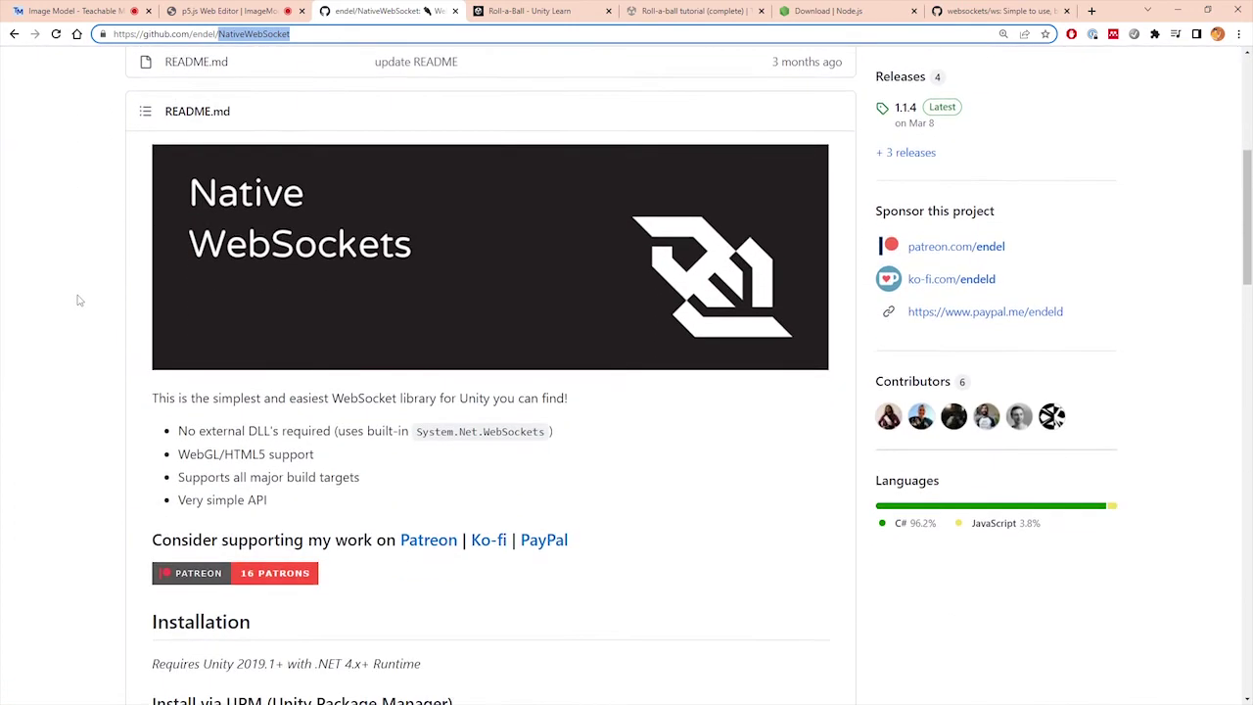
scroll(91, 300, "down", 2)
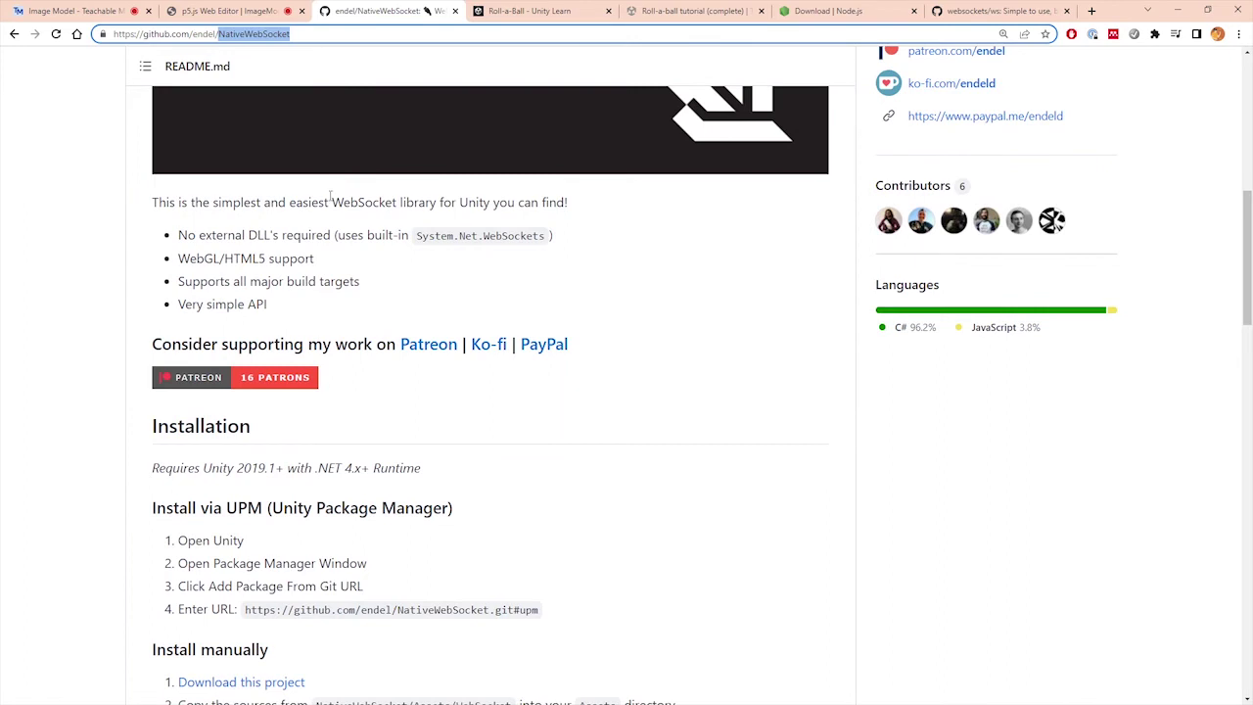
left_click(370, 202)
double_click(375, 203)
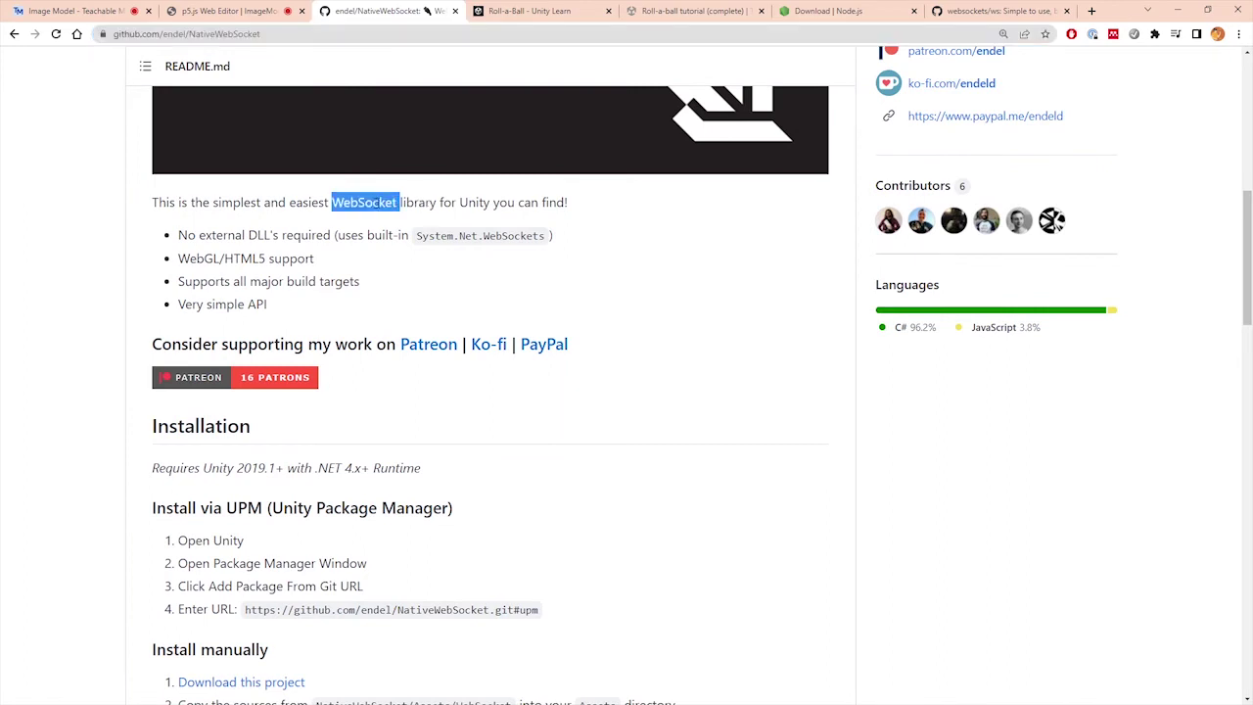
double_click(474, 202)
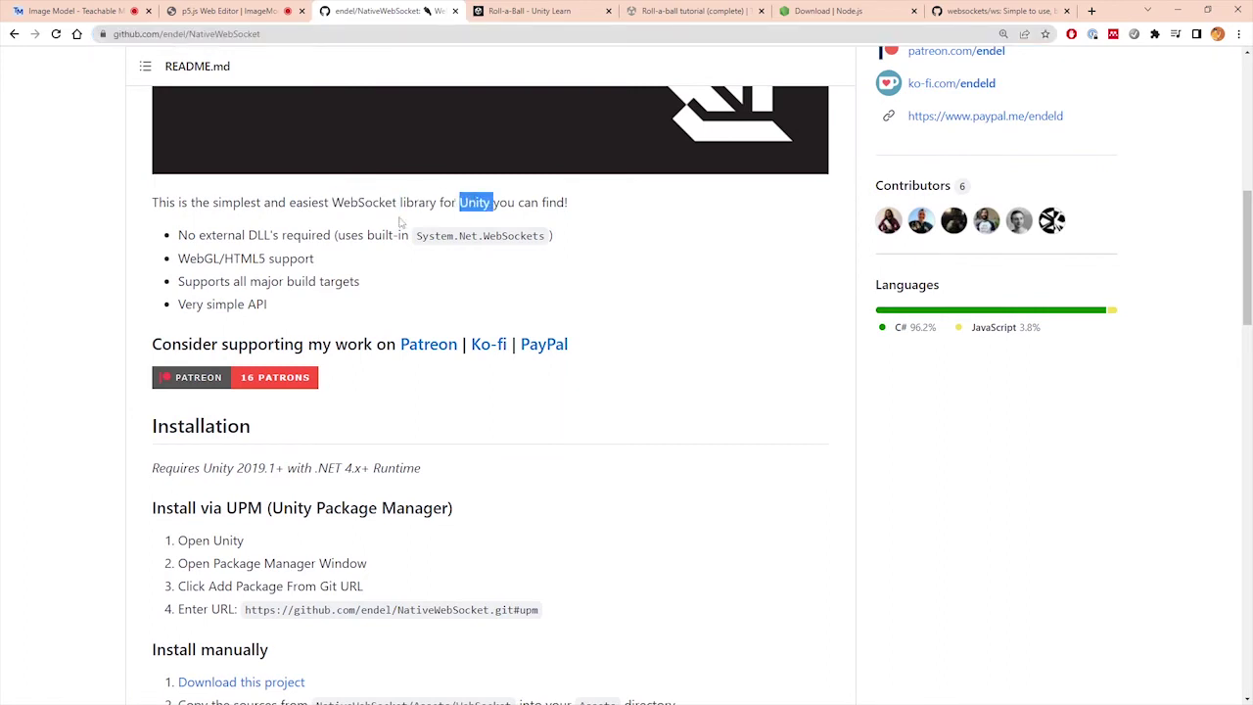
Scroll the README to the Installation section on the Unity Package Manager Git URL.
scroll(226, 250, "down", 1)
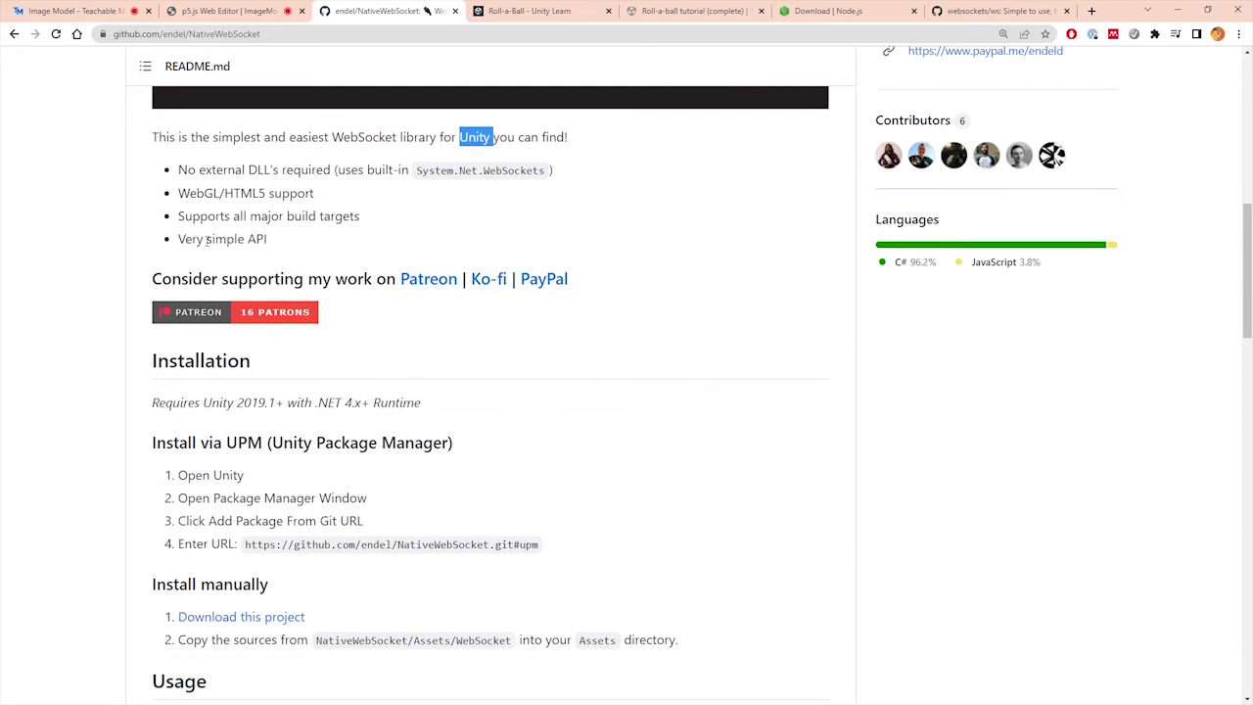
scroll(244, 255, "down", 2)
scroll(344, 284, "up", 2)
scroll(423, 313, "down", 1)
scroll(365, 443, "down", 1)
scroll(372, 427, "down", 2)
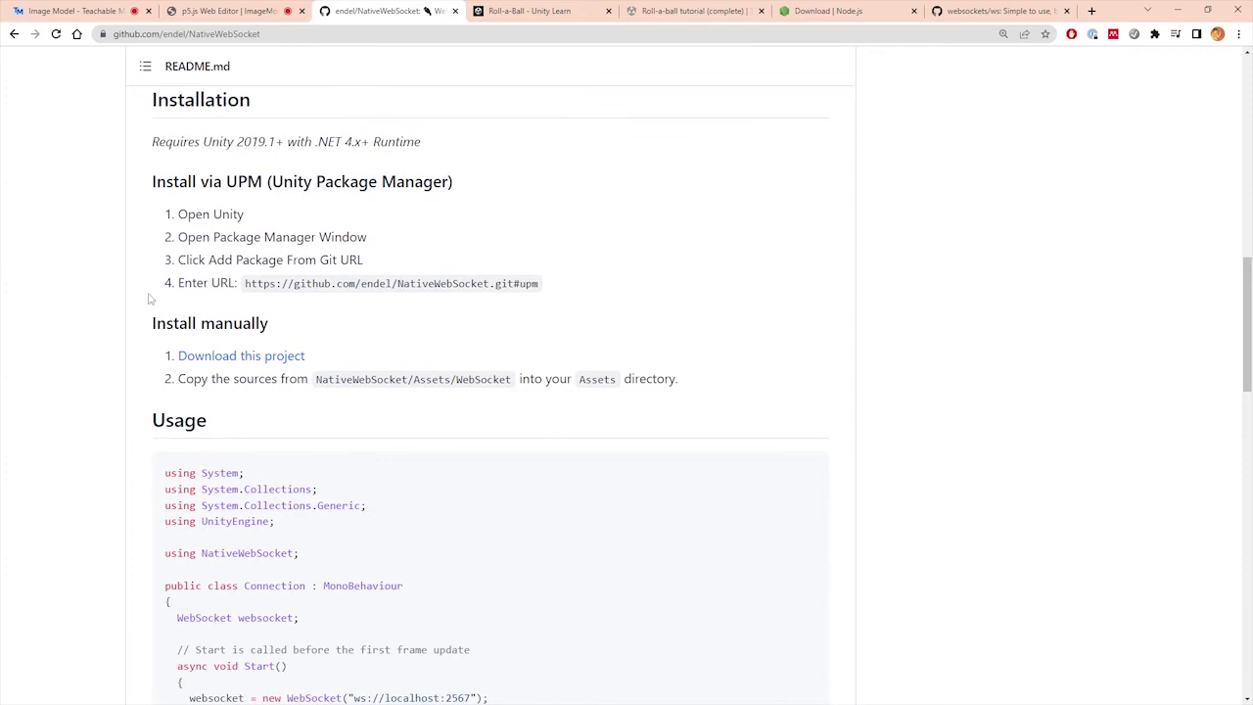
scroll(152, 293, "up", 1)
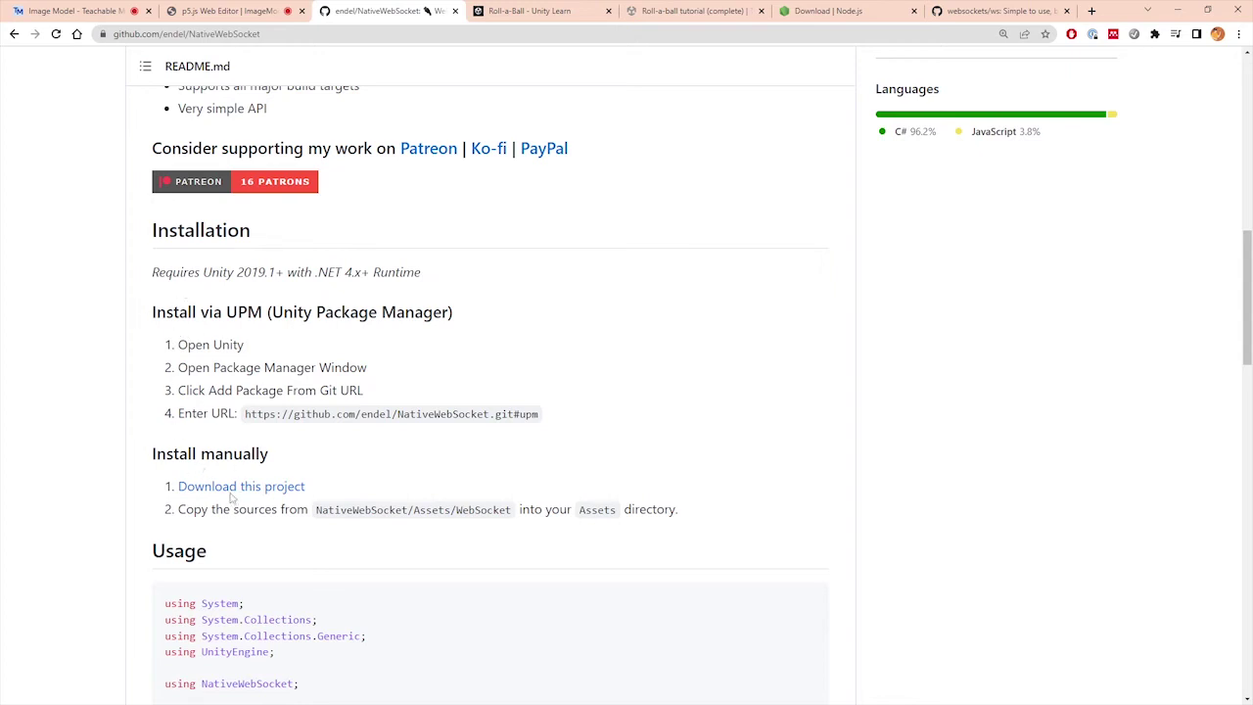
left_click_drag(282, 312, 454, 311)
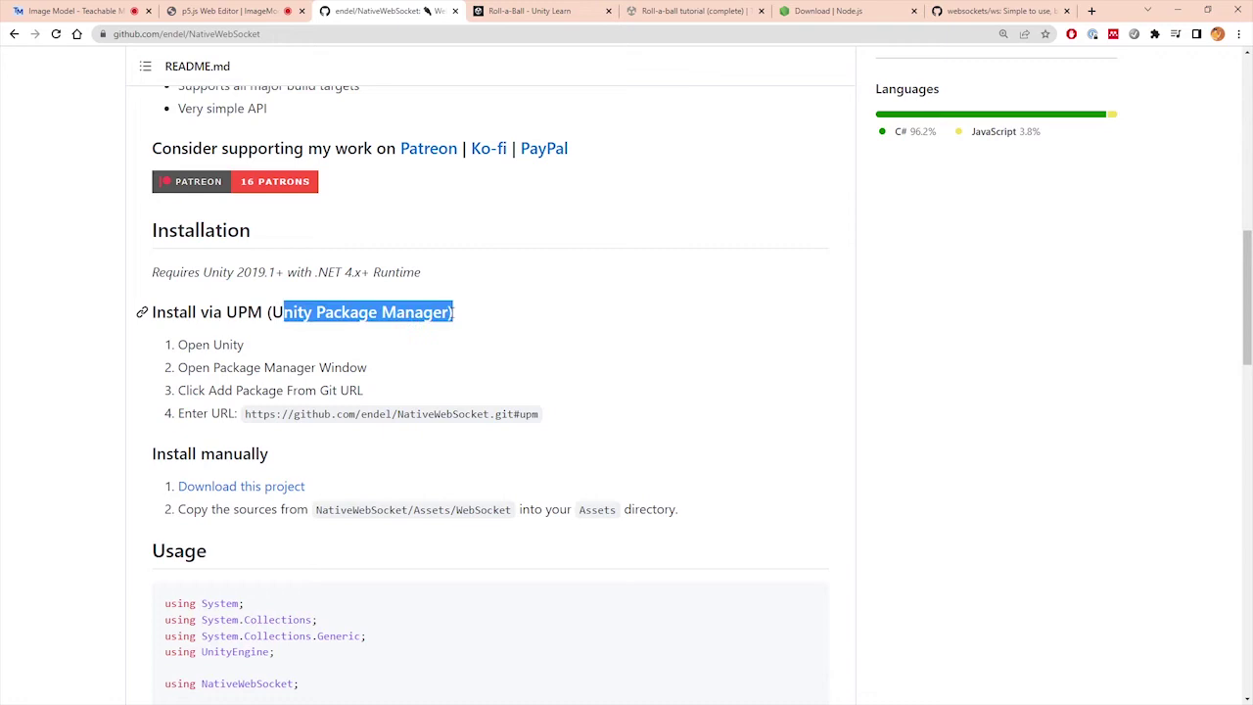
double_click(335, 391)
scroll(200, 388, "down", 1)
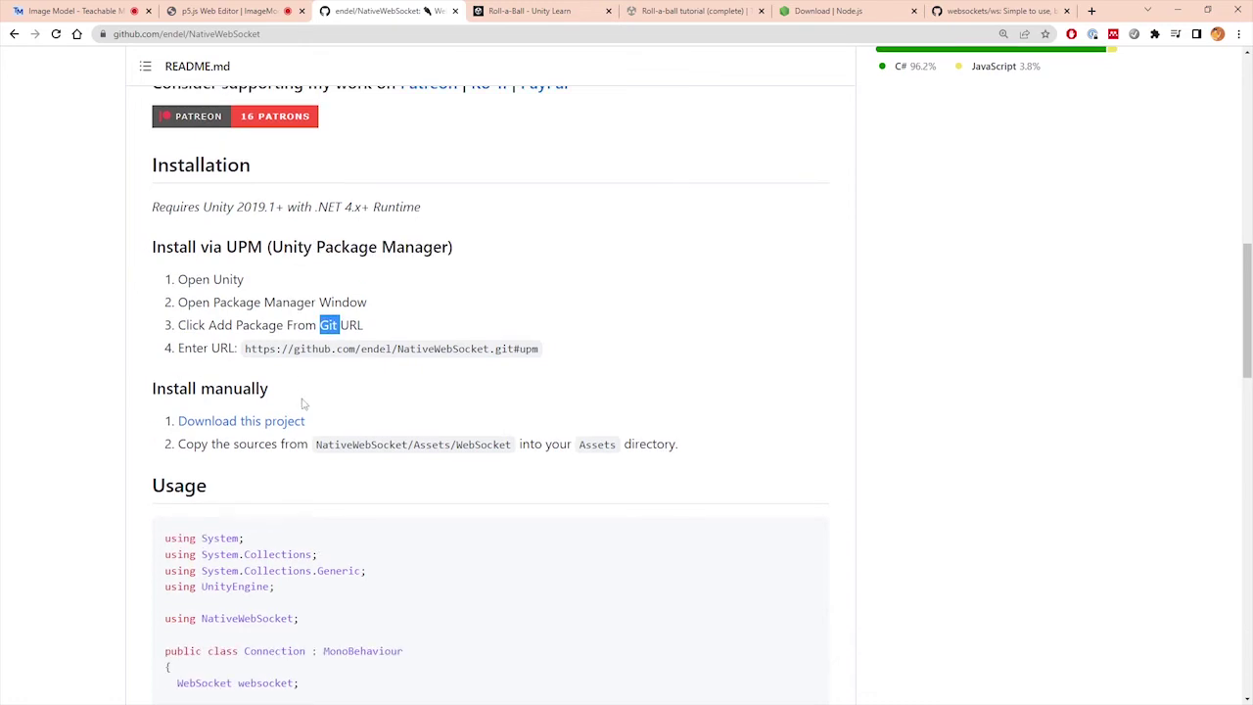
Download the NativeWebSocket project zip and bring the extracted NativeWebSocket-master folder into view.
left_click(245, 425)
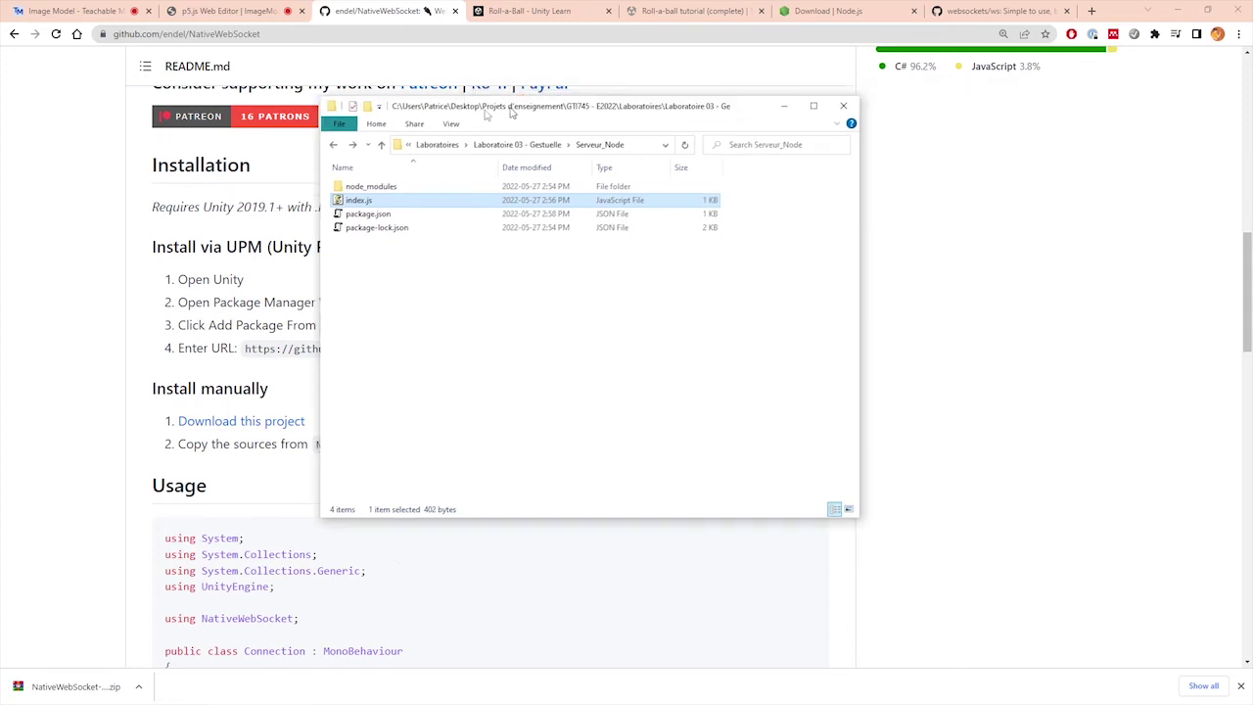
left_click_drag(669, 105, 0, 105)
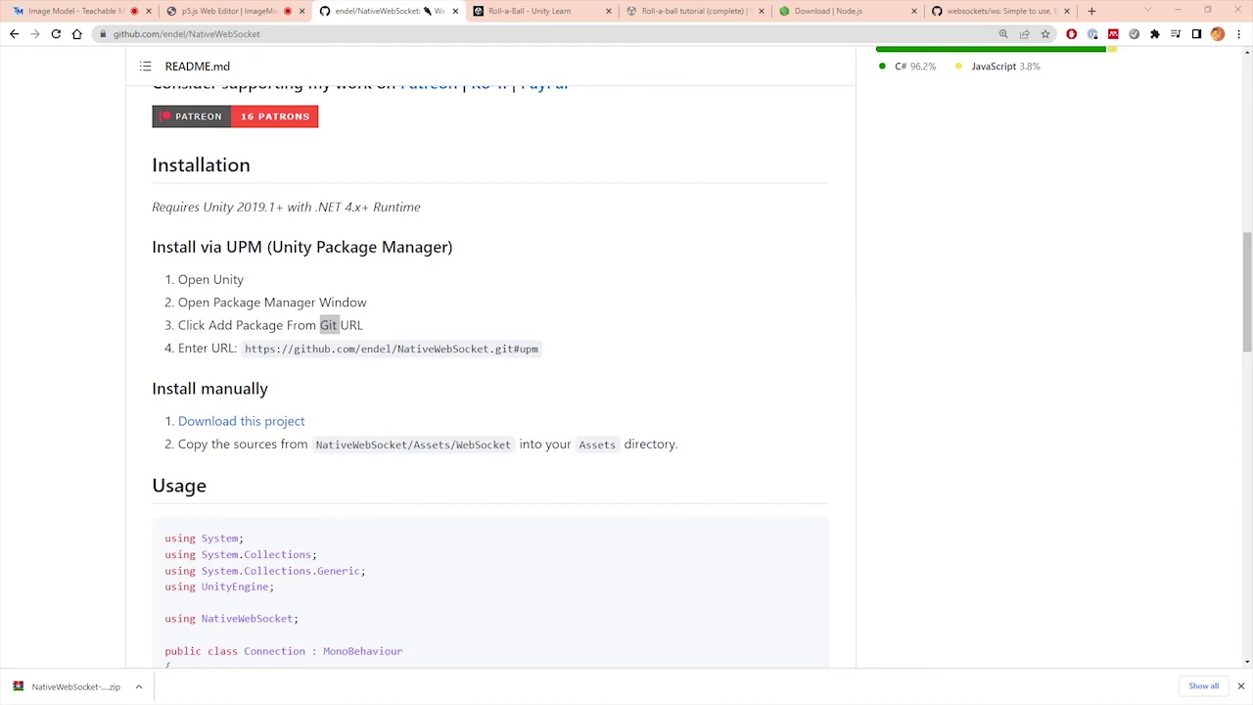
left_click_drag(297, 156, 568, 156)
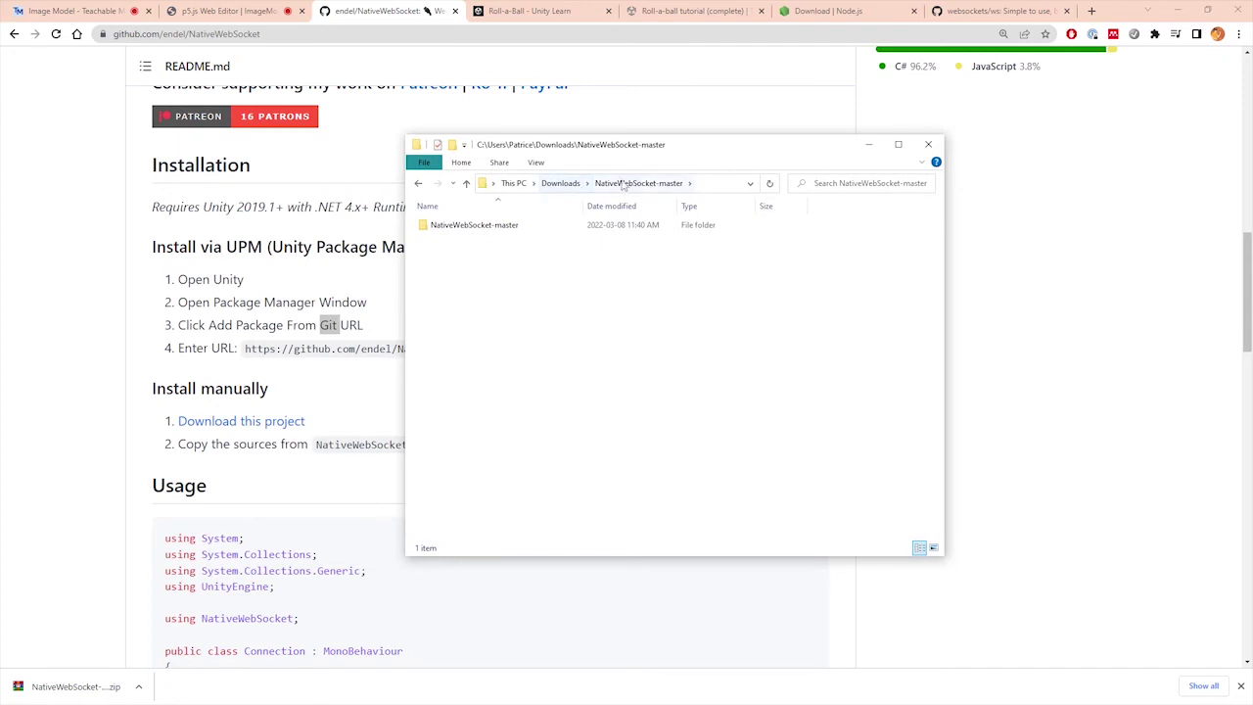
Browse into NativeWebSocket-master's Assets folder and check the WebSocket folder.
double_click(473, 225)
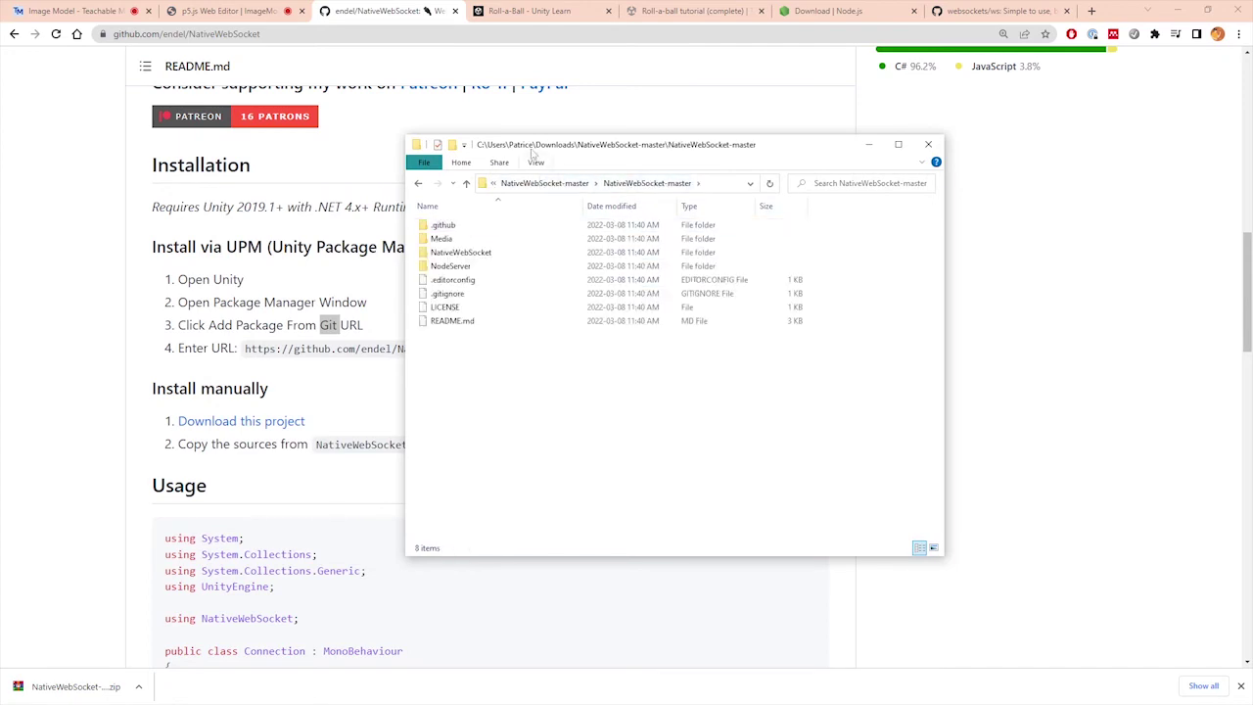
left_click_drag(545, 146, 797, 123)
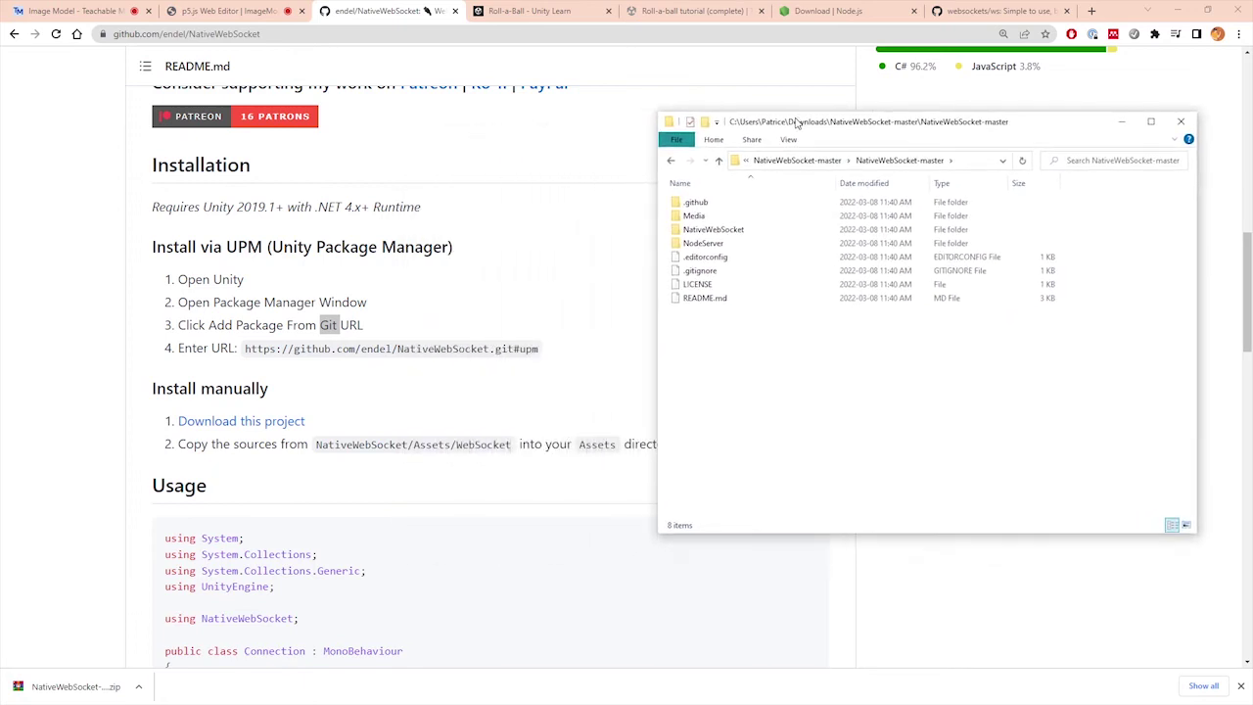
double_click(720, 231)
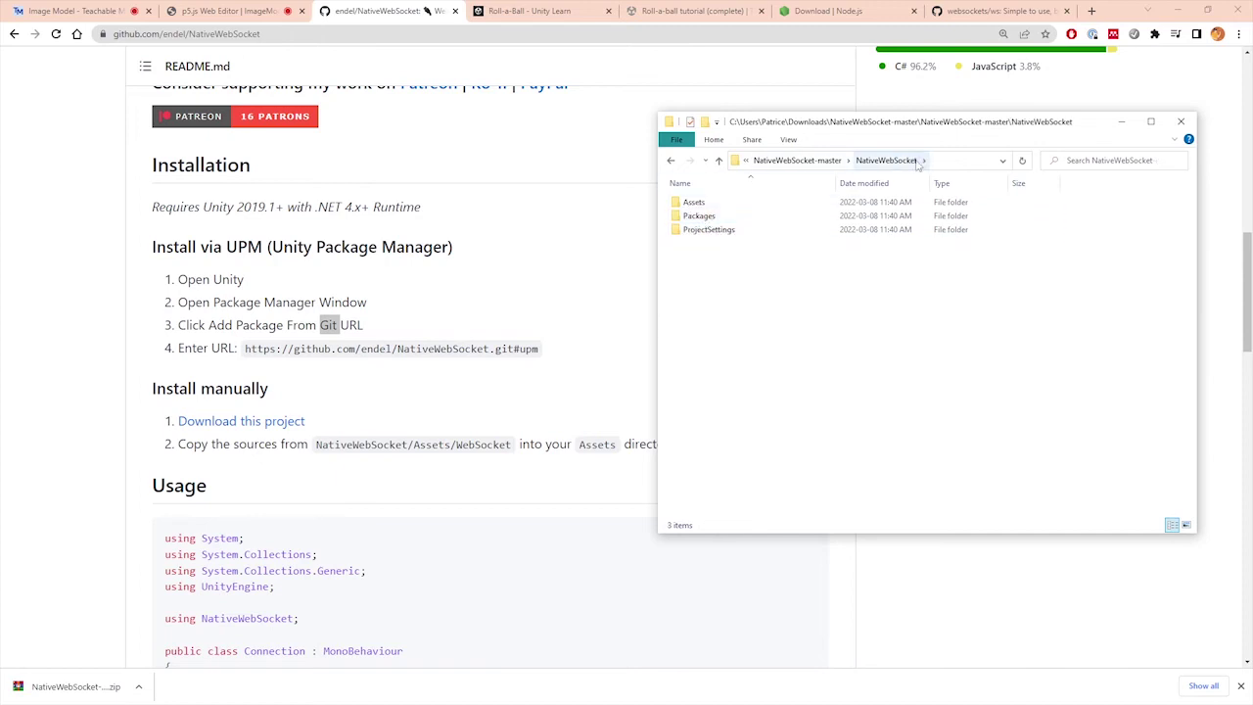
double_click(709, 203)
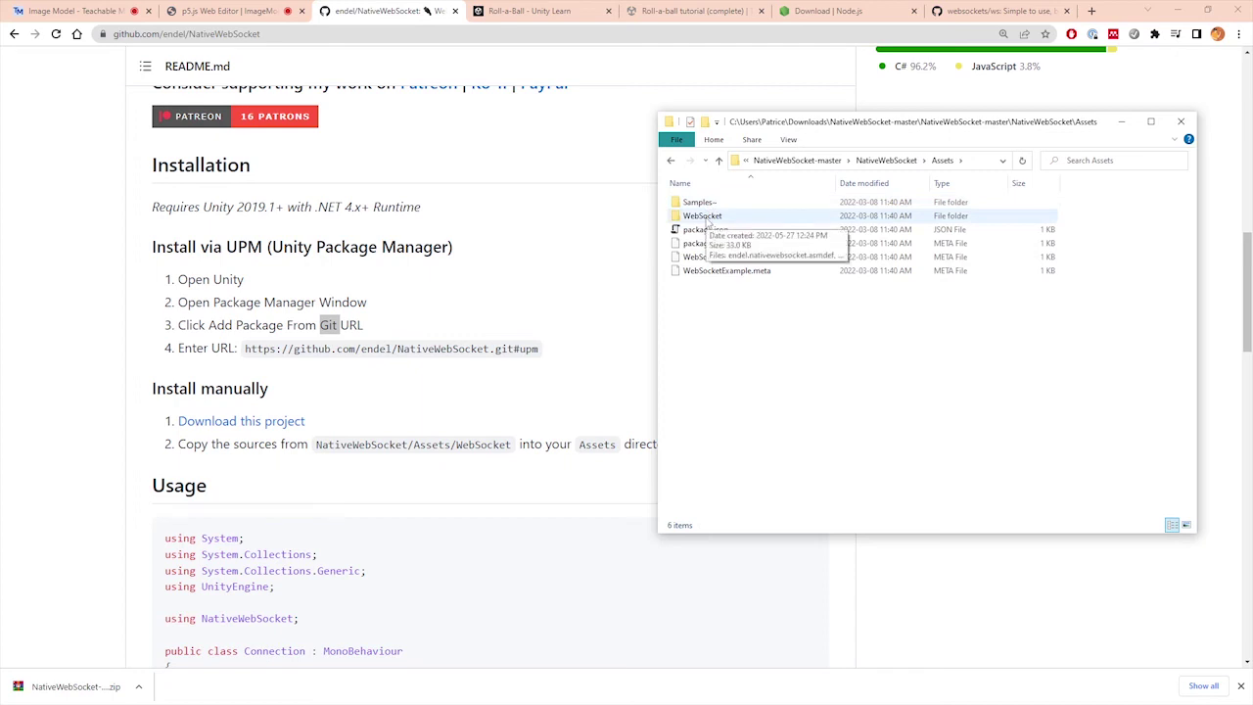
double_click(707, 218)
key("alt+Left")
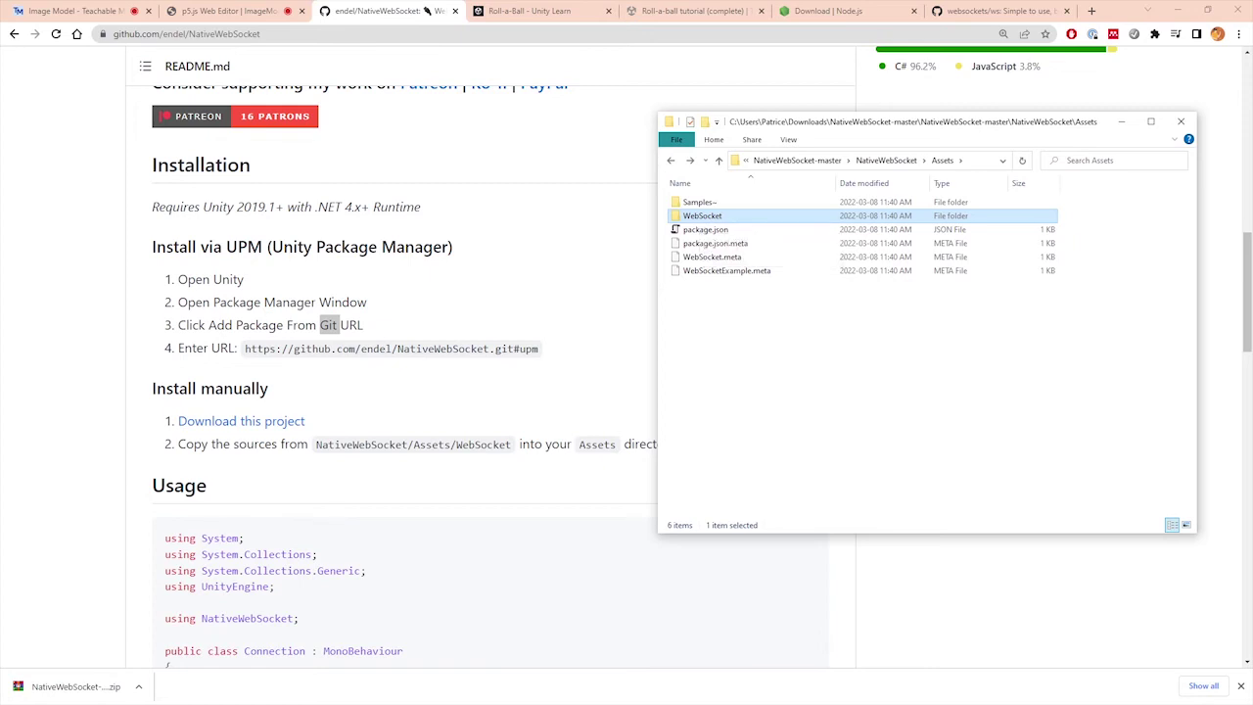
Paste the WebSocket folder into TeachableMachineBall's Assets via a second Explorer window.
key("super+e")
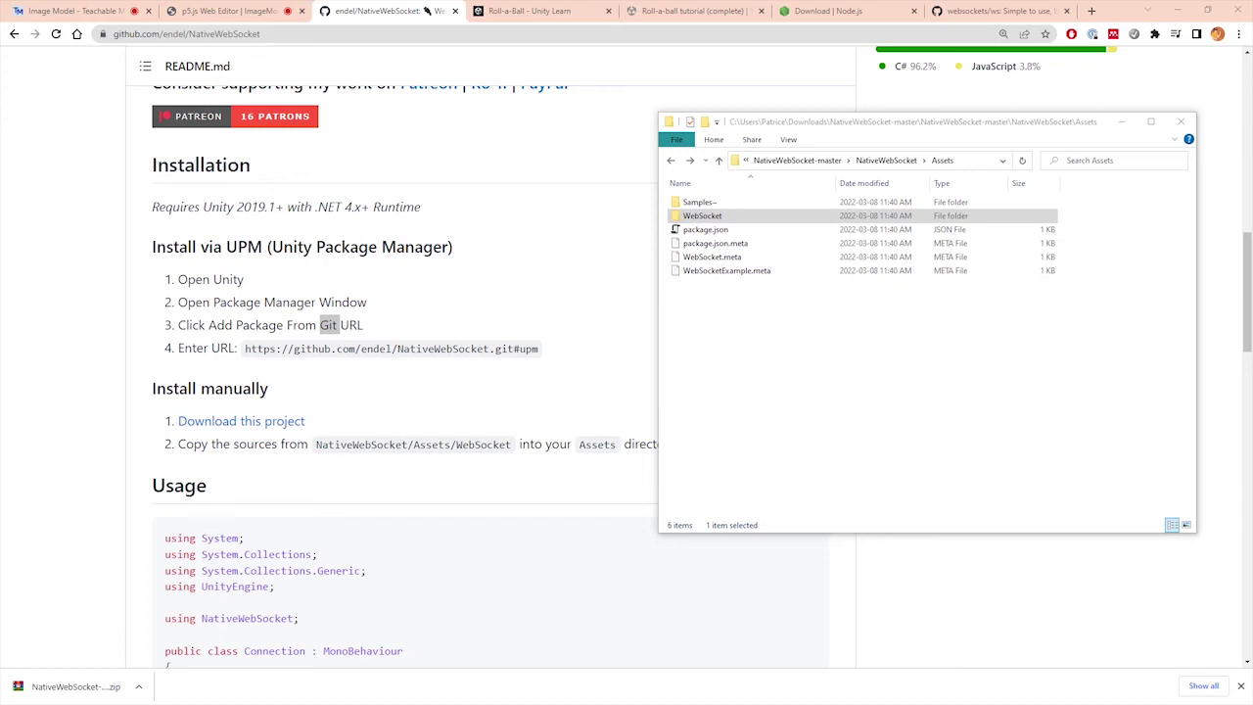
left_click_drag(0, 179, 352, 110)
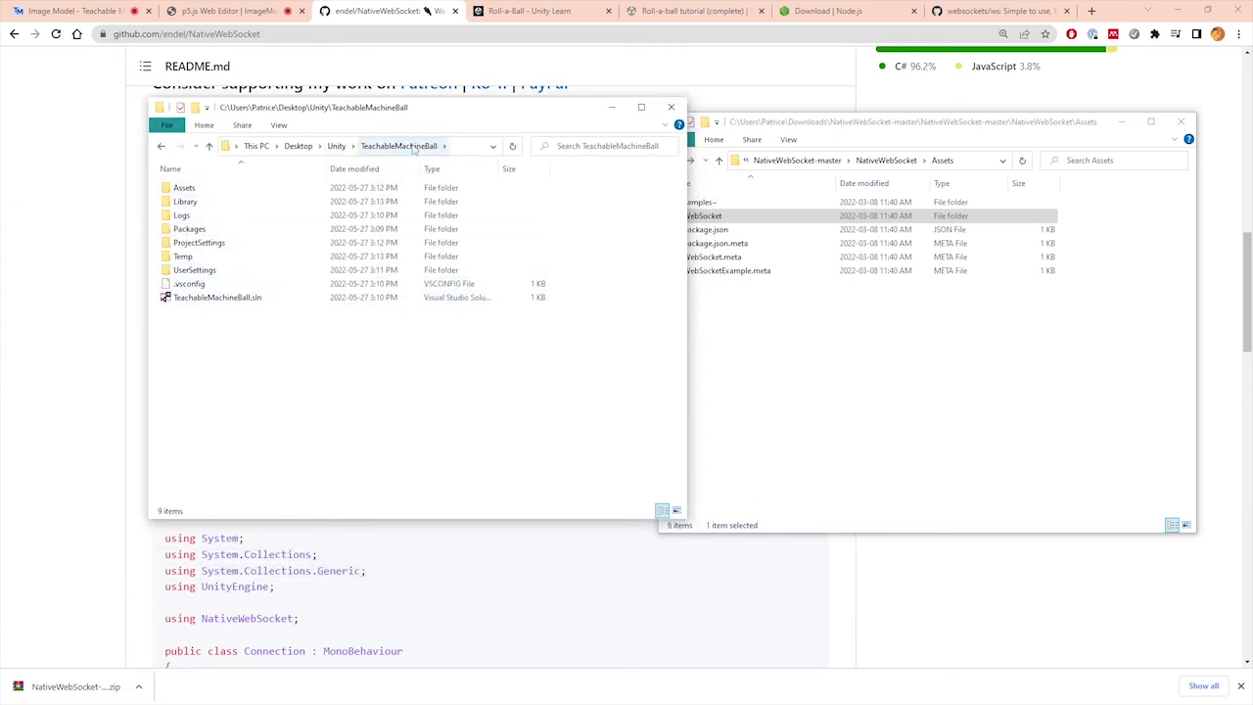
double_click(188, 188)
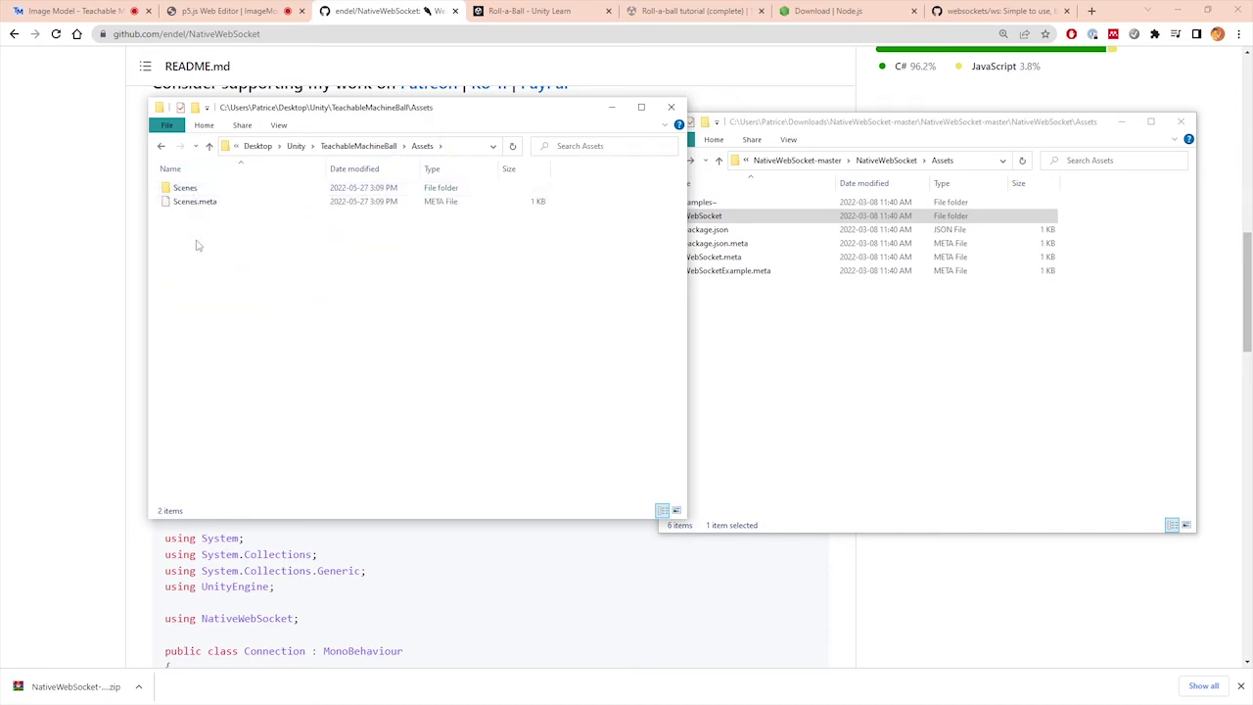
key("ctrl+v")
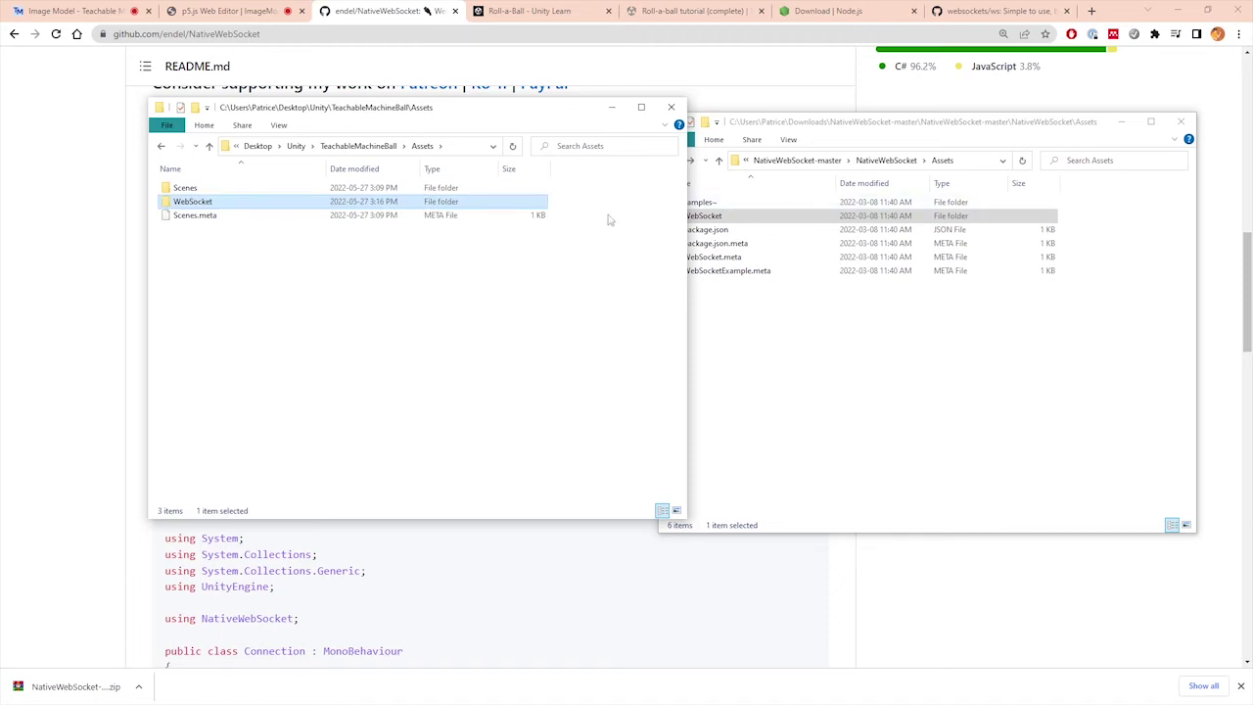
left_click_drag(293, 115, 533, 85)
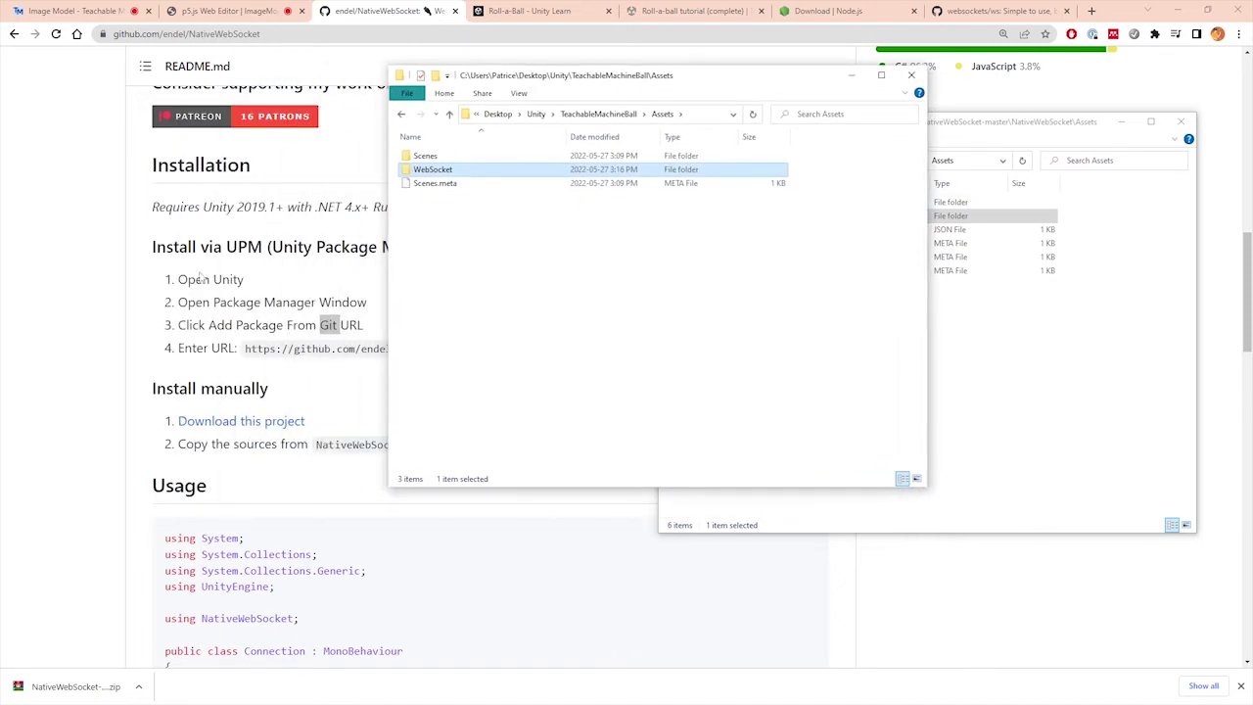
left_click(83, 324)
Scroll to the README's Usage example and look over its Connection class code.
scroll(95, 318, "down", 2)
scroll(140, 301, "down", 3)
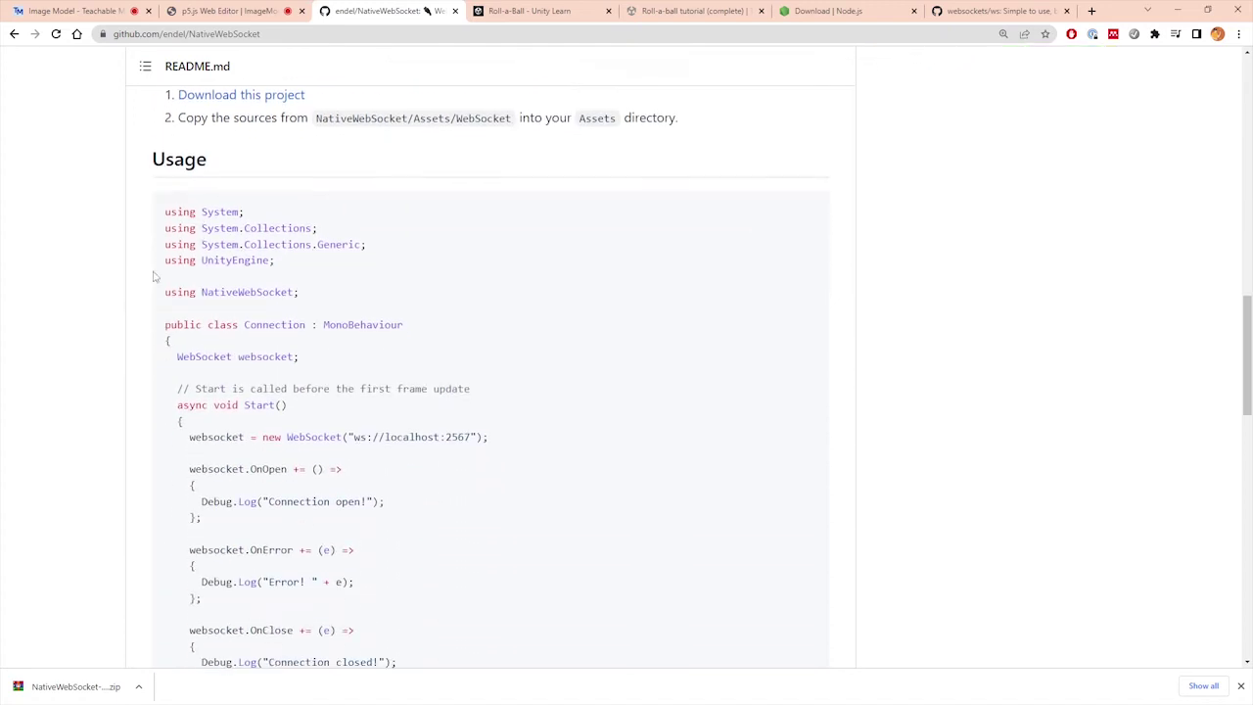
scroll(271, 285, "down", 1)
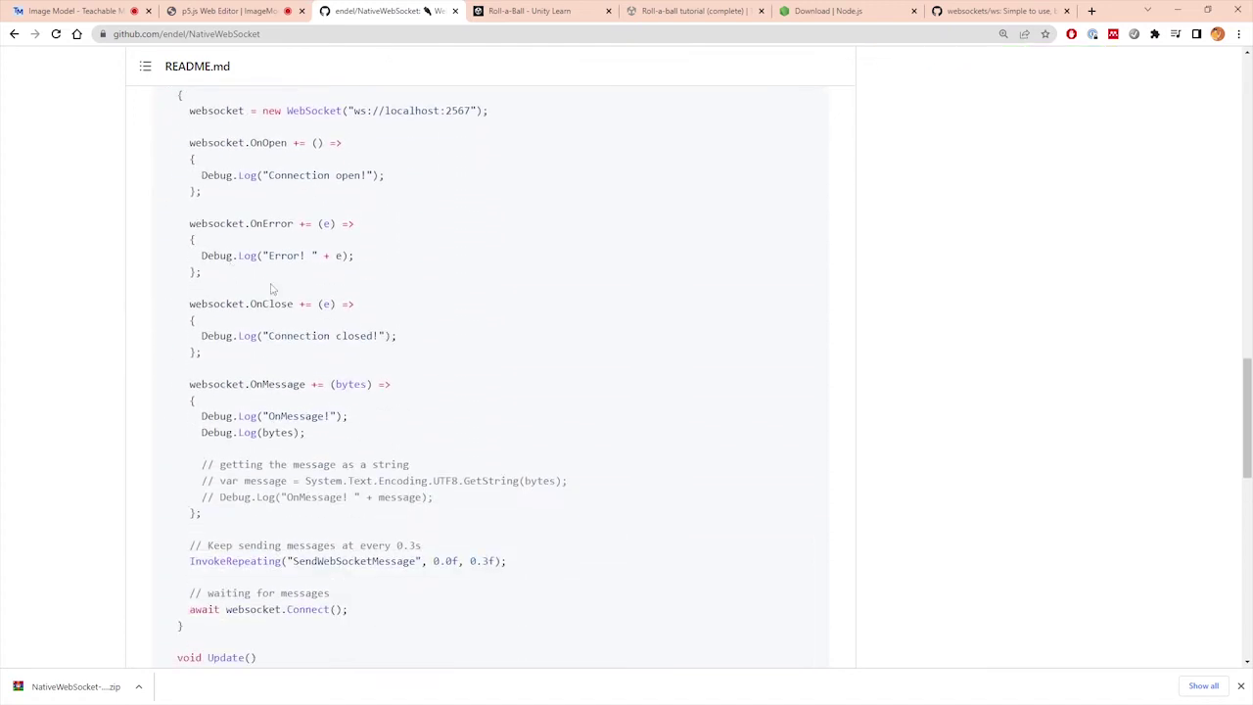
scroll(280, 294, "down", 2)
scroll(296, 327, "down", 2)
scroll(302, 338, "down", 2)
scroll(302, 341, "up", 1)
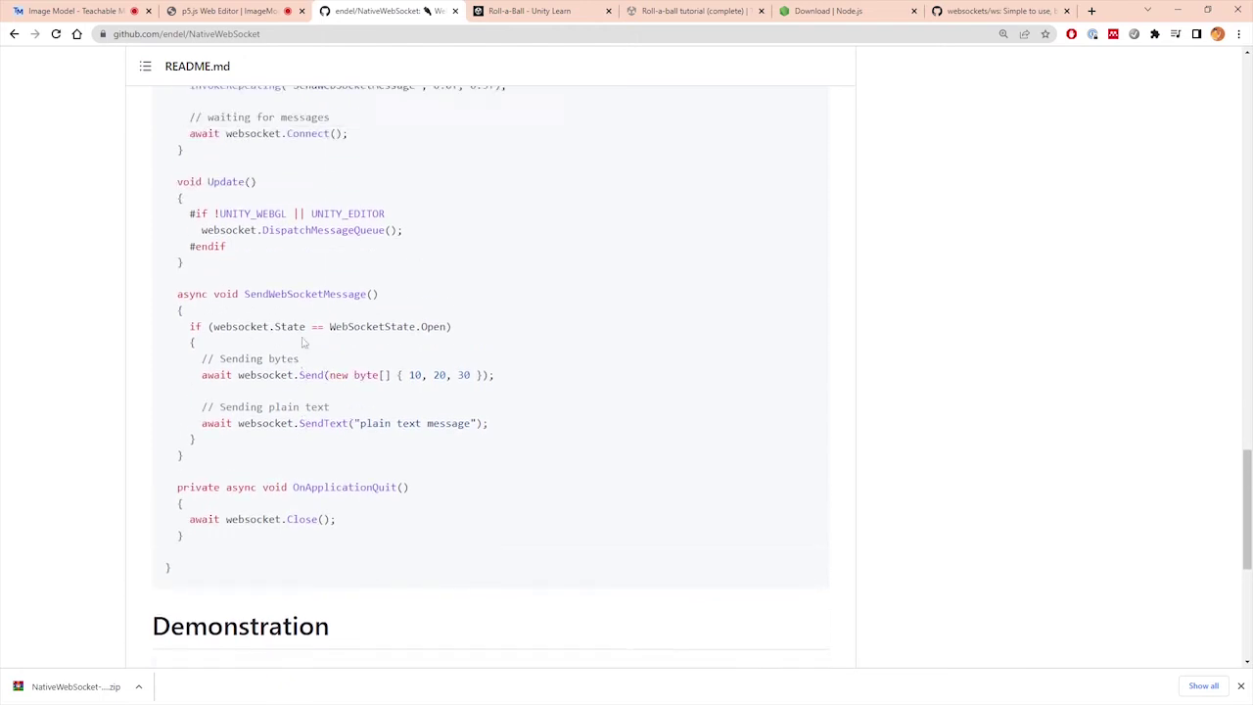
scroll(303, 335, "up", 4)
scroll(298, 335, "up", 2)
scroll(284, 362, "up", 2)
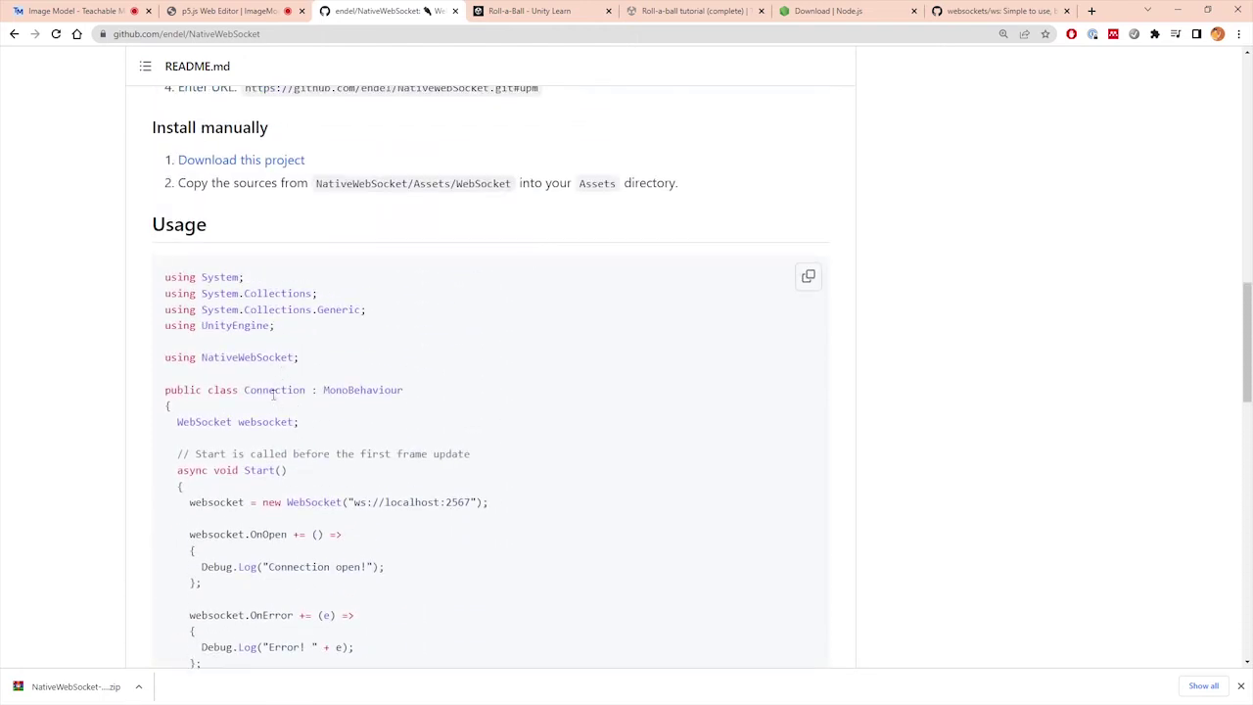
double_click(274, 392)
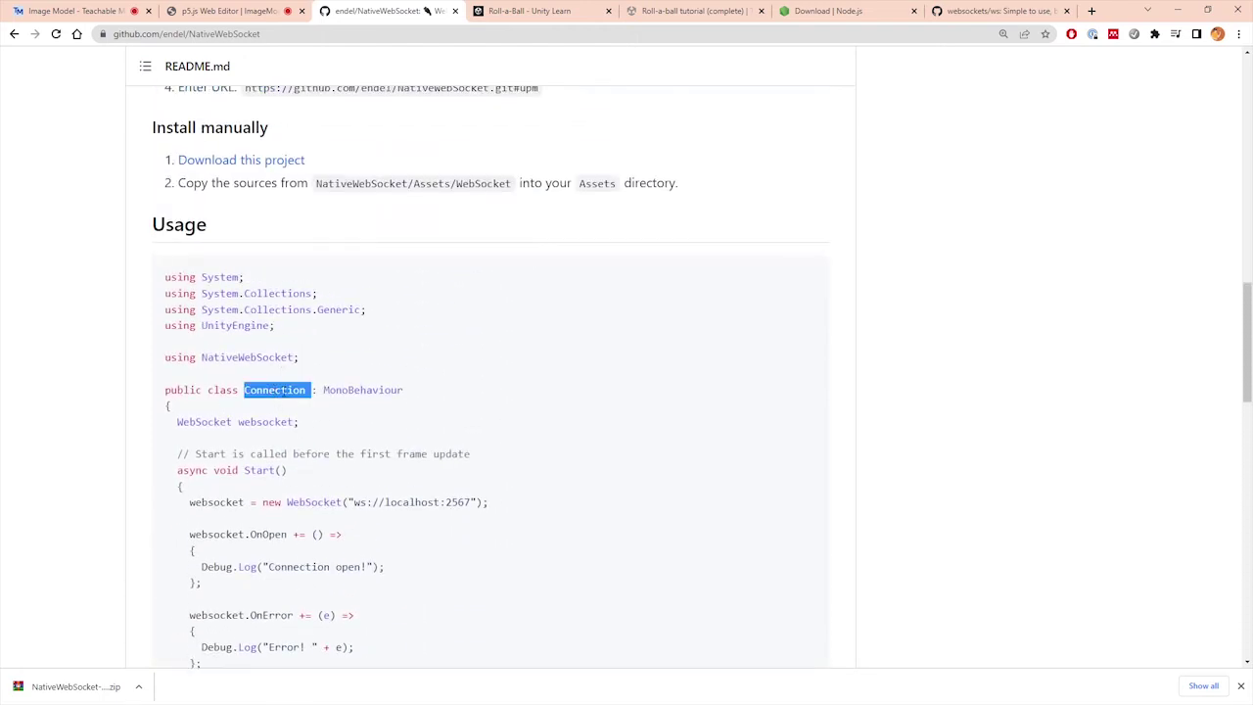
double_click(313, 502)
Copy the whole Usage example code to the clipboard.
left_click(274, 389)
left_click(808, 280)
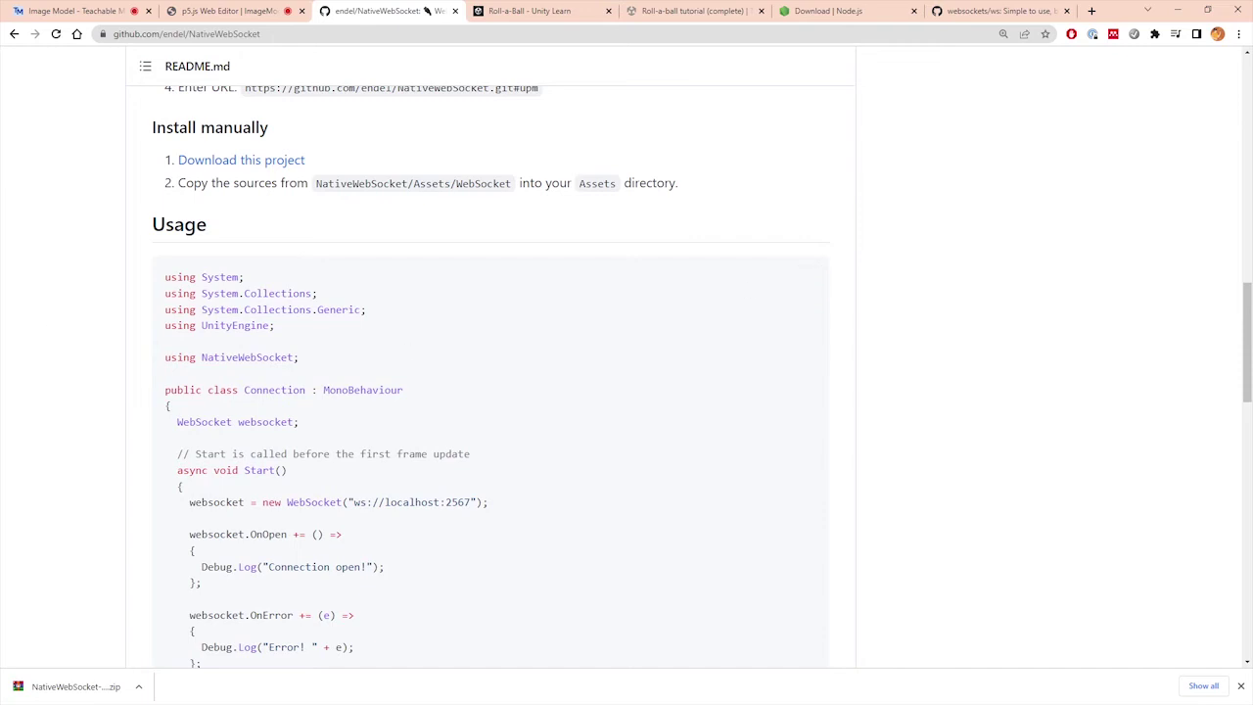
key("alt+Tab")
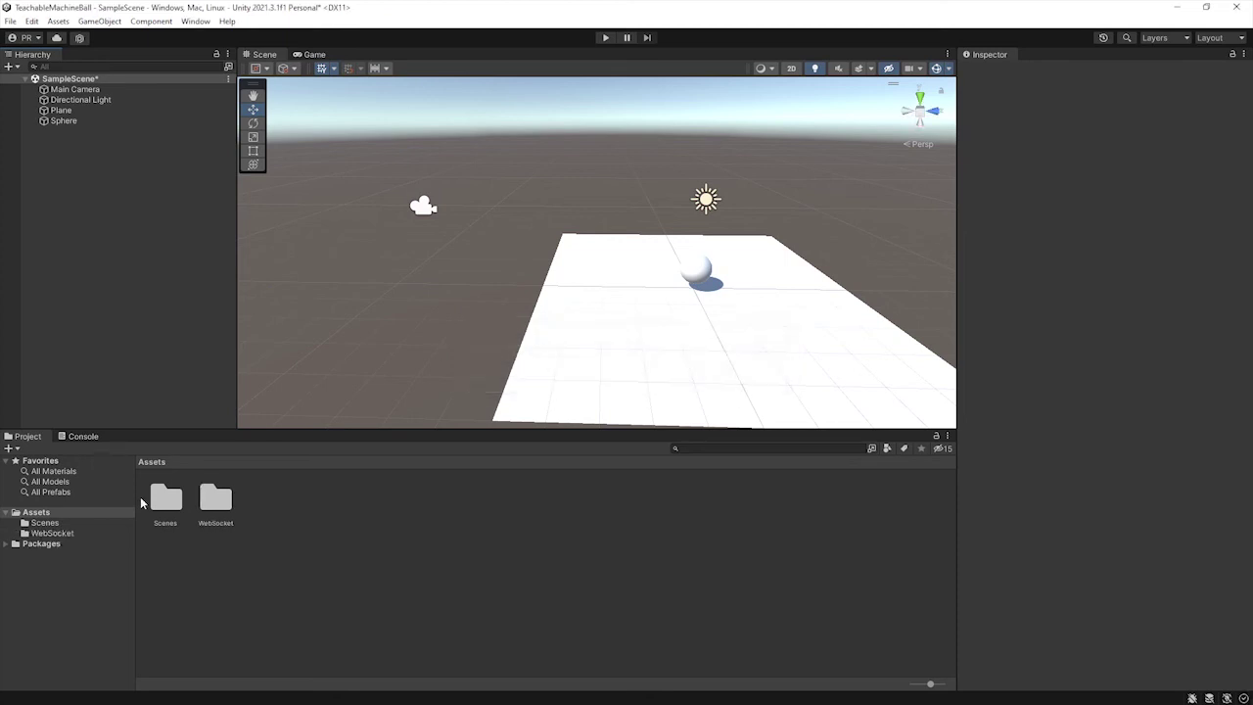
Create a new folder named Scripts in the Assets folder.
double_click(215, 501)
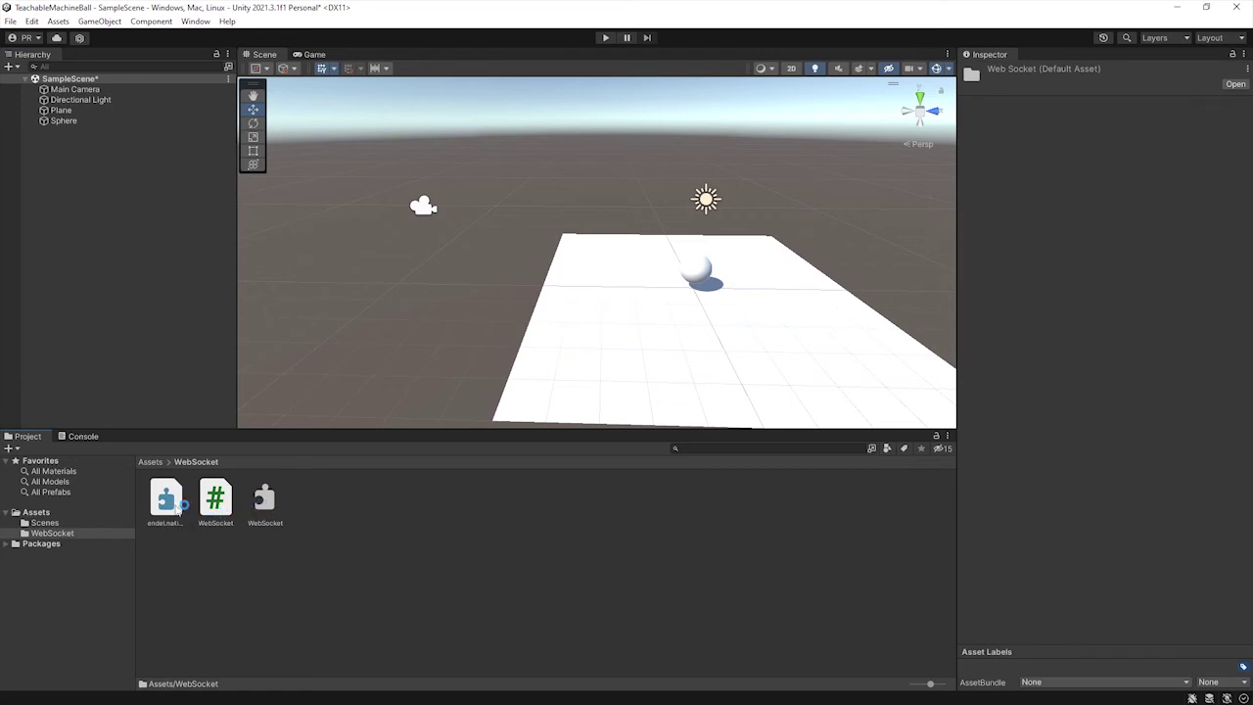
left_click(39, 513)
right_click(297, 500)
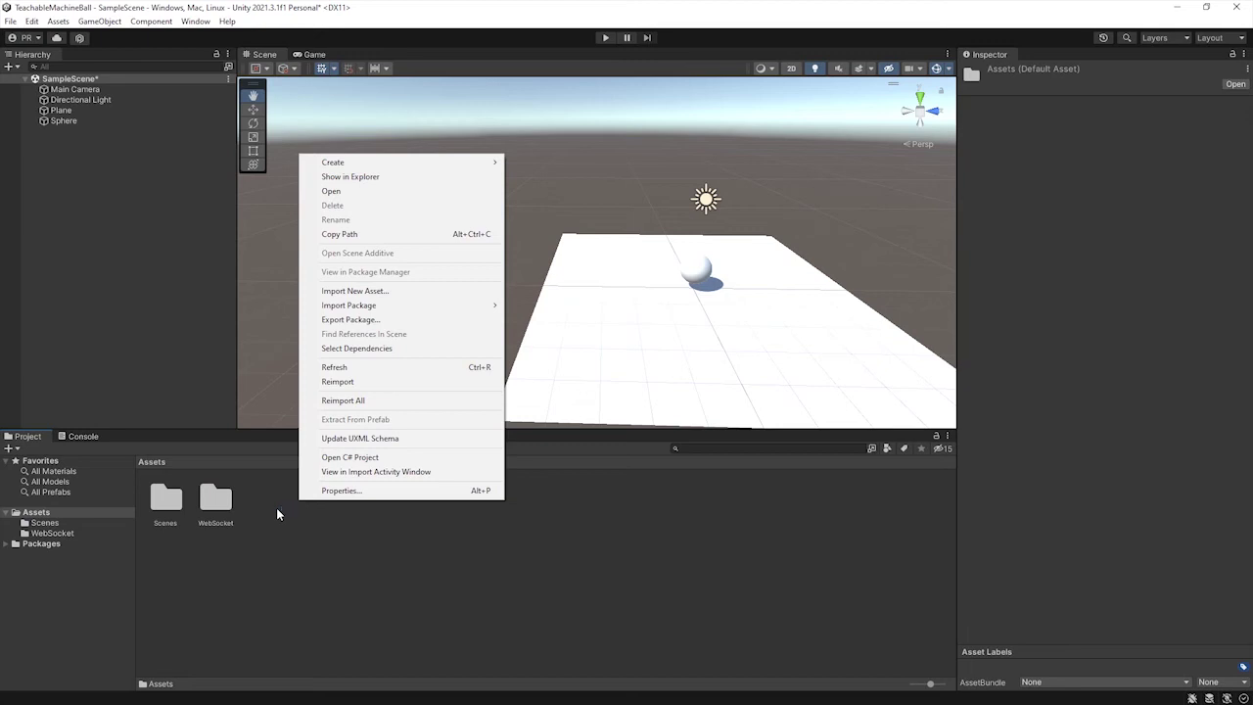
mouse_move(378, 162)
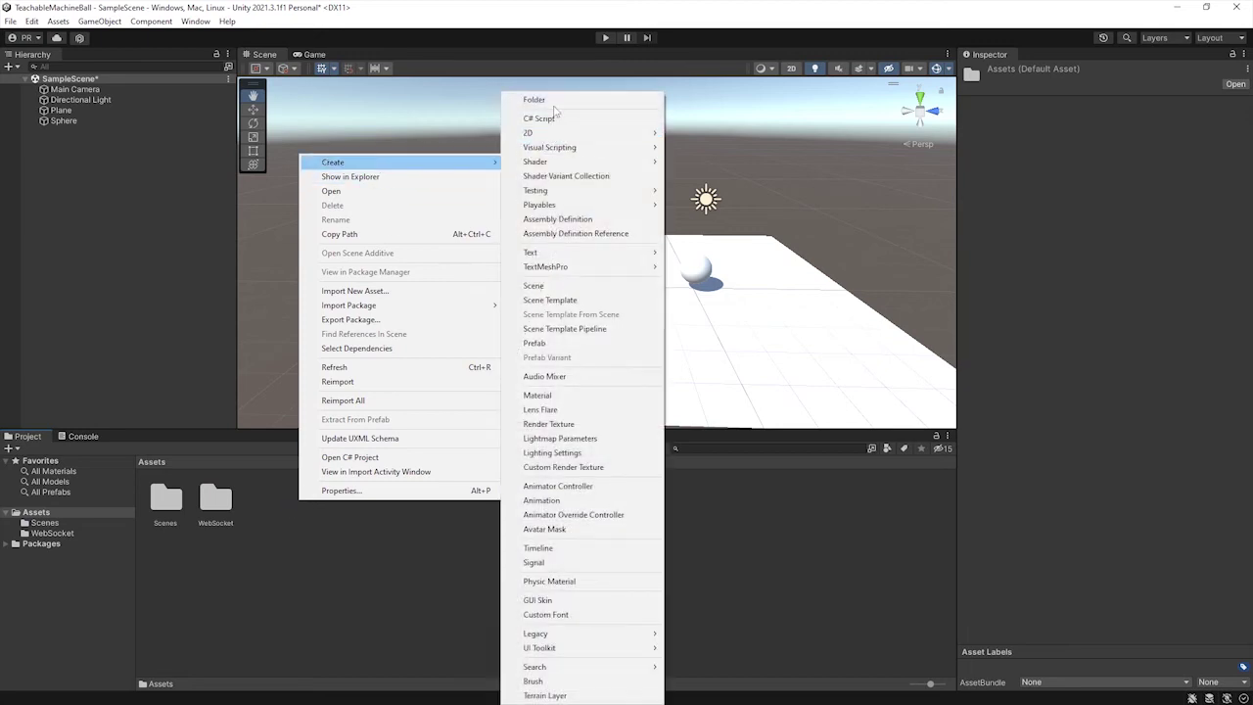
left_click(553, 102)
type("Scripts")
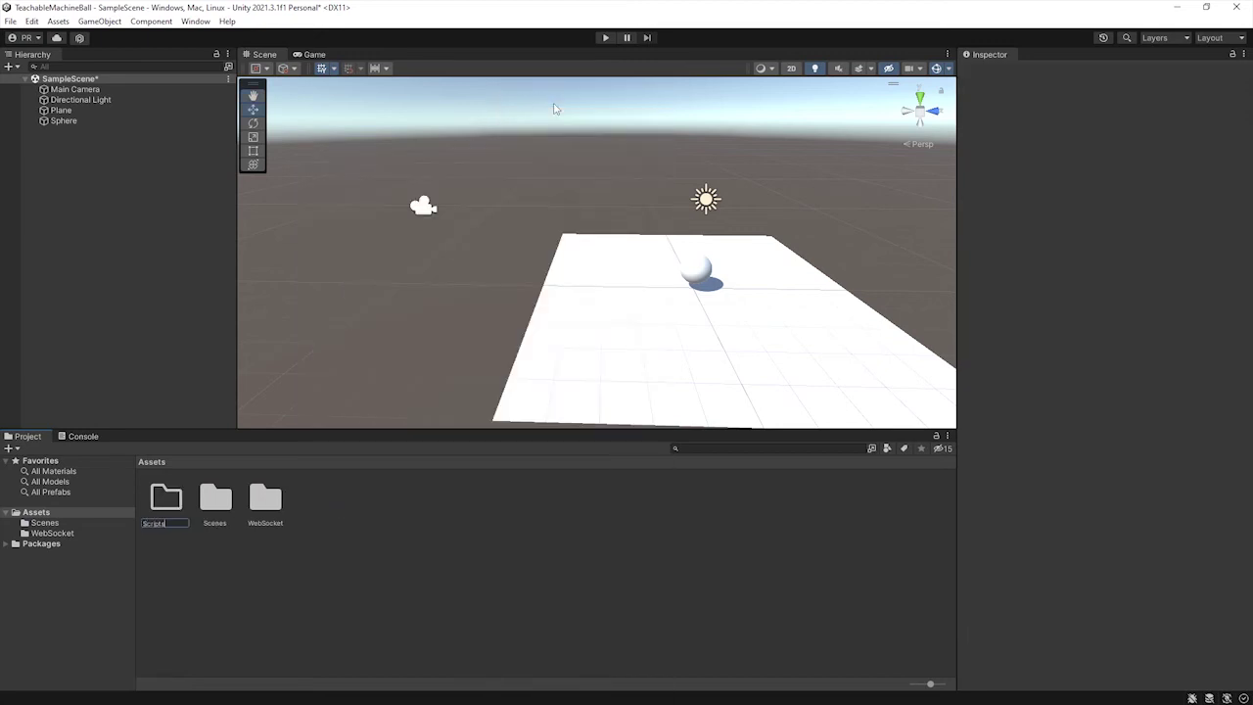
key("Return")
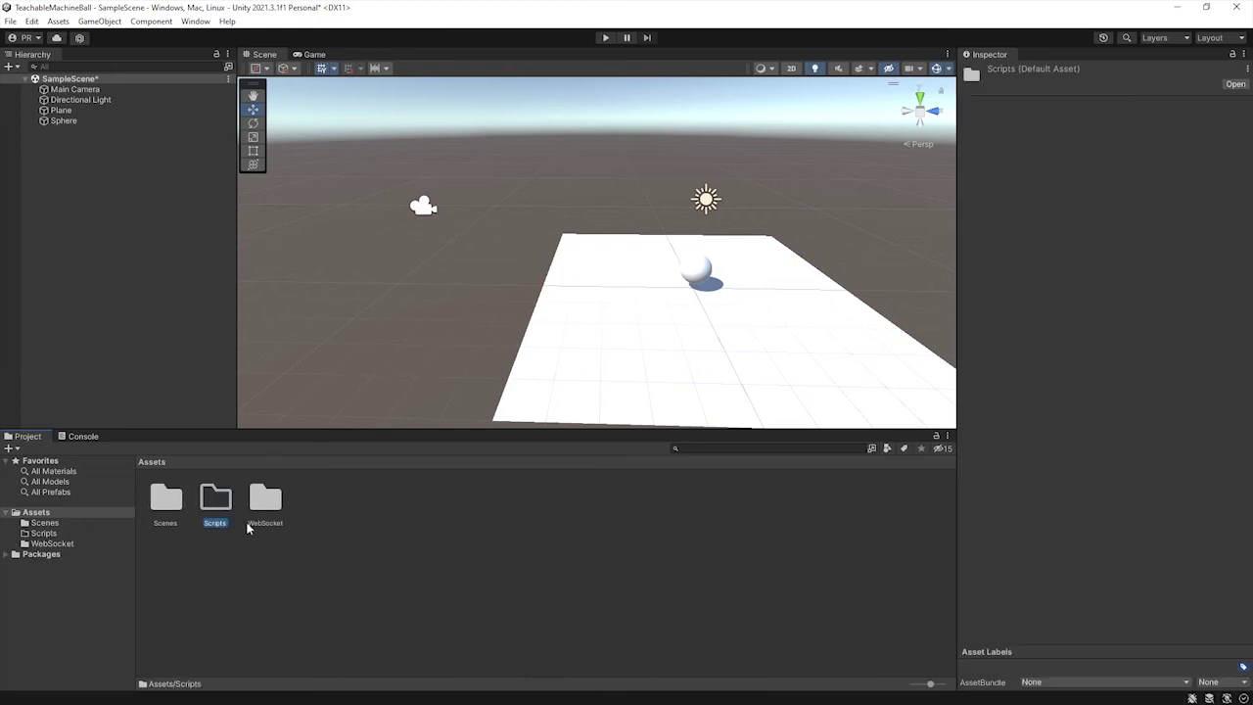
Create a Connection C# script inside Scripts and open it in Visual Studio.
double_click(215, 500)
right_click(214, 500)
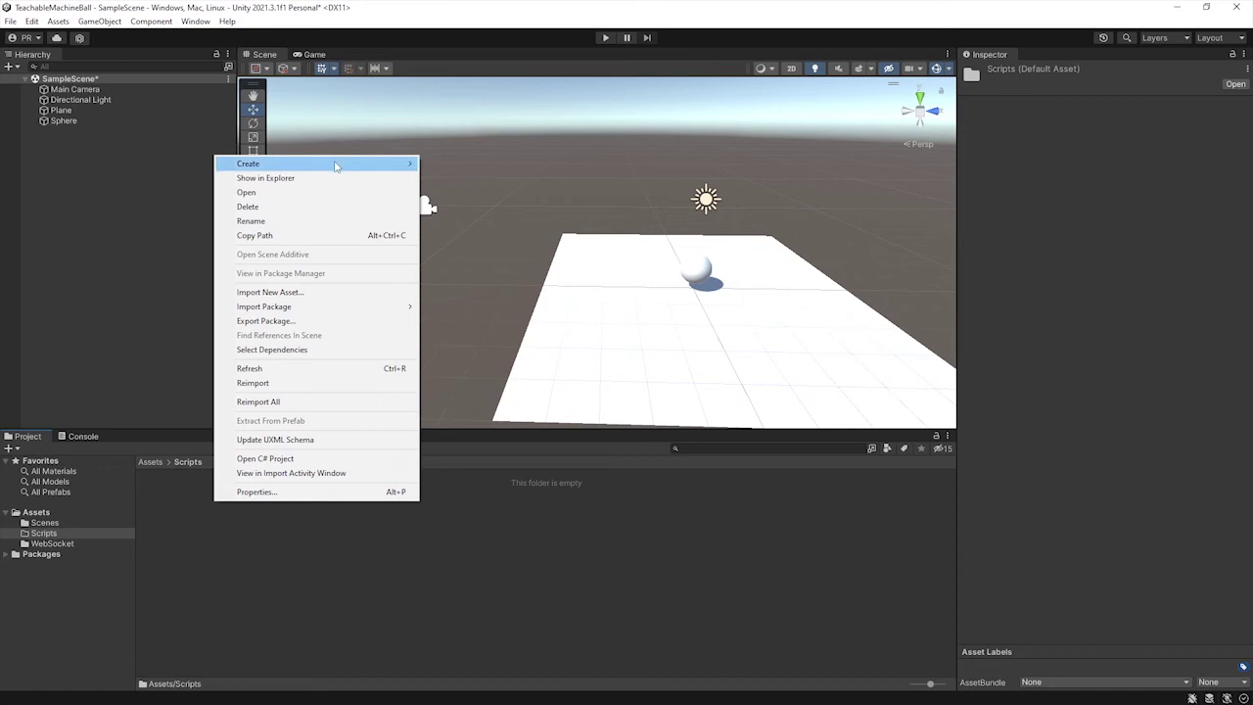
mouse_move(333, 164)
left_click(465, 119)
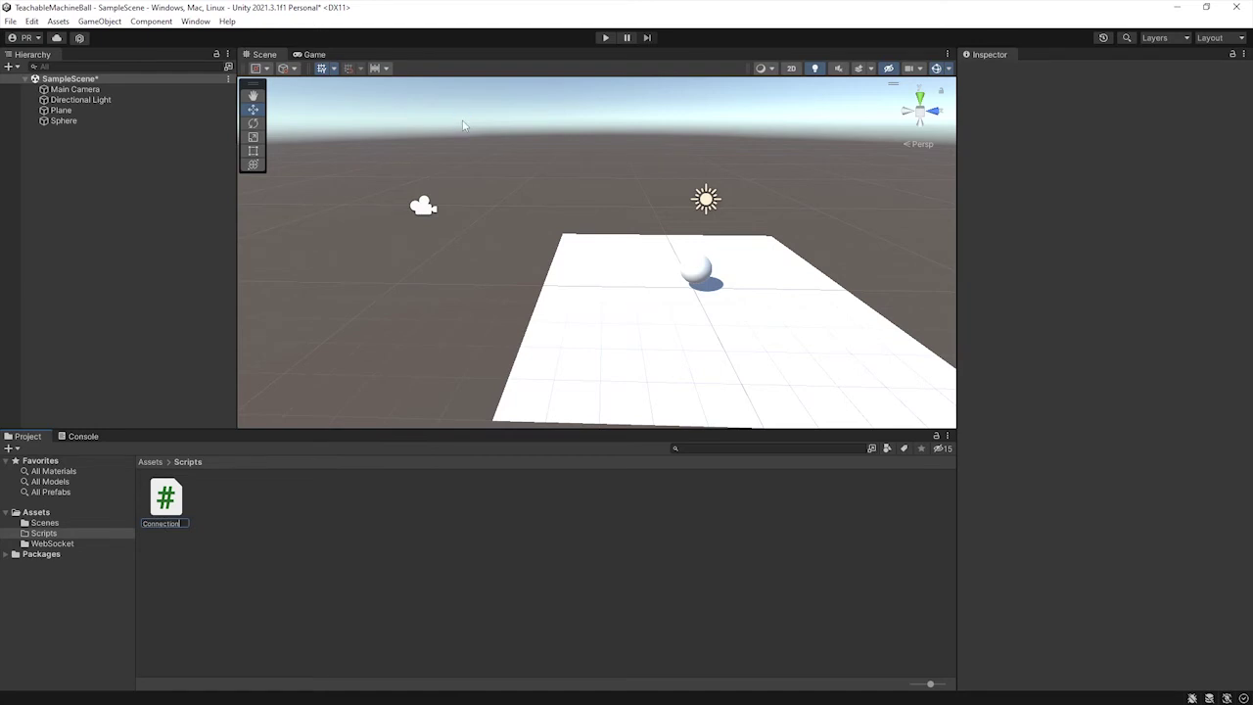
key("Return")
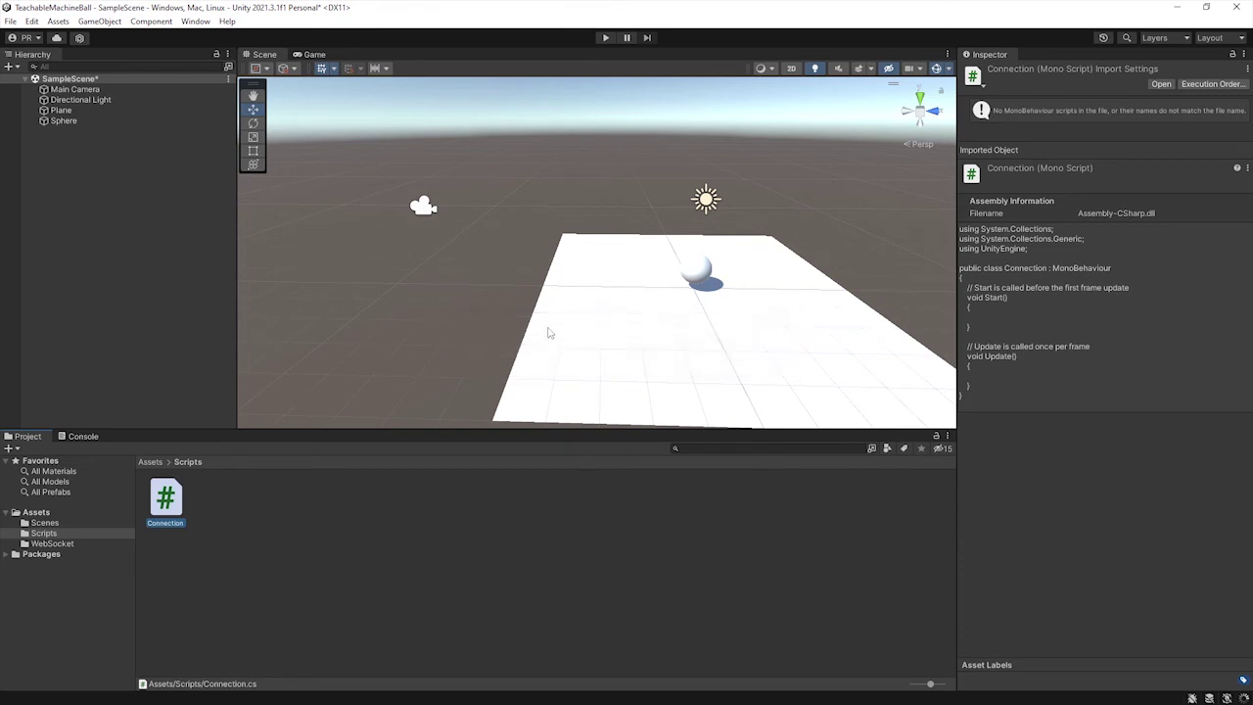
double_click(177, 497)
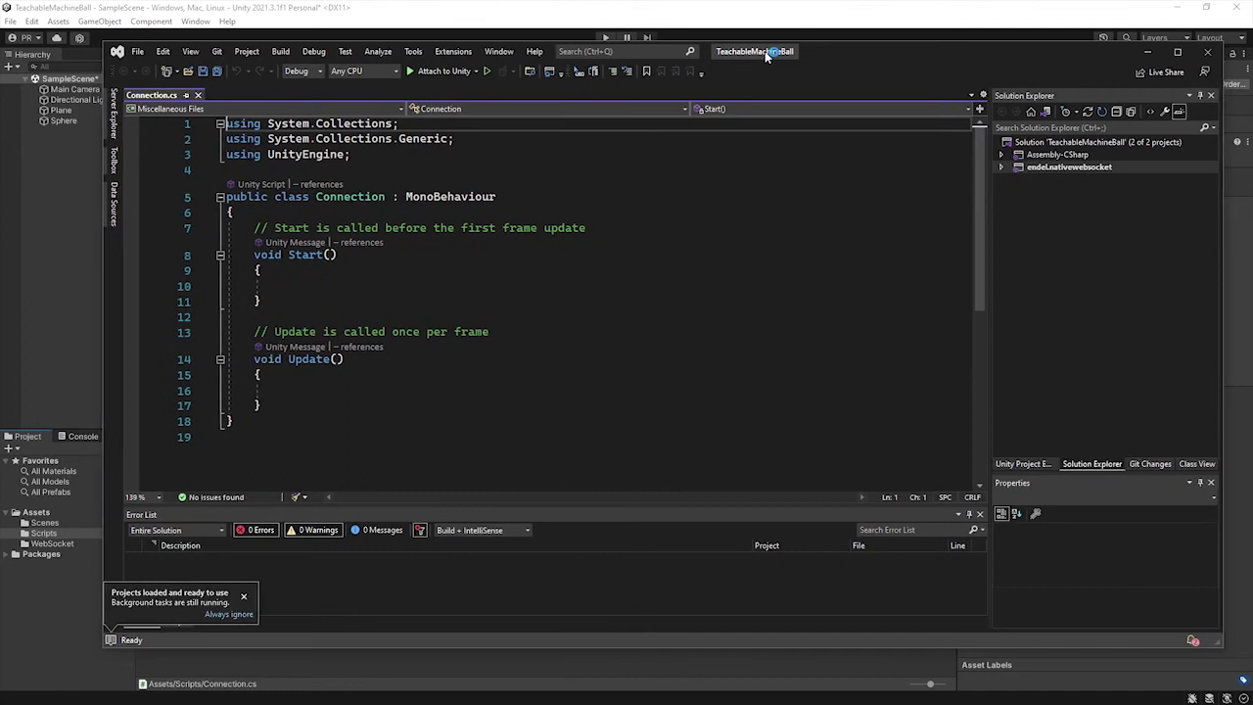
Replace the Connection.cs template with the copied NativeWebSocket example code and save.
left_click_drag(765, 51, 737, 41)
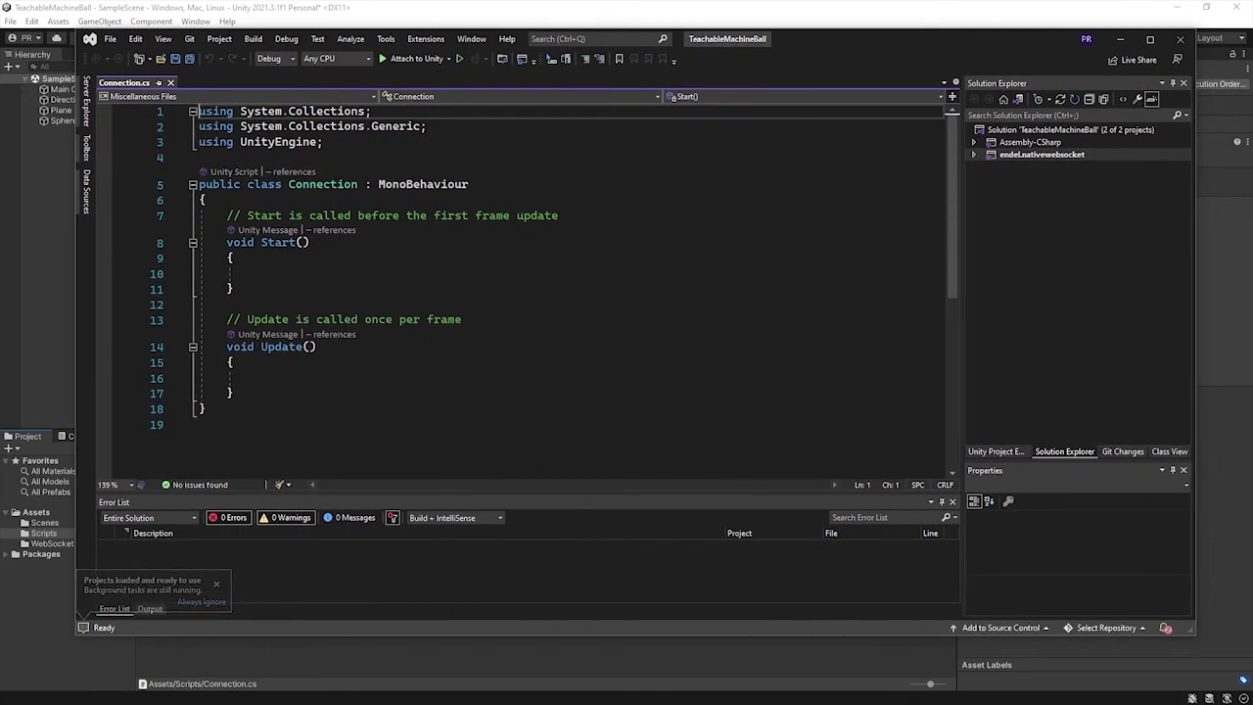
left_click_drag(813, 44, 825, 44)
double_click(826, 44)
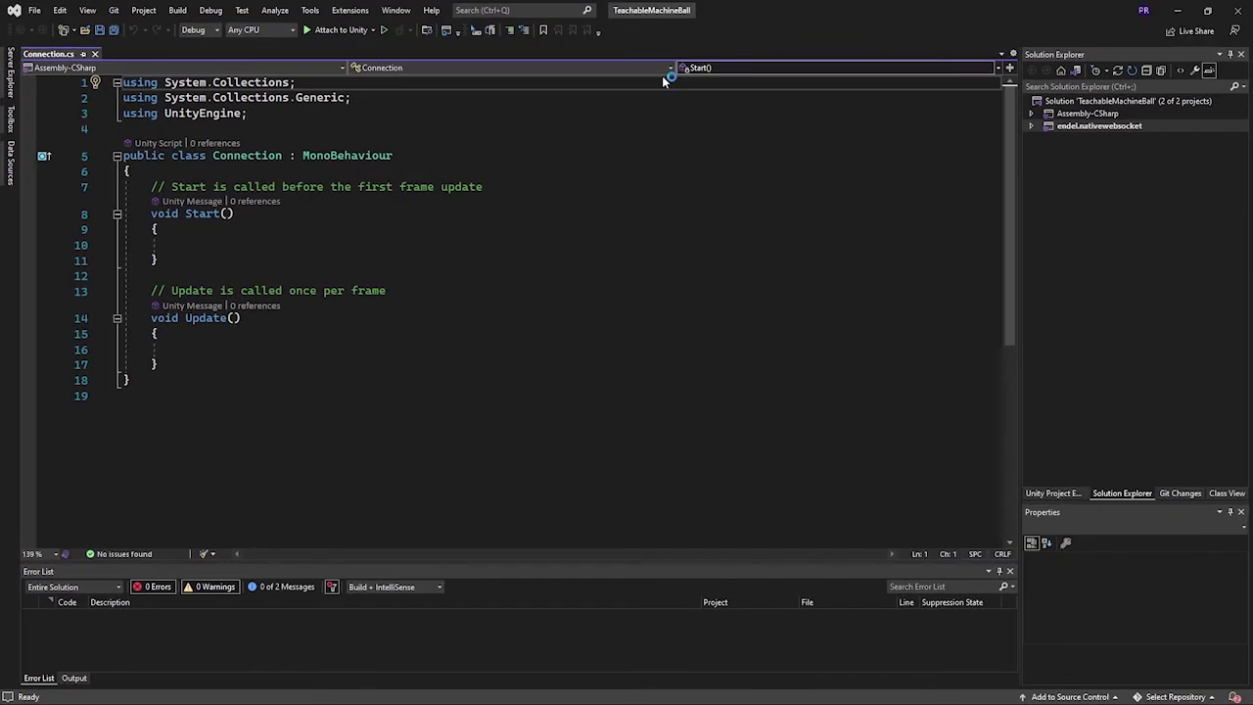
left_click_drag(130, 380, 122, 82)
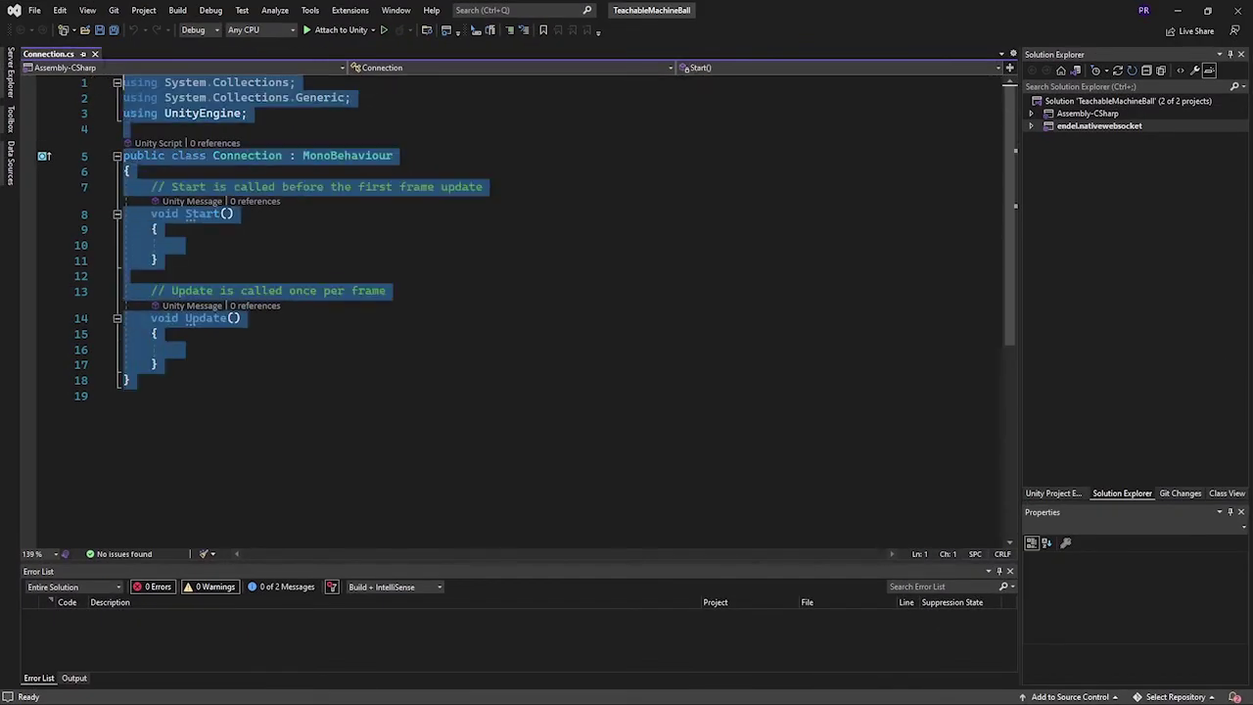
key("ctrl+v")
scroll(509, 303, "up", 15)
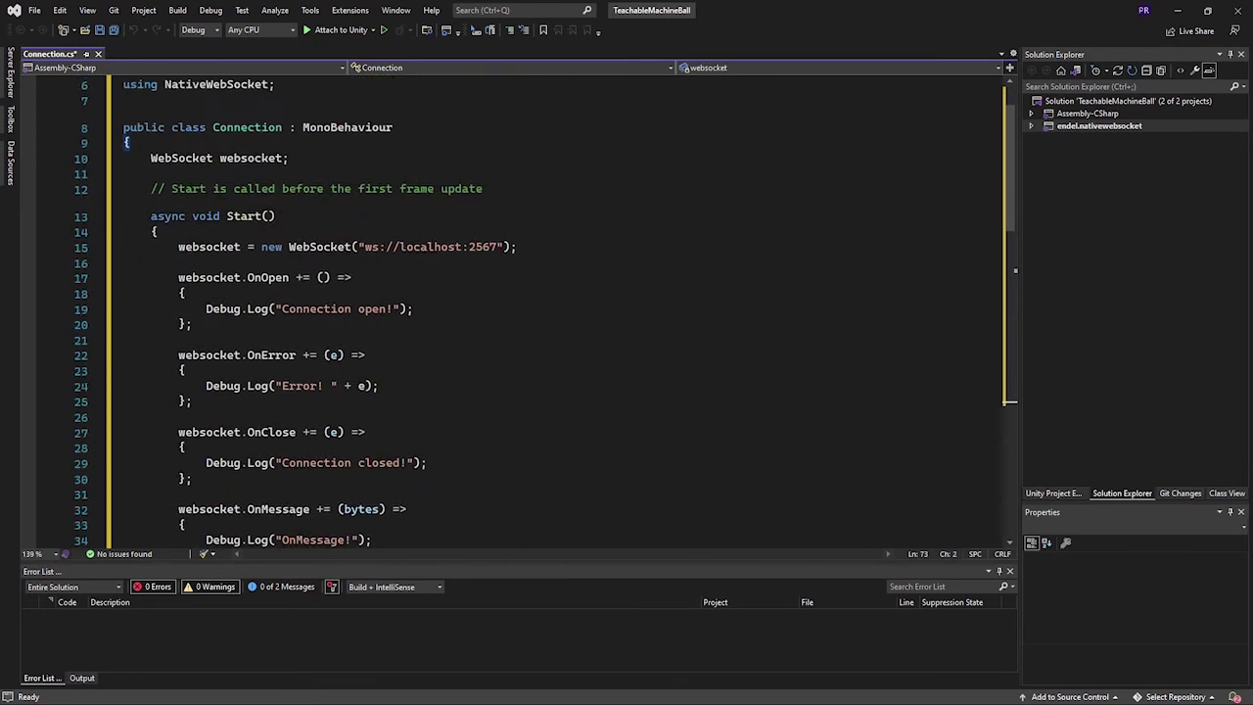
key("ctrl+s")
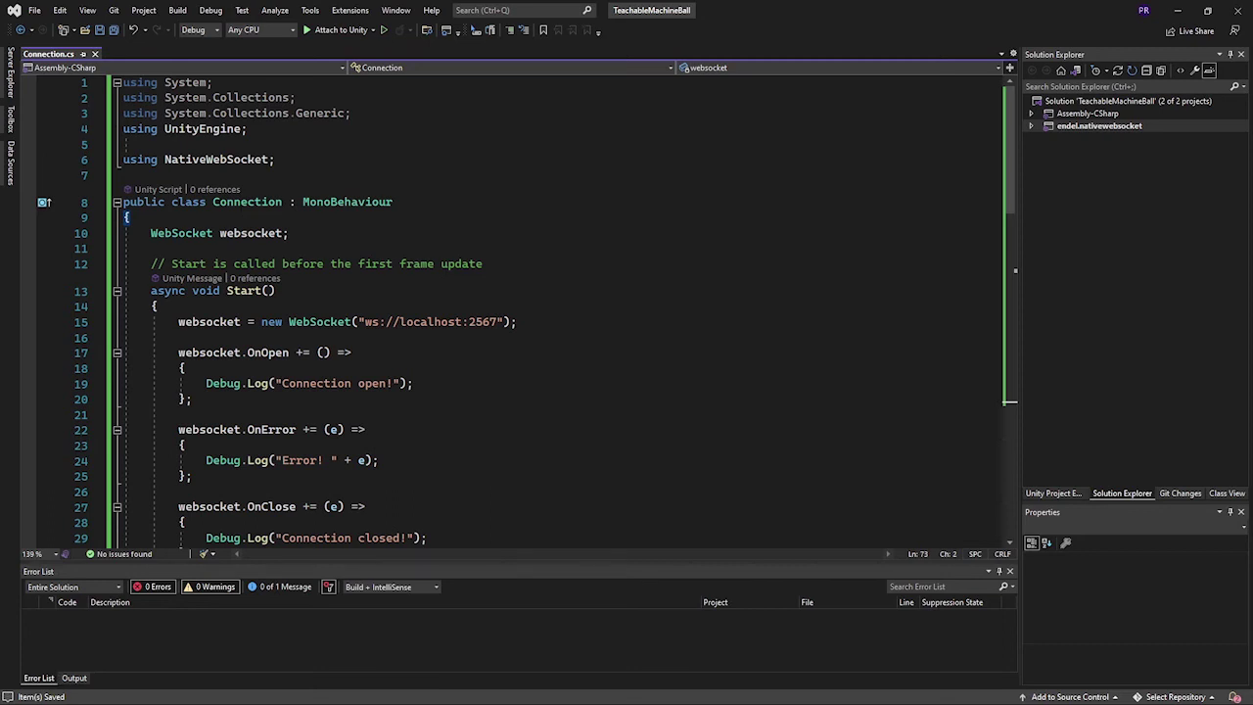
Change the WebSocket address port from 2567 to 8080.
scroll(509, 304, "down", 1)
scroll(509, 304, "up", 1)
double_click(481, 323)
type("8080")
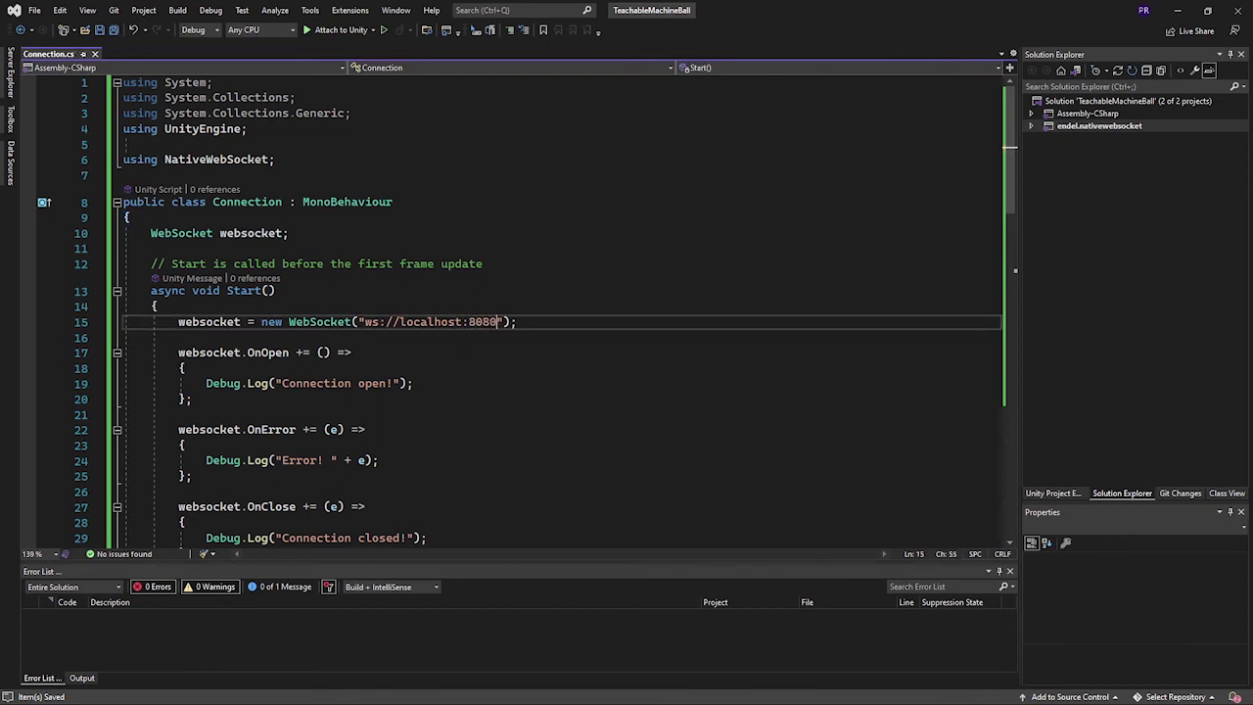
key("ctrl+shift+space")
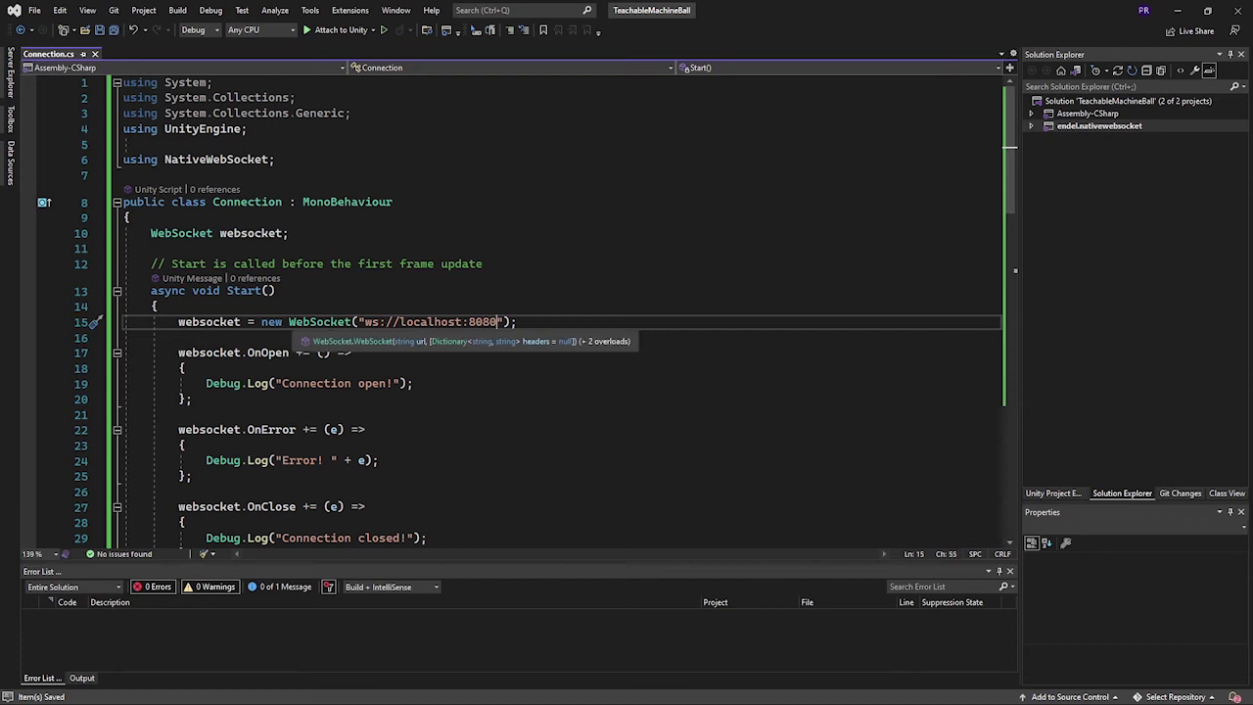
key("Escape")
key("ctrl+k")
key("ctrl+i")
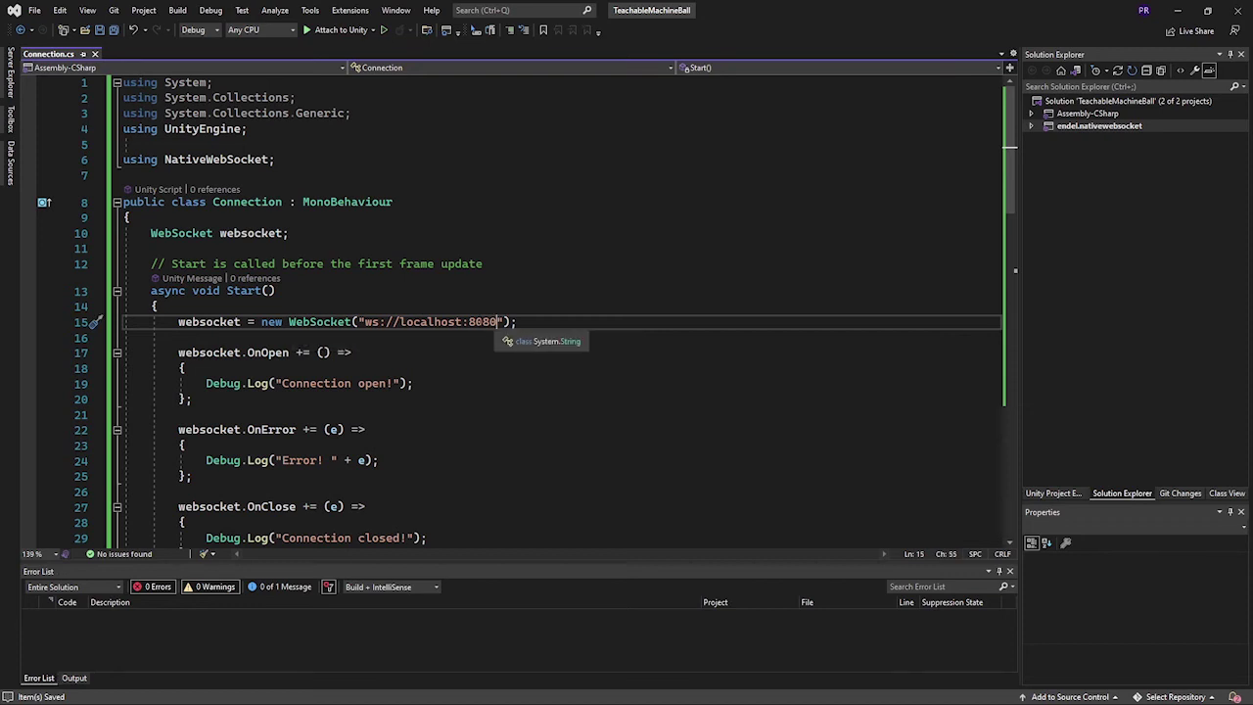
Uncomment lines 38–39 that convert the message with GetString and log it.
scroll(519, 313, "down", 1)
scroll(519, 313, "down", 2)
scroll(519, 313, "down", 1)
scroll(519, 314, "down", 1)
scroll(519, 313, "down", 2)
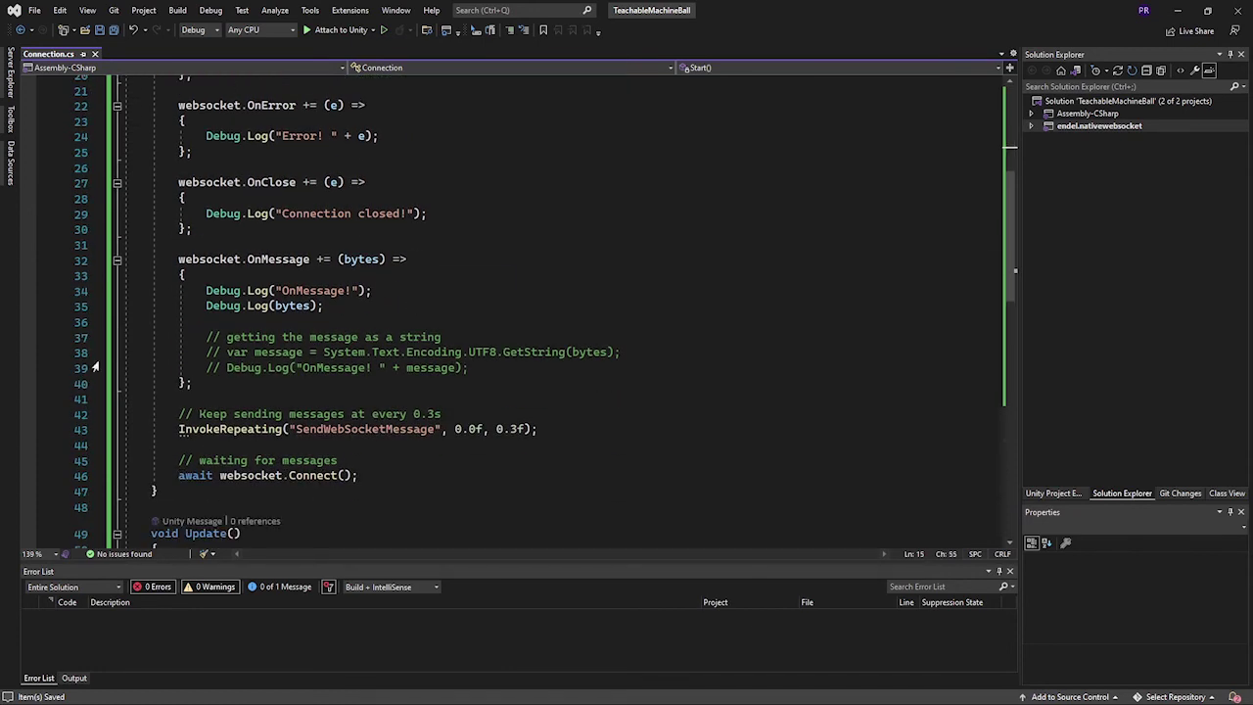
left_click_drag(227, 352, 206, 353)
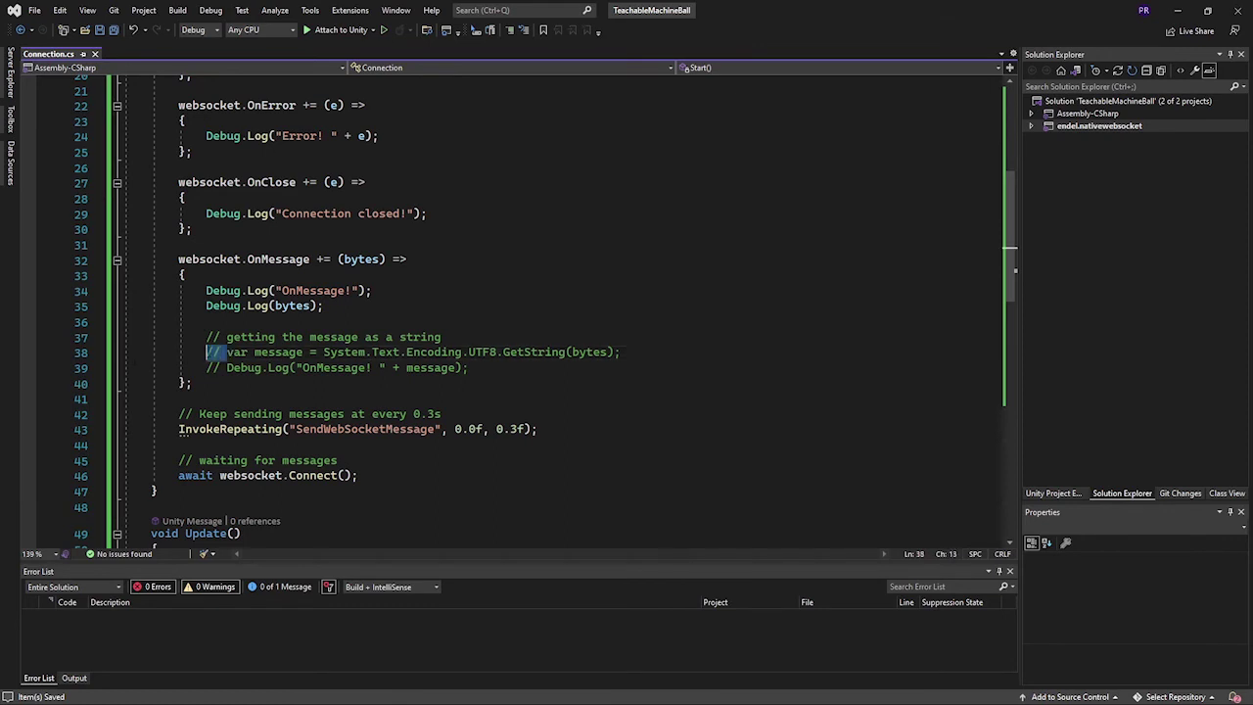
key("Delete")
left_click(213, 368)
key("Delete")
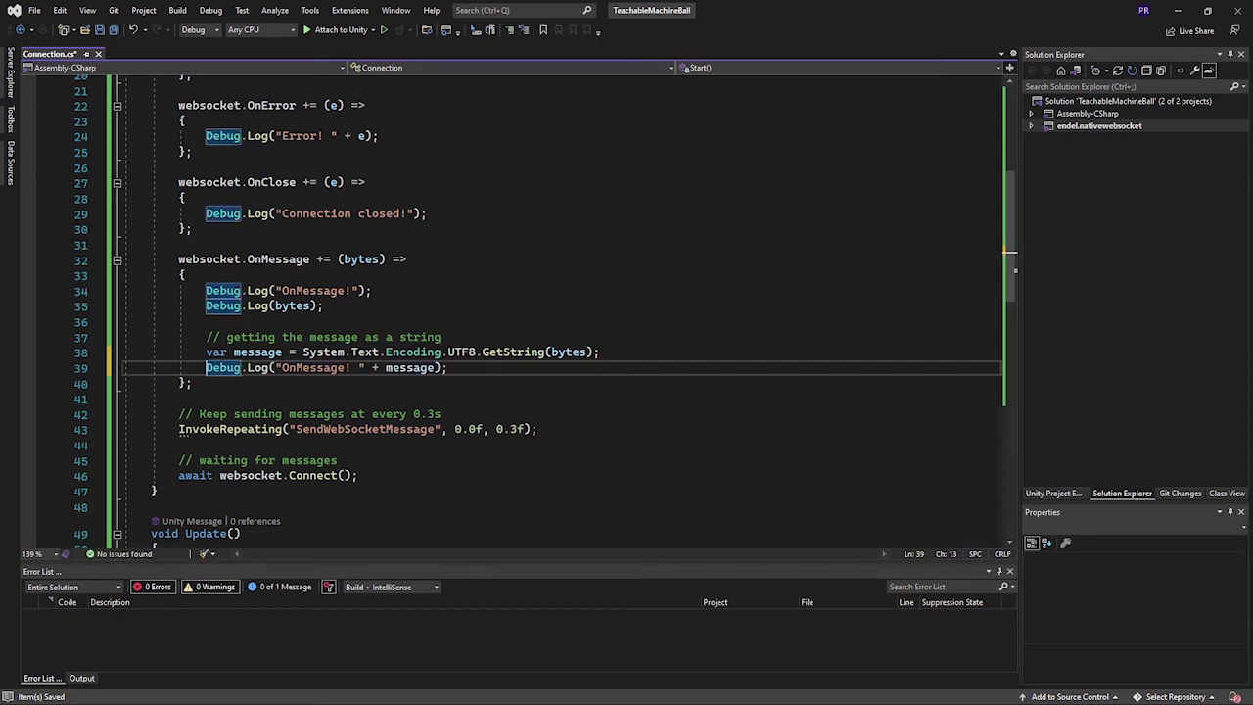
Comment out the two raw-bytes Debug.Log lines and save Connection.cs.
left_click(207, 306)
type("//")
left_click(206, 291)
type("//")
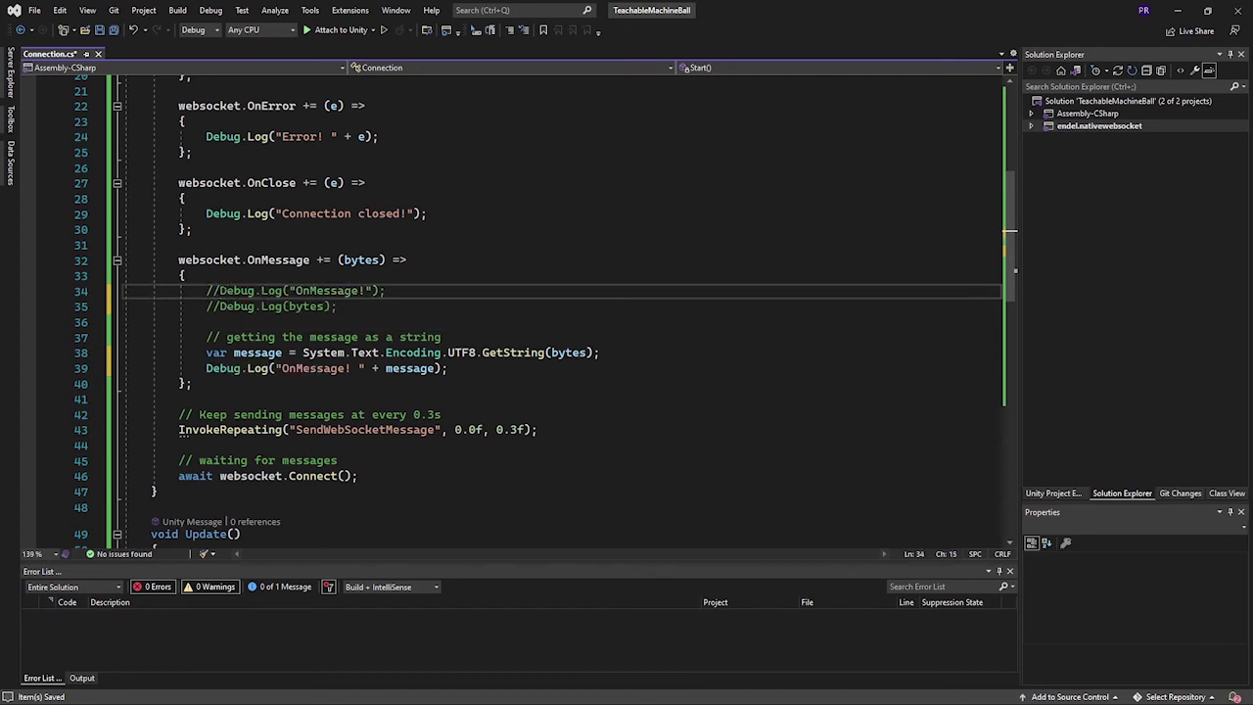
left_click_drag(188, 275, 338, 306)
left_click_drag(446, 369, 235, 369)
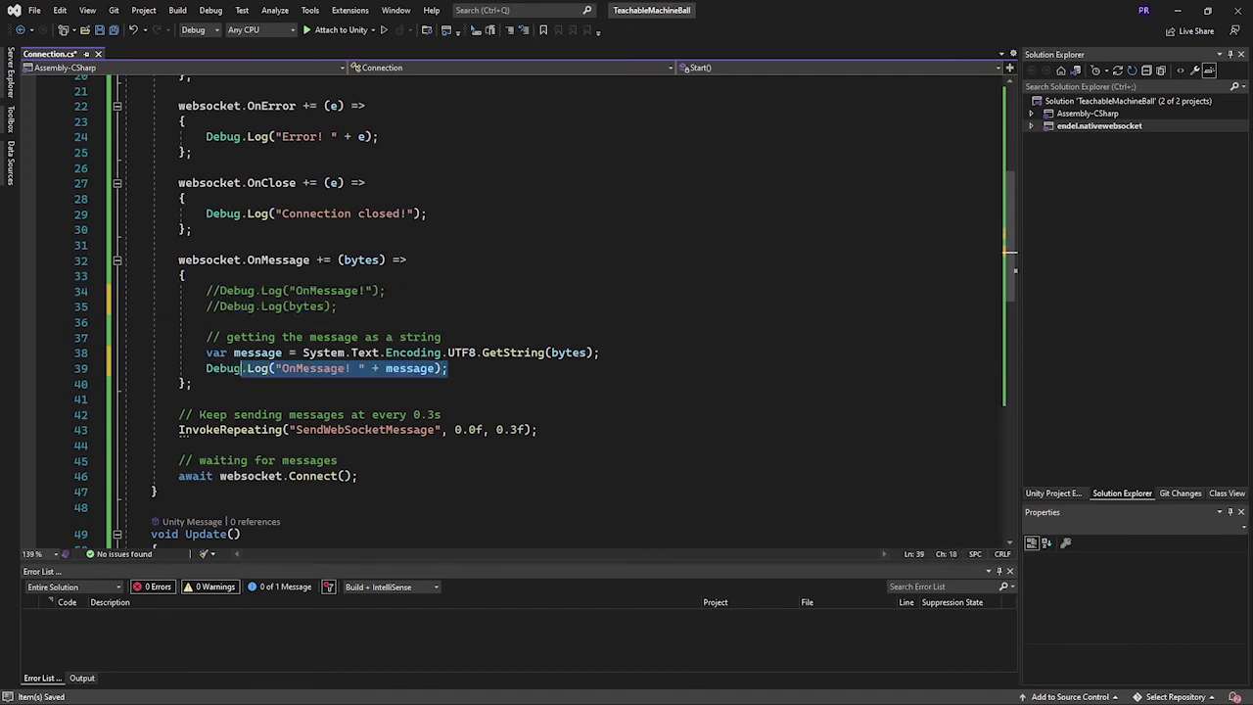
double_click(406, 371)
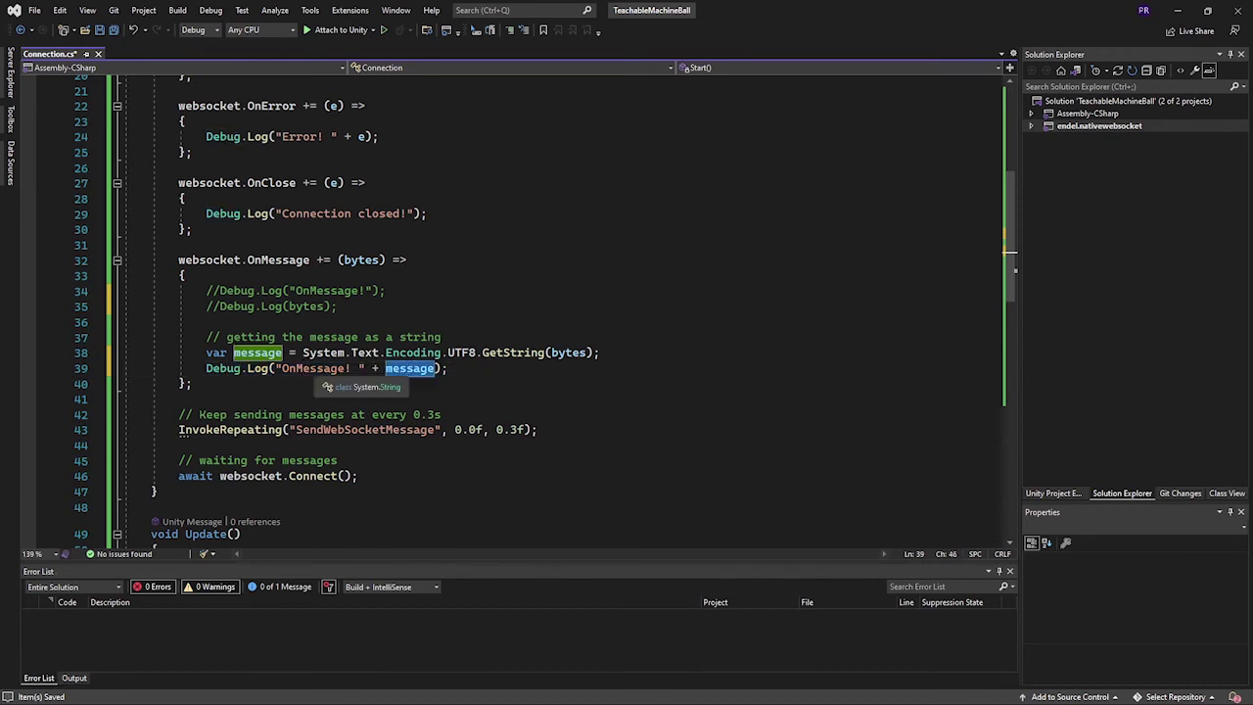
left_click(206, 322)
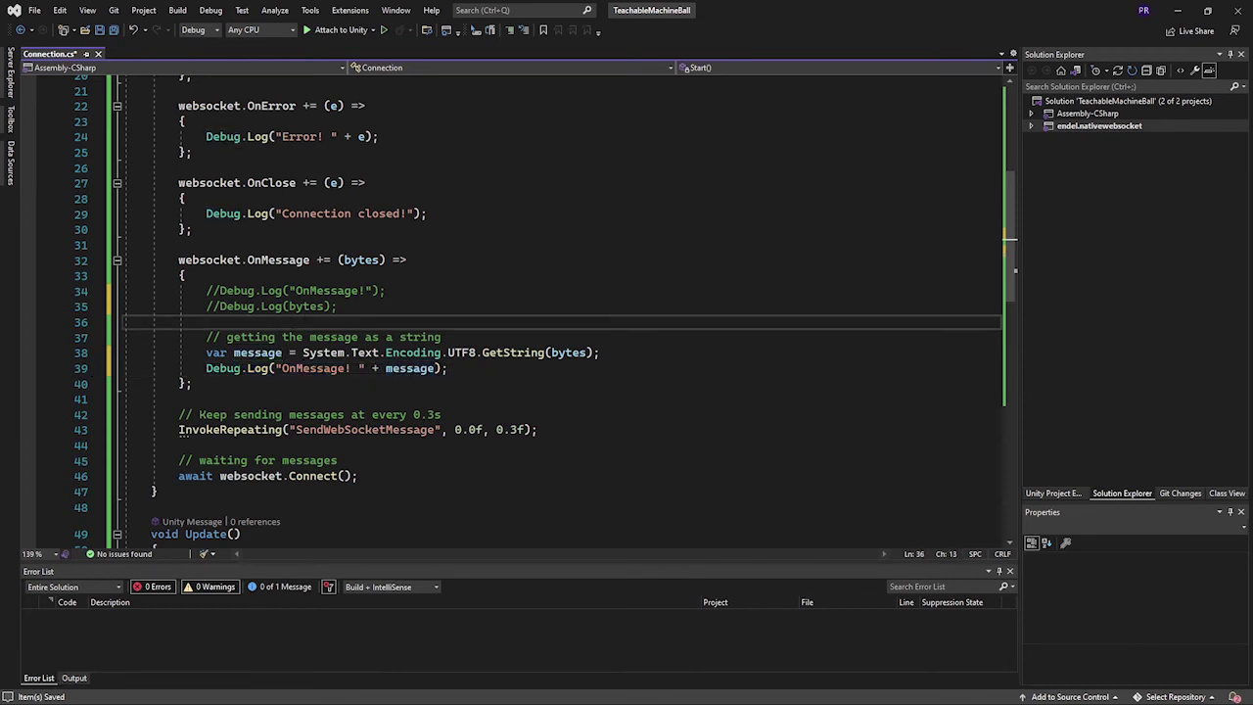
key("ctrl+s")
Arrange Unity at half screen with the p5.js Teachable Machine sketch browser snapped right.
left_click(1178, 10)
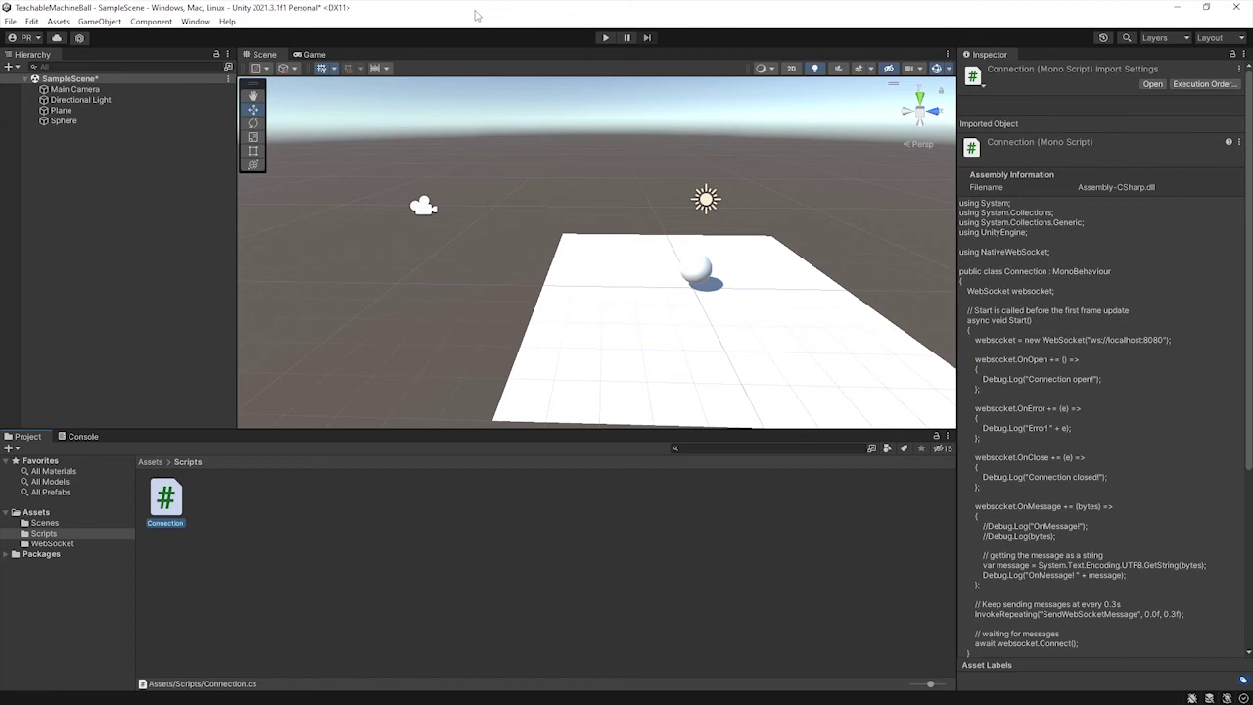
double_click(475, 14)
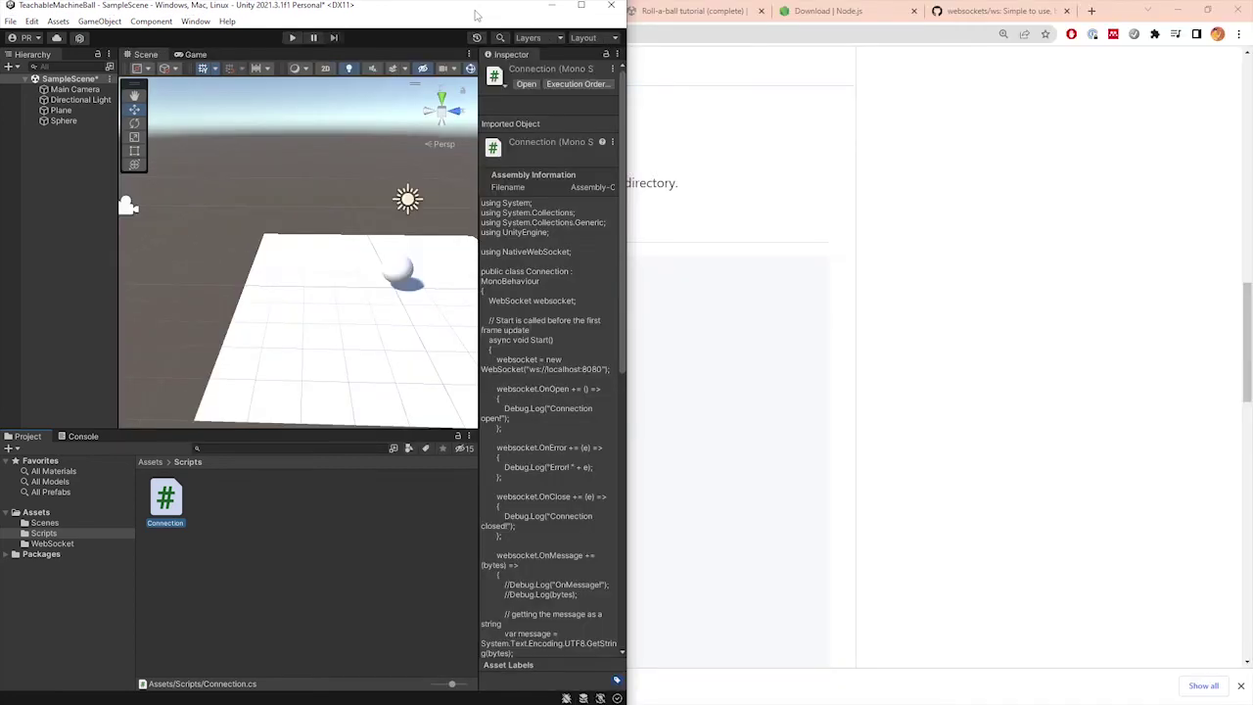
left_click(700, 120)
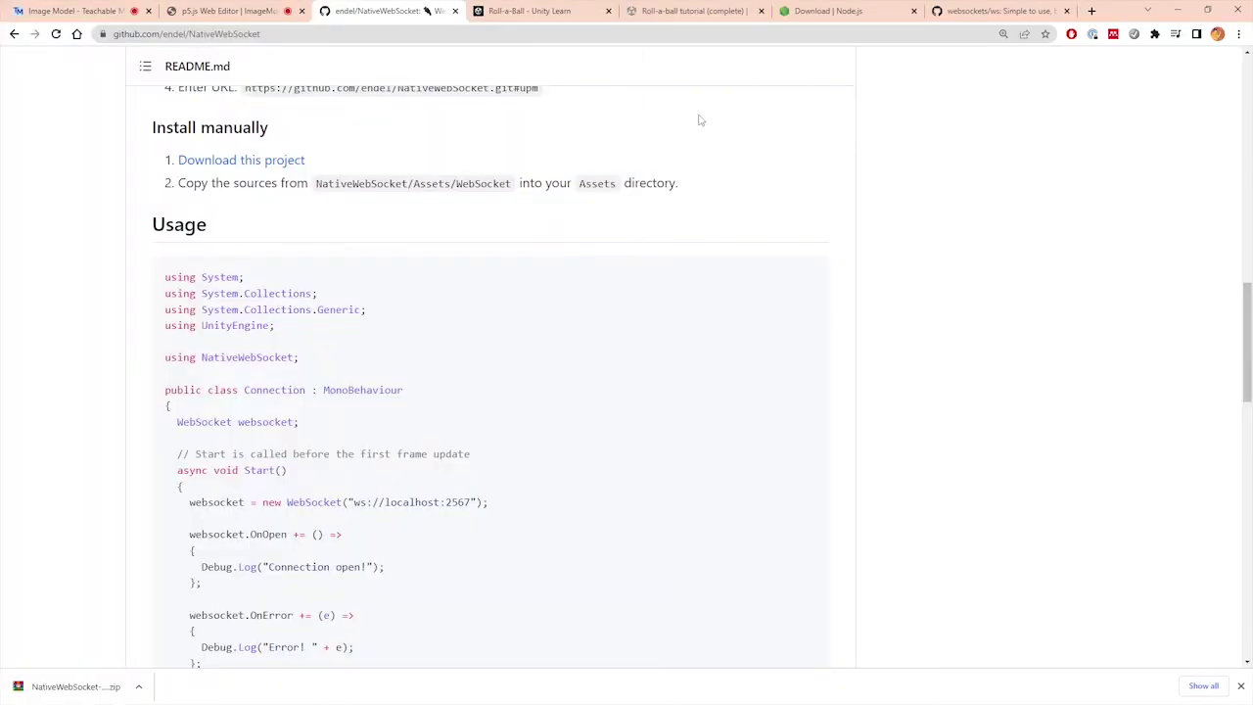
left_click(245, 11)
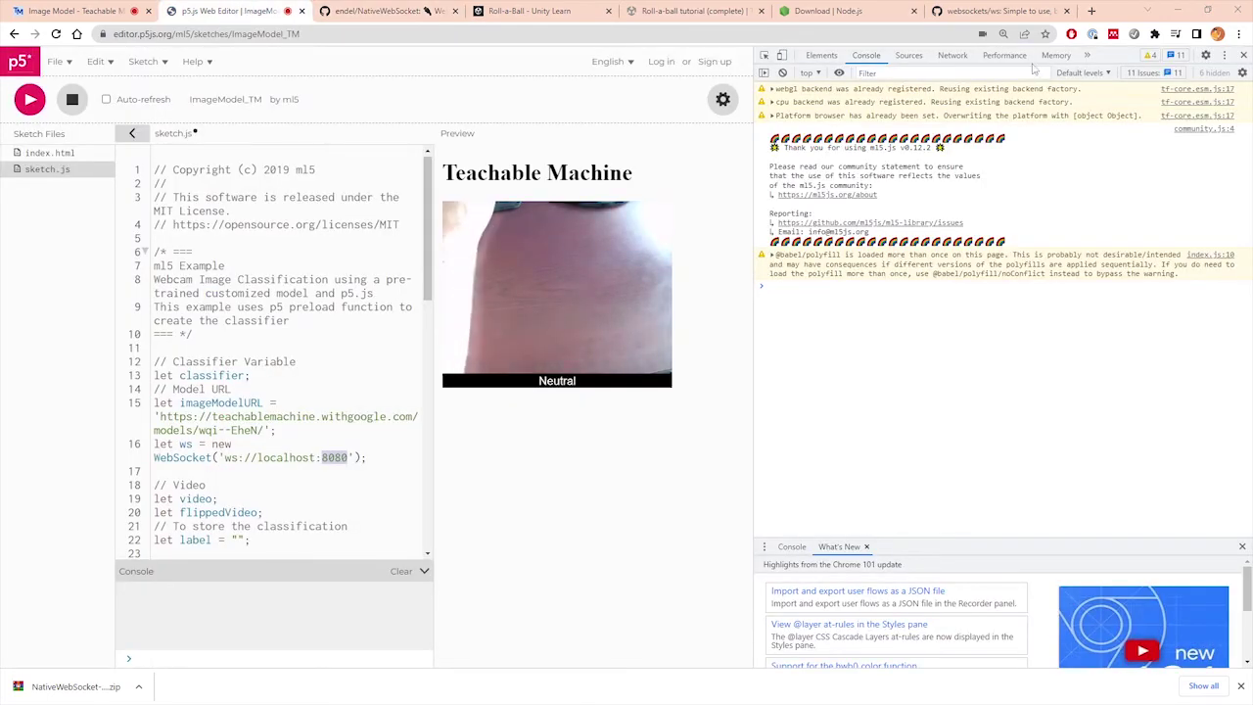
left_click(1243, 54)
key("super+Right")
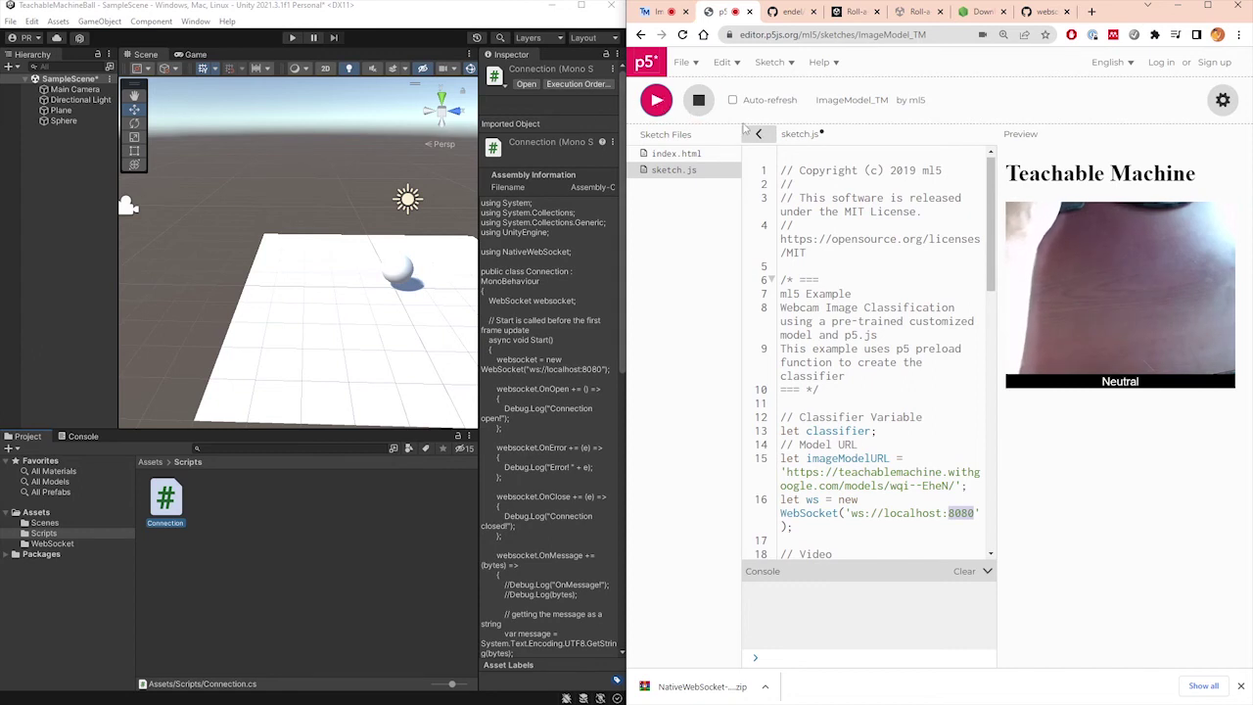
Run a short play test, check the Console for messages, then stop it.
left_click(292, 37)
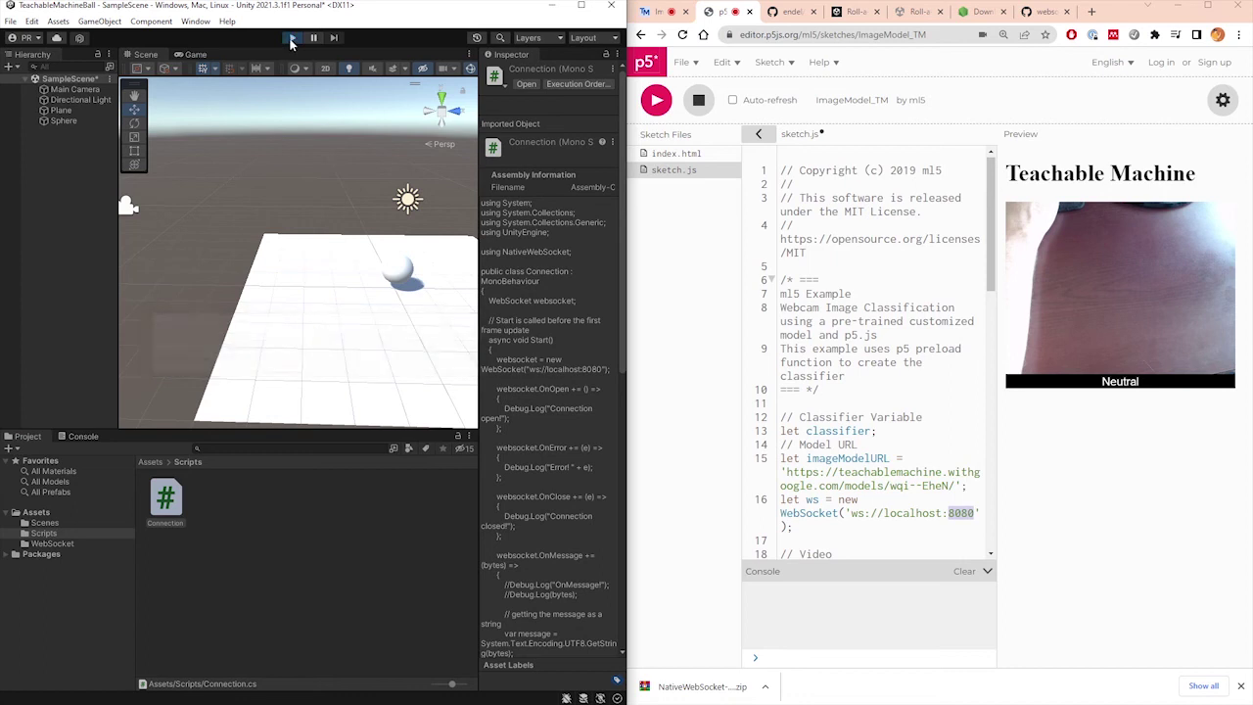
left_click(77, 436)
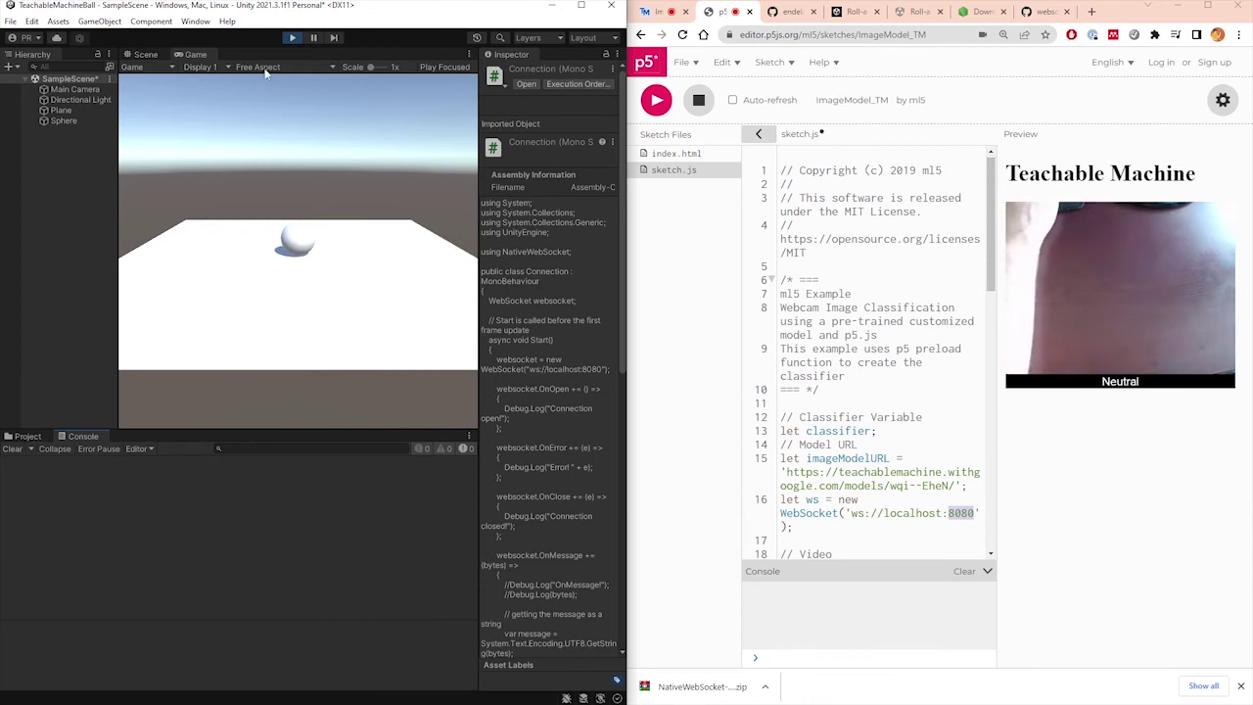
left_click(294, 37)
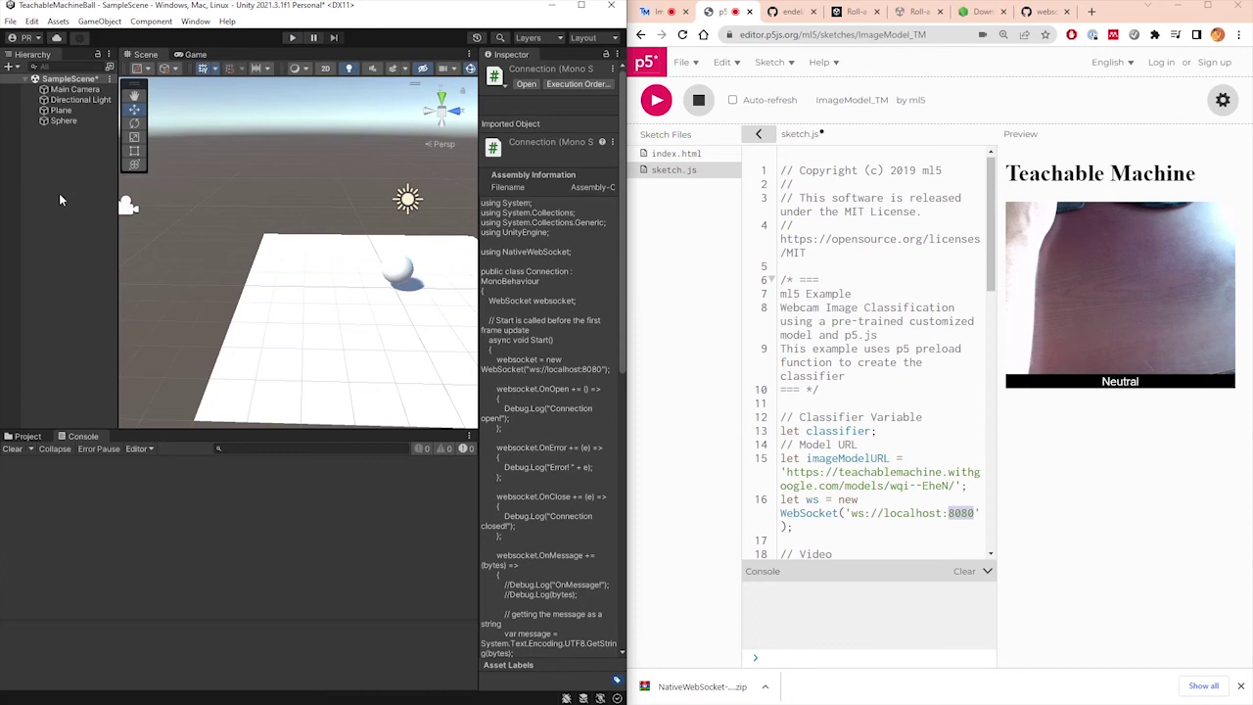
left_click(58, 194)
left_click(37, 440)
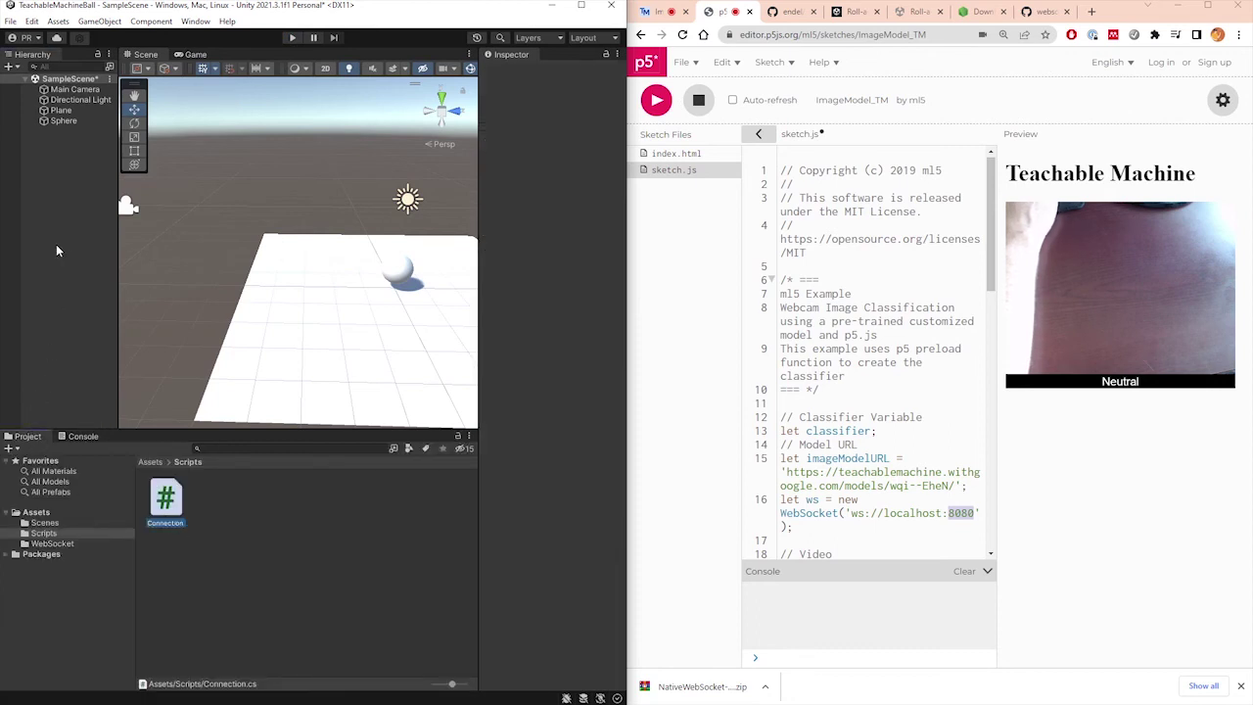
Create an empty WebSocket object in the Hierarchy and attach the Connection script to it.
right_click(62, 204)
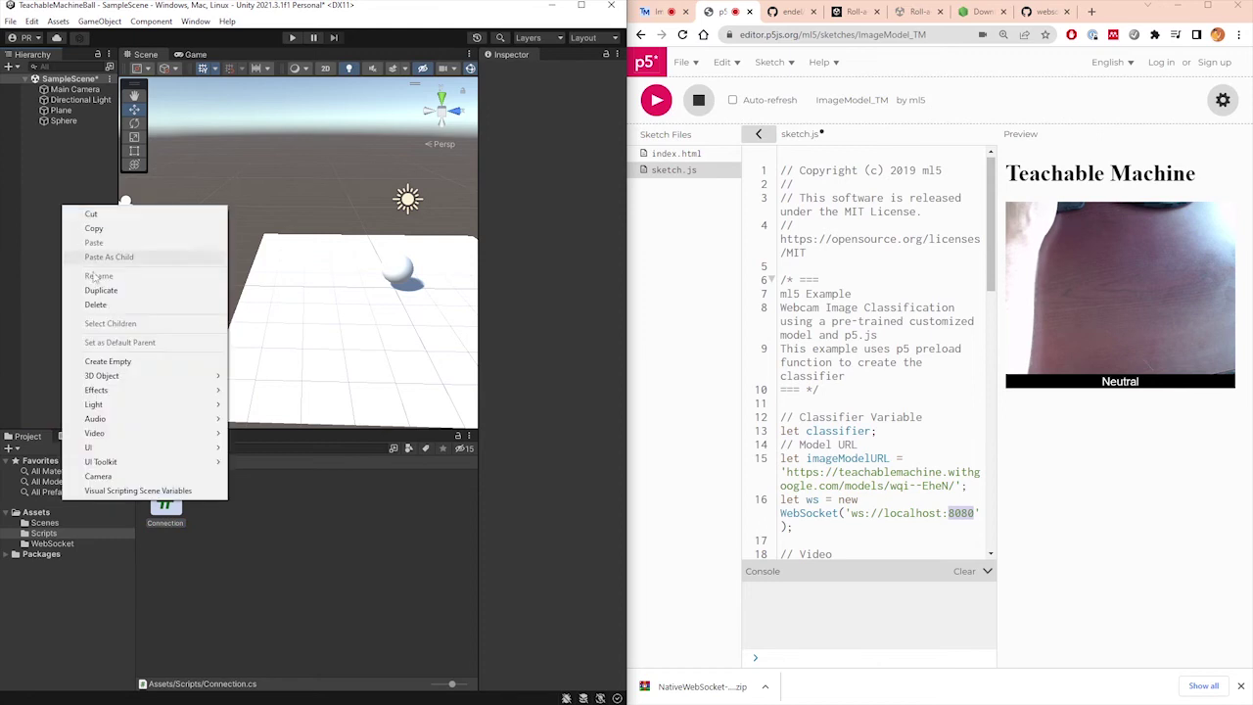
left_click(108, 361)
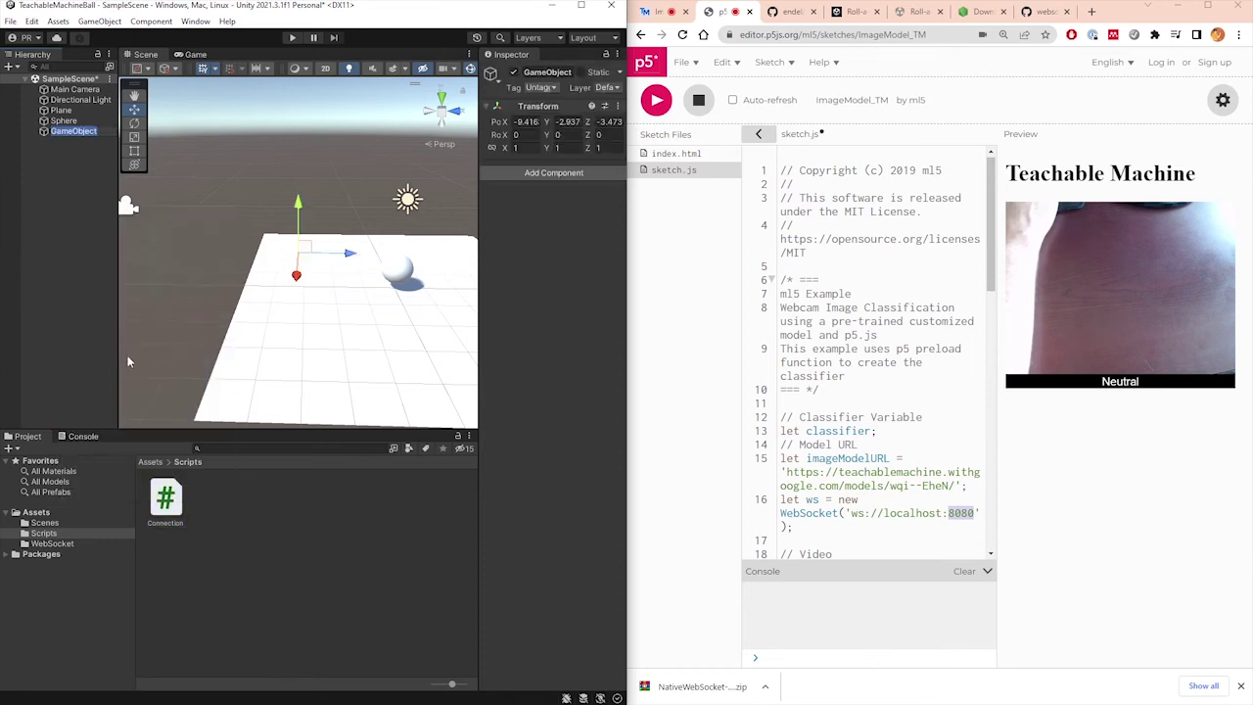
type("WebS")
type("ocket")
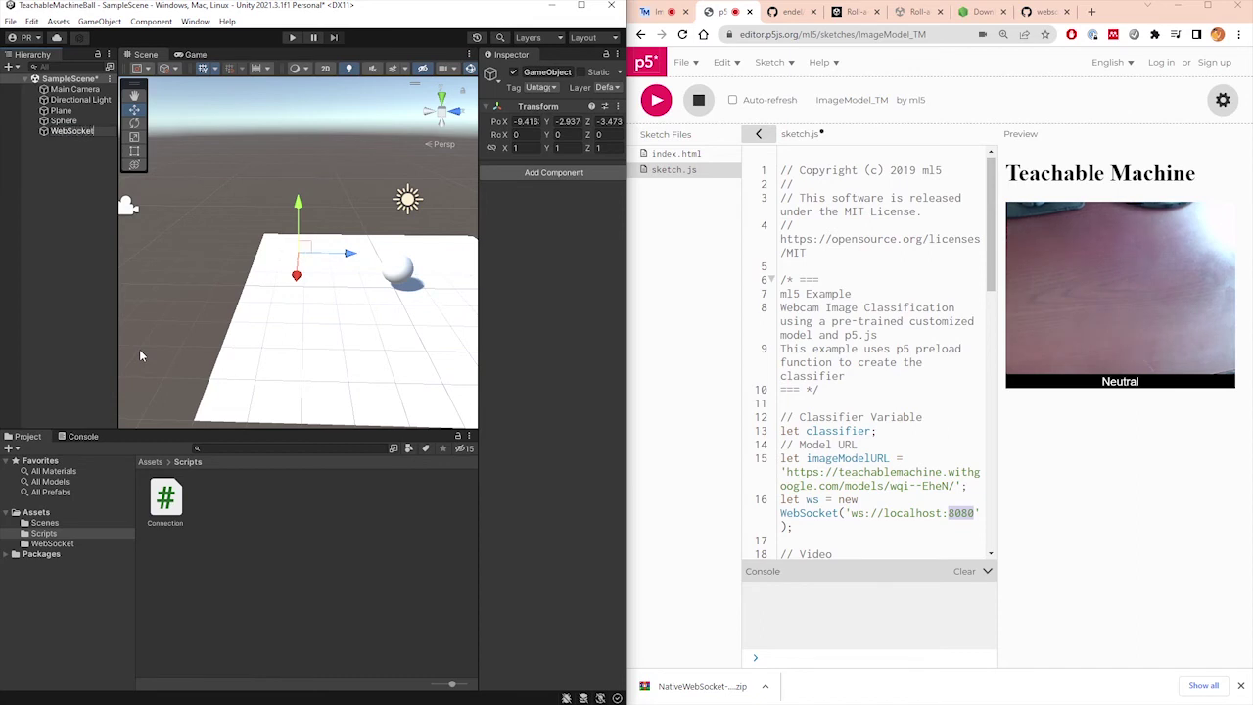
key("Return")
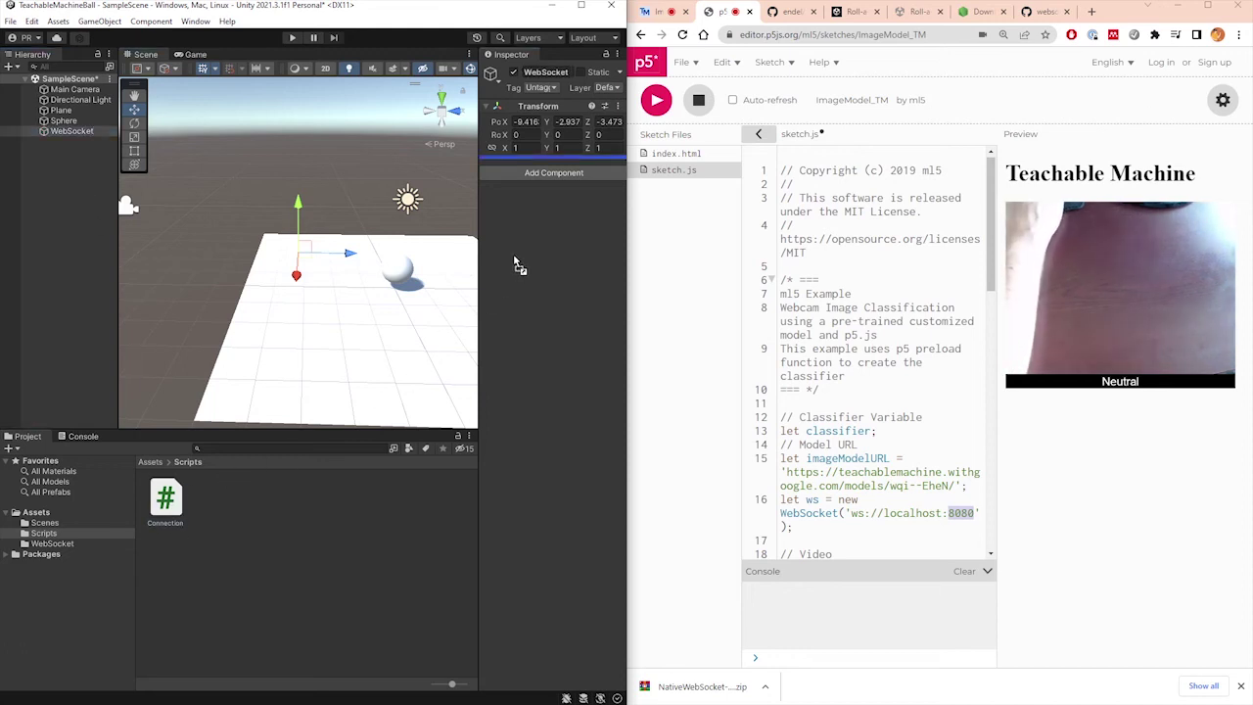
left_click_drag(187, 526, 513, 254)
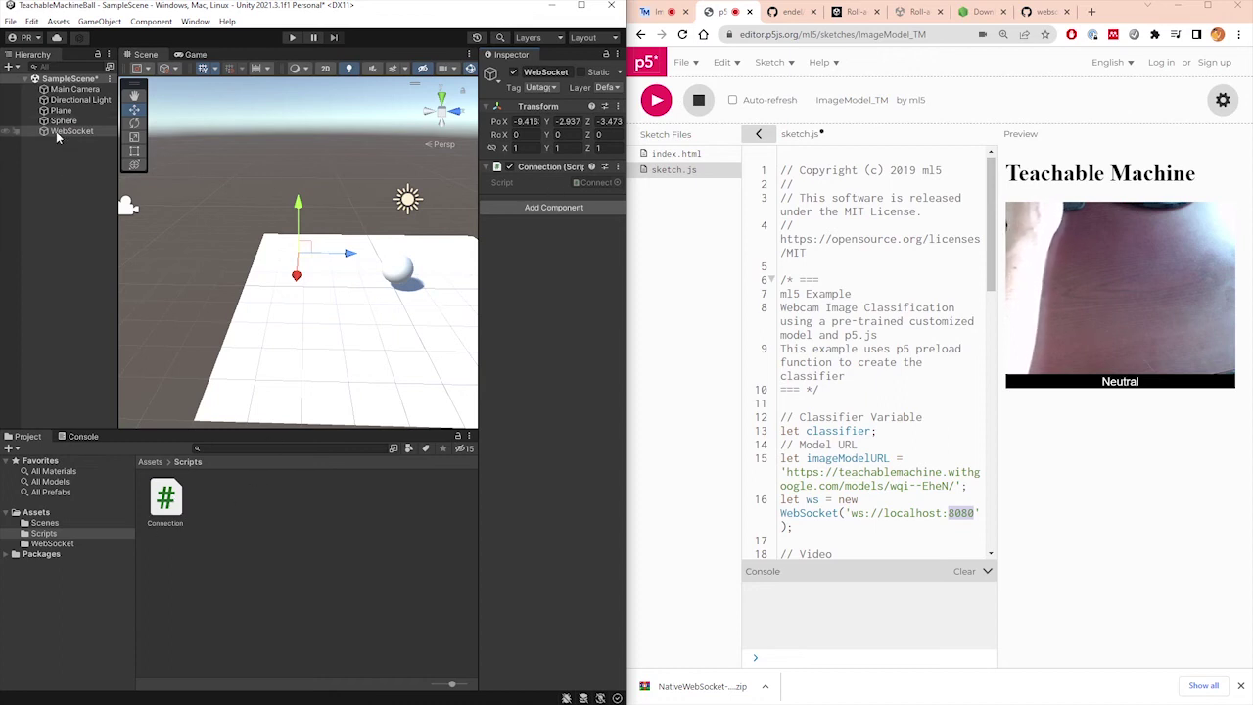
left_click(86, 194)
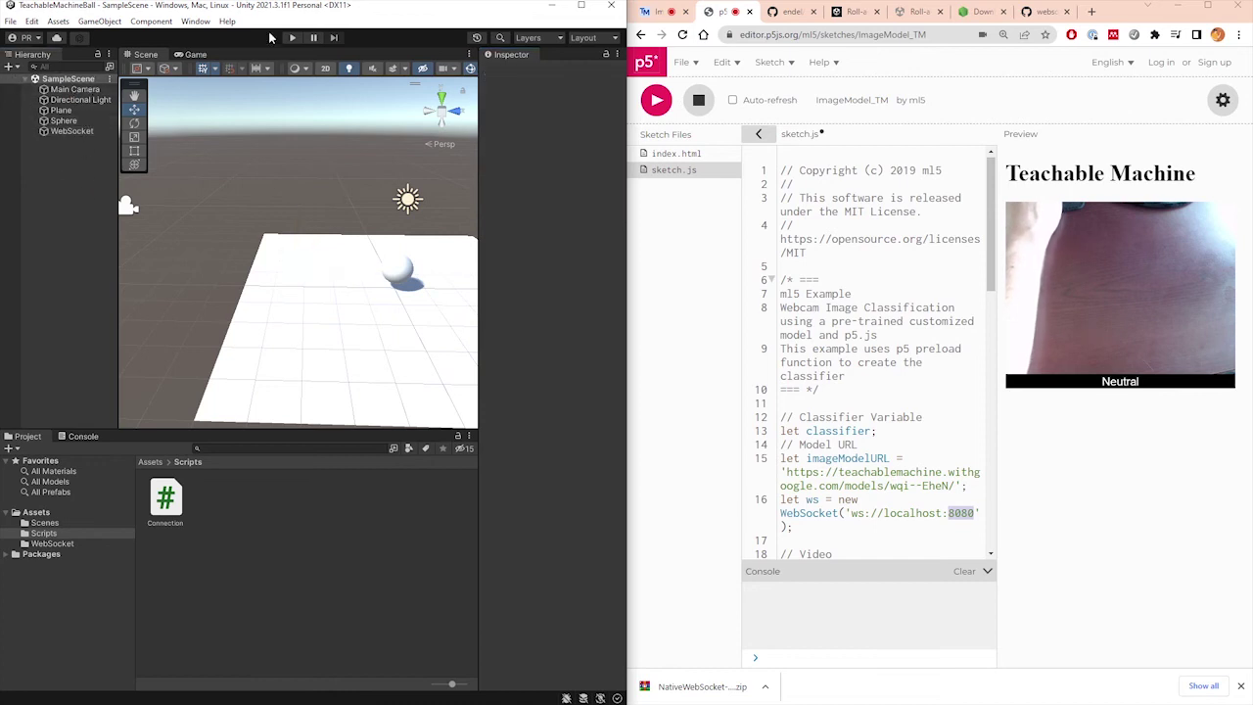
left_click(290, 40)
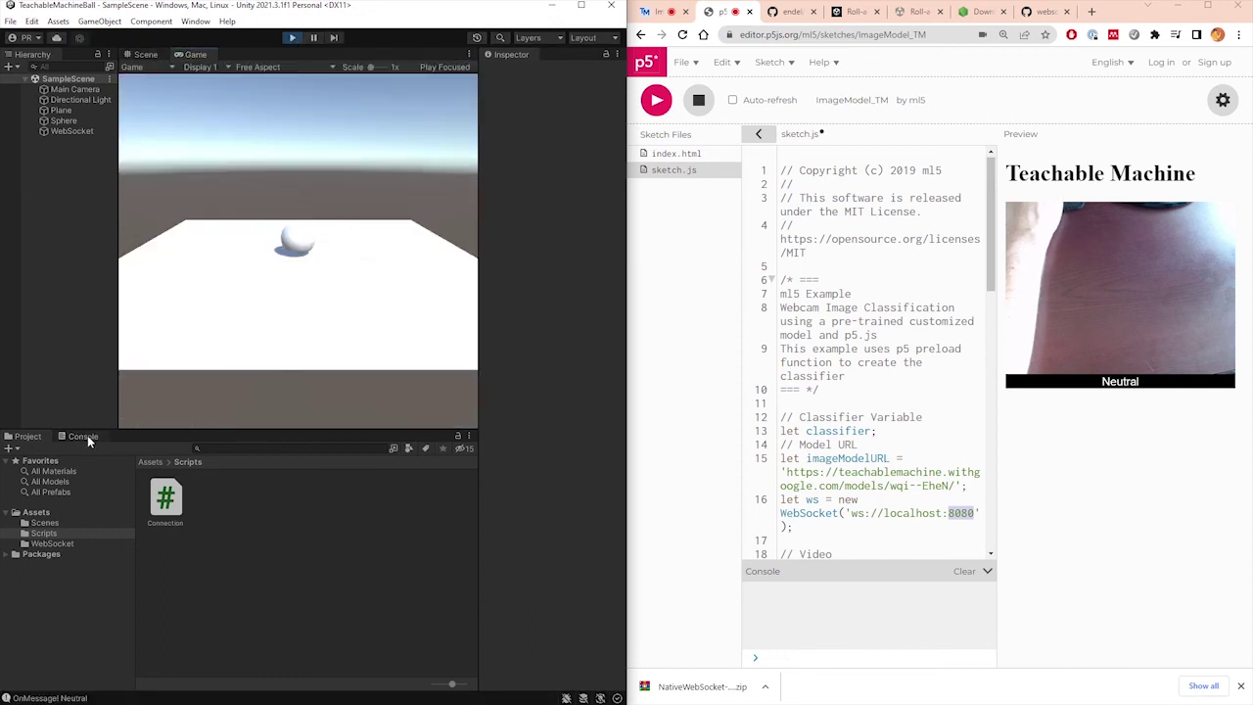
left_click(85, 437)
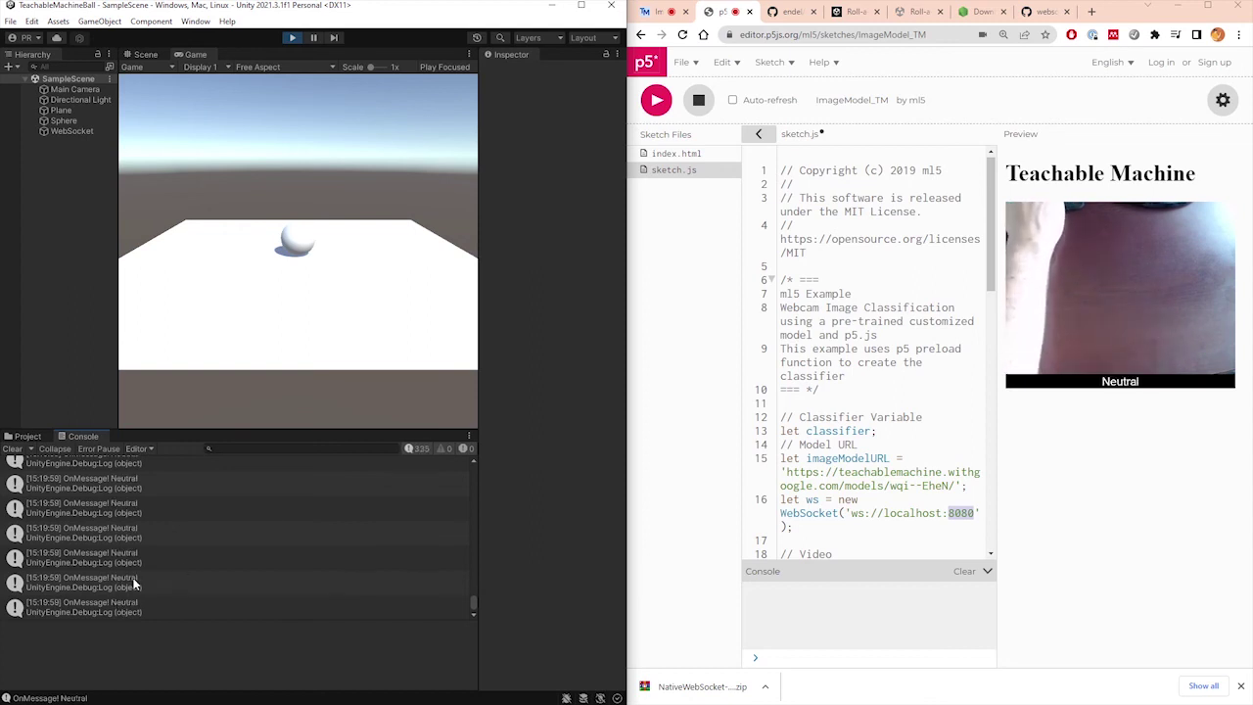
left_click(94, 605)
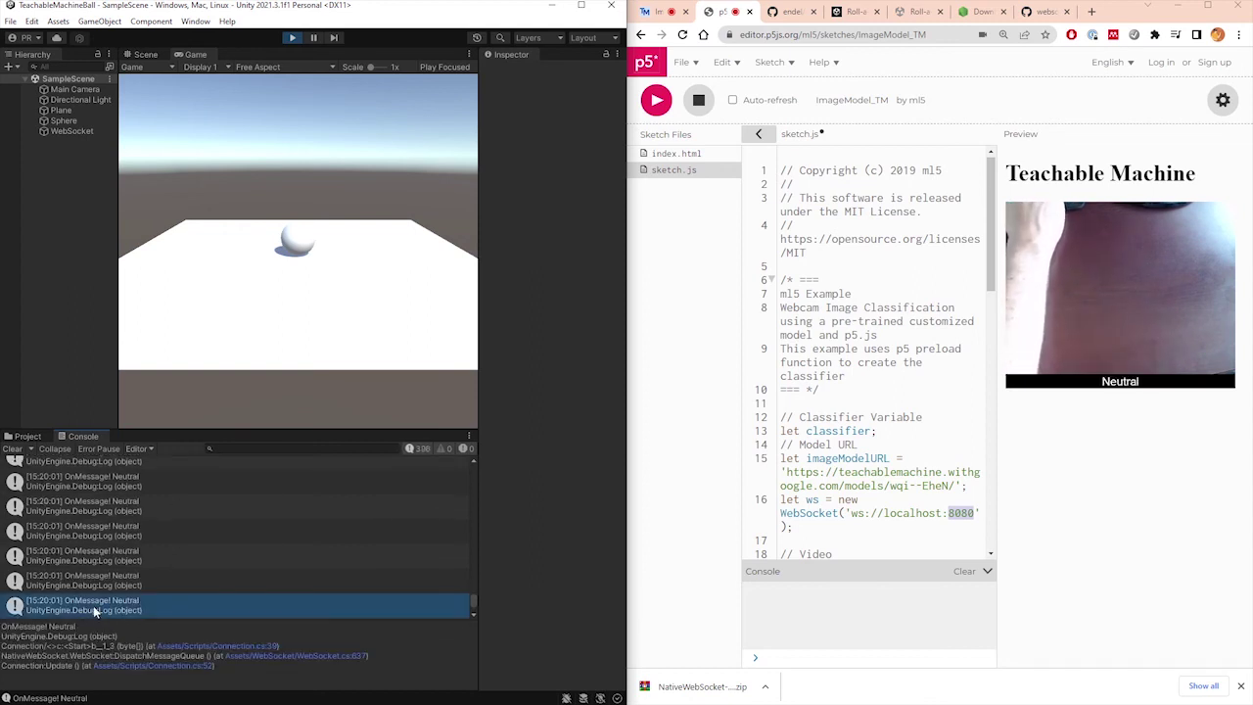
left_click(12, 449)
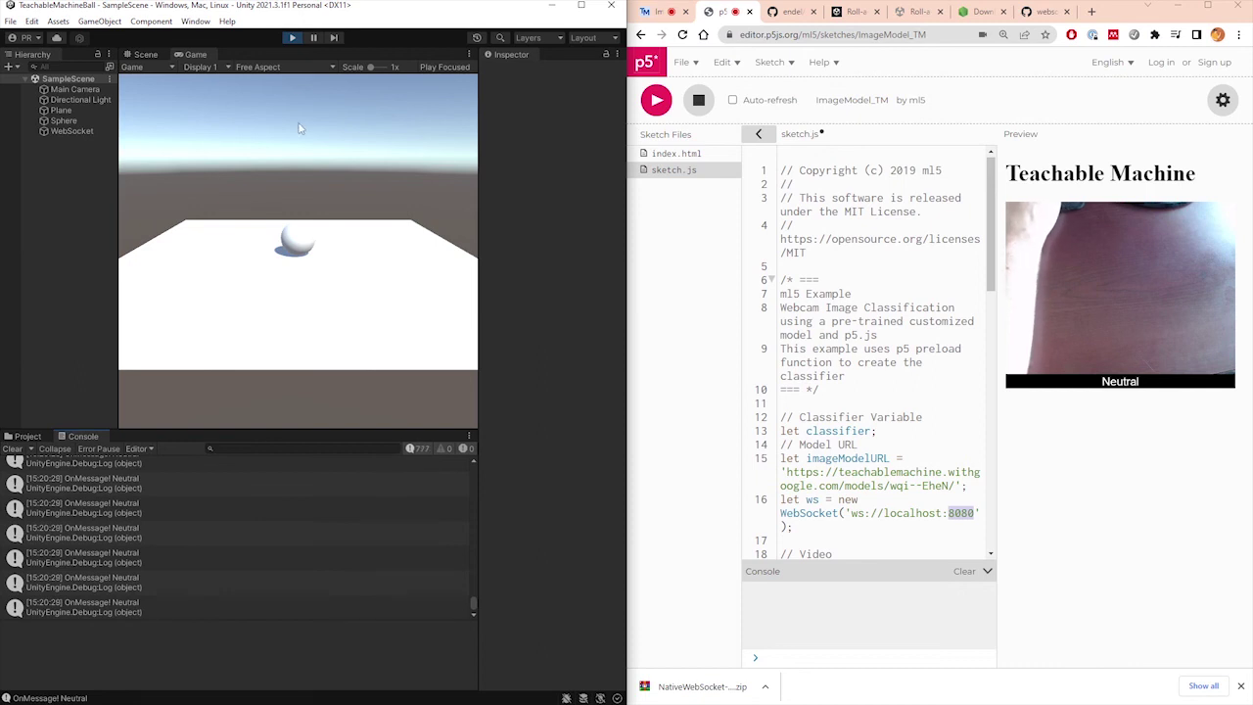
left_click(291, 39)
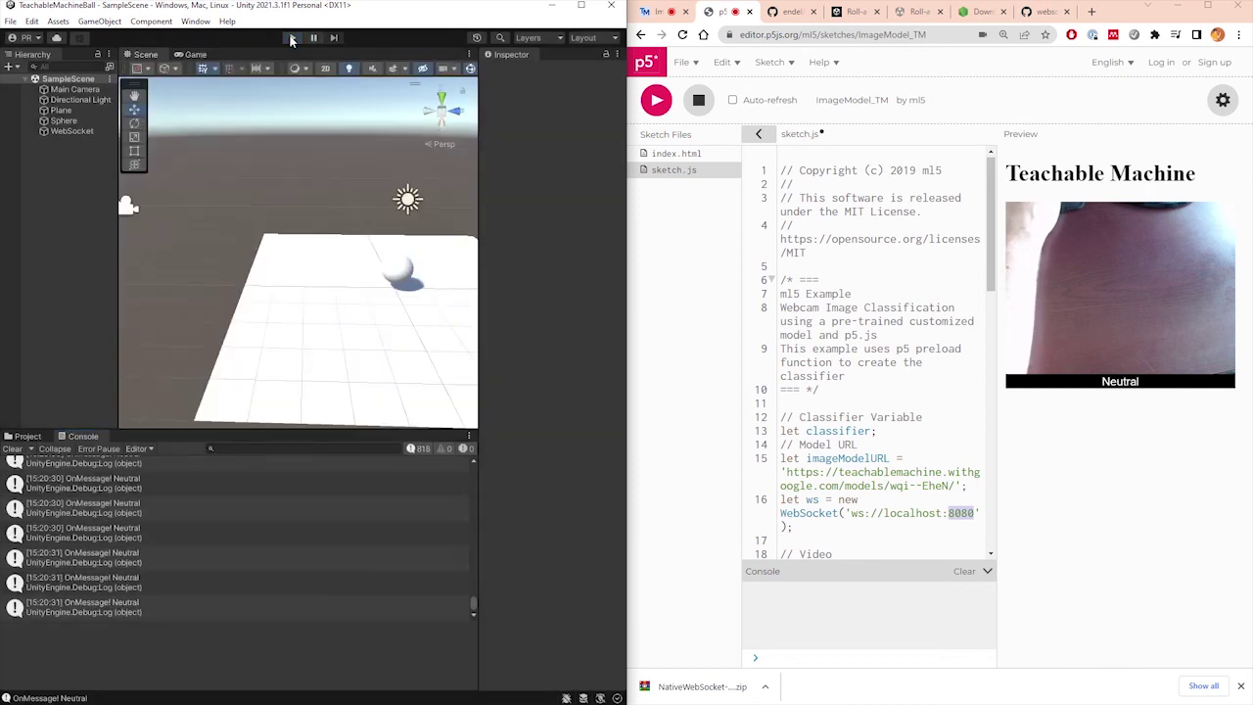
left_click(28, 437)
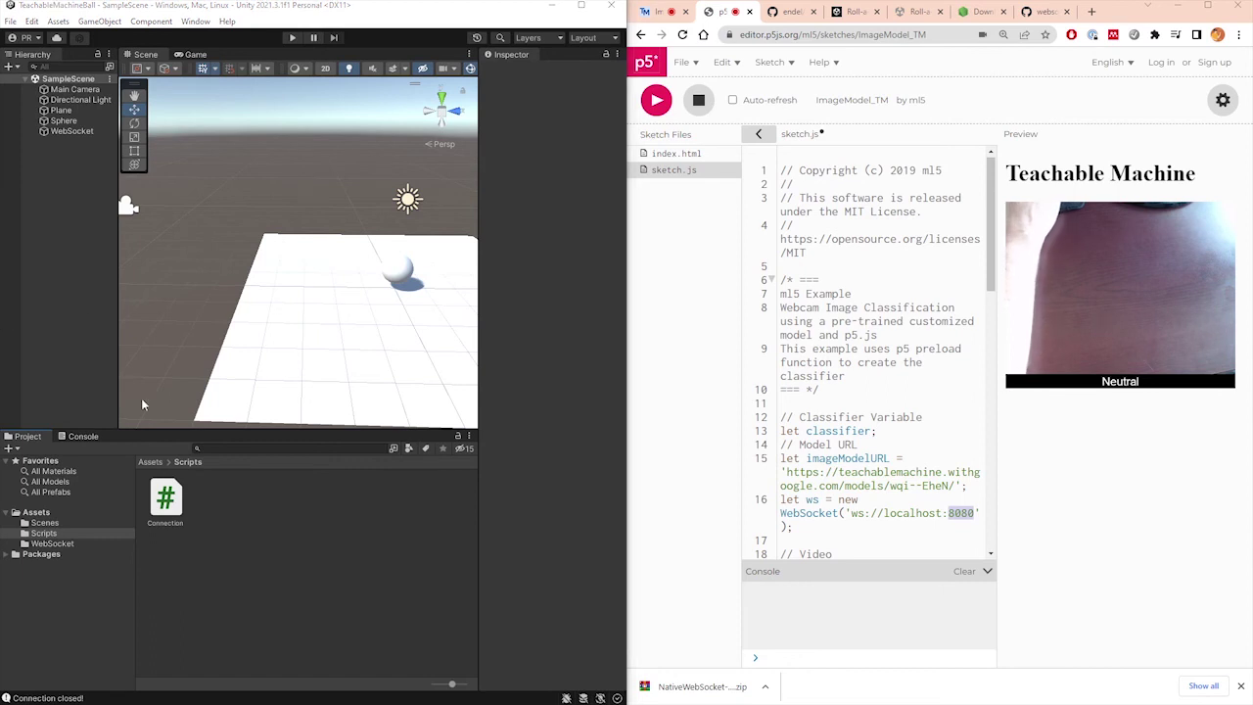
Open Connection.cs and declare 'public GameObject ball;' at the top of the class.
left_click(168, 503)
double_click(168, 504)
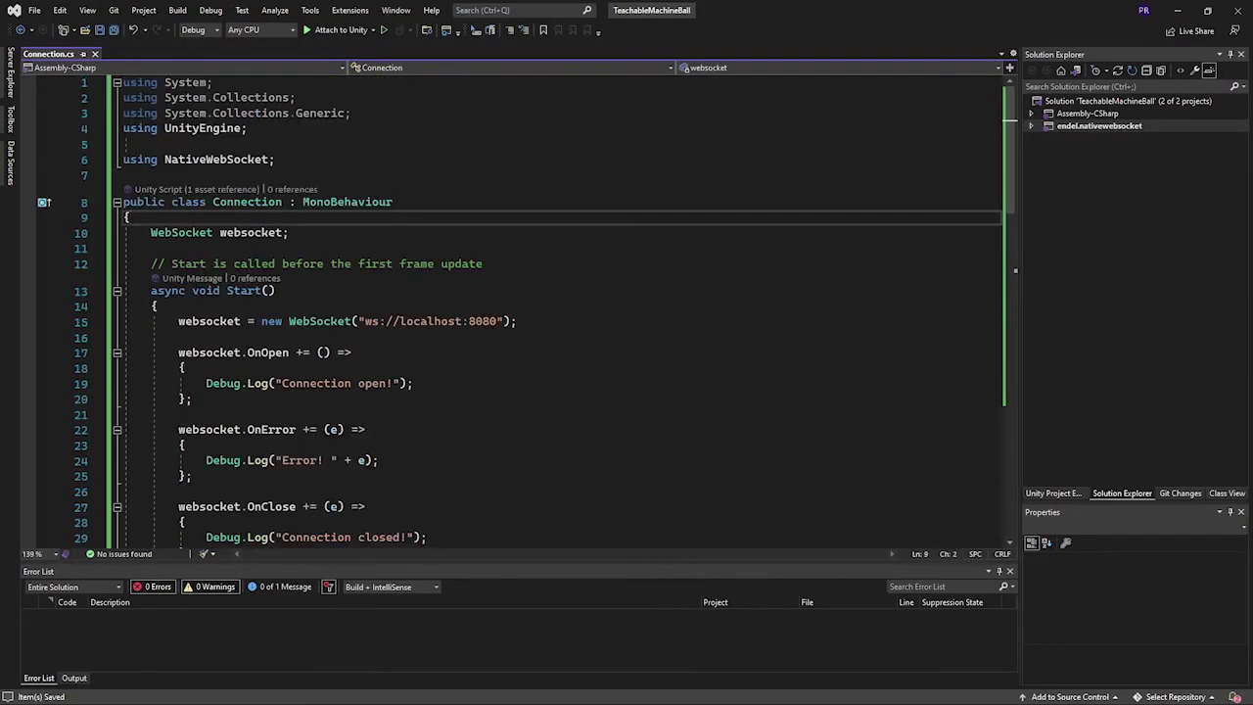
key("Return")
key("Return")
key("Up")
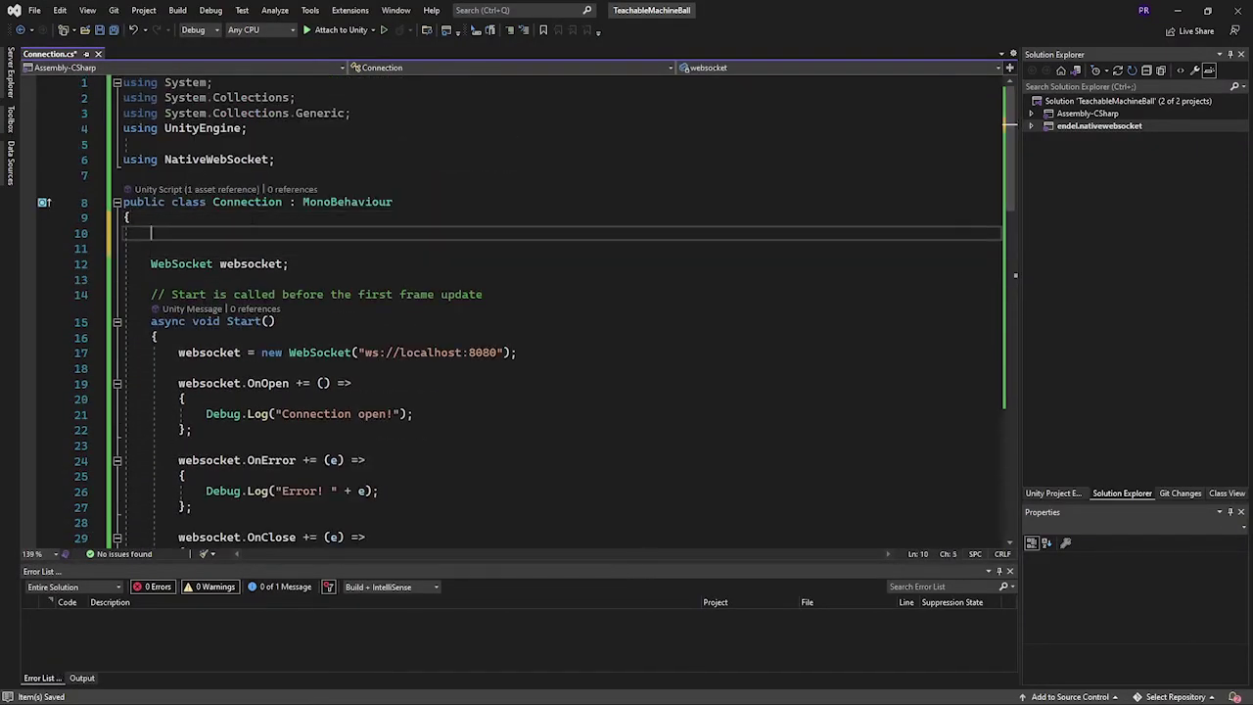
type("public ")
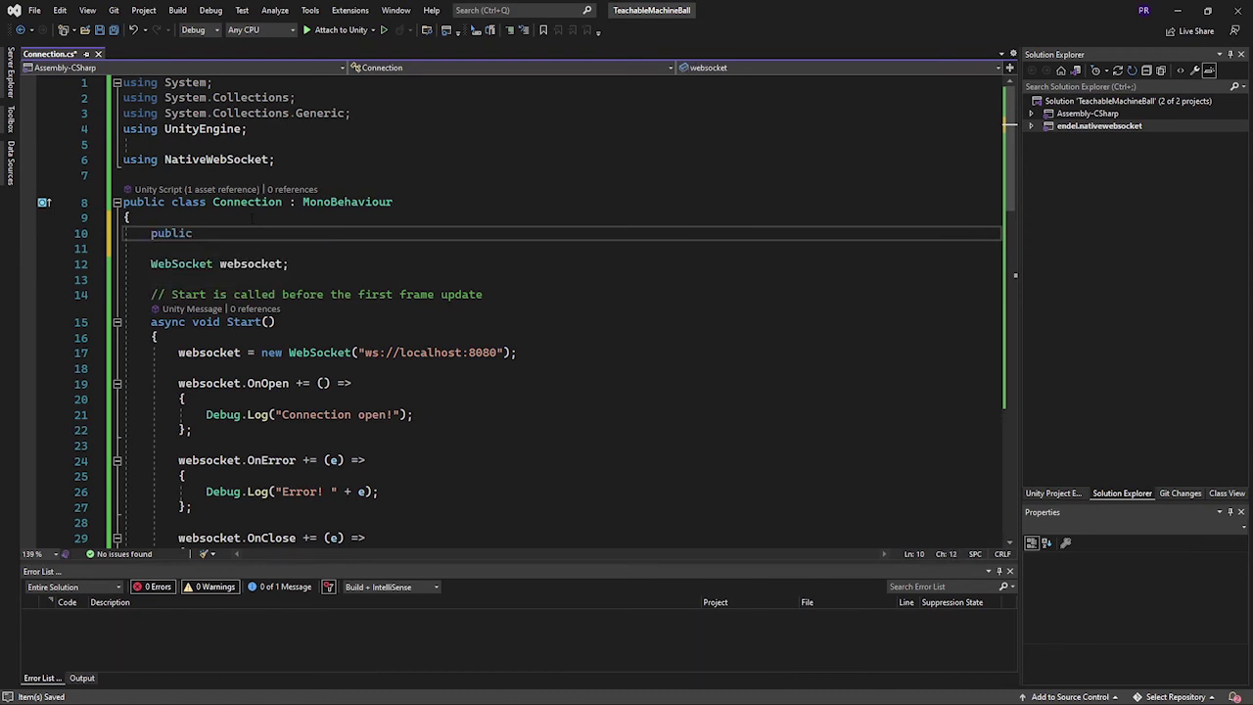
type("Gam")
key("Tab")
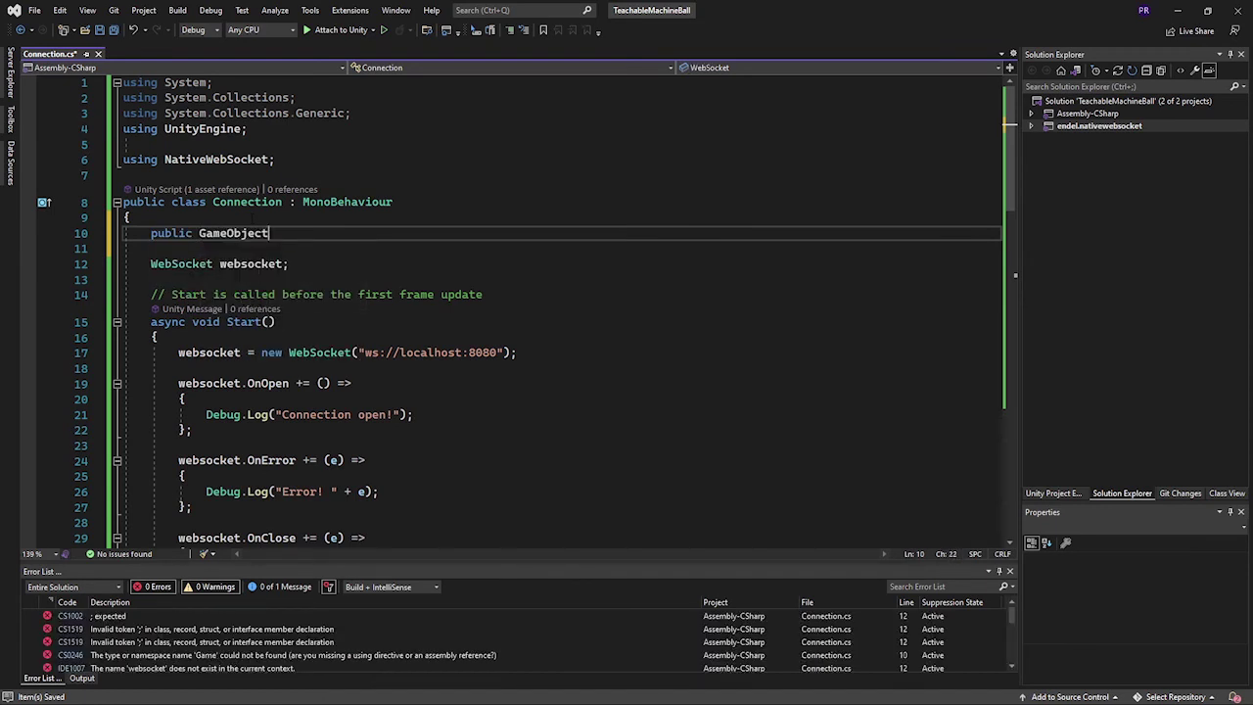
type("ball;")
key("Return")
Add 'public Rigidbody ballRB;' below it and save the script.
type("public Ri")
key("Tab")
type("ballRB;")
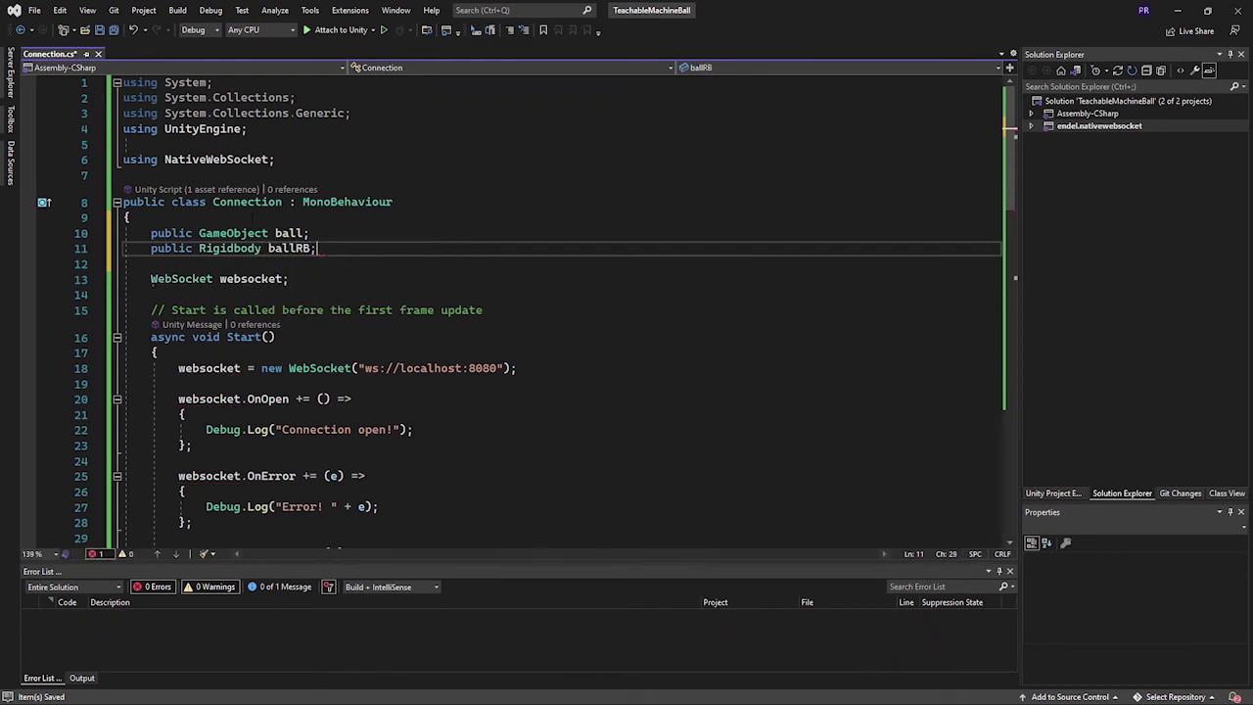
key("ctrl+s")
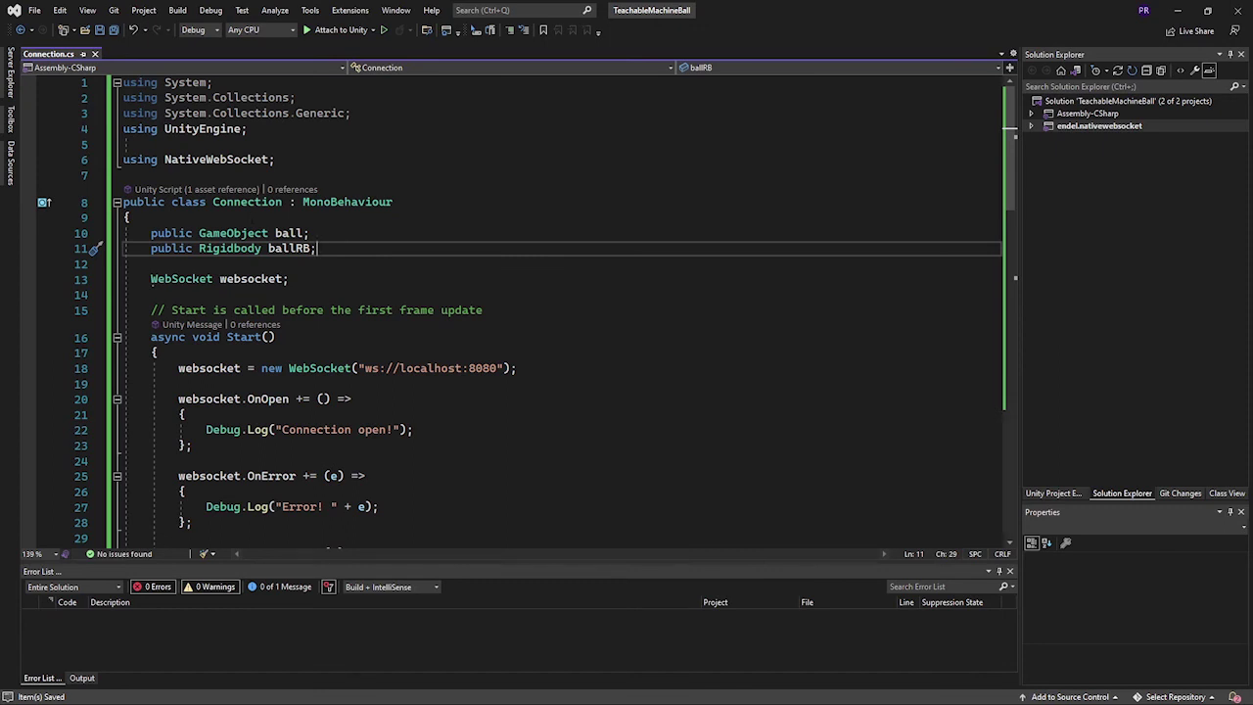
key("alt+Tab")
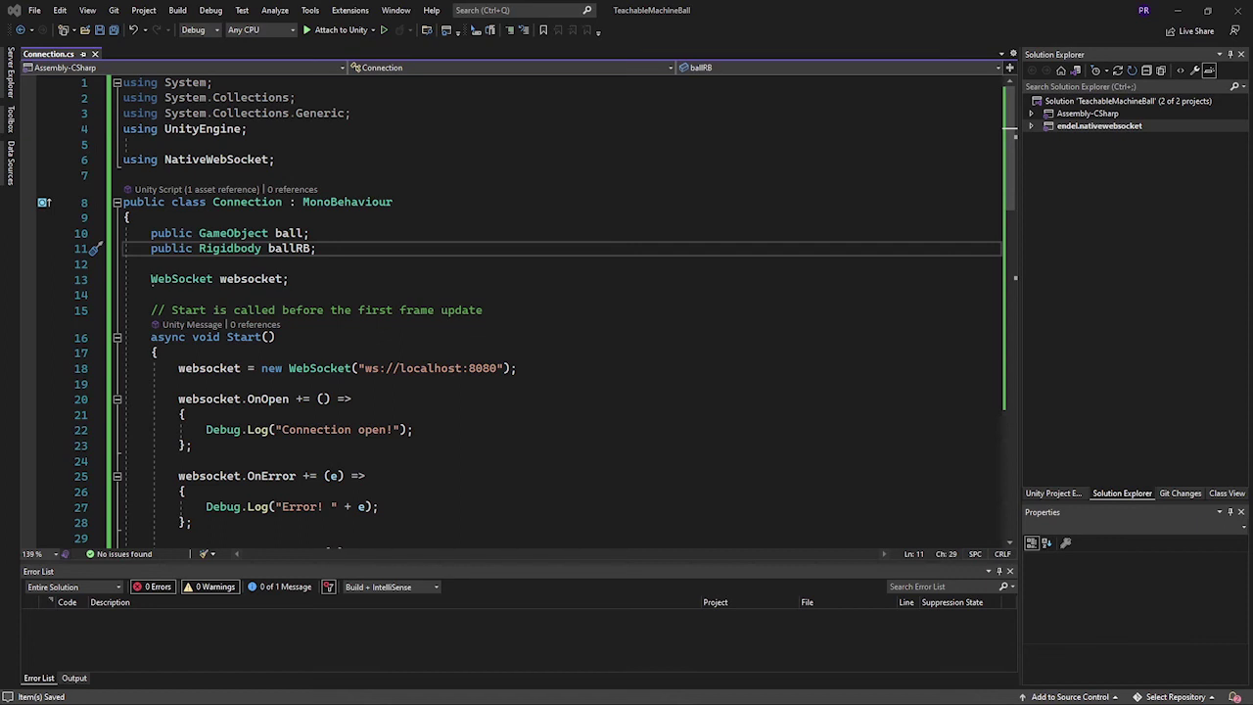
After the message log line, add 'if(!string.IsNullOrEmpty(message))' with an opening brace.
scroll(559, 304, "down", 3)
scroll(558, 303, "down", 4)
scroll(558, 304, "down", 2)
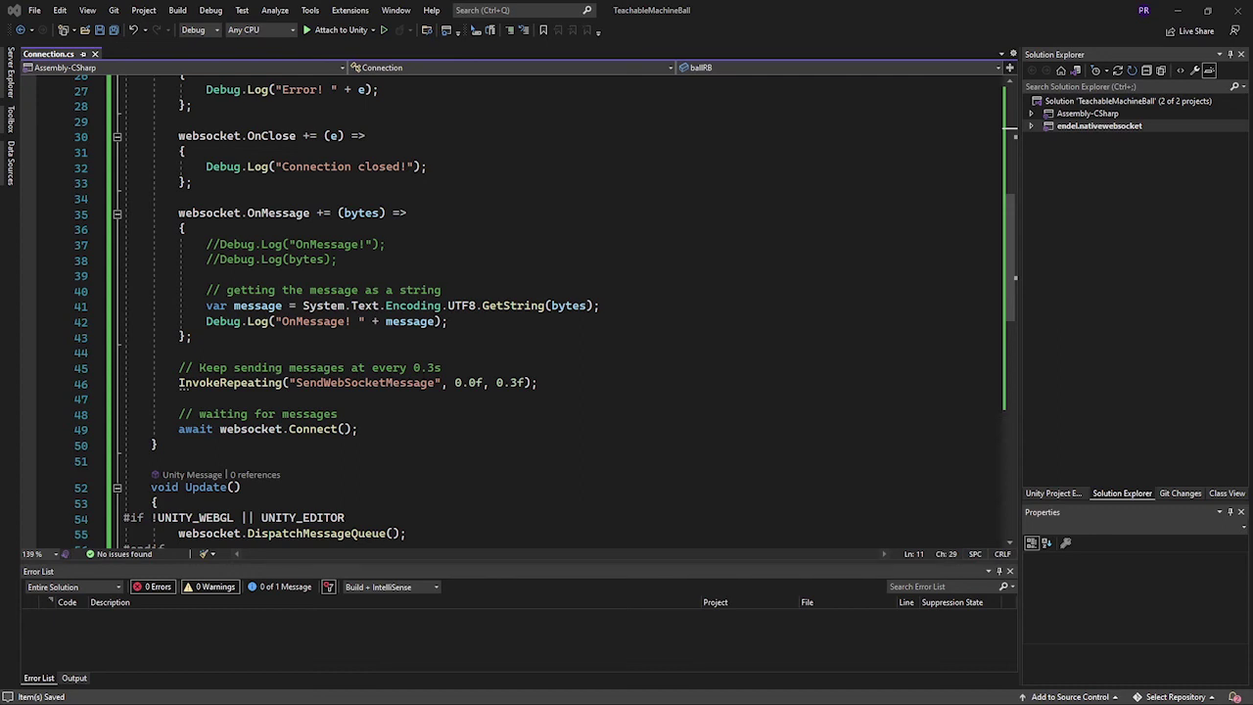
left_click(451, 321)
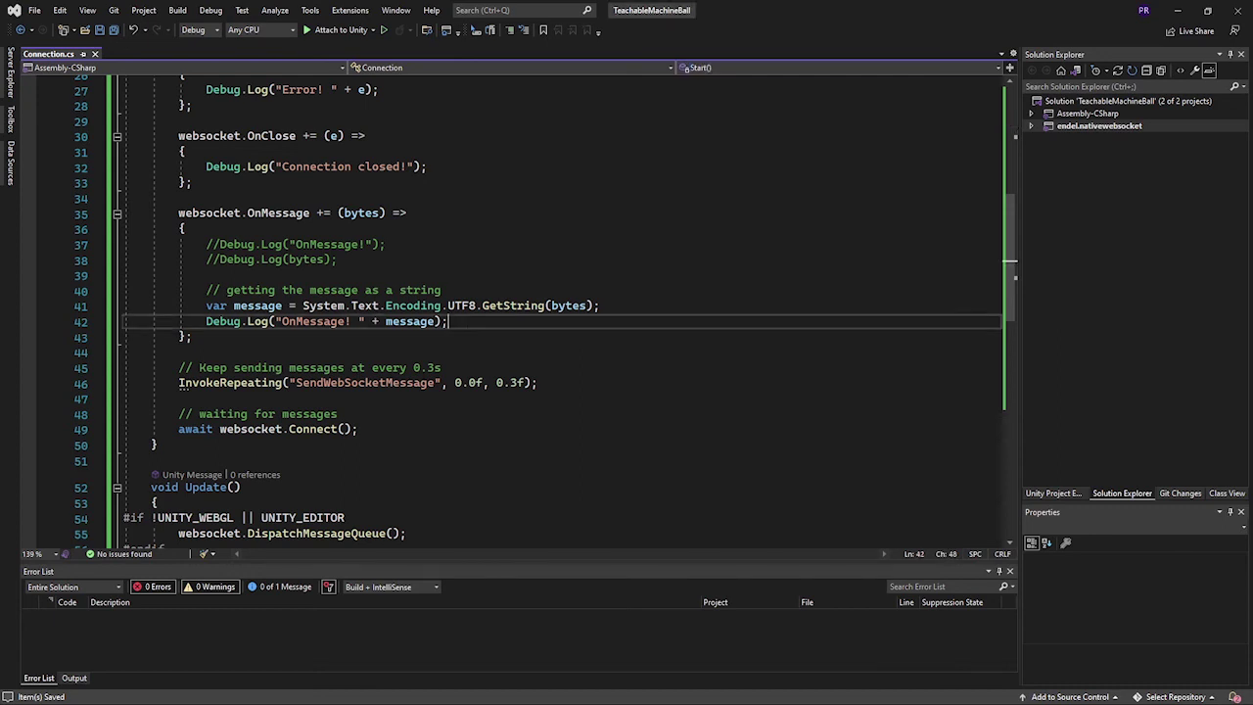
key("Return")
key("Return")
type("if")
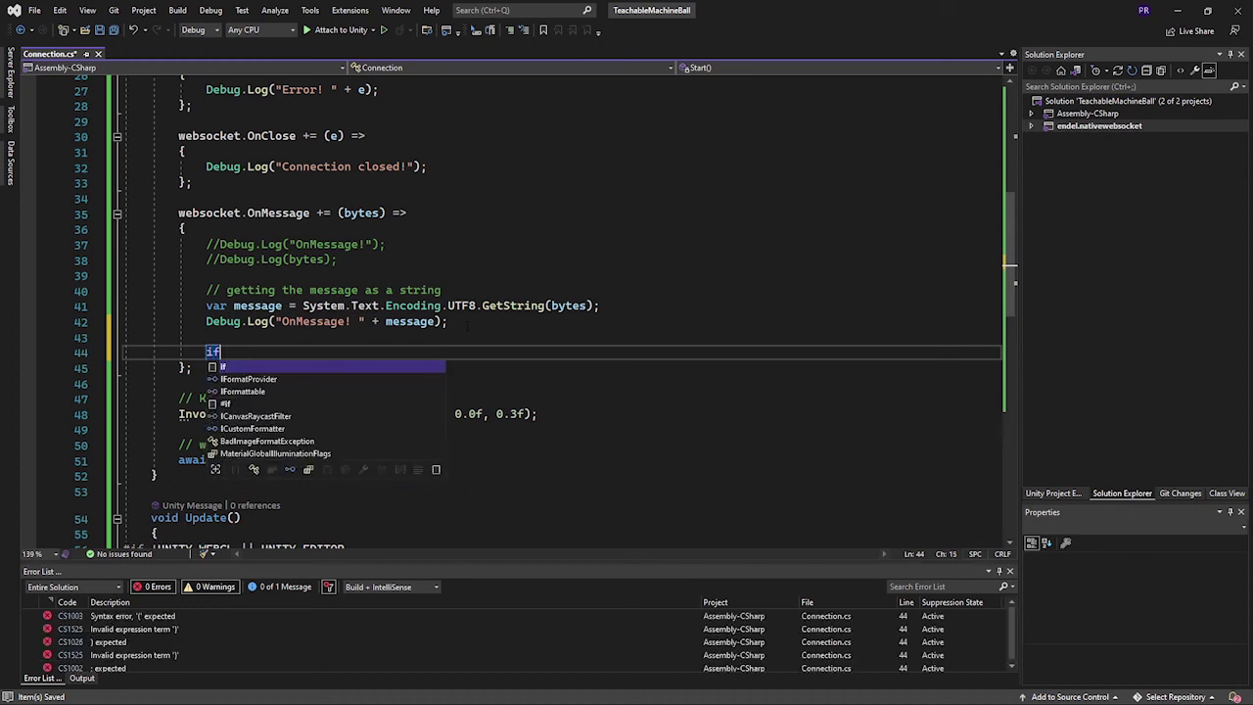
type("(")
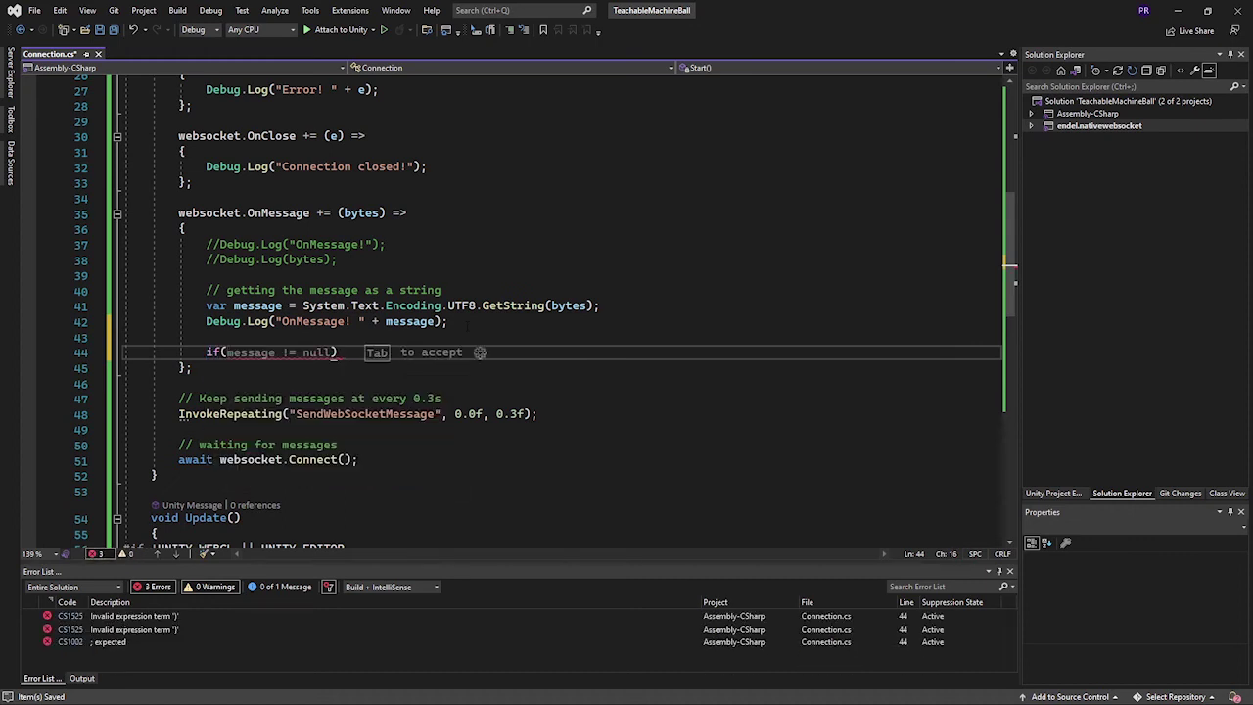
type("string.")
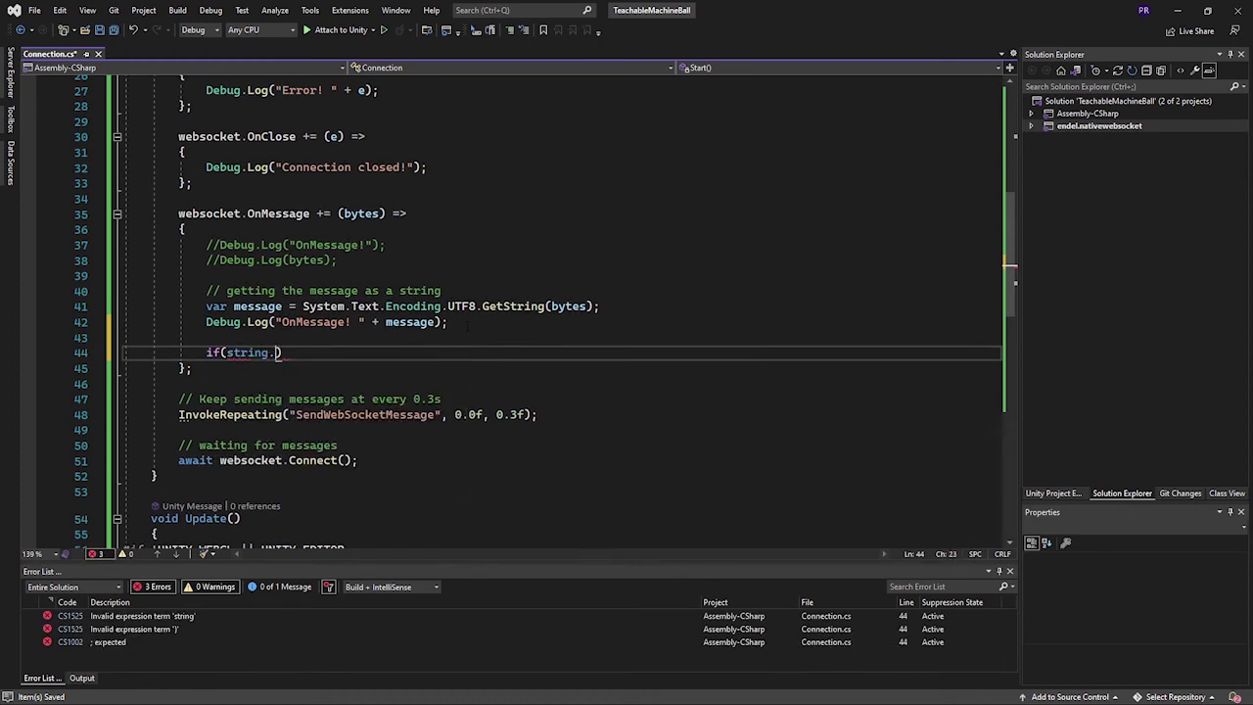
type("IsN")
key("Tab")
key("Tab")
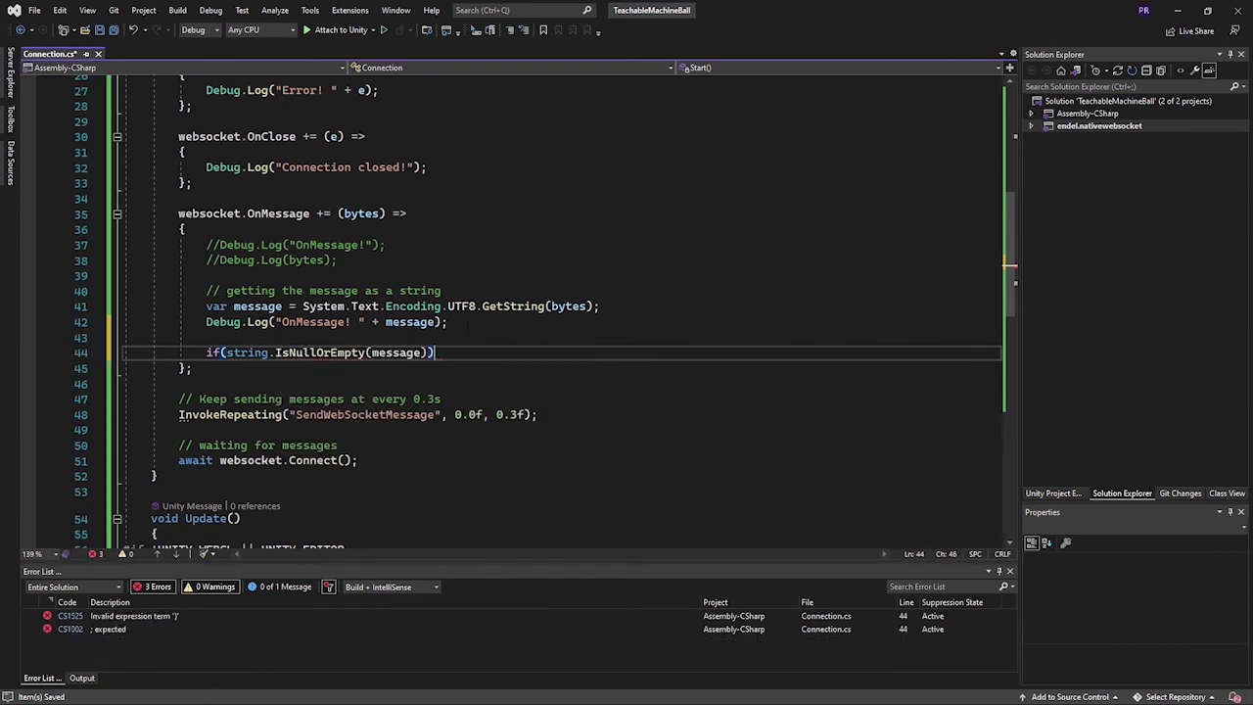
left_click(421, 353)
double_click(318, 352)
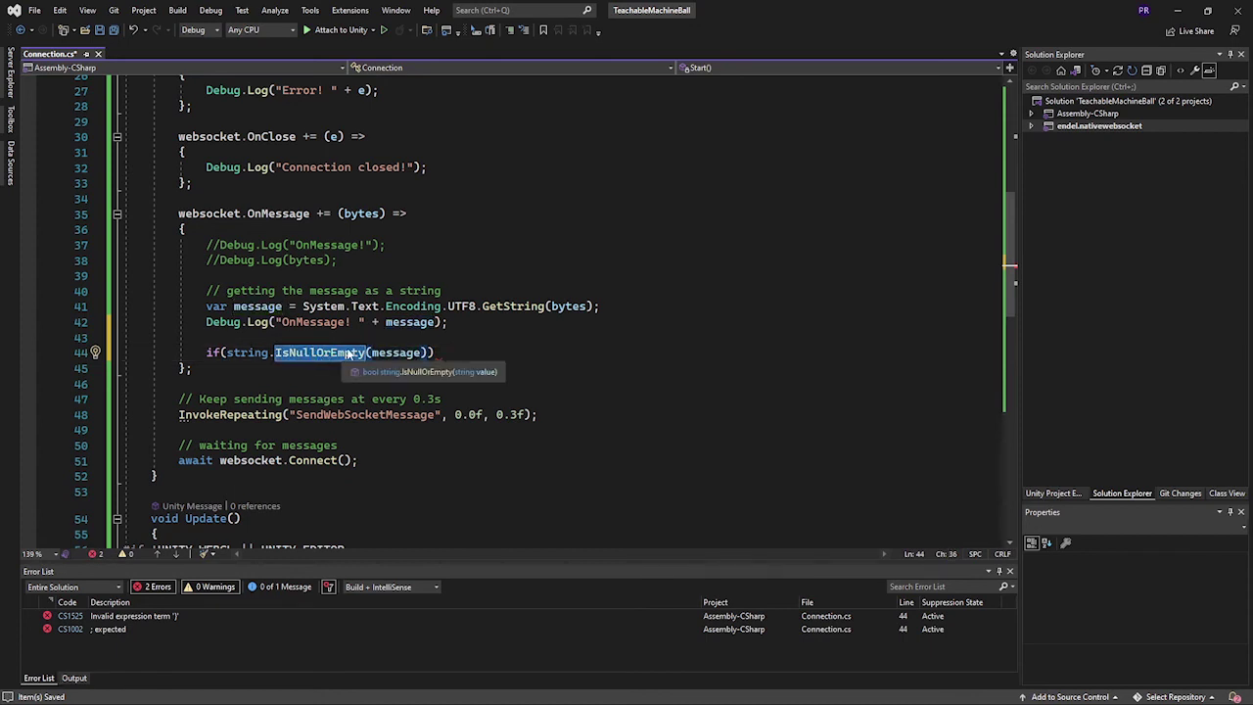
left_click(226, 352)
type("!")
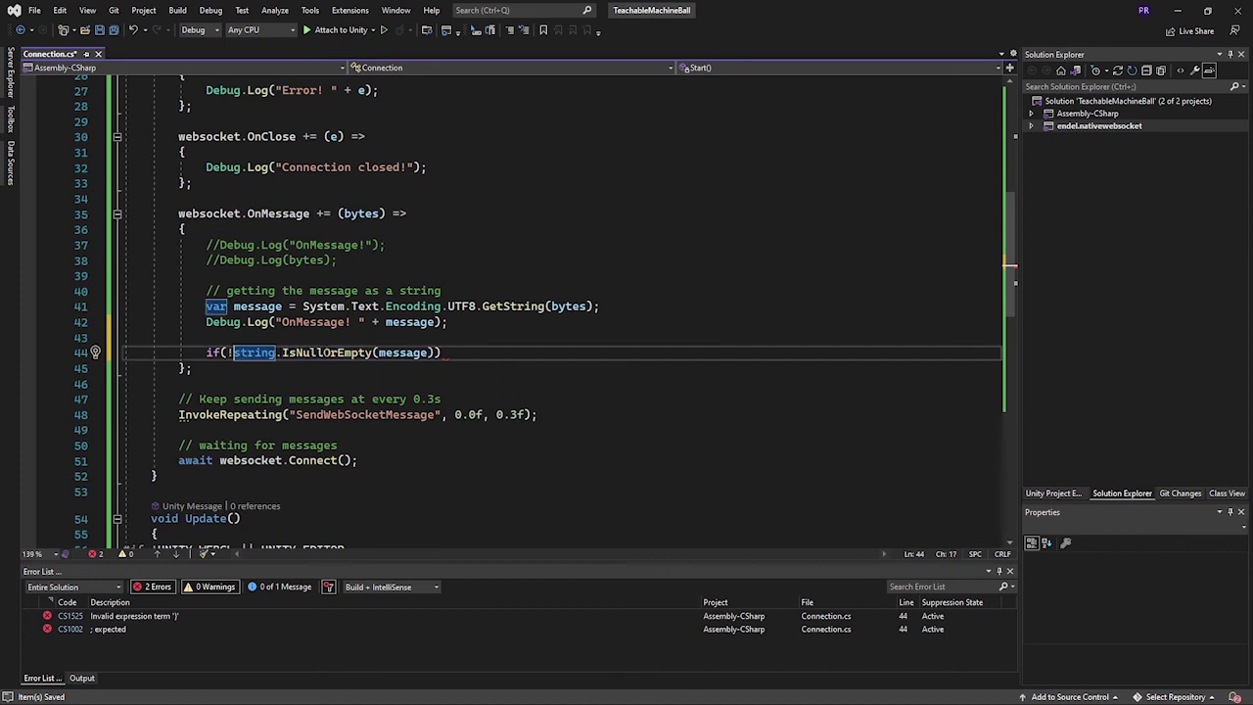
left_click(441, 352)
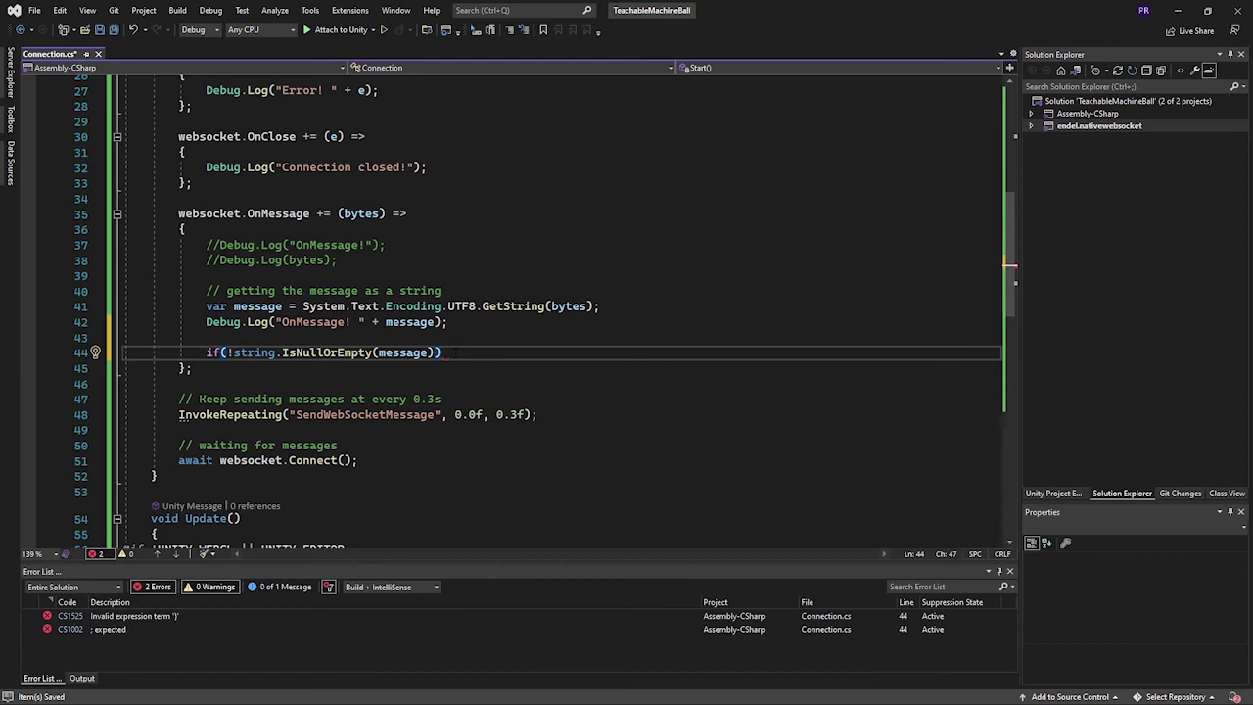
key("Return")
type("{")
key("Return")
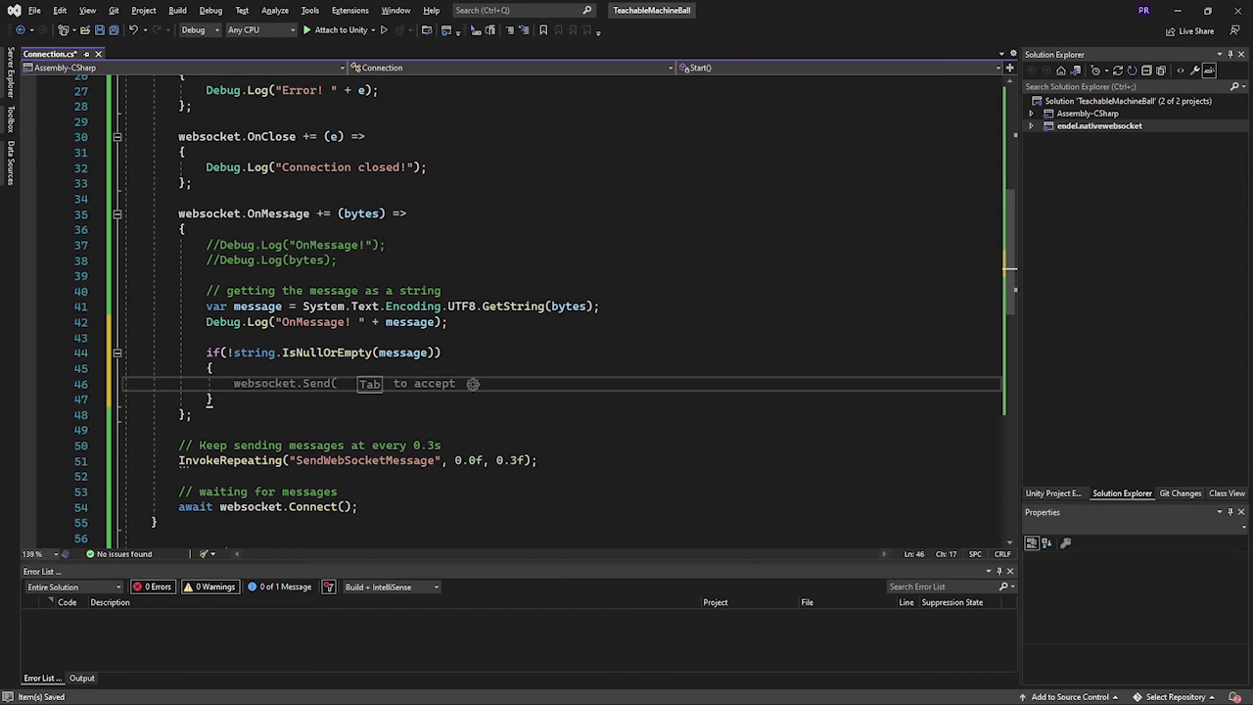
Inside the if, add 'switch(message)' with braces and begin a 'case "Right":' label.
type("switch(message)")
key("Return")
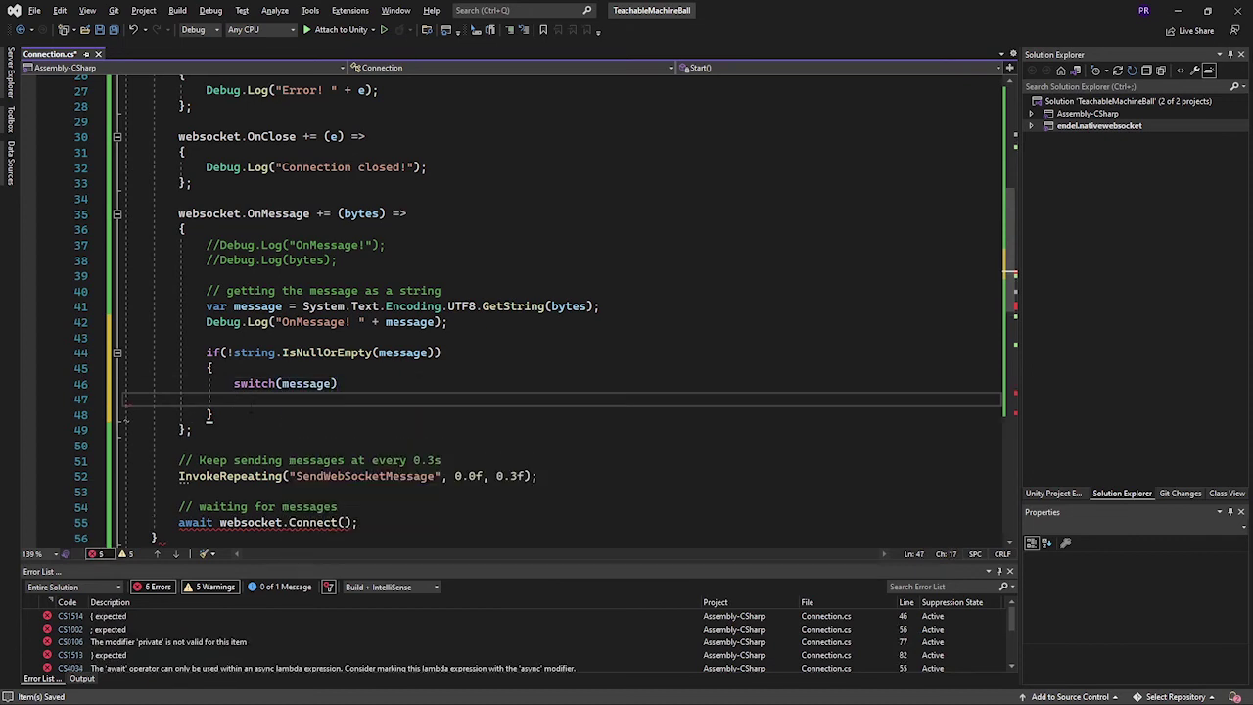
type("{")
key("Return")
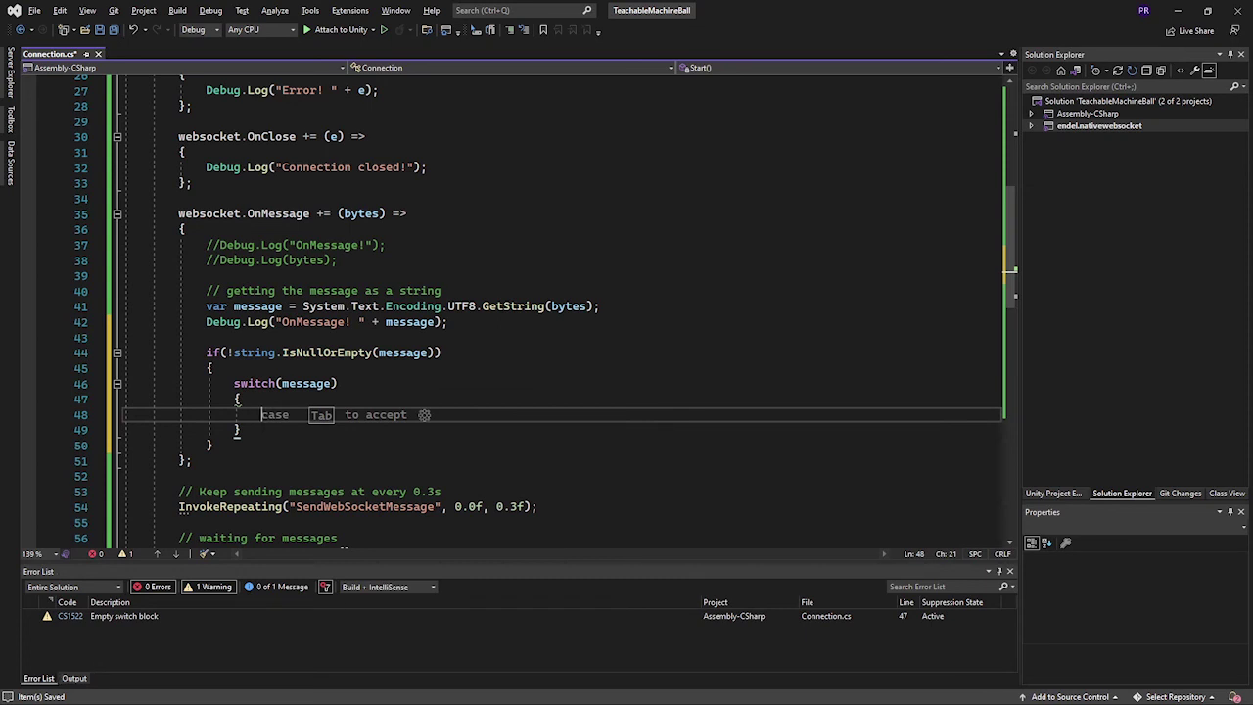
type("case \"Right\"")
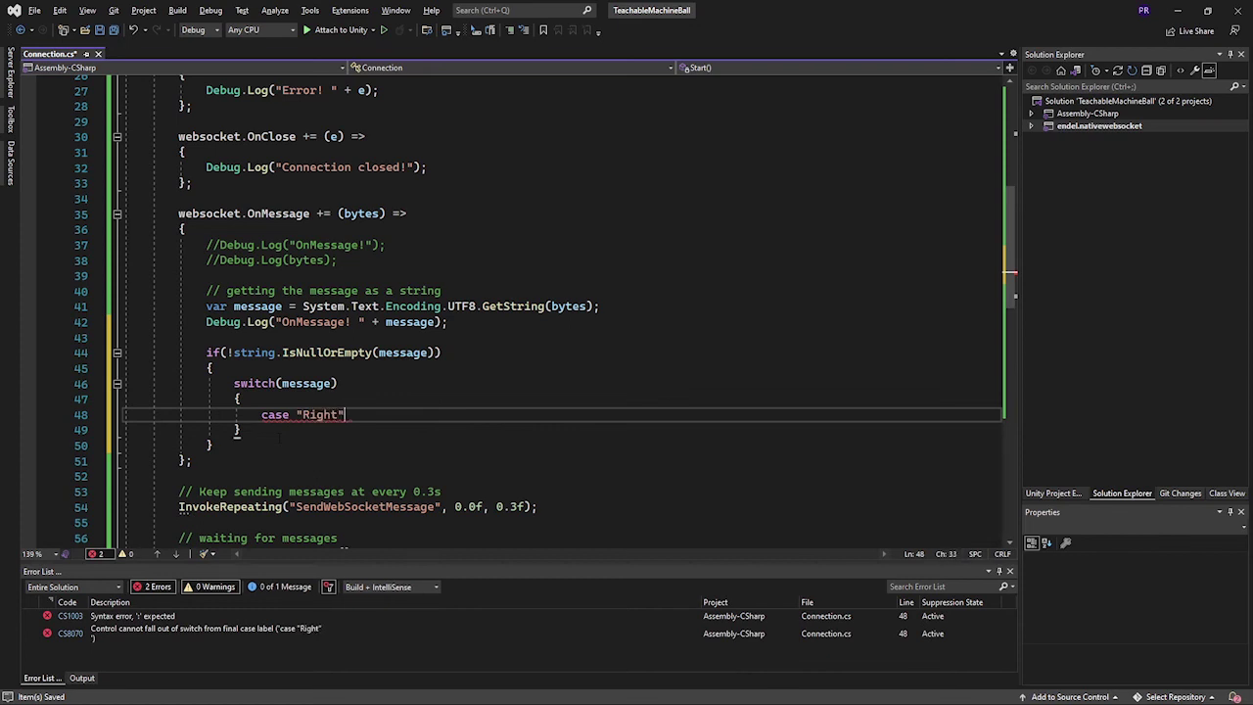
type(":")
Add 'break;' under the "Right" case label.
key("Return")
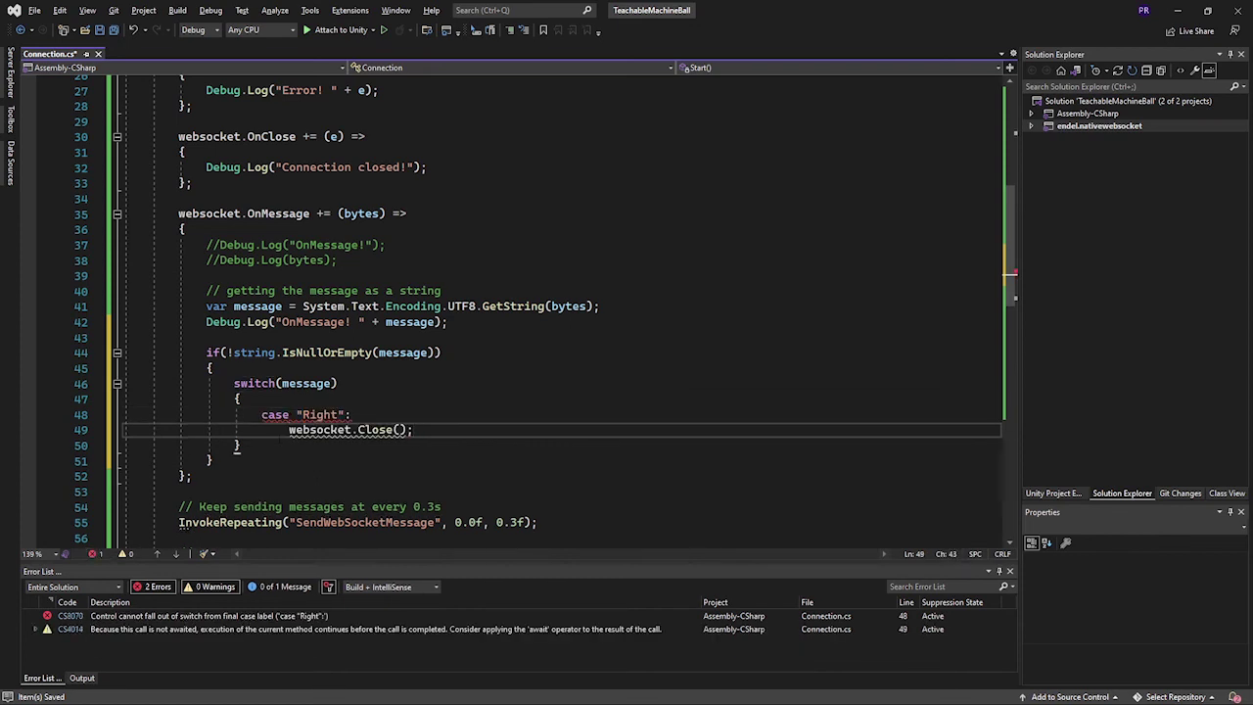
type("break;")
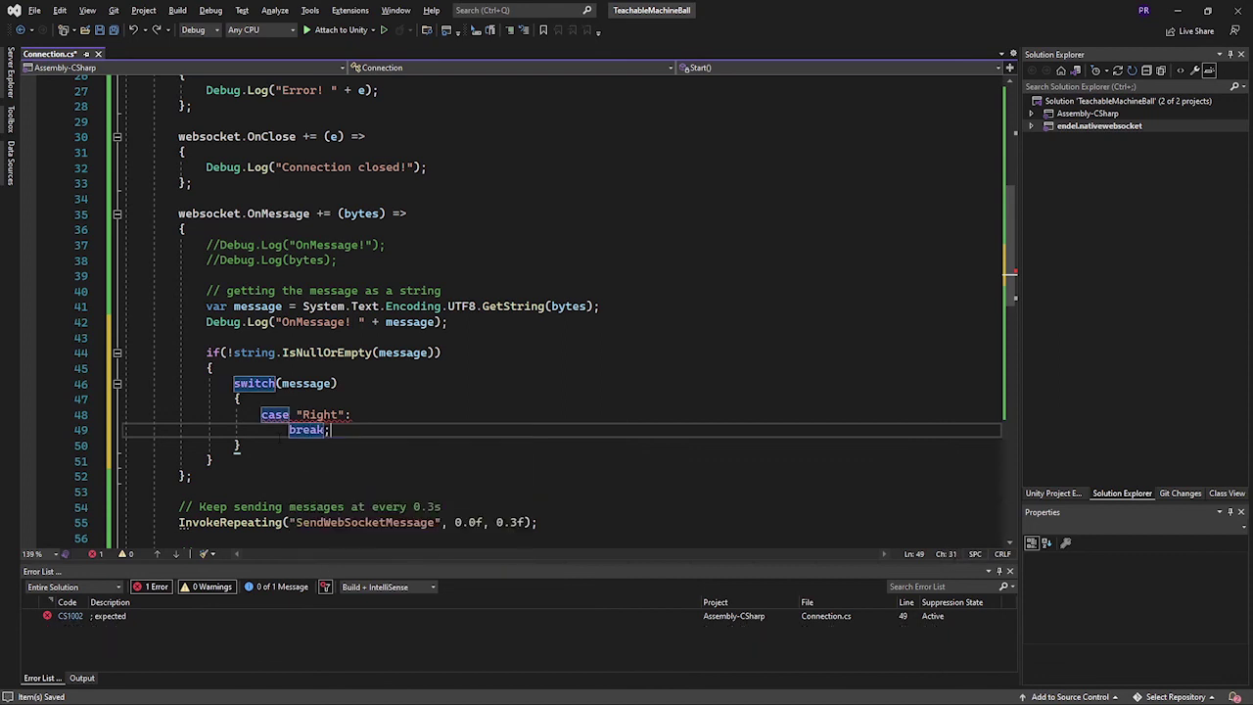
key("Return")
key("BackSpace")
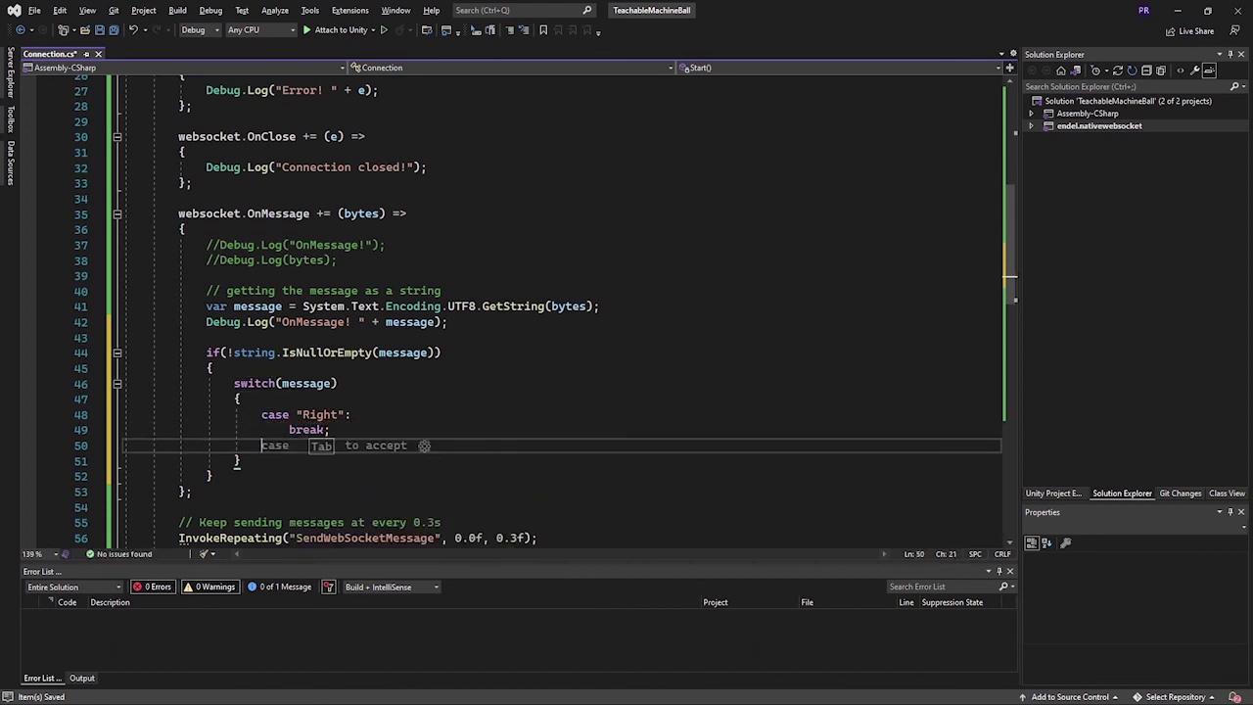
Insert 'ballRB.AddForce(Vector3.right * 3);' in the Right case and save the script.
left_click(350, 414)
key("Return")
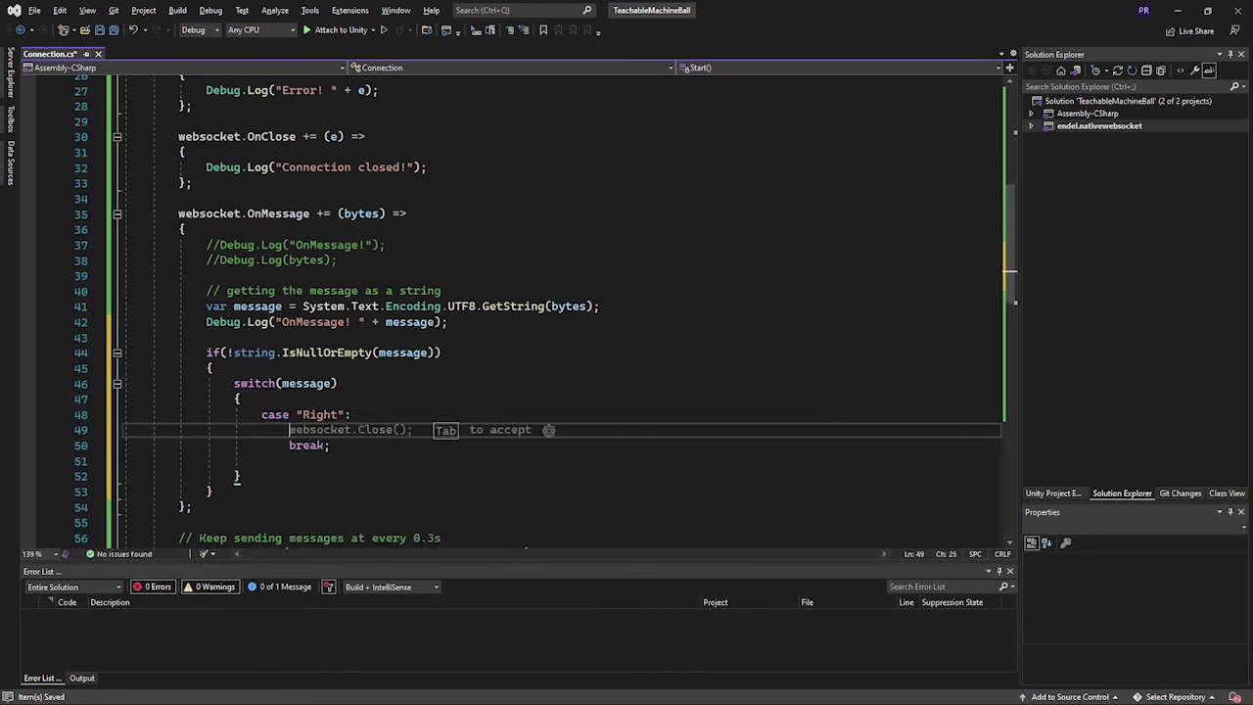
type("ballRB.")
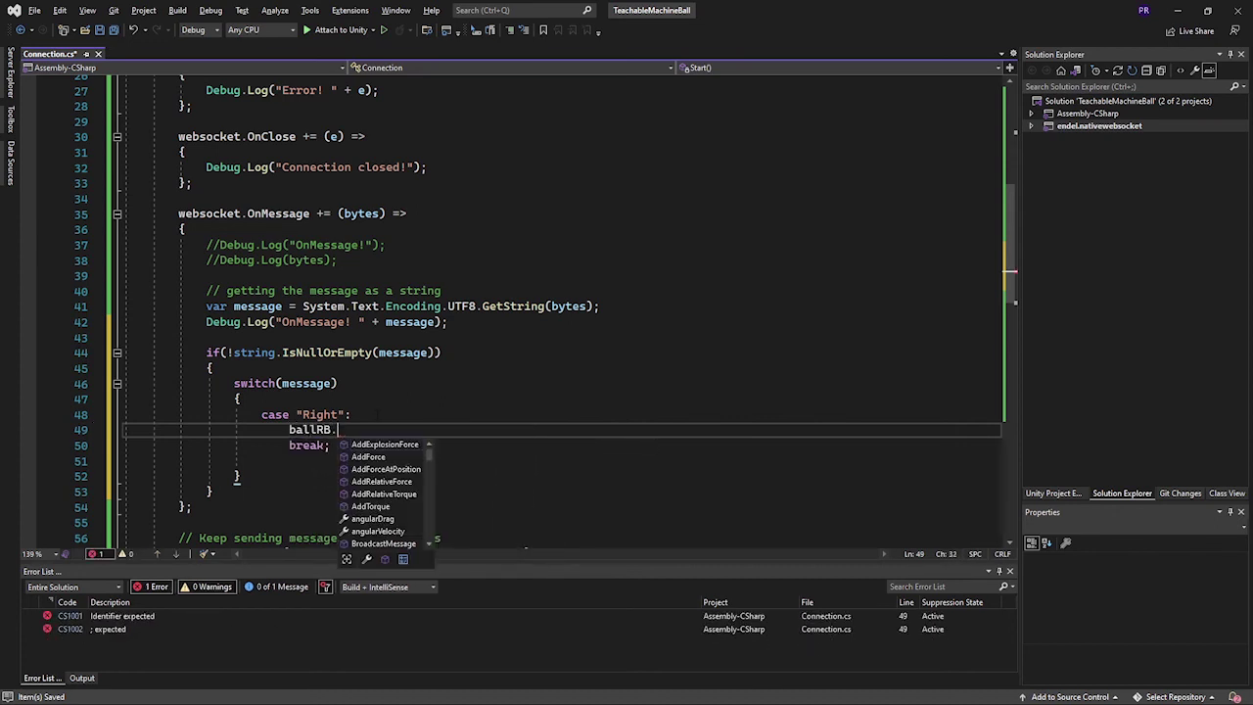
type("Add")
key("Down")
key("Tab")
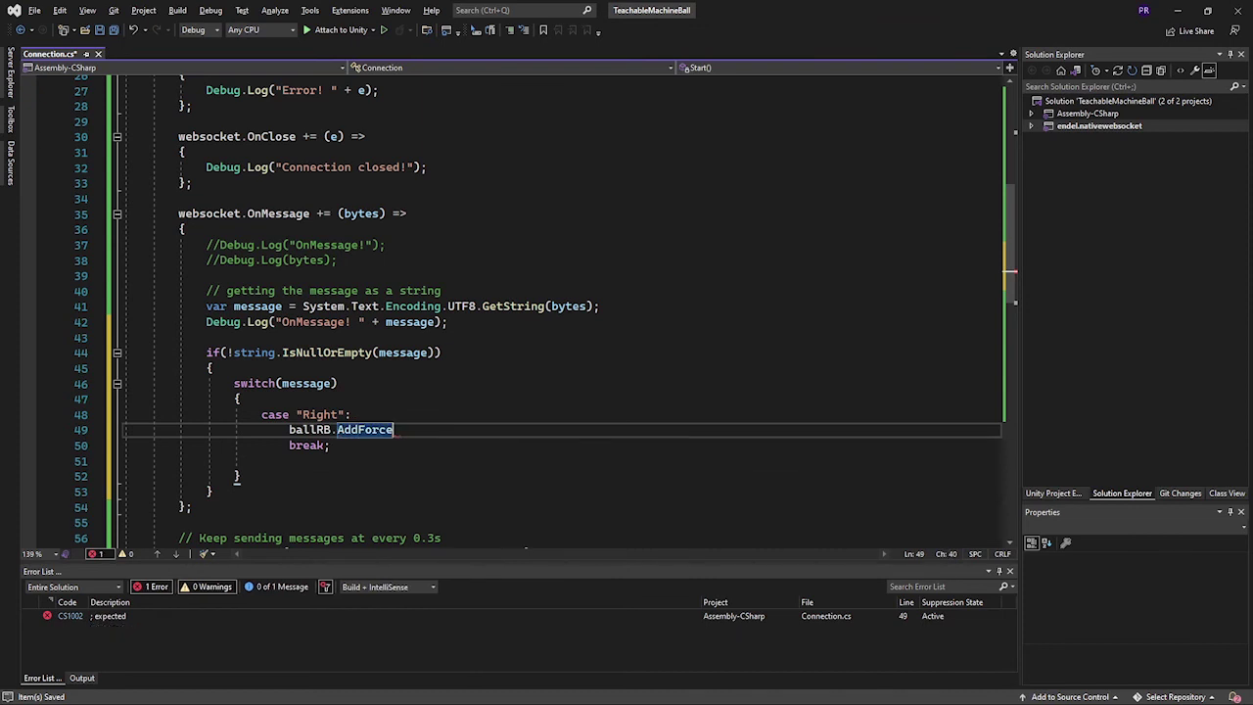
type("(")
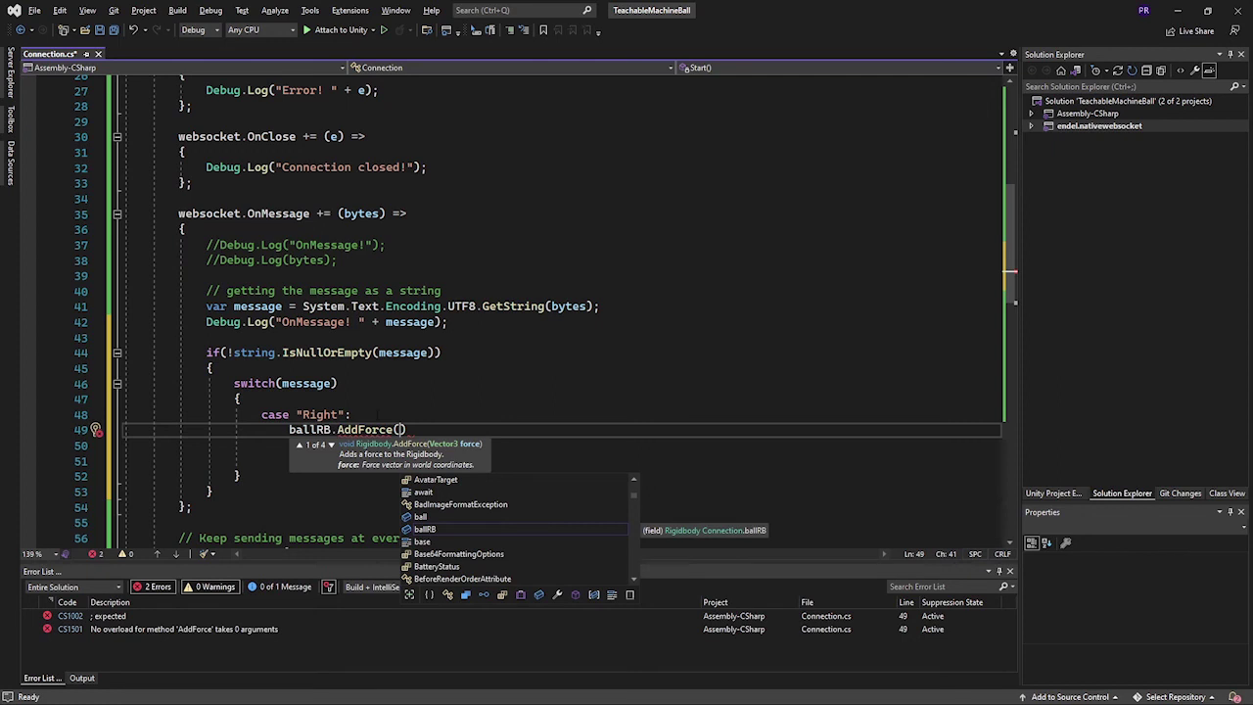
type("Ve")
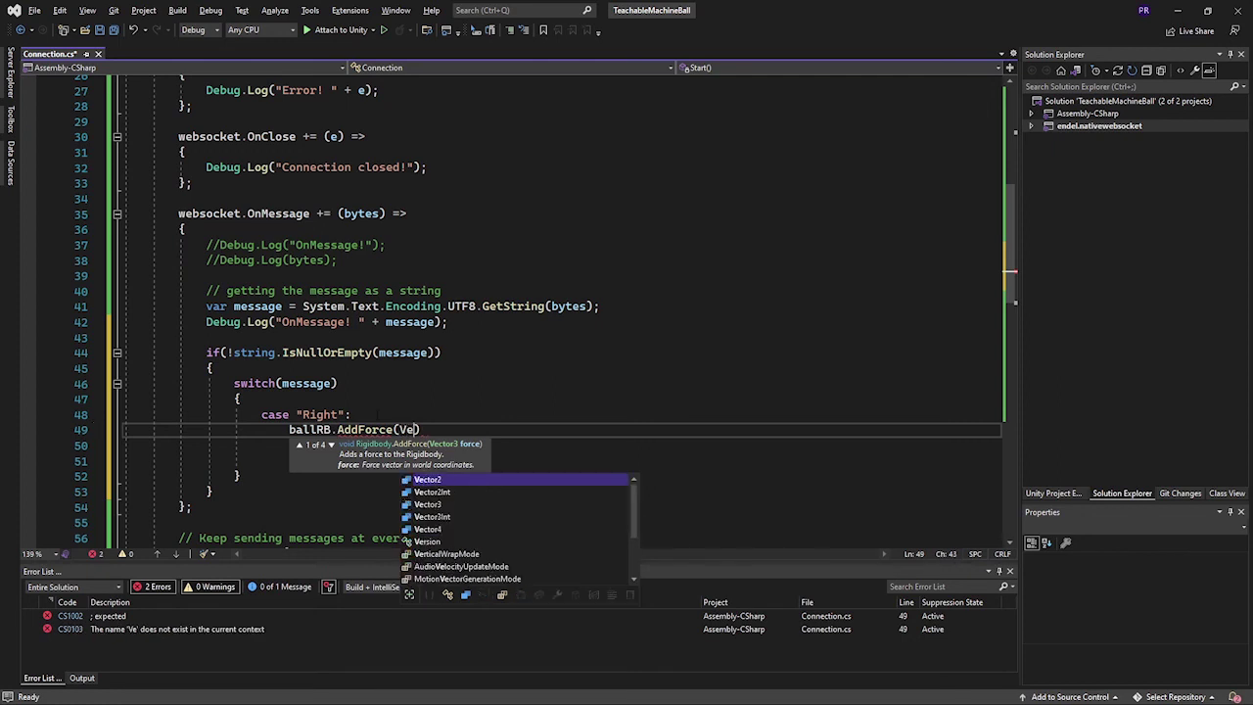
type("ctor3")
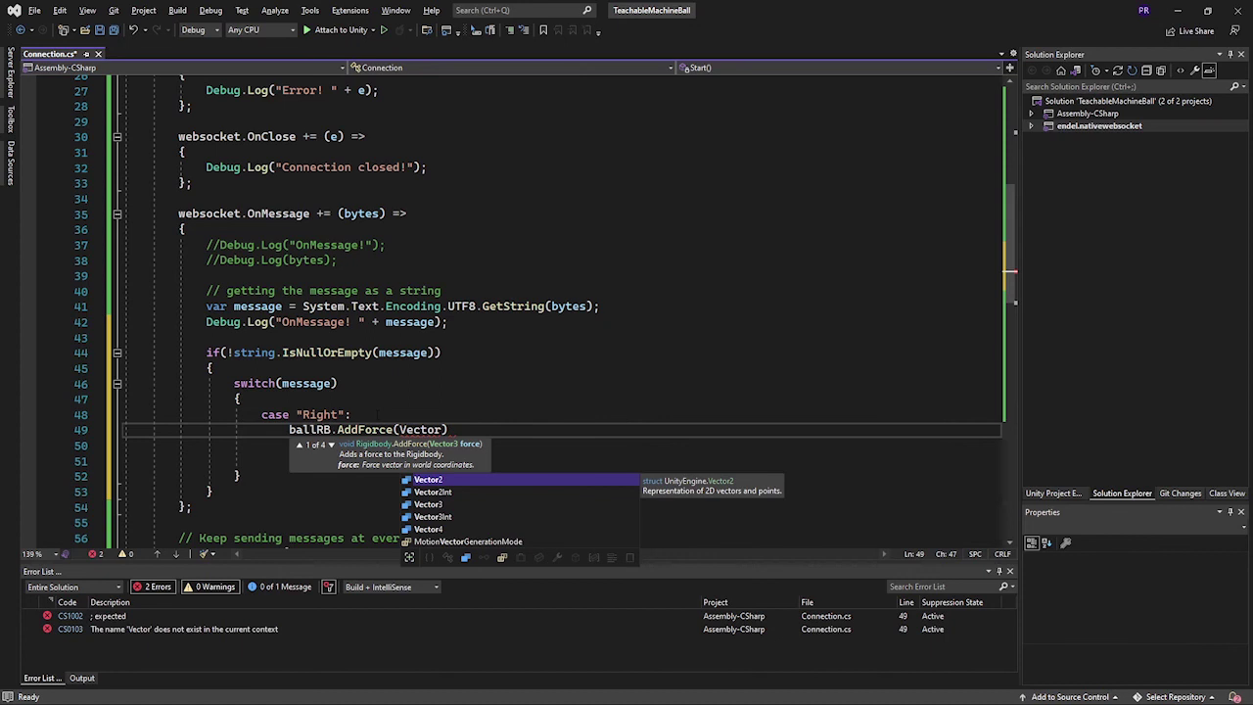
type(".r")
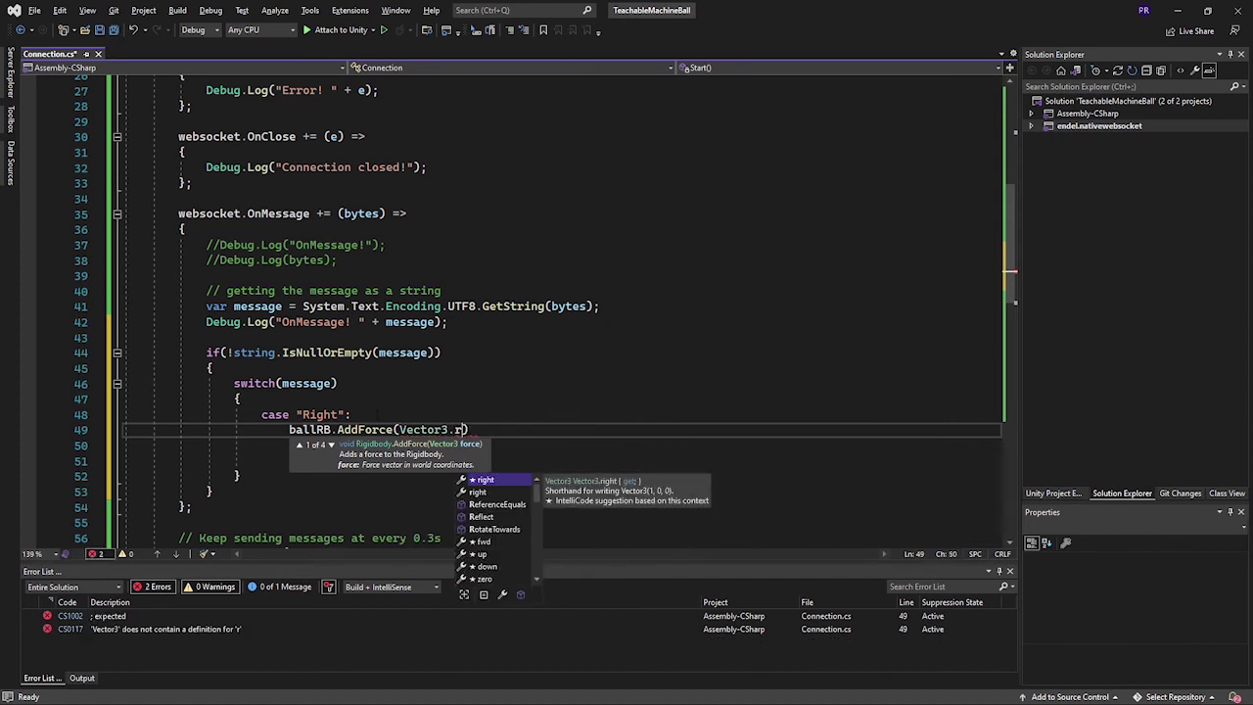
key("Tab")
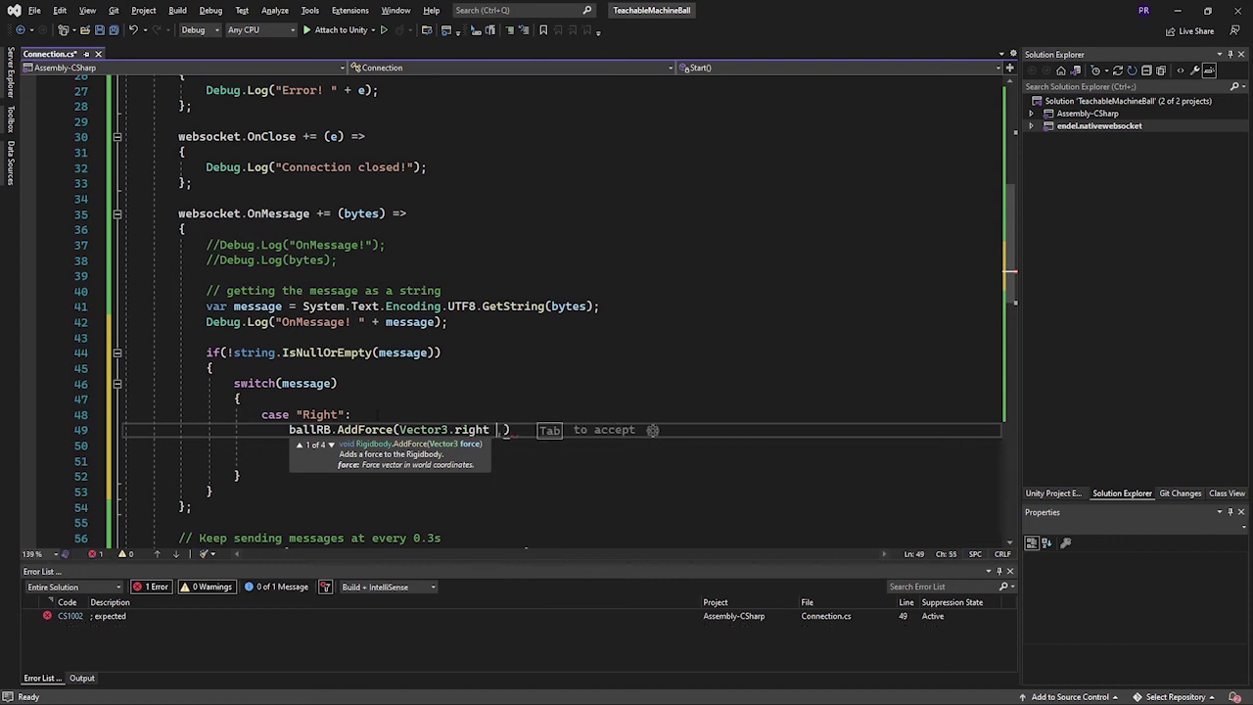
type("*")
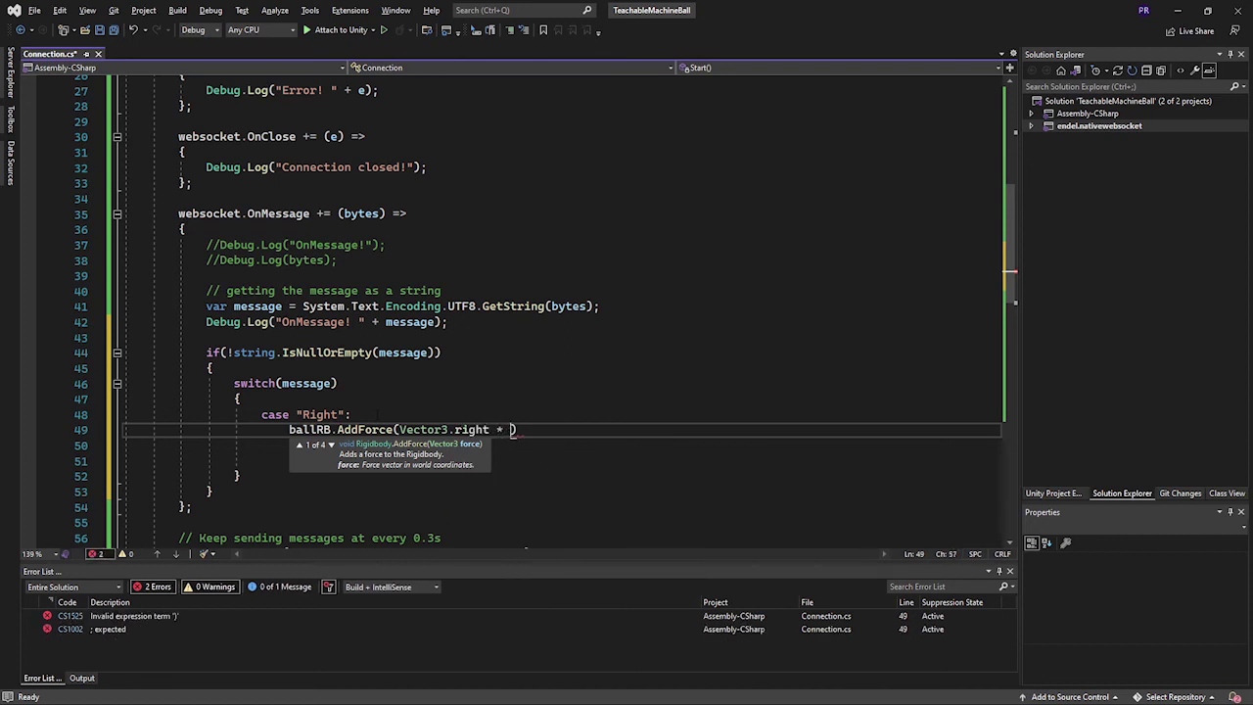
type(" 3);")
key("ctrl+s")
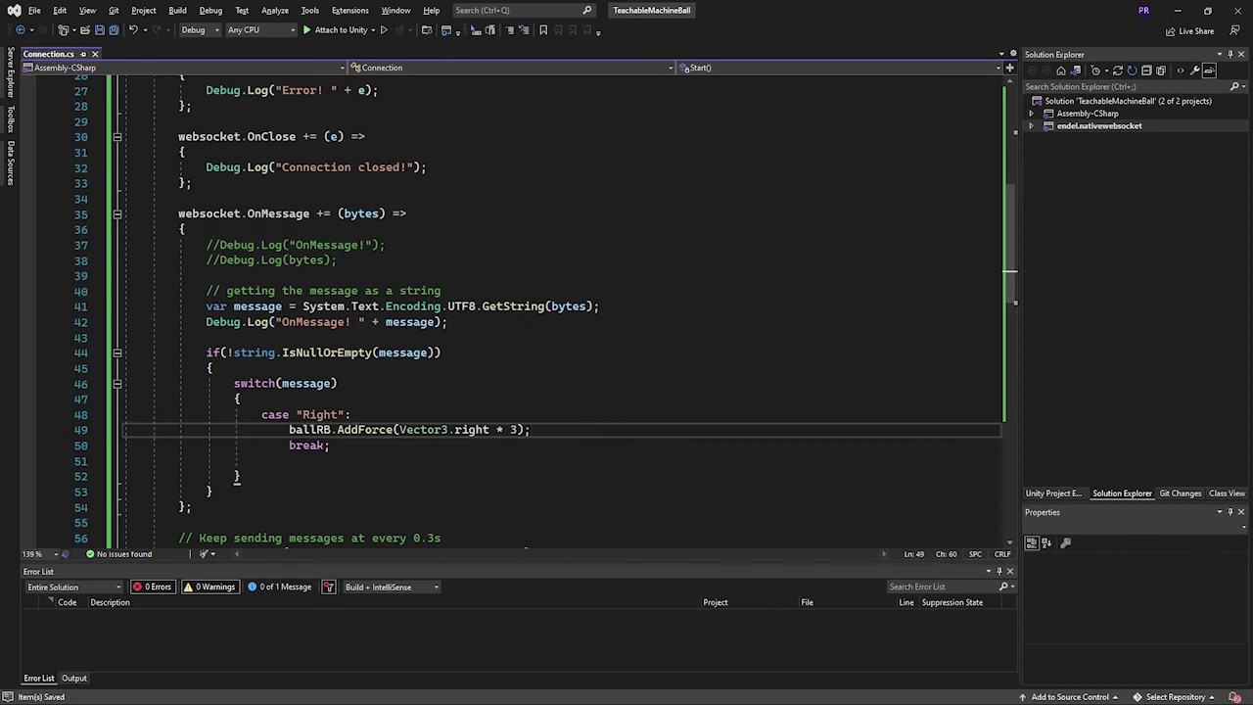
double_click(320, 414)
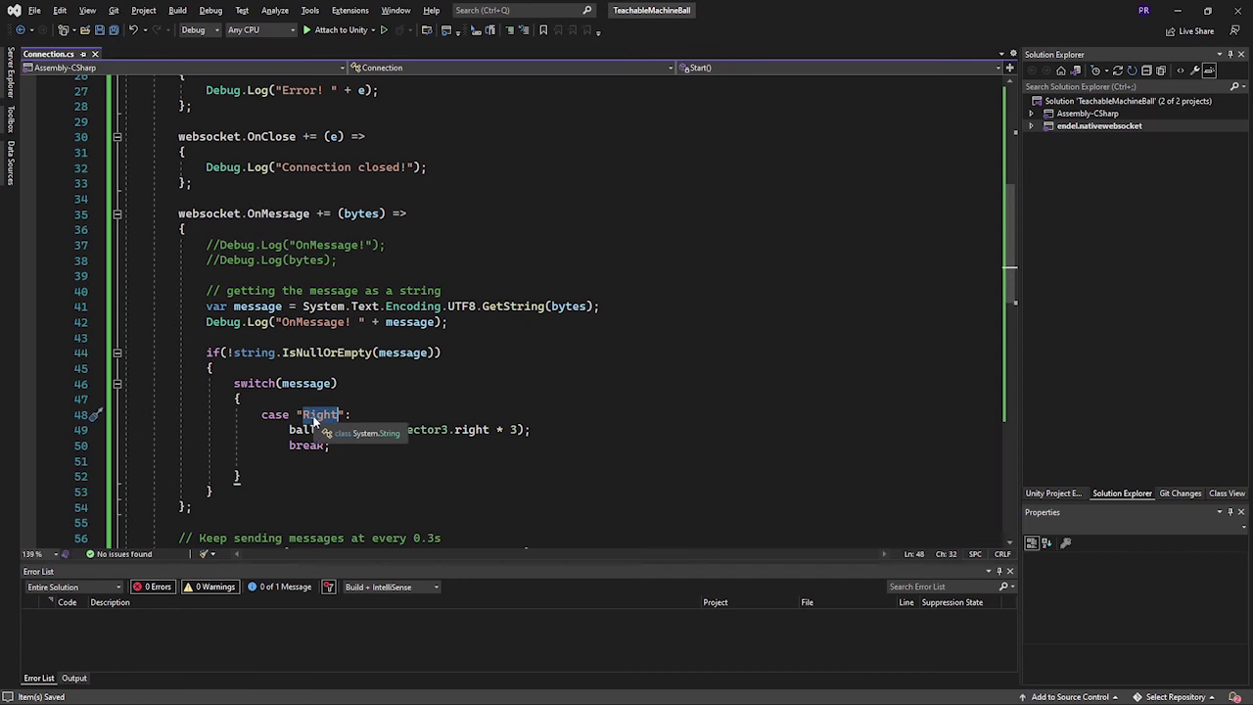
key("Down")
key("Down")
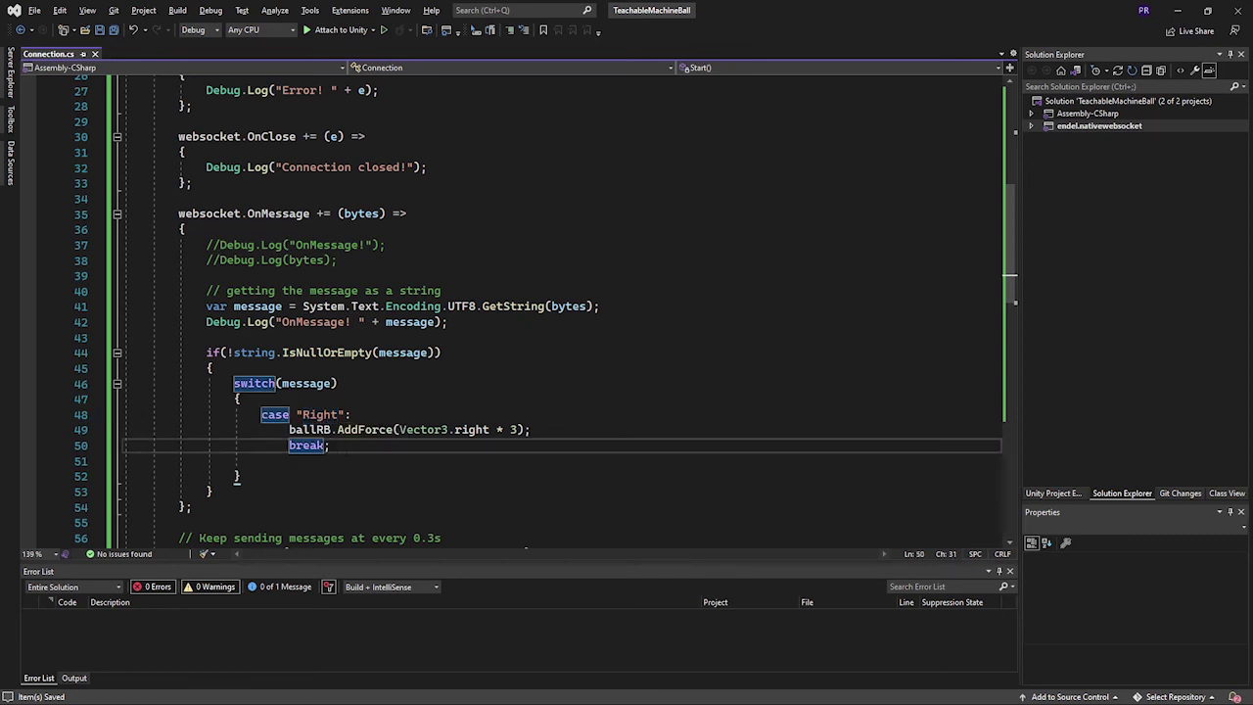
Paste copies of the Right case block below the original.
key("Return")
key("shift+Up")
key("shift+Up")
key("shift+Up")
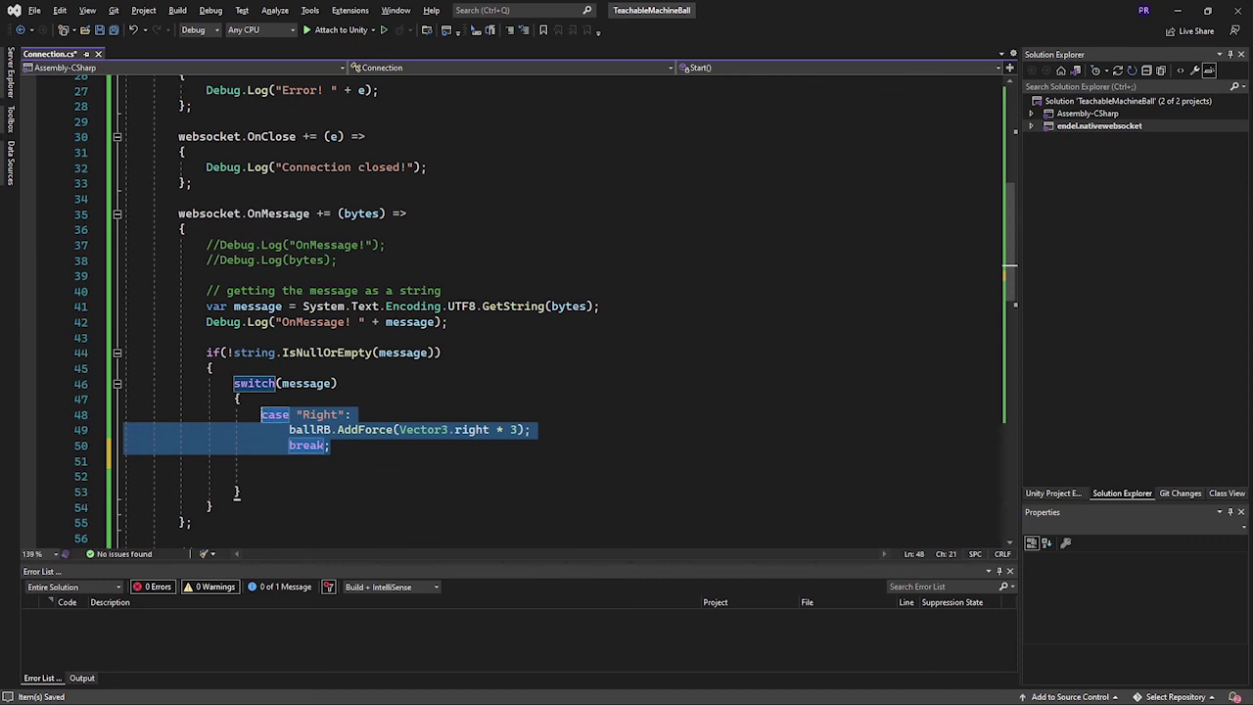
key("Right")
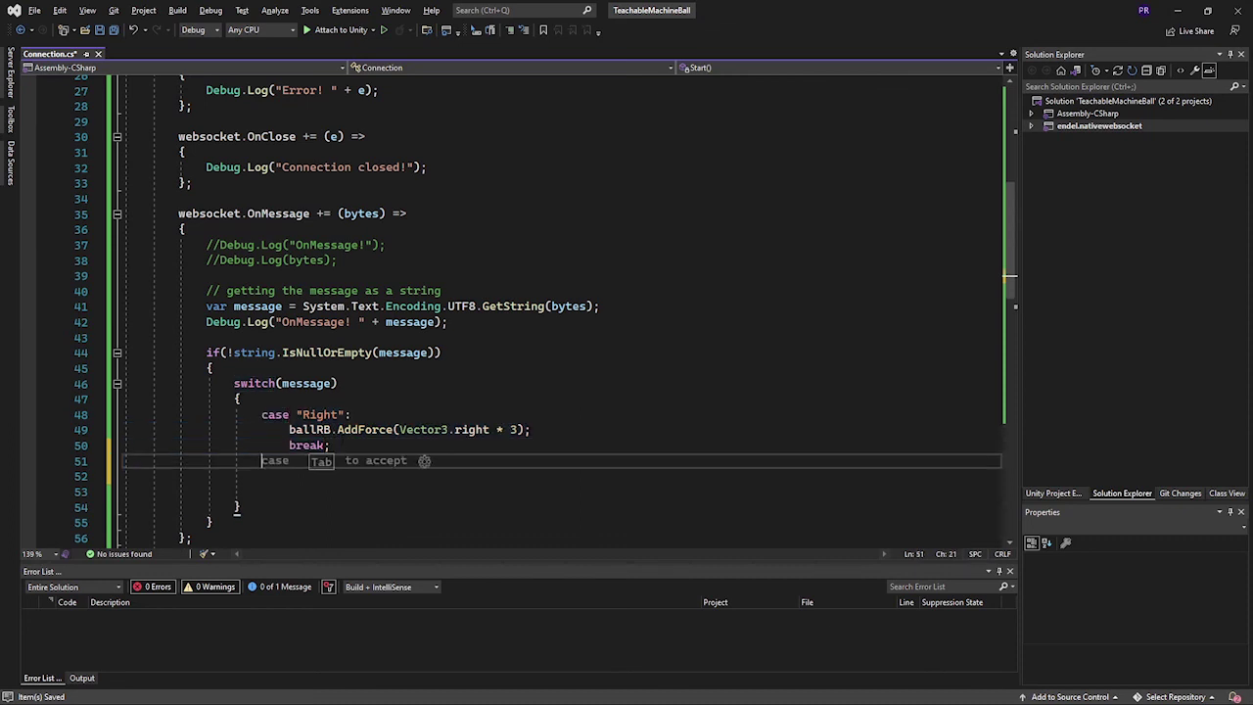
type("case \"Right\":                         ballRB.AddForce(Vector3.right * 3);                         break;")
type("case \"Right\":                         ballRB.AddForce(Vector3.right * 3);                         break;")
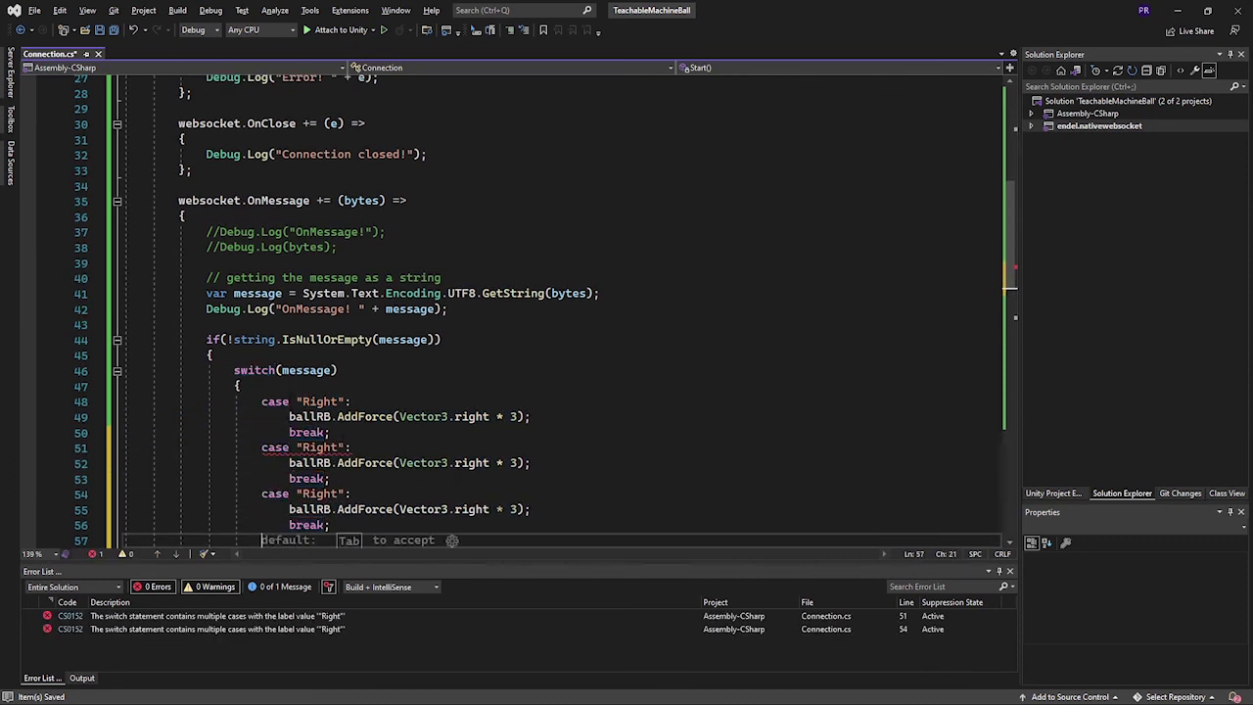
type("case \"Right\":                         ballRB.AddForce(Vector3.right * 3);                         break;")
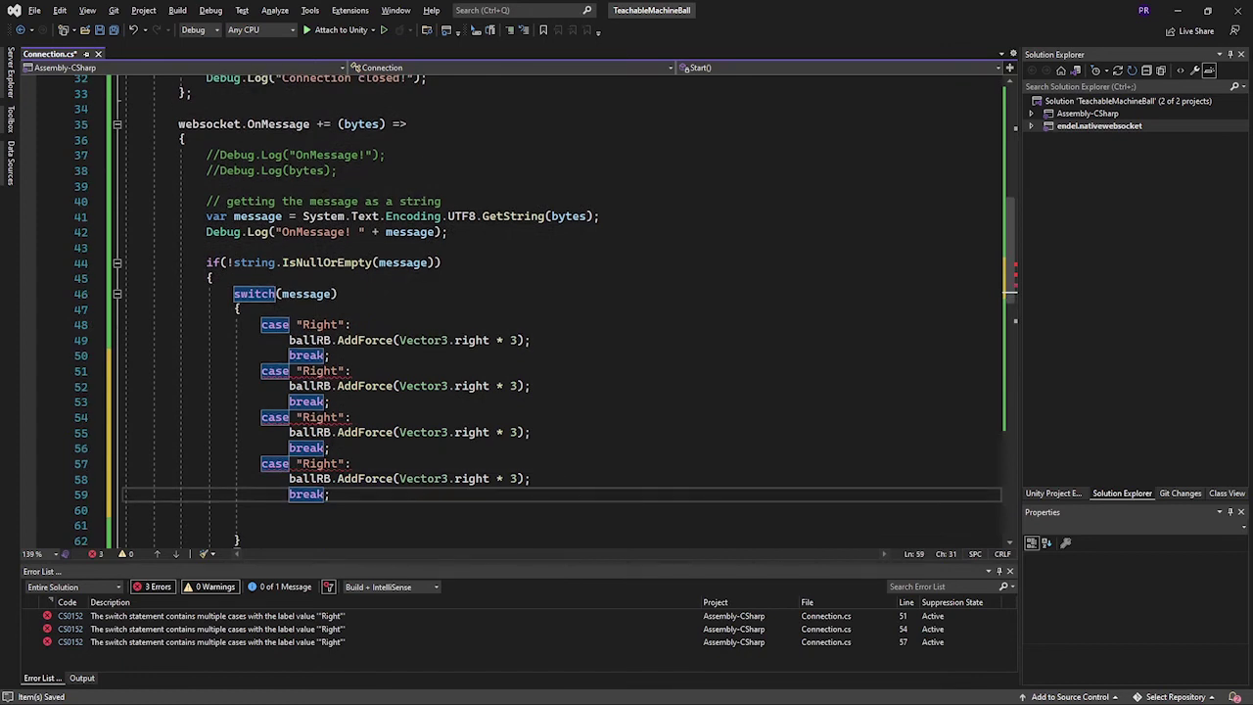
Turn the copies into a Left case using Vector3.left and a Forward case using Vector3.forward.
double_click(321, 371)
type("Left")
double_click(460, 387)
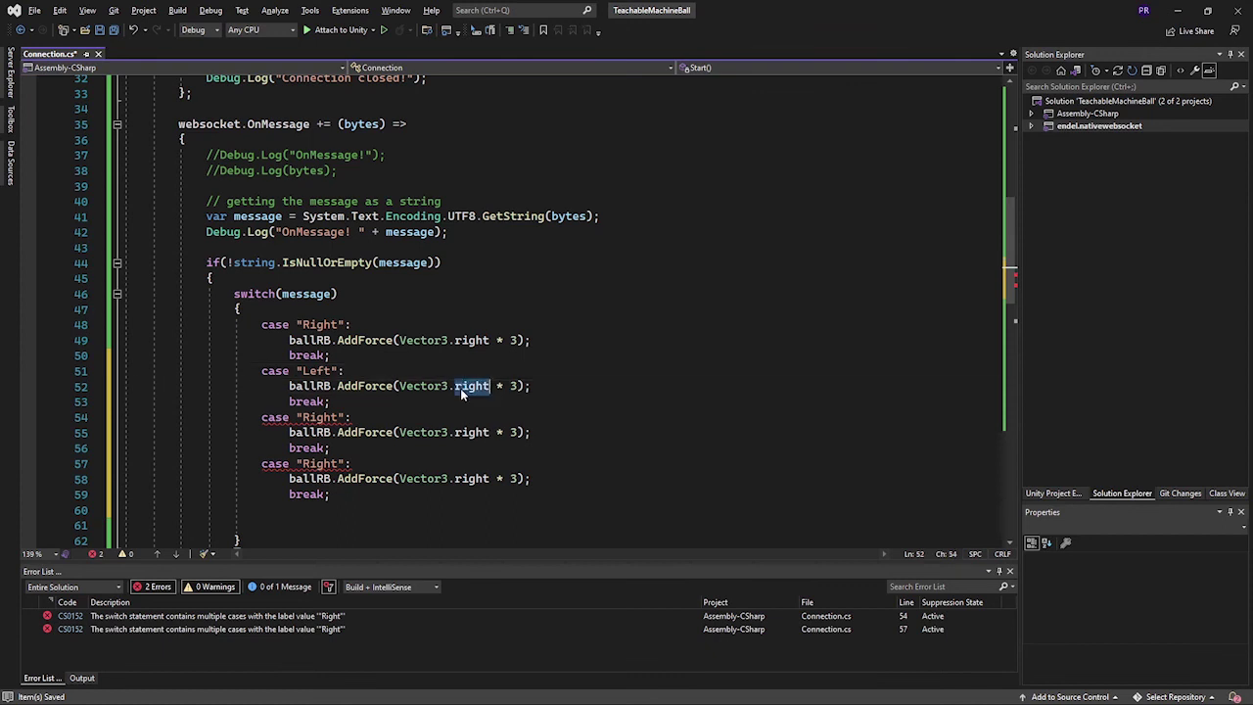
type("left")
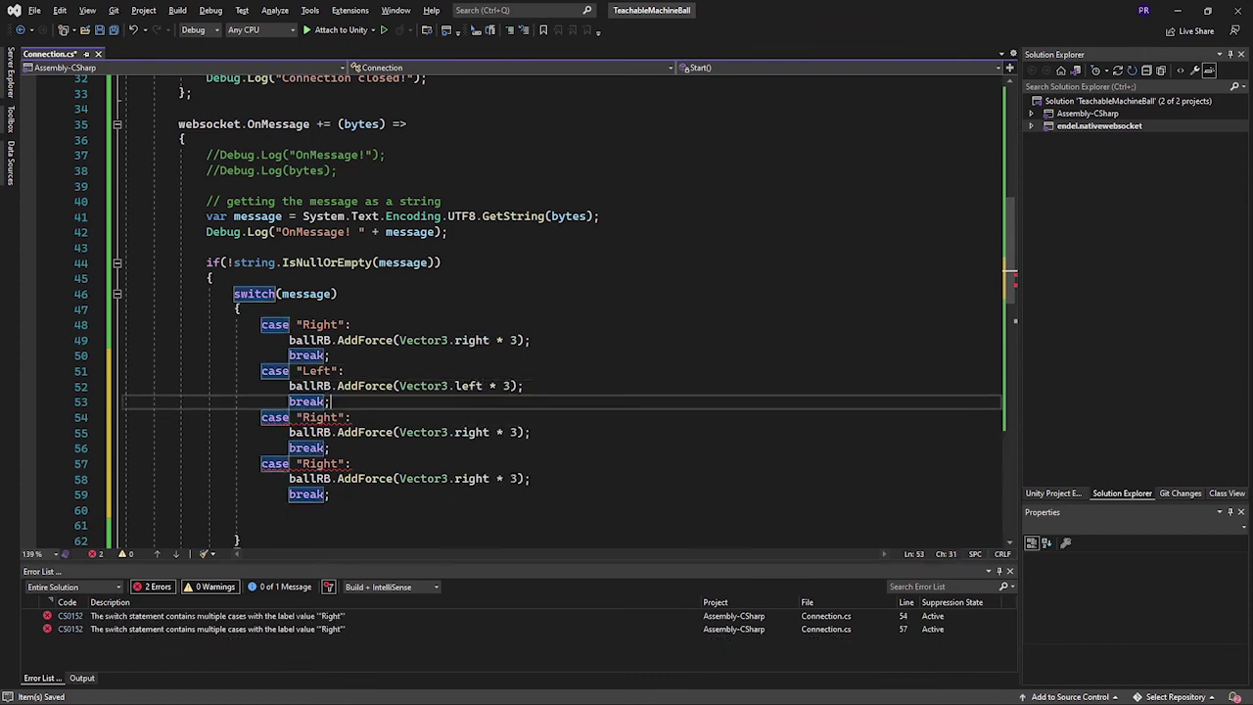
double_click(321, 419)
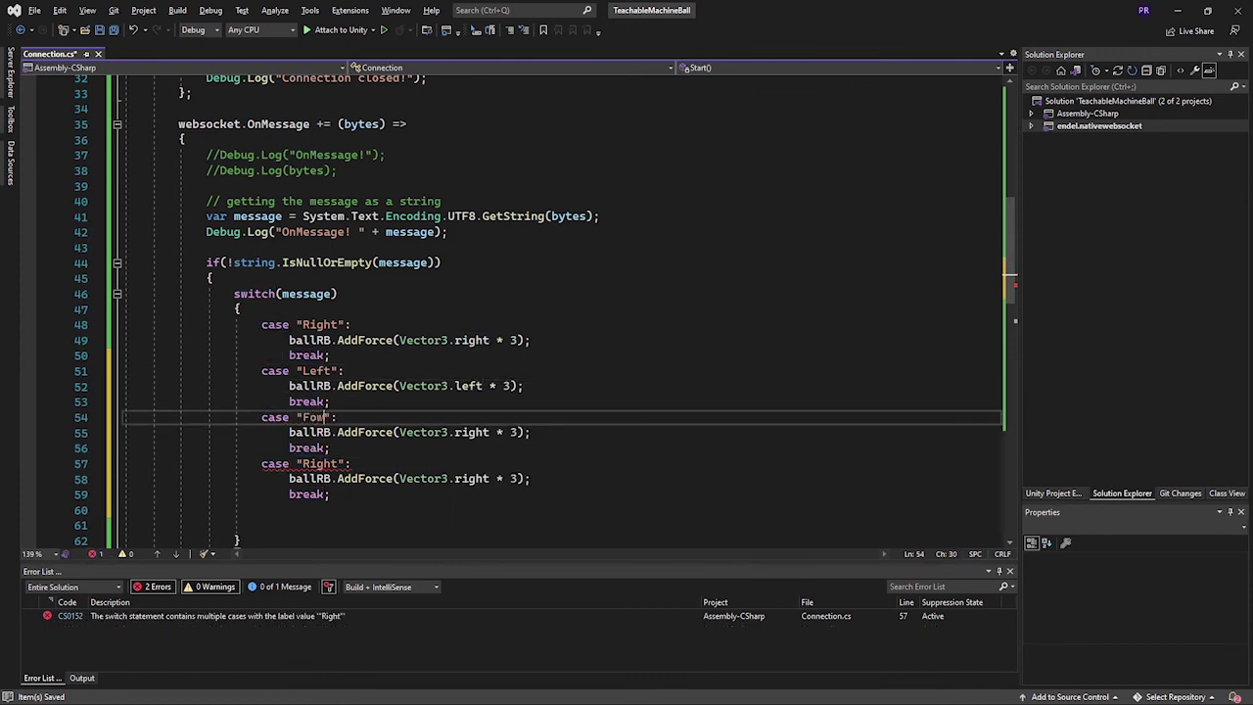
type("ard")
double_click(465, 433)
type("f")
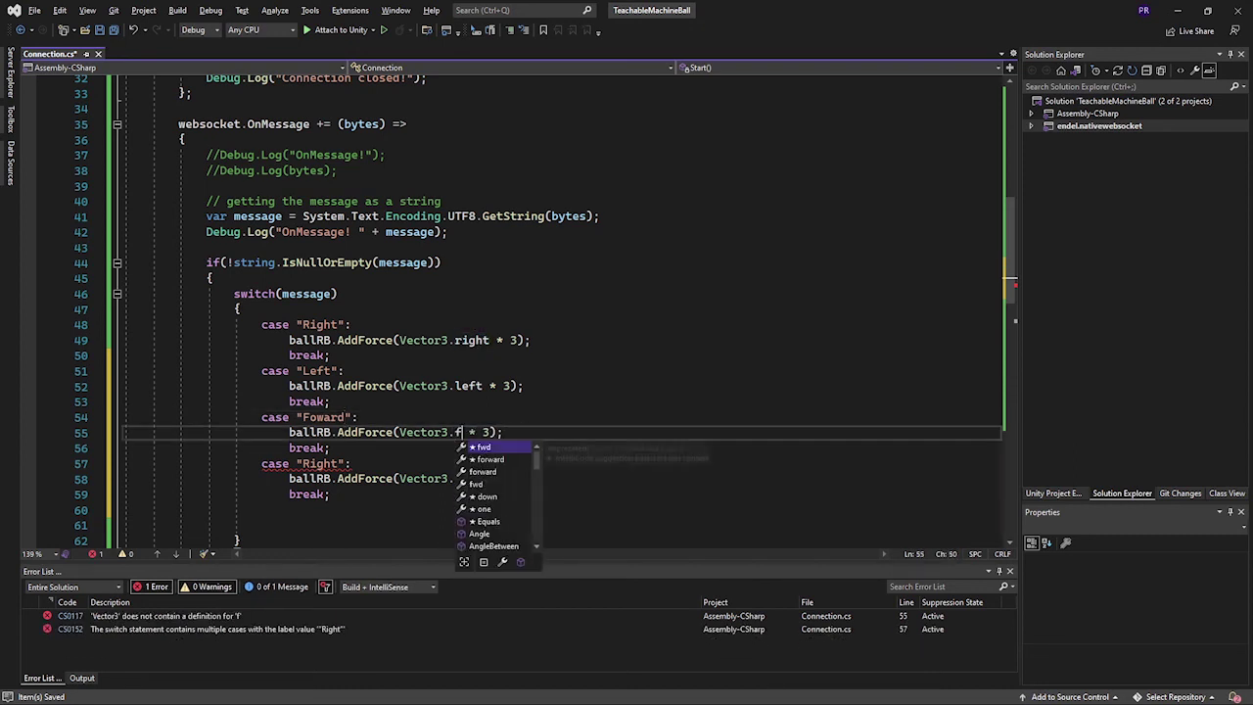
key("Down")
key("Tab")
Make the fourth case a Back case pushing along Vector3.back.
scroll(315, 371, "down", 1)
left_click(315, 371)
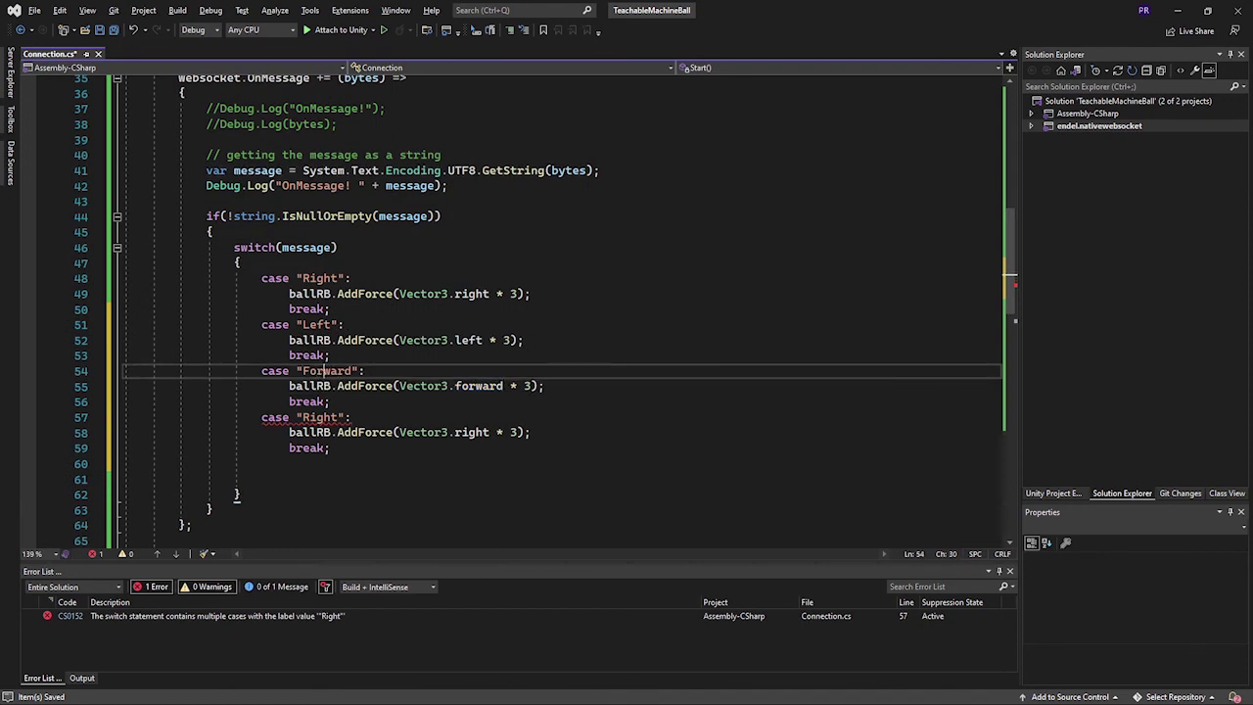
left_click(345, 432)
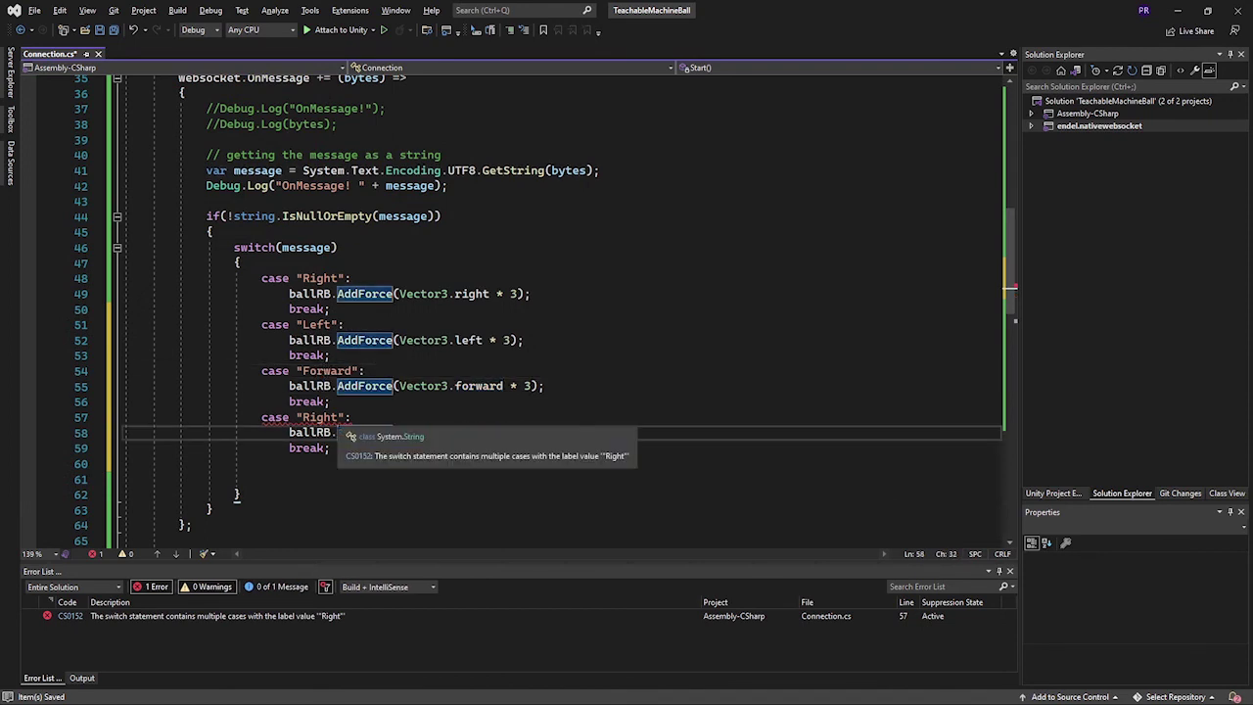
double_click(318, 418)
type("Back")
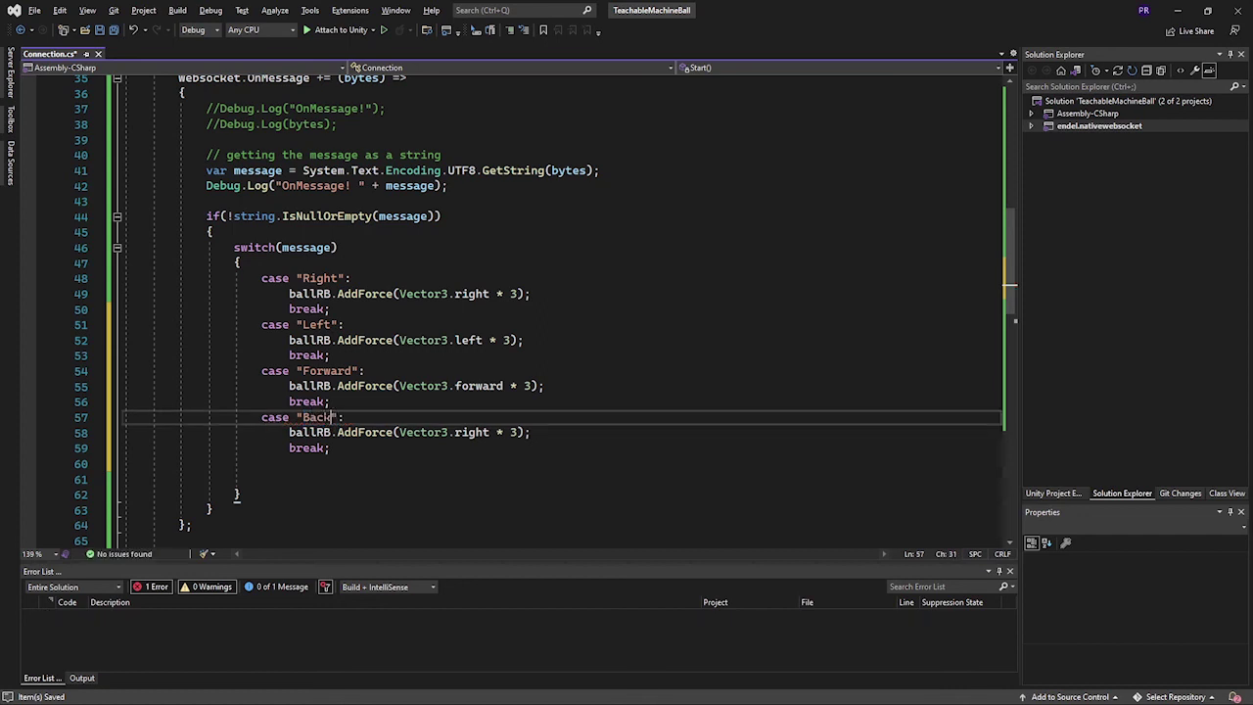
double_click(471, 432)
type("back")
key("Escape")
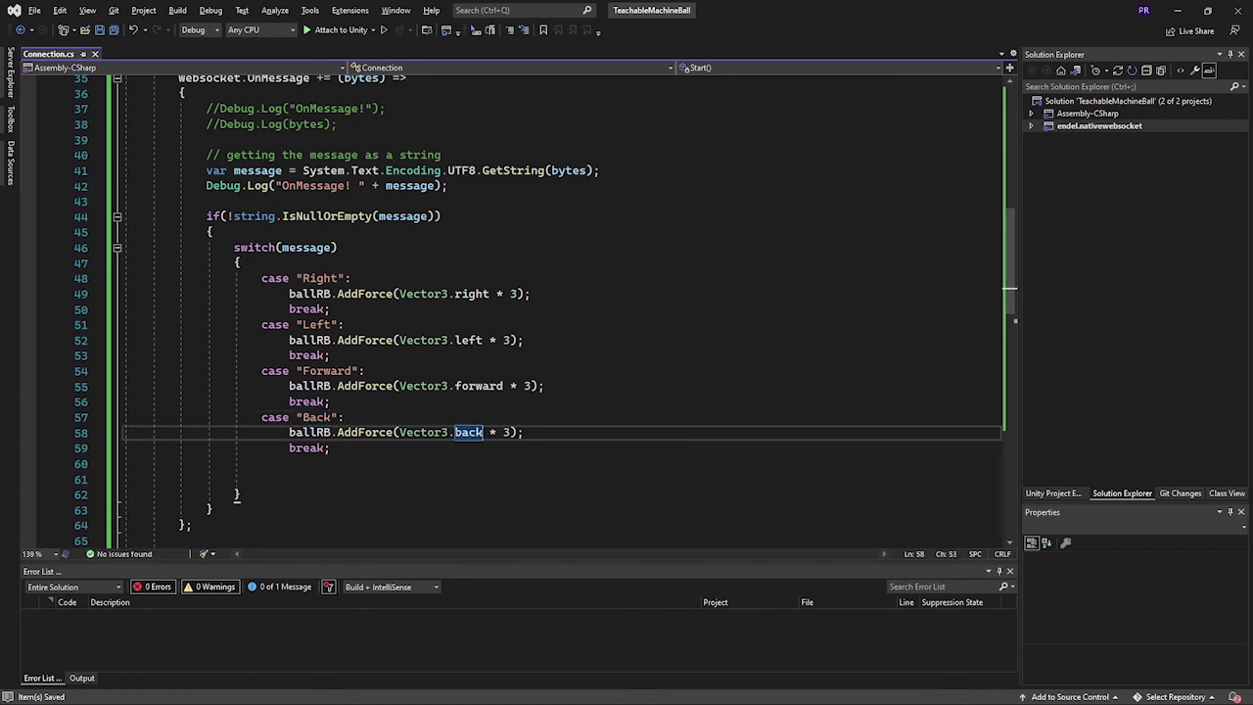
Start a 'default:' label after the last case.
key("Down")
key("Return")
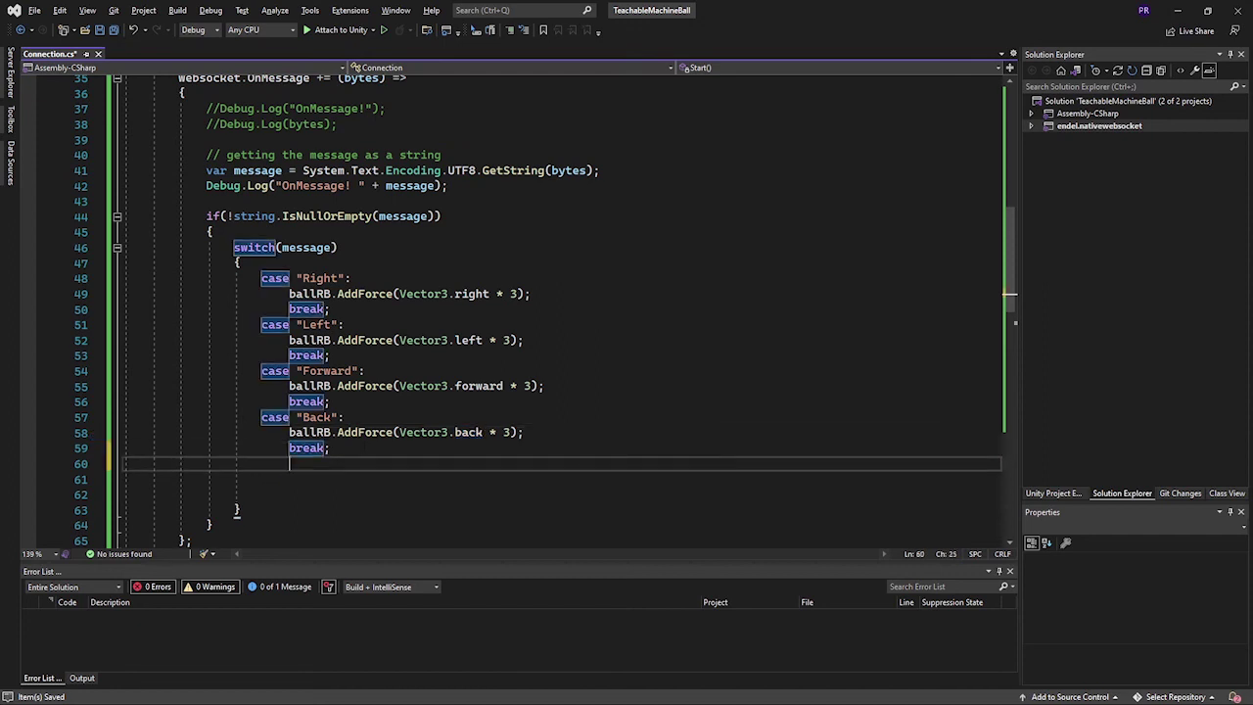
key("BackSpace")
key("Tab")
key("Return")
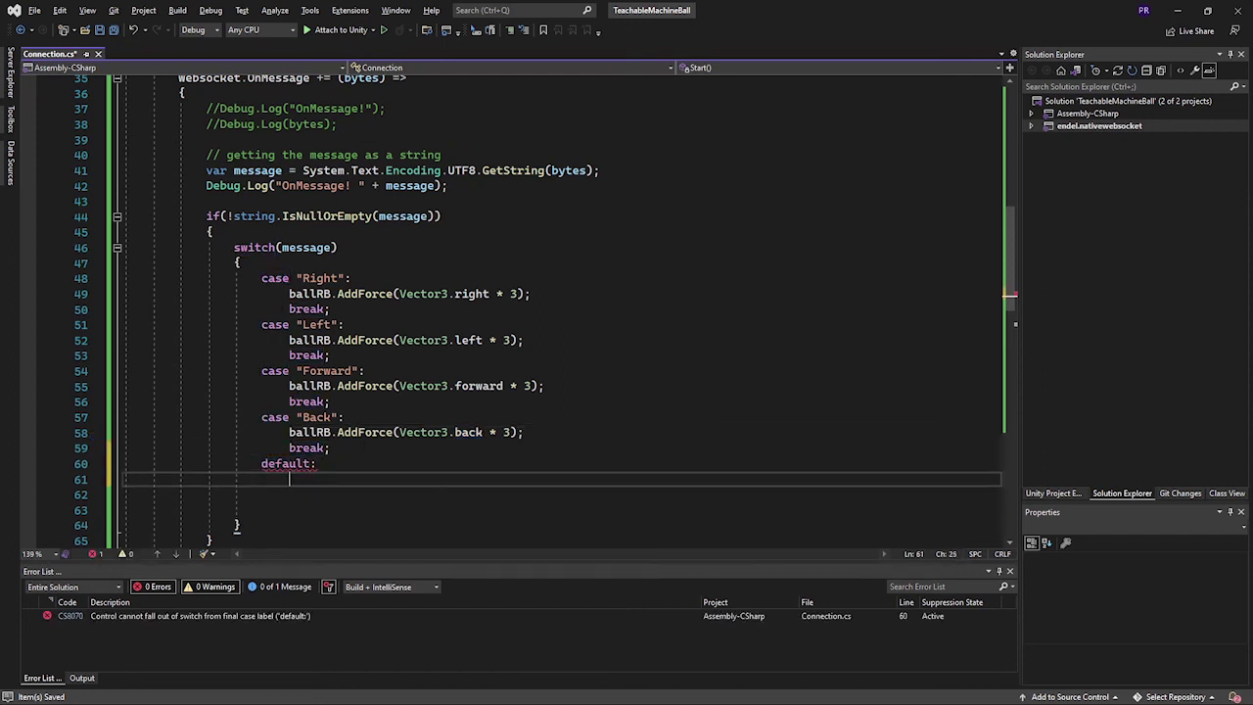
In the default case, add Debug.Log("Neutral detected"); followed by break;.
type("Debug.Lo*(")
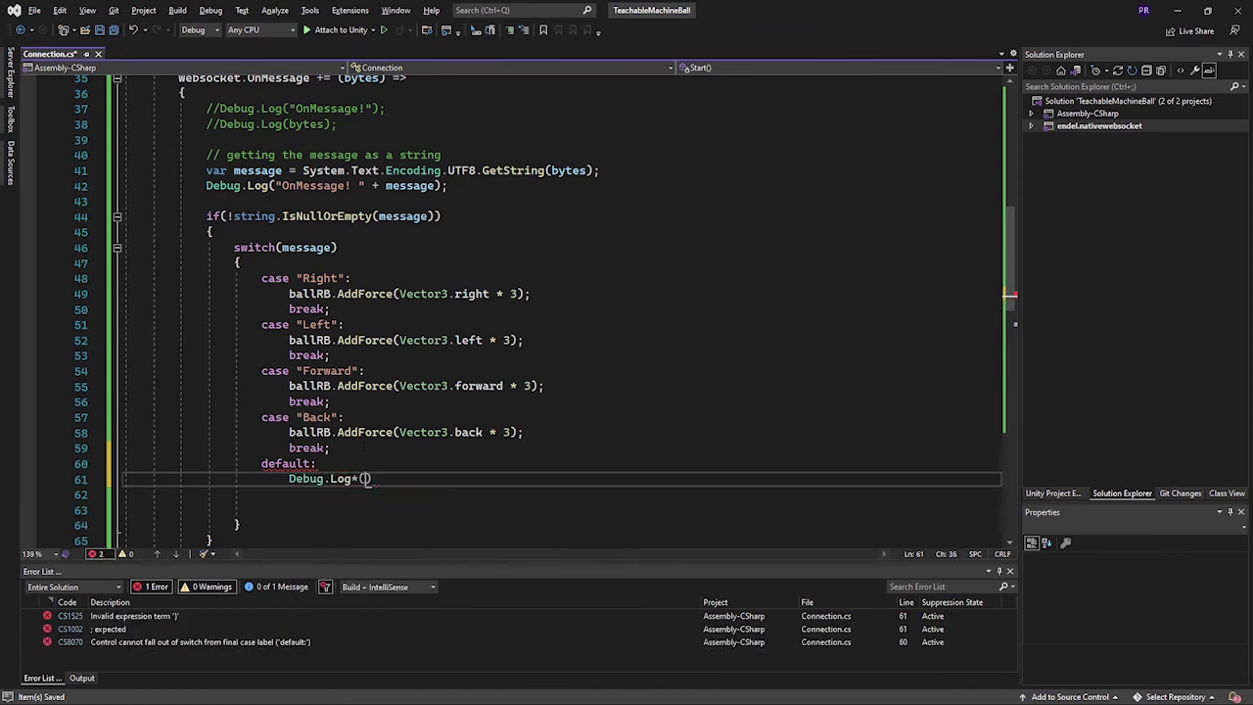
type("\"")
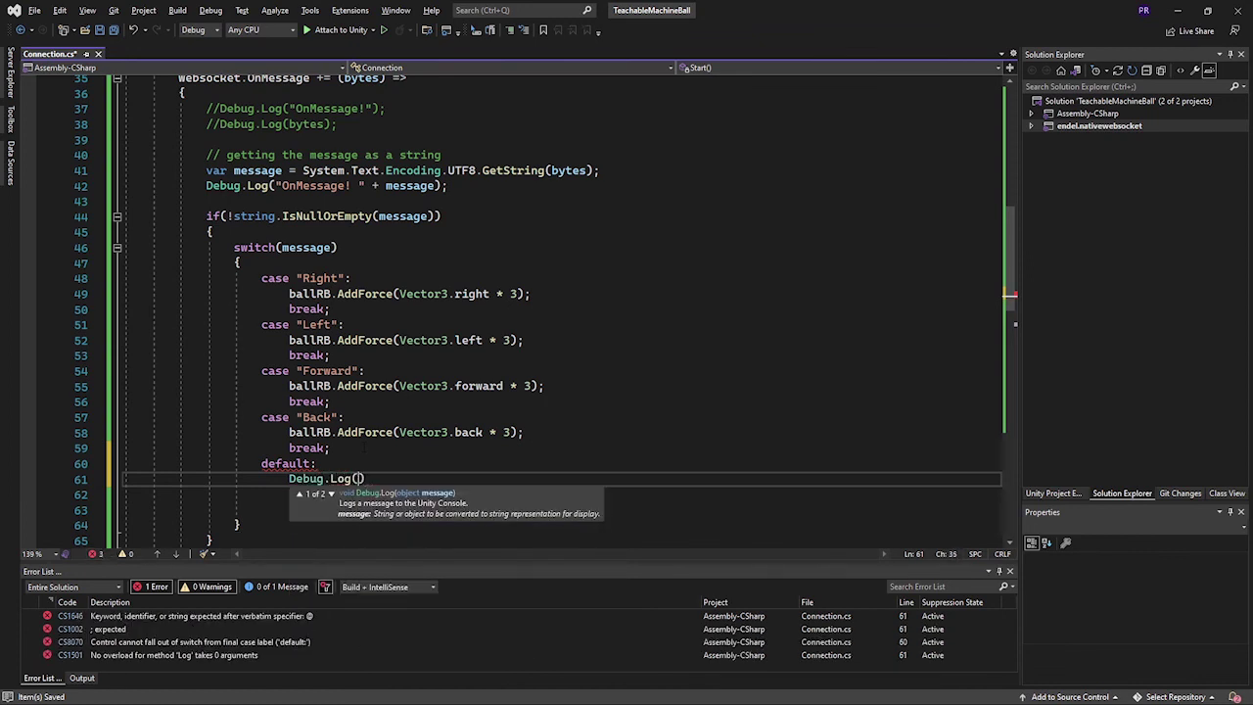
type("Neutral detected")
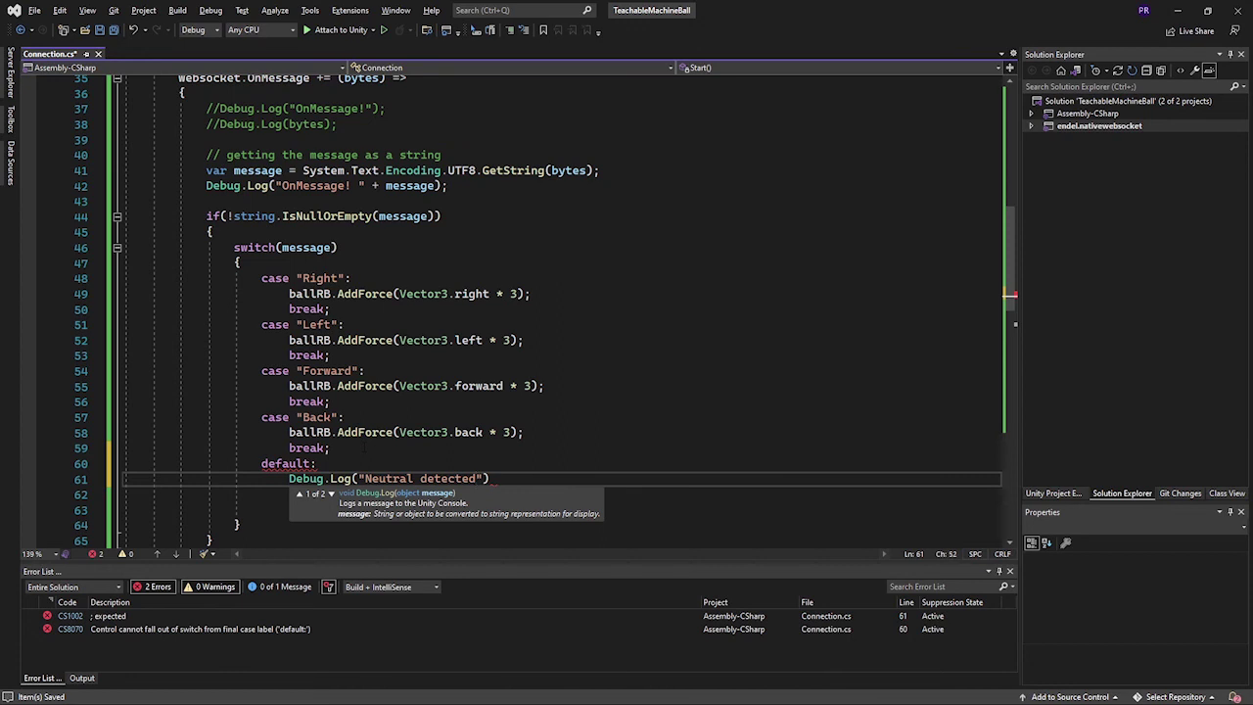
type("\");")
key("Return")
type("break;")
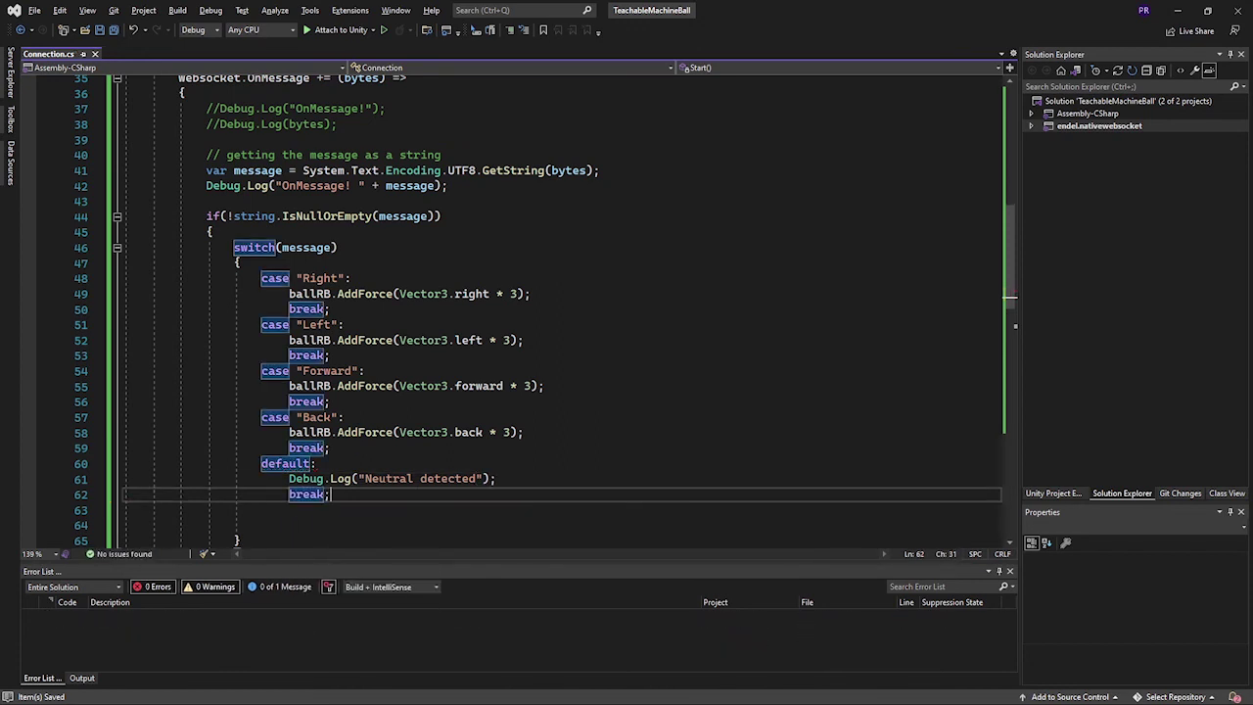
Delete the extra blank lines below the switch statement.
scroll(544, 311, "down", 1)
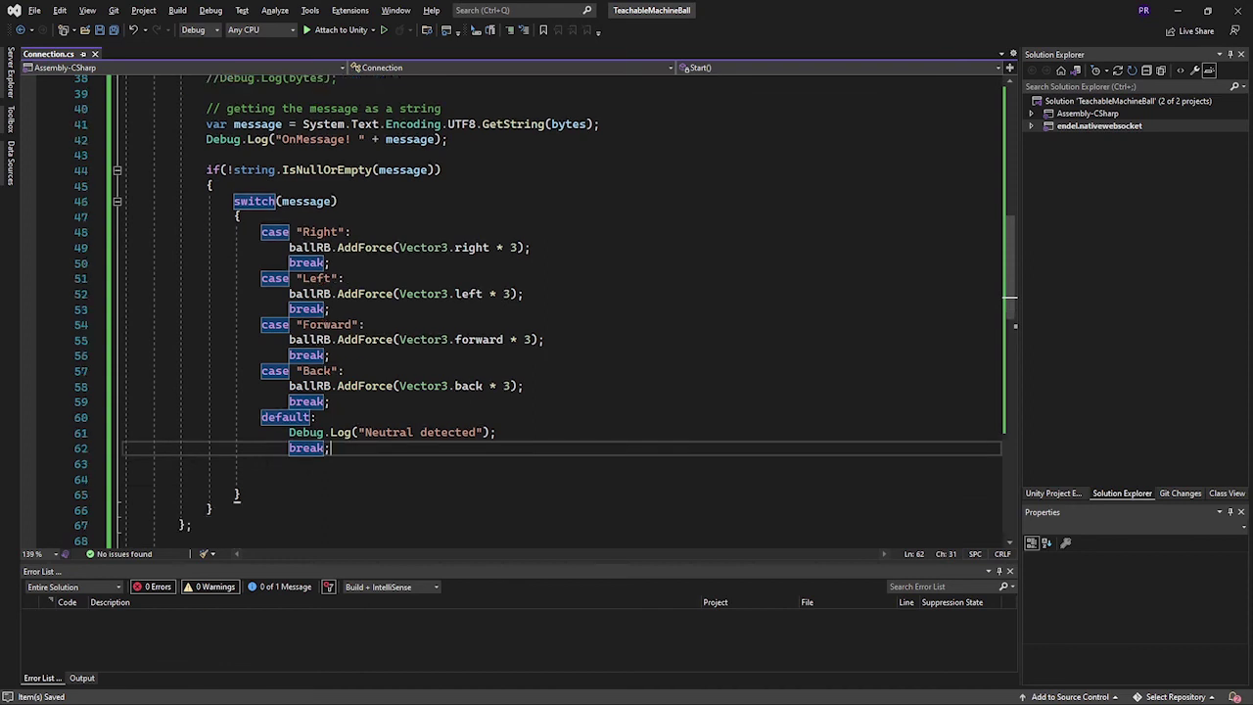
key("Delete")
key("Delete")
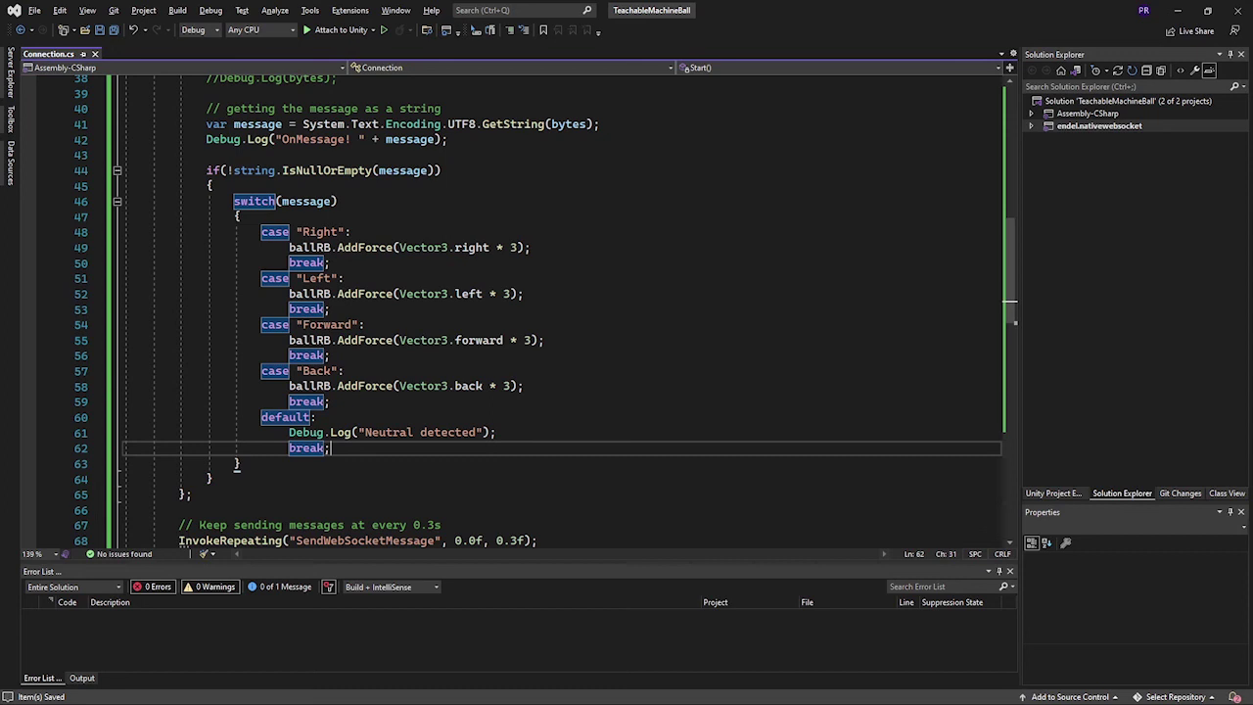
scroll(544, 311, "up", 1)
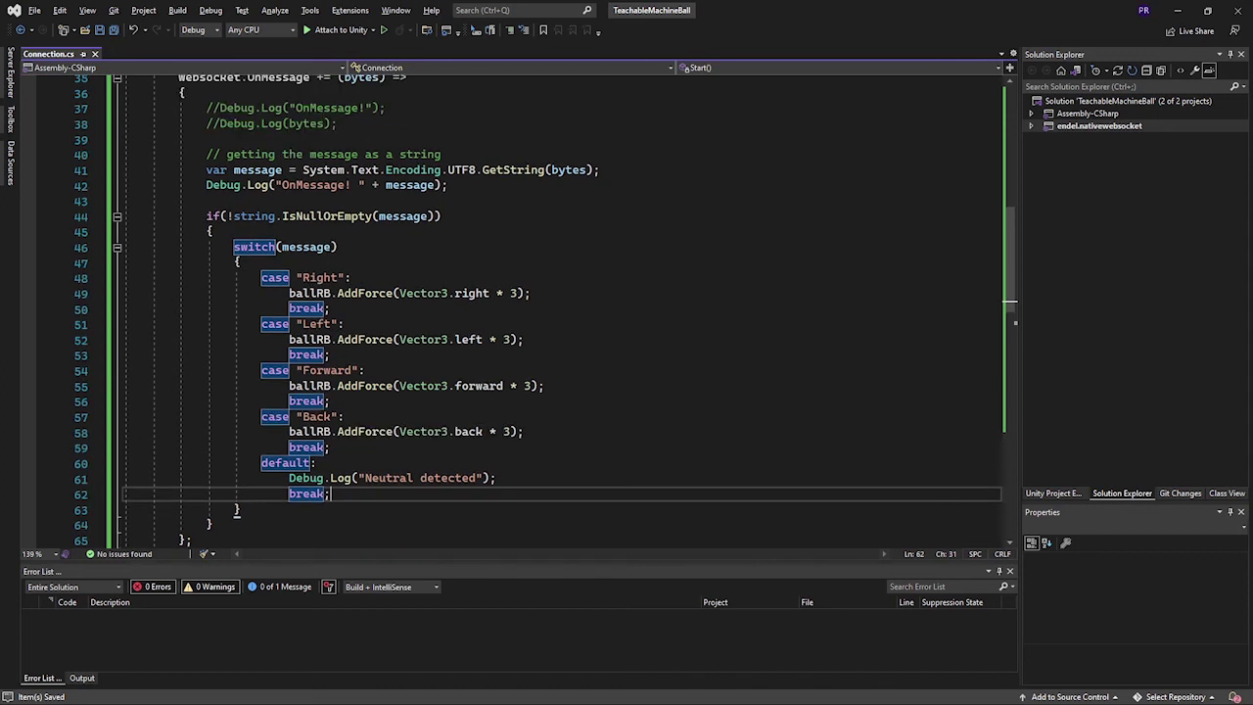
left_click(331, 293)
scroll(545, 312, "up", 6)
Delete the unused ball GameObject field, keeping only ballRB, and minimize Visual Studio.
scroll(545, 311, "up", 5)
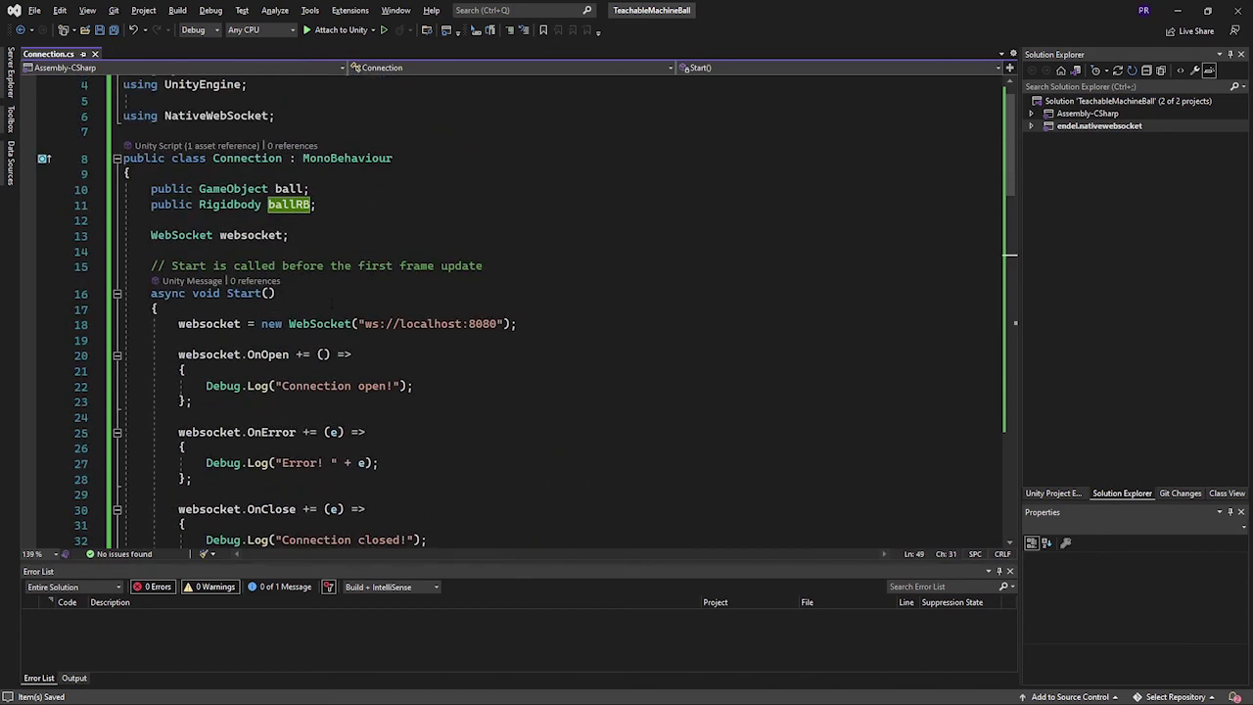
left_click_drag(310, 232, 124, 217)
key("BackSpace")
key("BackSpace")
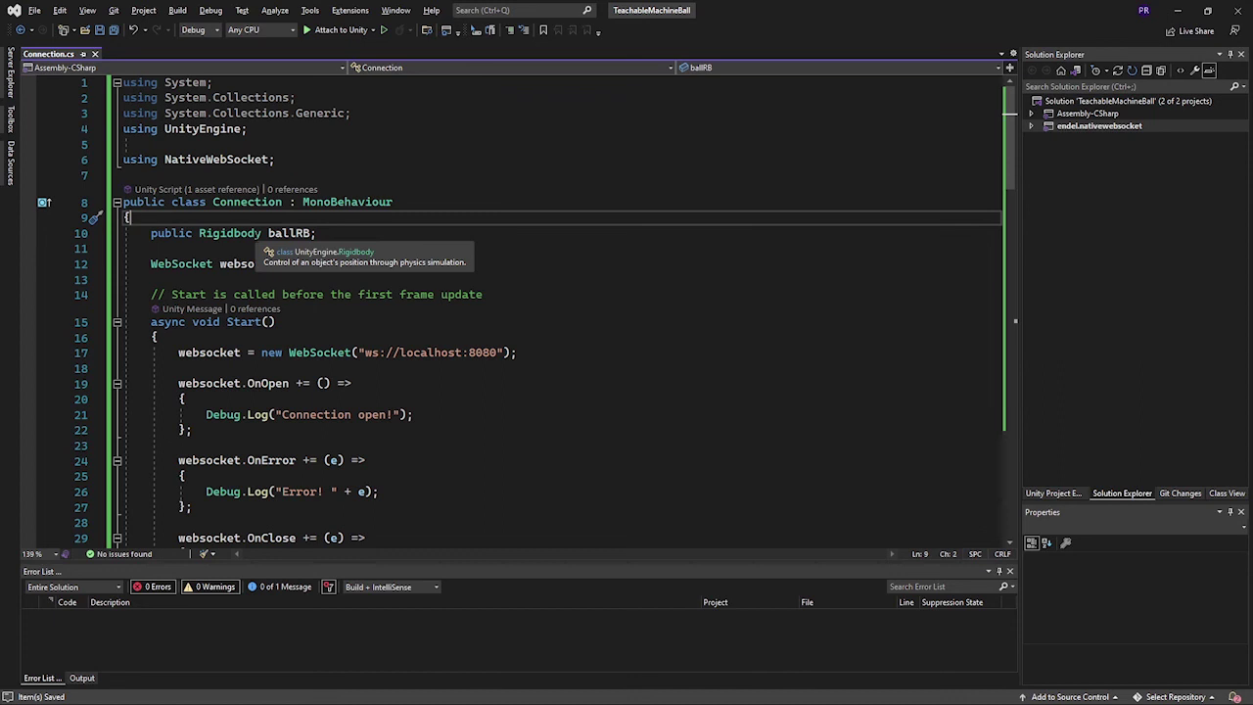
left_click(310, 233)
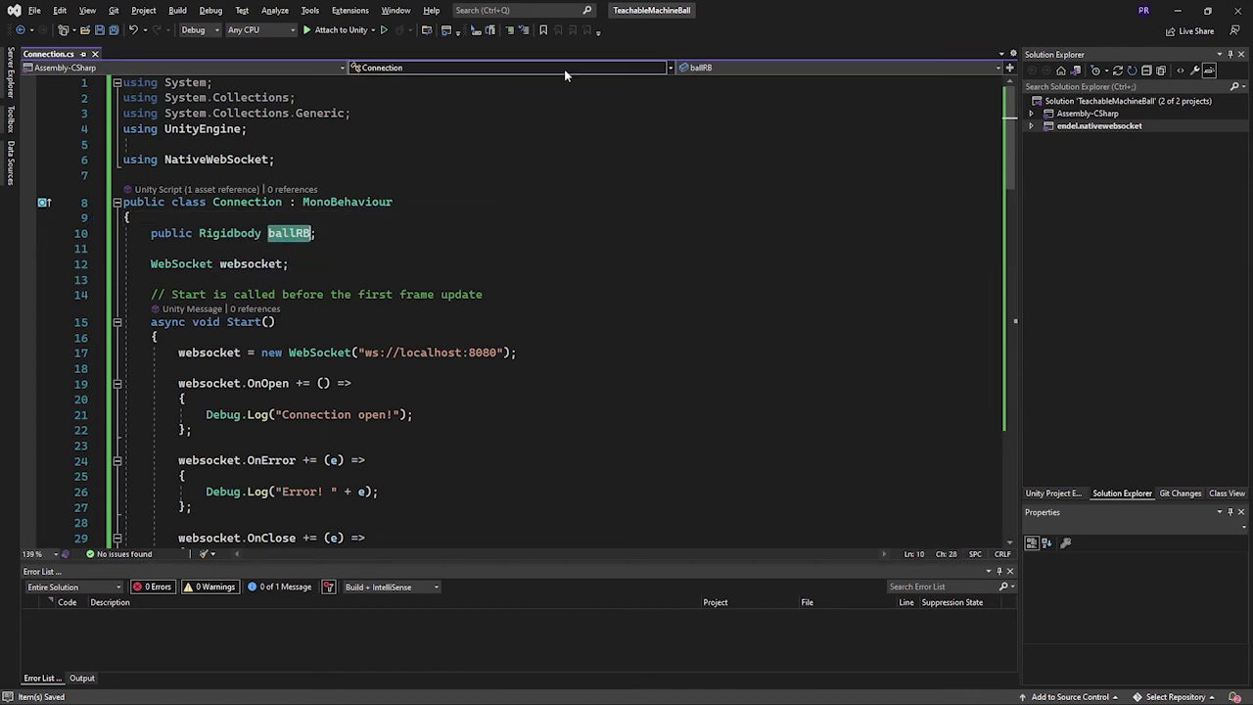
left_click(1177, 9)
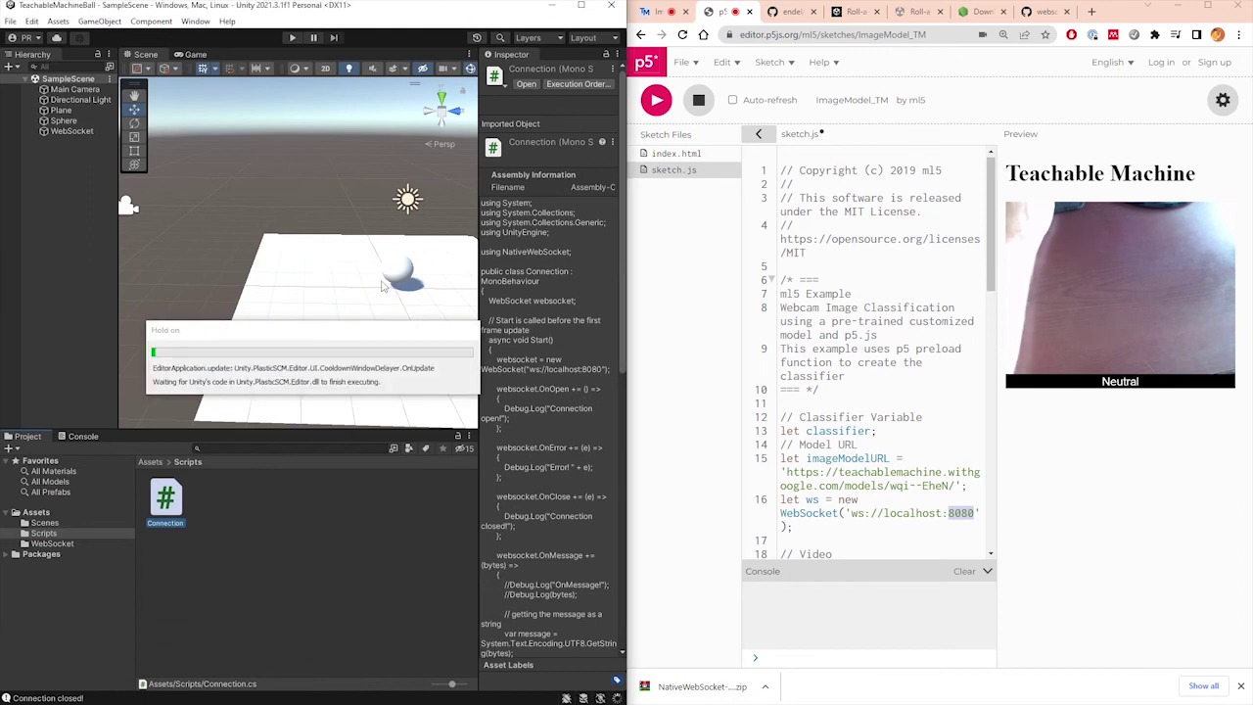
Maximize Unity and assign the Sphere to the WebSocket Connection script's Ball RB field.
left_click(580, 6)
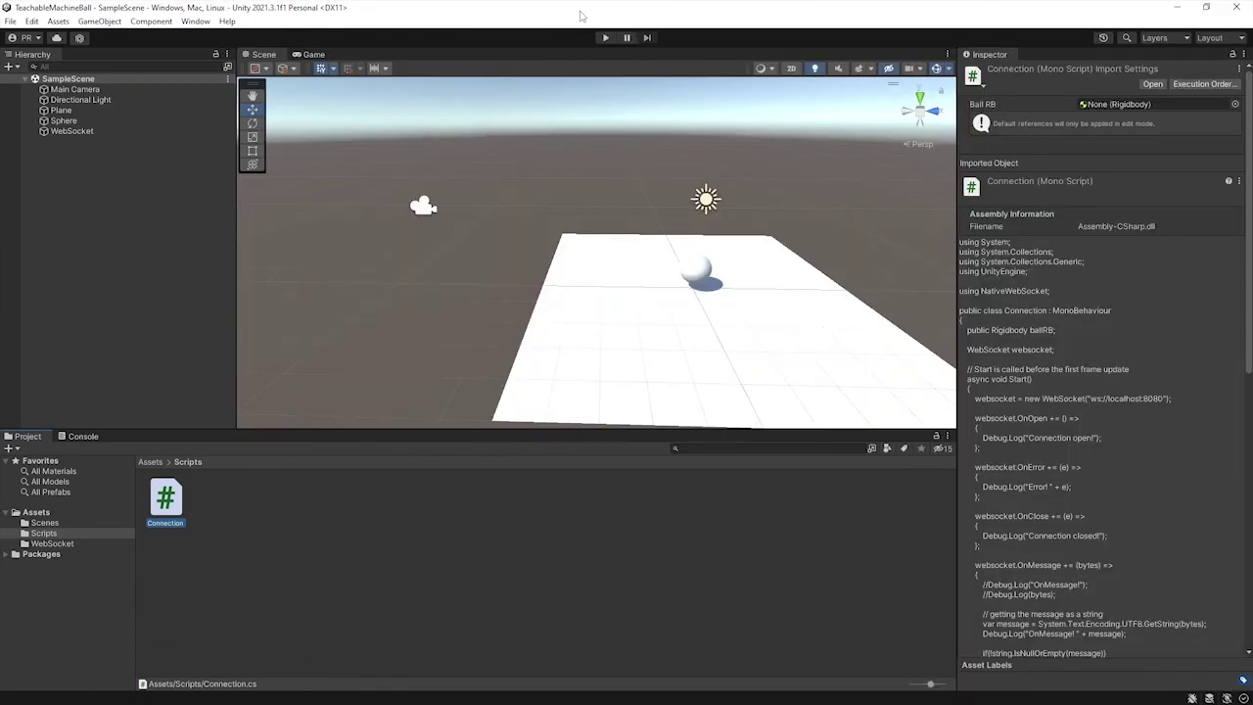
left_click(84, 133)
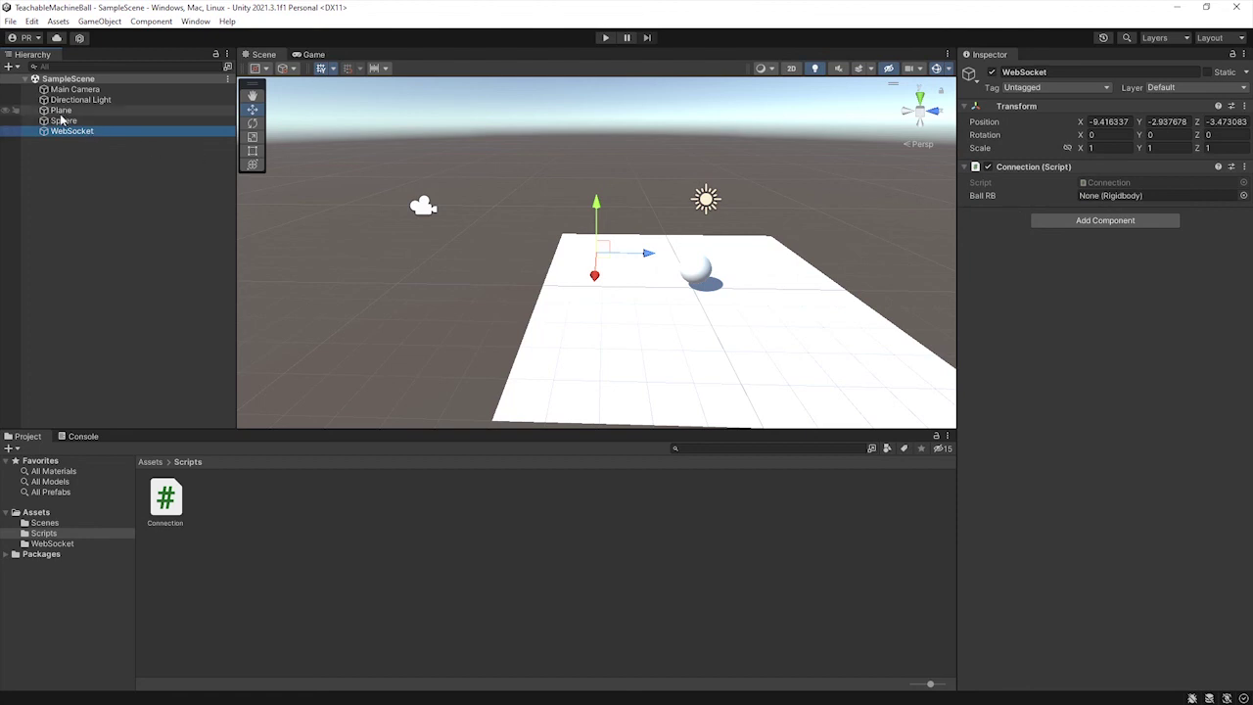
left_click_drag(61, 120, 1142, 201)
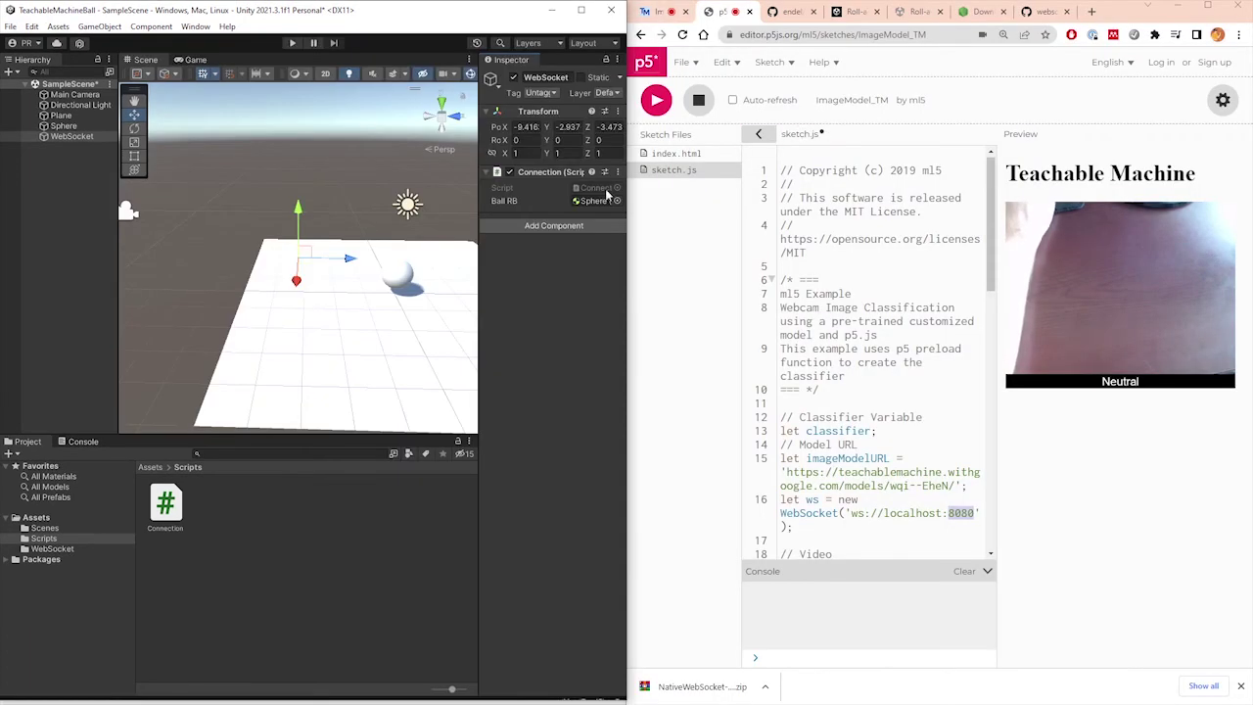
Play the scene twice and watch the Console log Foward and Neutral detected messages.
left_click(293, 44)
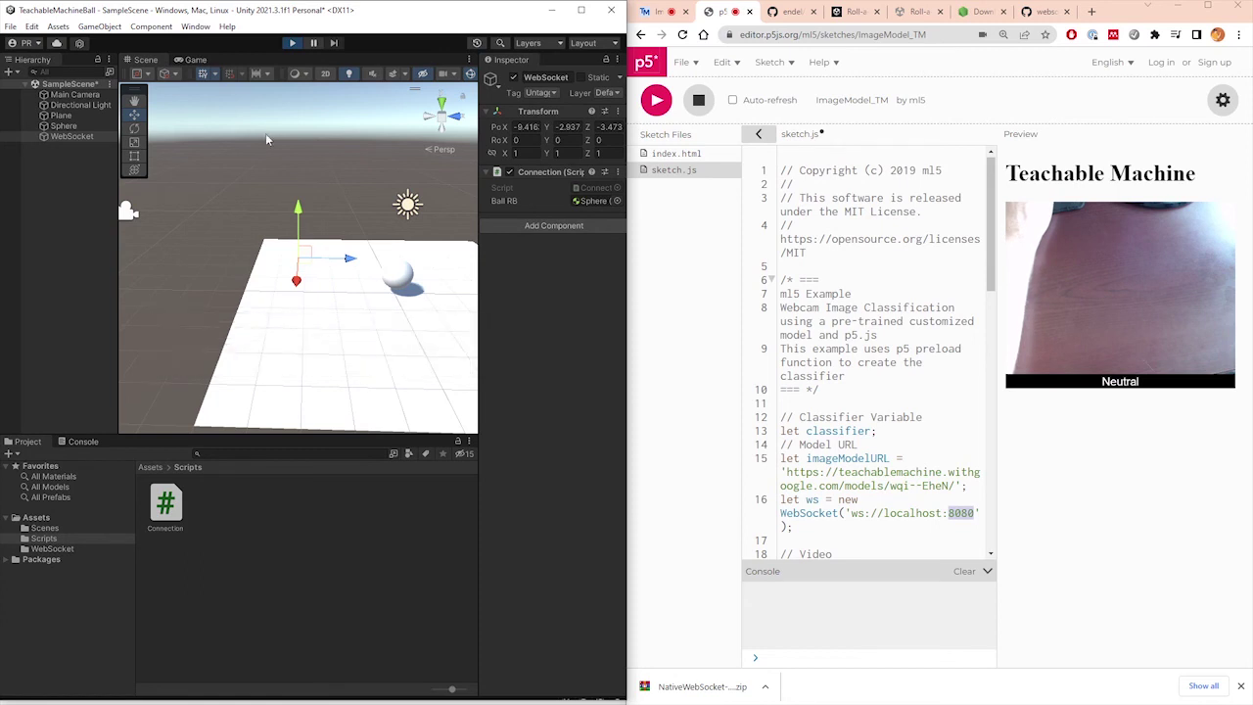
left_click(85, 441)
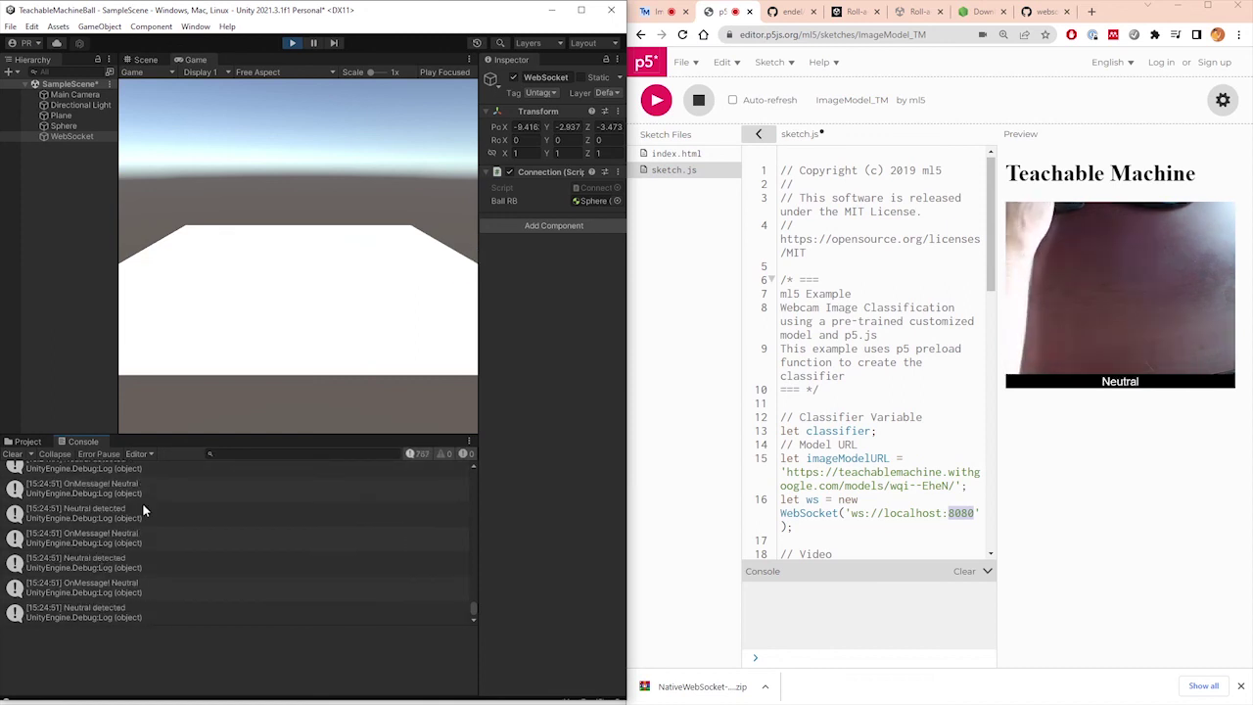
left_click(292, 44)
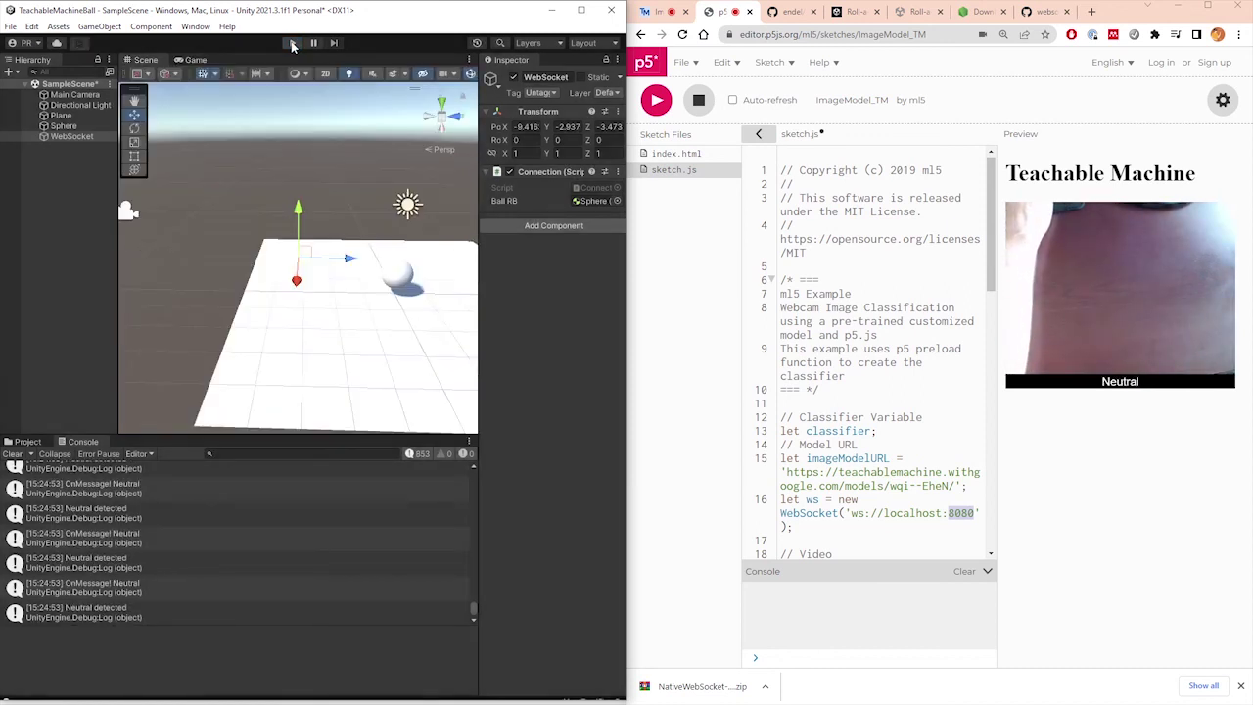
left_click(292, 44)
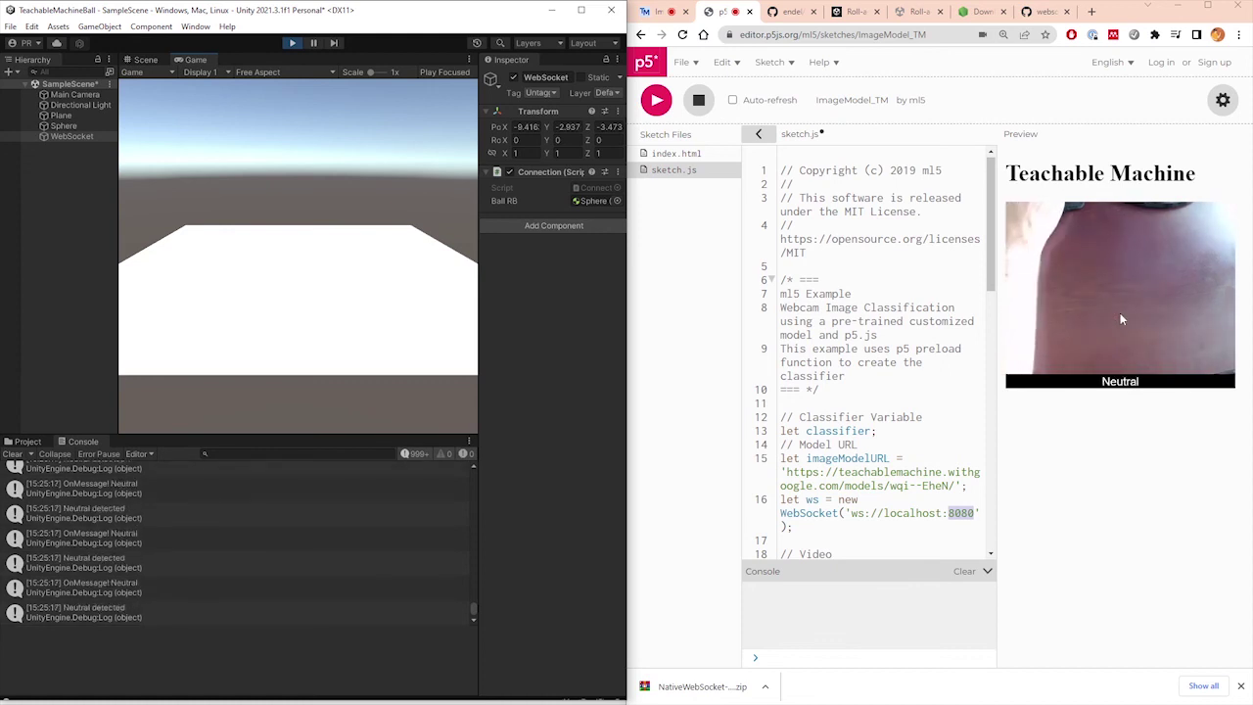
left_click(288, 44)
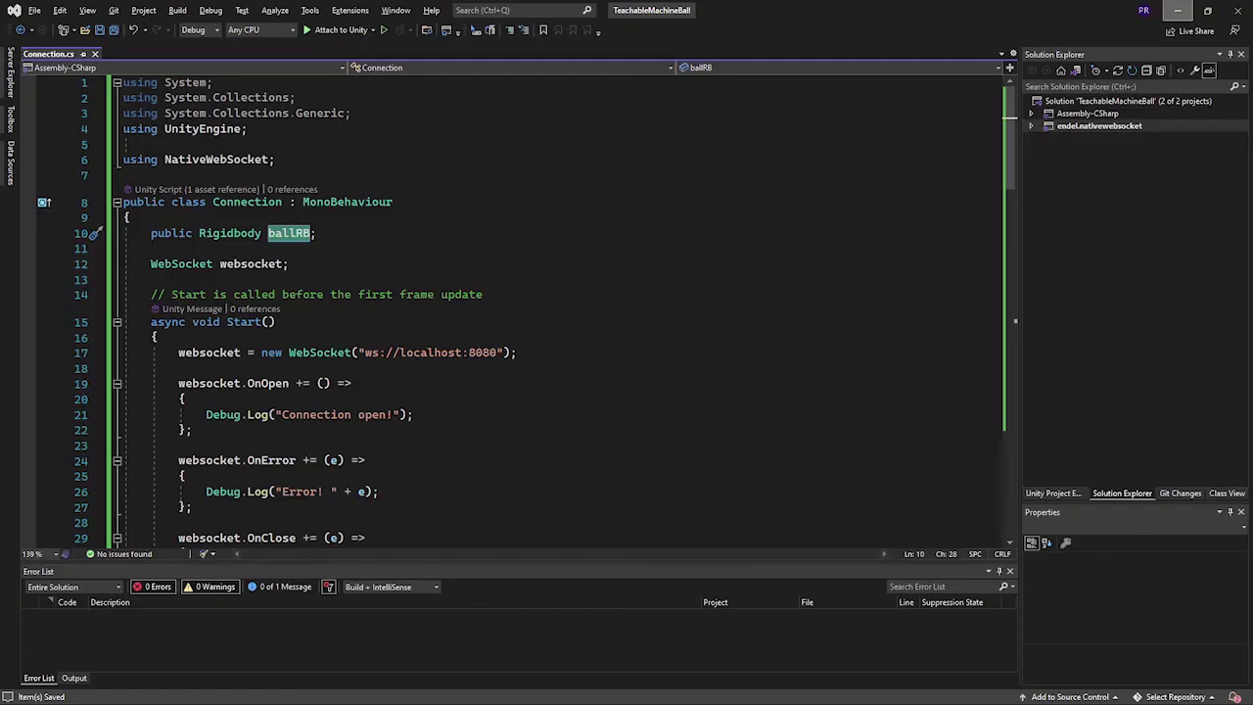
Change the switch's Forward case label to Foward in Connection.cs and save it.
scroll(548, 303, "down", 5)
scroll(549, 303, "down", 3)
scroll(548, 303, "down", 3)
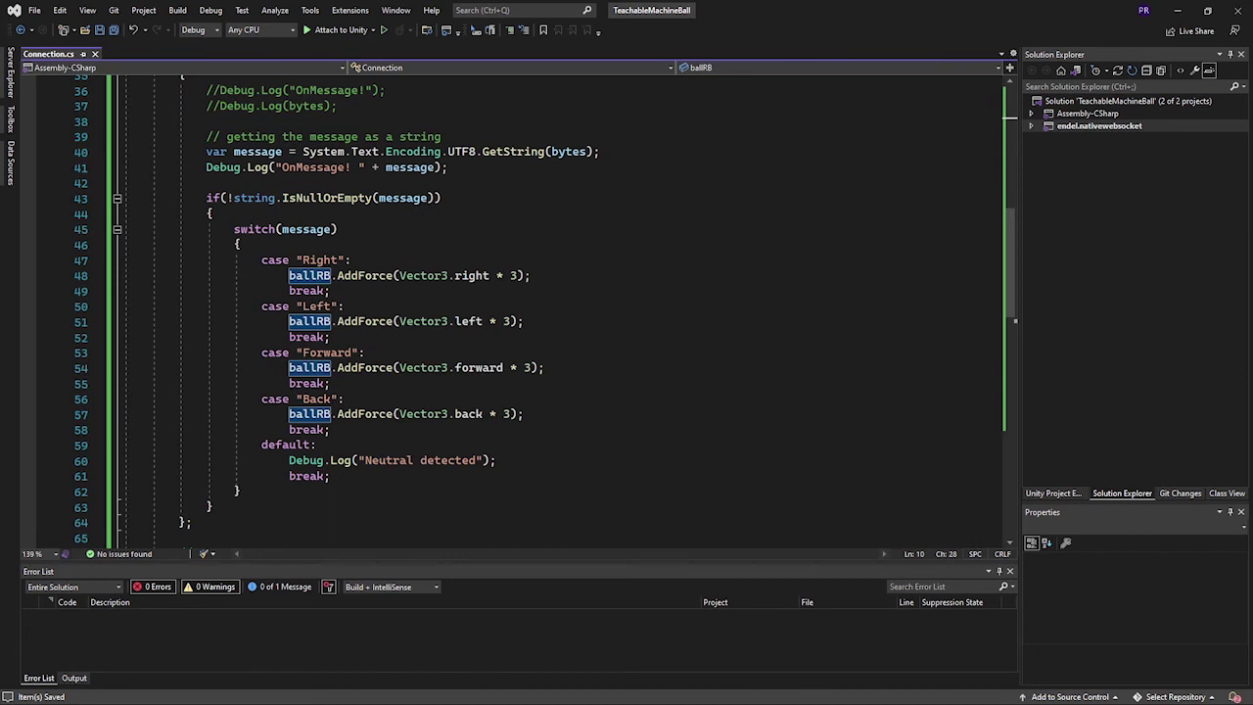
left_click(326, 353)
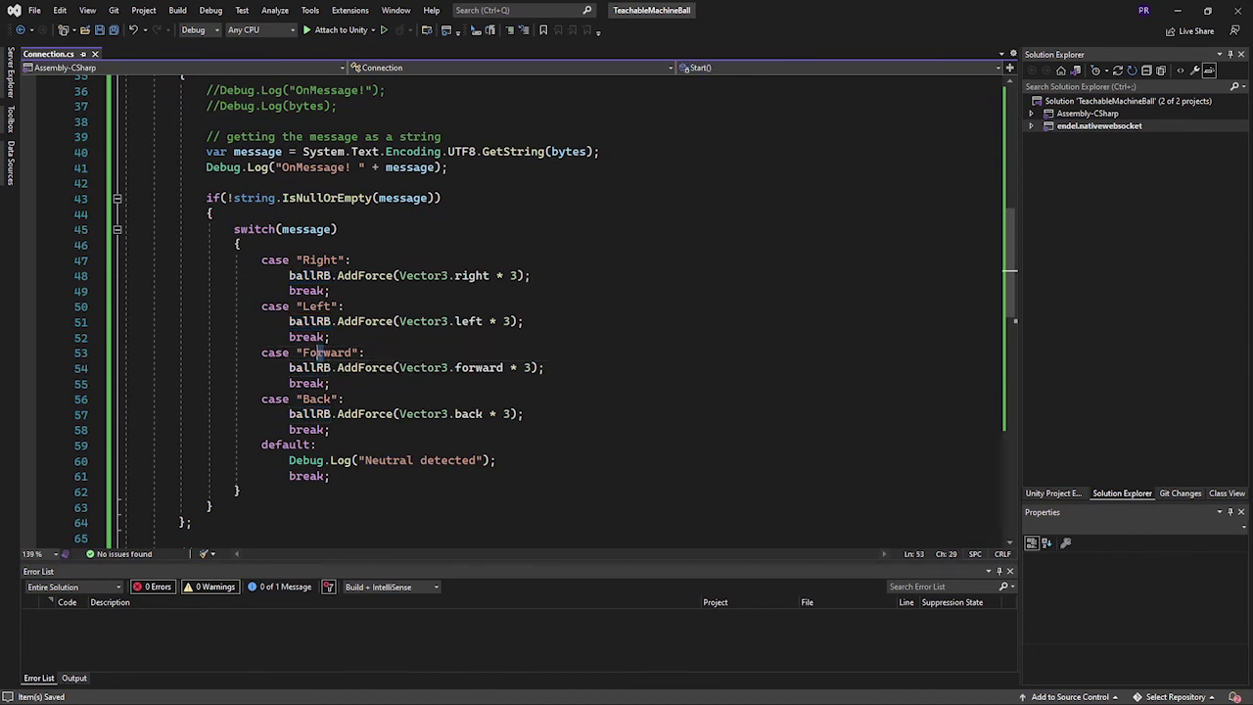
key("BackSpace")
key("ctrl+s")
double_click(323, 352)
left_click(1170, 10)
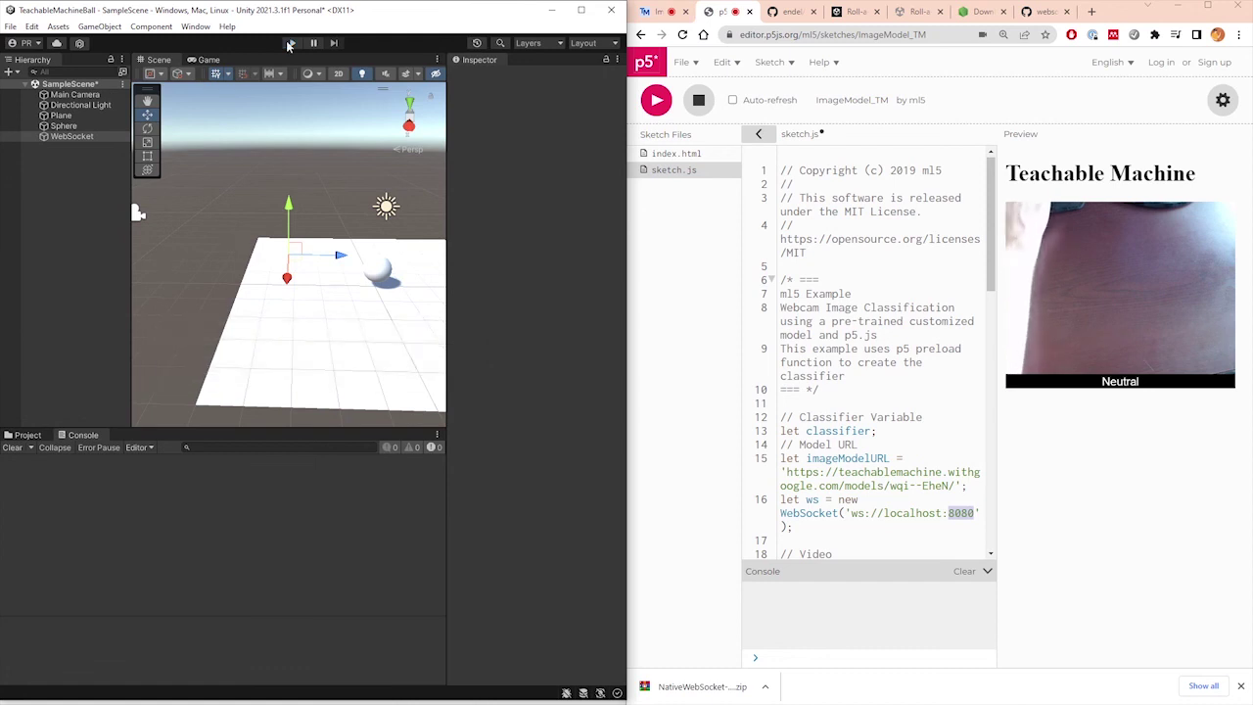
Play and stop the scene, maximize Unity, then play again for a new Connection open! log.
left_click(288, 45)
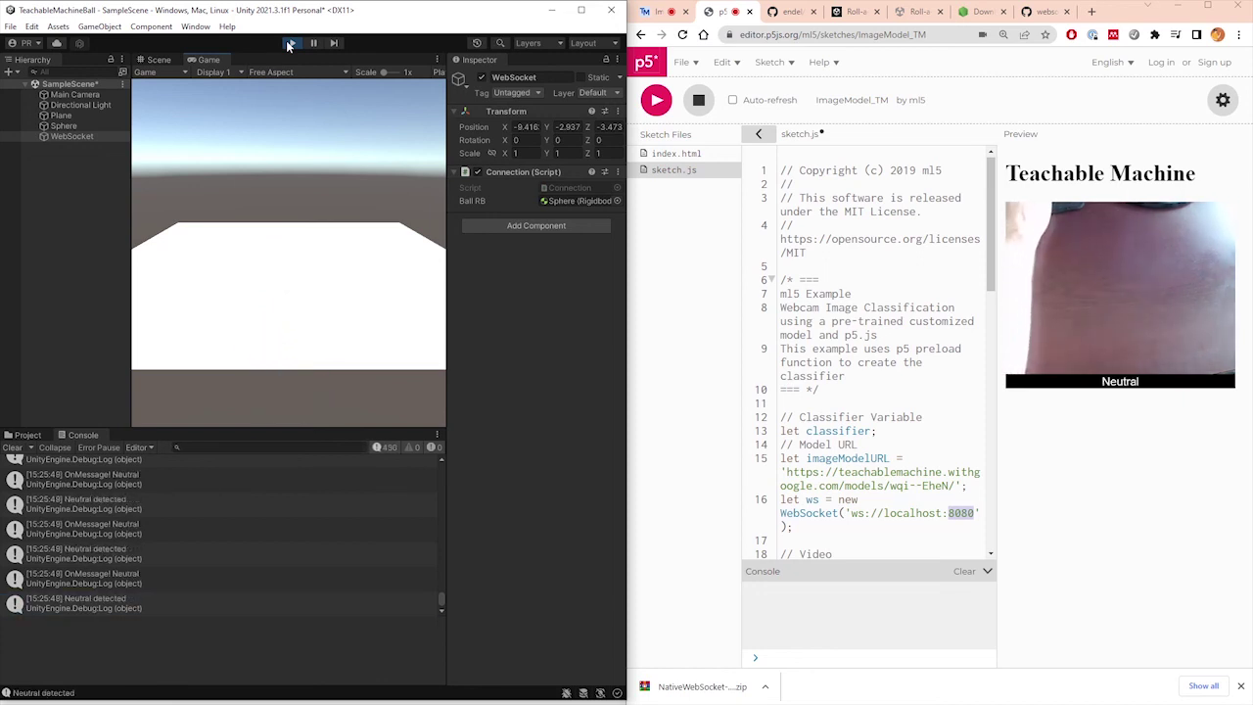
left_click(291, 45)
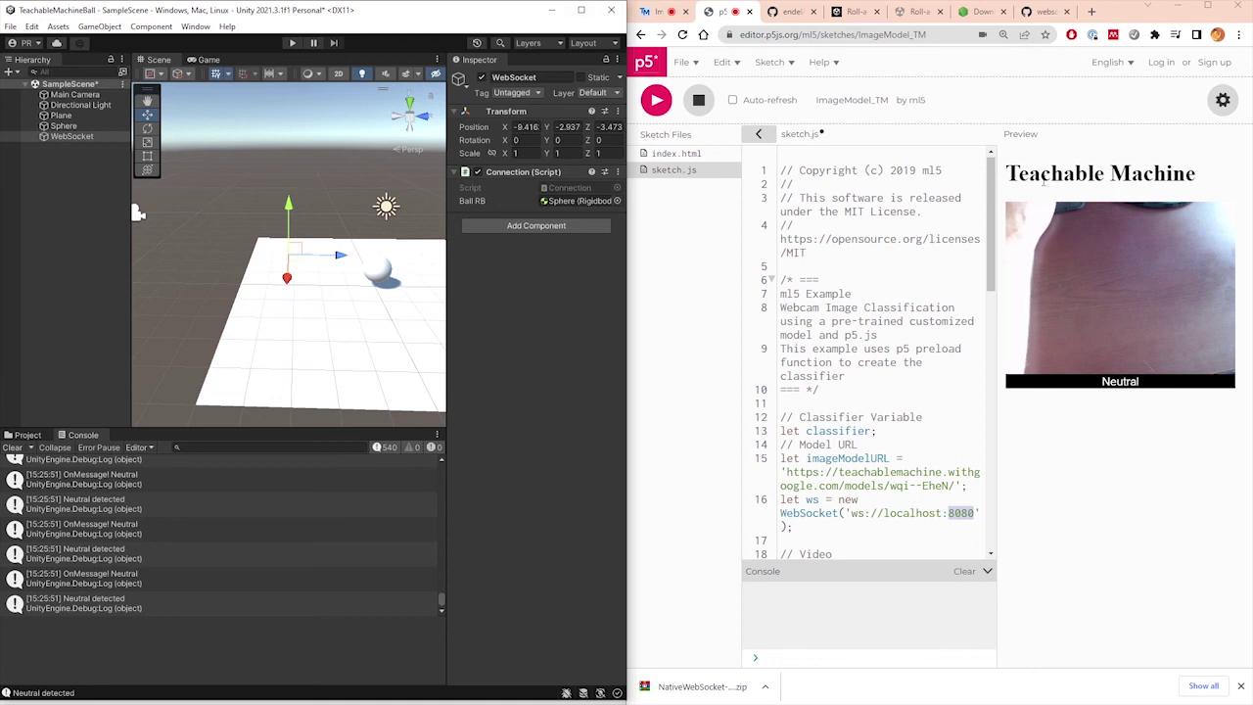
double_click(587, 11)
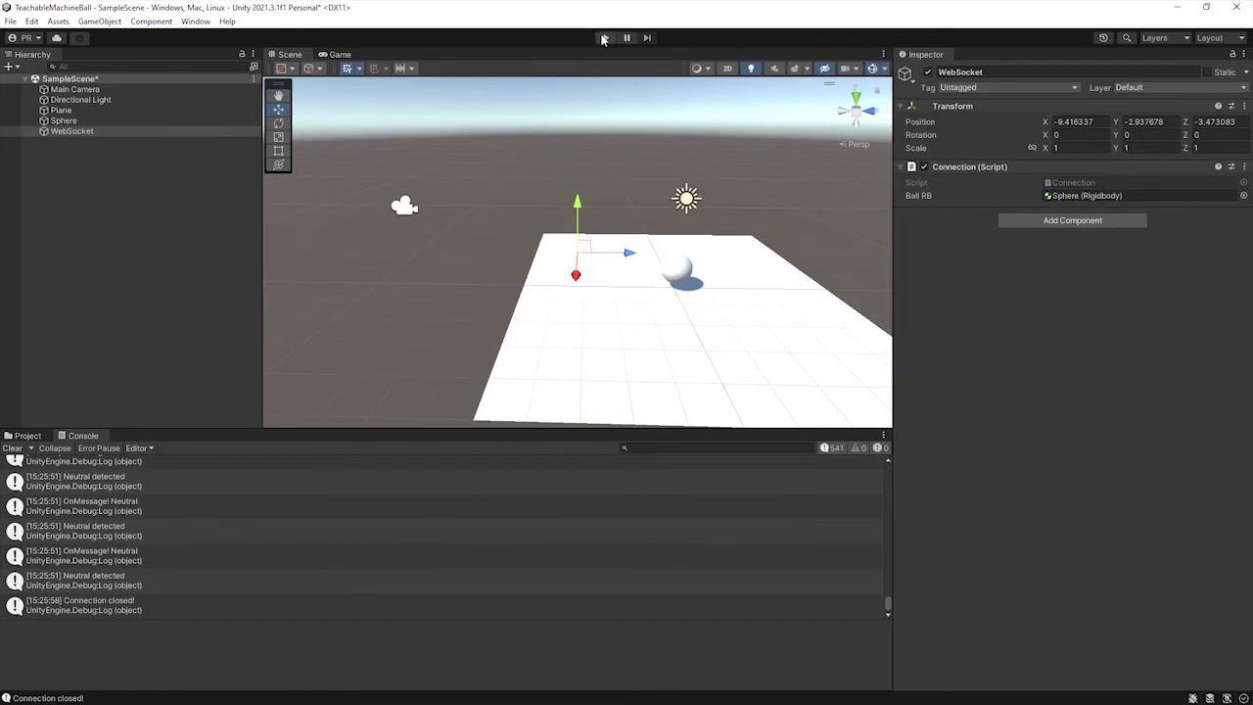
left_click(604, 39)
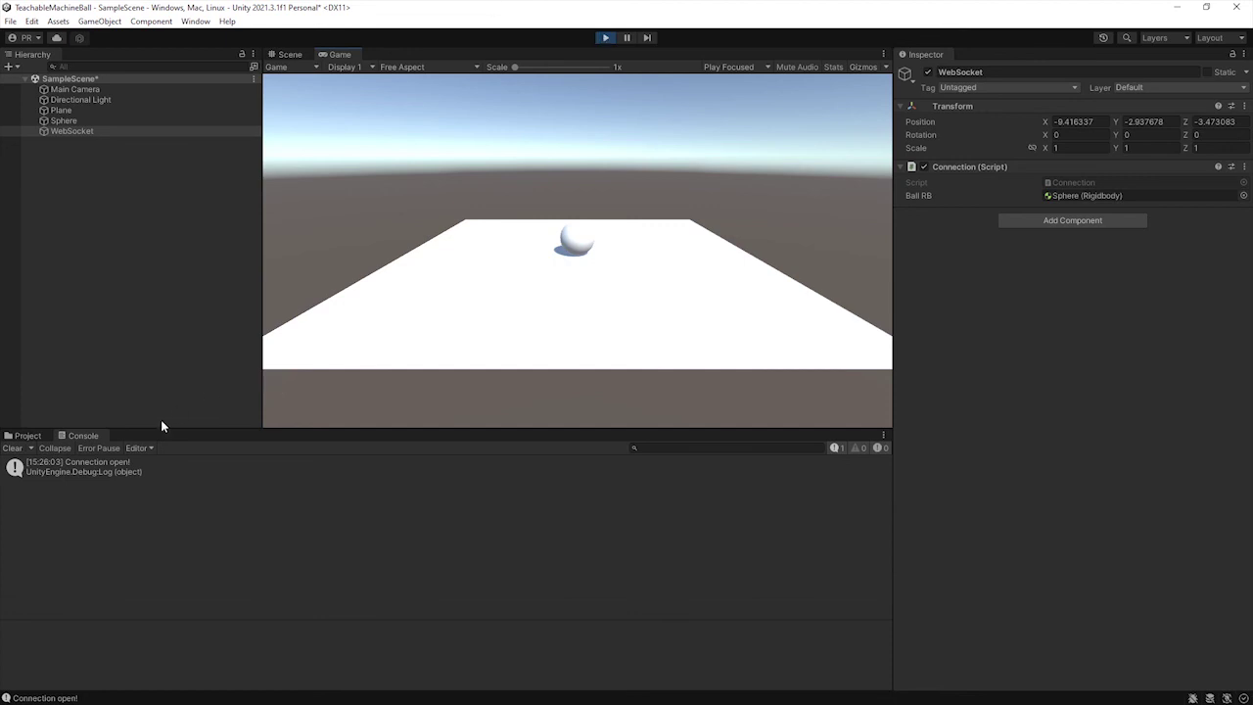
Check the Connection open! log, then shrink Unity into a window beside the p5.js sketch.
left_click(125, 464)
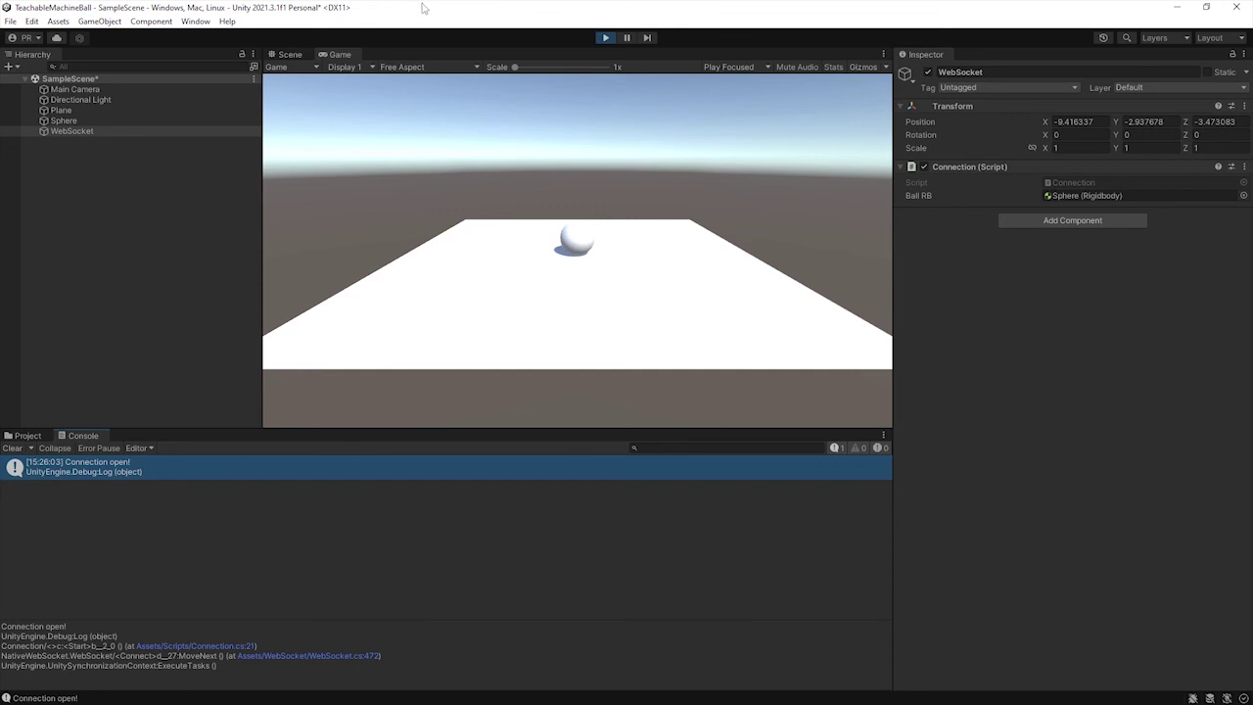
double_click(452, 11)
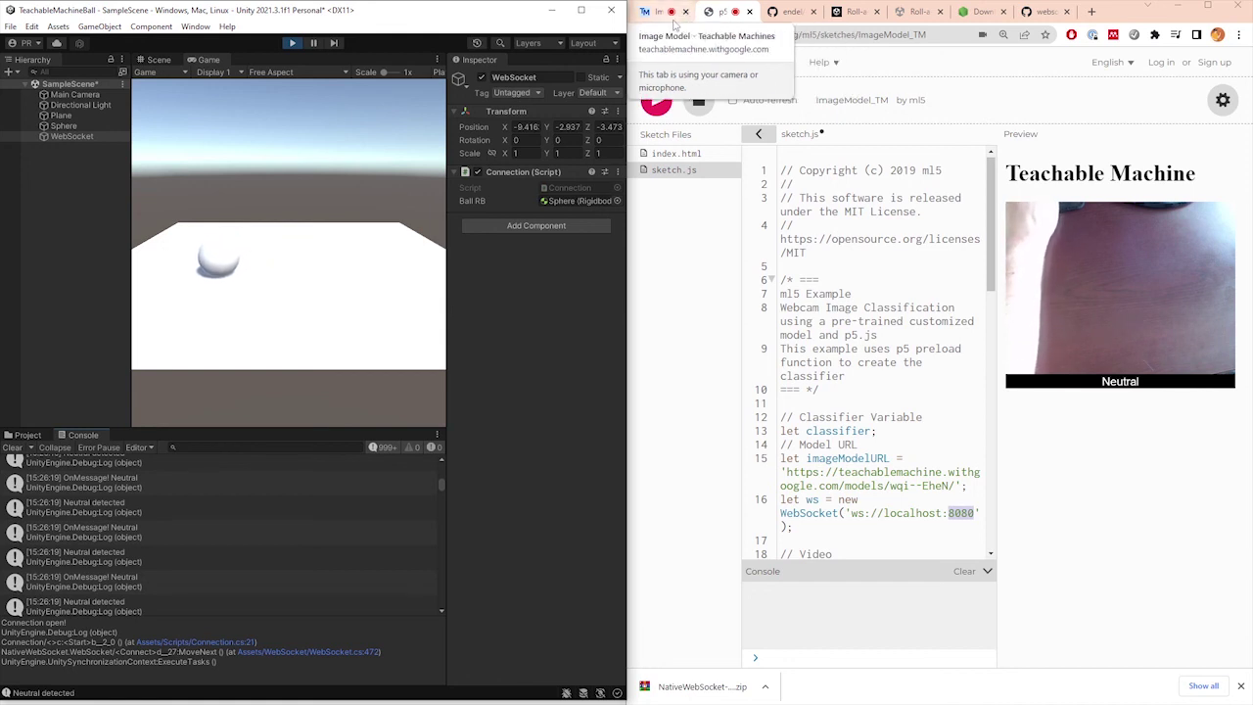
left_click(580, 10)
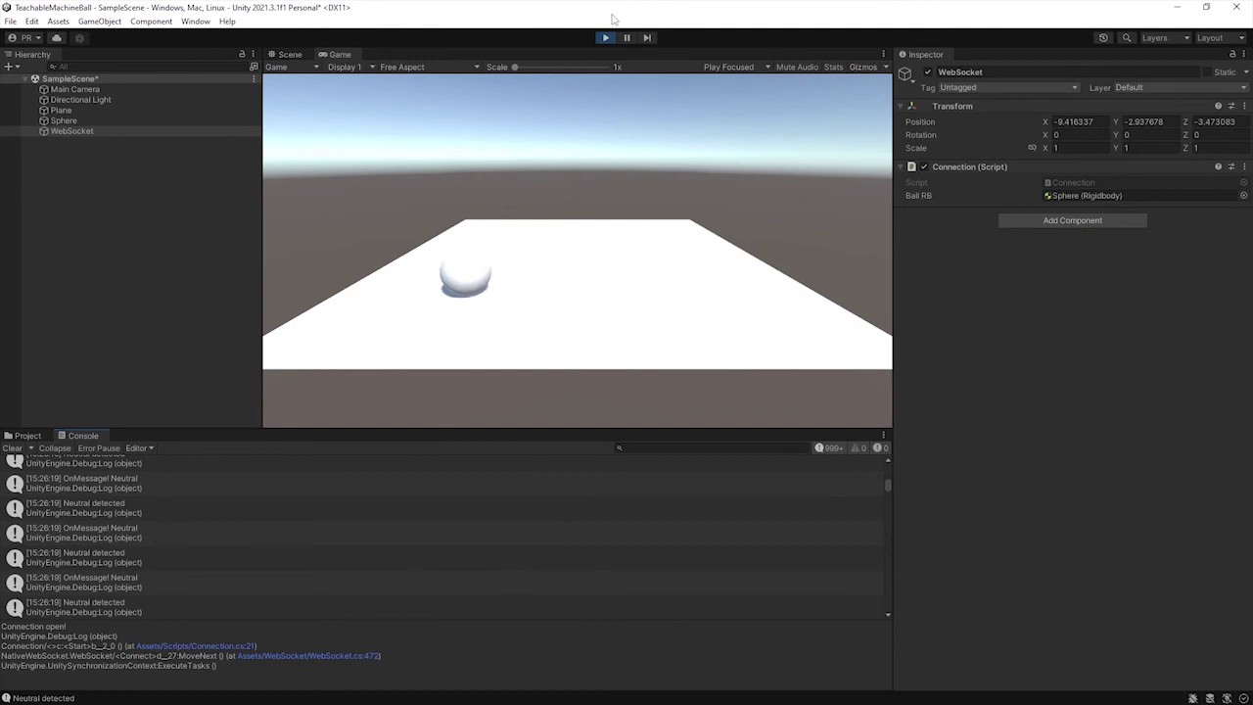
mouse_move(612, 18)
left_mouse_down()
mouse_move(613, 32)
mouse_move(376, 17)
left_mouse_up()
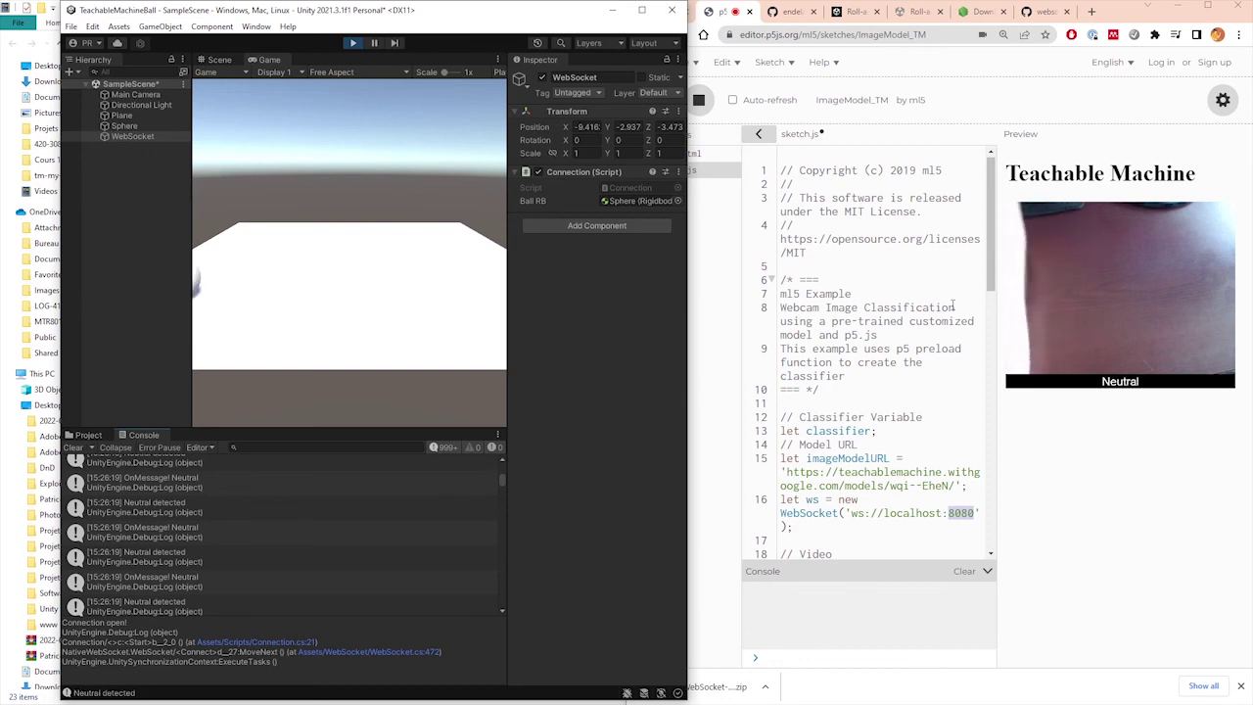
Position the Unity window on the left and show the NativeWebSocket README in Chrome.
left_click_drag(452, 15, 395, 18)
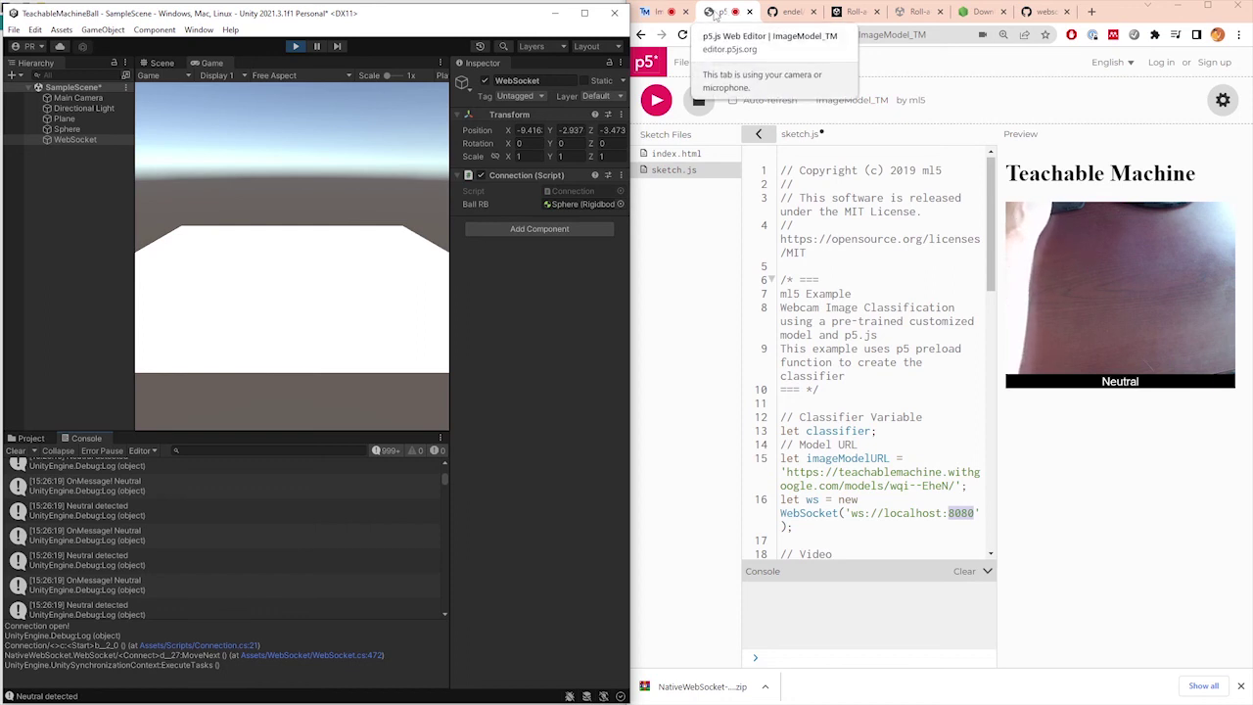
left_click(788, 11)
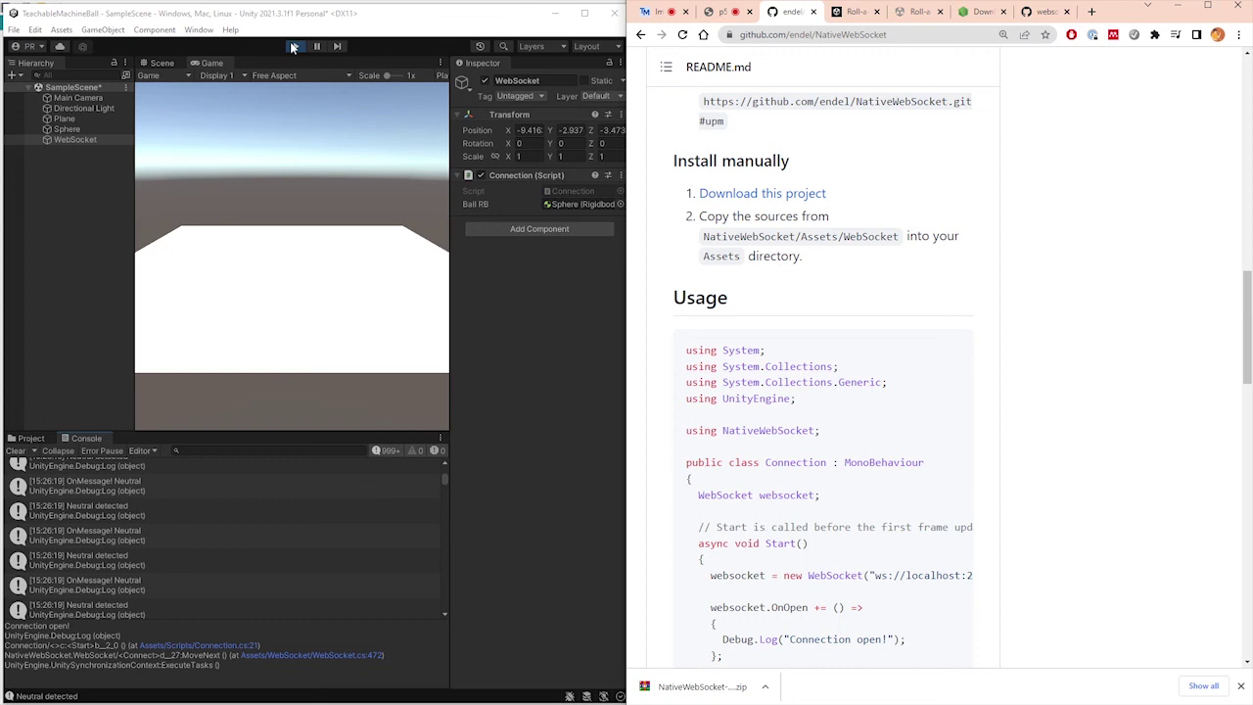
left_click_drag(313, 21, 315, 19)
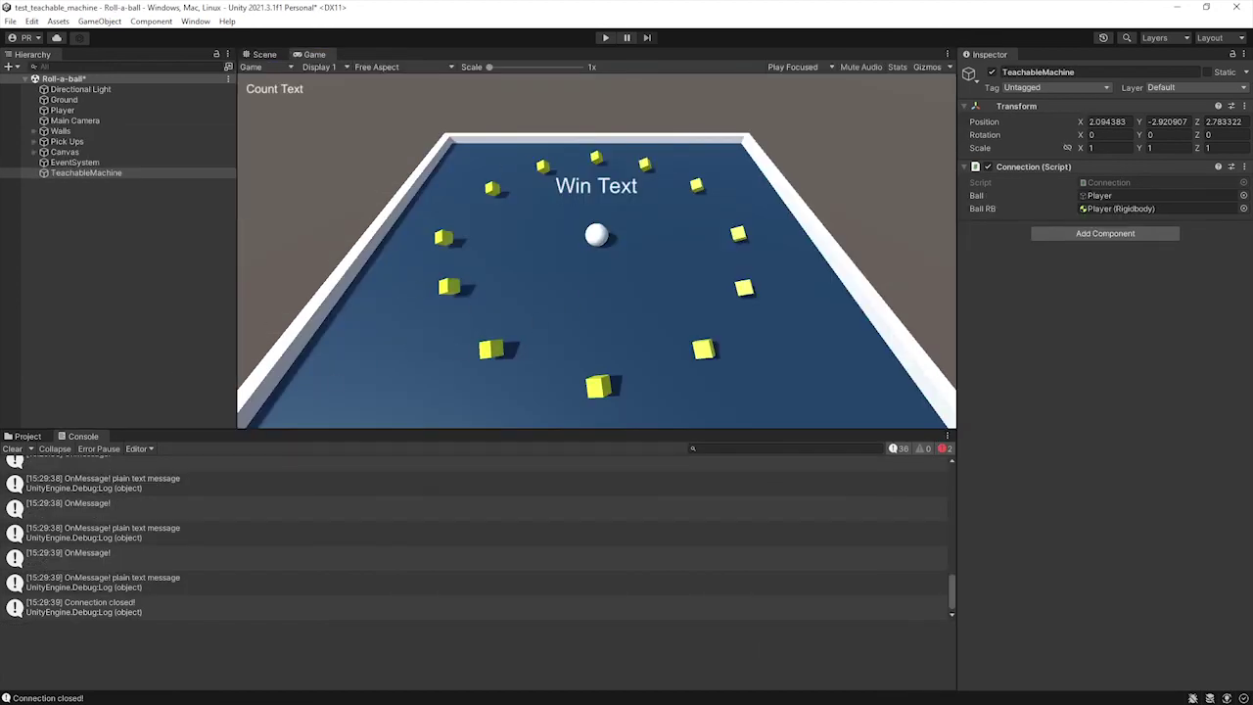
Show the Assets > Scripts folder with Connection, then switch to the Unity Learn page.
left_click(24, 436)
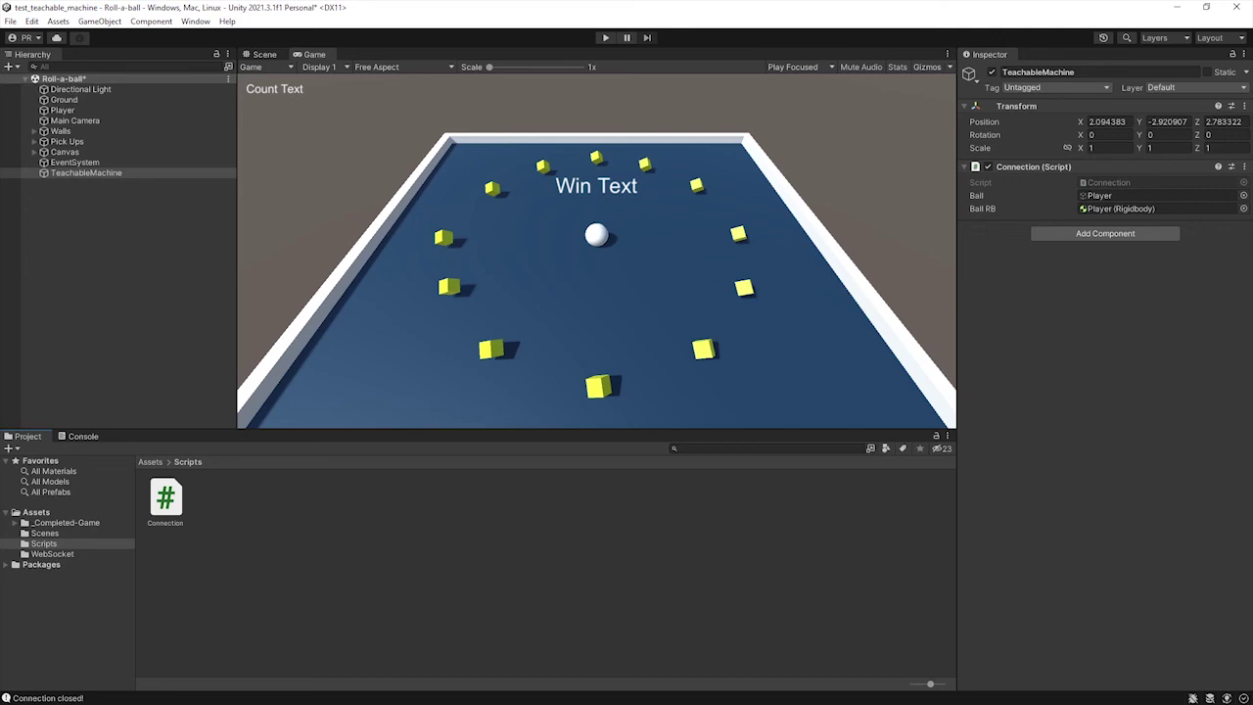
key("alt+Tab")
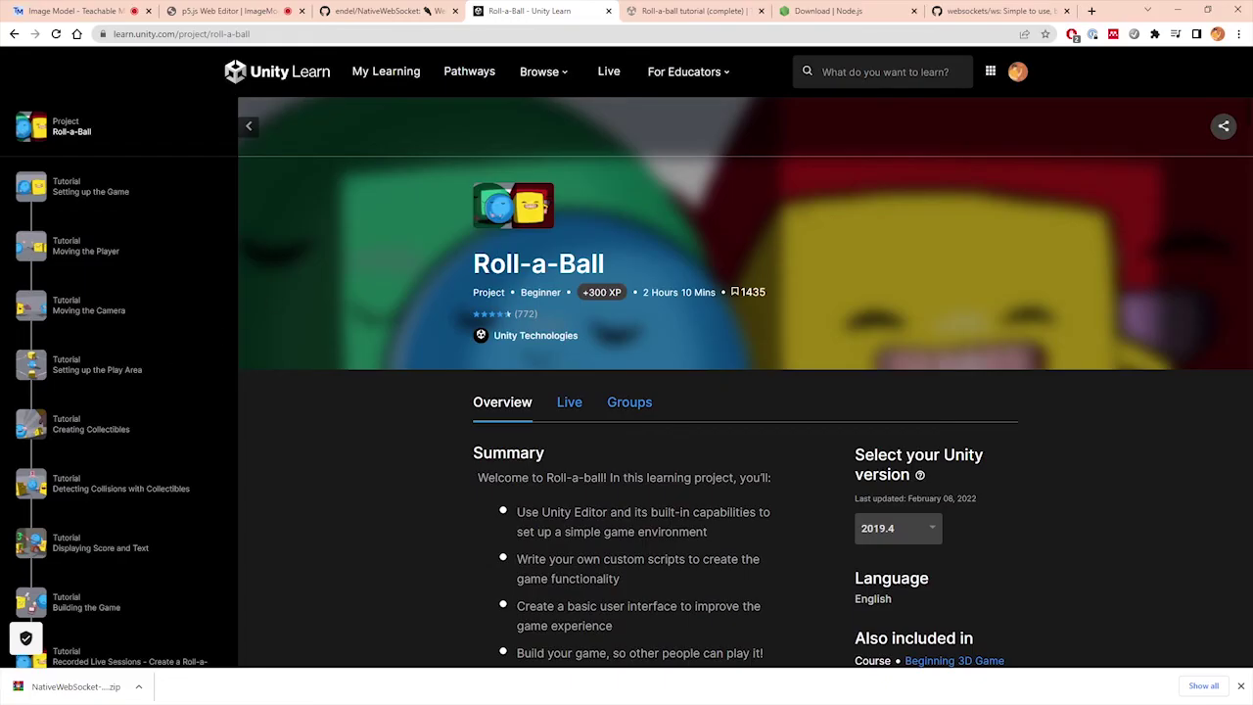
Scroll through the Roll-a-Ball tutorials down to Recorded Live Sessions, then minimize Chrome.
left_click_drag(473, 263, 621, 266)
left_click_drag(475, 264, 604, 264)
scroll(588, 306, "down", 2)
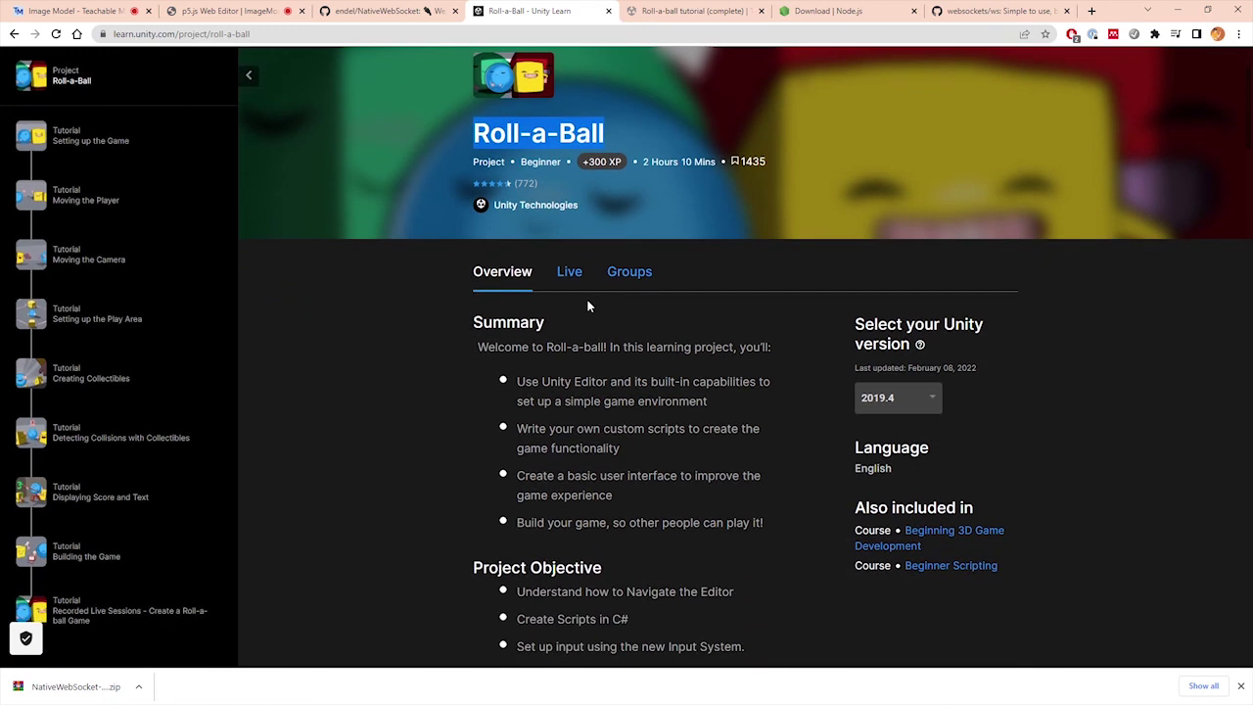
scroll(585, 312, "down", 2)
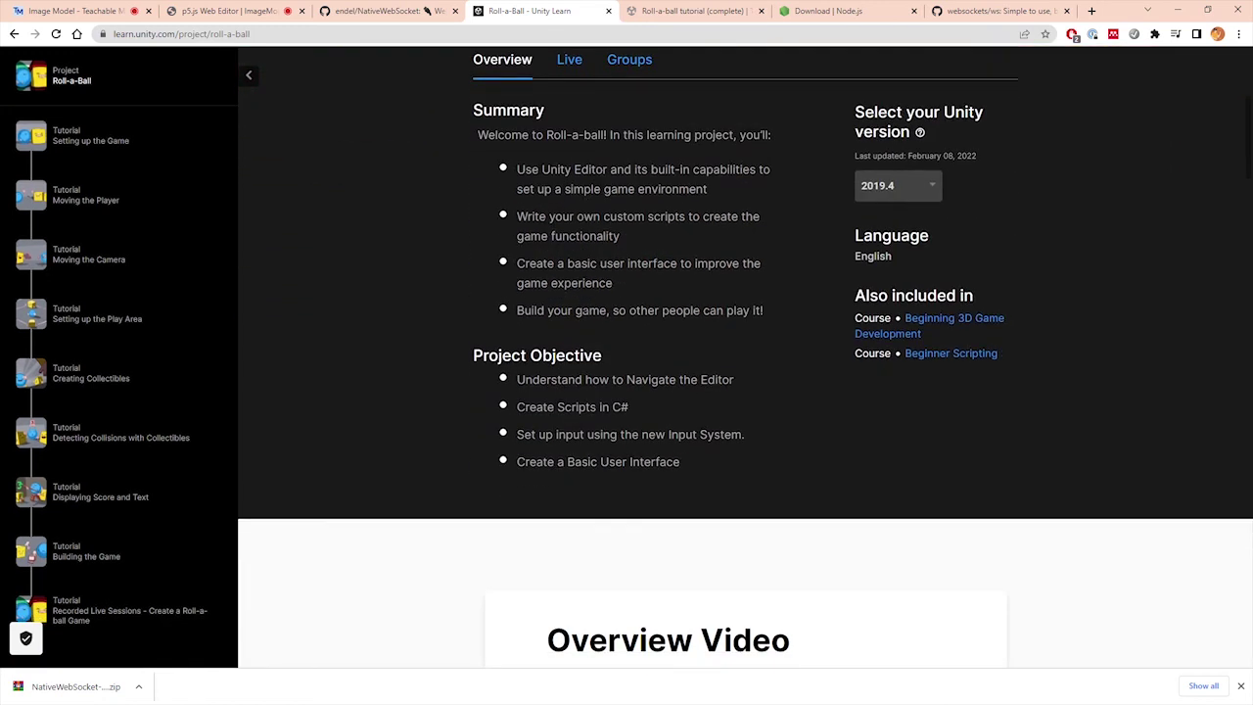
scroll(529, 313, "down", 4)
scroll(521, 314, "down", 2)
scroll(732, 320, "down", 2)
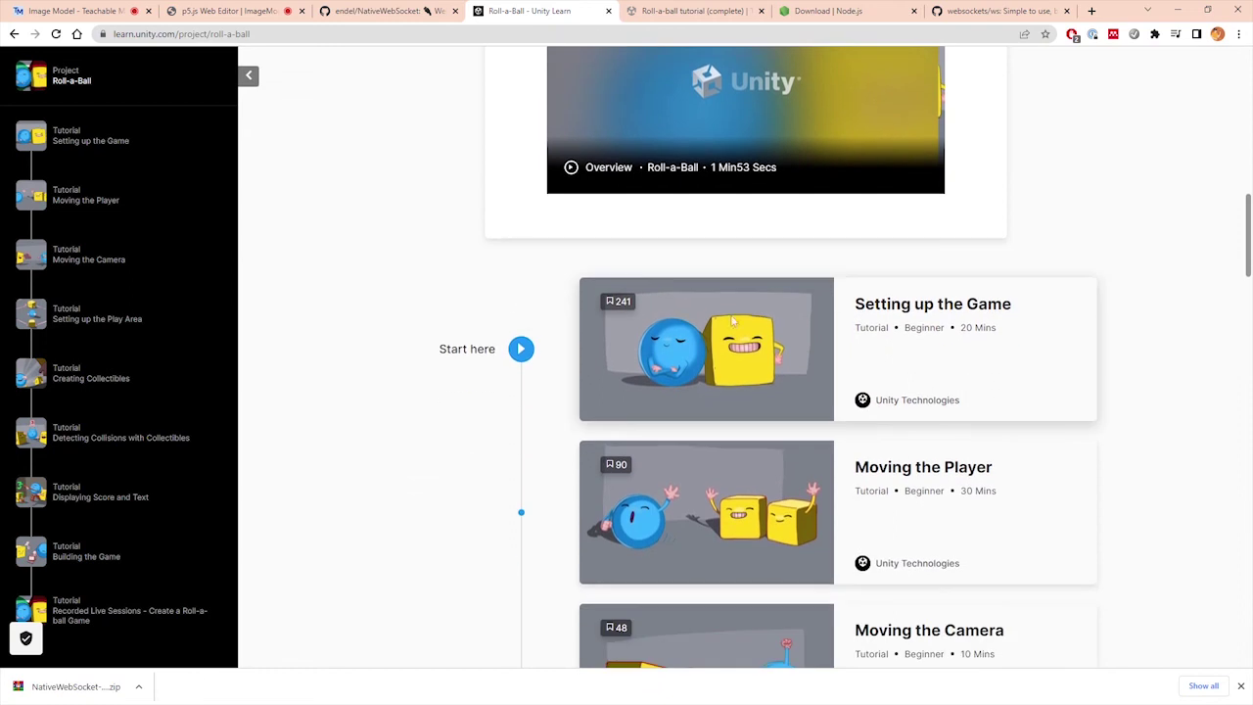
scroll(860, 301, "down", 1)
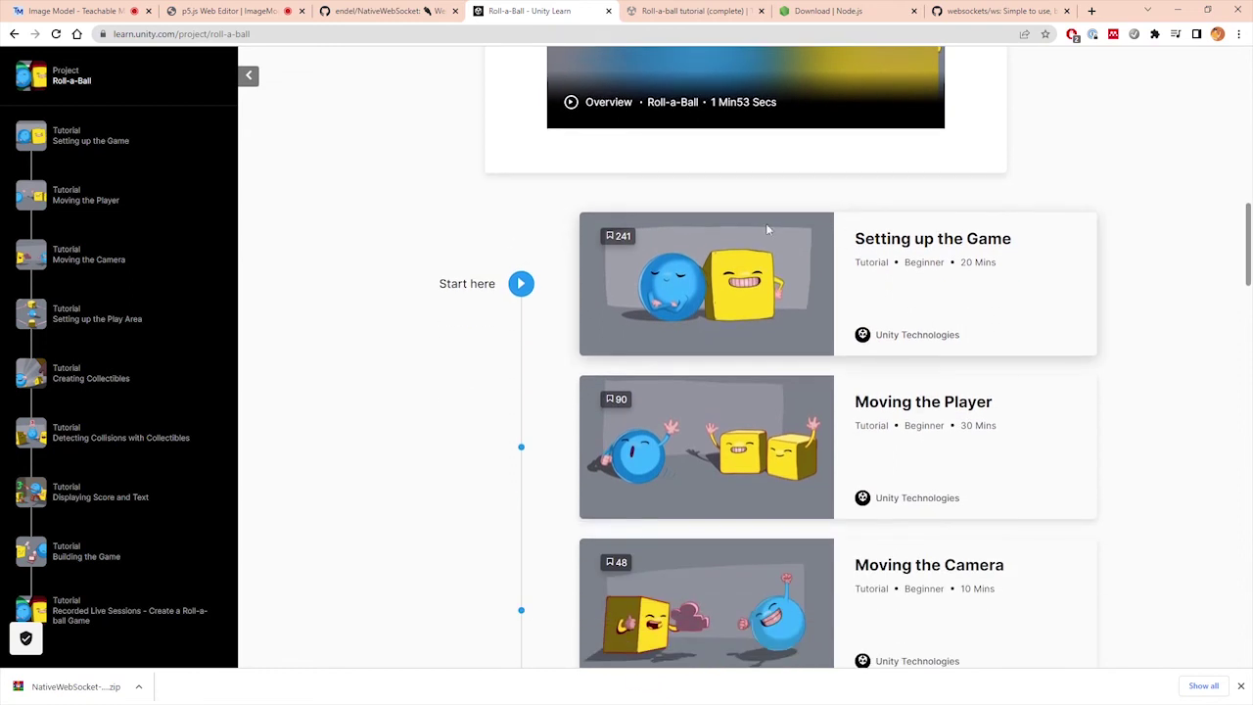
scroll(767, 228, "down", 1)
scroll(744, 255, "down", 1)
scroll(764, 255, "down", 1)
scroll(785, 256, "down", 2)
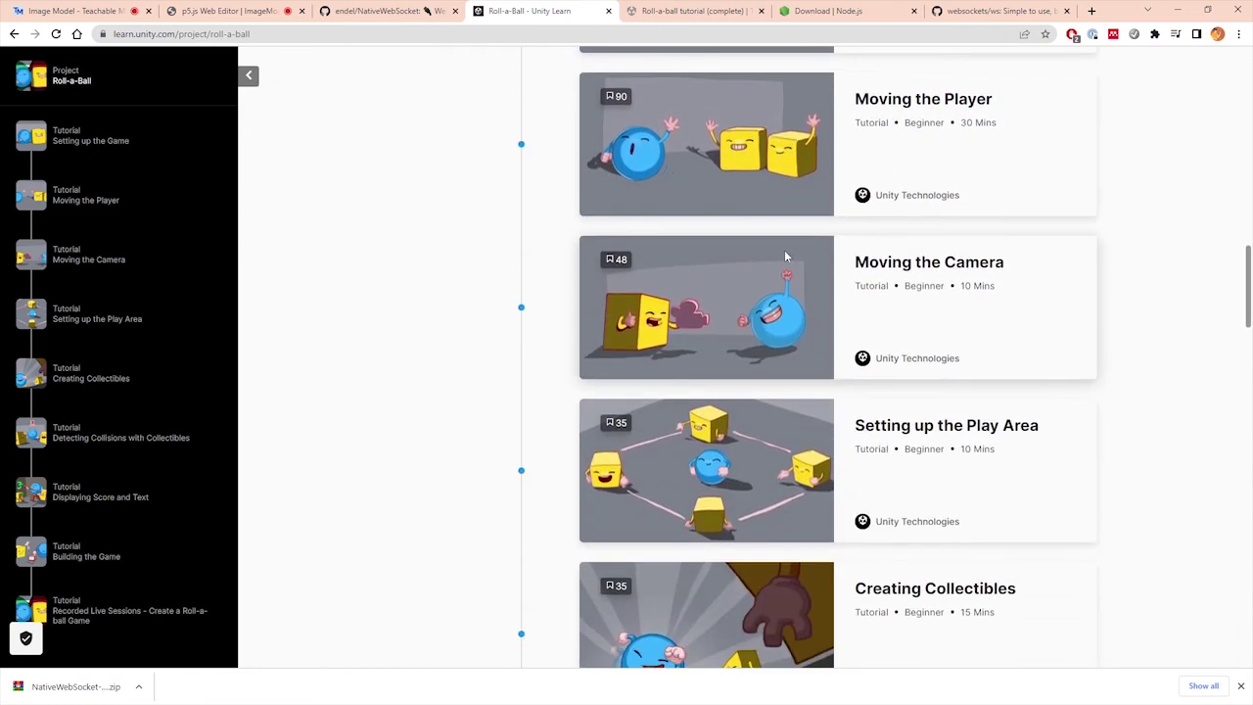
scroll(785, 256, "down", 1)
scroll(834, 199, "up", 1)
scroll(830, 199, "up", 2)
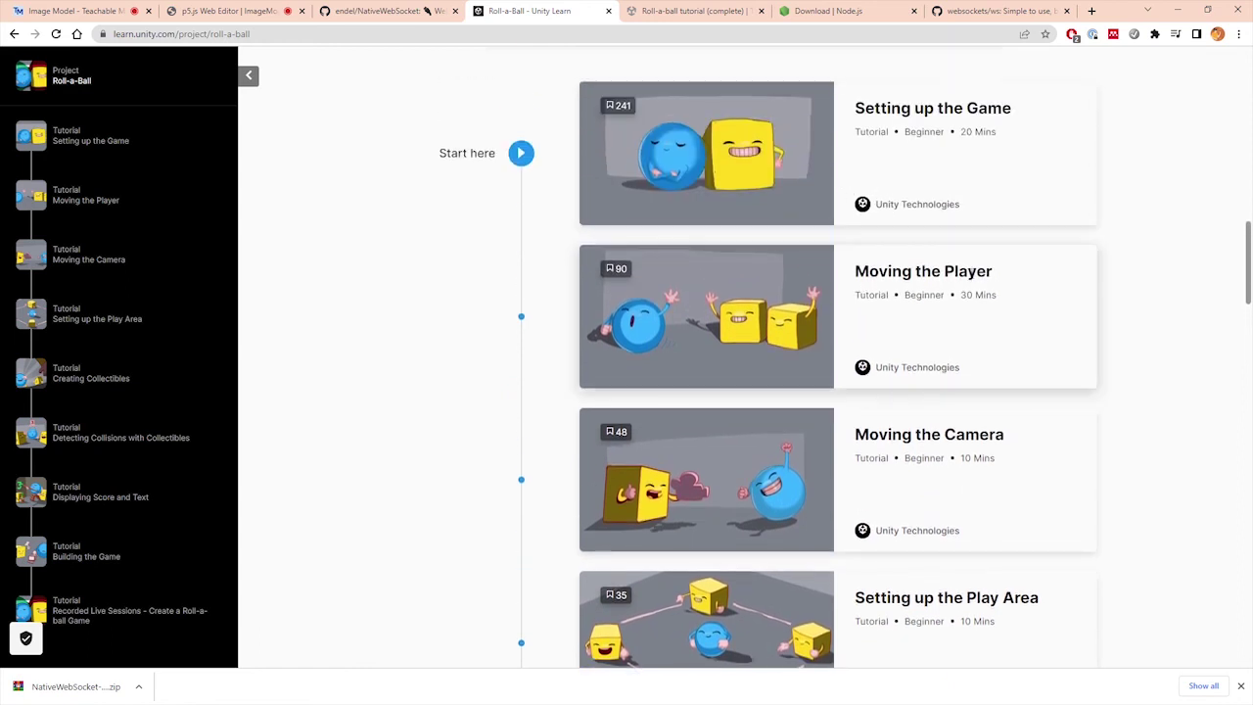
scroll(896, 280, "down", 2)
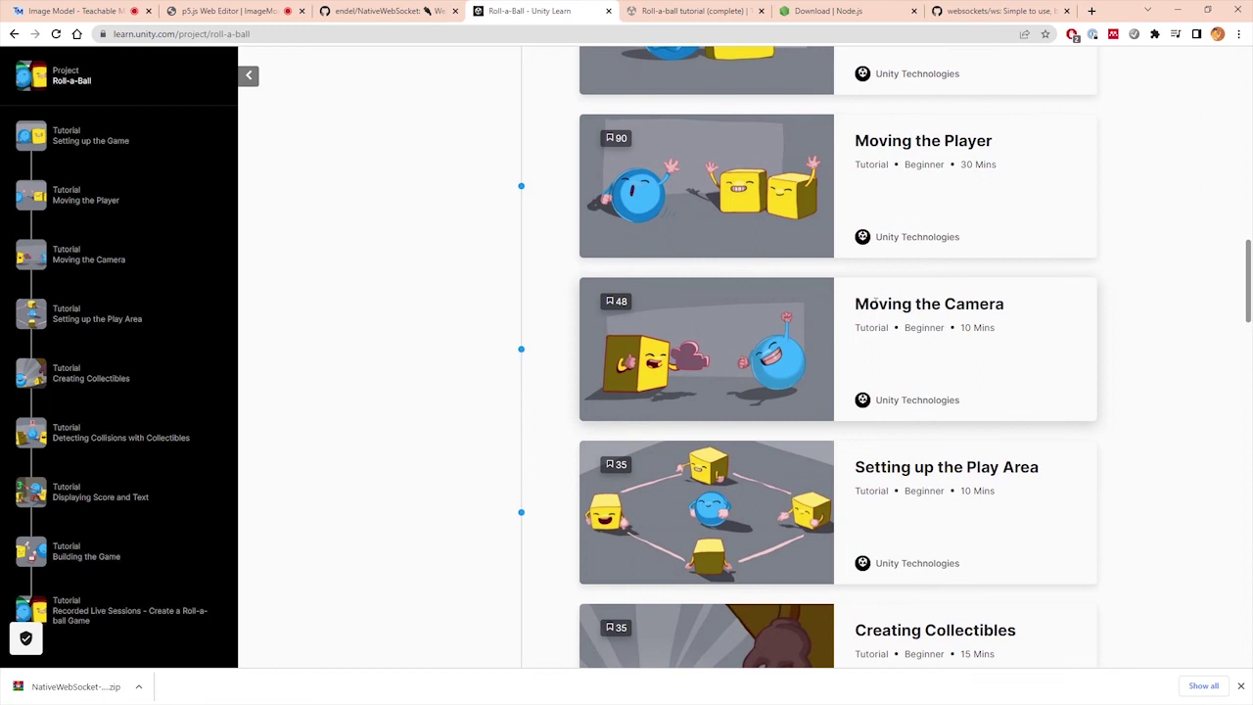
scroll(992, 298, "down", 2)
scroll(906, 331, "down", 2)
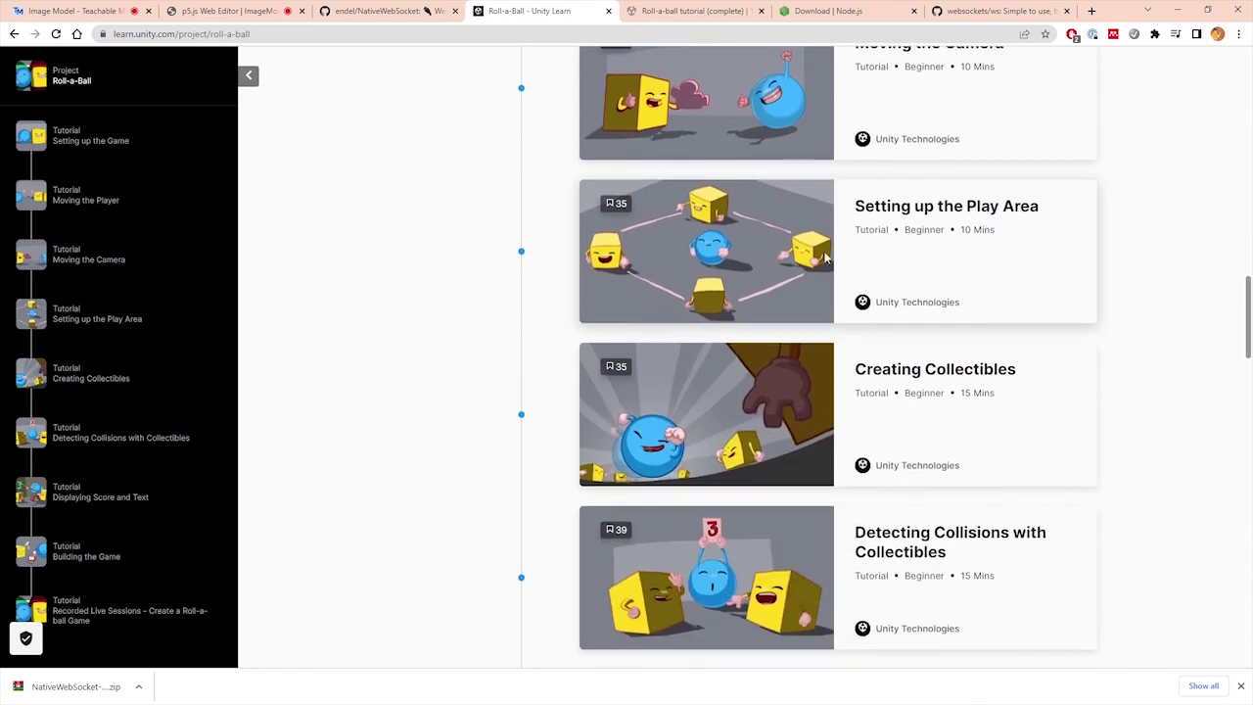
scroll(750, 296, "down", 2)
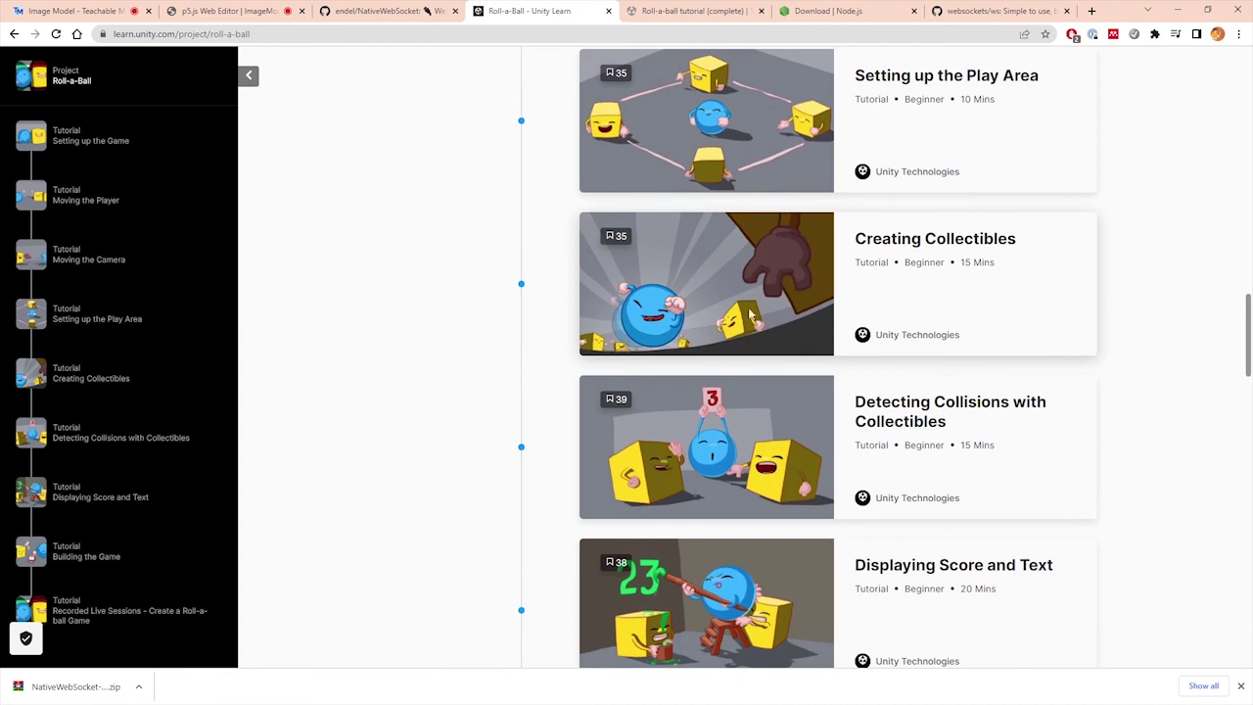
scroll(912, 249, "down", 1)
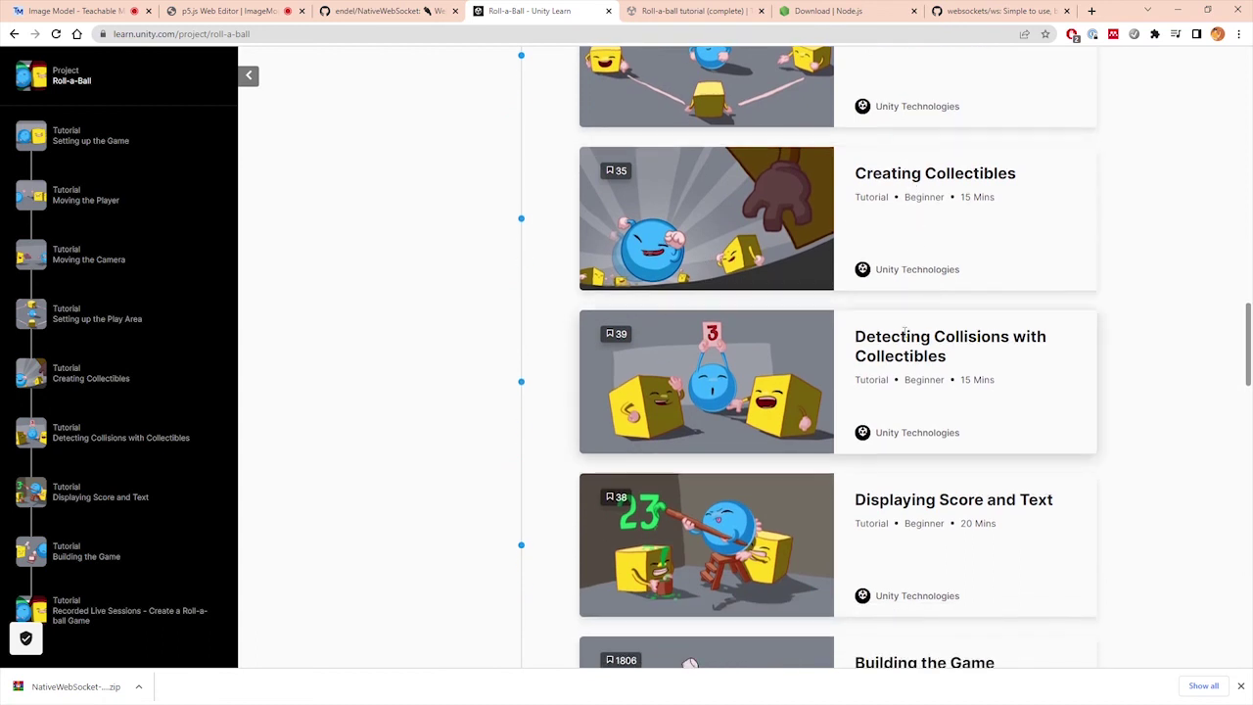
scroll(909, 250, "down", 2)
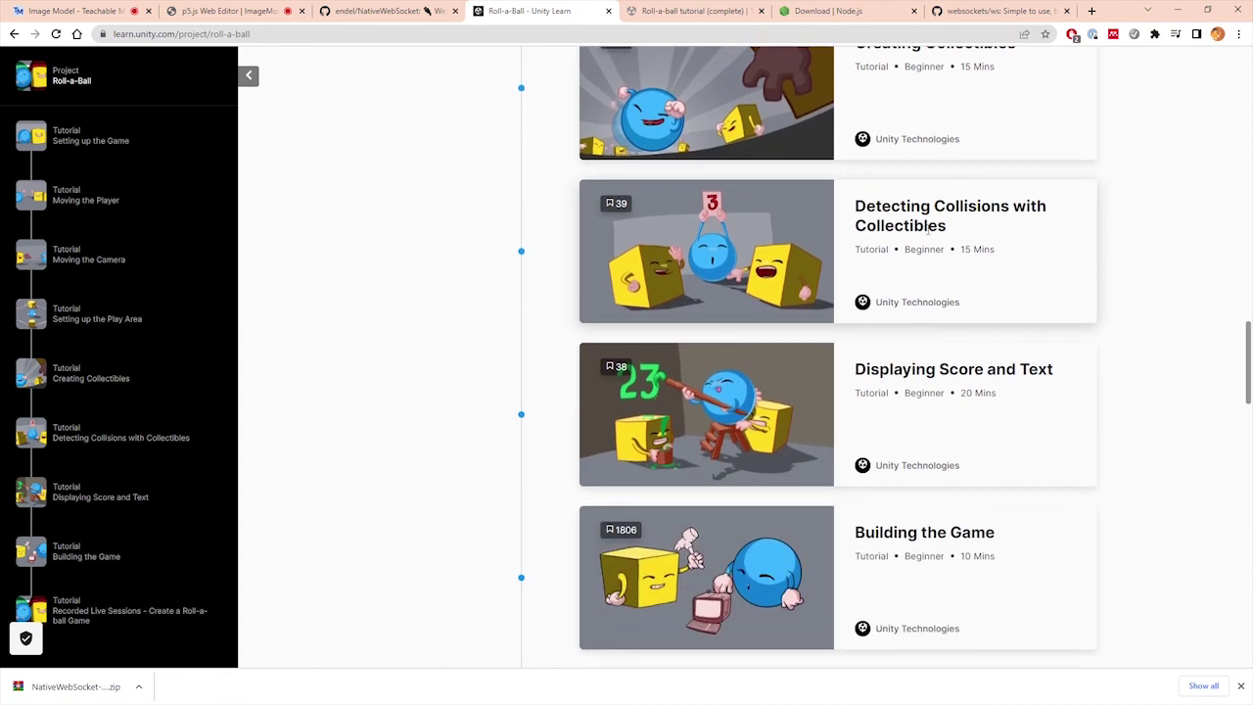
scroll(687, 232, "down", 1)
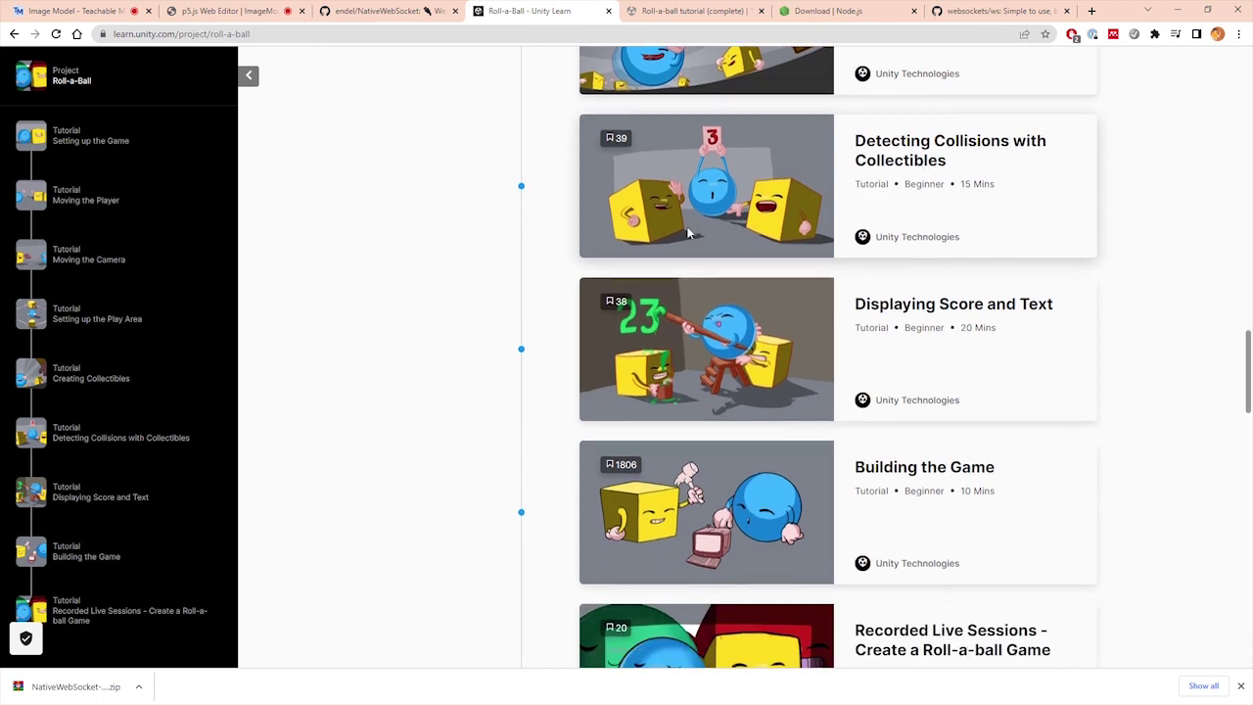
scroll(892, 277, "down", 1)
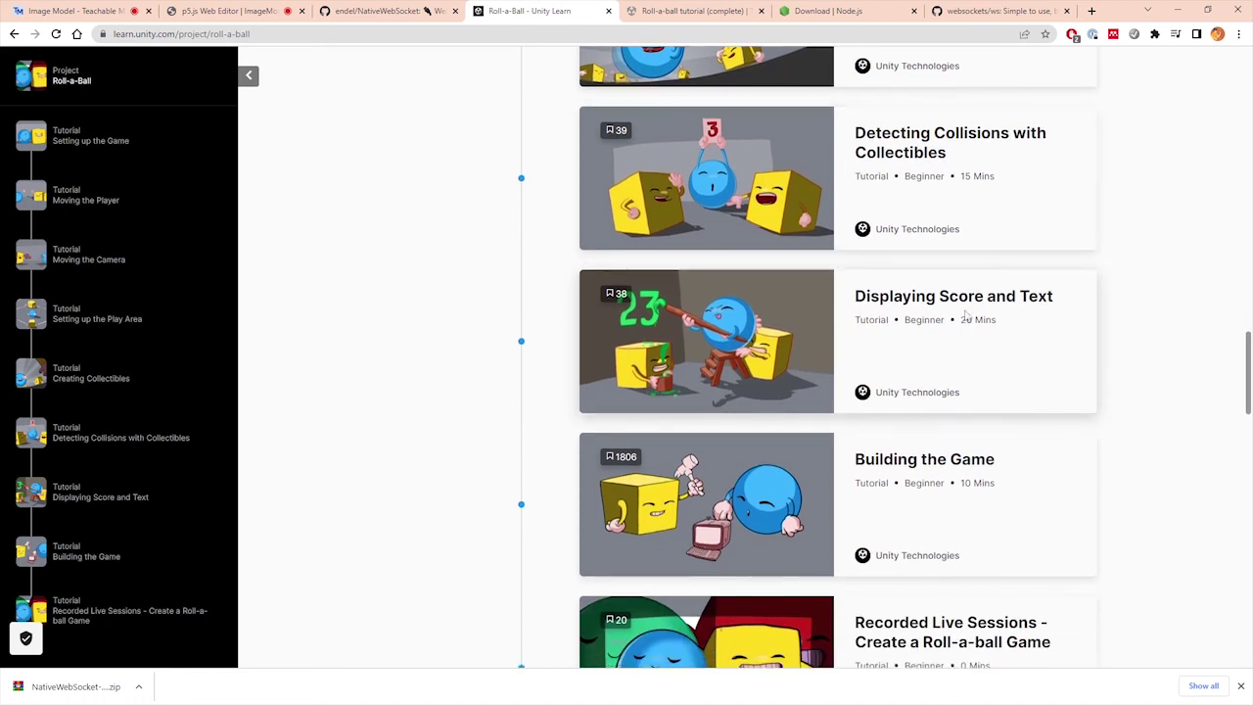
scroll(881, 354, "down", 2)
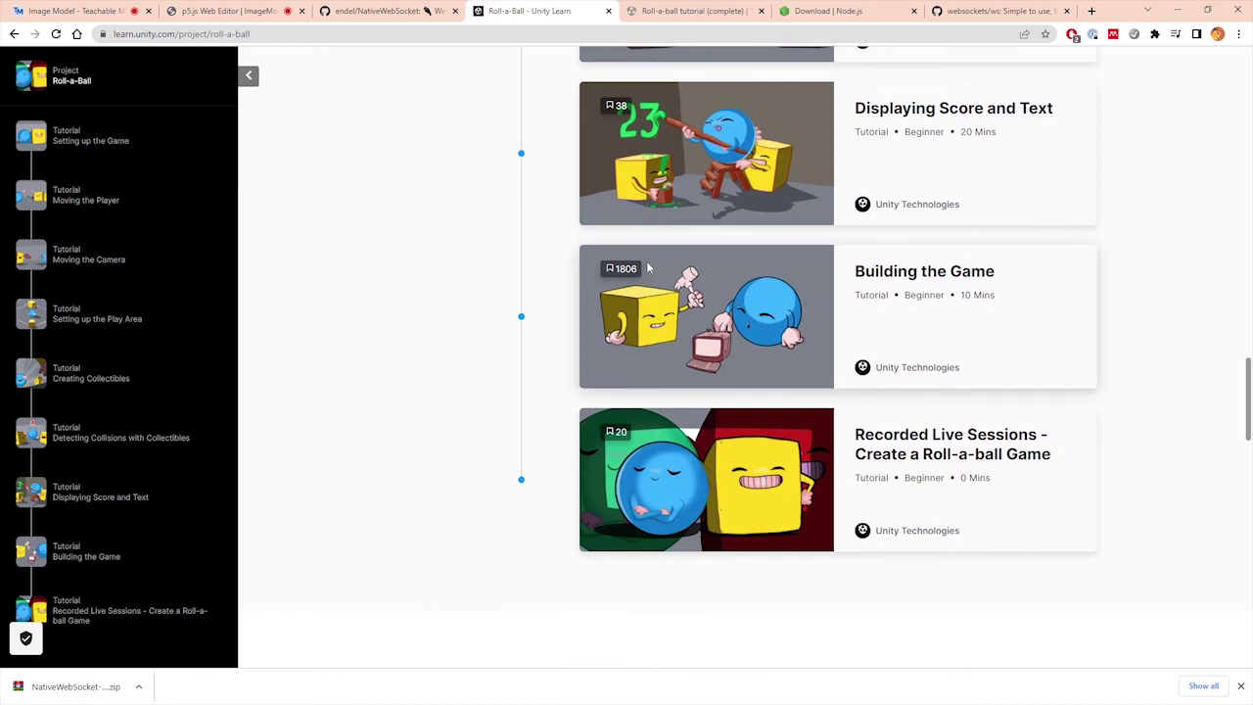
scroll(760, 169, "up", 7)
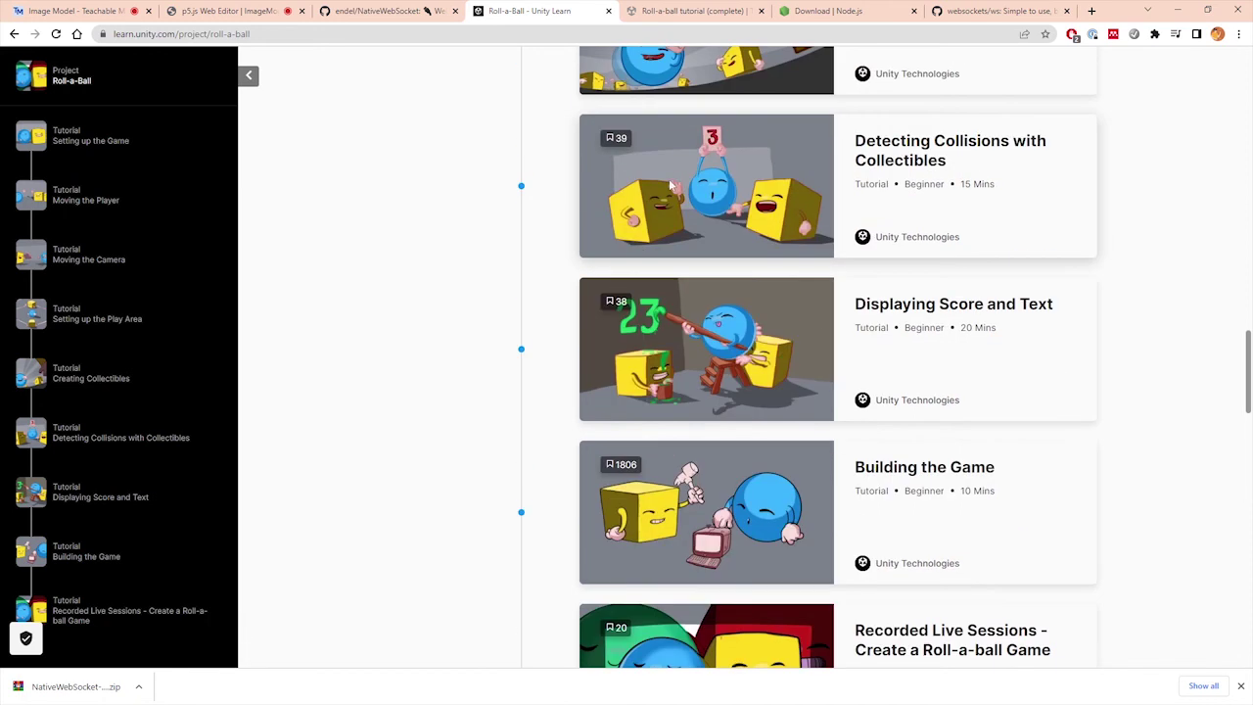
scroll(784, 176, "down", 5)
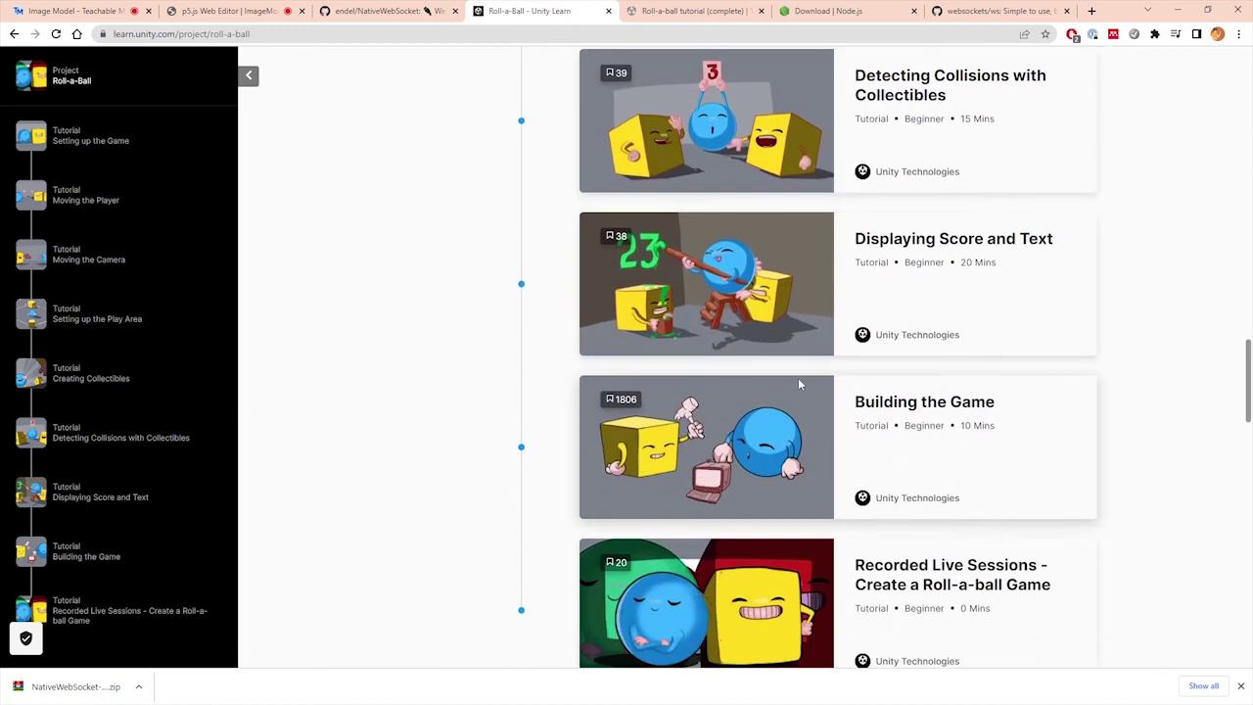
left_click(1179, 13)
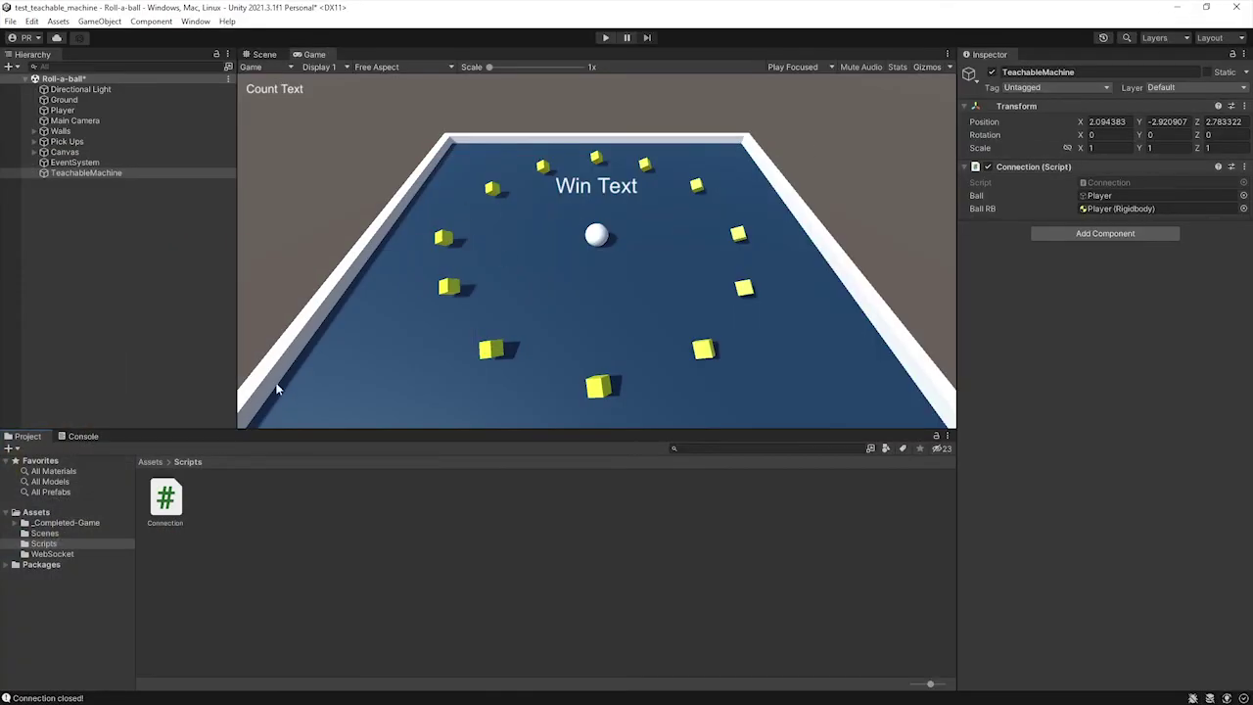
Inspect the Connection script, the TeachableMachine object's component, and the Player ball's components.
left_click(168, 518)
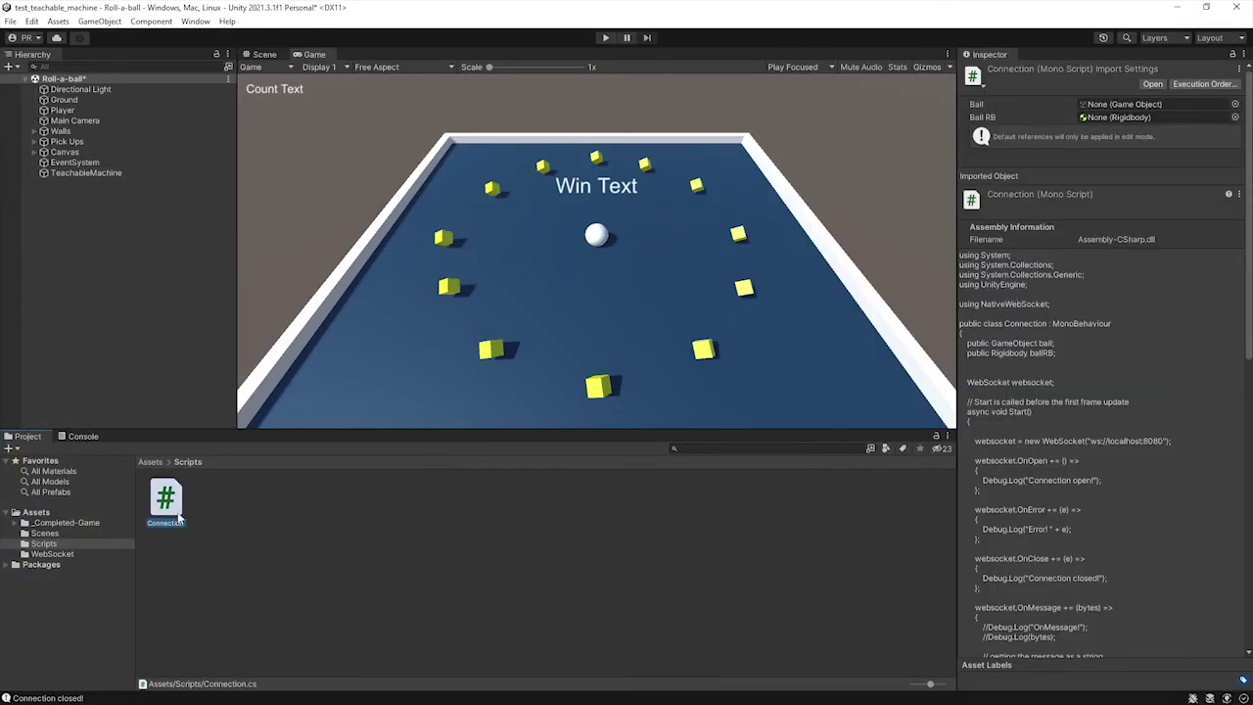
left_click(87, 174)
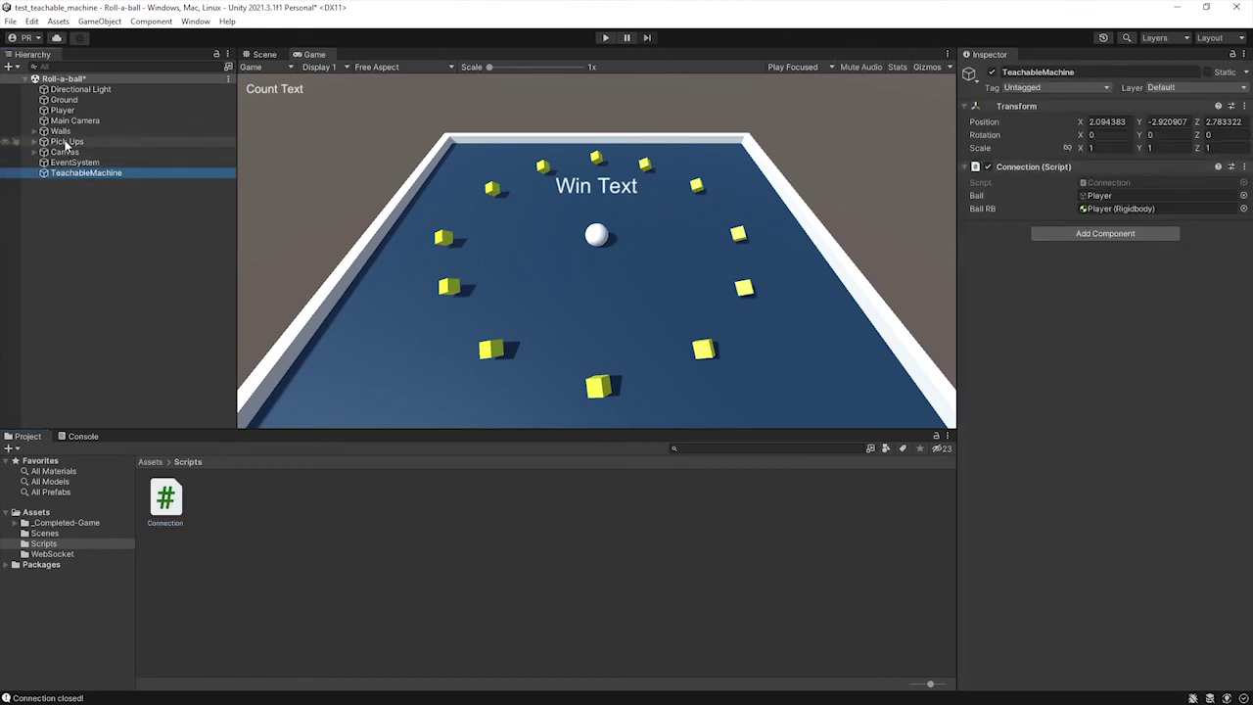
left_click(62, 111)
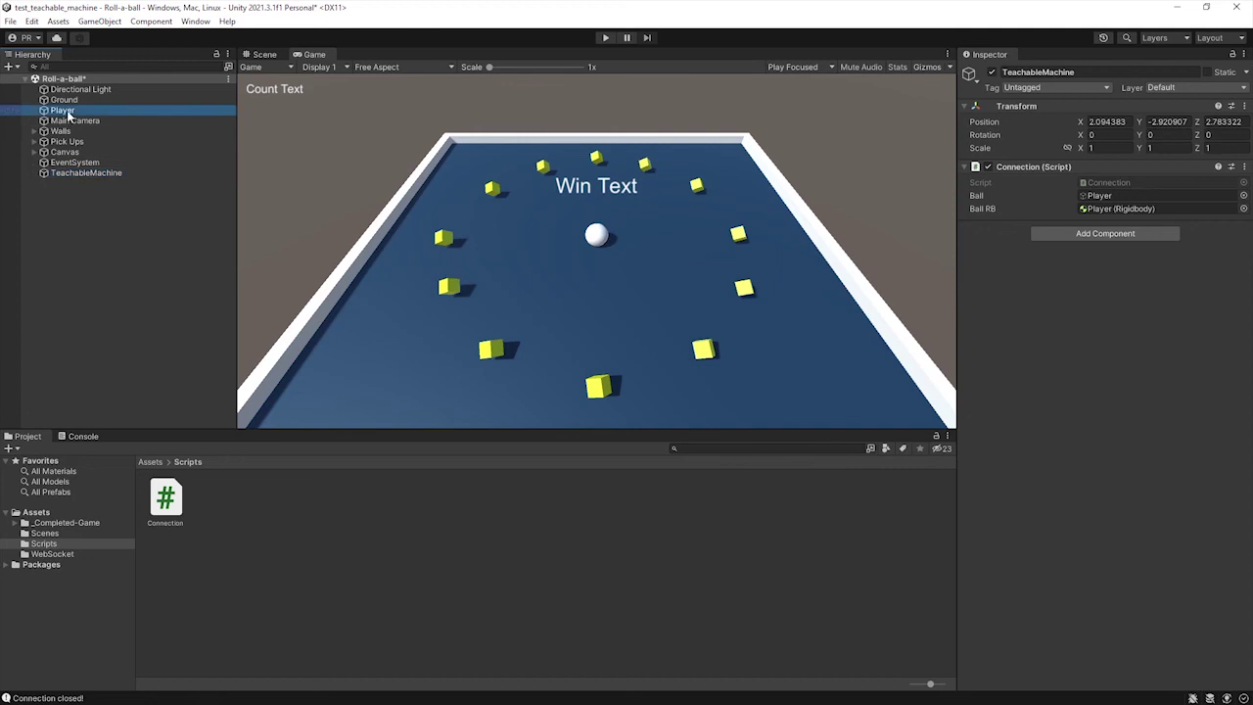
Open the Scene view and orbit the camera to see the whole arena.
scroll(588, 226, "up", 3)
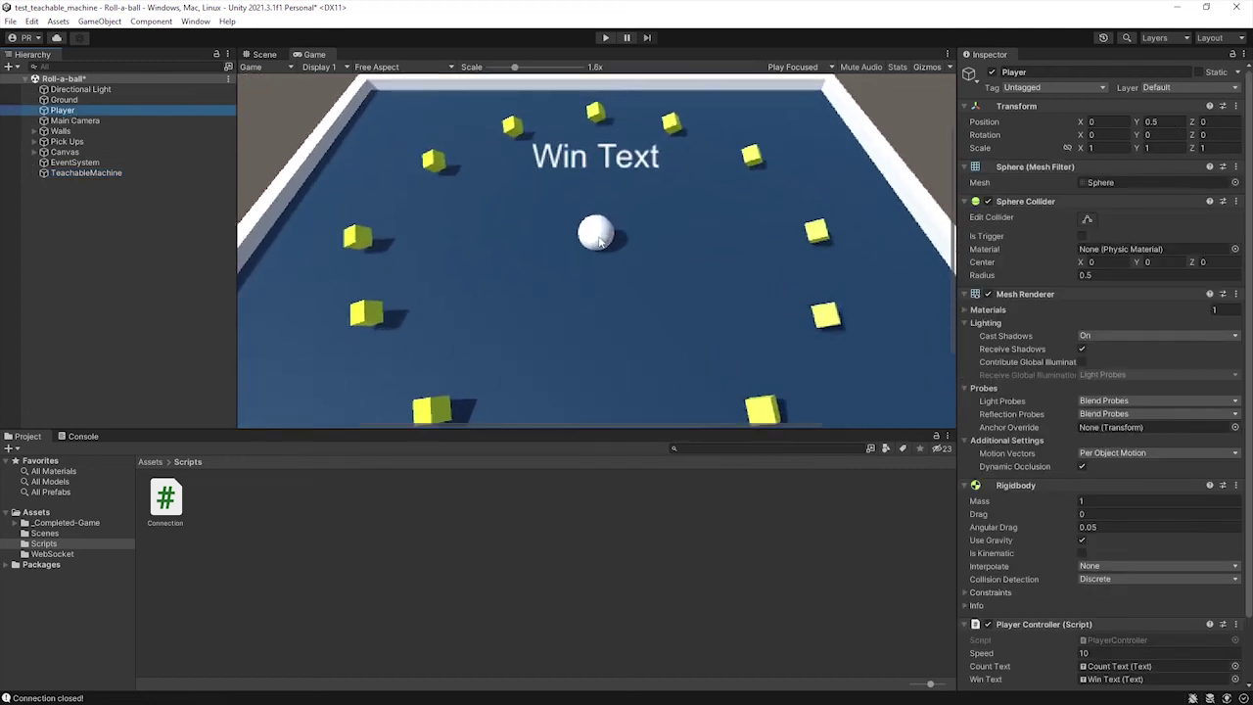
left_click(278, 56)
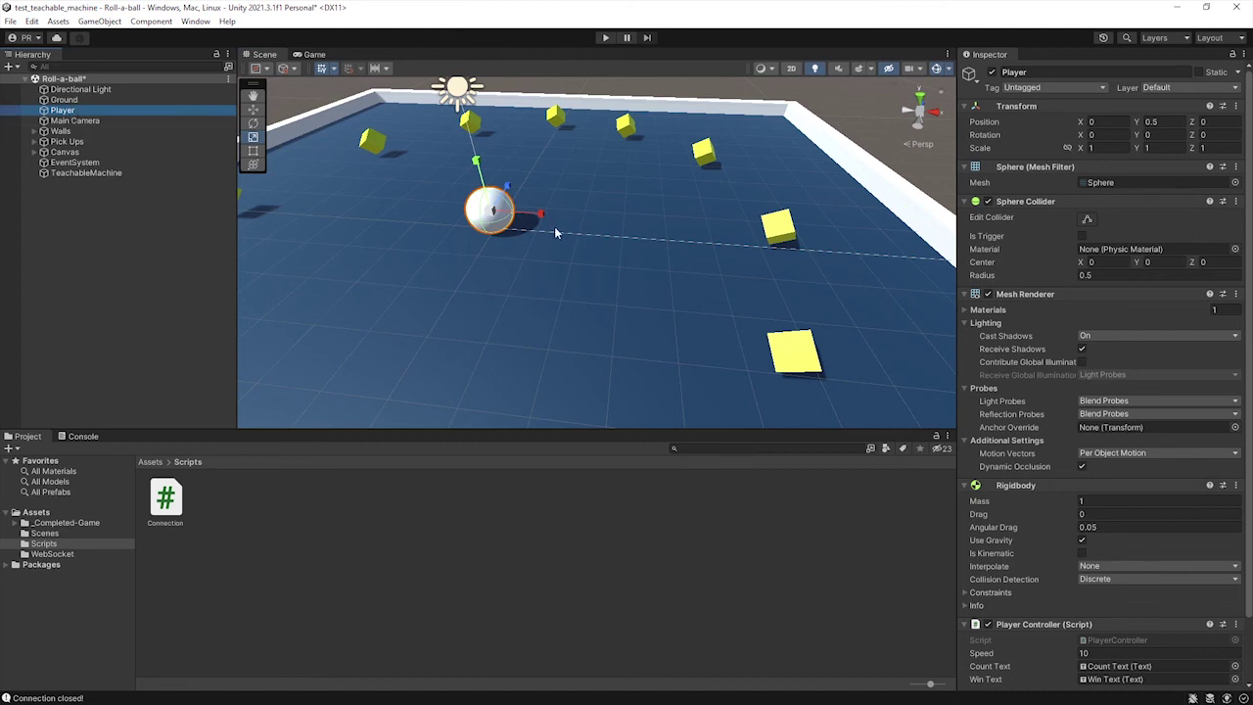
right_click_drag(441, 245, 685, 254)
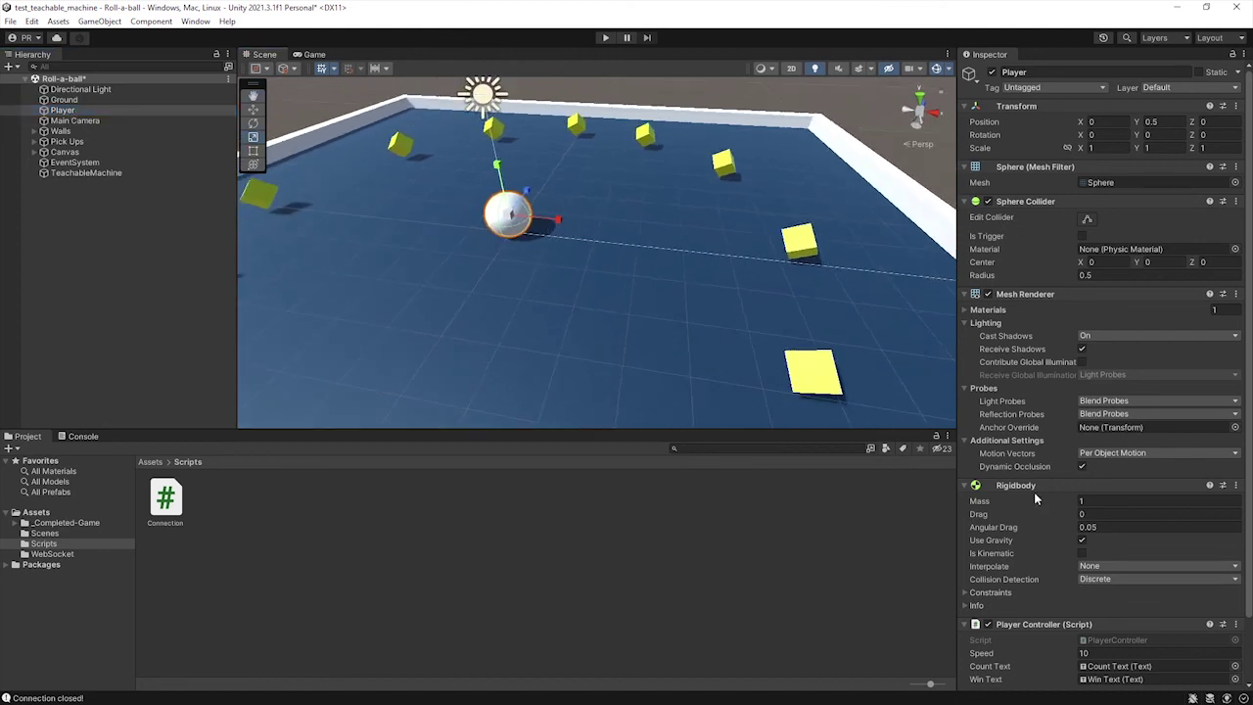
mouse_move(494, 257)
right_mouse_down()
mouse_move(600, 262)
mouse_move(576, 227)
mouse_move(559, 279)
mouse_move(545, 273)
right_mouse_up()
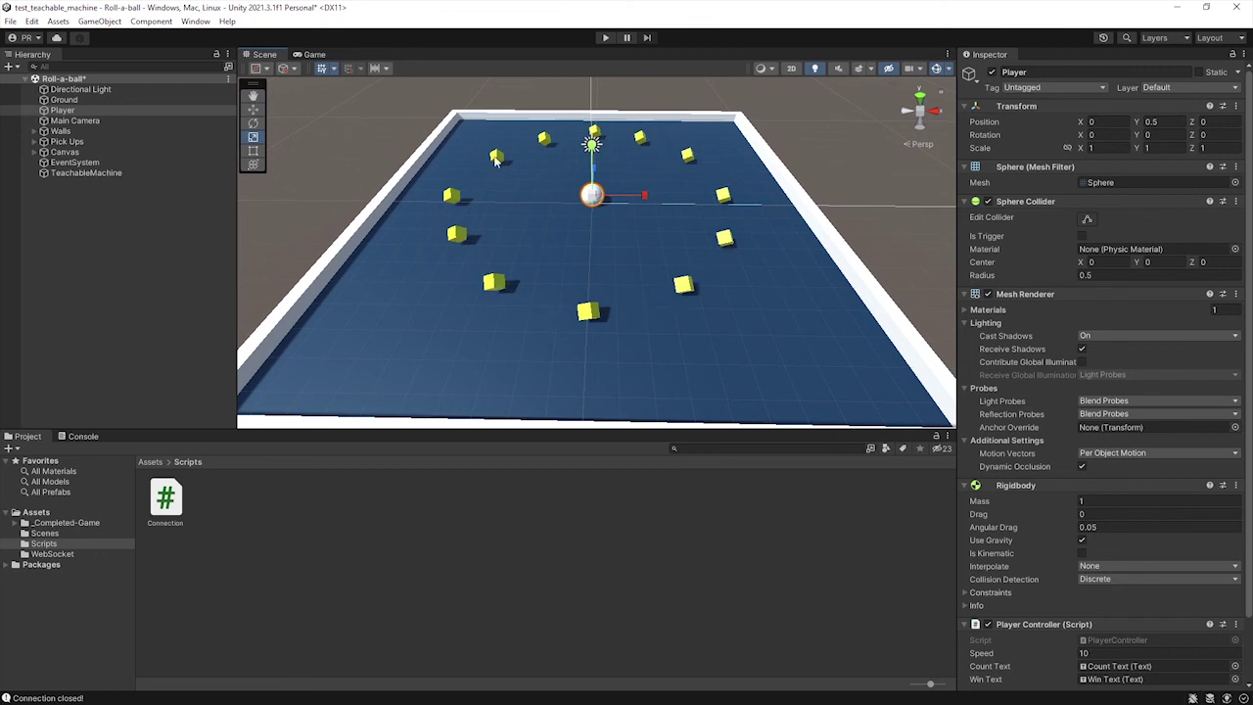
scroll(545, 231, "up", 3)
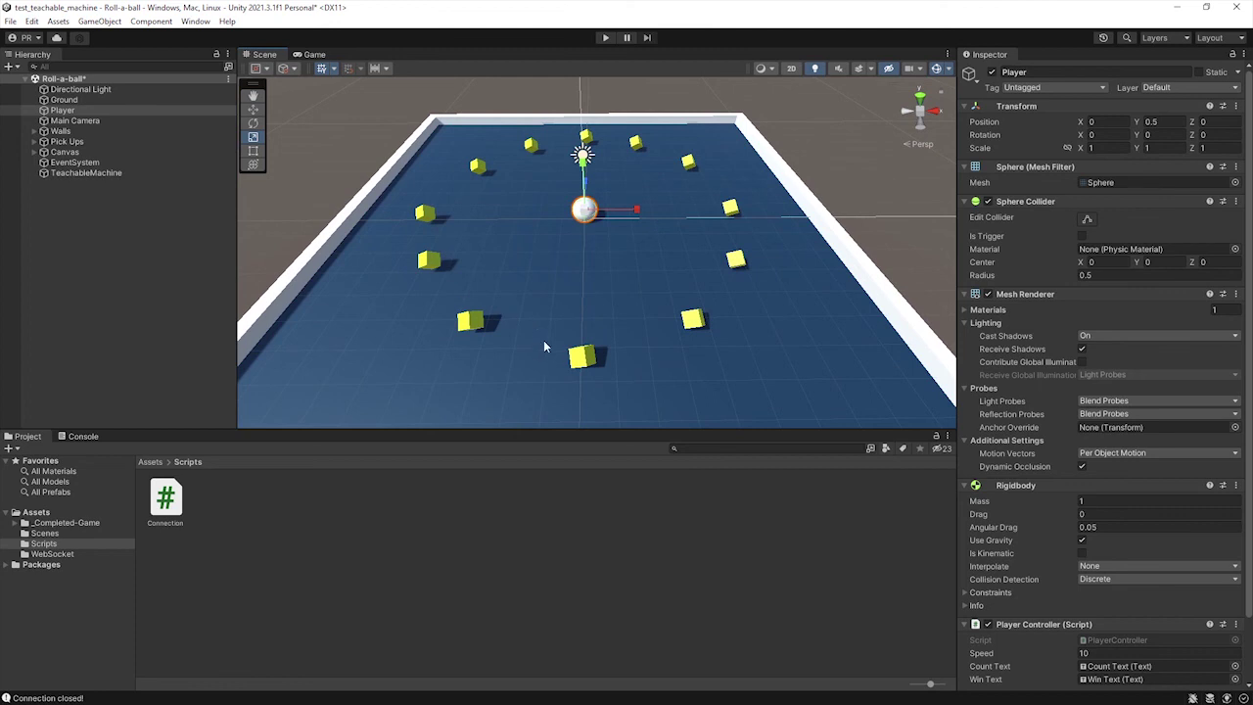